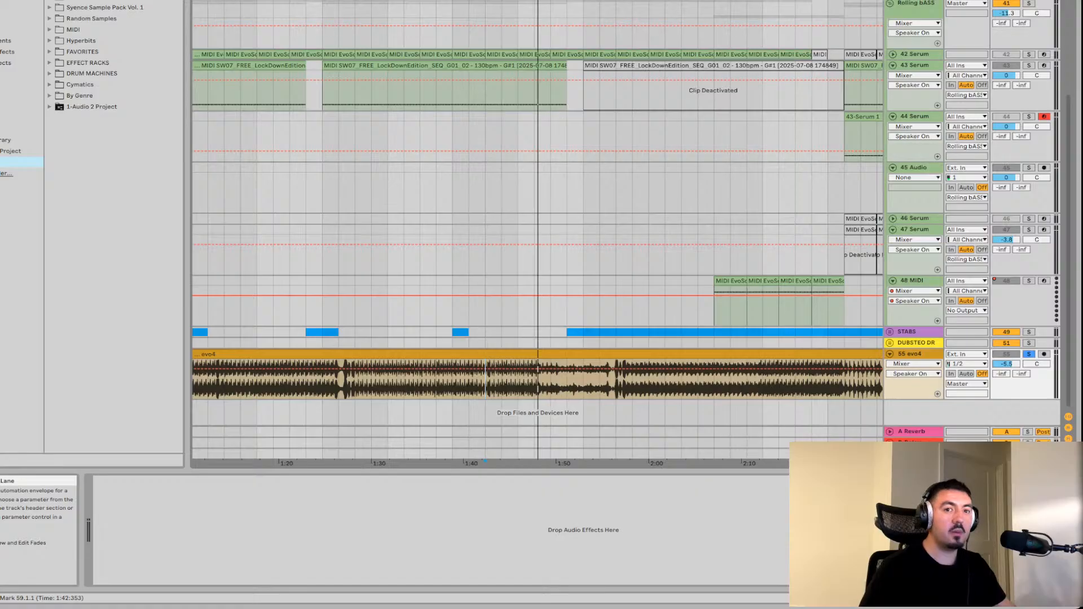
Stop playback of the evo4 track and select the recorded GUIDE audio clip above the VOCALS group
key("space")
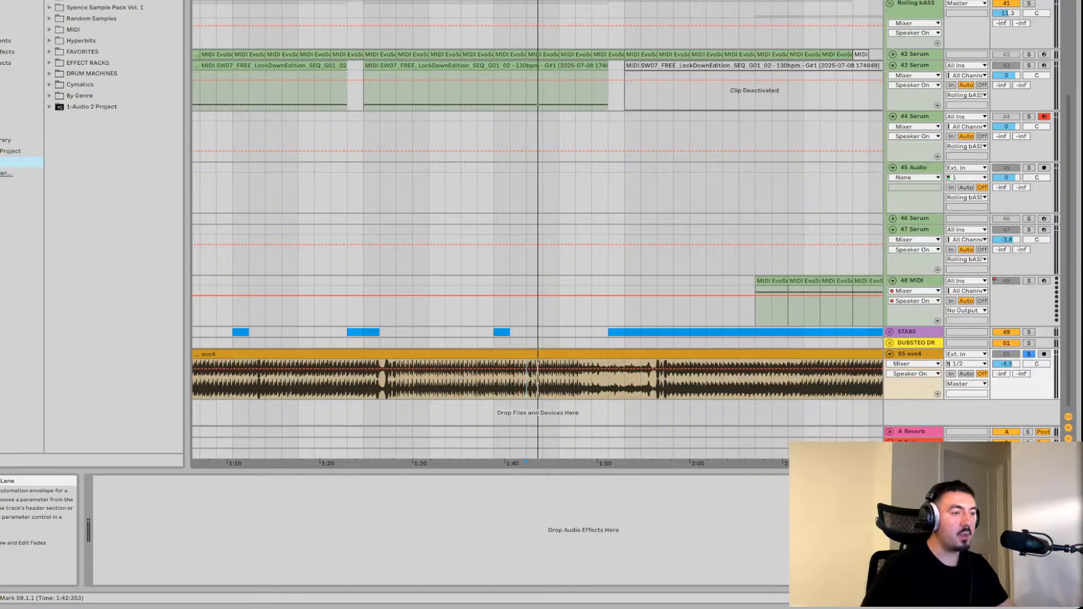
scroll(536, 226, "up", 4)
scroll(536, 226, "up", 3)
scroll(536, 226, "left", 2)
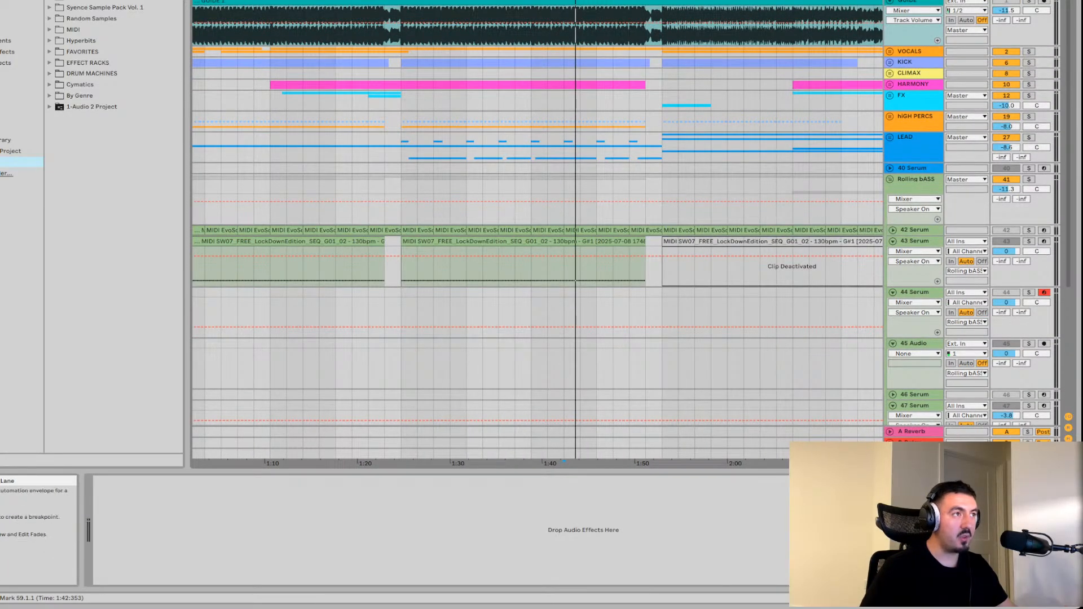
mouse_move(395, 23)
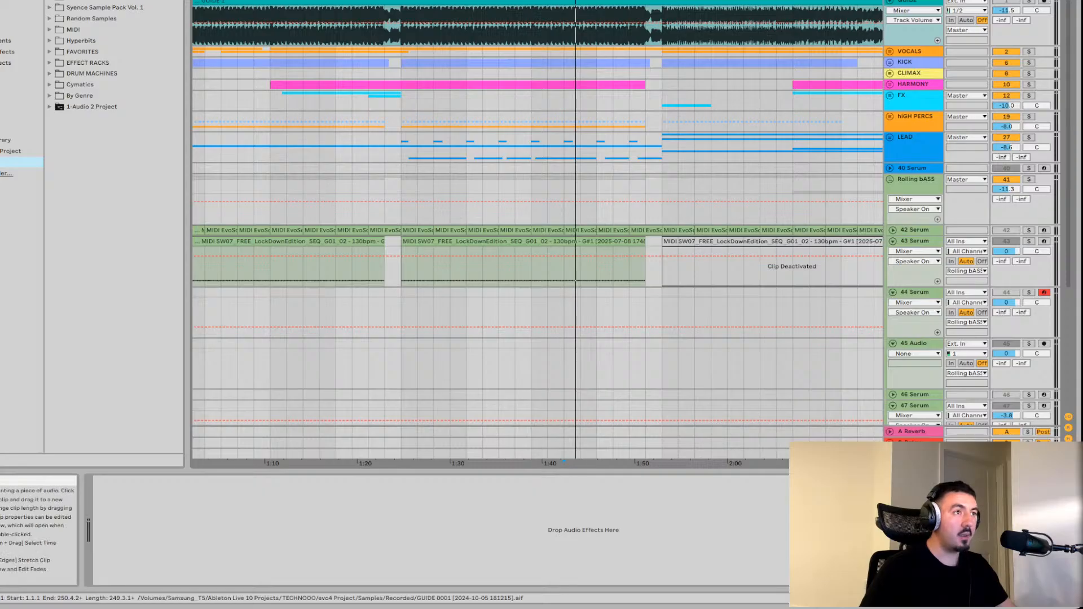
left_click(395, 28)
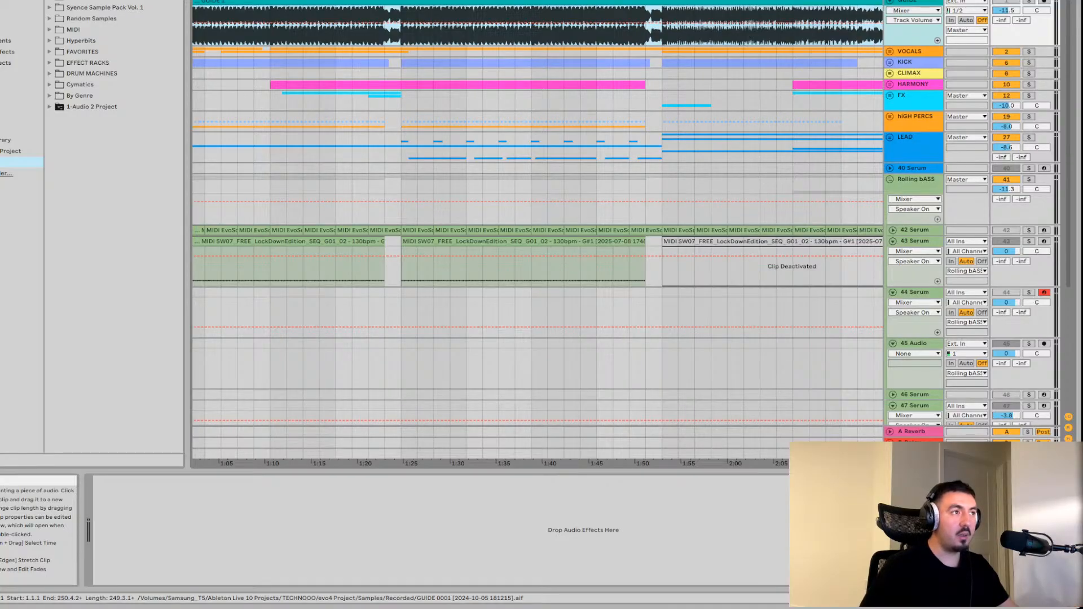
Listen to the opening of the guide track, starting playback at 1.1.1, and stop it
scroll(536, 226, "left", 3)
scroll(536, 225, "left", 10)
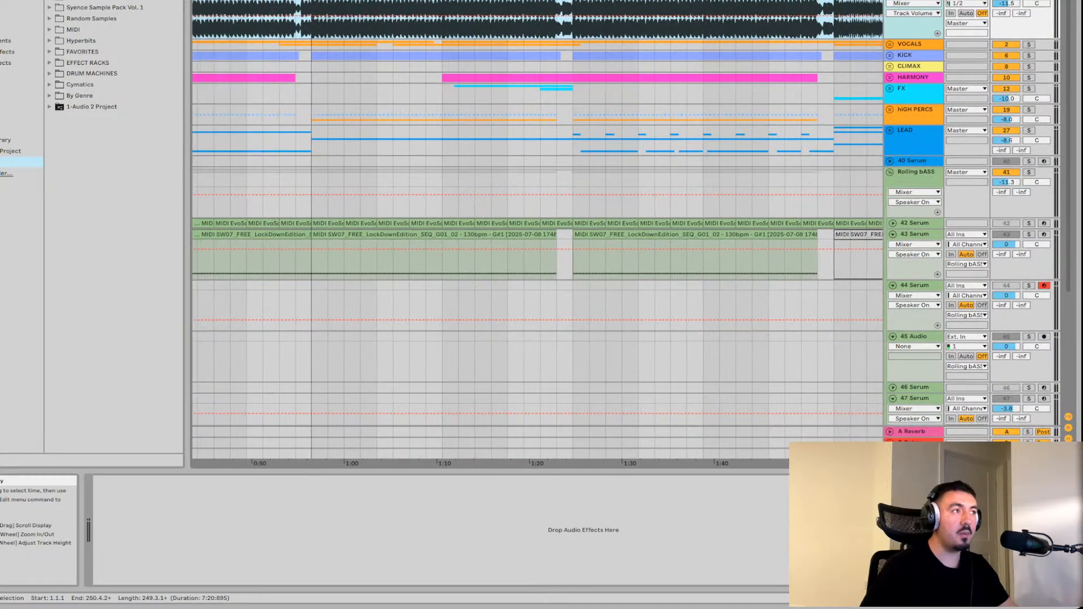
scroll(209, 14, "left", 1)
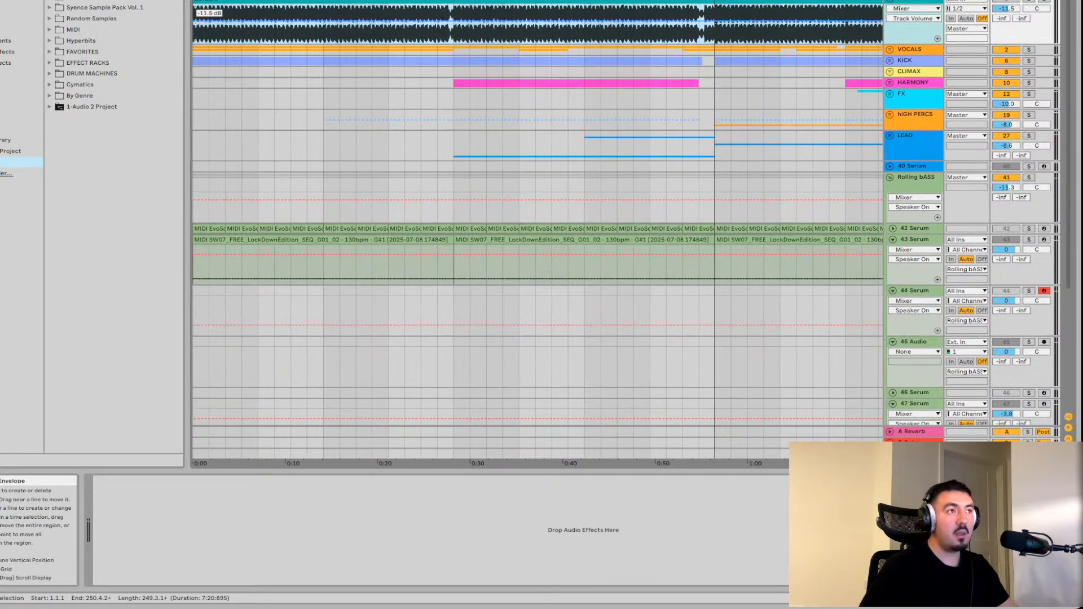
scroll(455, 21, "left", 1)
scroll(454, 21, "right", 1)
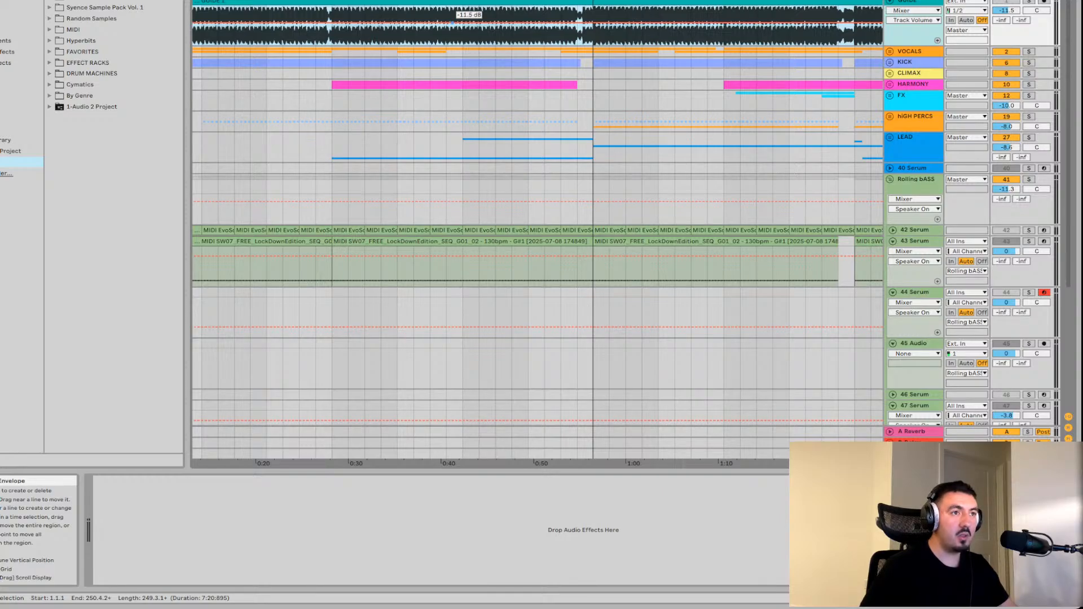
scroll(469, 22, "right", 1)
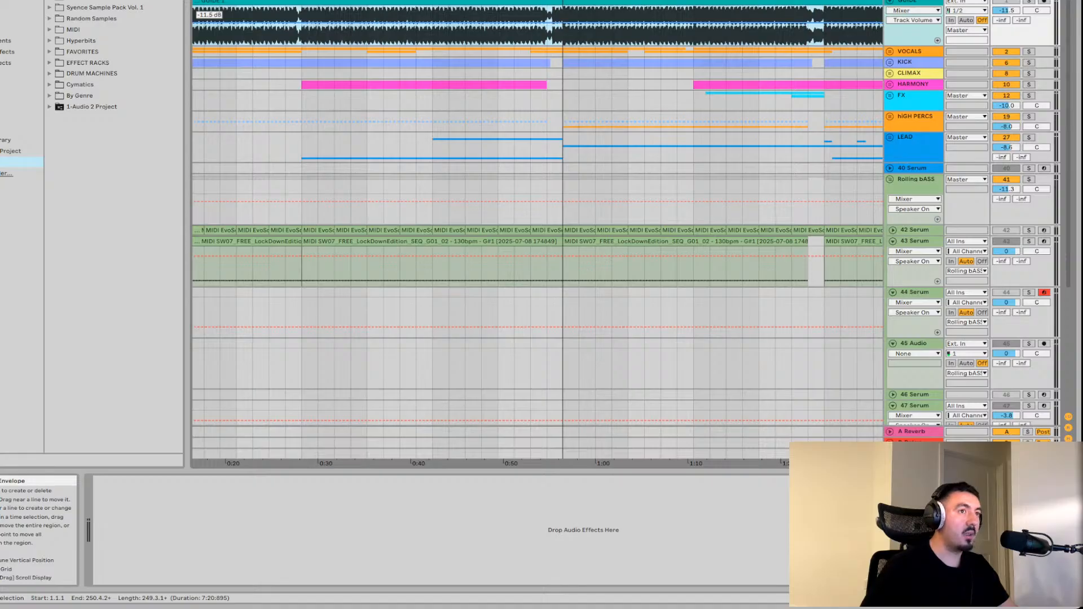
scroll(536, 226, "right", 1)
scroll(536, 226, "left", 5)
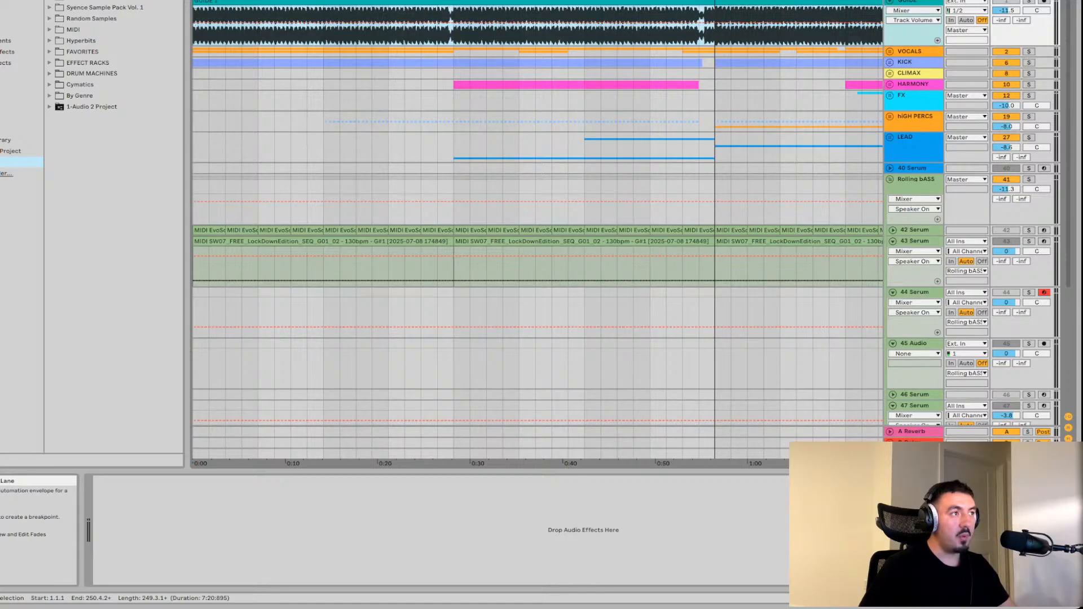
left_click(194, 34)
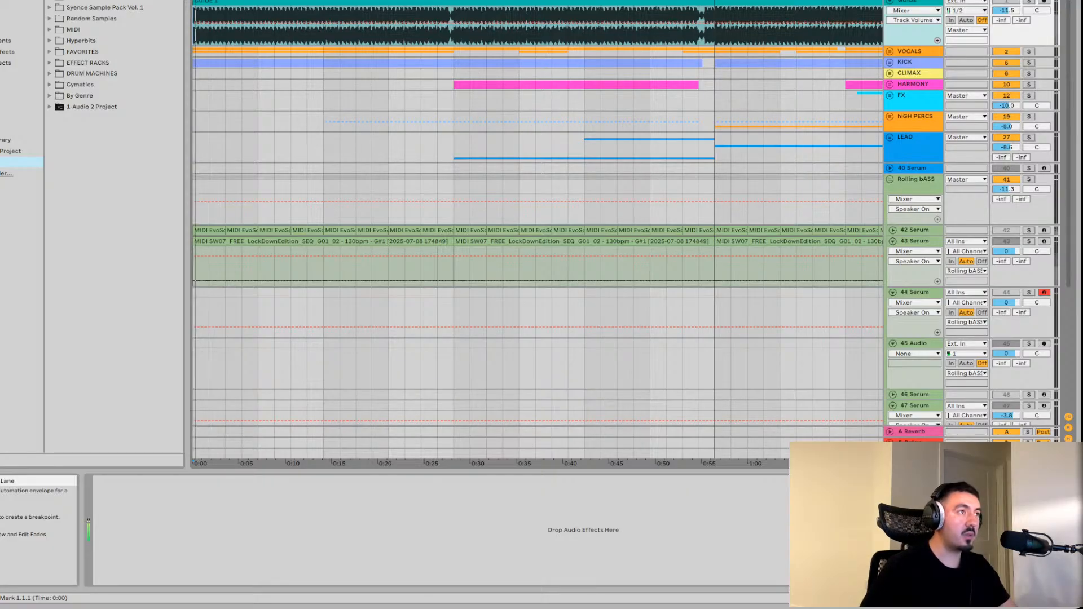
key("space")
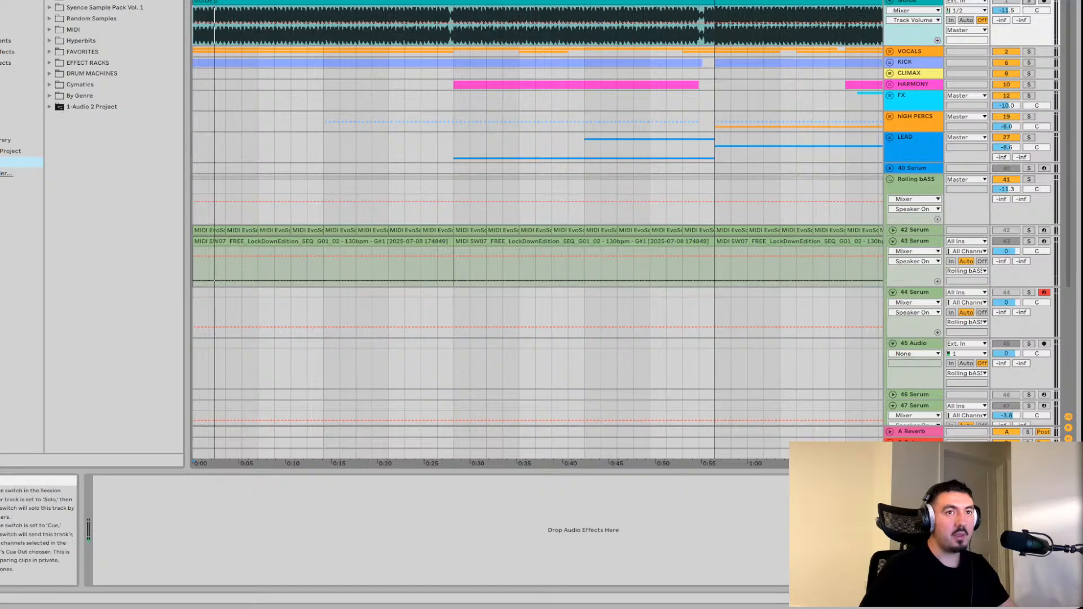
key("space")
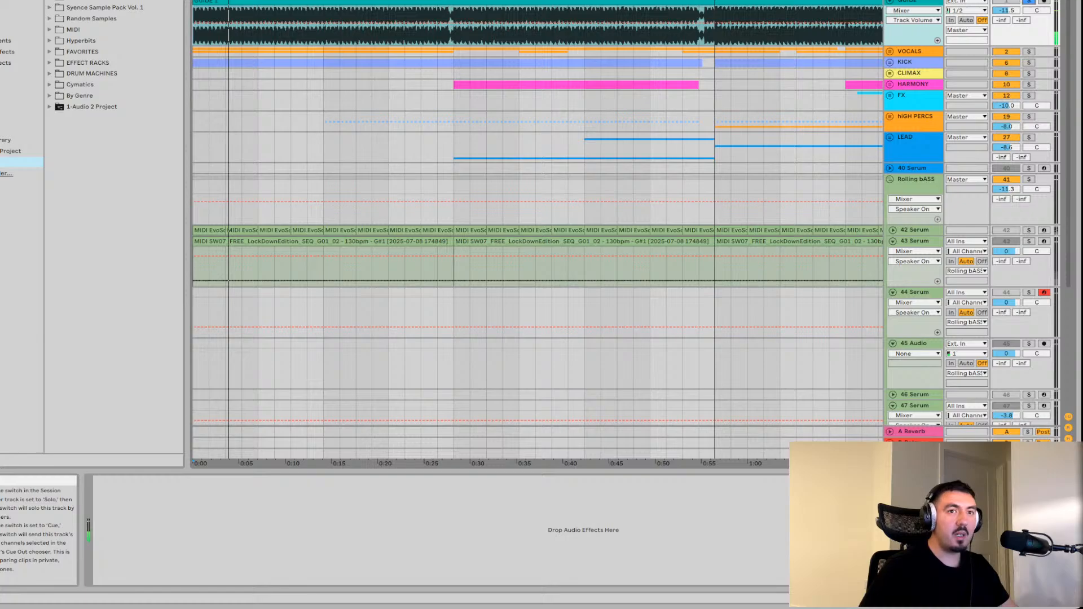
key("space")
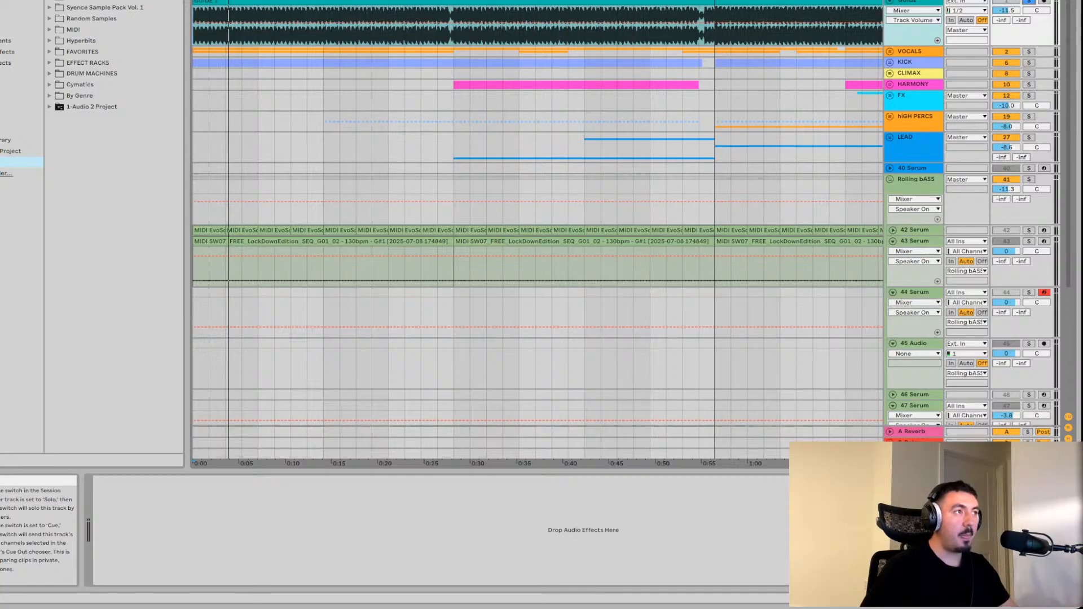
Resume playback of the guide track and skip ahead to listen to the section starting at bar 17
key("space")
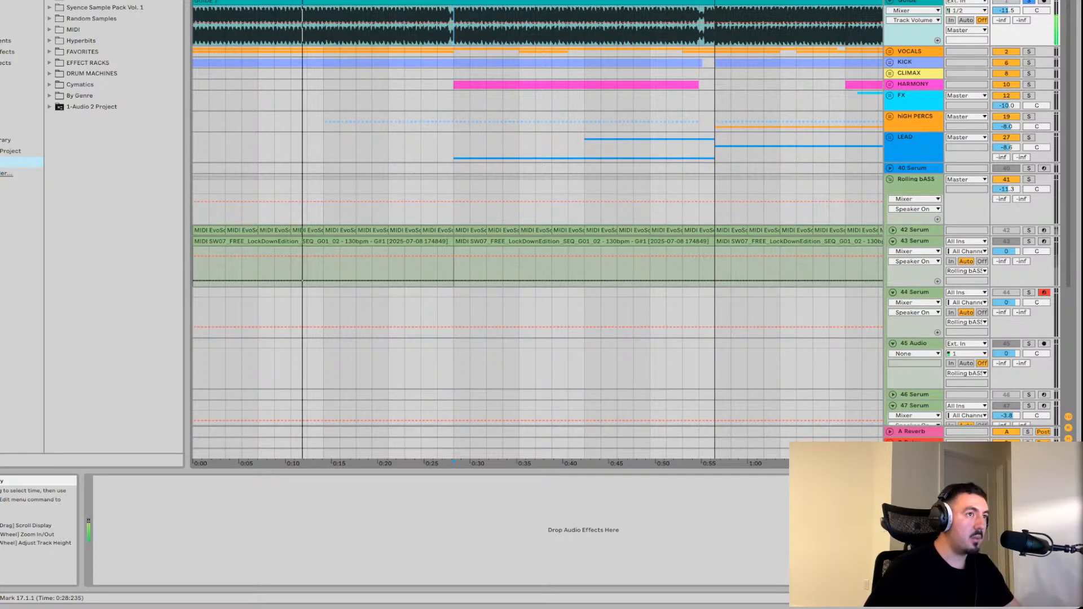
key("space")
key("space")
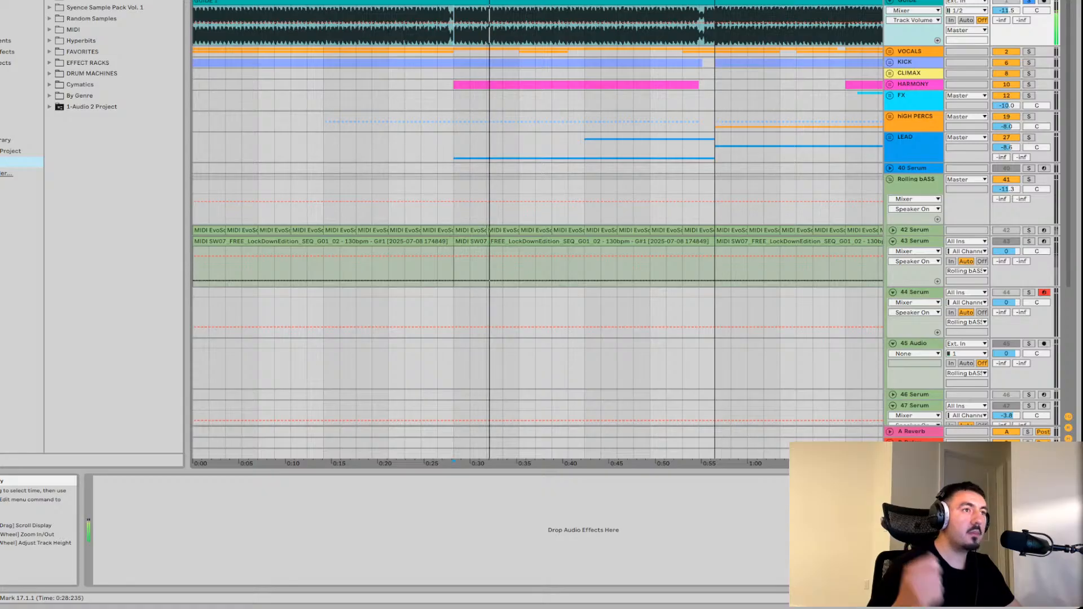
key("space")
key("space")
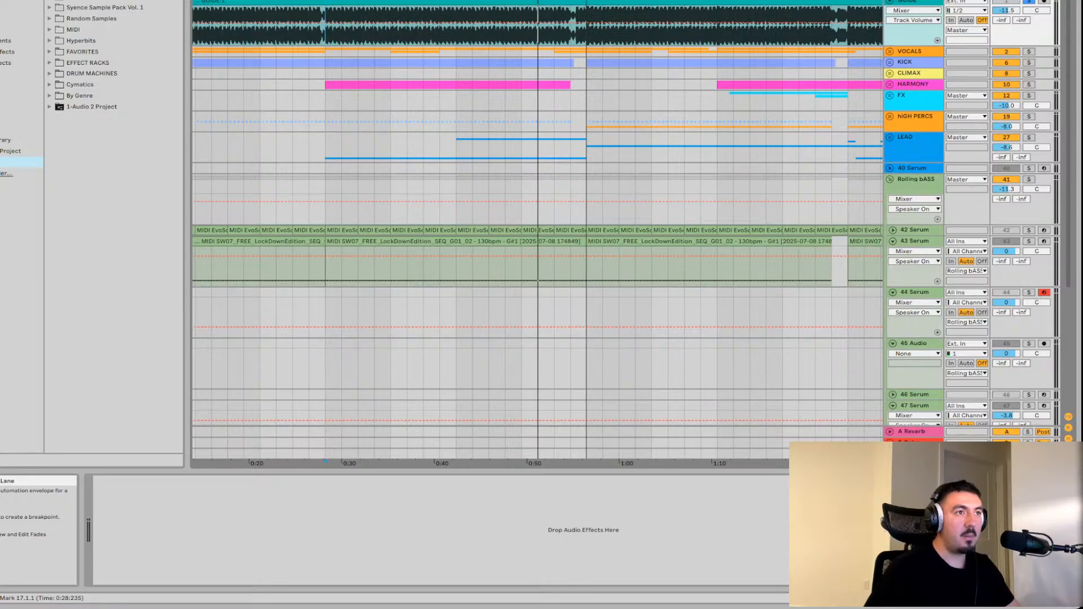
Listen to the guide track's section starting at bar 33 and stop playback
key("space")
key("space")
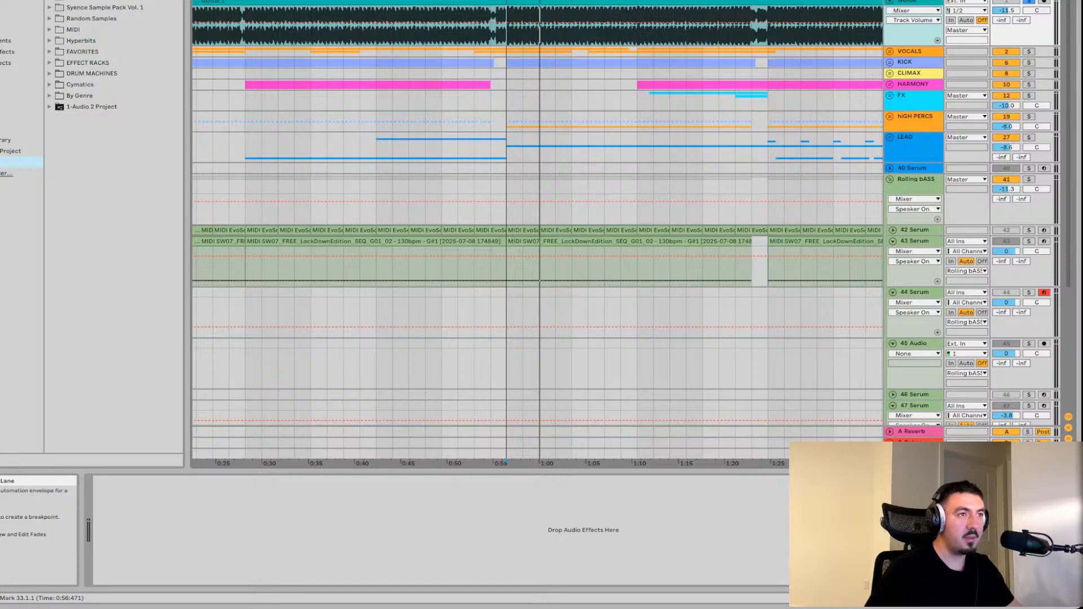
scroll(536, 225, "left", 3)
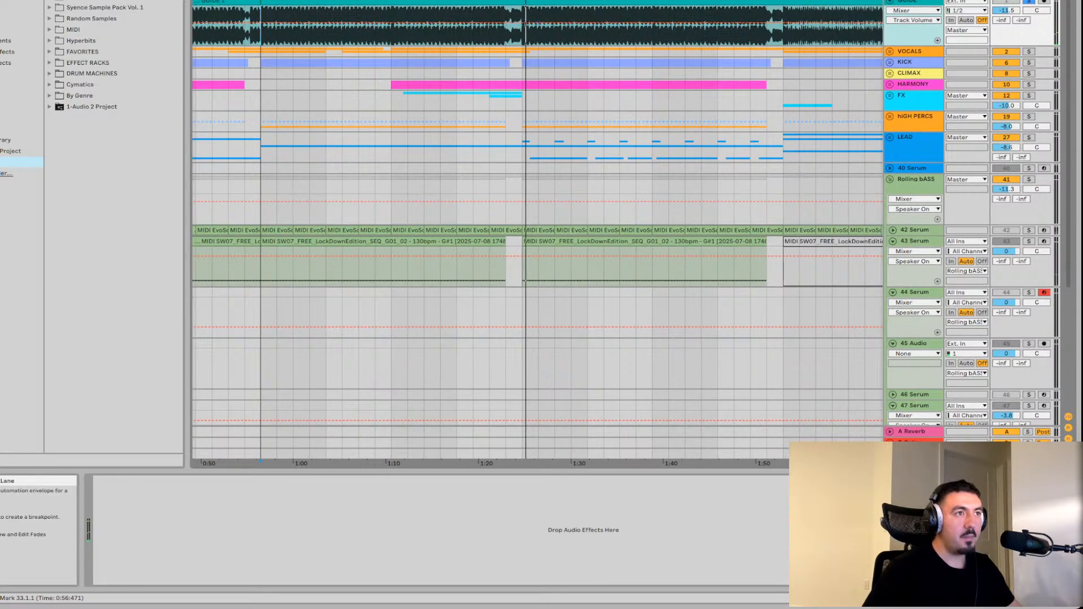
key("space")
Move the guide track's playback position to bar 50 and listen from there
left_click(539, 23)
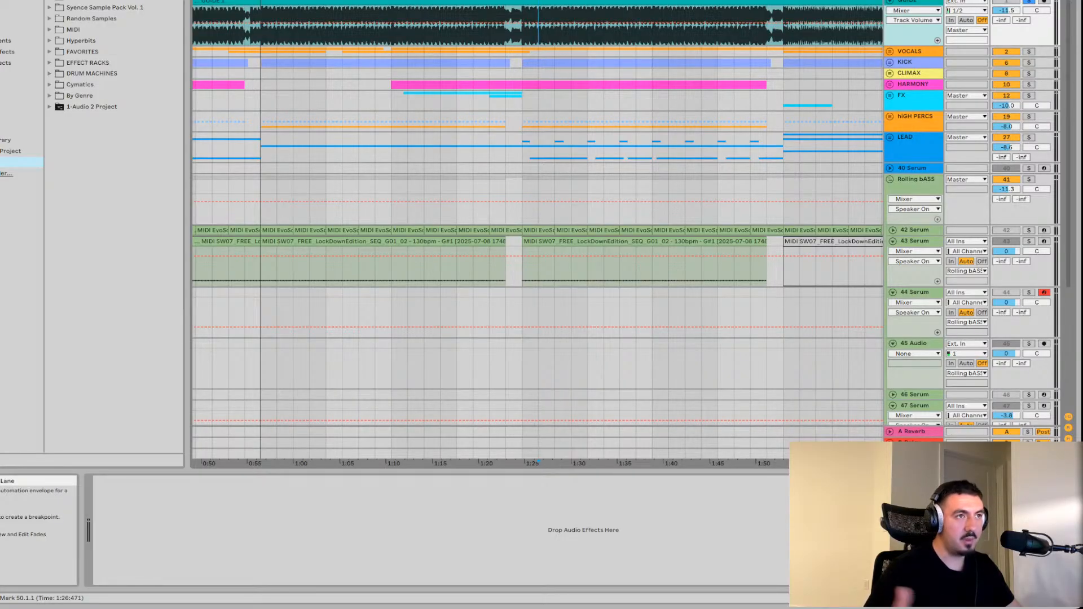
key("minus")
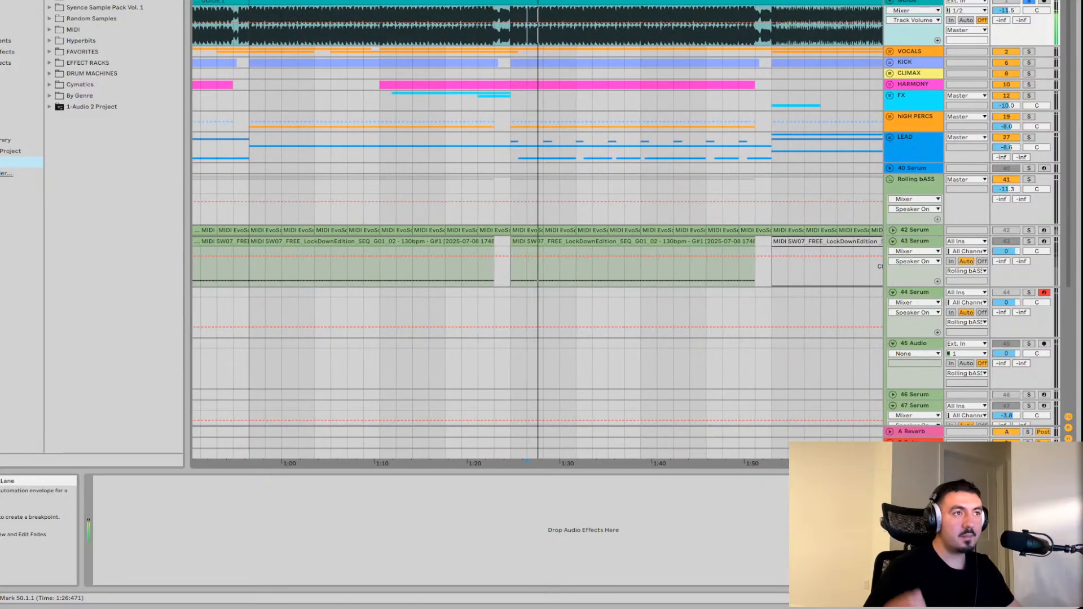
scroll(621, 22, "right", 5)
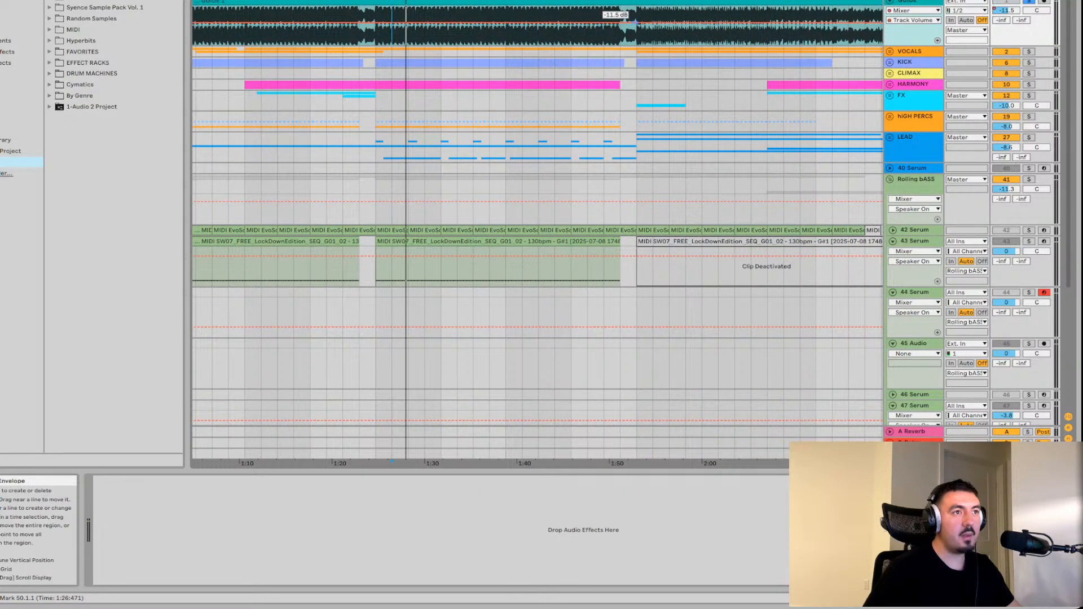
Listen to the guide track's section starting at bar 65 and stop playback
left_click(638, 23)
scroll(638, 22, "right", 4)
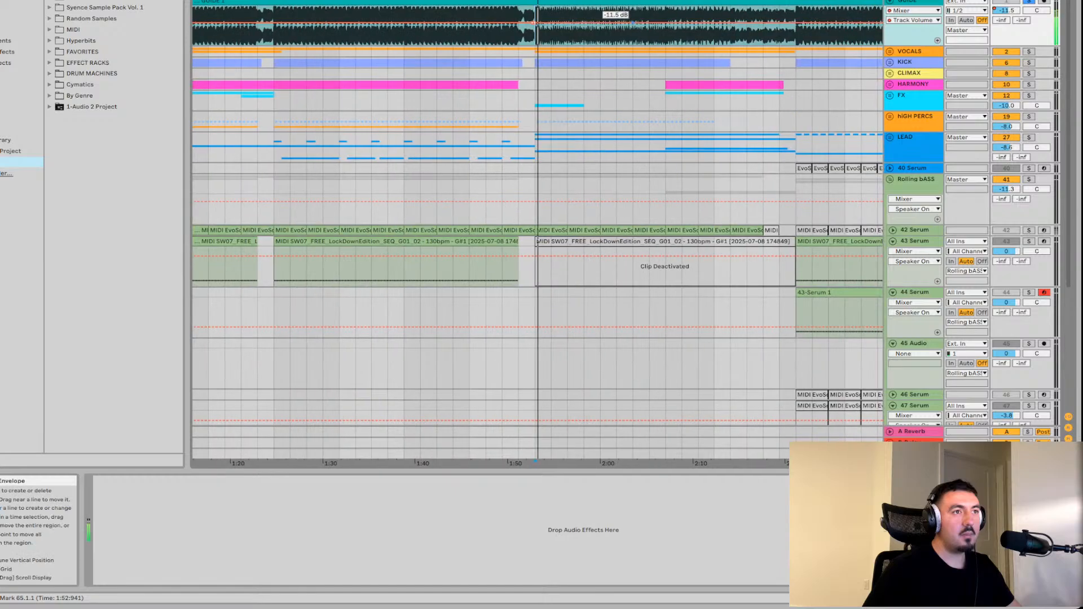
key("space")
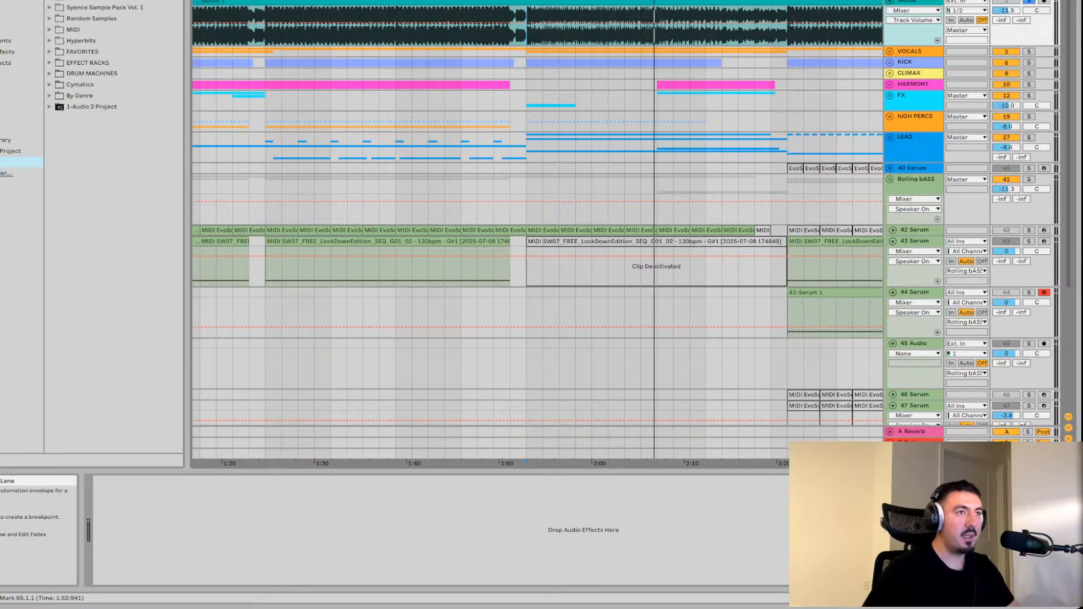
Examine the overall arrangement of the guide track against the other tracks, from the section at bar 81 to the full song length
scroll(526, 460, "right", 5)
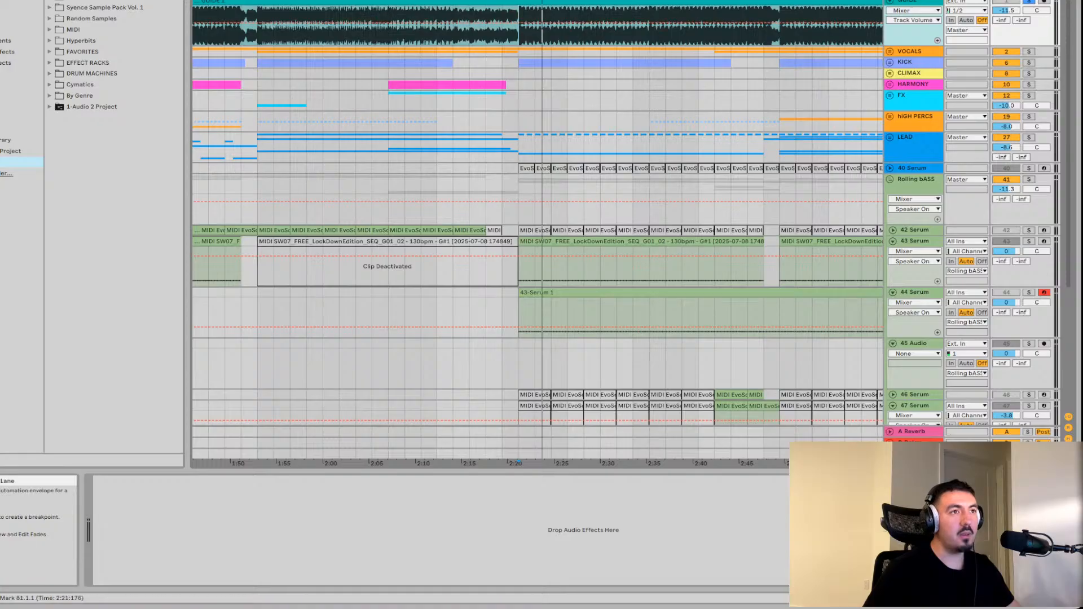
scroll(536, 226, "right", 3)
key("minus")
key("minus")
key("minus")
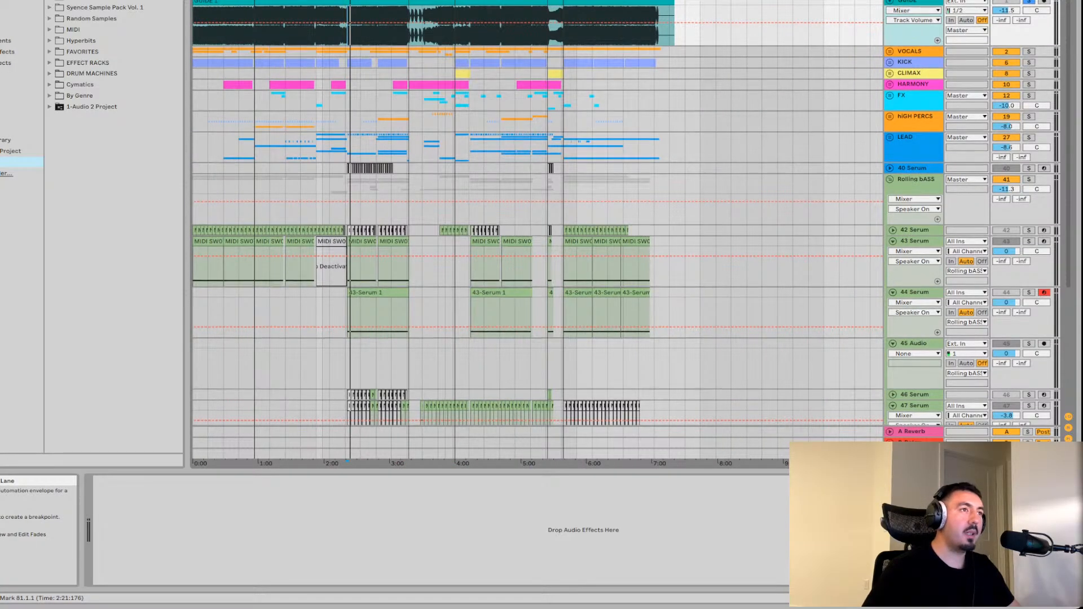
key("plus")
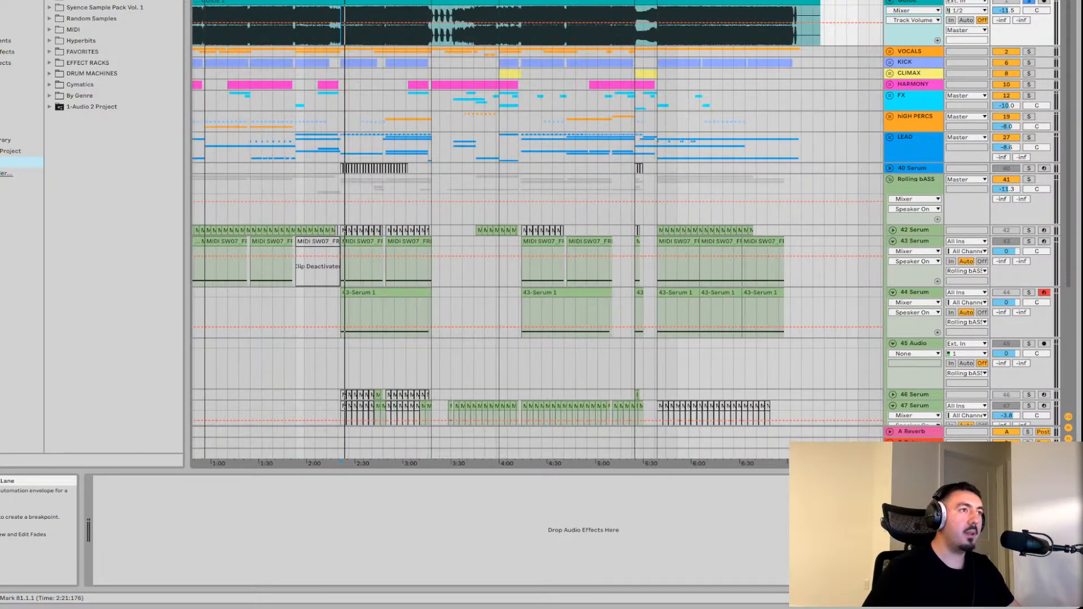
key("plus")
key("plus")
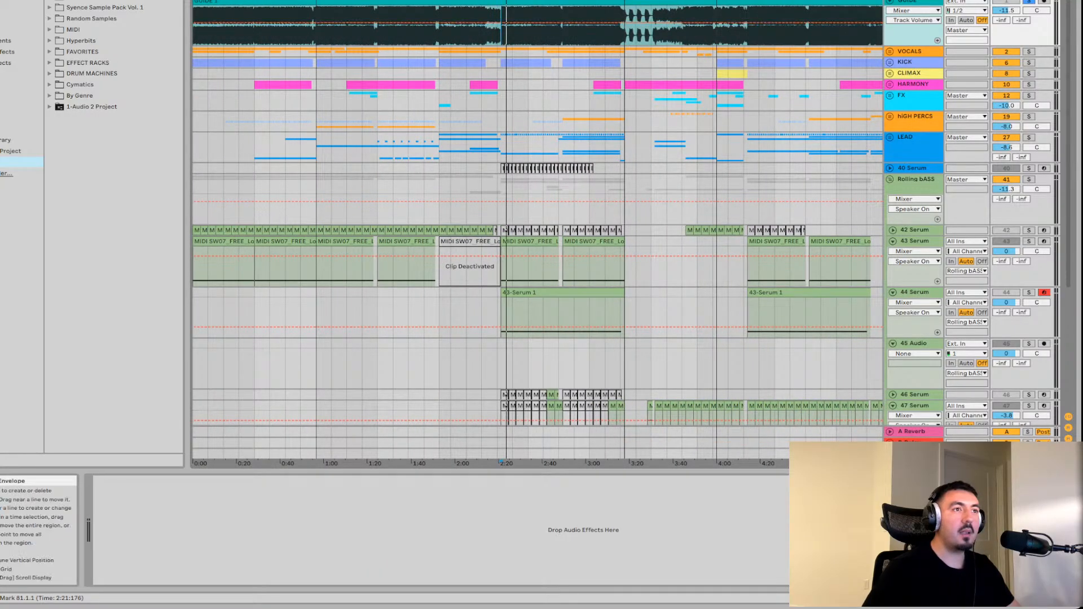
scroll(536, 234, "right", 2)
scroll(536, 234, "left", 2)
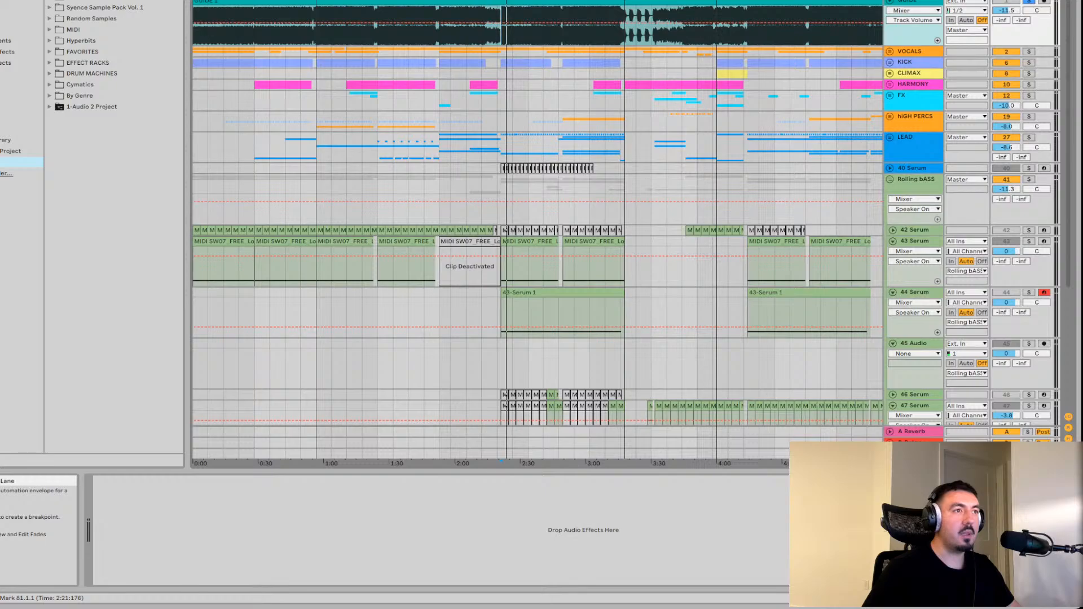
Fold the Rolling bASS group track so its Serum and MIDI tracks are hidden
scroll(536, 234, "right", 1)
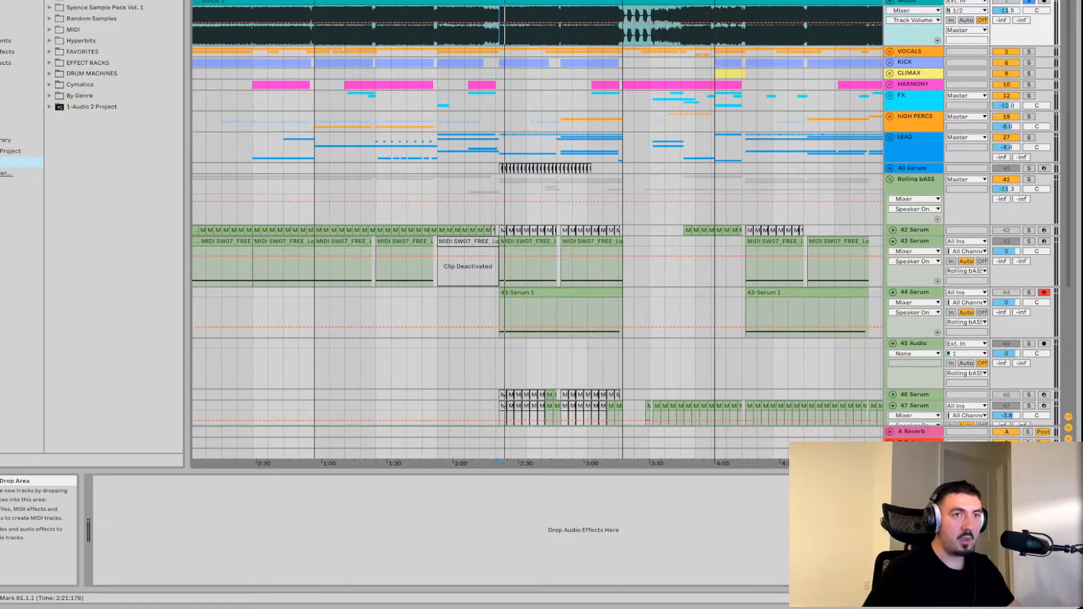
left_click(890, 179)
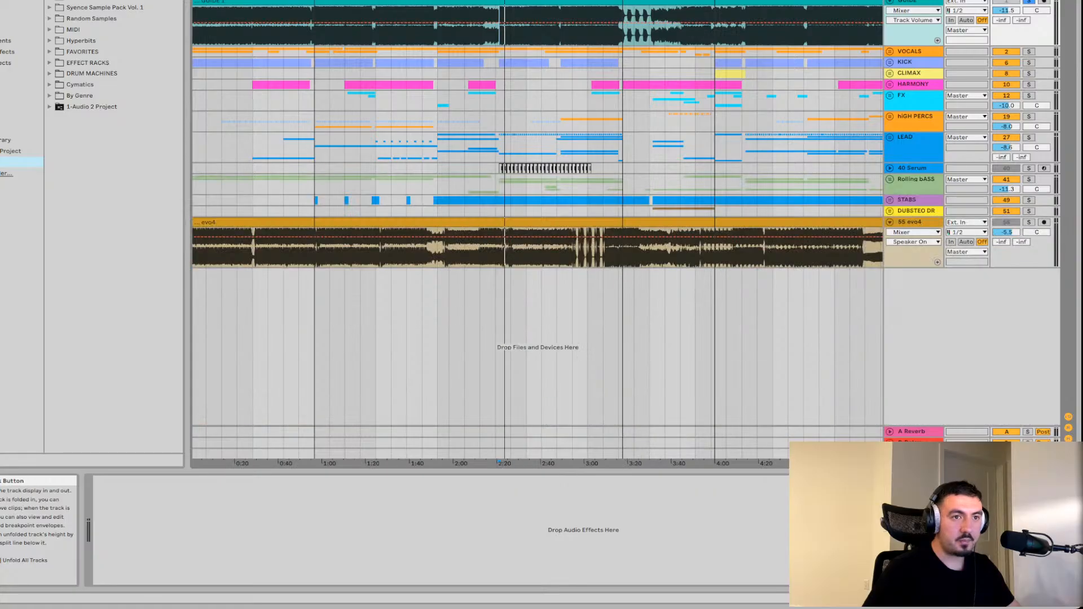
scroll(502, 23, "left", 1)
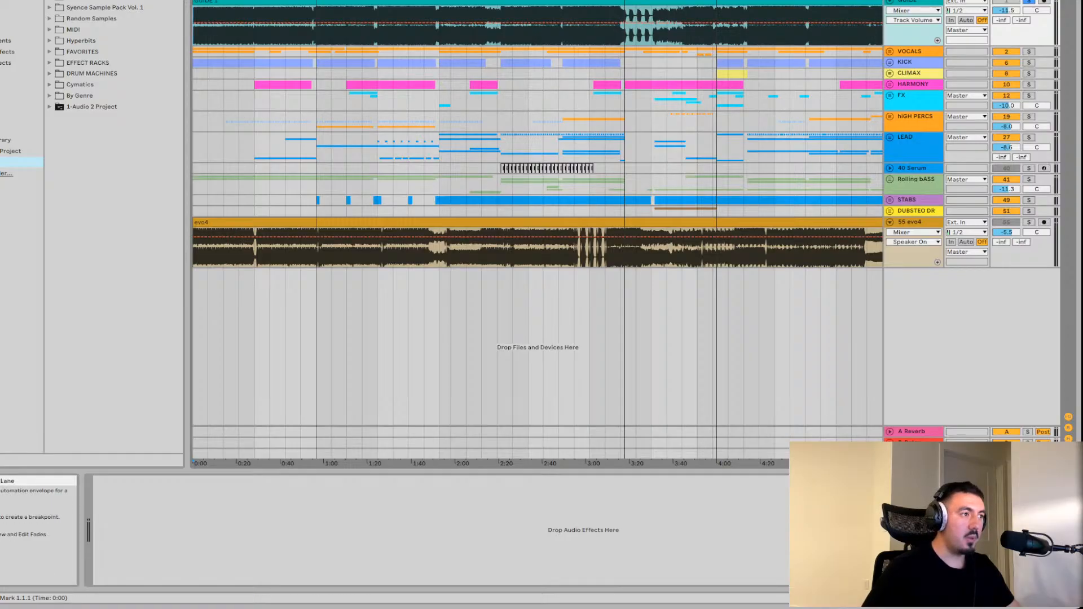
Solo the evo4 track and listen to it from the beginning of the song
left_click(538, 244)
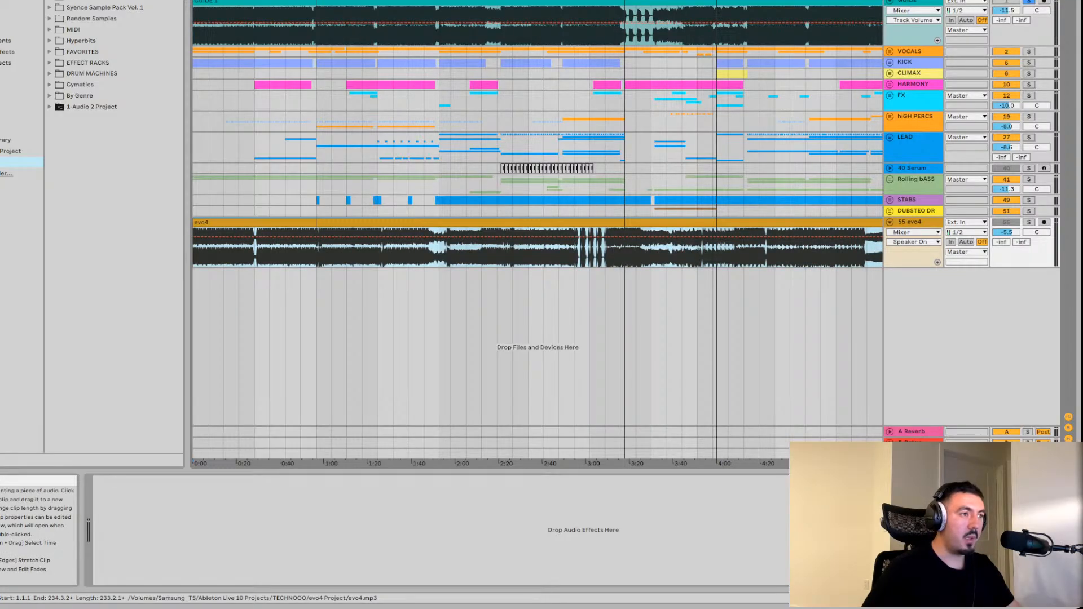
key("plus")
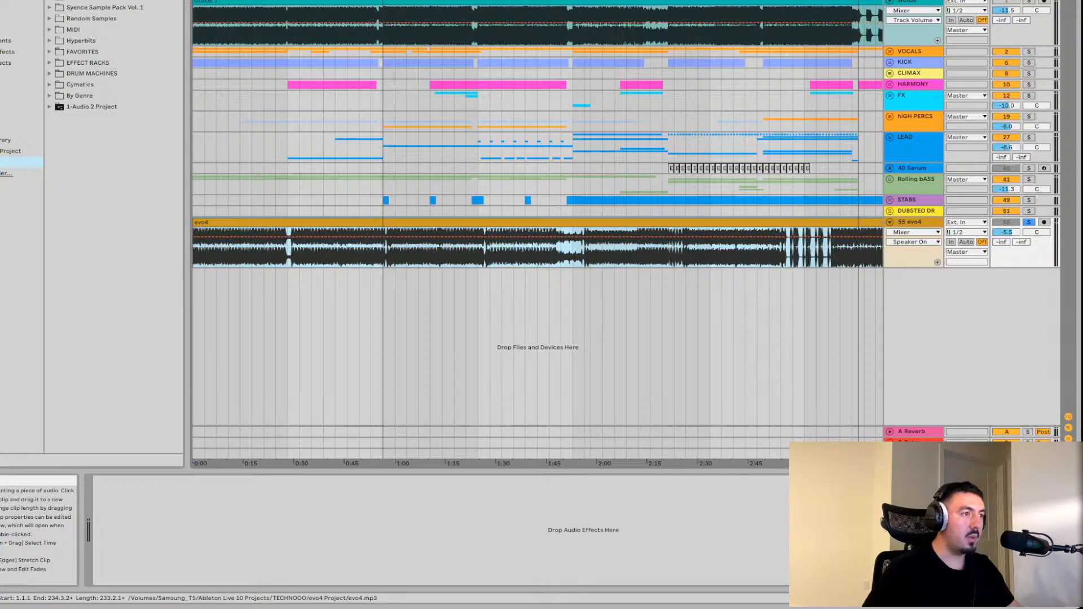
key("space")
key("plus")
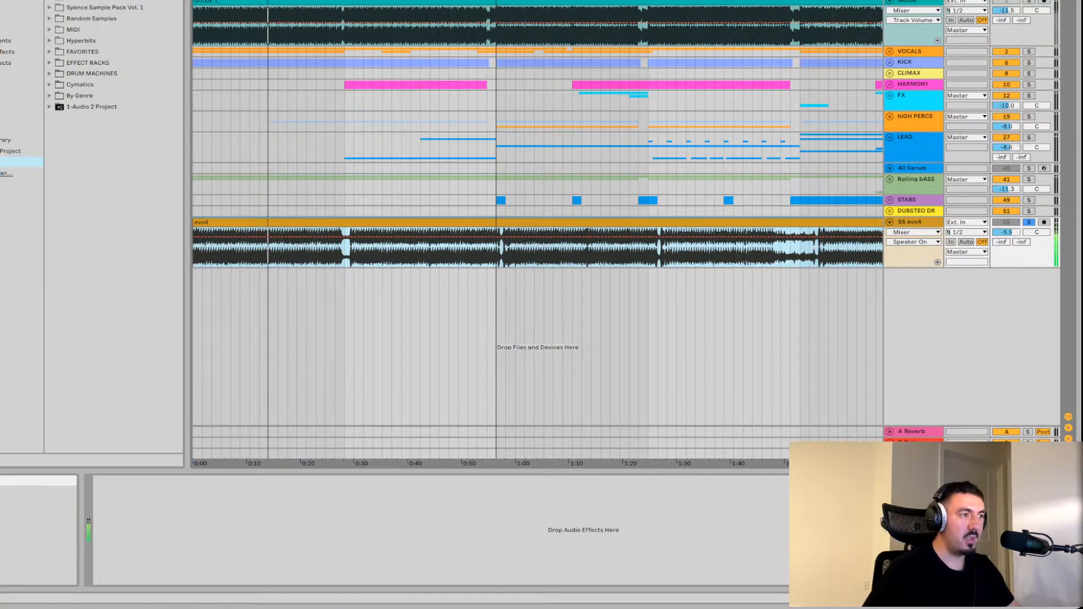
Move the playback position to bar 18 (0:30) on the evo4 track and listen to the section starting there
left_click(353, 248)
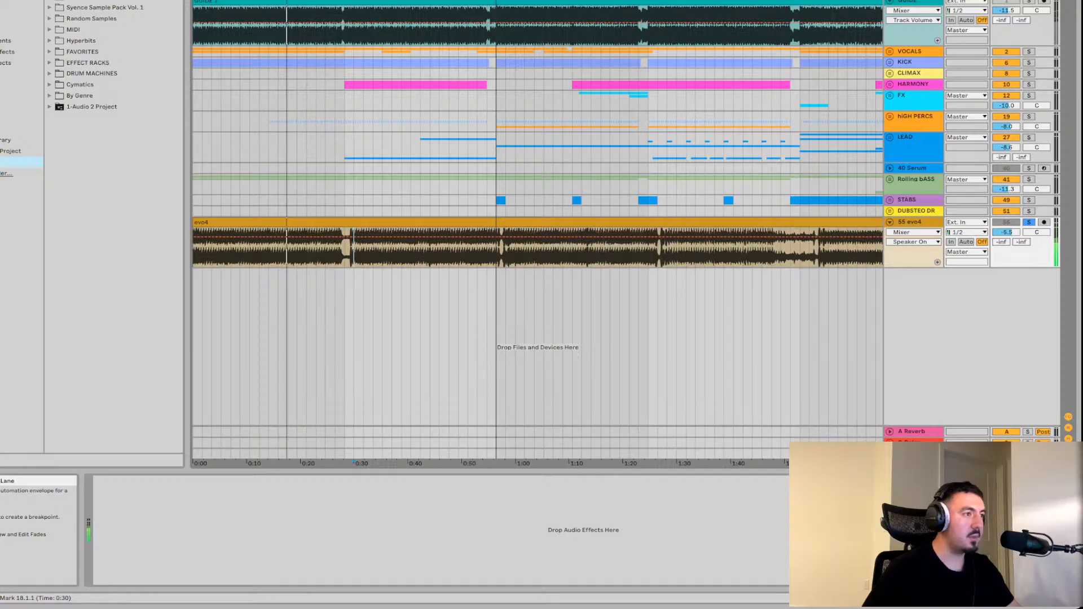
key("space")
key("space")
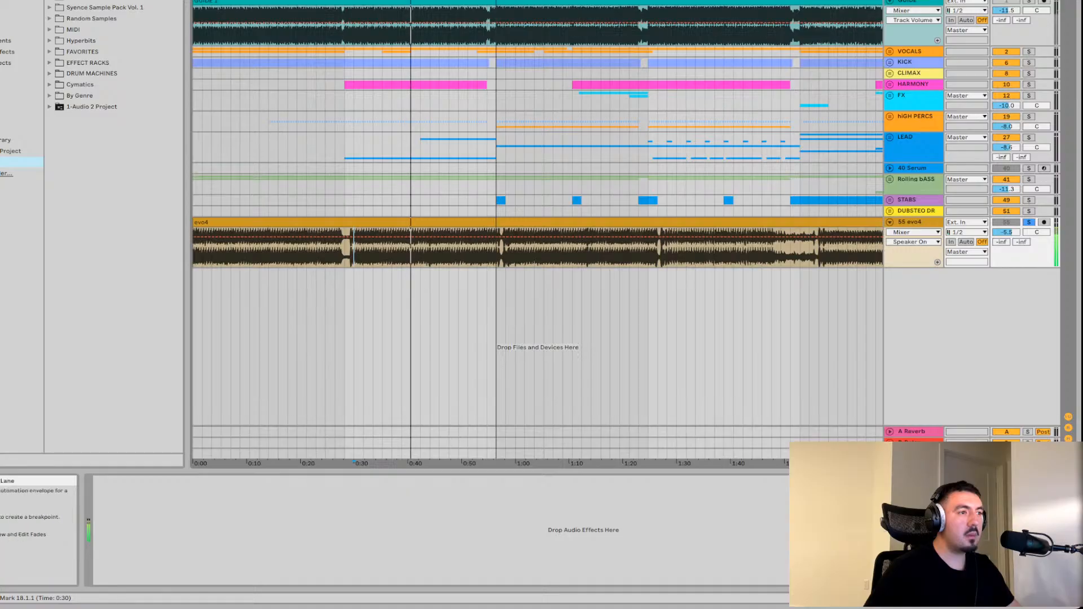
key("space")
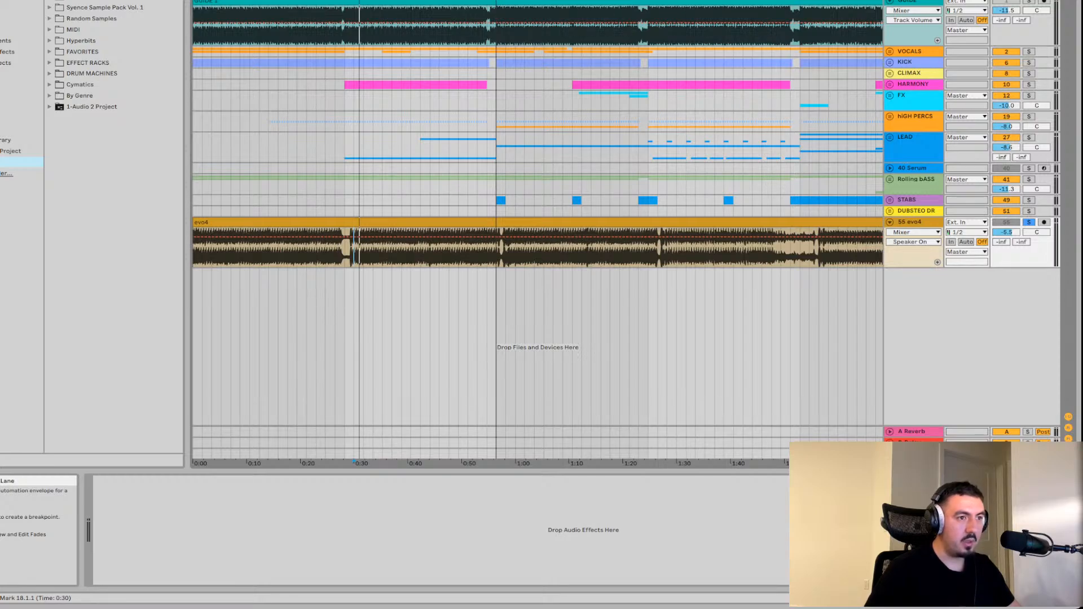
key("space")
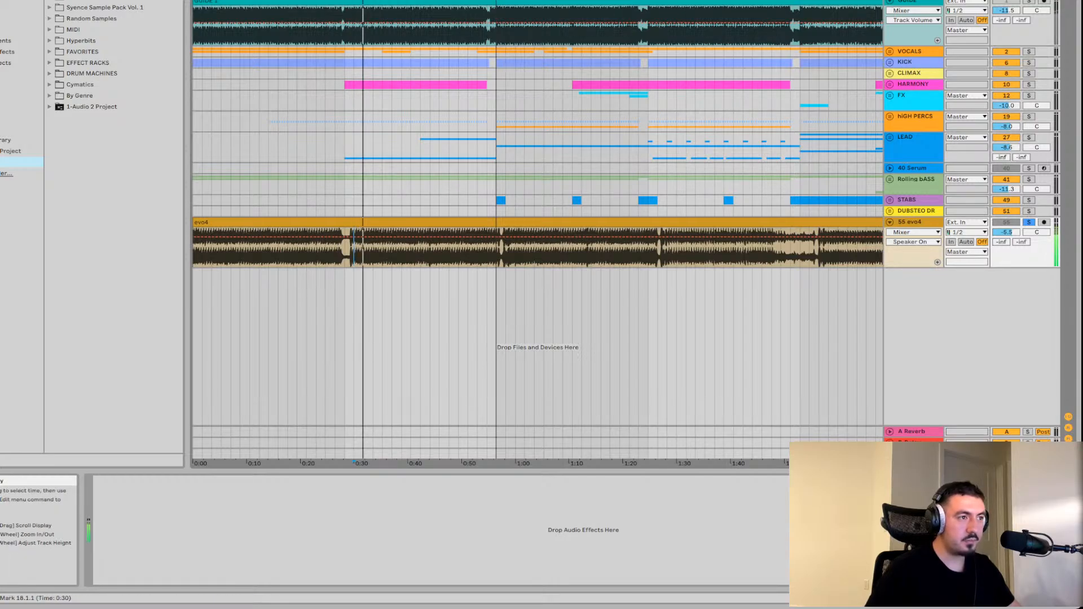
Listen to the evo4 track from bar 27 and from bar 34
left_click(536, 211)
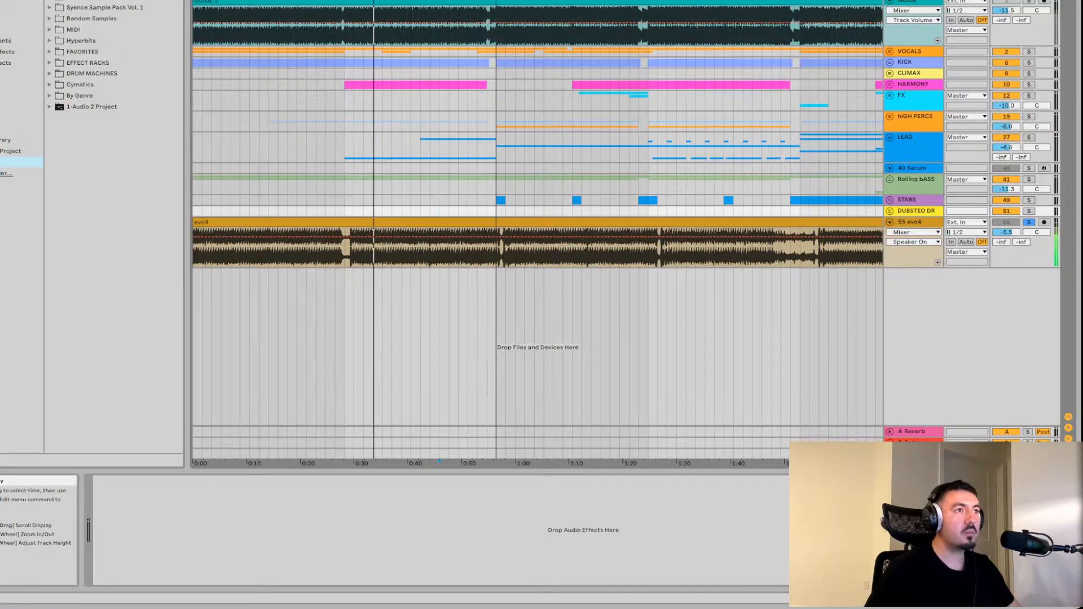
left_click(442, 463)
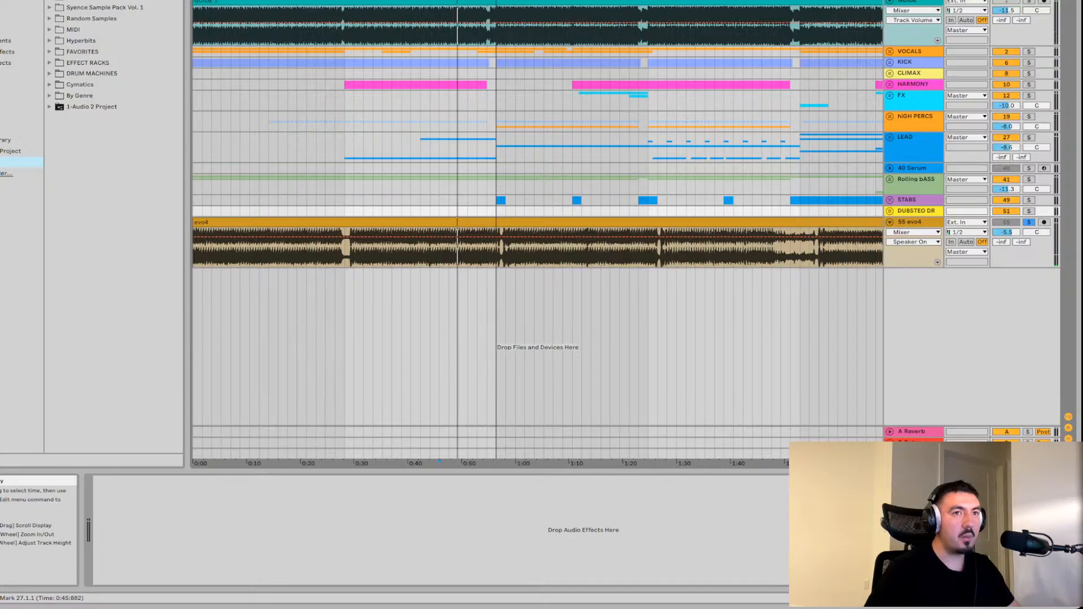
key("space")
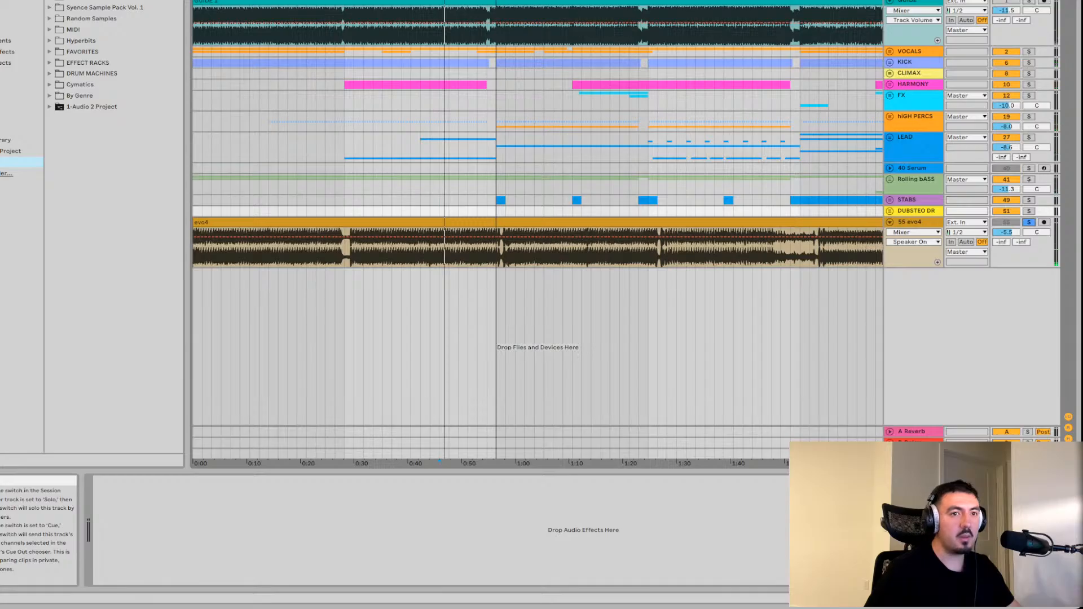
key("space")
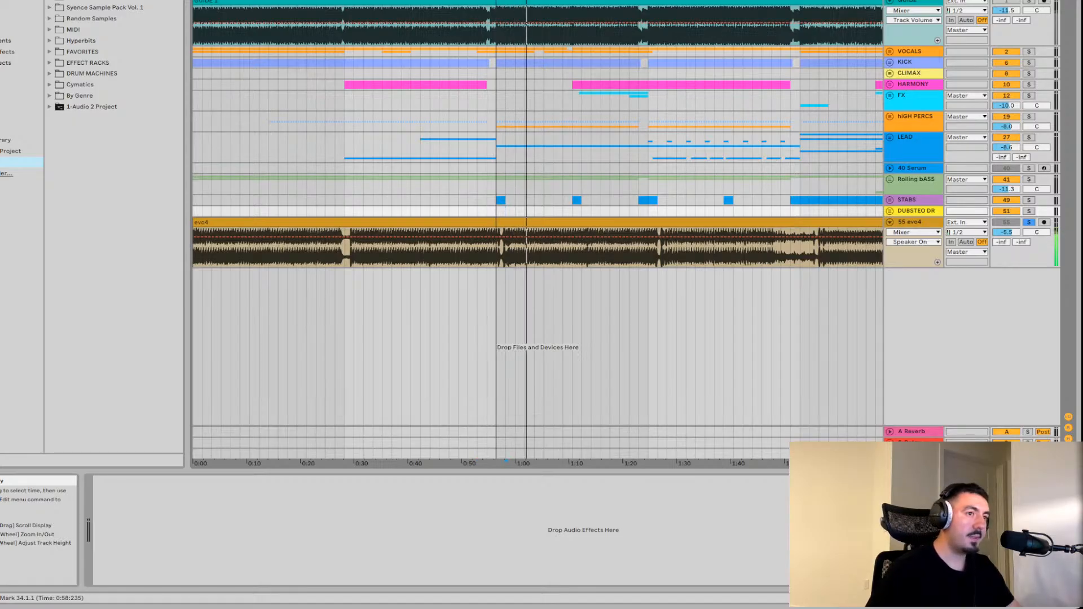
left_click(506, 464)
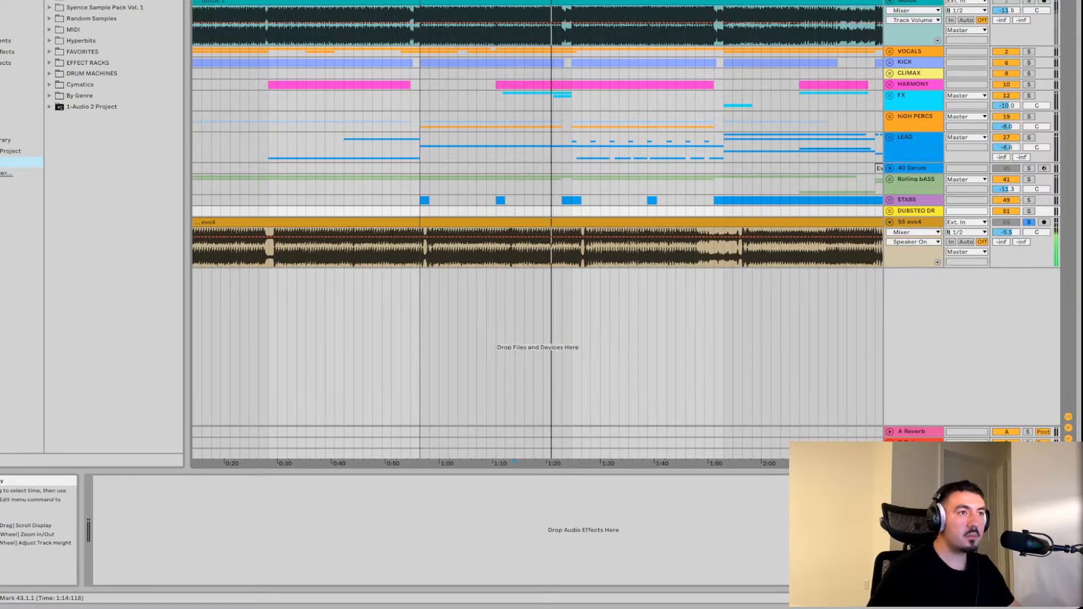
Switch the solo between the guide and evo4 tracks to compare them, and set the playback position to bar 49 on the guide track
left_click(1030, 1)
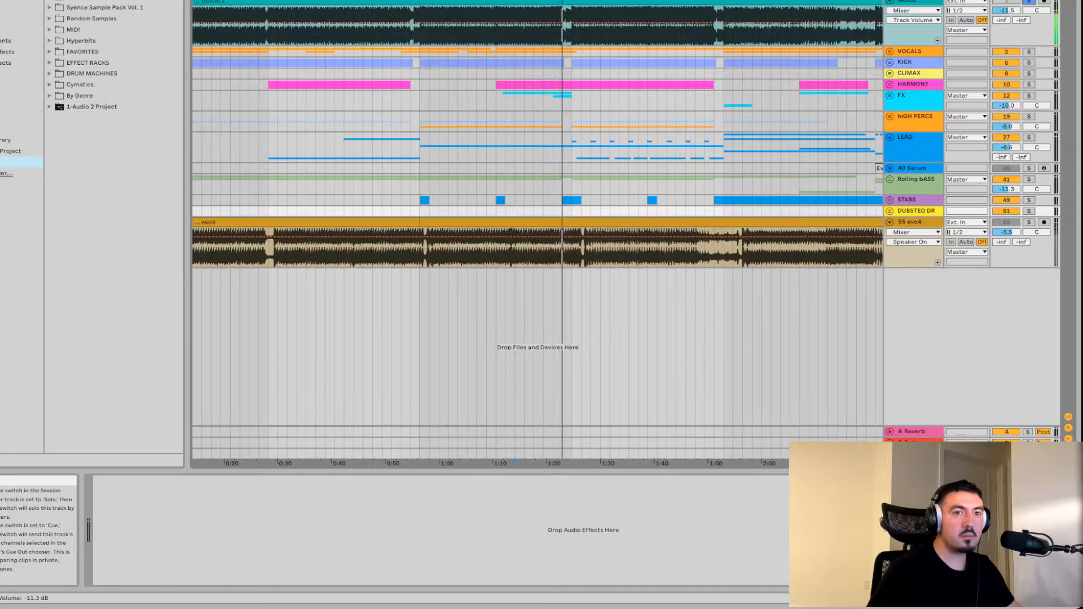
left_click(1029, 222)
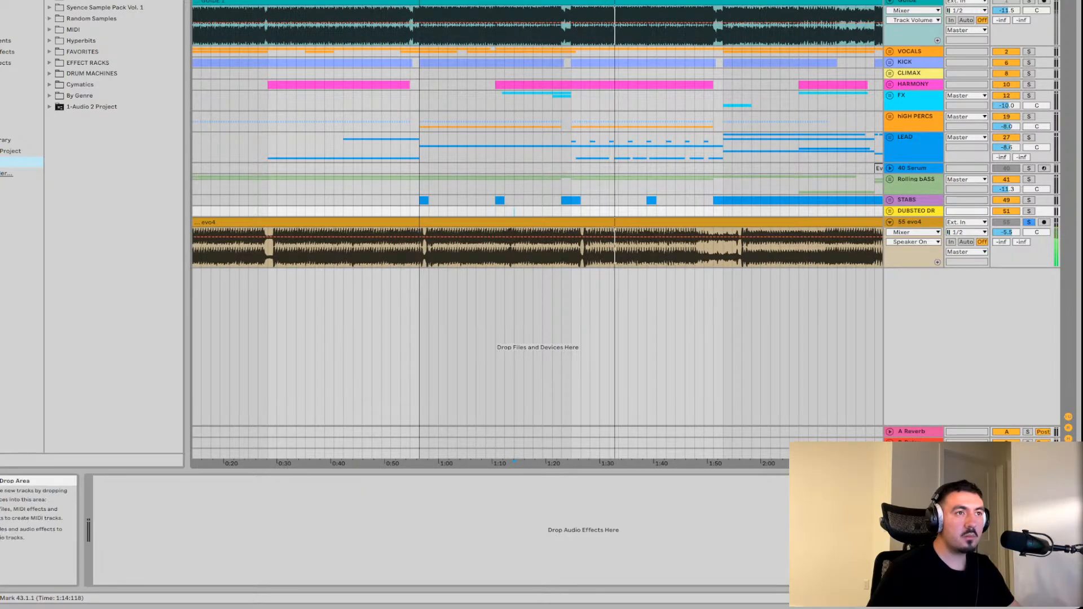
left_click(571, 16)
key("space")
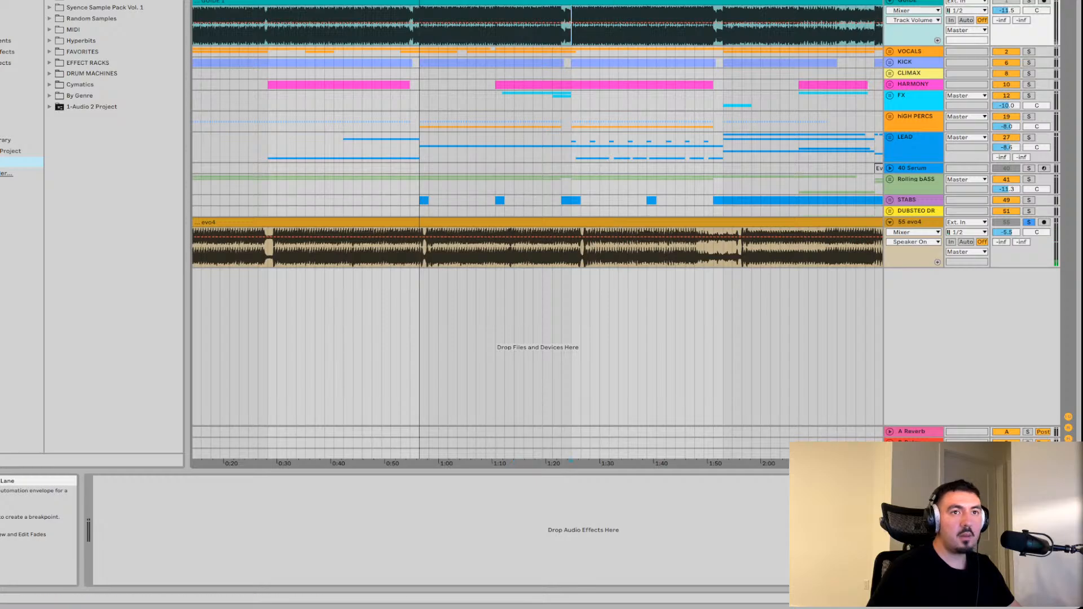
key("space")
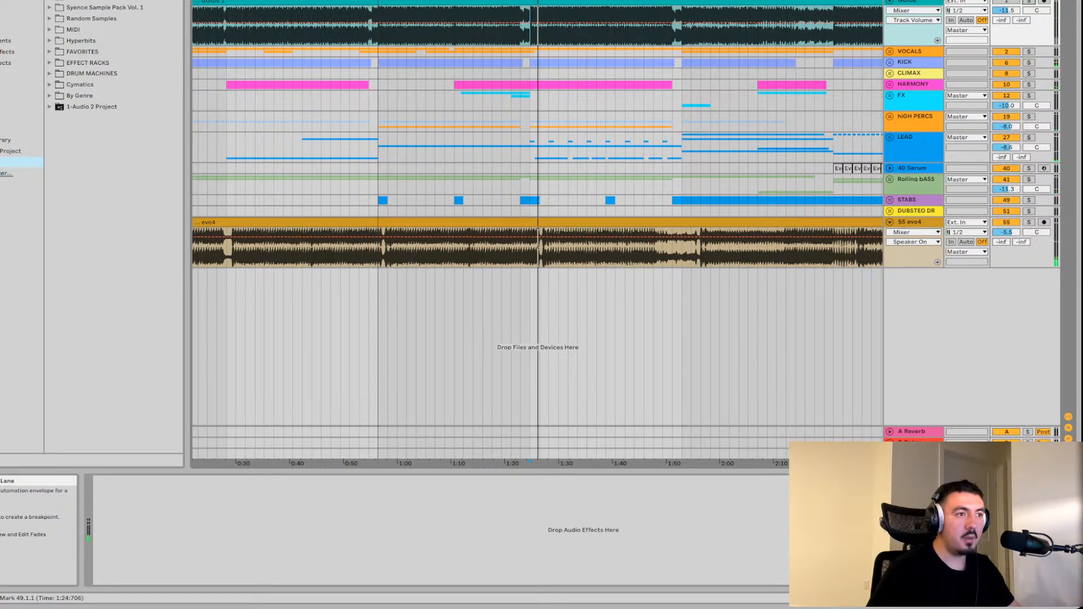
Solo the evo4 track and listen to its sections after bar 49, including those at bars 67 and 84
left_click(1029, 221)
key("space")
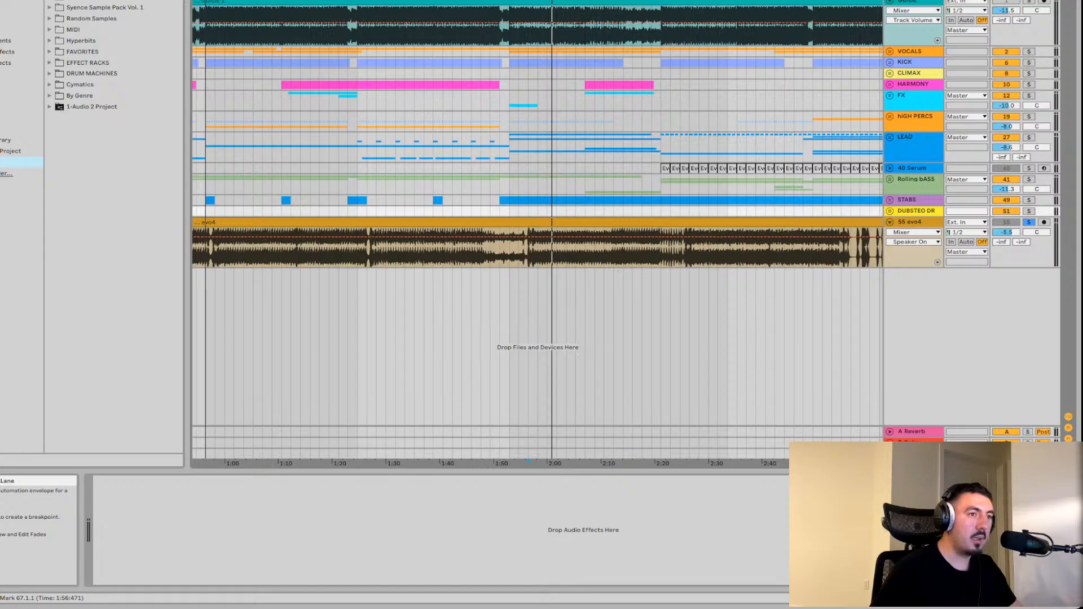
key("space")
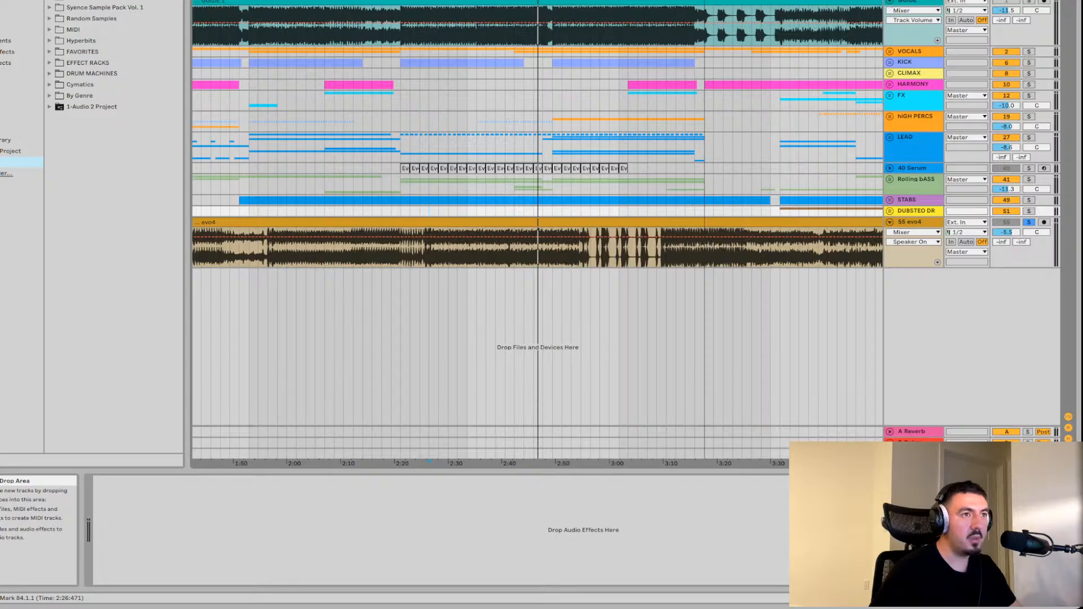
key("space")
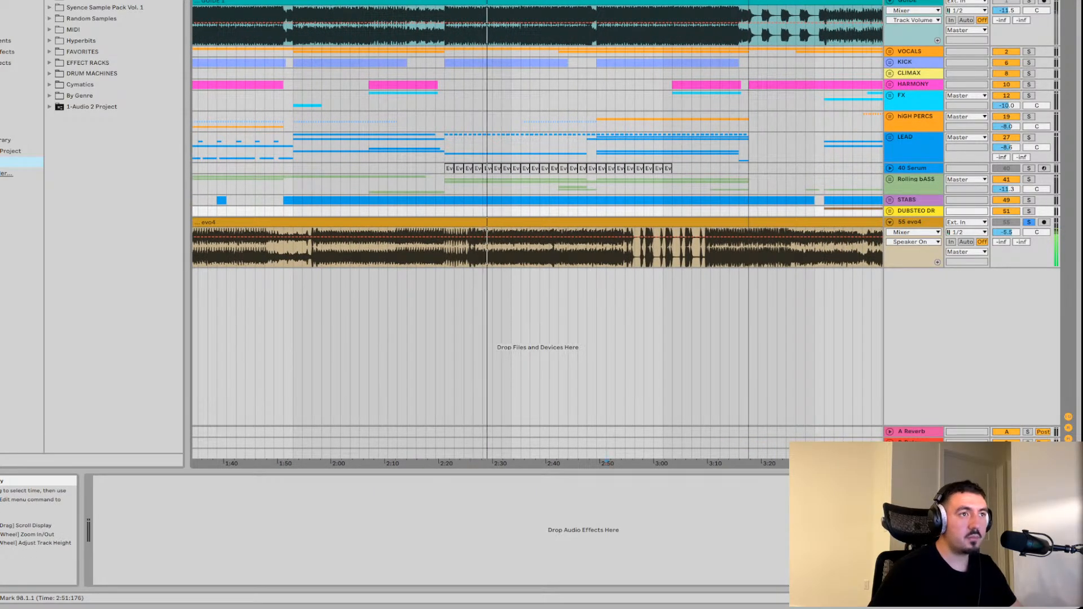
Listen to the evo4 track's breakdown around bars 98 to 101
left_click(616, 243)
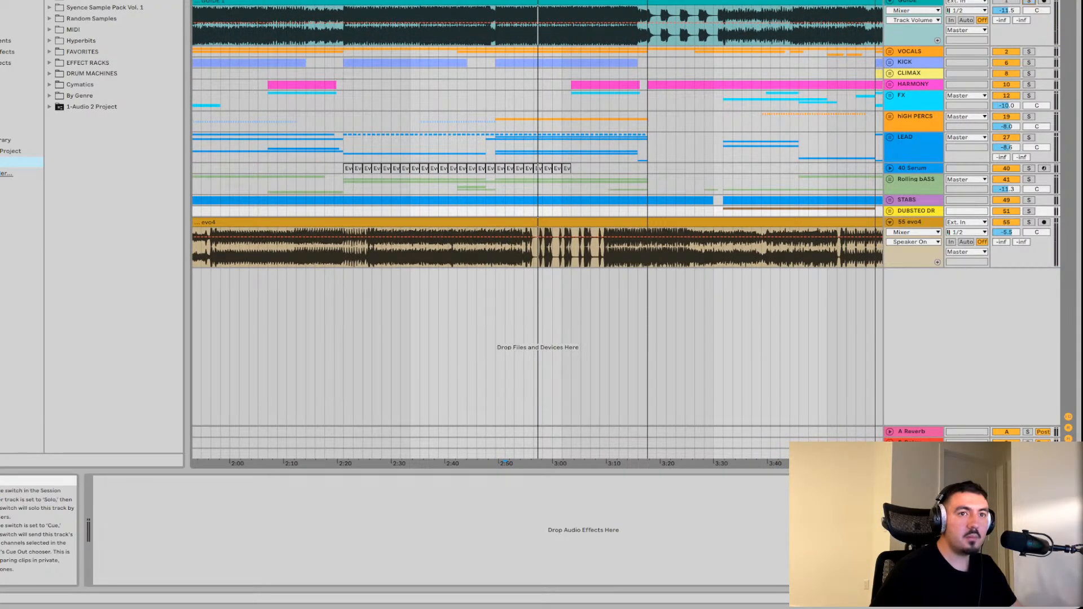
left_click(506, 462)
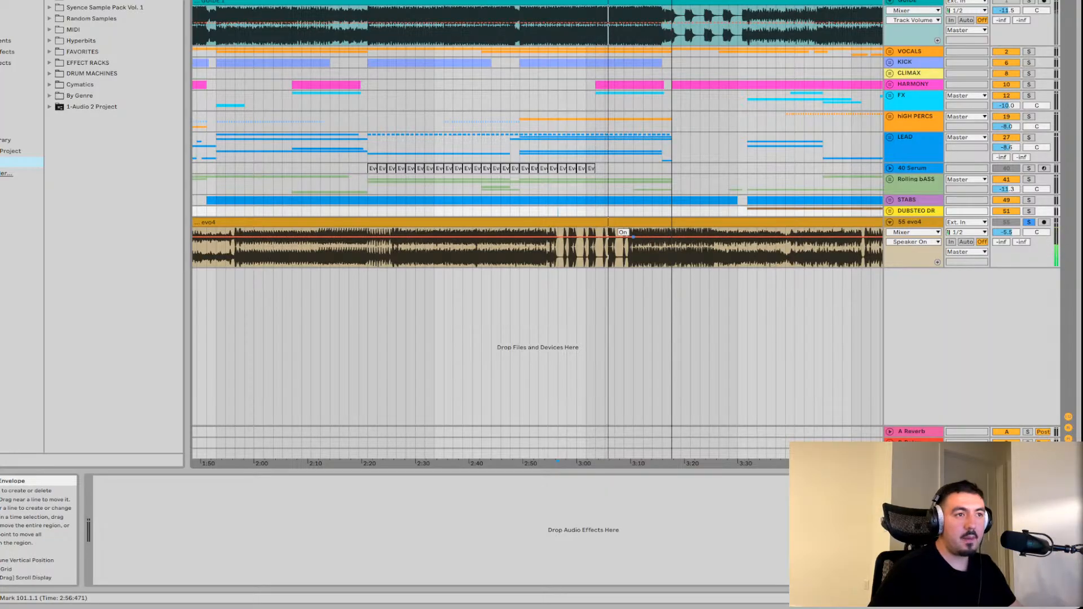
key("space")
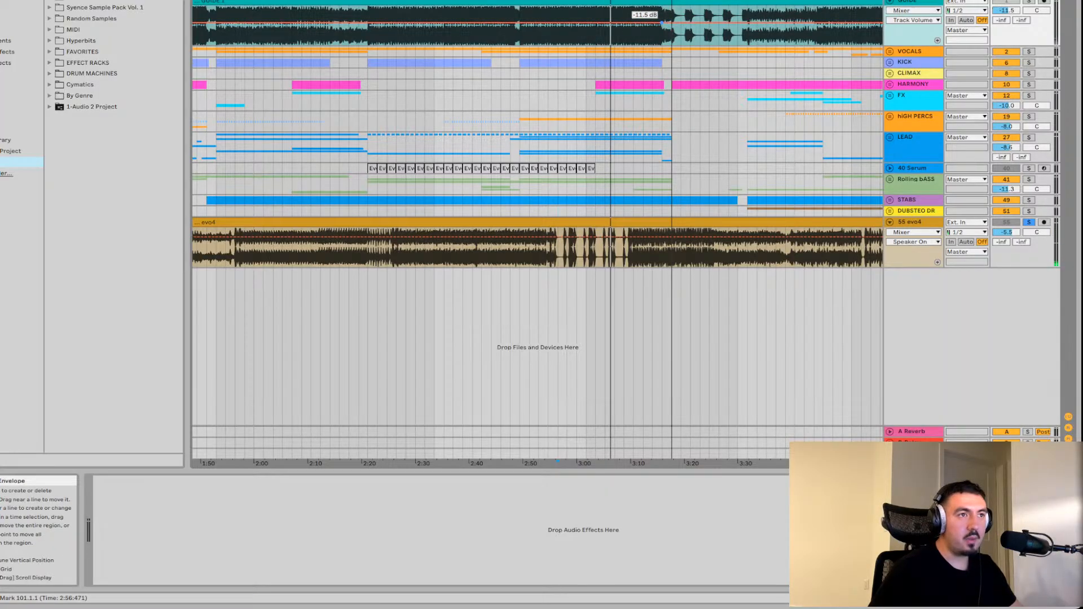
Solo the guide track and listen to its breakdown from bar 112
left_click(662, 23)
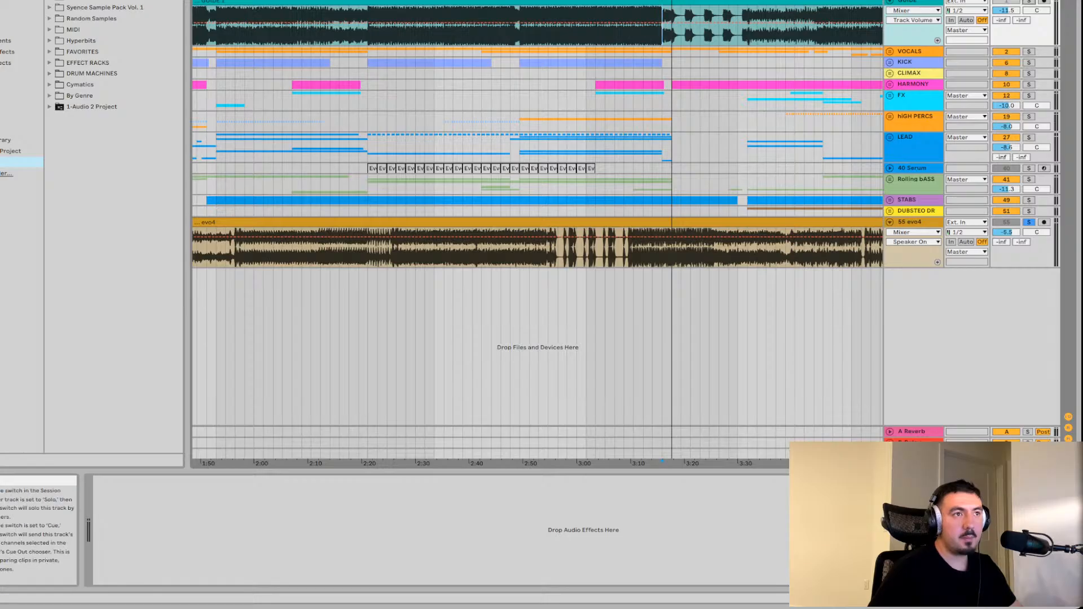
left_click(1029, 1)
scroll(537, 226, "right", 5)
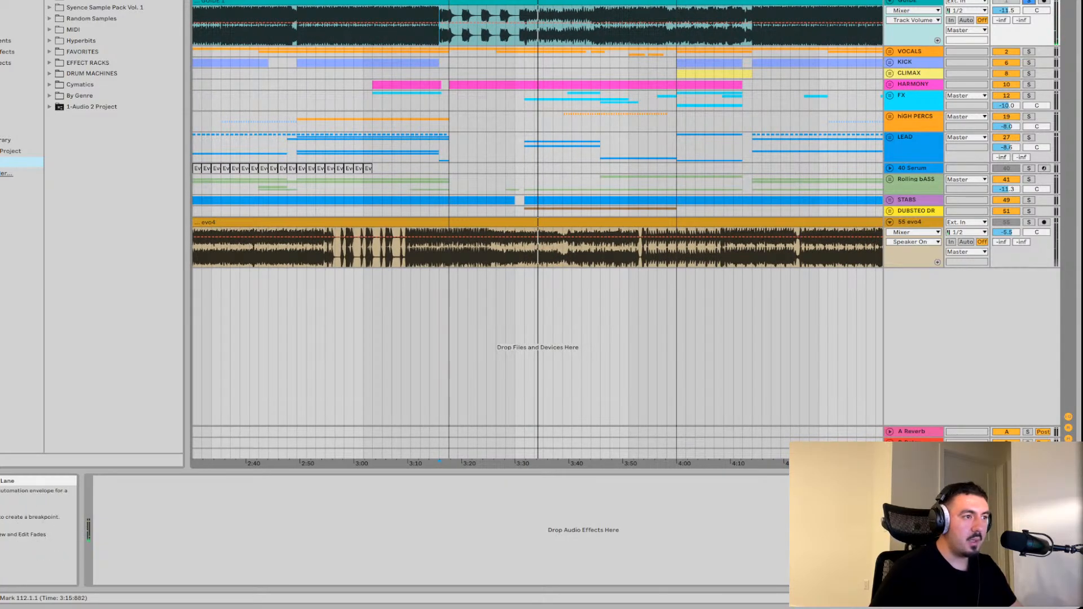
Solo the evo4 track again and listen to its breakdown from bar 100
left_click(344, 248)
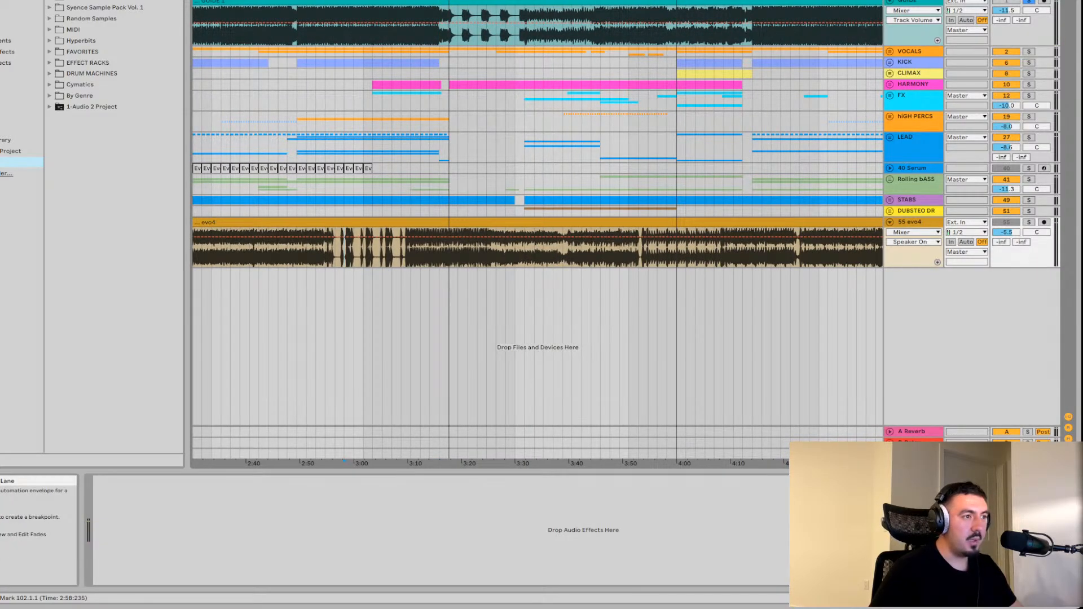
left_click(1029, 223)
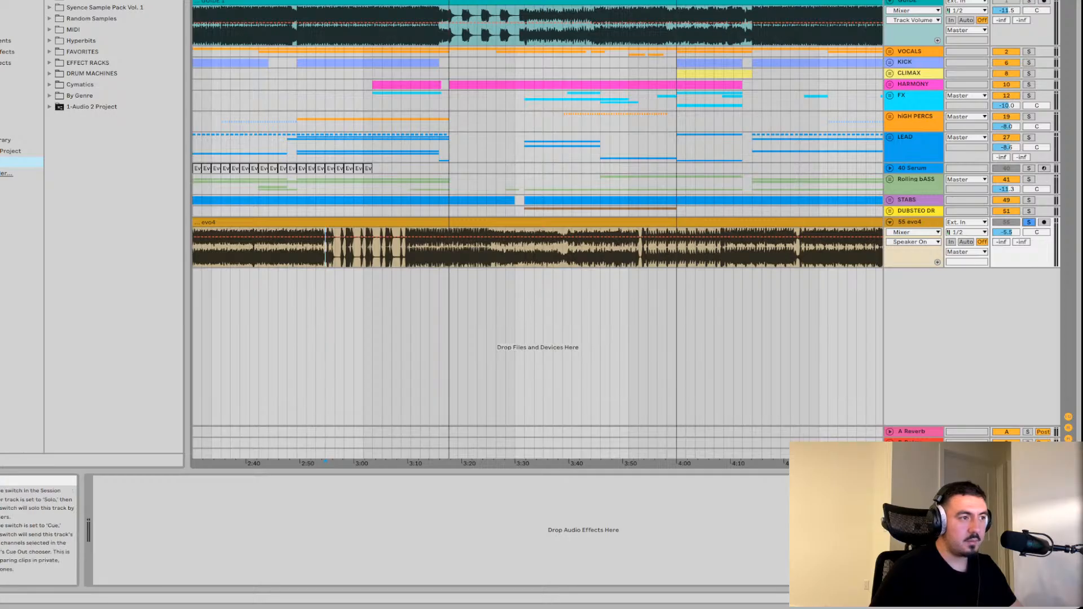
key("space")
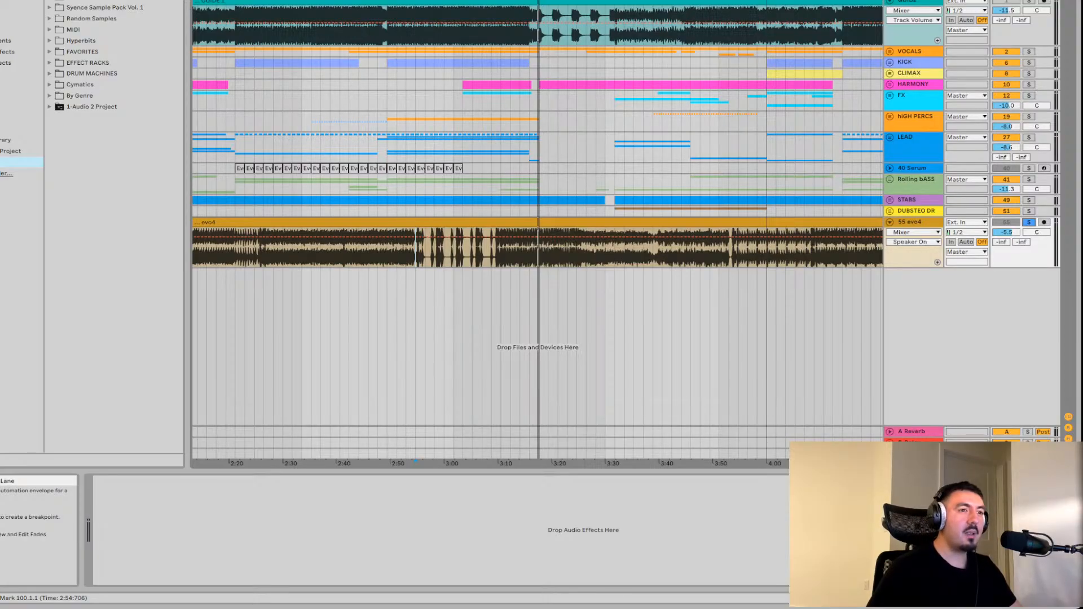
Listen to the evo4 track from bar 120, and locate its next section by moving the playback position to bar 134 and back to bar 132
scroll(538, 243, "right", 5)
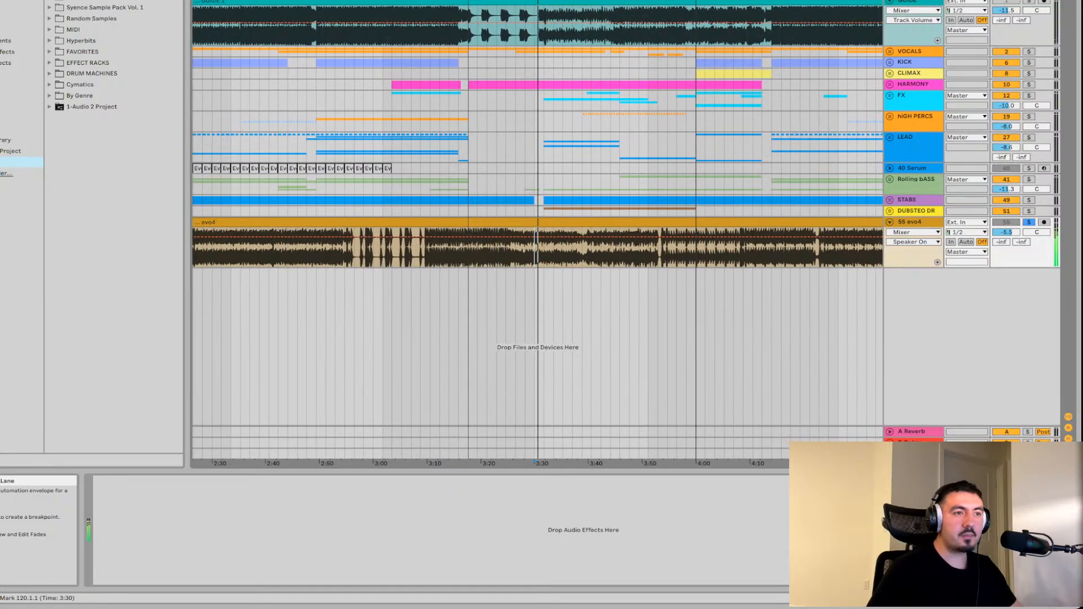
left_click(529, 249)
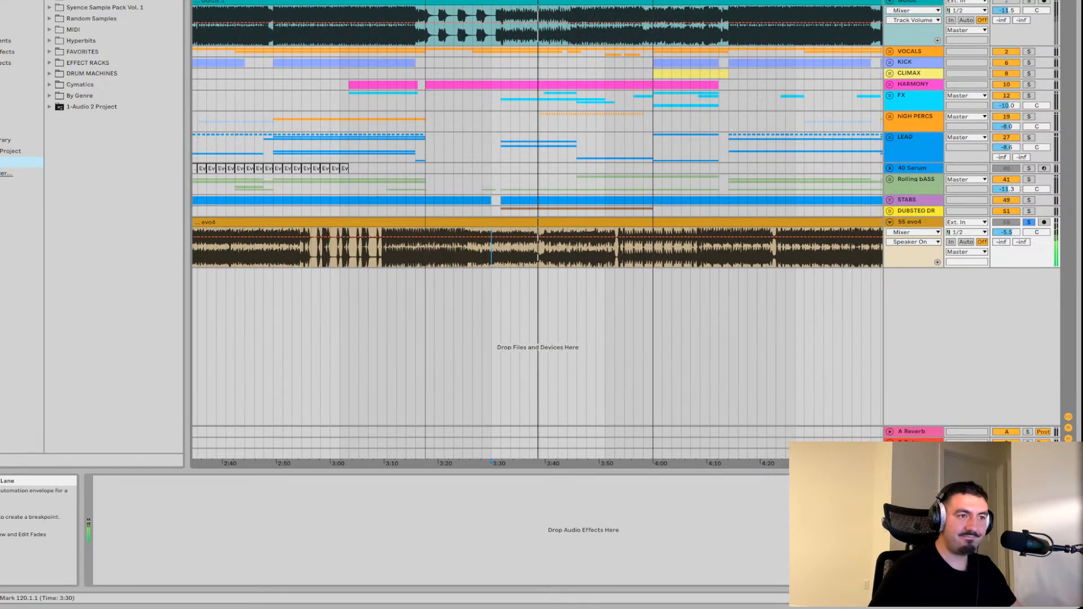
left_click(623, 247)
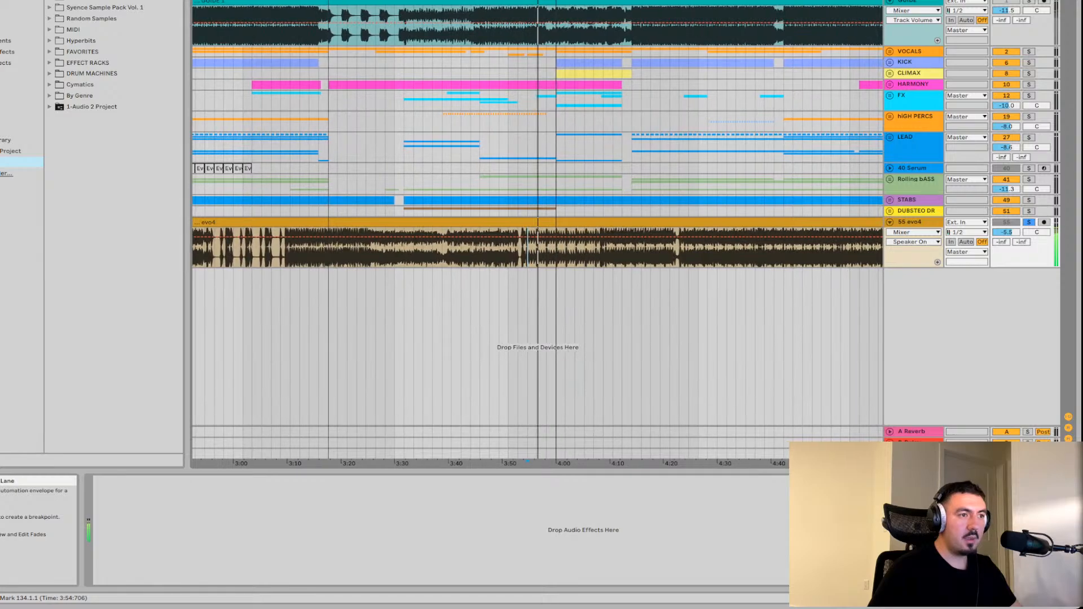
key("Left")
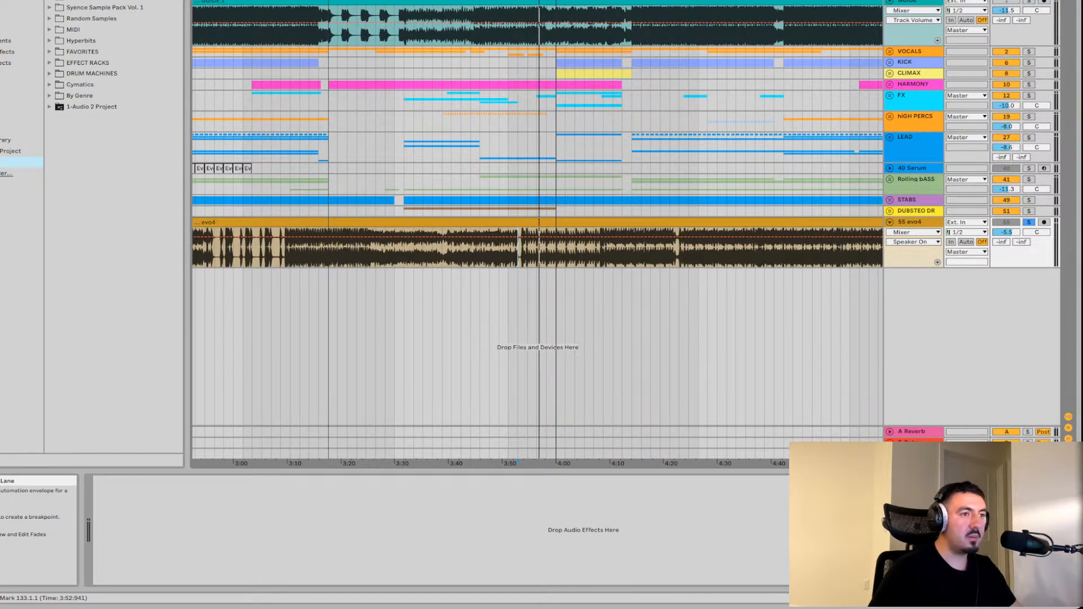
key("Left")
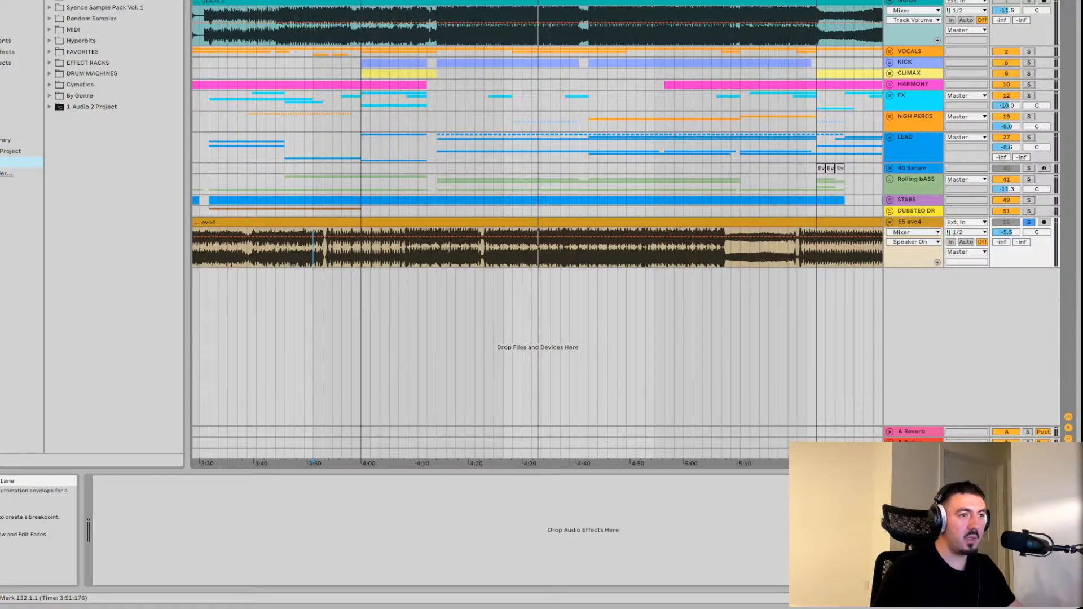
Listen to the evo4 track's late section from bar 171 (5:00) up to the break at bar 176
left_click(530, 462)
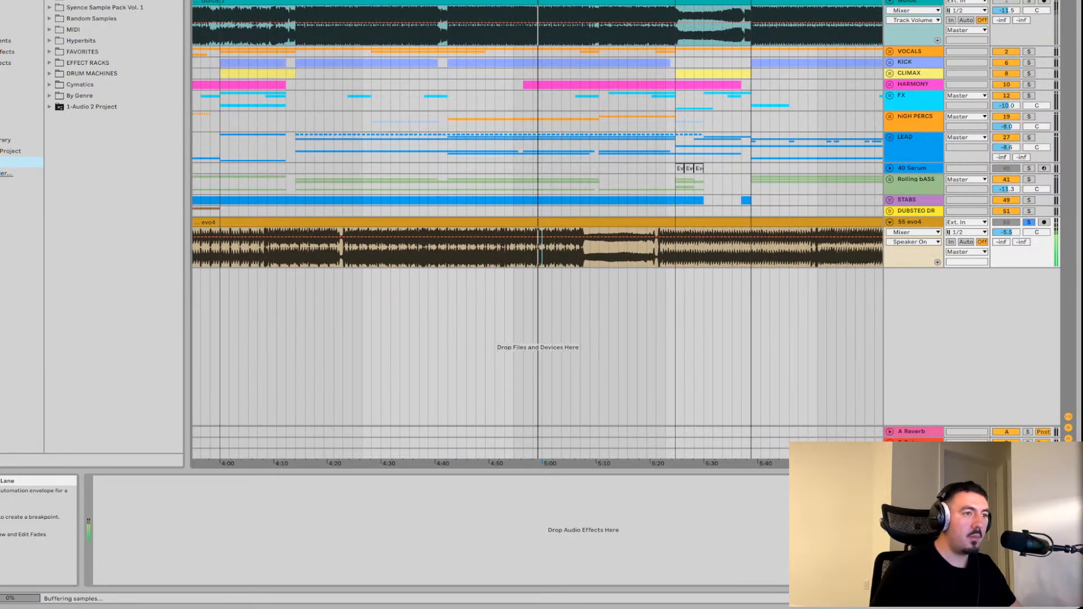
left_click(542, 249)
key("space")
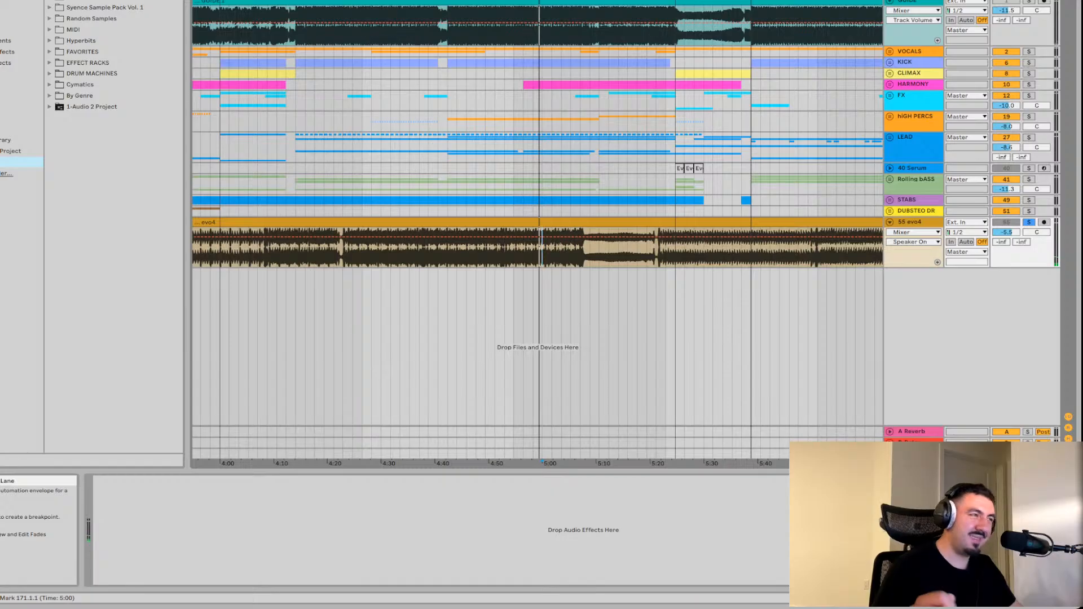
key("space")
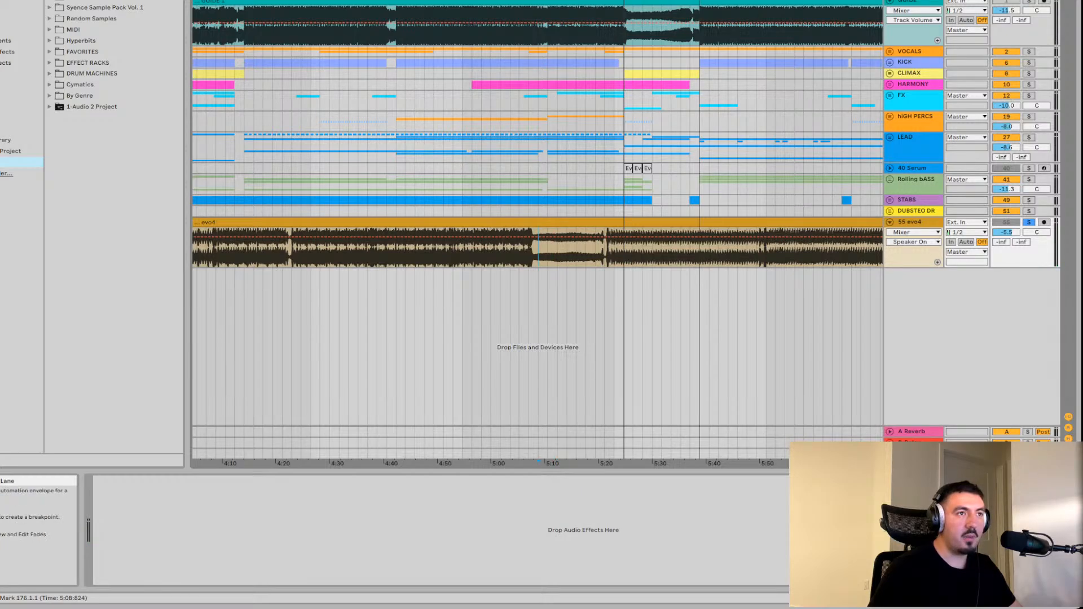
Solo the guide track and listen to its last breakdown from bar 186 and the section from bar 194
left_click(633, 27)
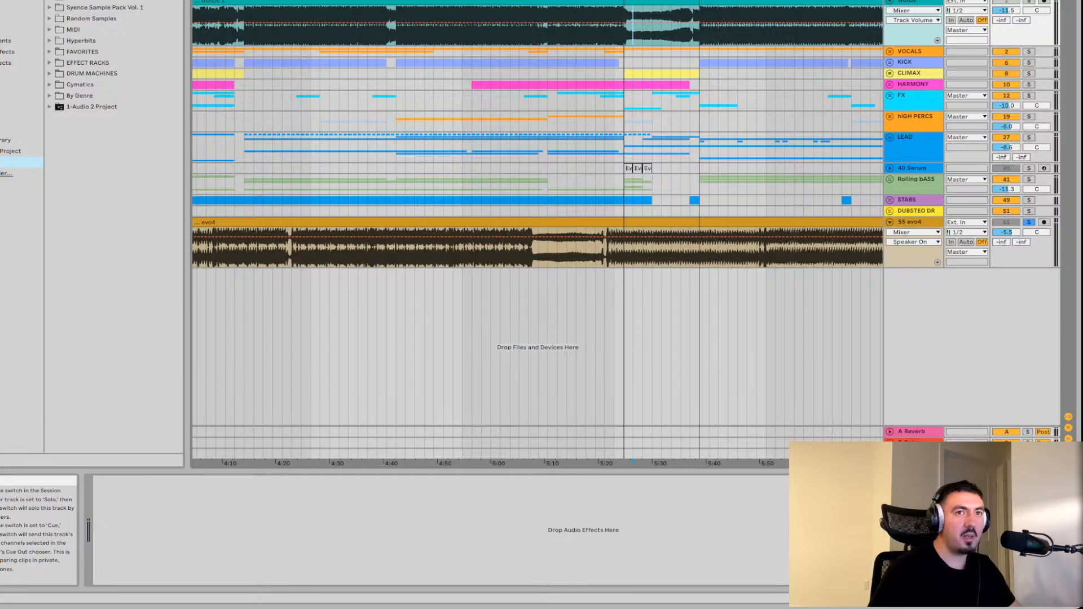
scroll(538, 237, "right", 5)
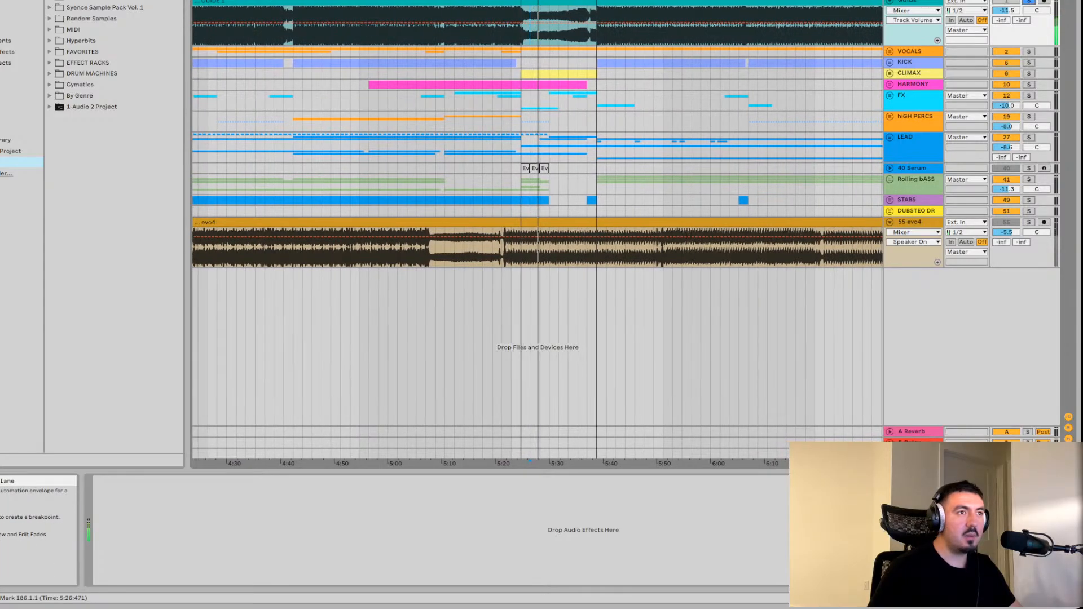
scroll(538, 237, "right", 4)
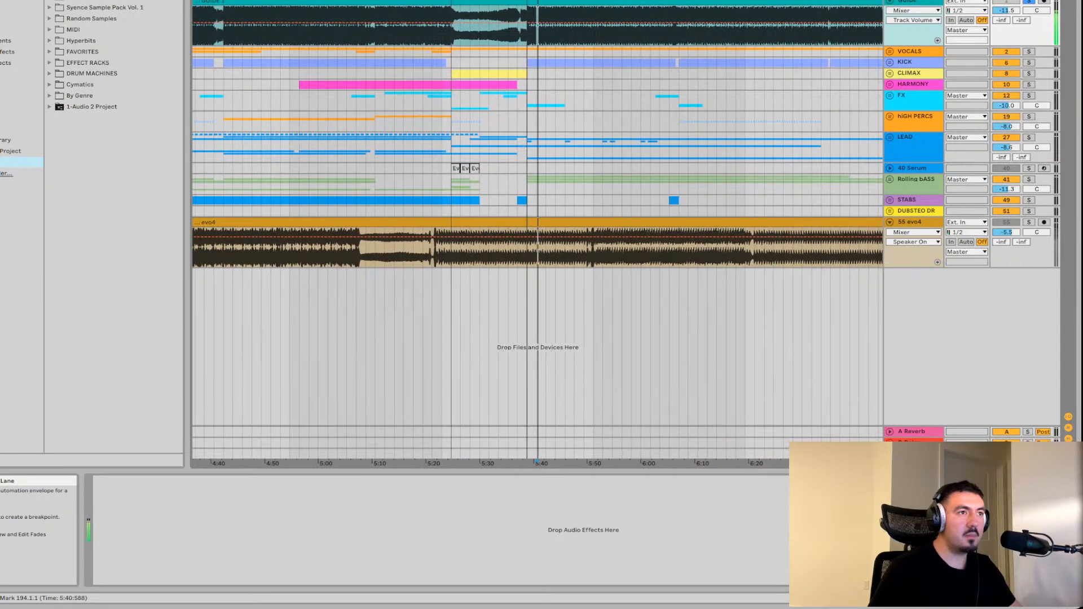
scroll(539, 237, "right", 1)
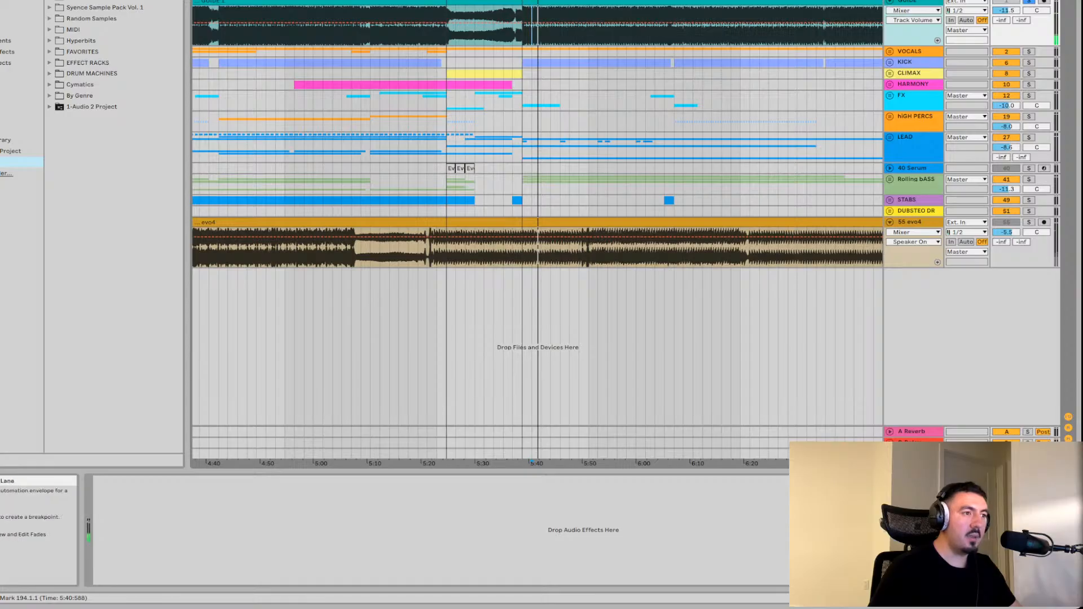
key("space")
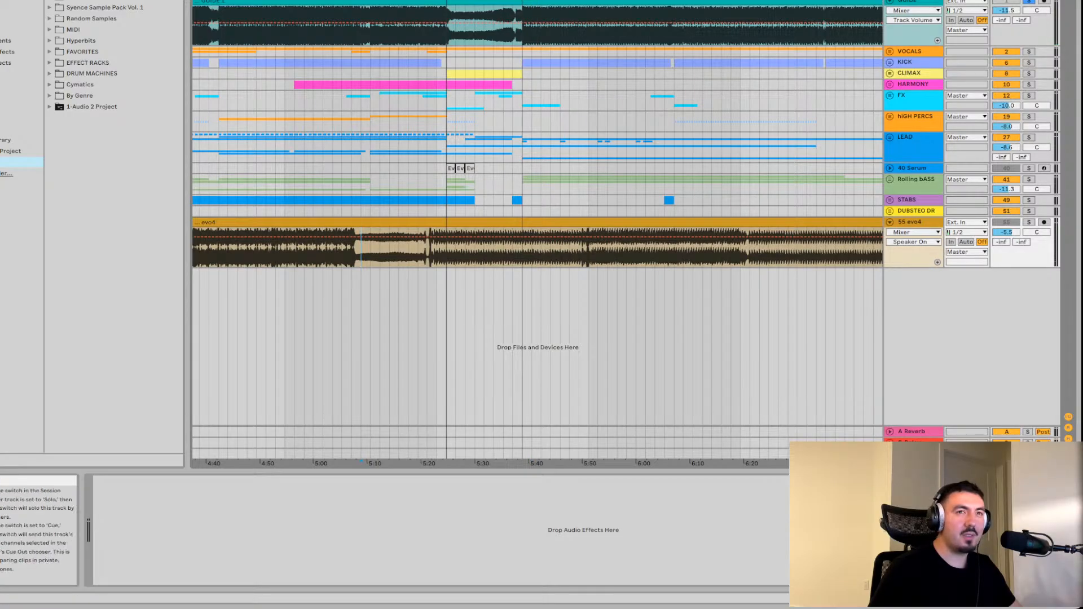
Solo the evo4 track again and listen to its closing sections from bar 218 and bar 228
key("0")
key("space")
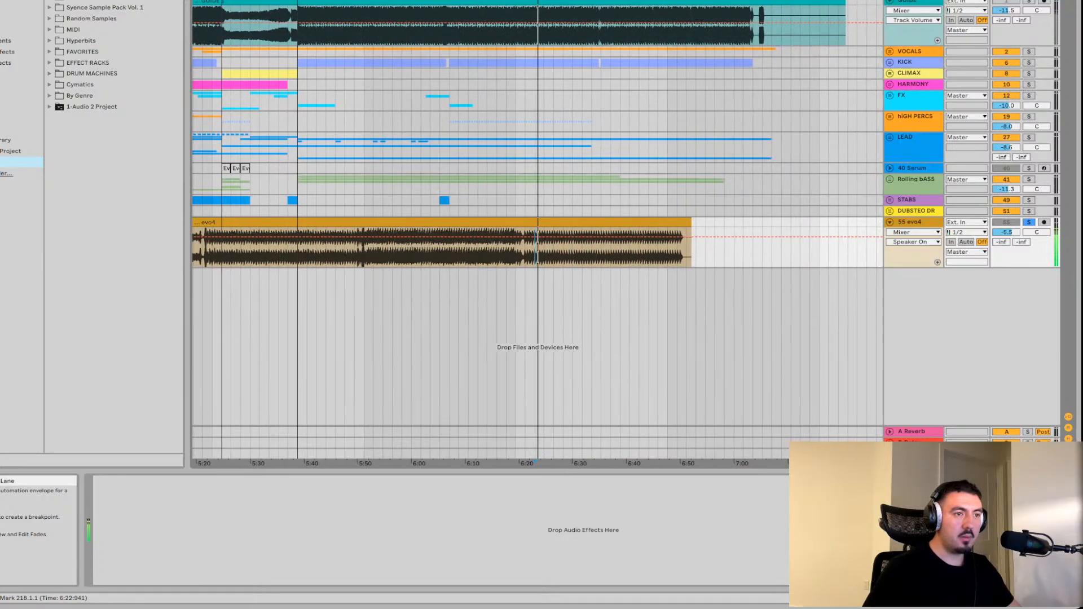
key("minus")
key("minus")
key("minus")
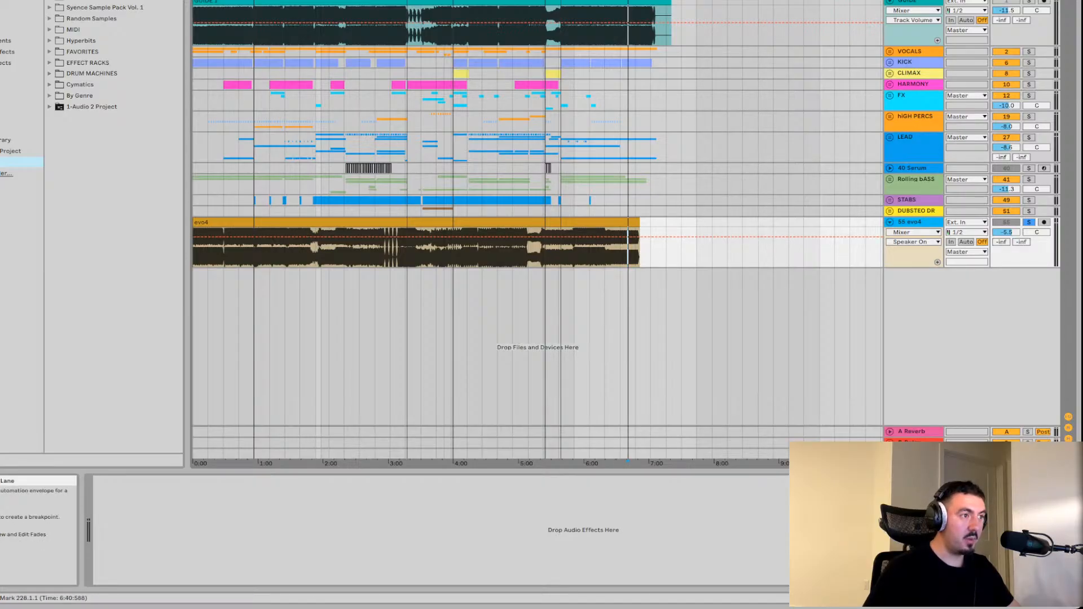
Delete the evo4 reference clip and the emptied audio track that held it
left_click(299, 222)
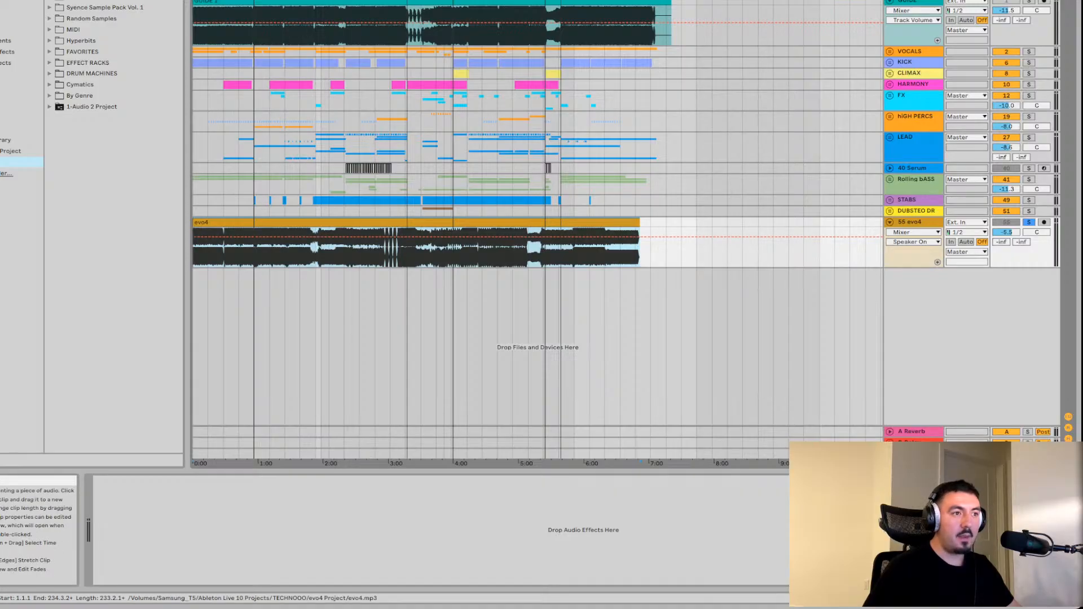
key("Delete")
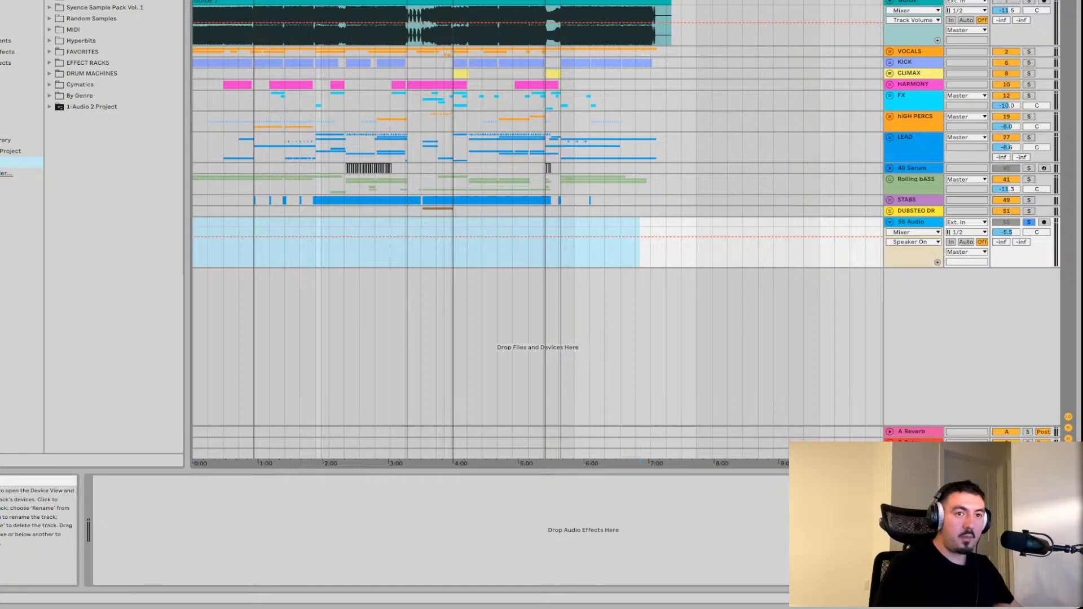
key("Delete")
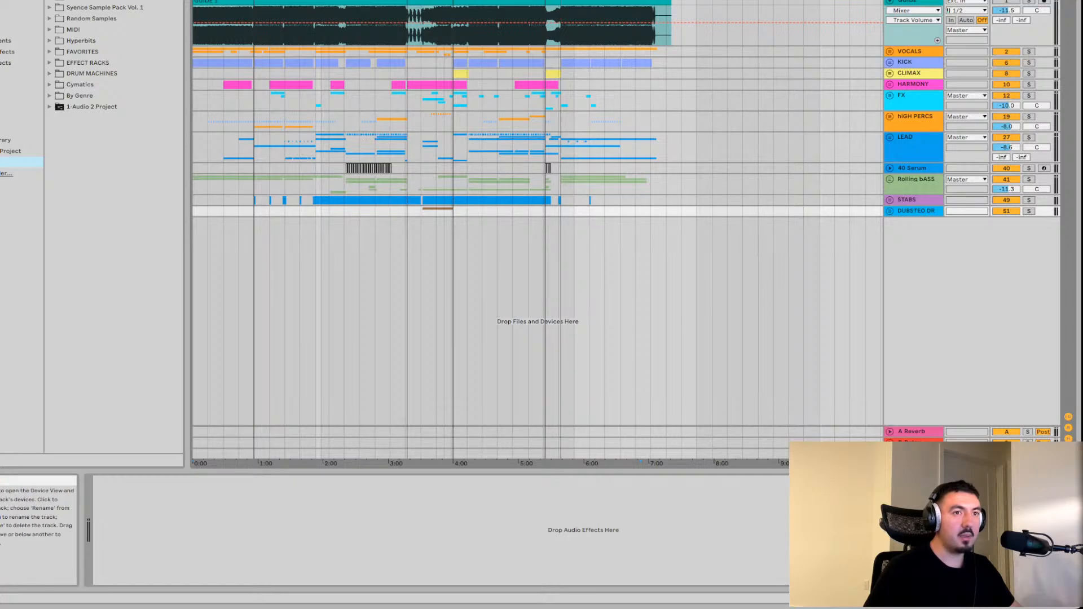
Unfold and solo the VOCALS group, and listen to it from the first acapella clip at bar 1
left_click(889, 51)
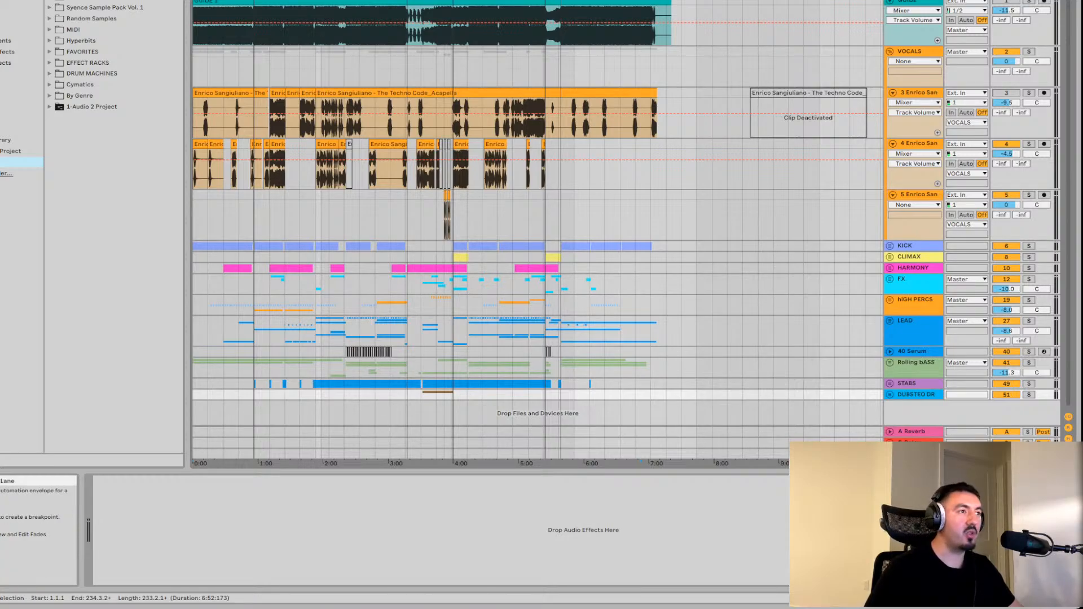
left_click(228, 115)
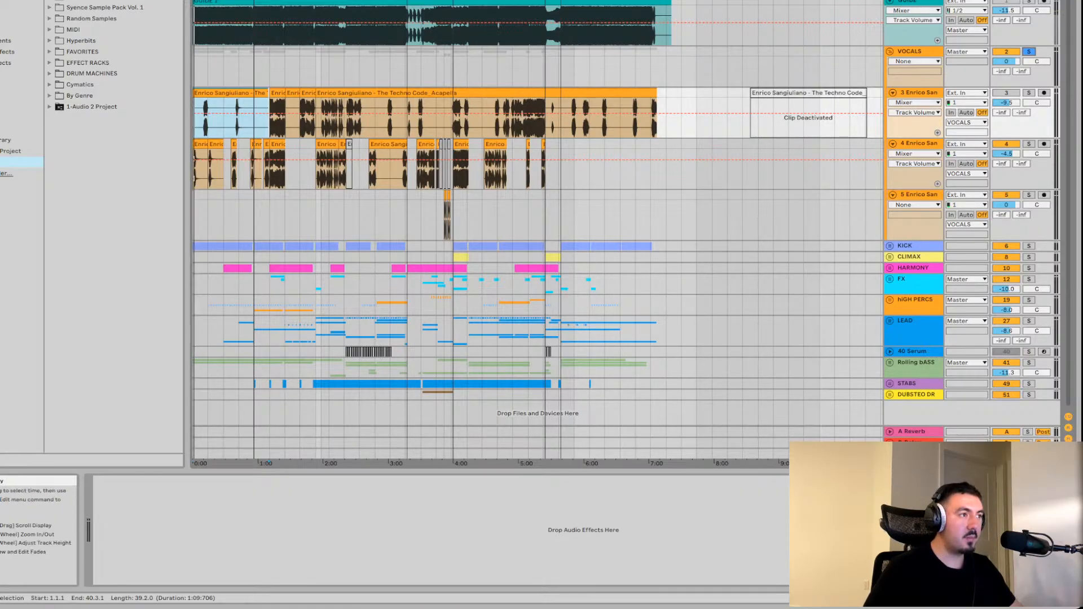
mouse_move(223, 113)
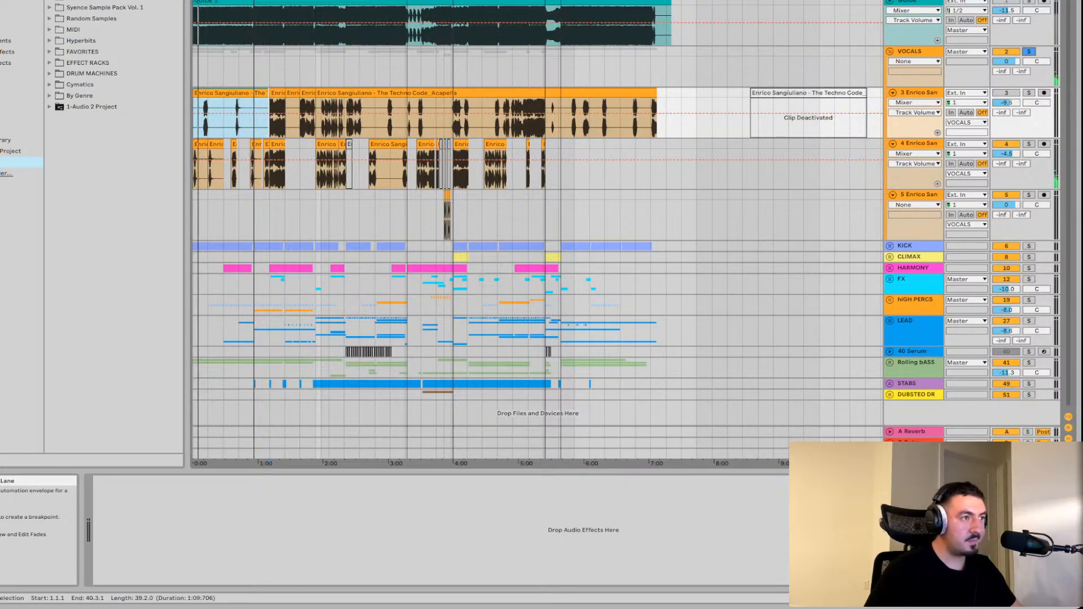
mouse_move(276, 160)
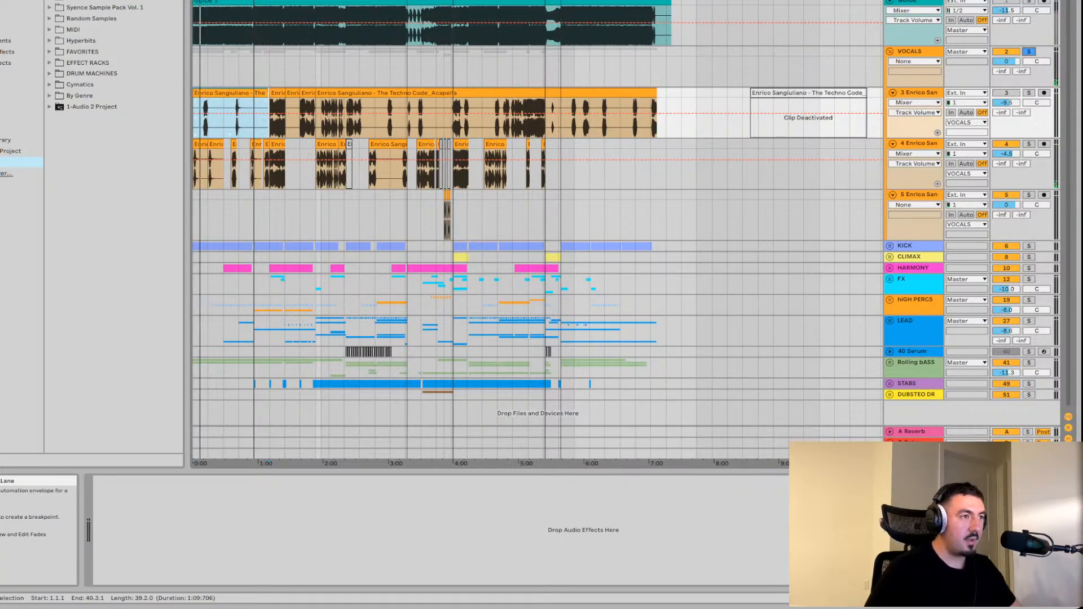
mouse_move(288, 113)
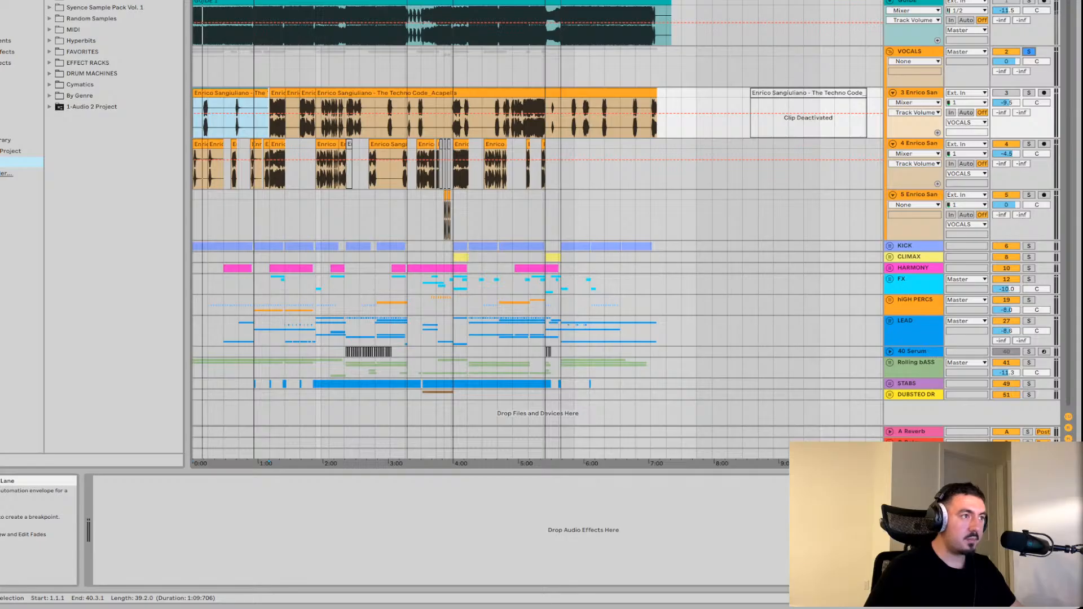
key("plus")
key("plus")
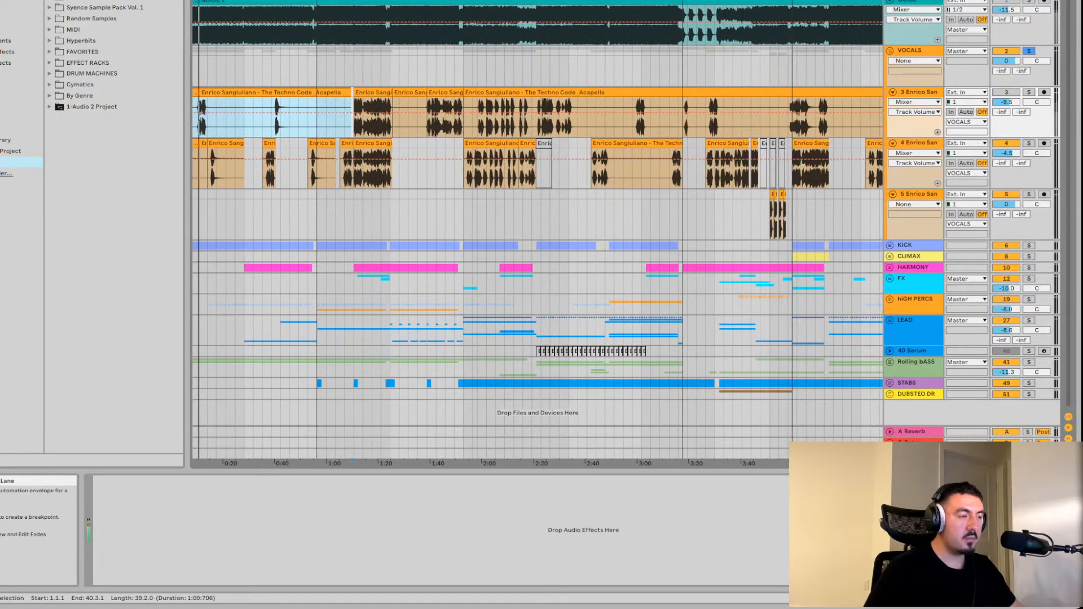
scroll(536, 237, "left", 2)
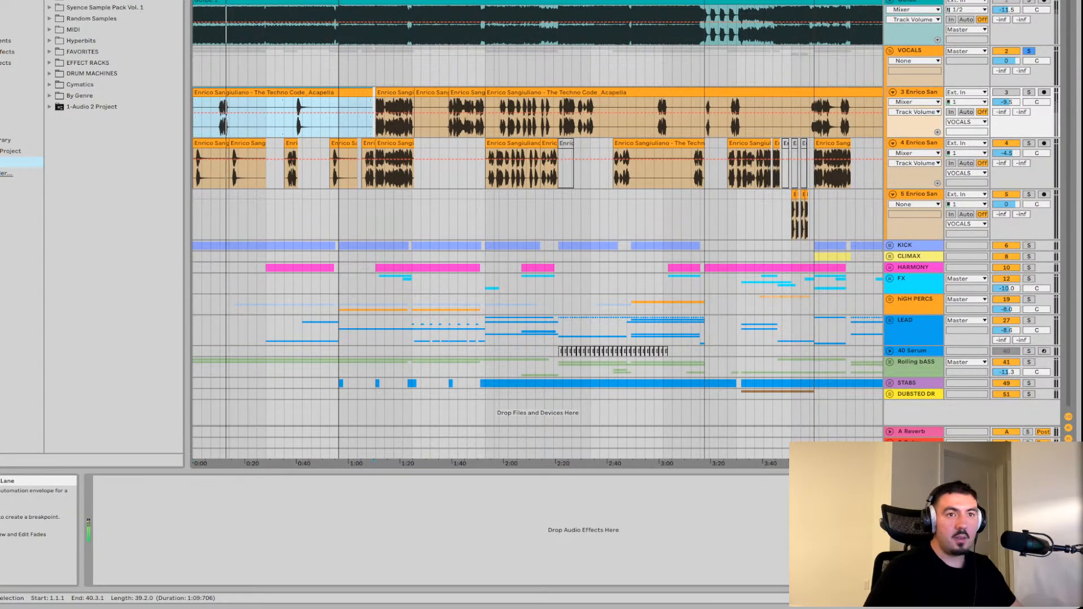
Collapse the first vocal track, and listen to the second one from bar 65 and from its opening clip
left_click(892, 92)
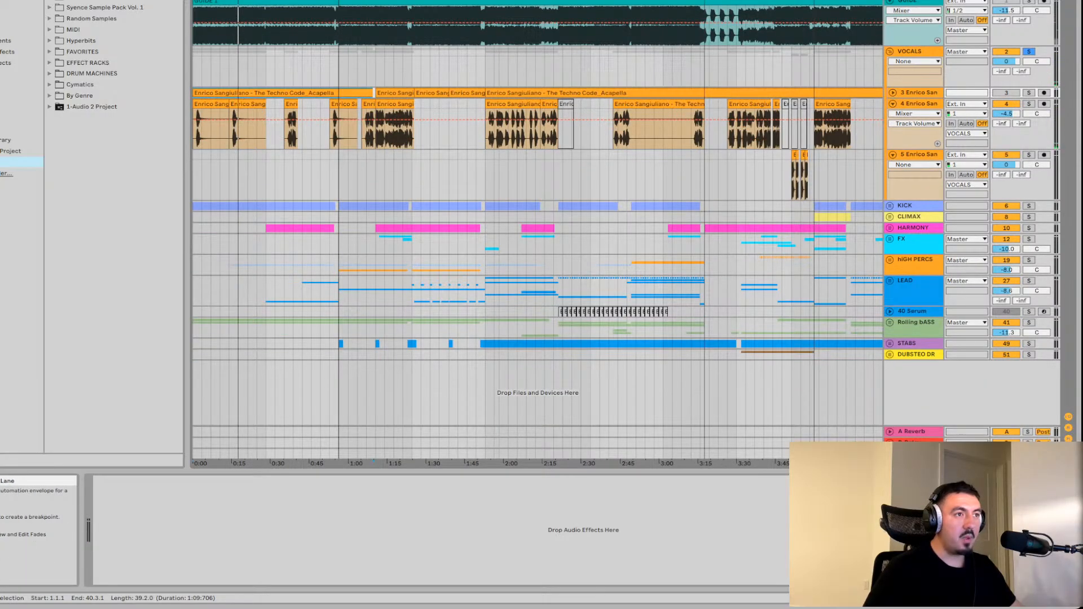
left_click(487, 124)
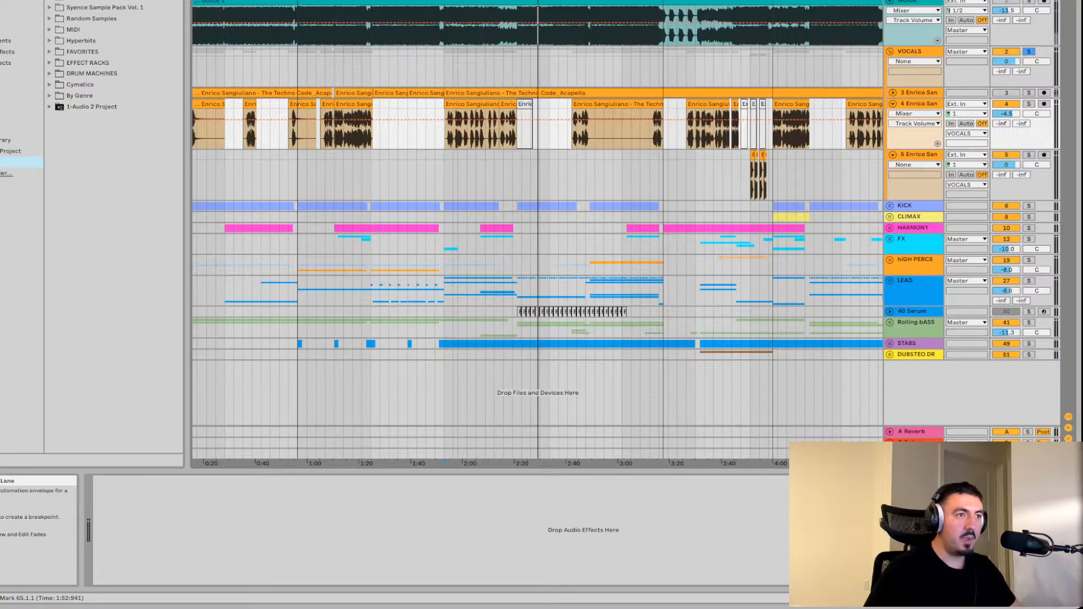
scroll(538, 234, "left", 3)
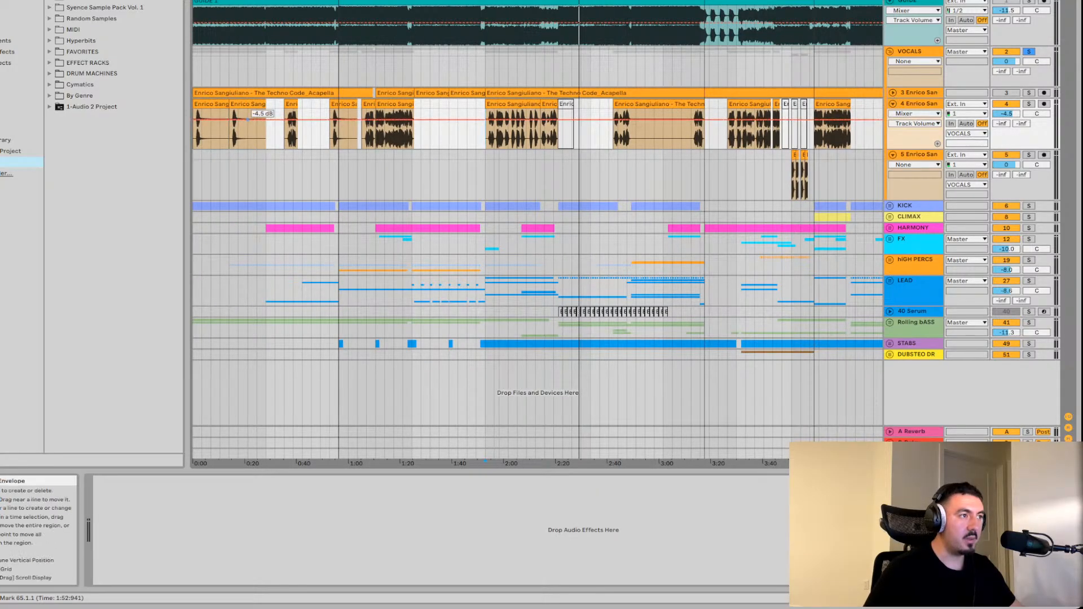
left_click(212, 130)
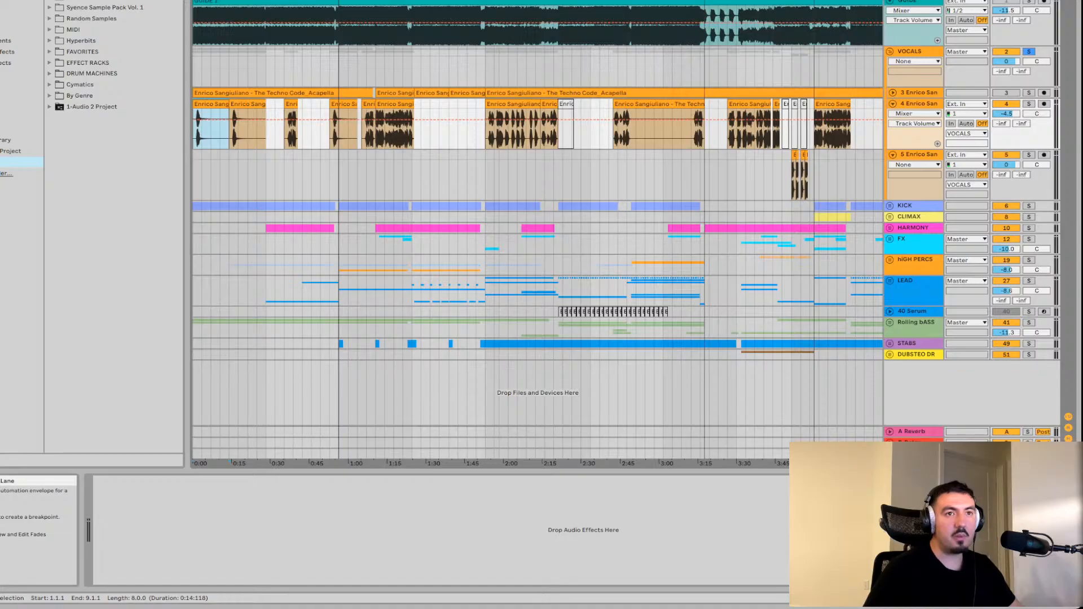
Unsolo the VOCALS group, play the full mix from bar 1, and mark bar 17 on the third vocal track
left_click(1029, 51)
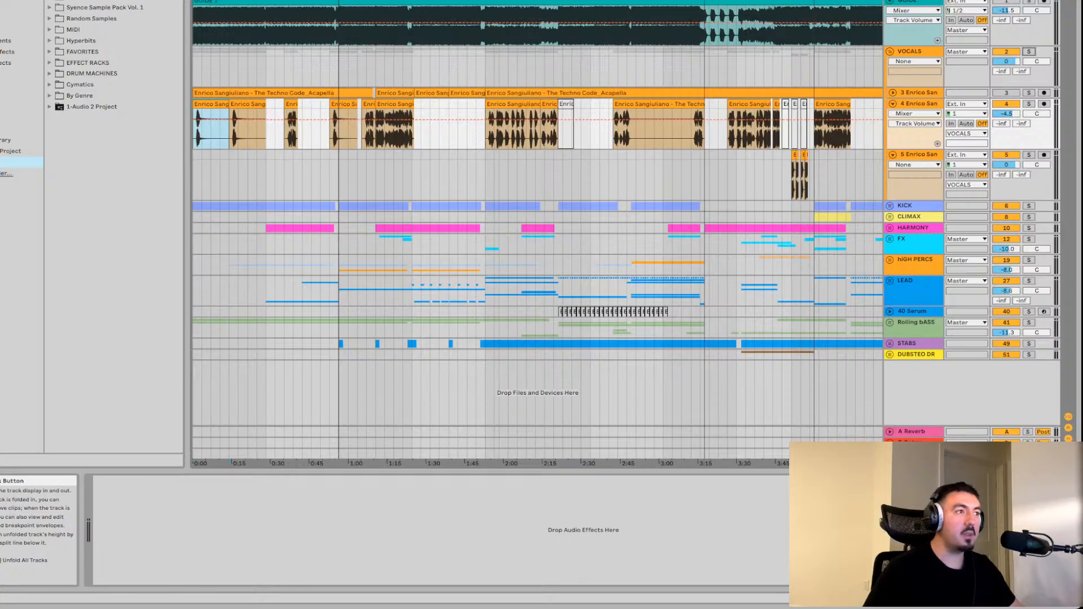
left_click(891, 52)
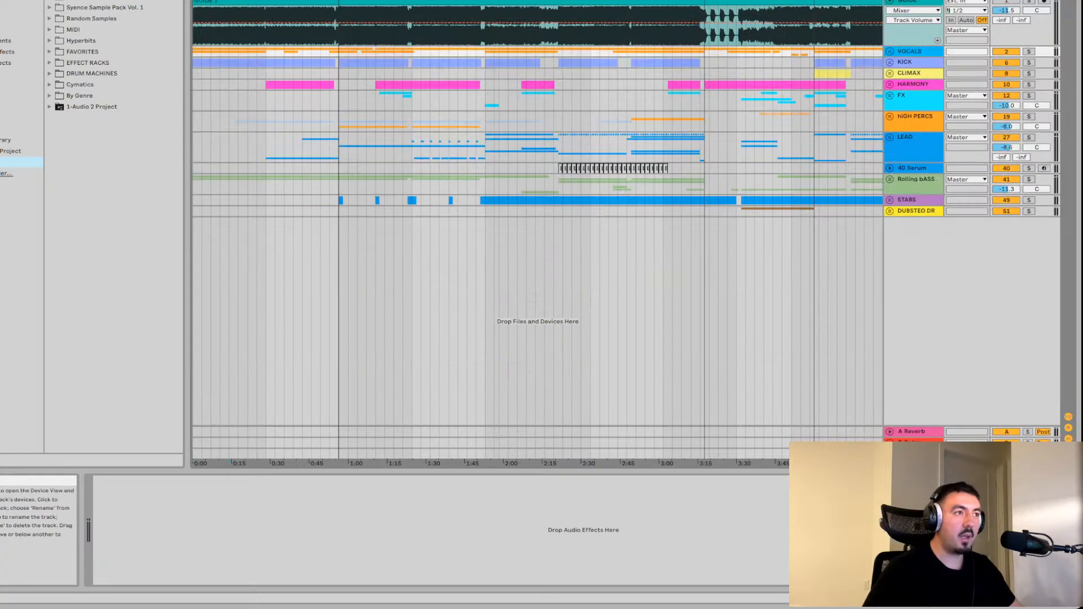
left_click(891, 51)
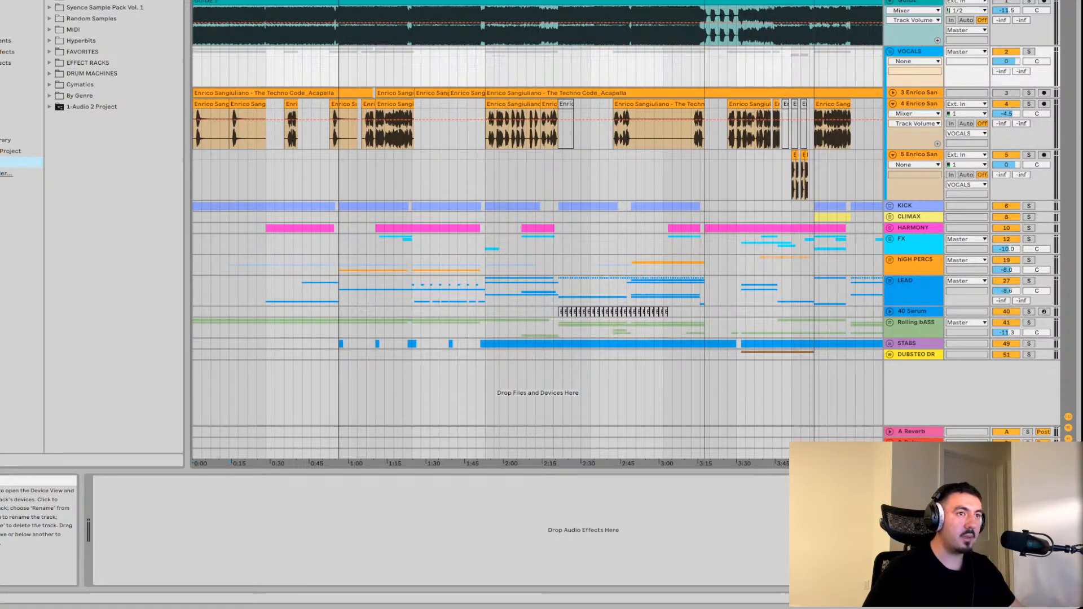
key("space")
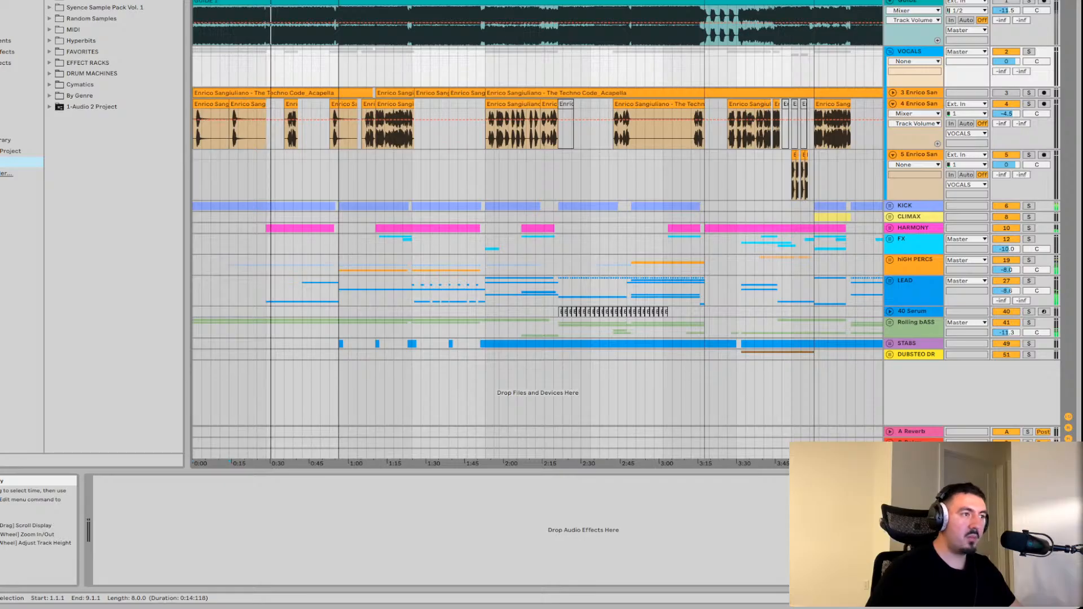
left_click(266, 175)
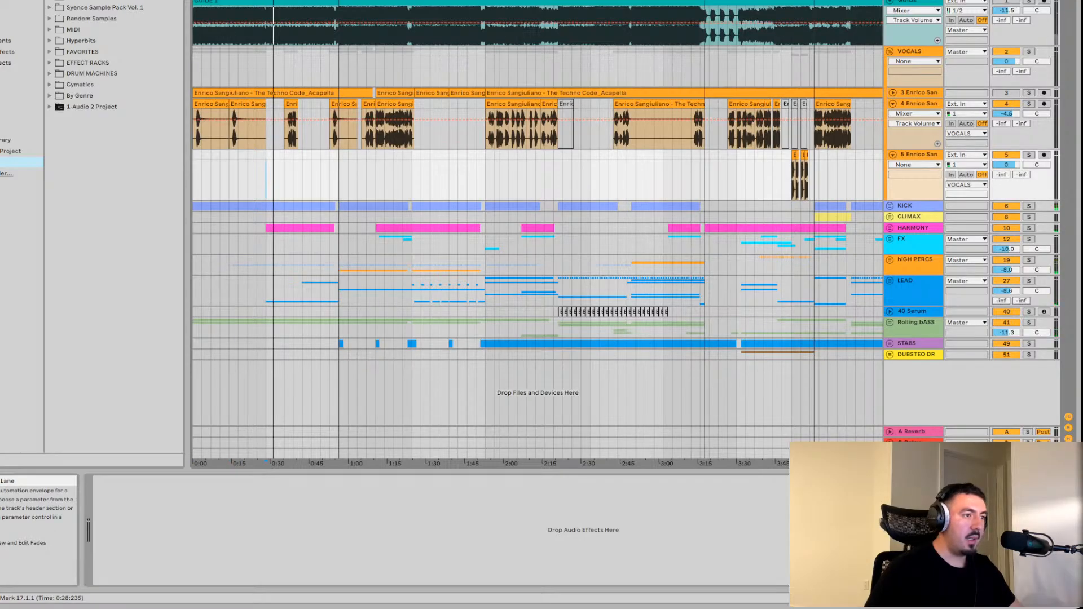
Unfold the Rolling bASS group and examine how the clips on its Serum, audio and MIDI tracks are arranged
left_click(890, 322)
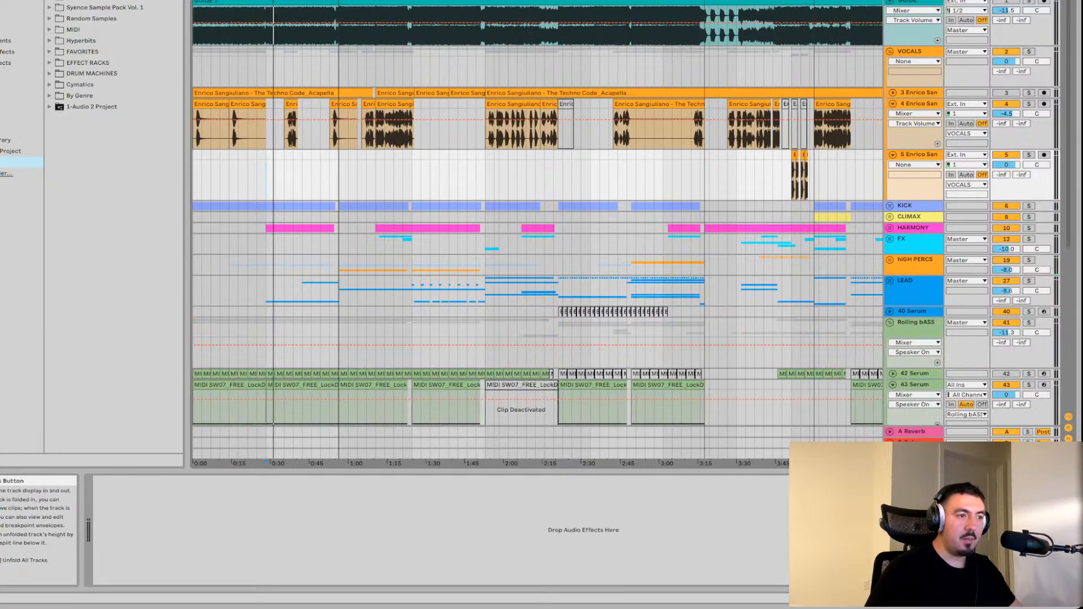
scroll(536, 226, "down", 5)
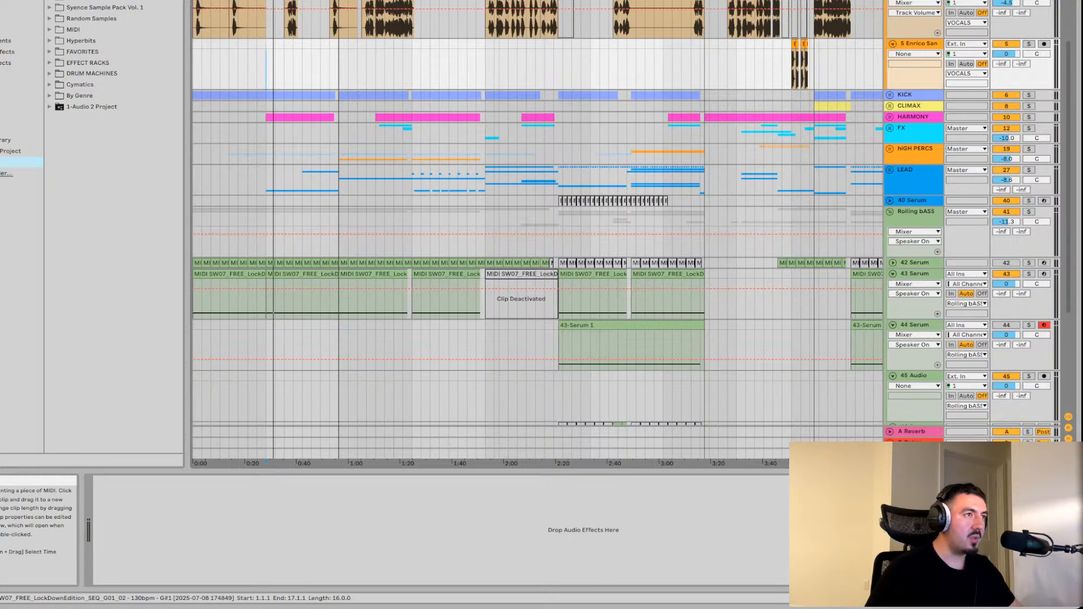
scroll(536, 226, "up", 5)
scroll(536, 225, "down", 9)
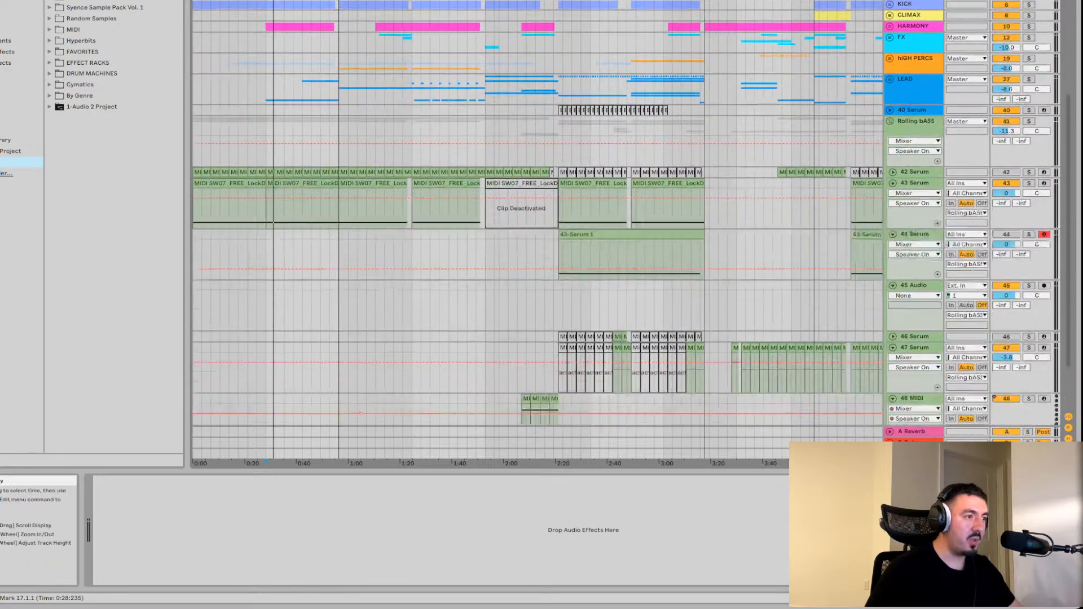
scroll(536, 226, "down", 3)
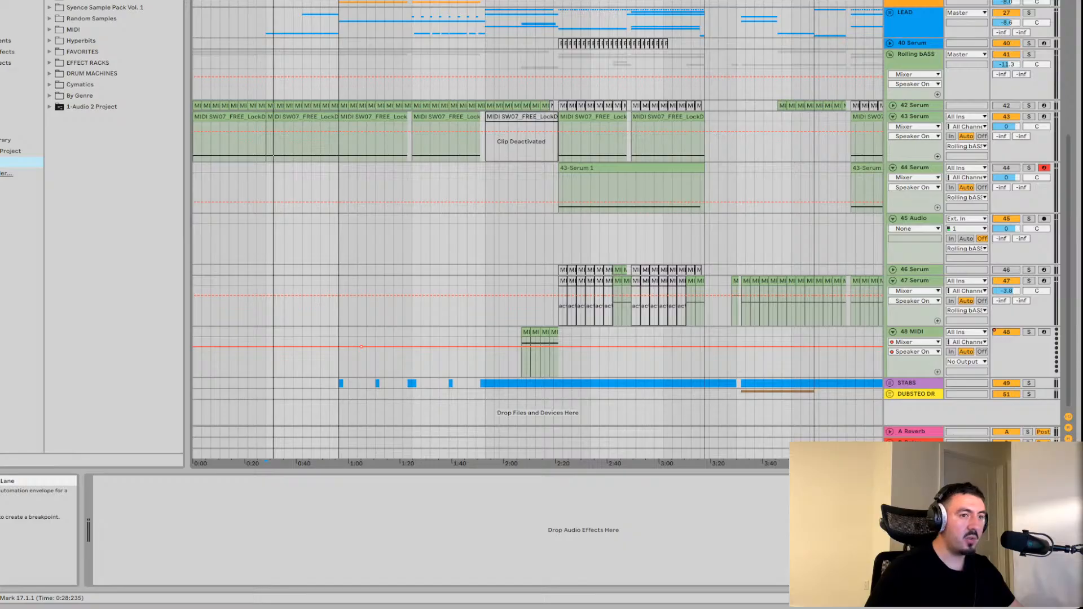
scroll(536, 226, "up", 5)
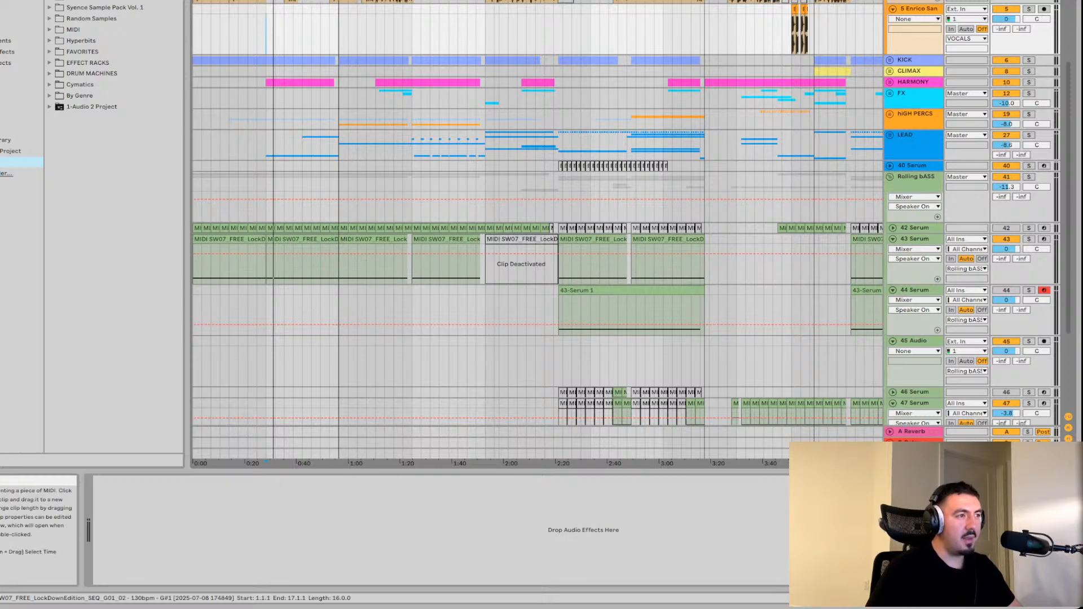
Select the first clip on the 43 Serum track and listen to the rolling bass from bar 1
left_click(229, 240)
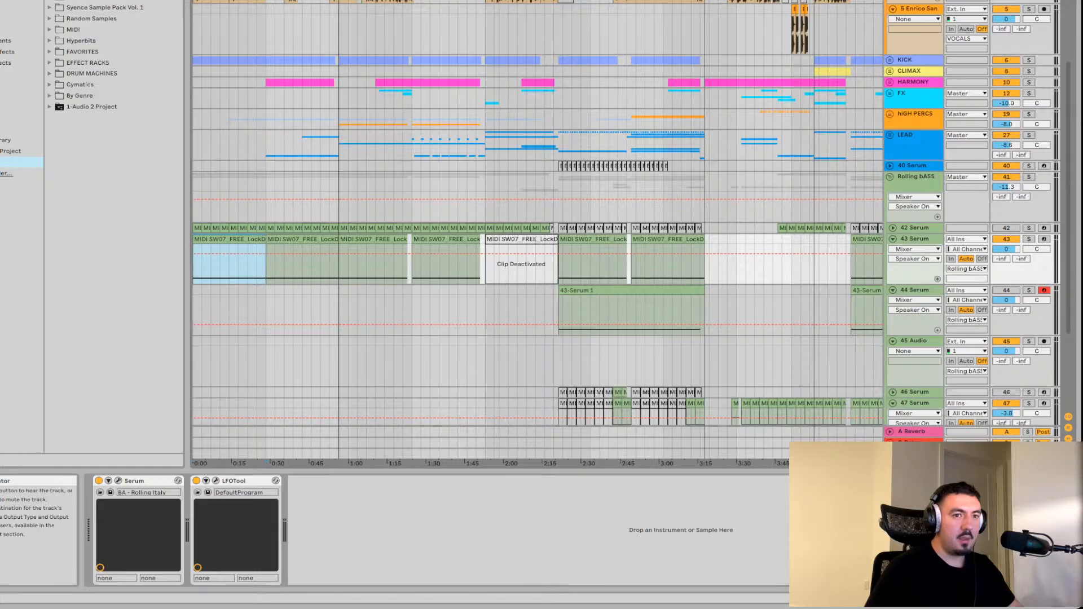
key("0")
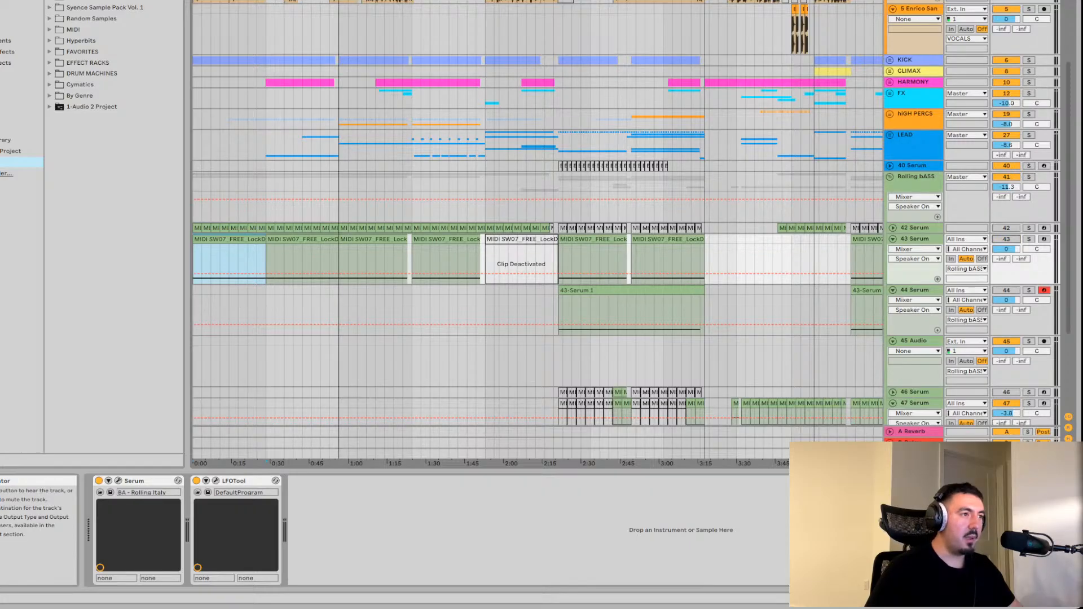
key("space")
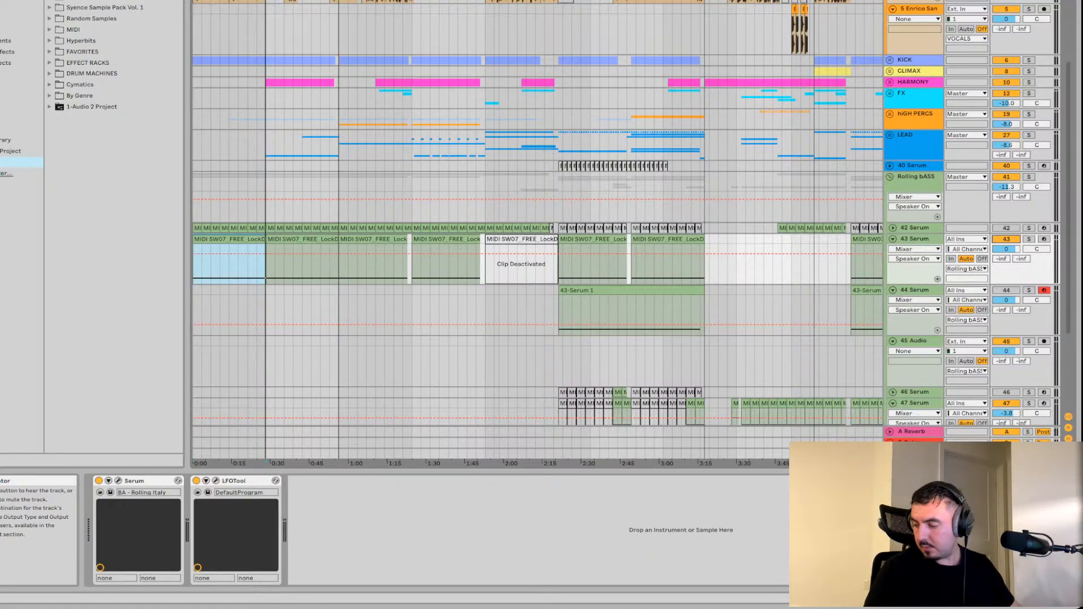
key("space")
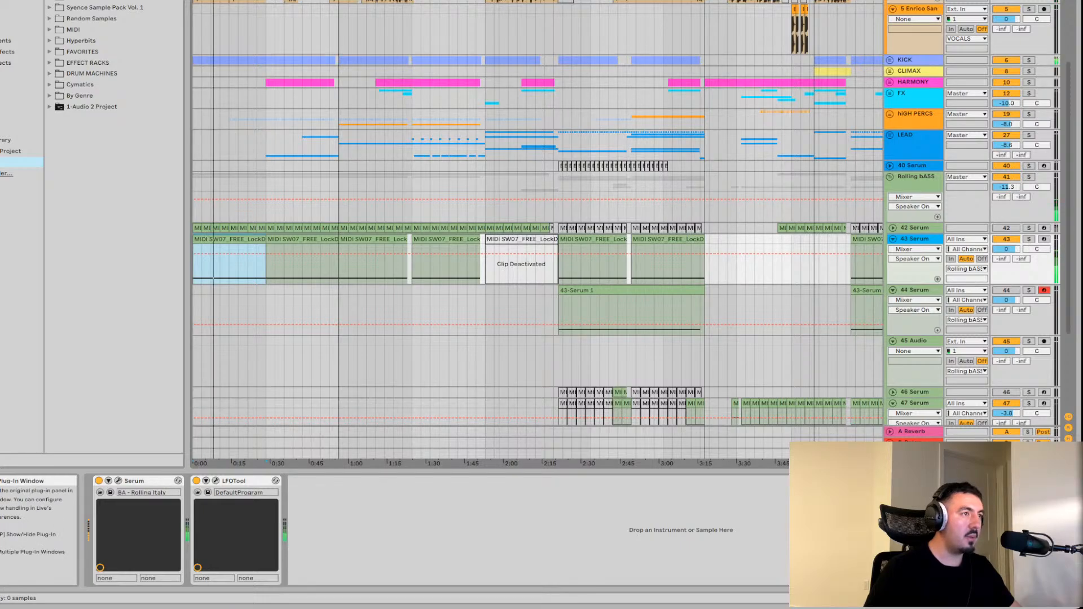
Unfold the KICK group during playback, check its EvoSounds kick clips and filter automation, and fold the group again
scroll(536, 237, "up", 5)
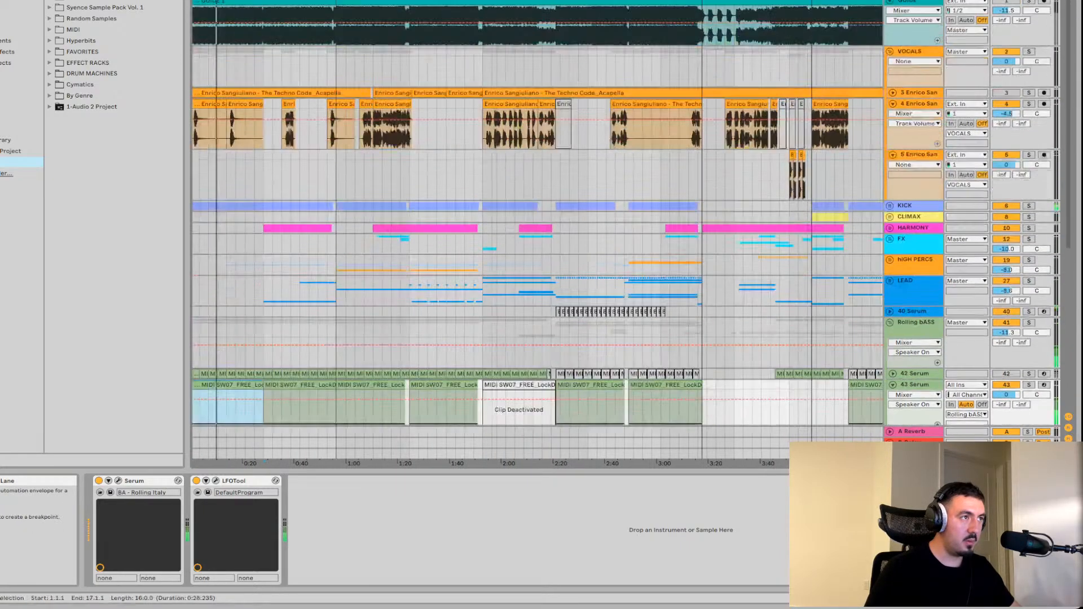
scroll(536, 237, "down", 4)
scroll(536, 237, "up", 4)
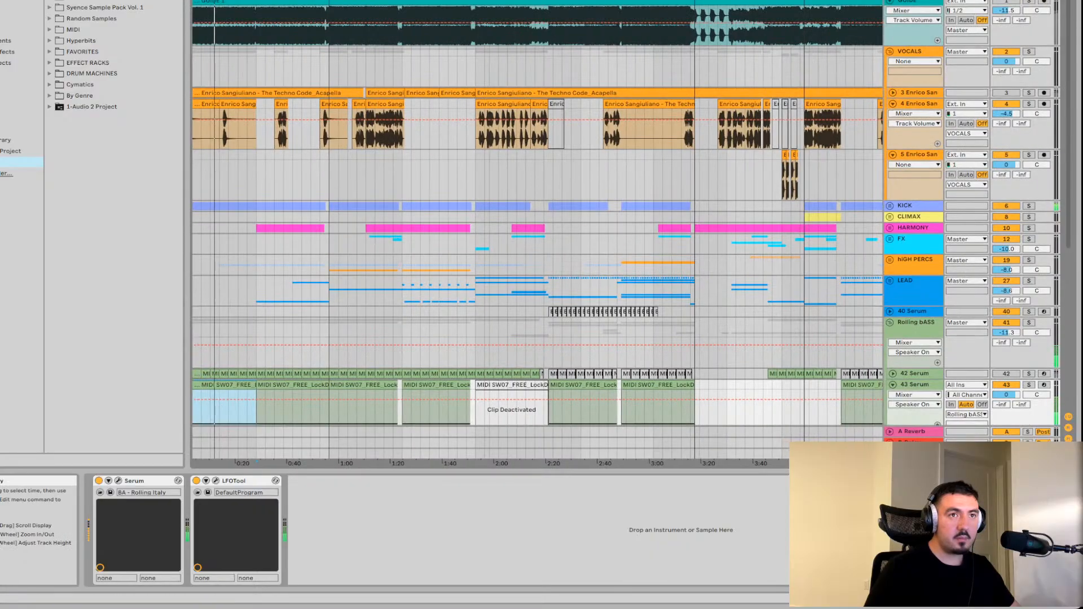
scroll(536, 237, "down", 3)
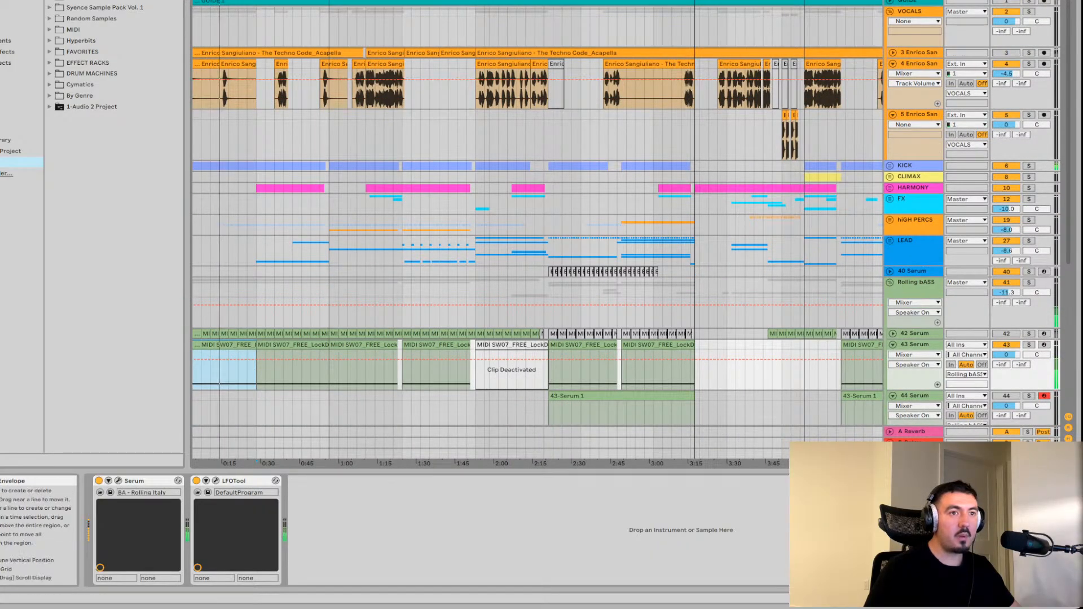
left_click(889, 165)
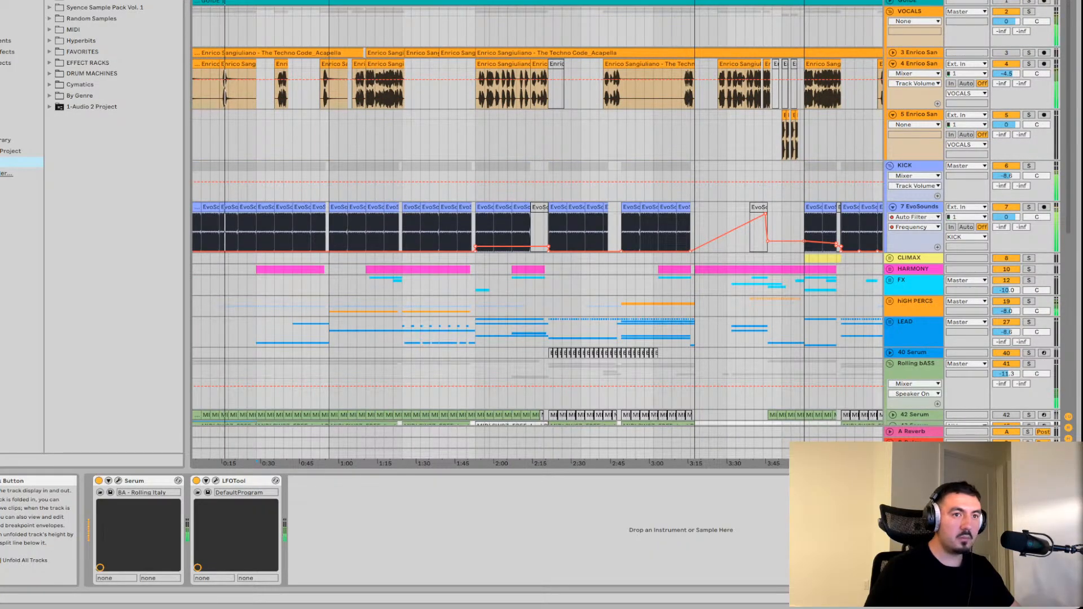
left_click(890, 166)
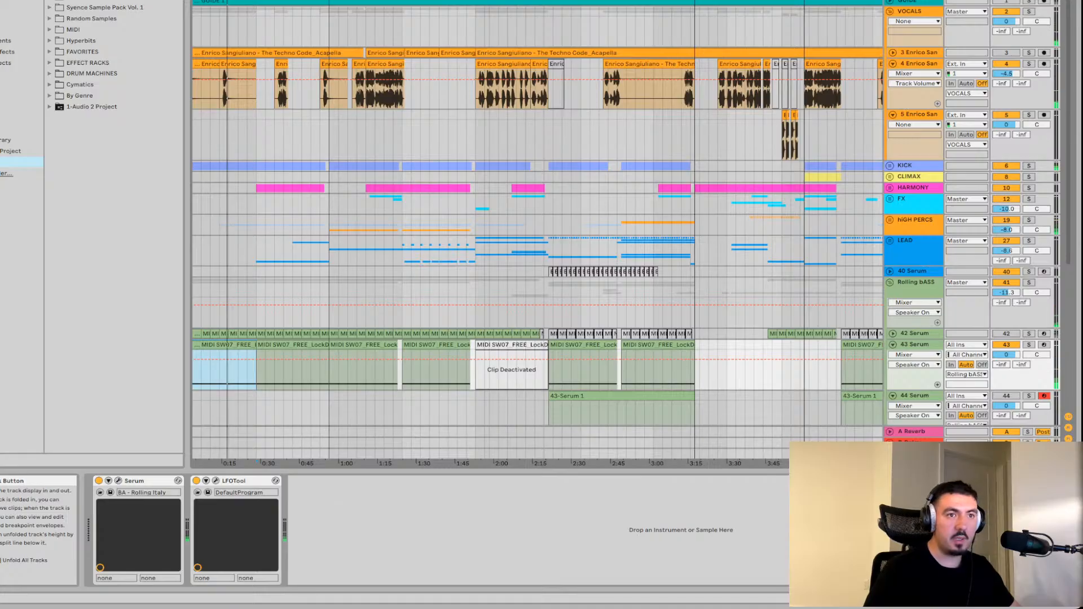
Return to the Rolling bASS tracks and listen to the rest of the opening section up to bar 17
scroll(449, 274, "down", 5)
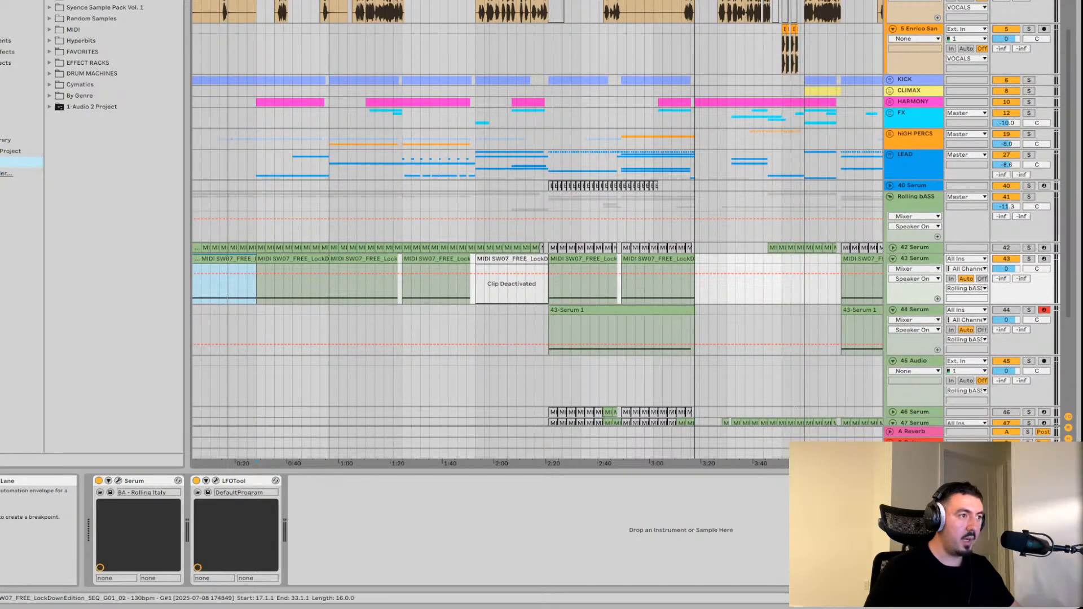
key("space")
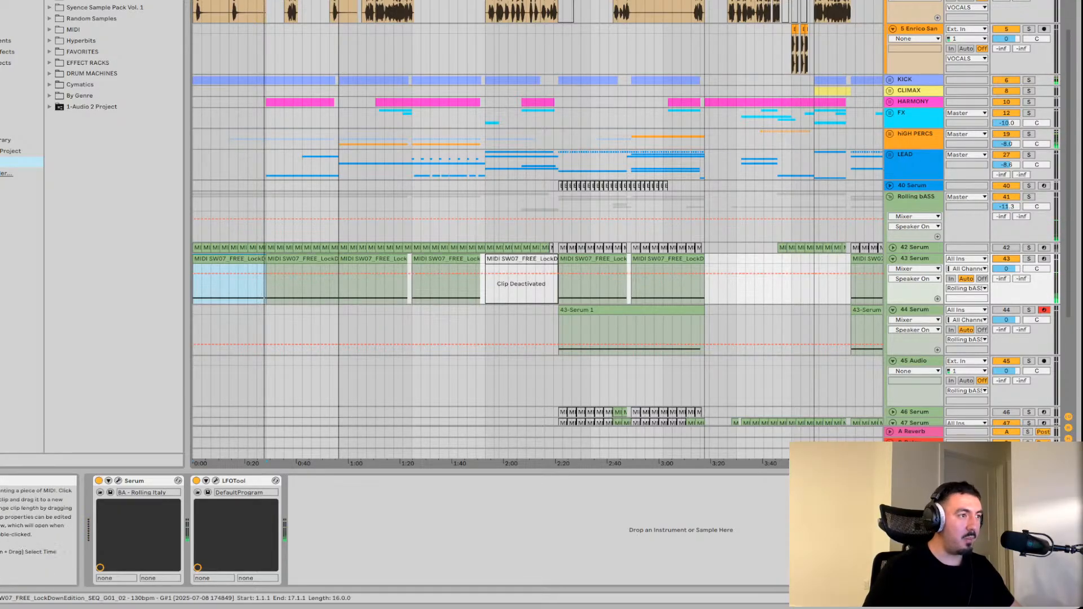
scroll(536, 226, "up", 1)
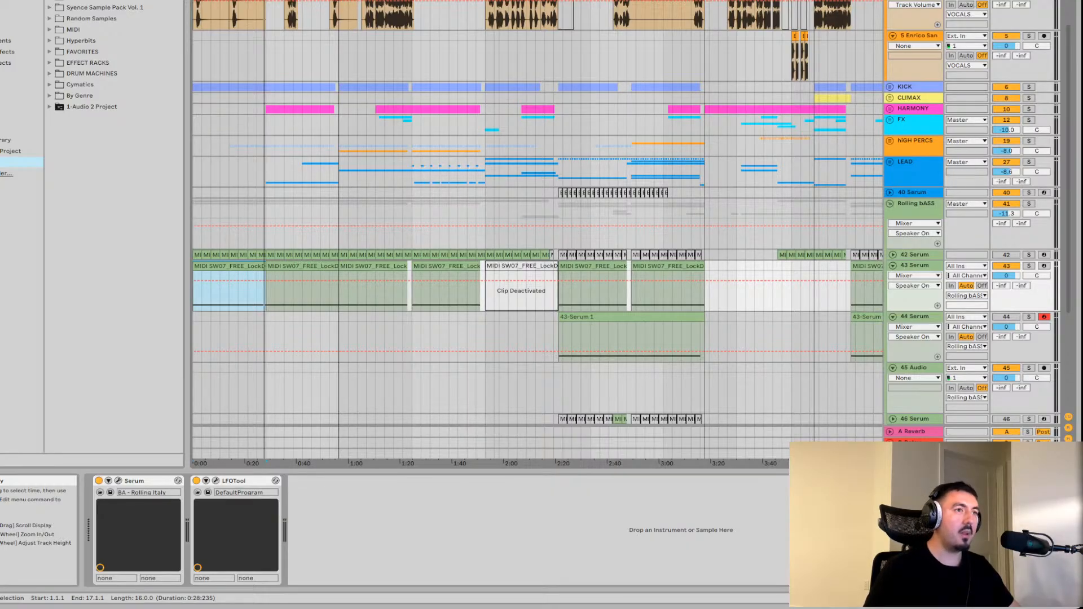
scroll(653, 226, "up", 1)
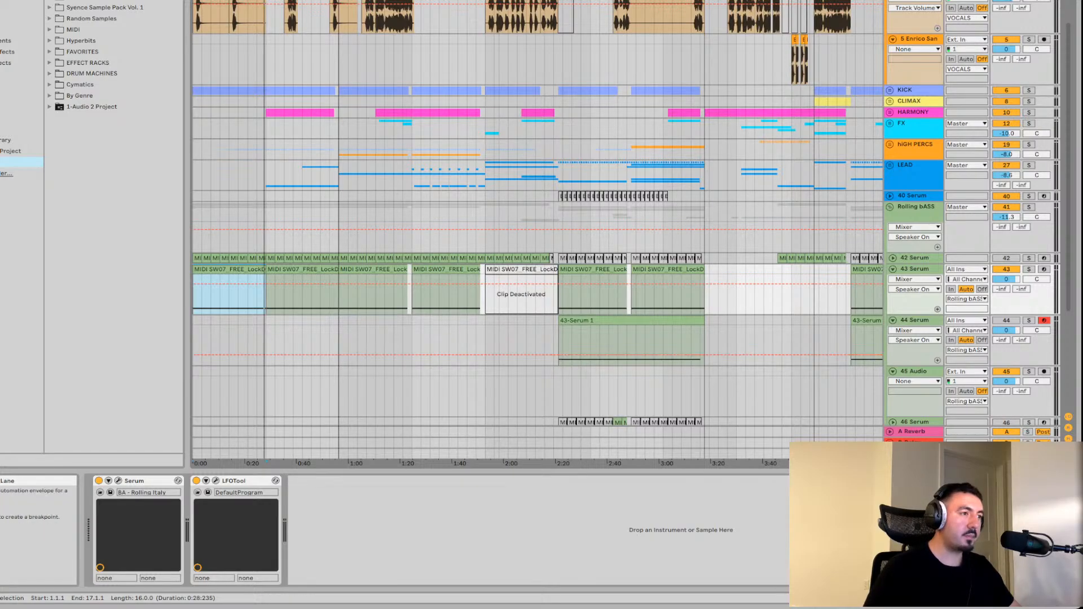
Select the second clip on the 43 Serum track, spanning bars 17 to 33, and listen to that section
key("space")
left_click(293, 283)
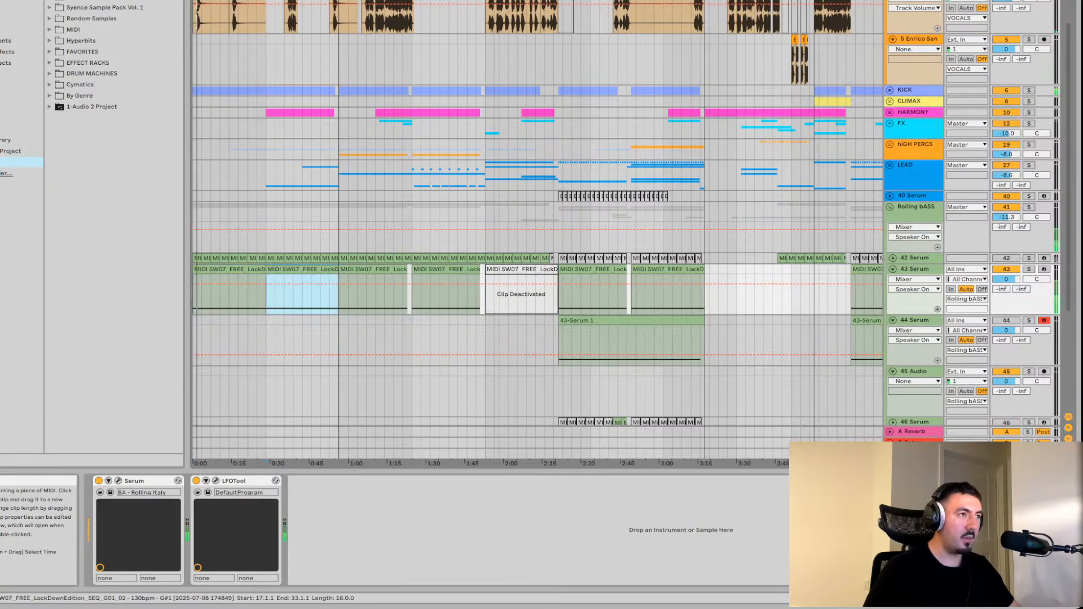
key("plus")
key("plus")
key("plus")
key("plus")
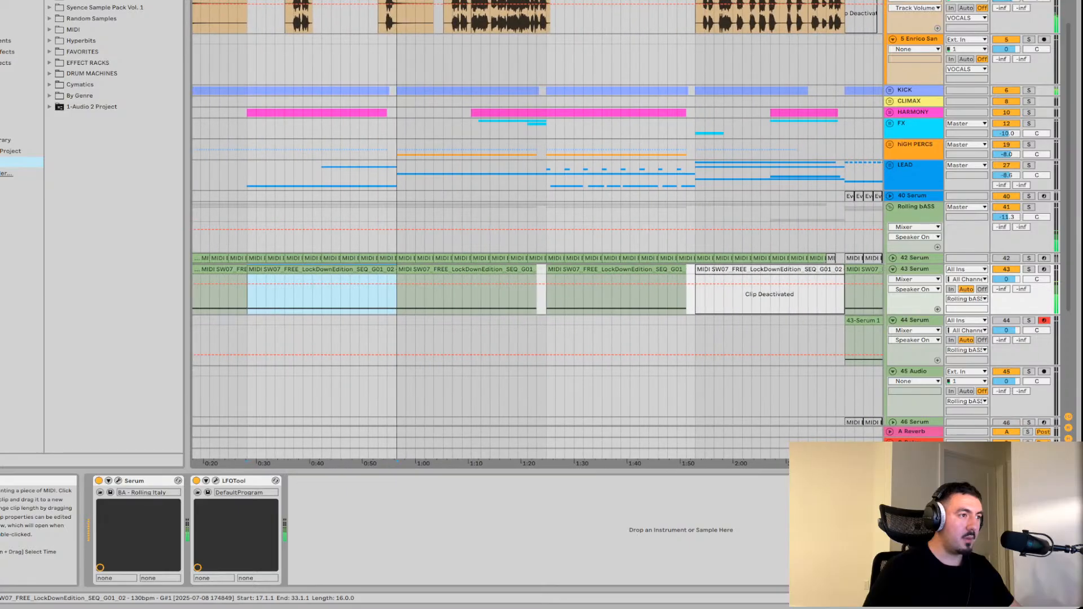
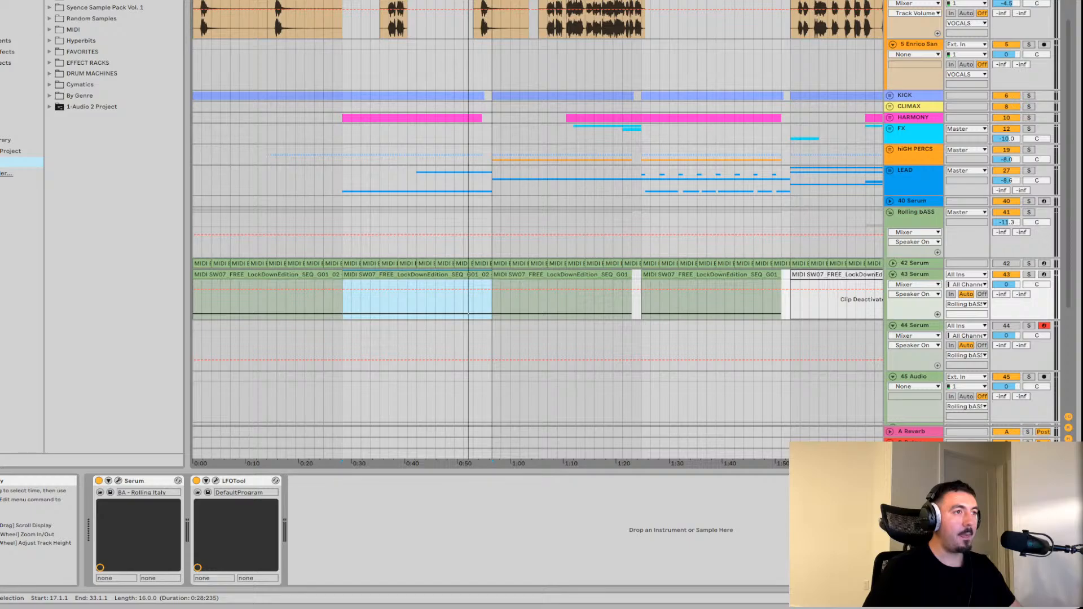
Play on past the end of the second section, mark bar 33 on the Rolling bASS group, and follow the bass pattern
key("space")
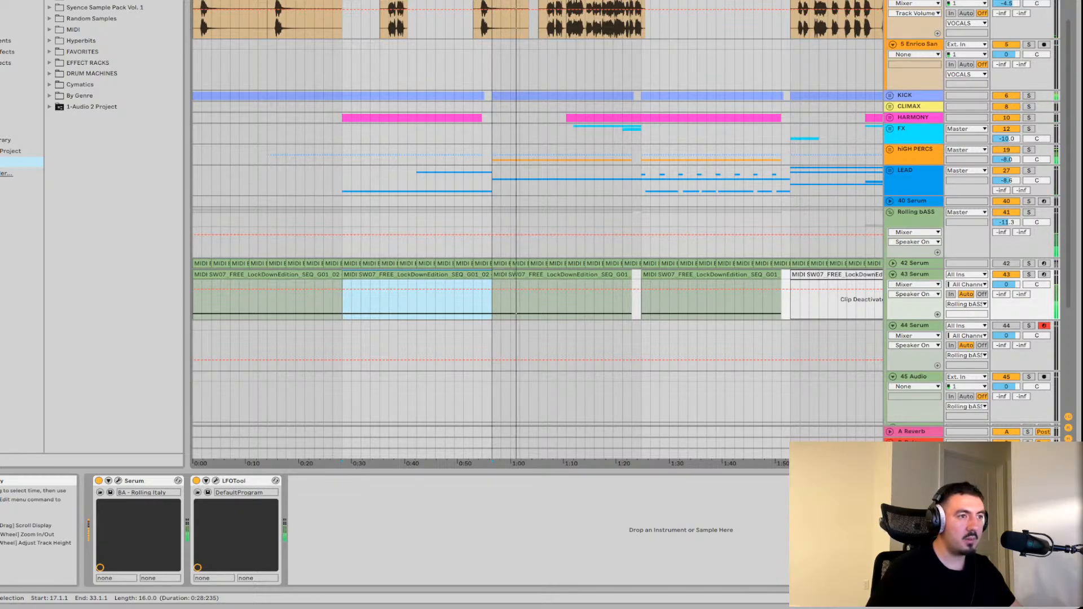
left_click(492, 232)
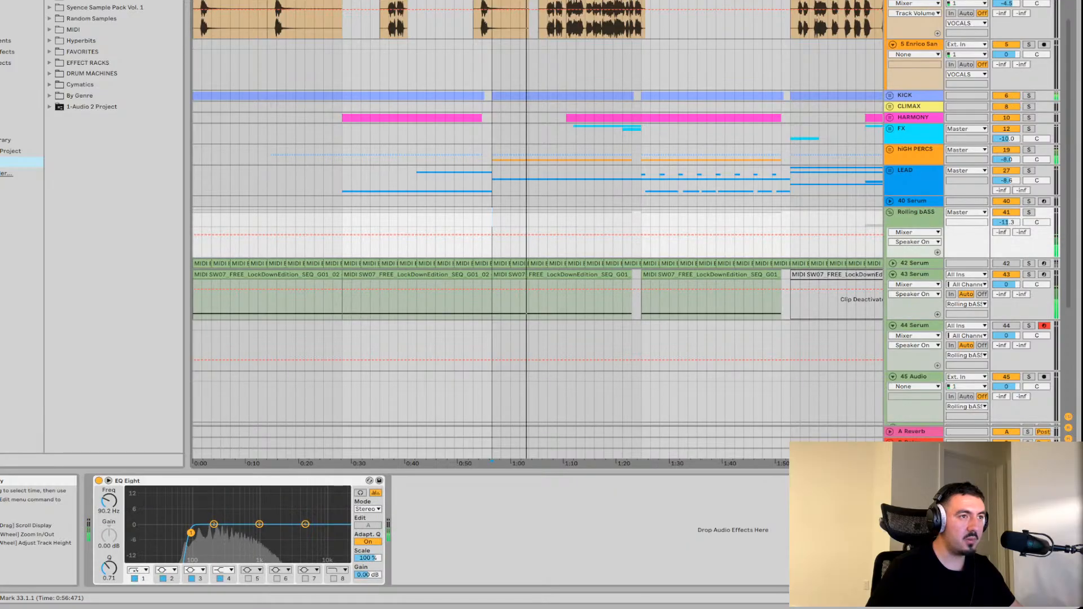
scroll(536, 231, "right", 2)
scroll(536, 231, "up", 1)
scroll(536, 231, "right", 1)
scroll(537, 231, "up", 1)
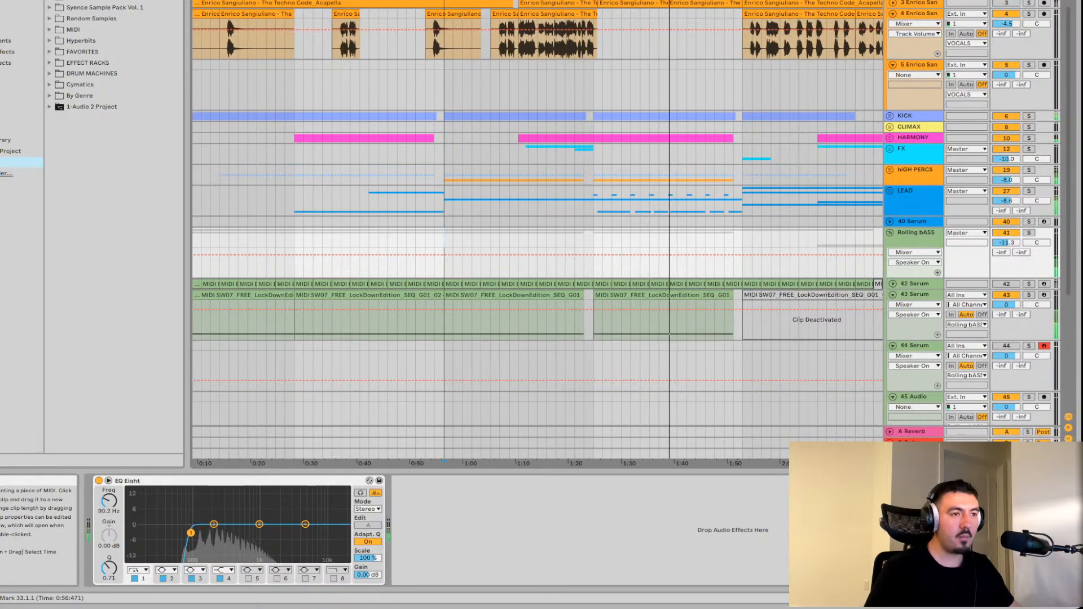
Select the 43 Serum clip spanning bars 49 to 64 and listen through to the start of the deactivated clip
left_click(649, 316)
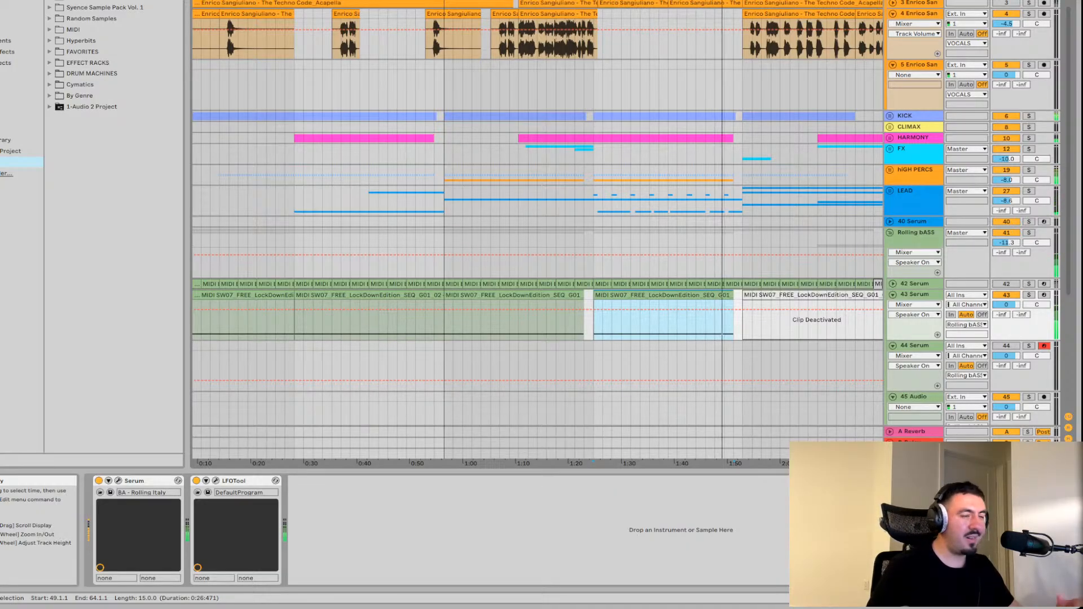
scroll(536, 231, "up", 1)
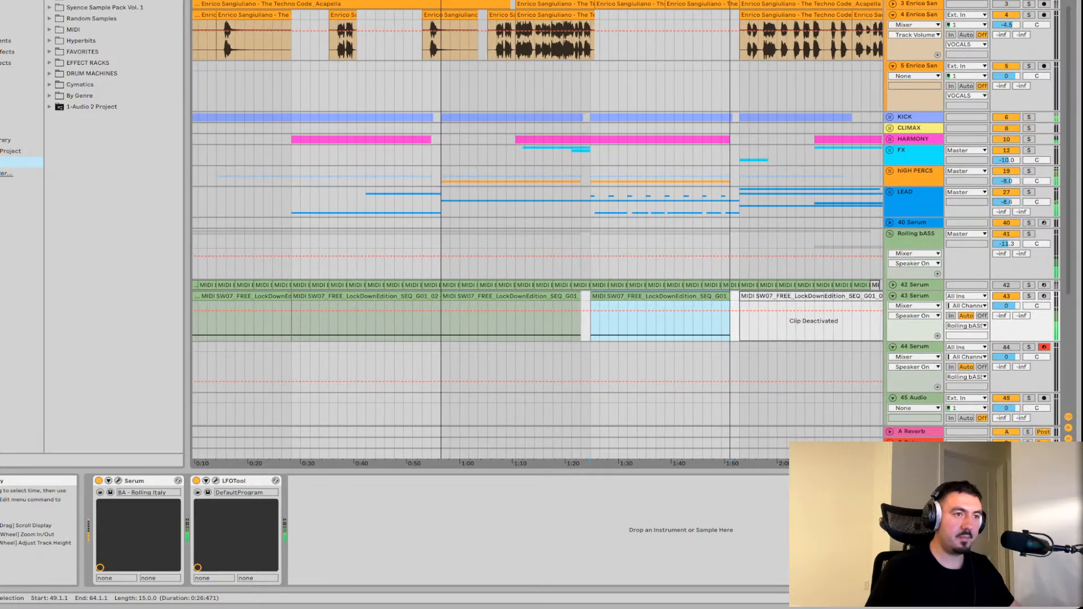
scroll(536, 232, "right", 3)
scroll(536, 232, "up", 1)
scroll(536, 232, "right", 1)
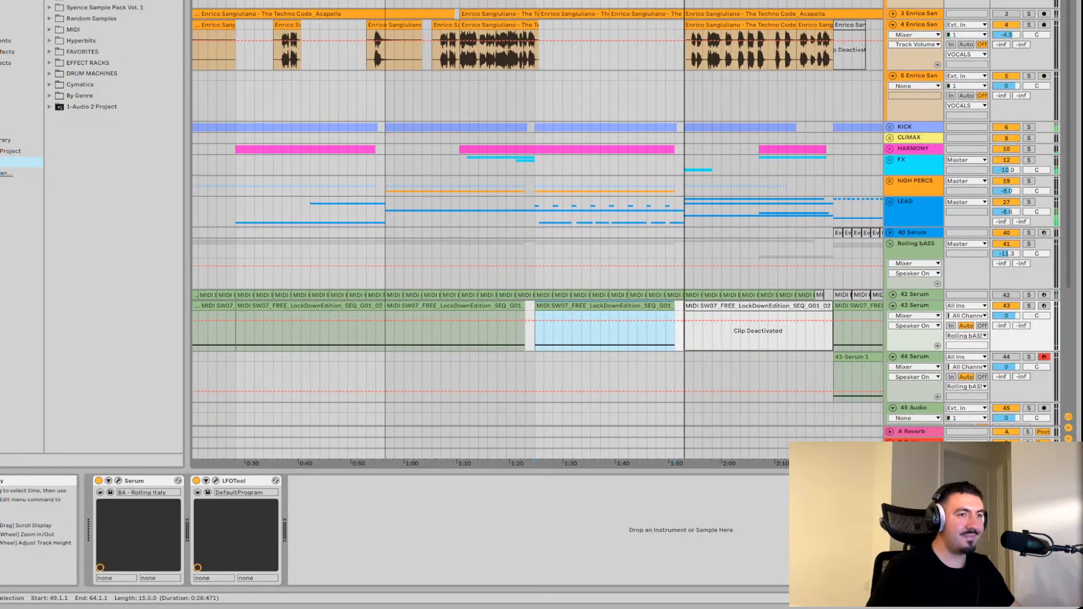
Mark bar 64 on the LEAD group and bar 65 on the hIGH PERCS group, and listen to the section without rolling bass
left_click(675, 217)
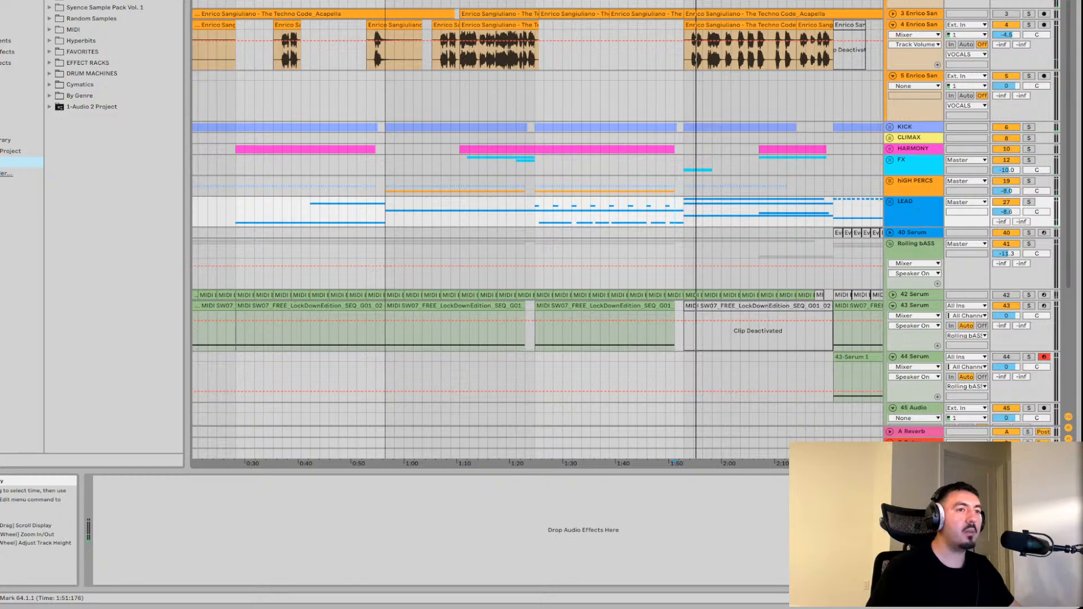
scroll(536, 231, "right", 5)
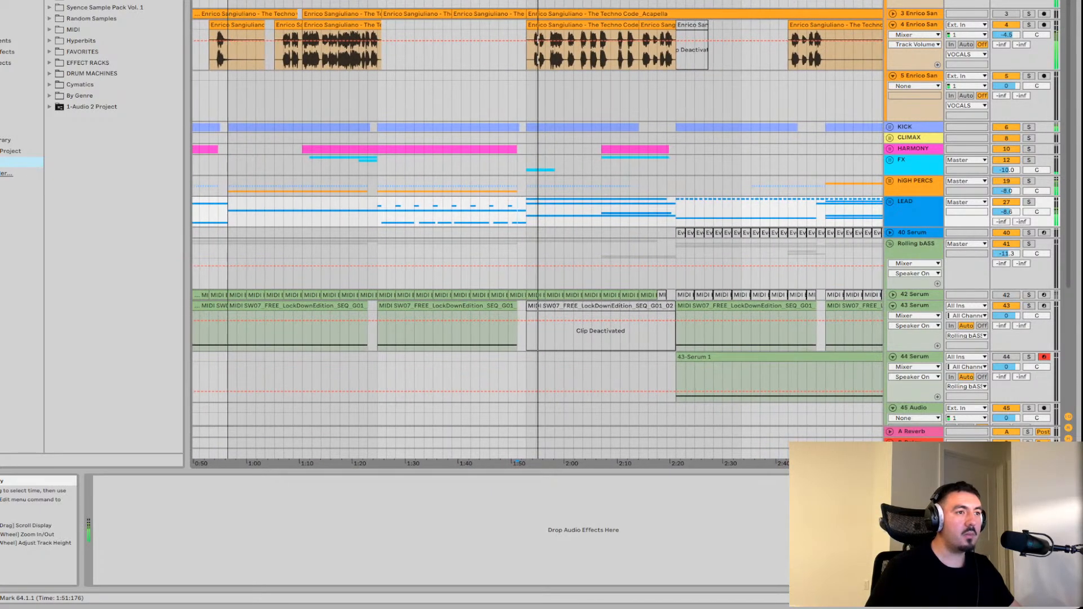
left_click(542, 186)
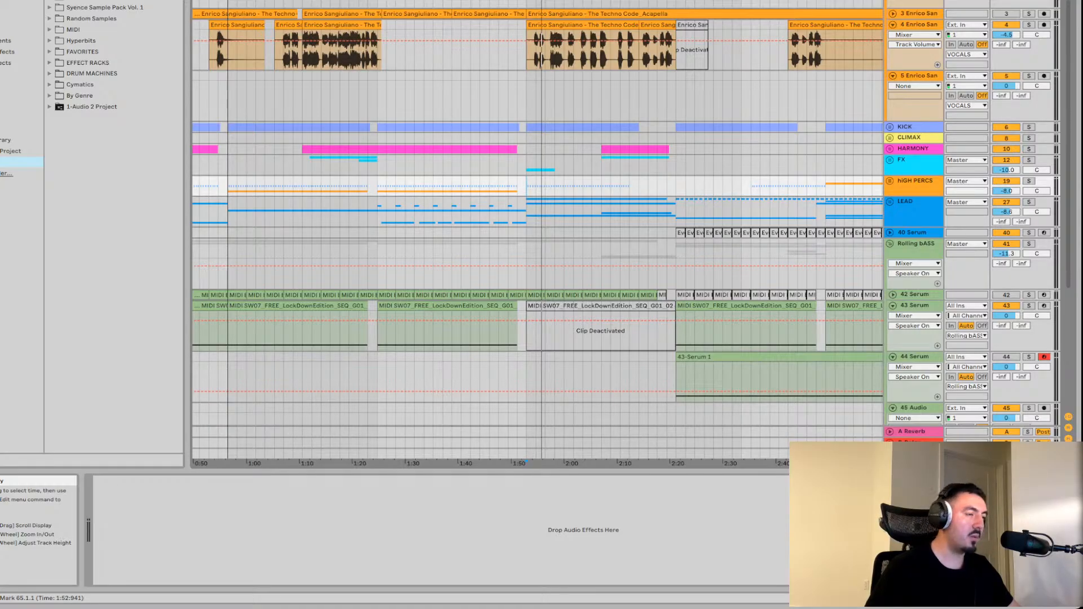
scroll(536, 226, "left", 1)
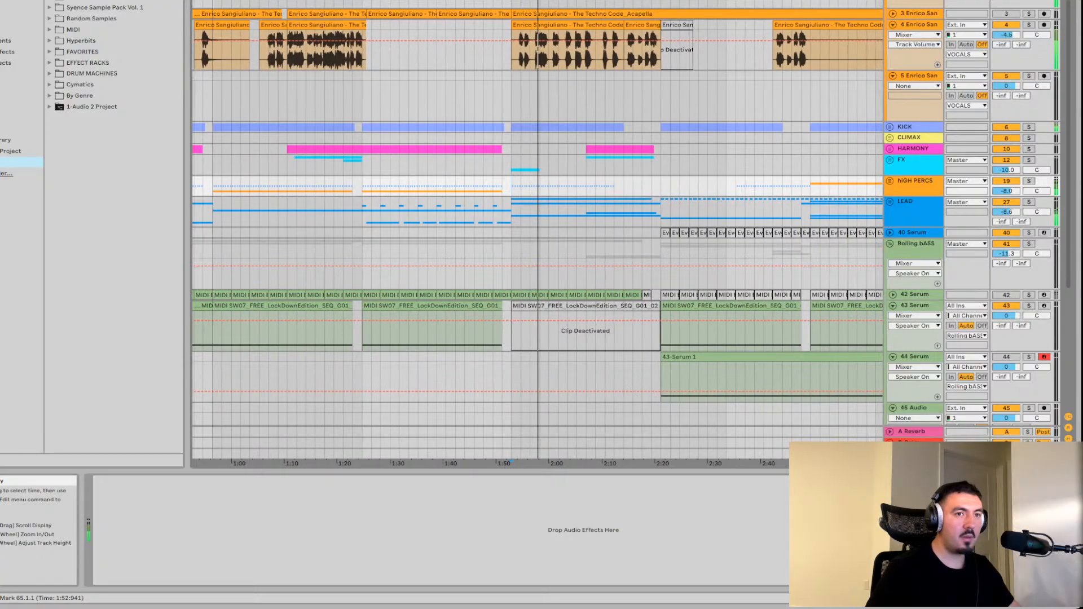
scroll(538, 238, "up", 1)
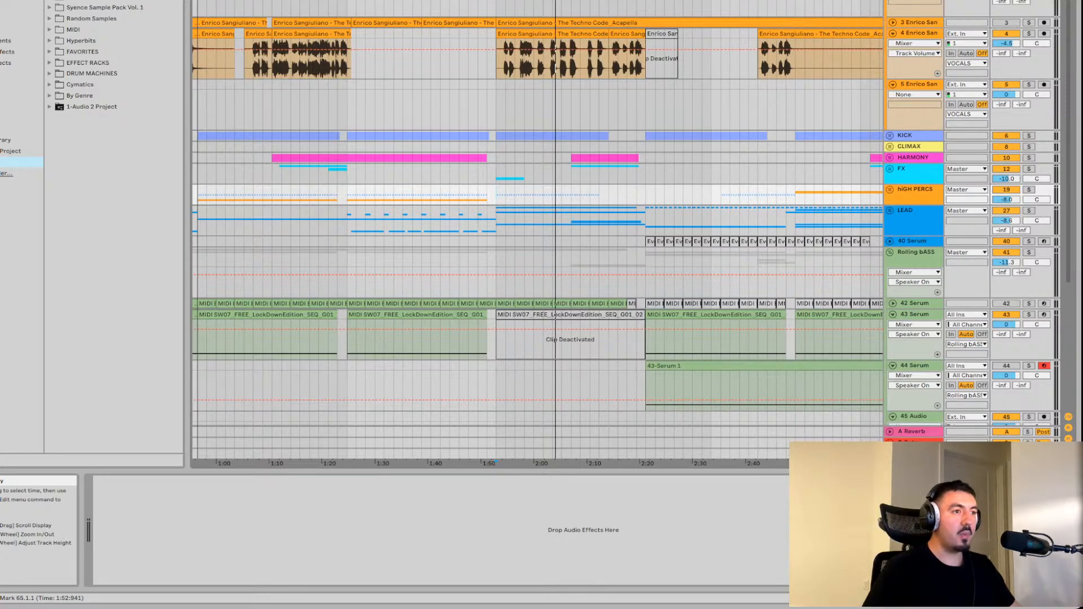
Play on into the section where the 44 Serum clip enters, and mark bar 81 on the third vocal track
key("space")
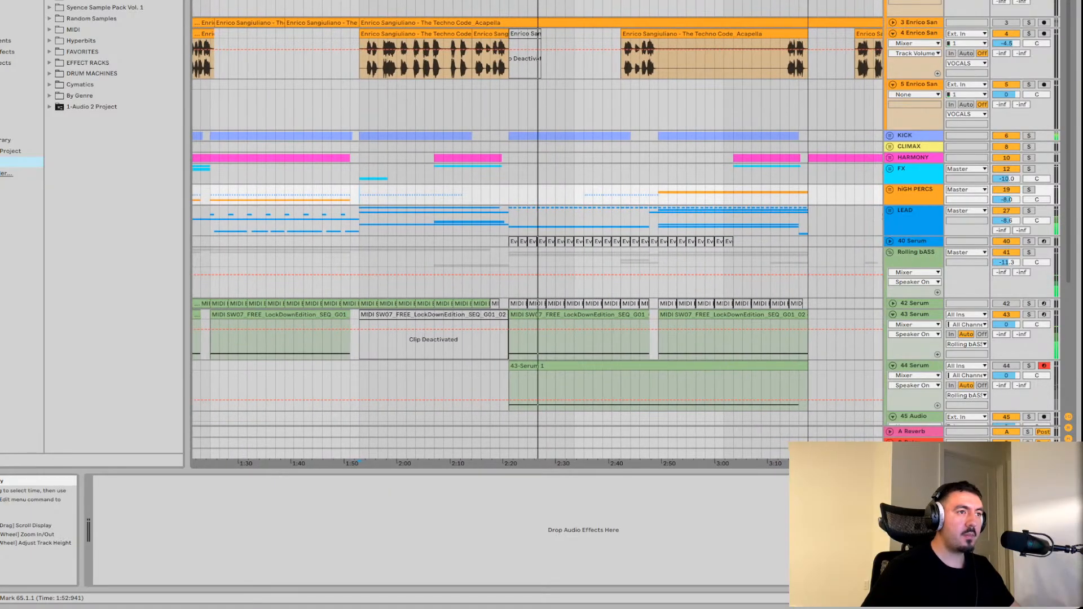
left_click(510, 105)
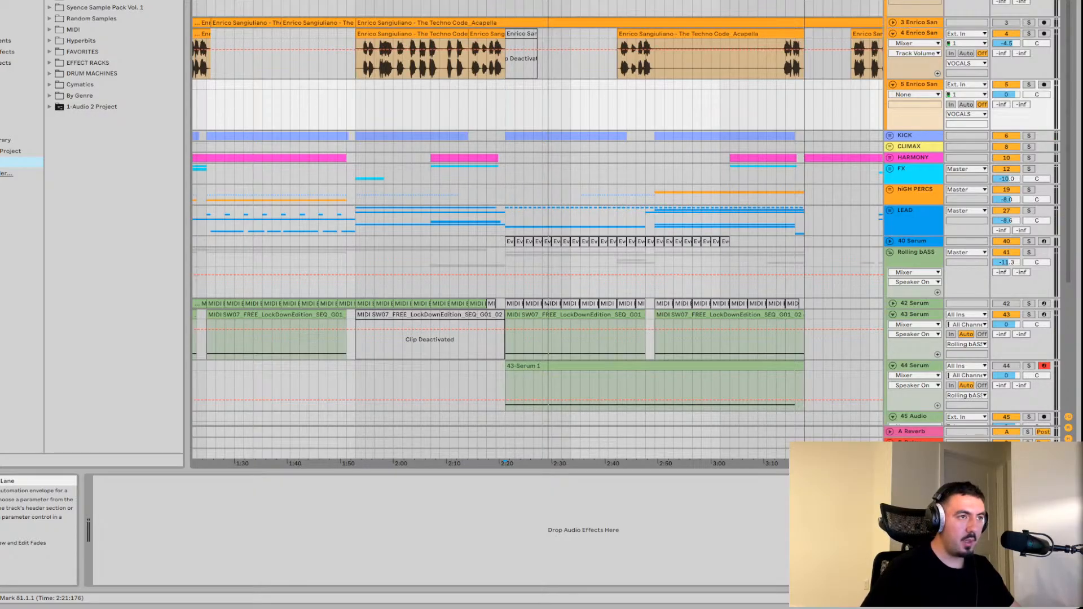
scroll(536, 226, "left", 3)
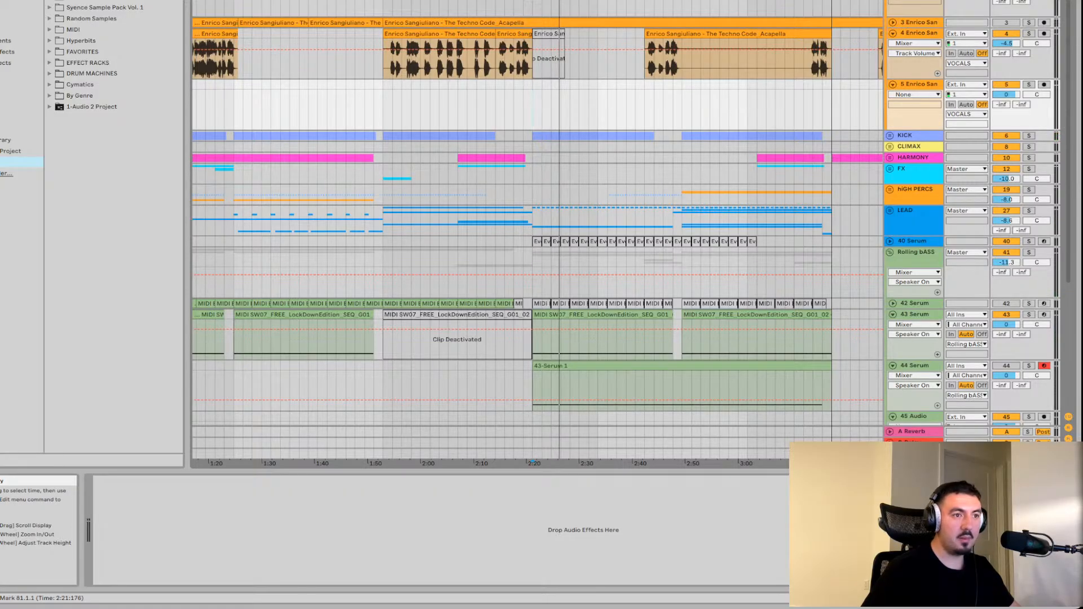
scroll(536, 226, "down", 1)
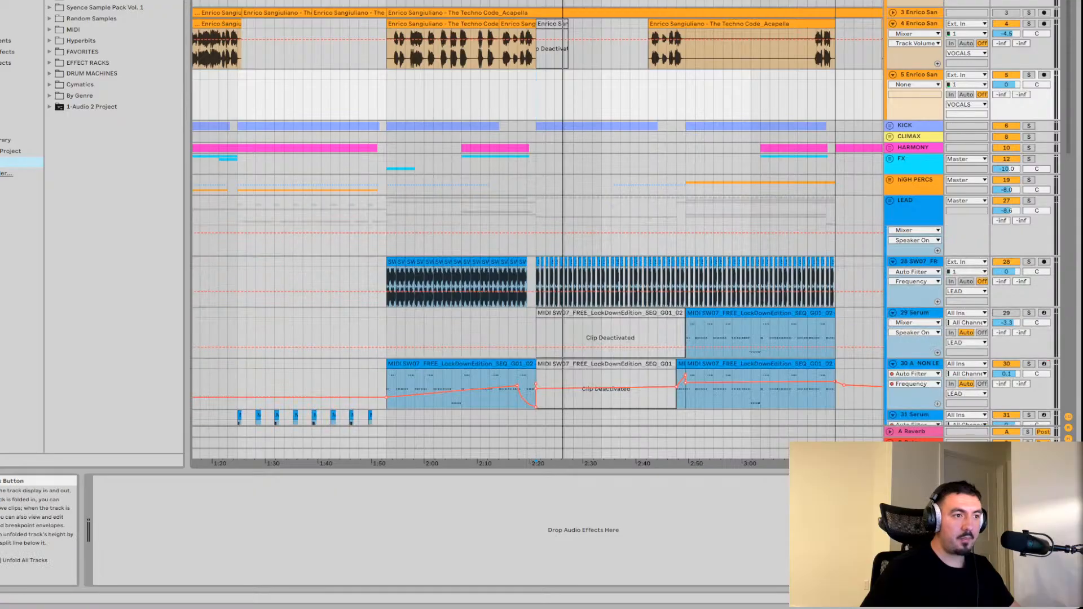
Unfold the LEAD group, solo it briefly to listen from bar 81, unsolo it, and stop playback
left_click(890, 200)
scroll(536, 226, "down", 4)
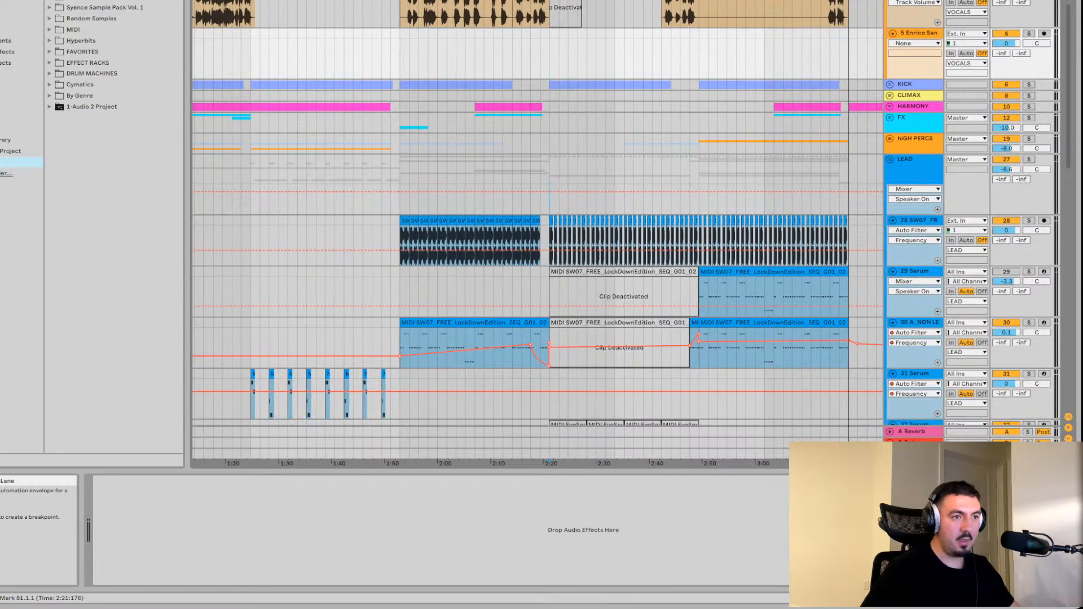
left_click(919, 170)
key("space")
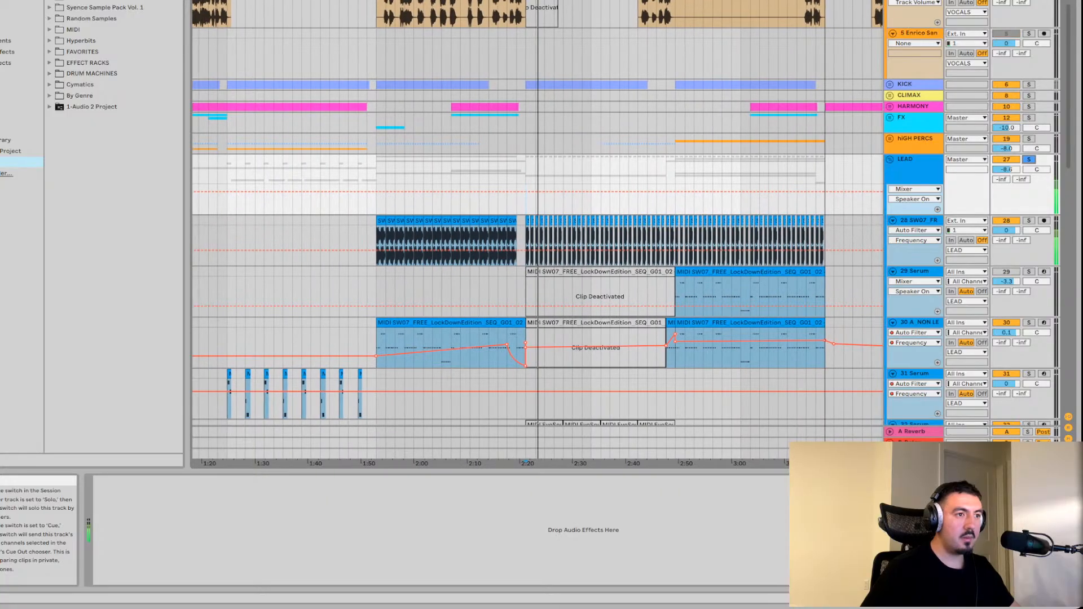
left_click(1029, 159)
left_click(1028, 160)
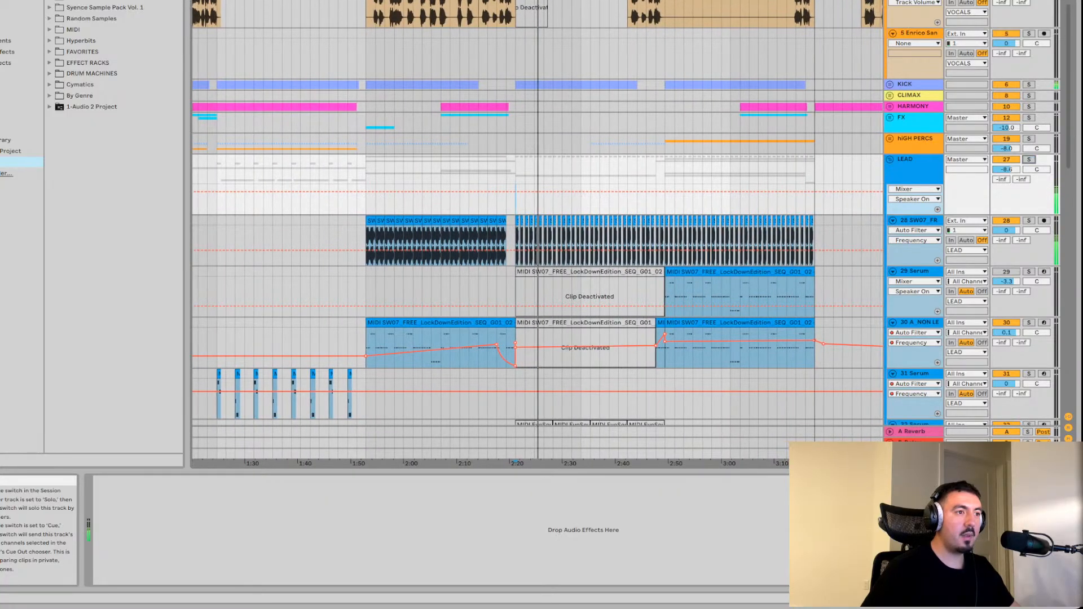
key("space")
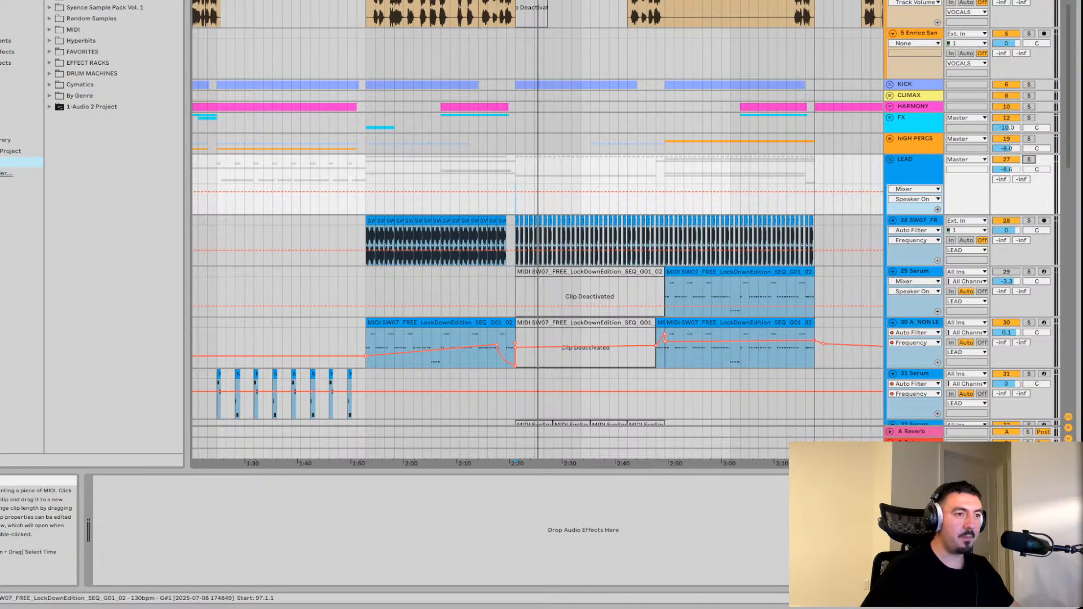
scroll(536, 254, "down", 1)
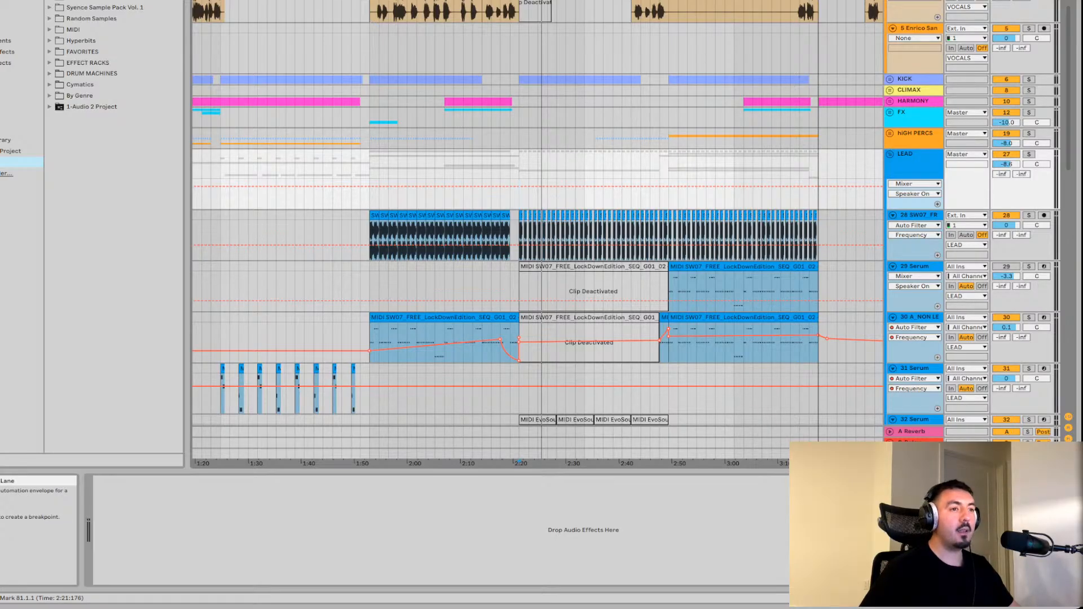
scroll(682, 267, "up", 2)
scroll(682, 267, "right", 1)
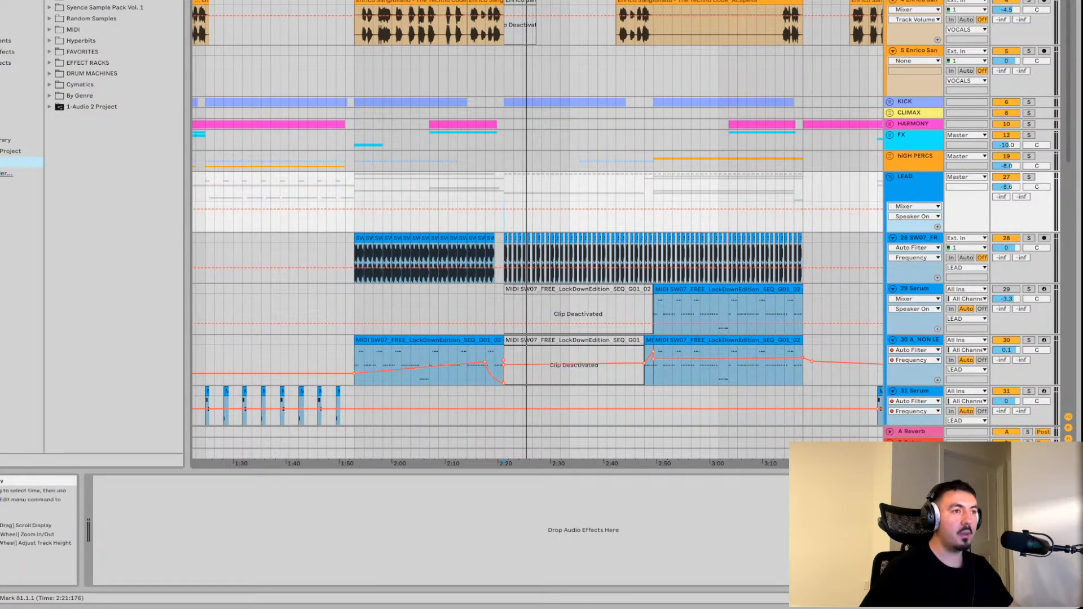
scroll(537, 230, "up", 1)
scroll(537, 231, "right", 1)
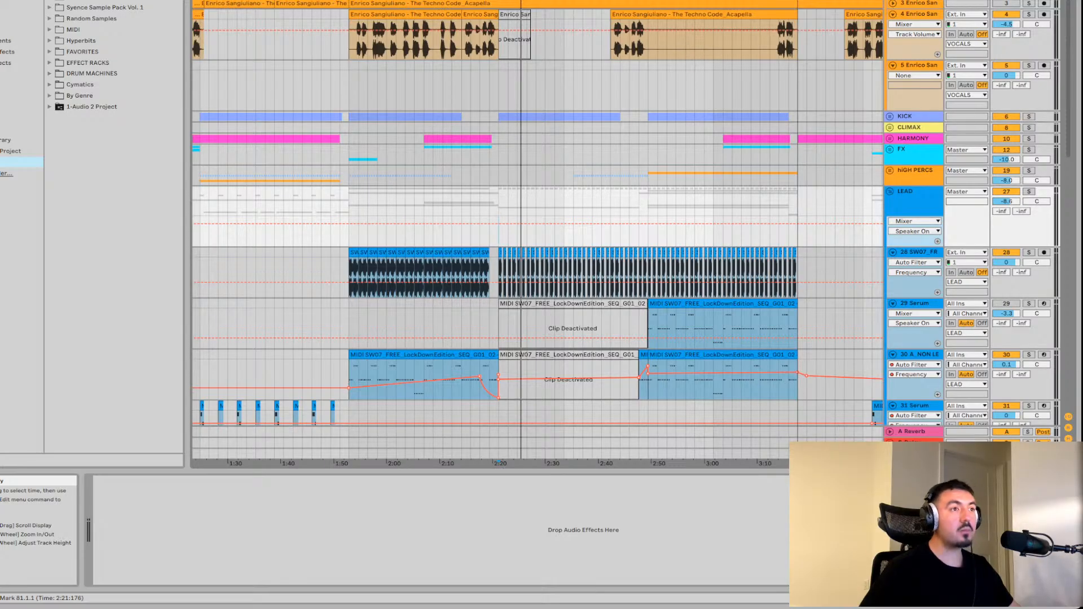
scroll(536, 232, "left", 2)
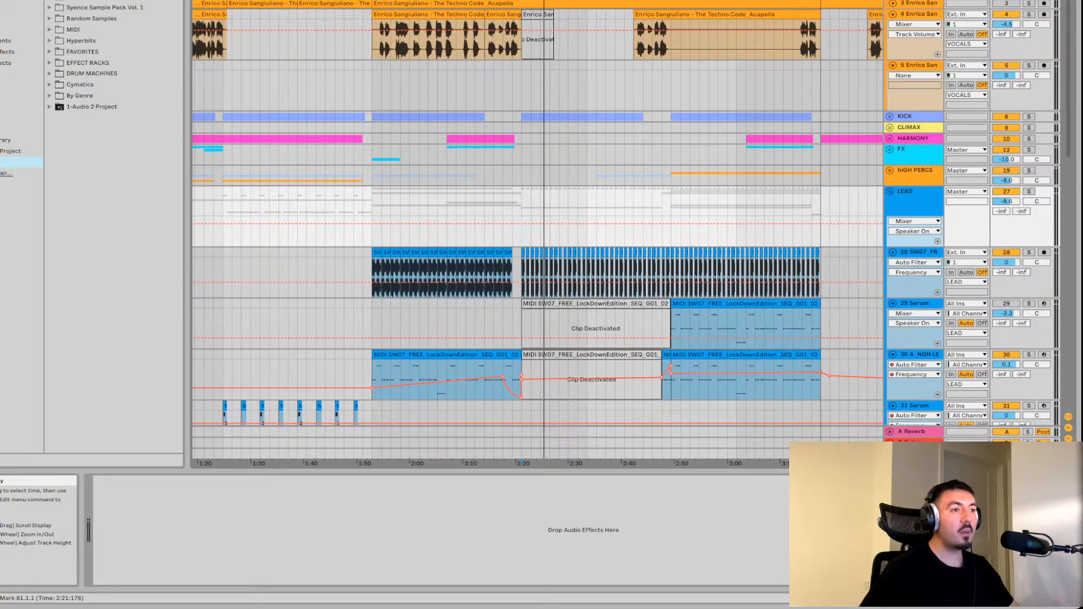
Select the 44 Serum clip spanning bars 81 to 113 in the Rolling bASS group
scroll(539, 355, "left", 1)
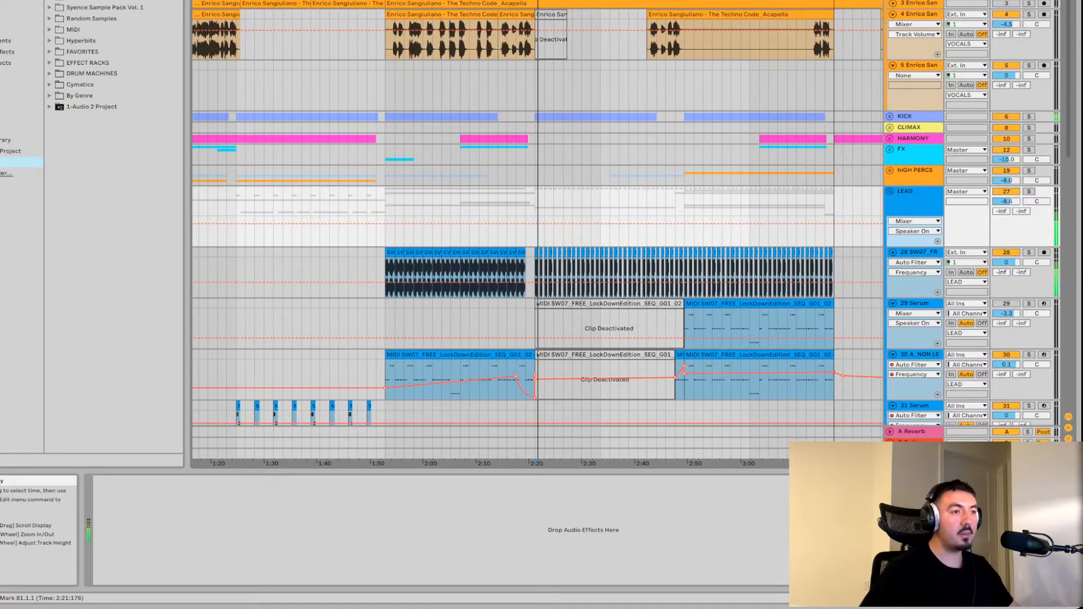
scroll(537, 354, "right", 1)
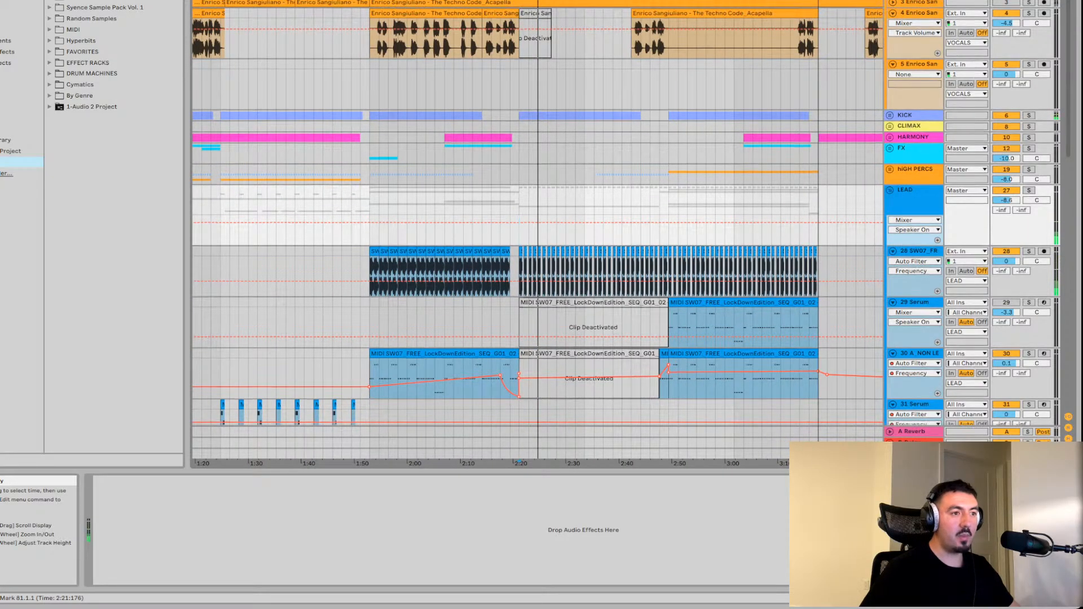
scroll(537, 197, "down", 3)
scroll(537, 196, "left", 1)
scroll(537, 196, "down", 12)
scroll(537, 196, "left", 4)
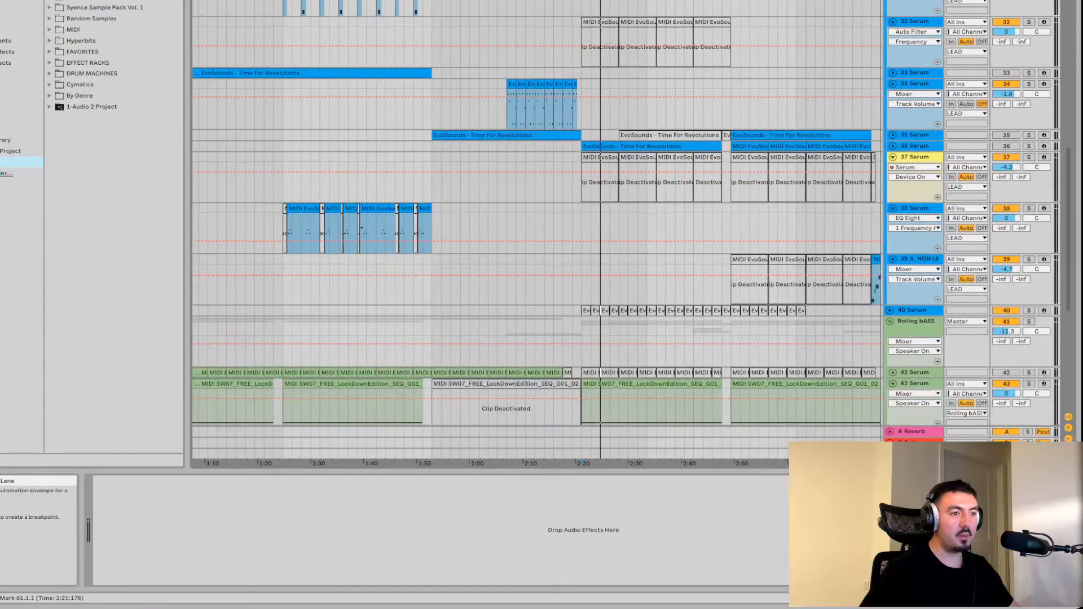
scroll(537, 225, "down", 7)
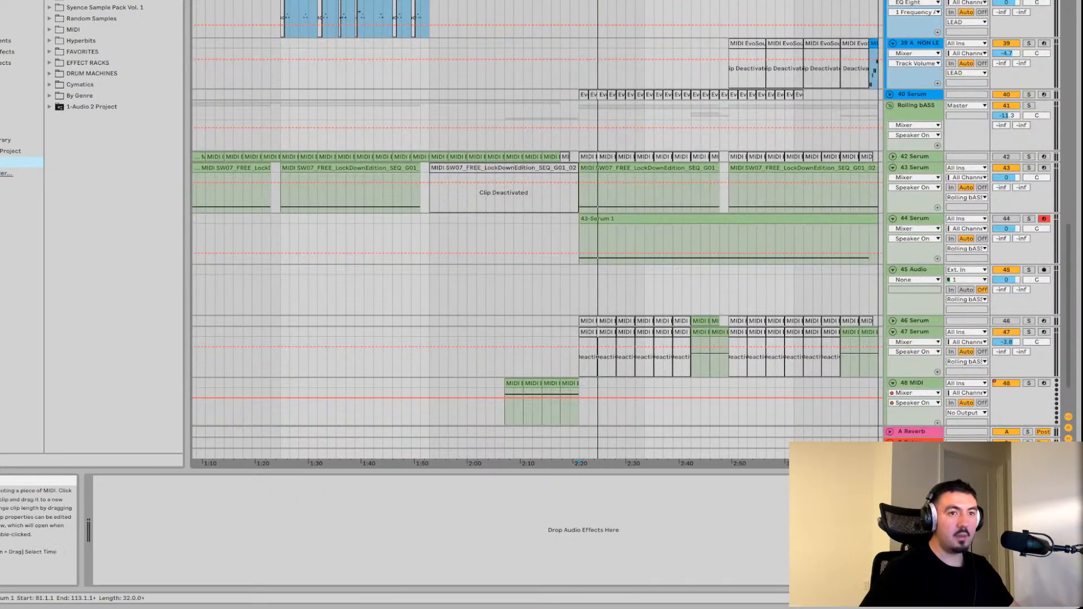
left_click(621, 219)
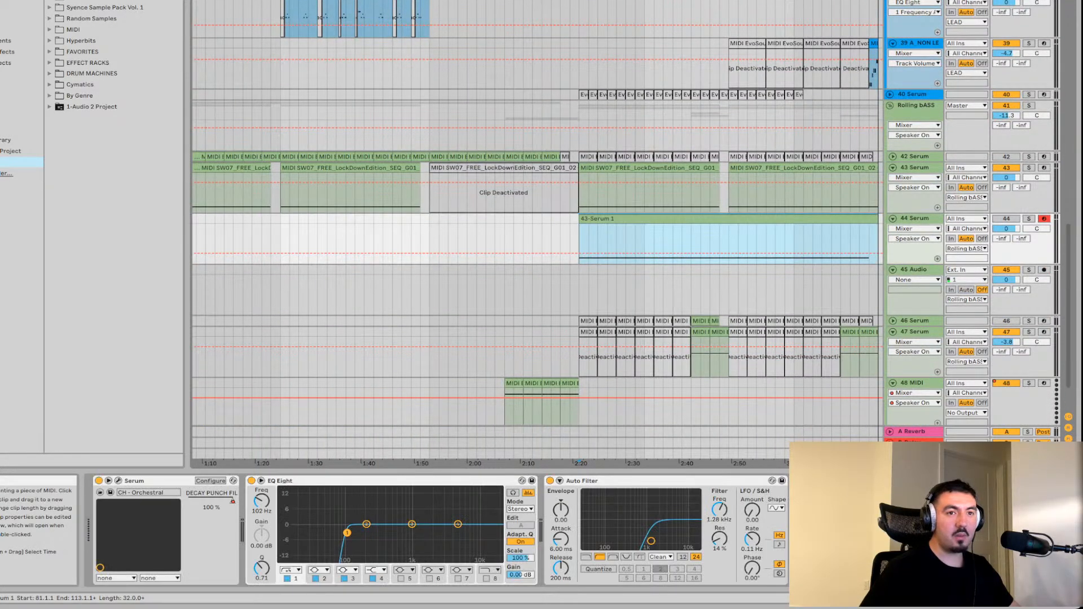
Solo the 44 Serum track briefly, unsolo it, and switch the track on to hear it in the full mix
left_click(1029, 218)
scroll(537, 237, "right", 2)
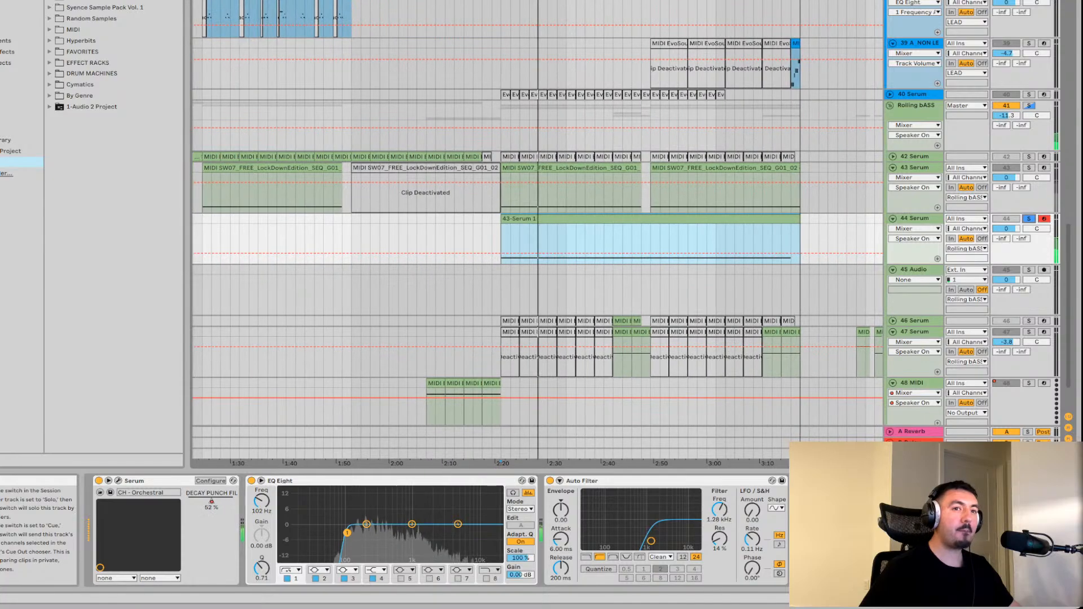
left_click(1029, 106)
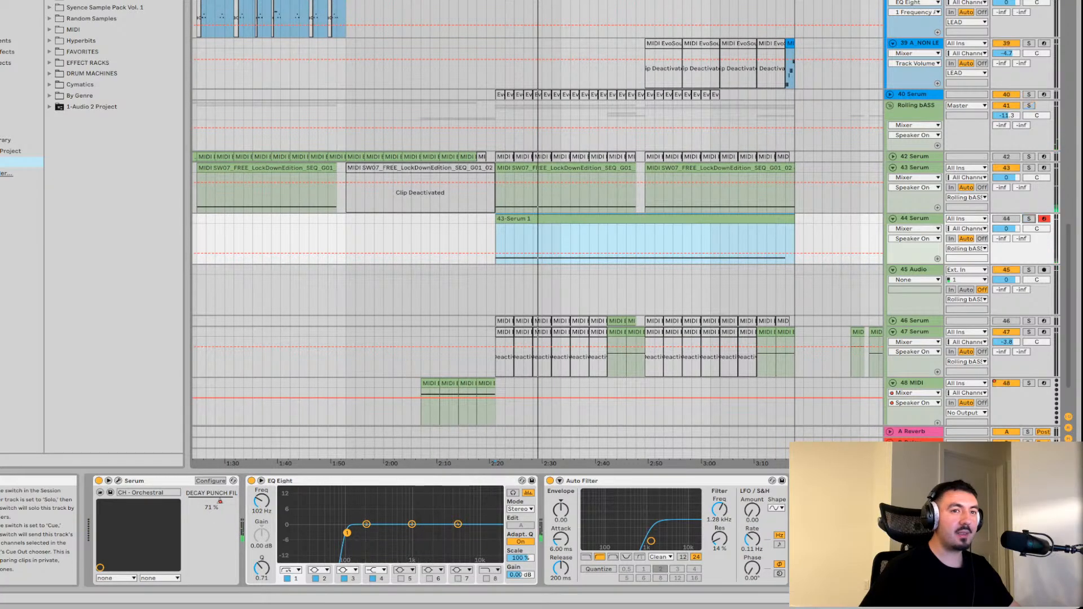
left_click(1006, 218)
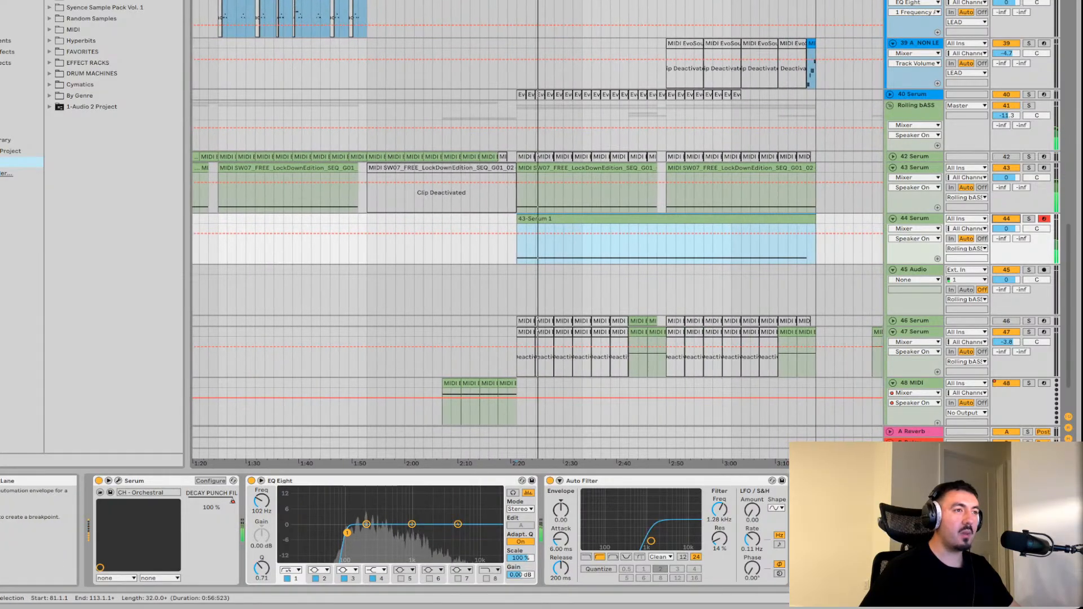
Select the 43 Serum clip spanning bars 81 to 96, compare it with the lead clips above, and play from bar 81
left_click(498, 461)
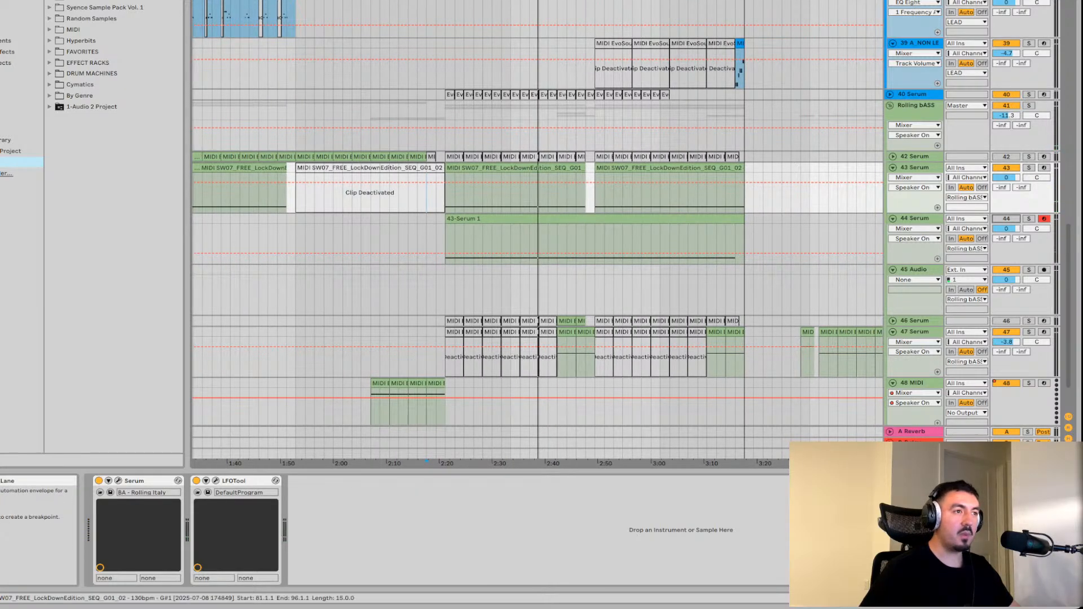
left_click(516, 189)
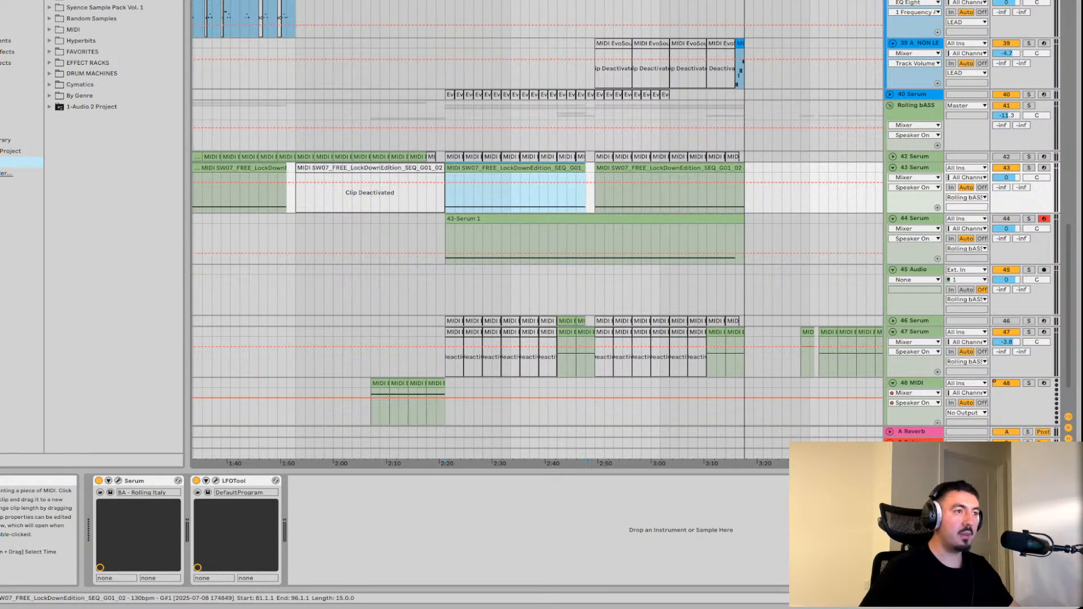
scroll(536, 225, "up", 3)
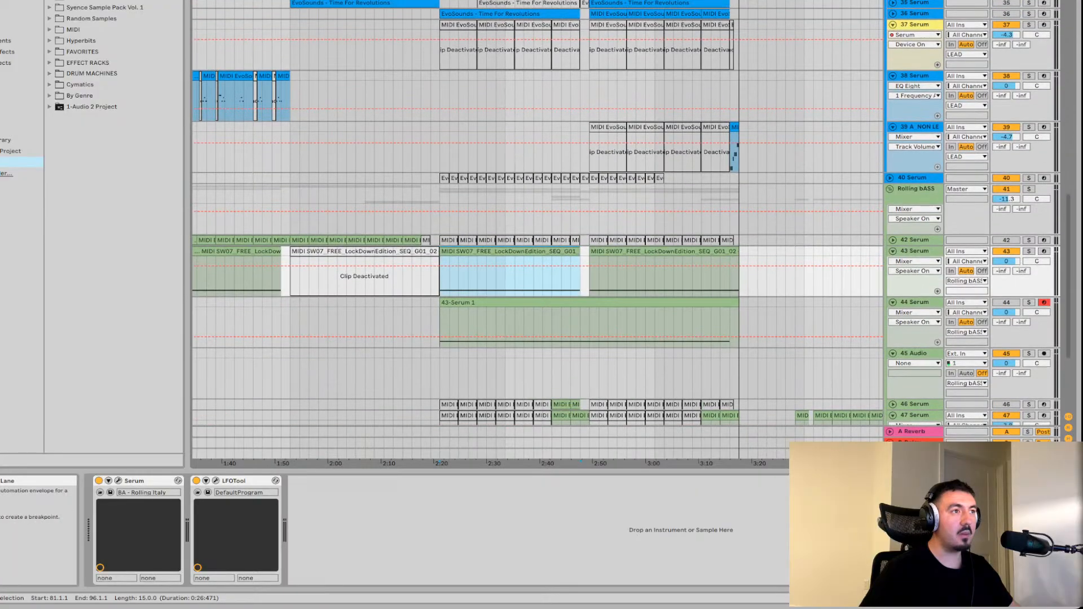
scroll(536, 225, "up", 5)
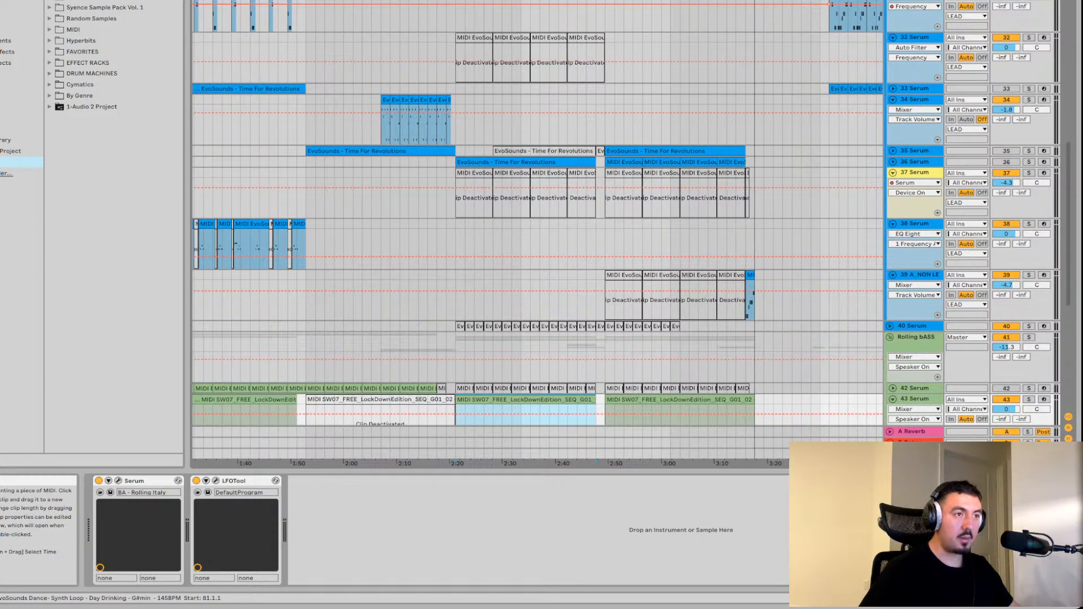
scroll(536, 226, "down", 6)
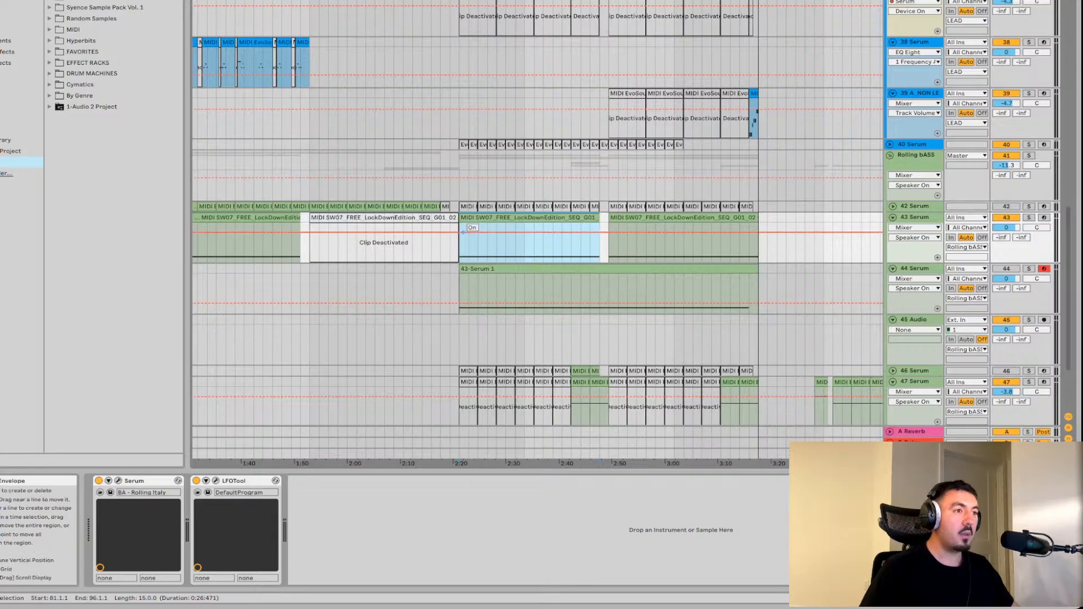
scroll(464, 232, "left", 3)
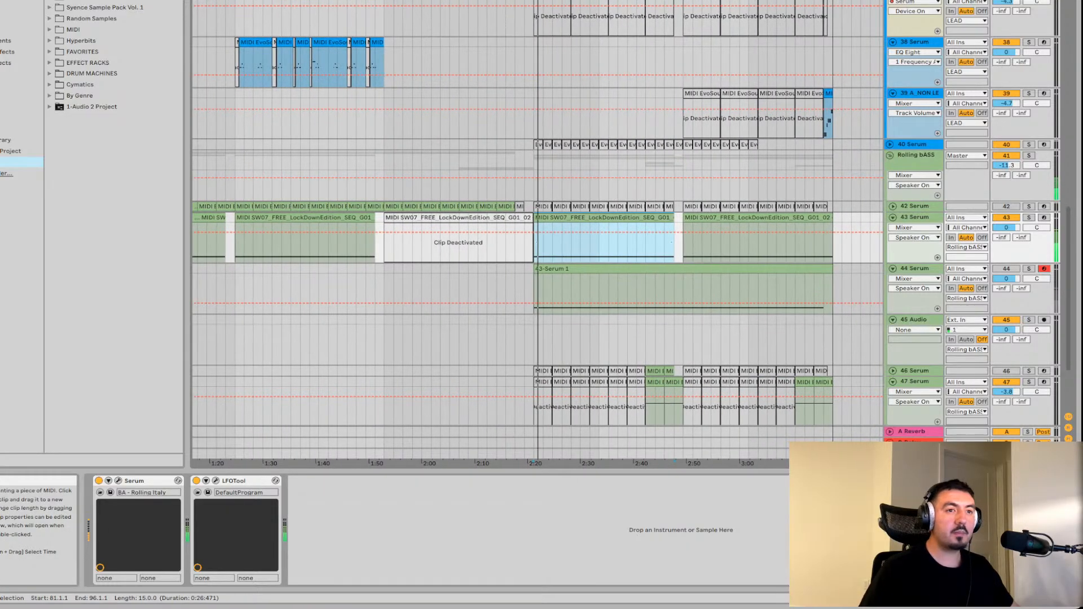
Mark bar 92 on the 38 Serum track and bar 96 on the LEAD group, listening through to the section after the deactivated clips
scroll(536, 232, "up", 5)
scroll(536, 232, "right", 3)
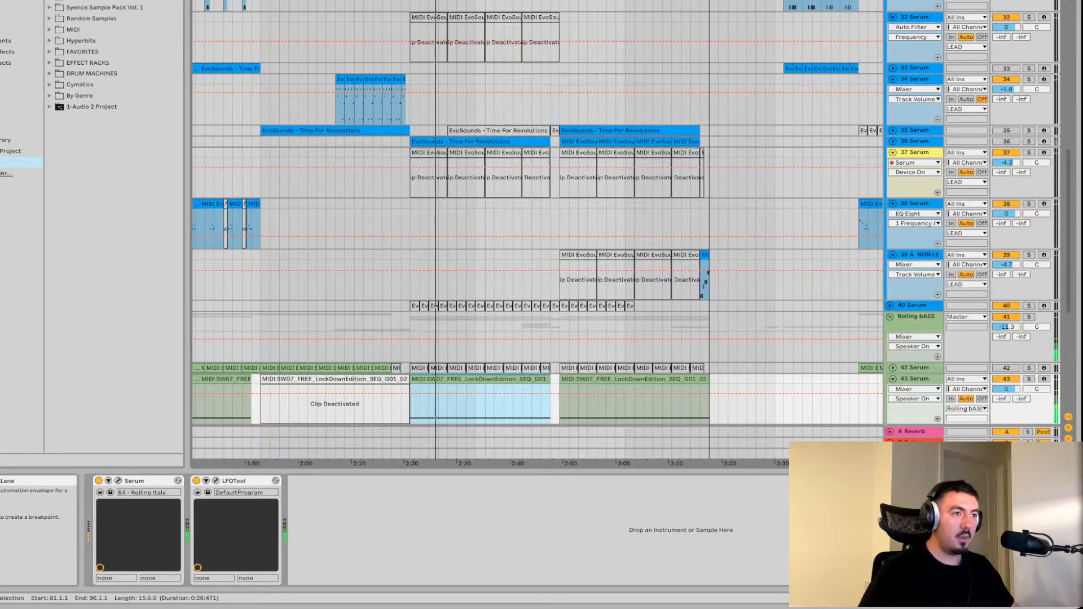
left_click(521, 226)
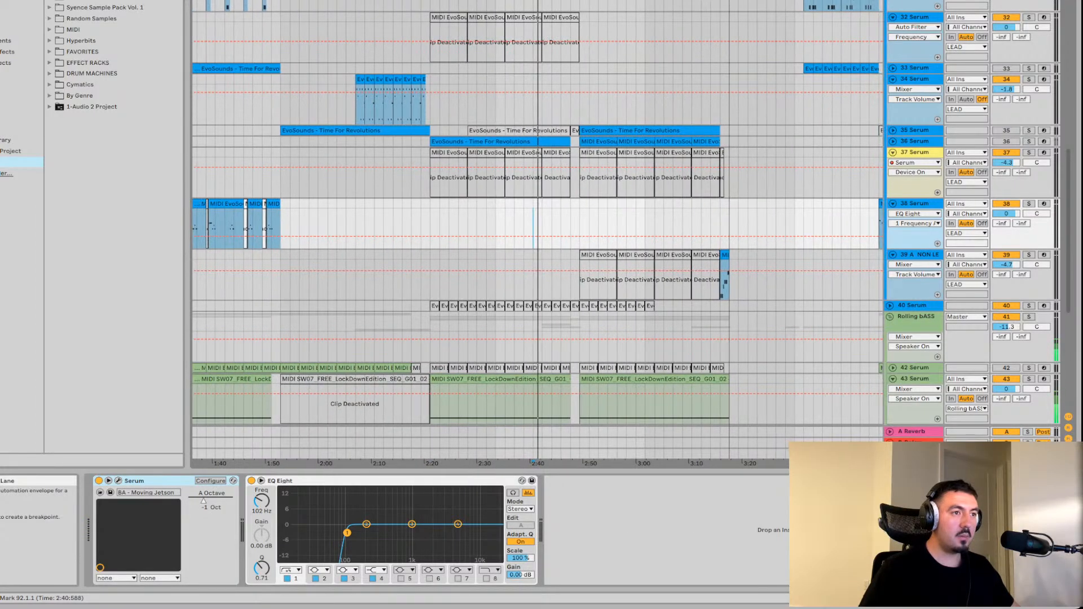
scroll(536, 232, "up", 10)
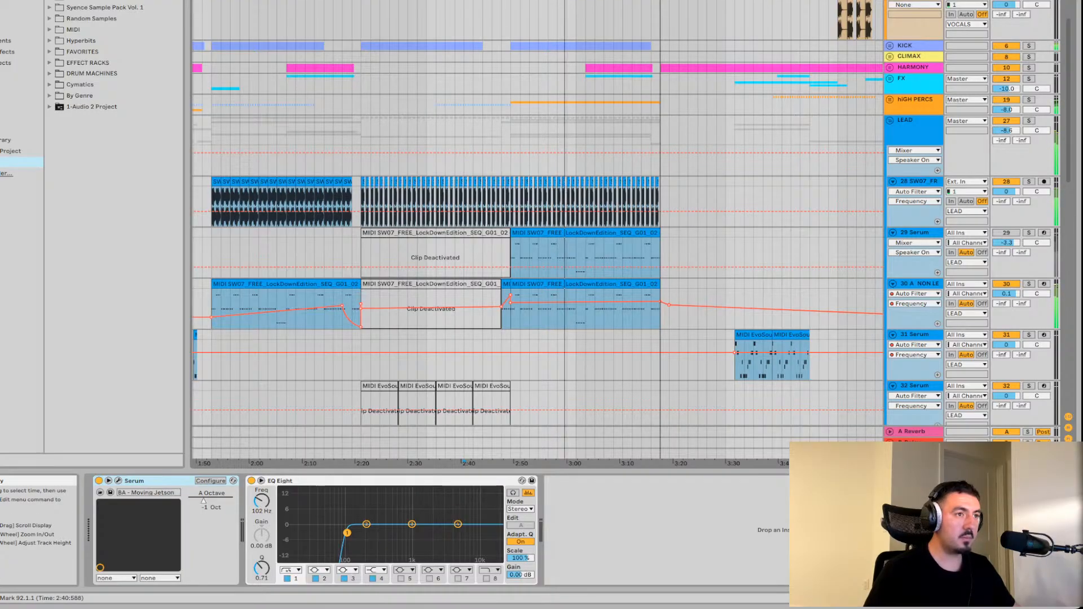
left_click(501, 135)
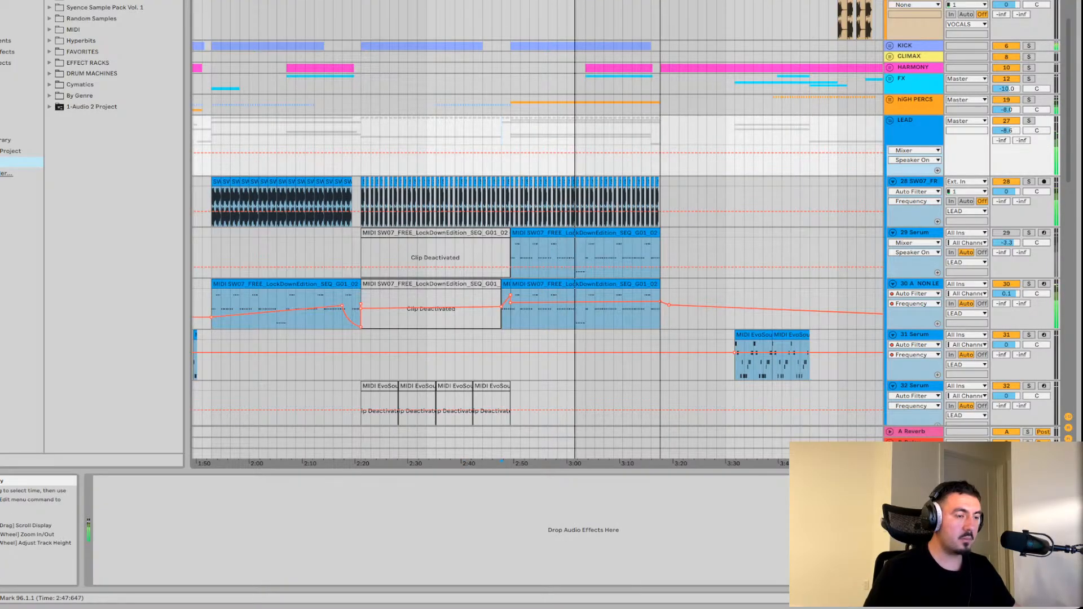
key("space")
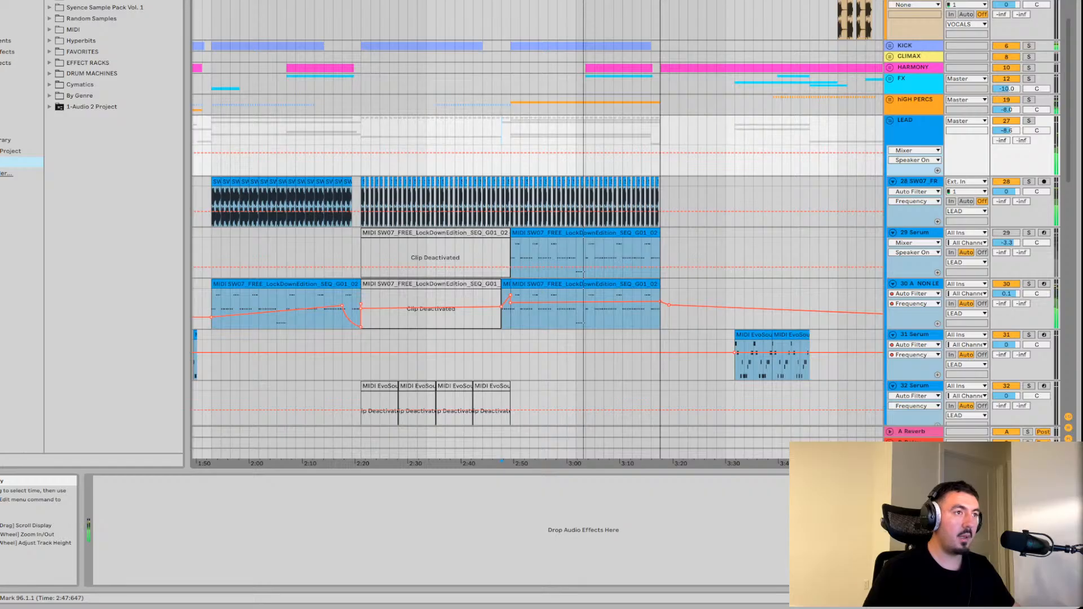
key("space")
Mark bar 97 on the LEAD group, solo the 30 A_NON LE track, and listen through to the end of the lead clips
left_click(512, 136)
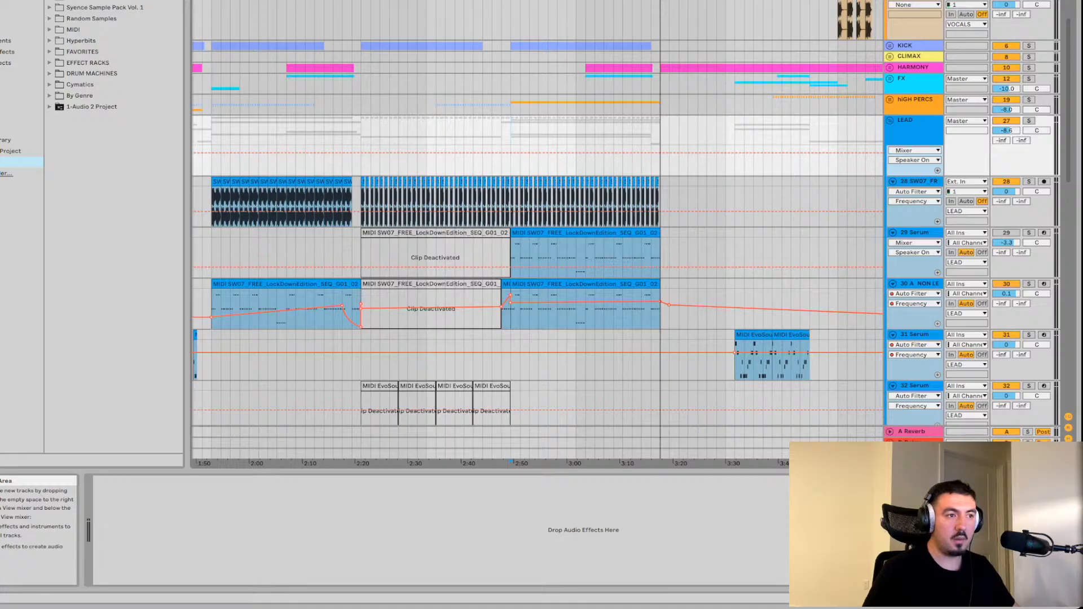
left_click(1030, 284)
key("space")
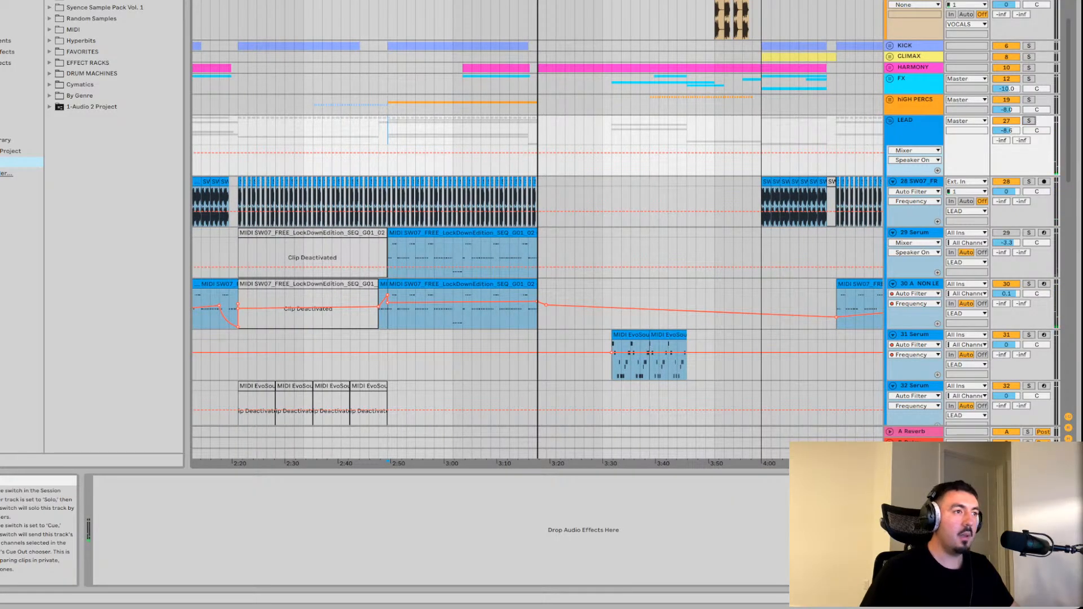
key("space")
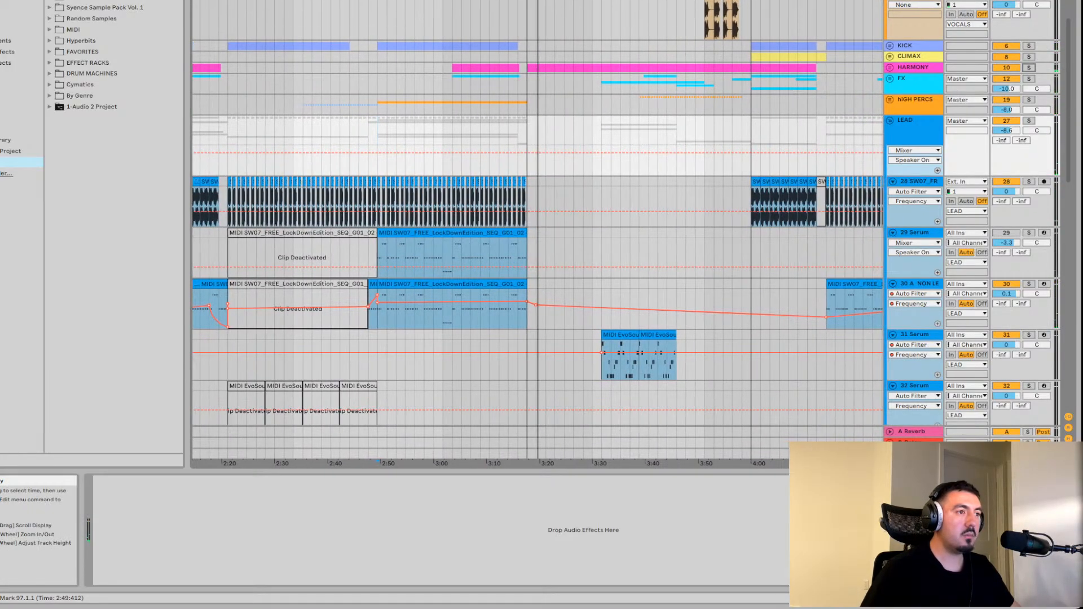
Replay from bar 81, then mark bars 79 and 76 on the LEAD group to hear the transition into bar 81
scroll(536, 225, "left", 3)
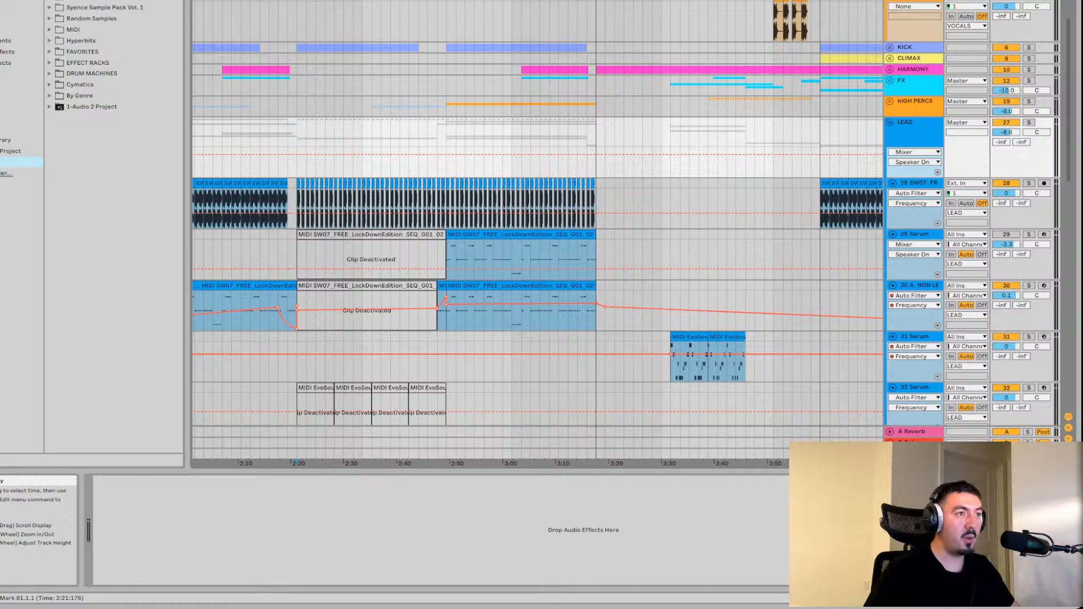
key("space")
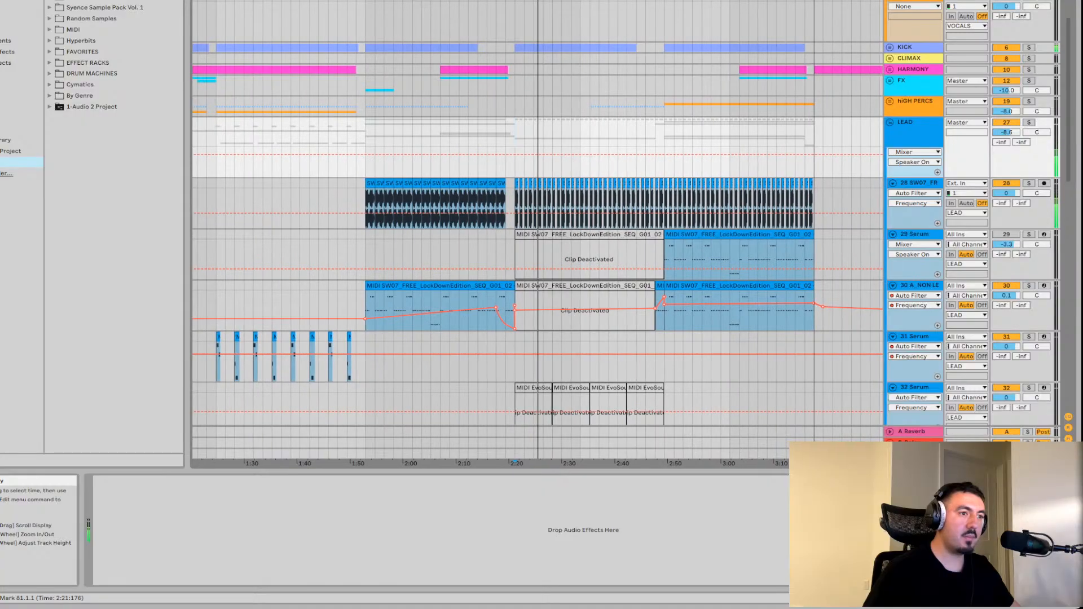
left_click(489, 130)
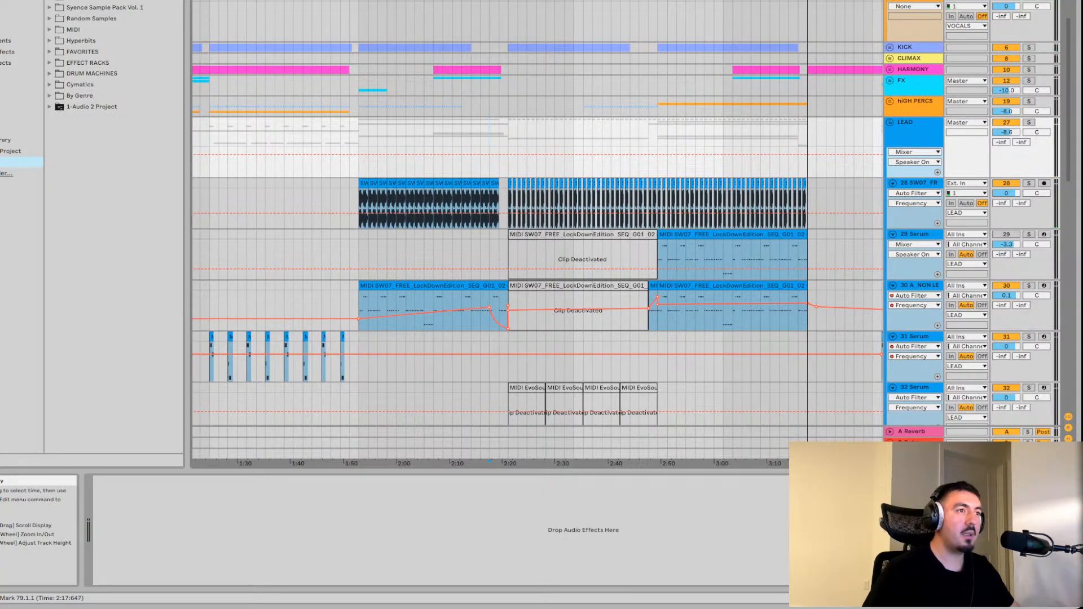
scroll(536, 226, "left", 3)
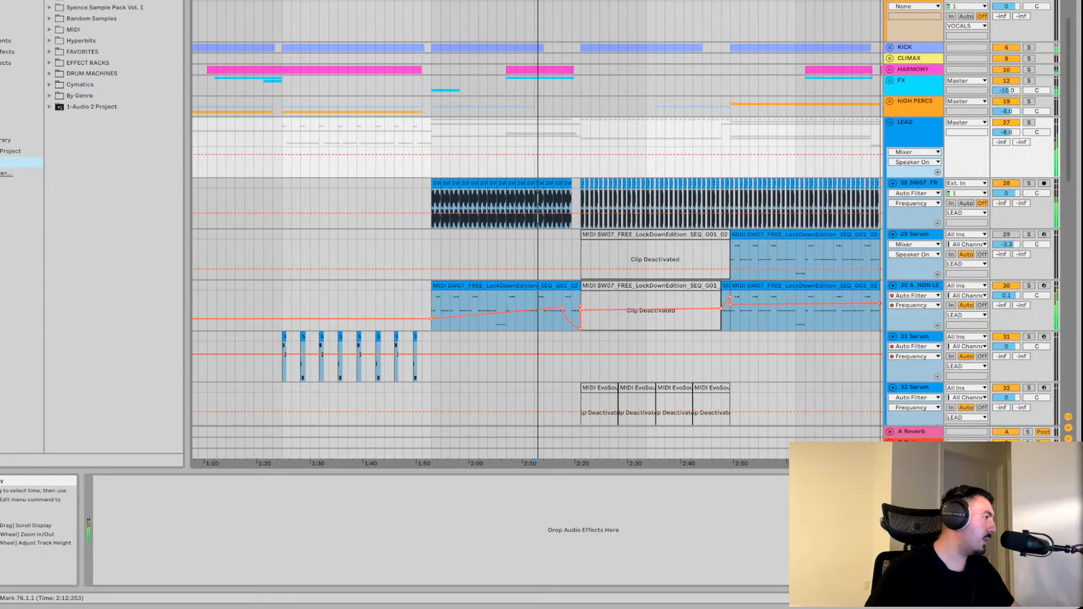
scroll(536, 225, "right", 1)
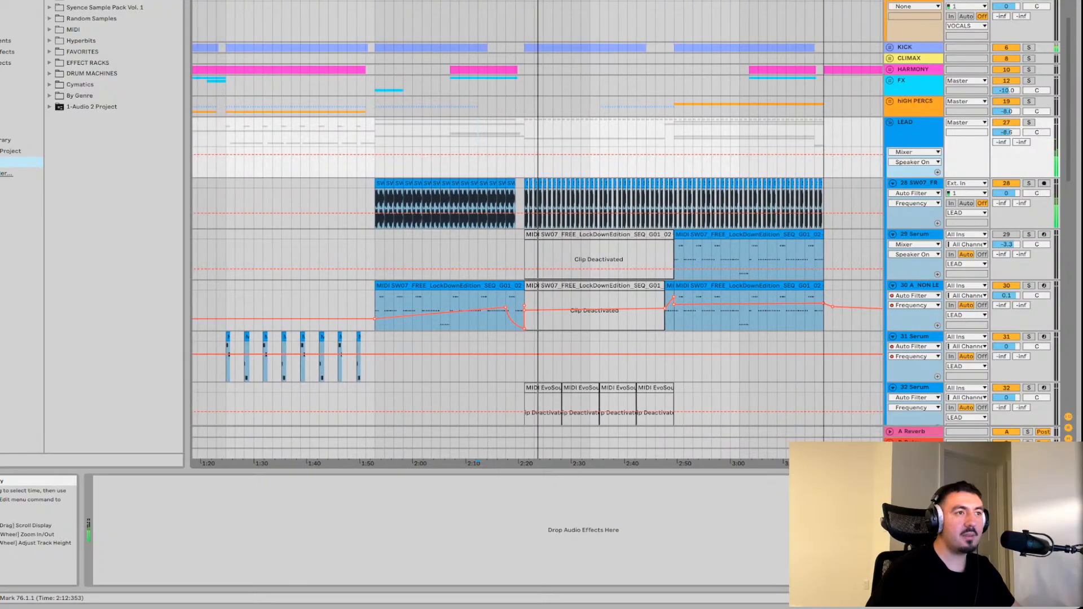
scroll(536, 254, "right", 5)
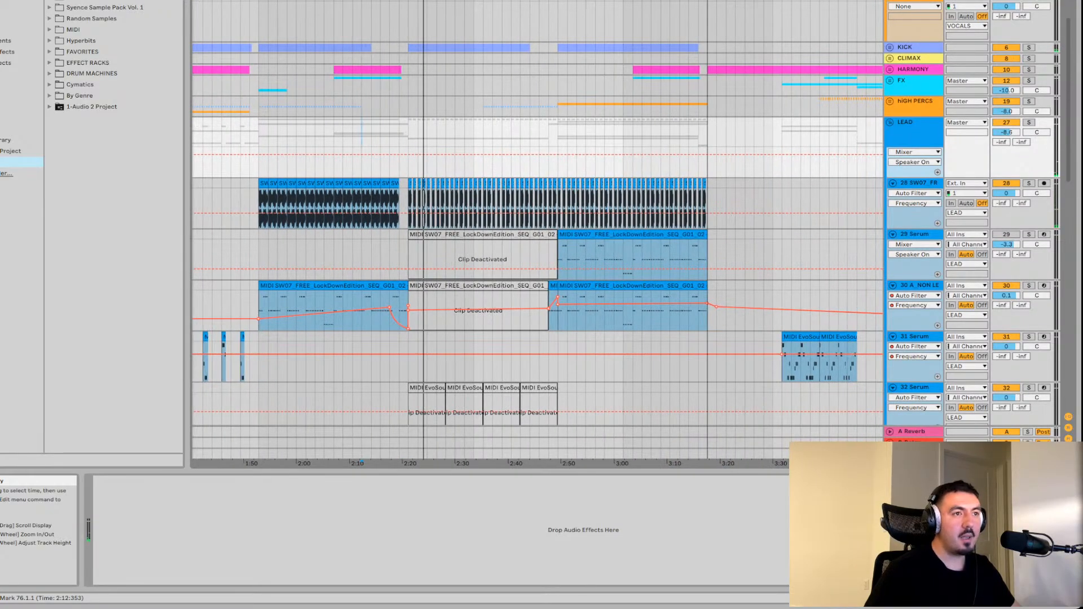
scroll(536, 254, "right", 2)
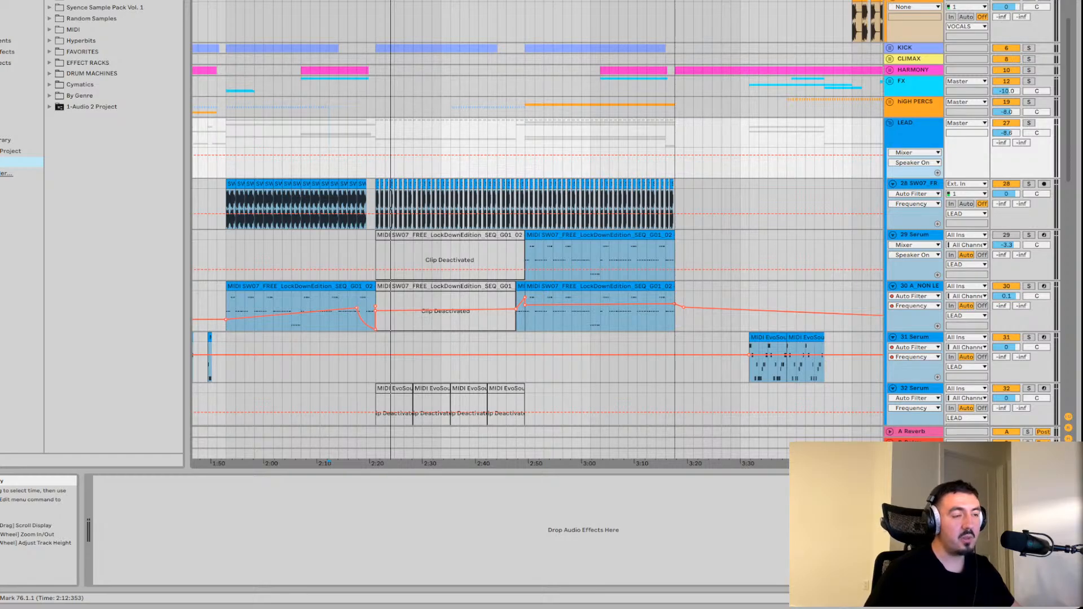
Mark bar 113 on the LEAD group and bar 129 on the 30 A_NON LE track, listen through the section without kick, and stop playback
left_click(674, 134)
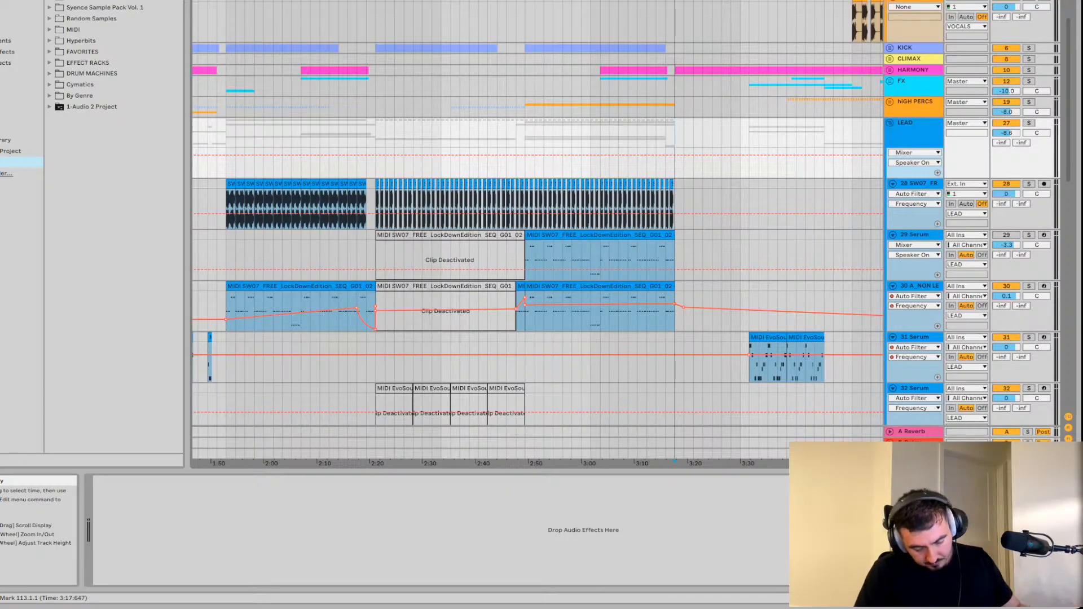
scroll(537, 231, "right", 10)
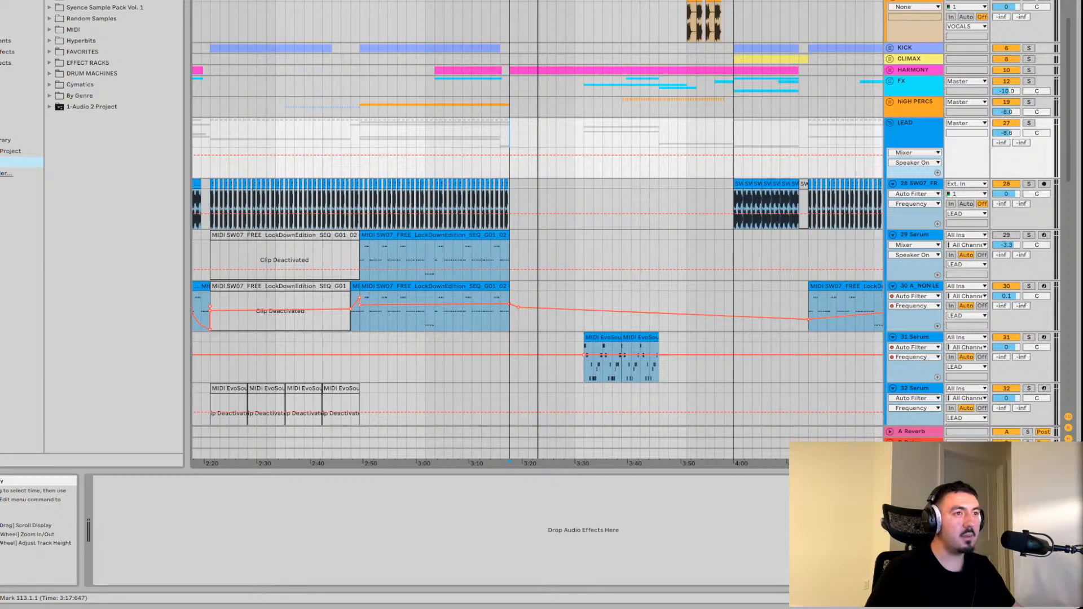
scroll(537, 237, "right", 2)
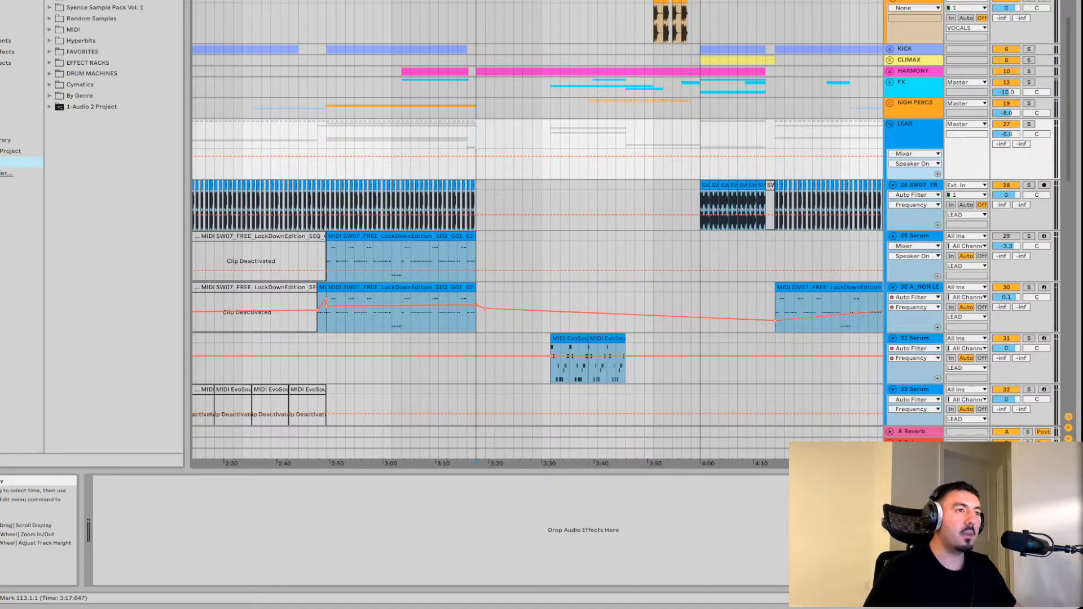
scroll(536, 226, "left", 3)
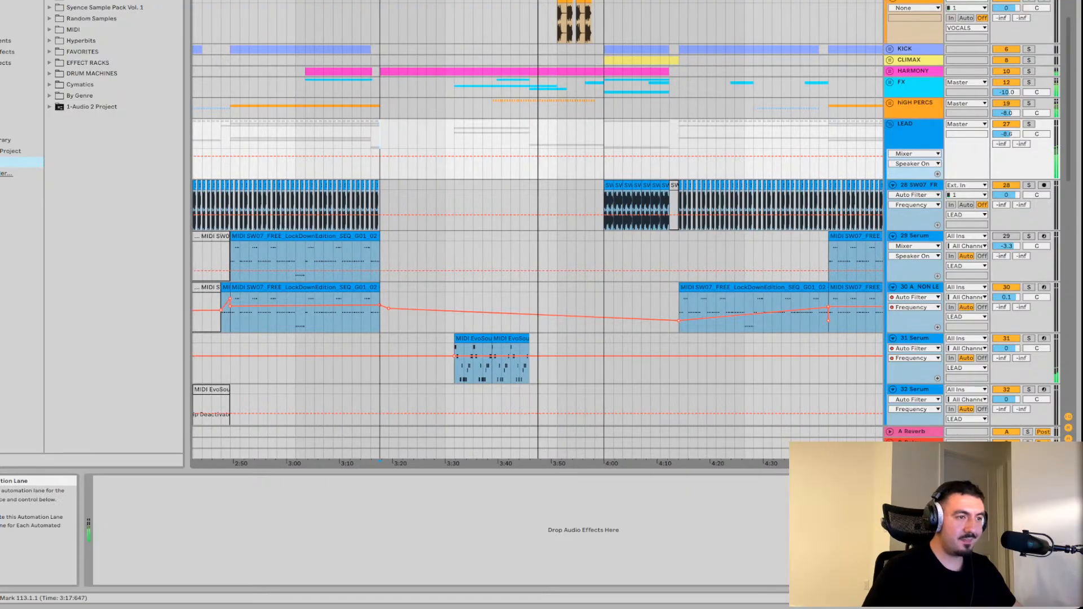
left_click(522, 314)
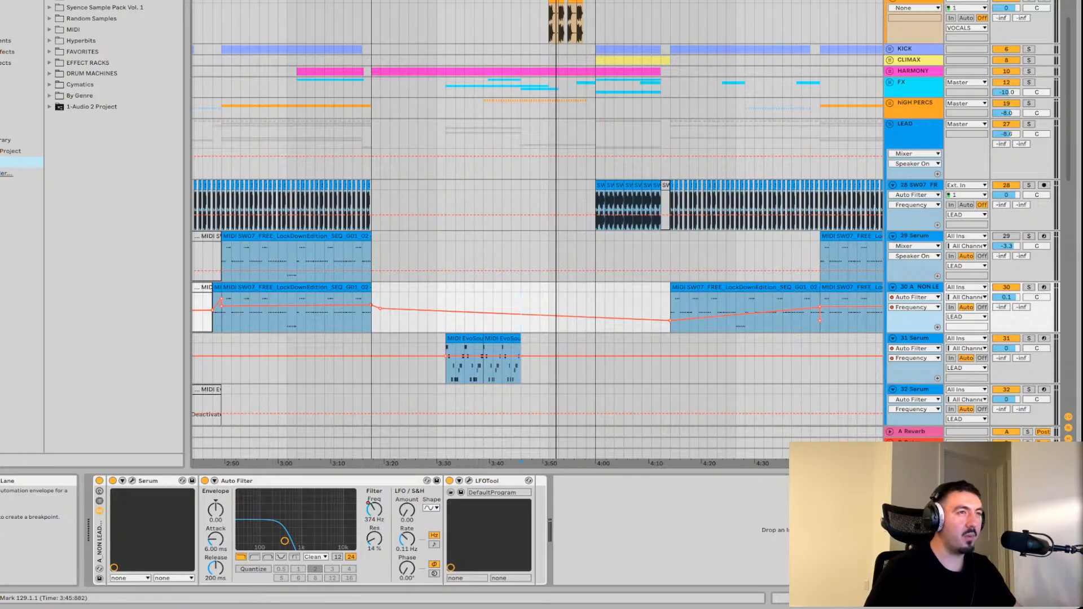
key("space")
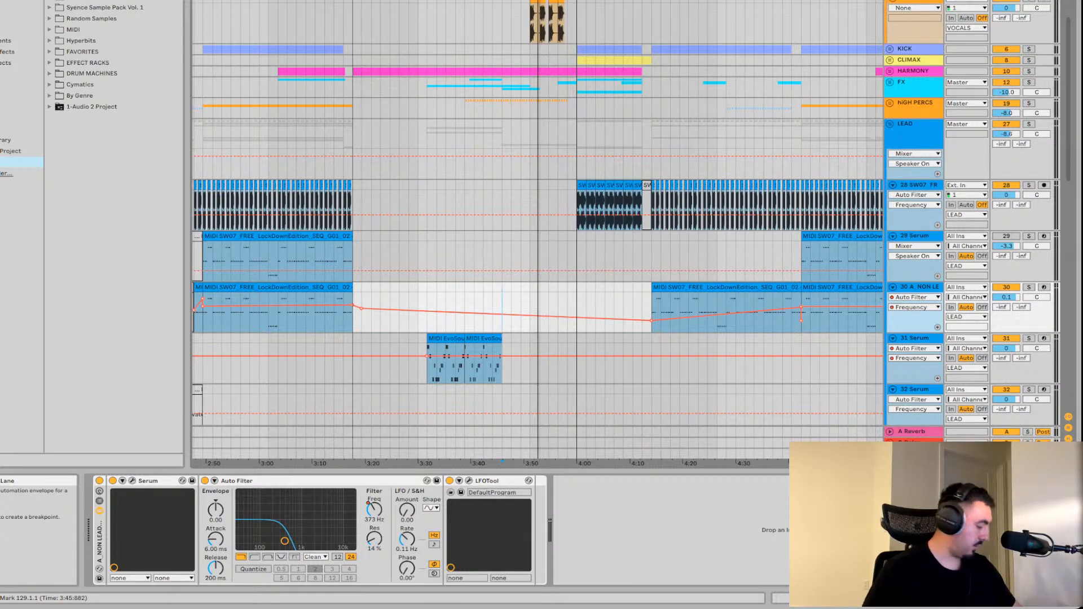
Deactivate the 43 Serum clip spanning bars 145 to 160 in the Rolling bASS group while listening on
scroll(538, 254, "left", 3)
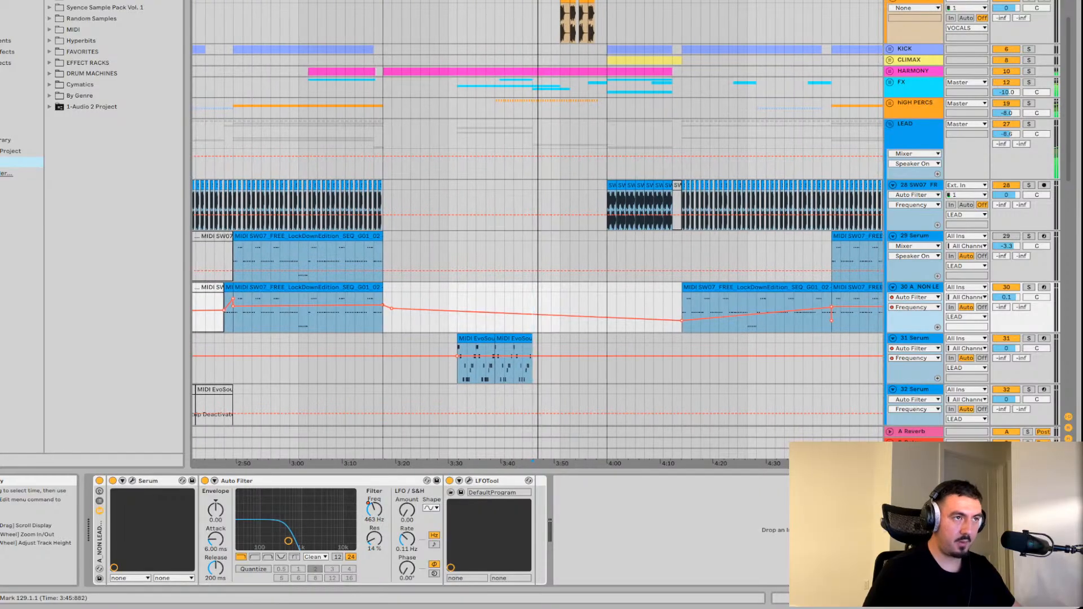
scroll(538, 254, "right", 1)
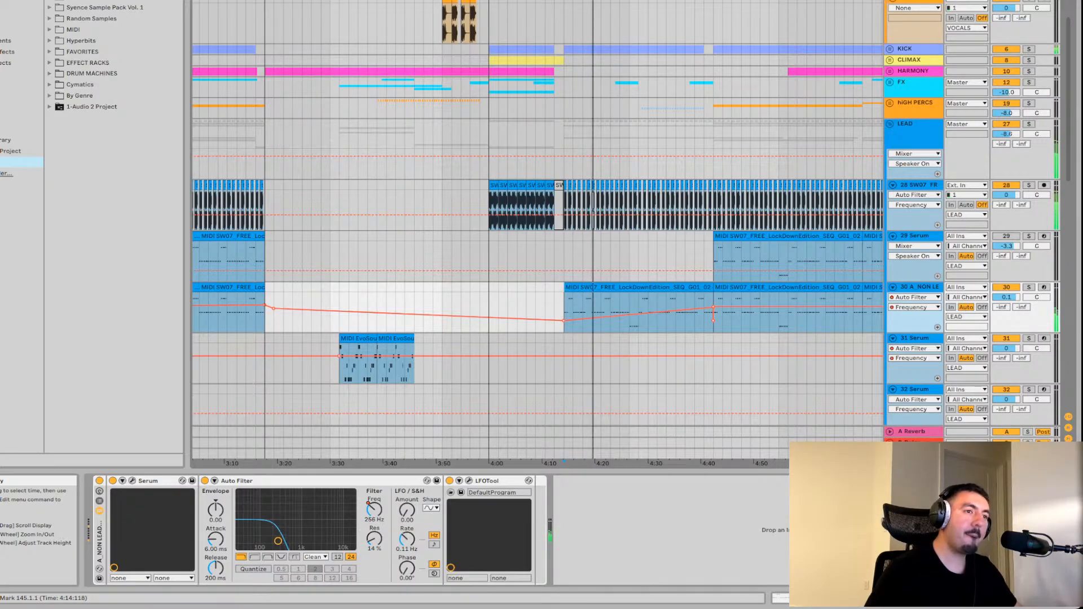
scroll(536, 226, "down", 5)
scroll(537, 226, "down", 3)
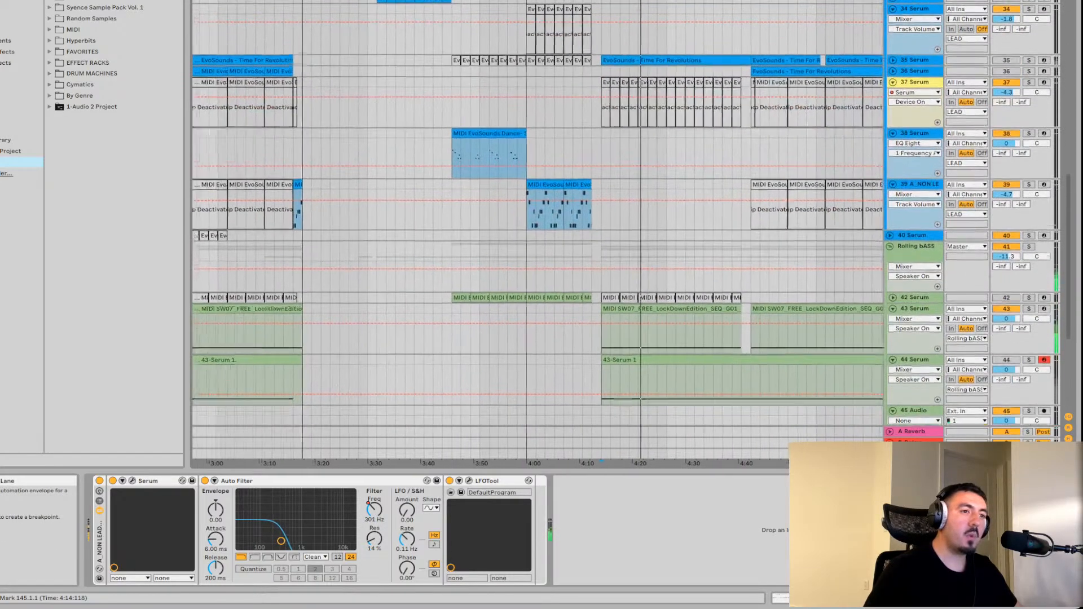
left_click(660, 313)
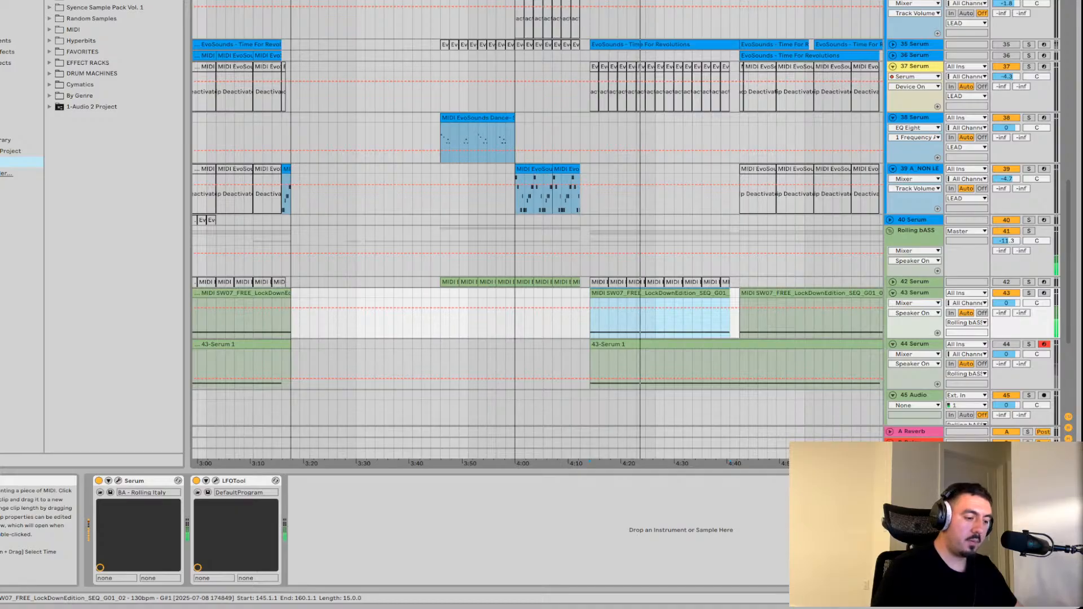
key("0")
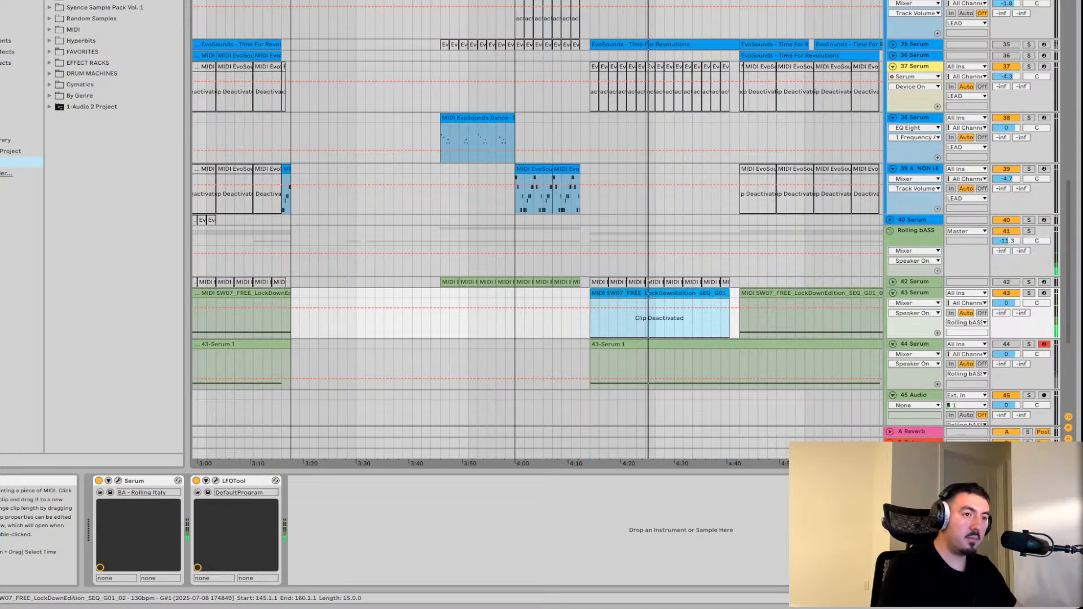
key("0")
key("0")
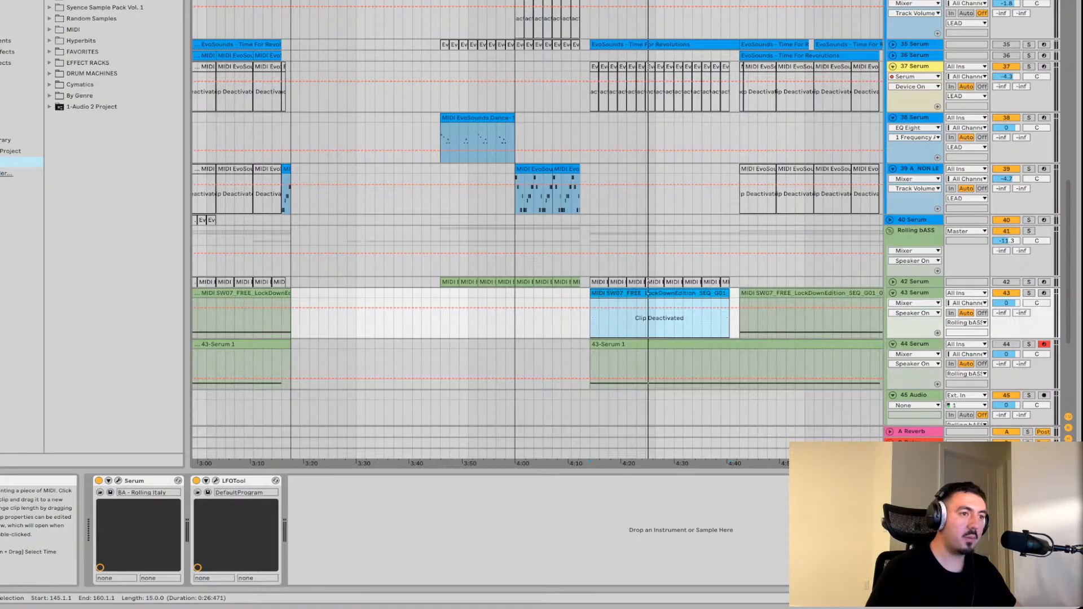
Play from bar 142 and solo the 47 Serum track to hear its part around the deactivated 43 Serum clip
left_click(564, 313)
key("space")
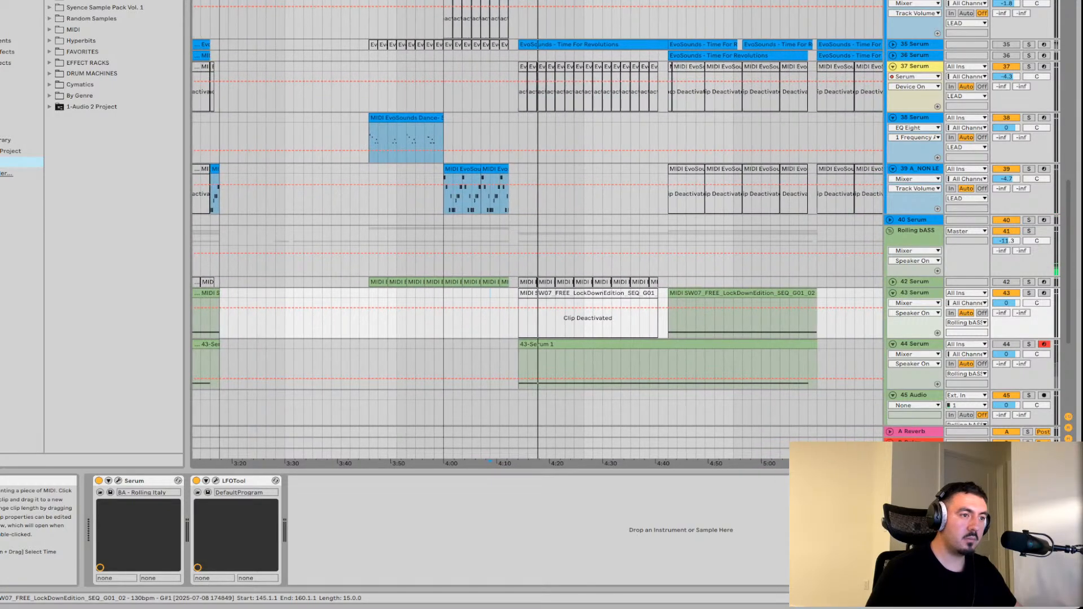
scroll(562, 294, "down", 5)
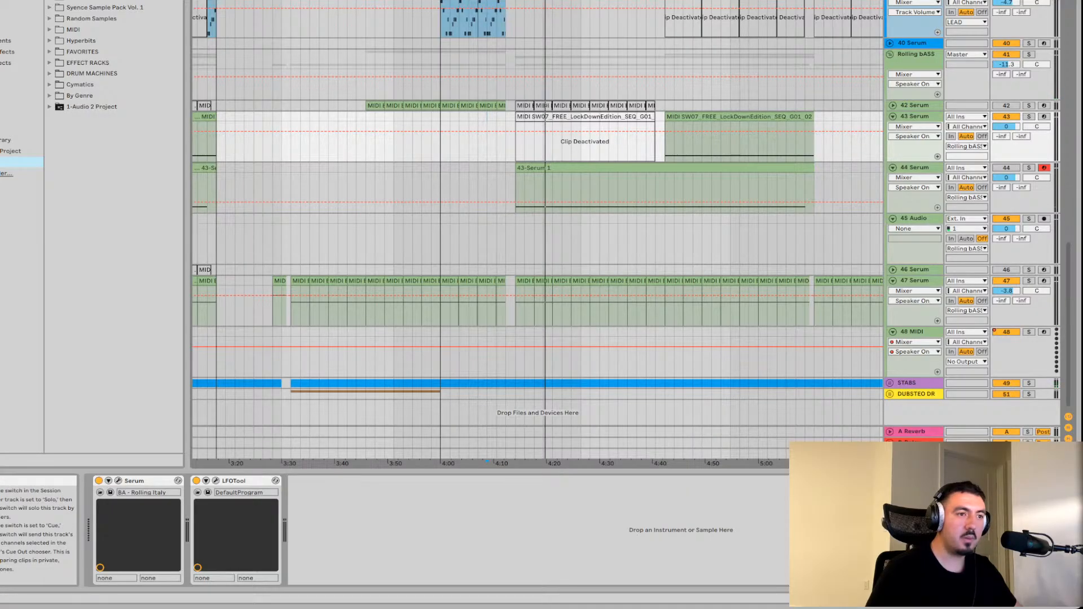
left_click(1029, 280)
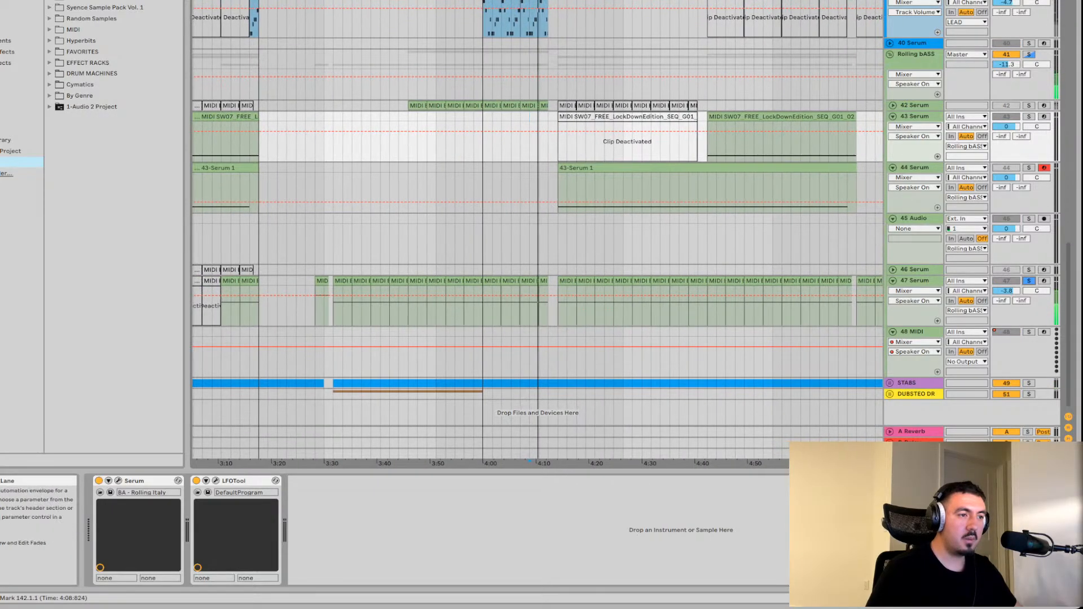
scroll(265, 350, "down", 8)
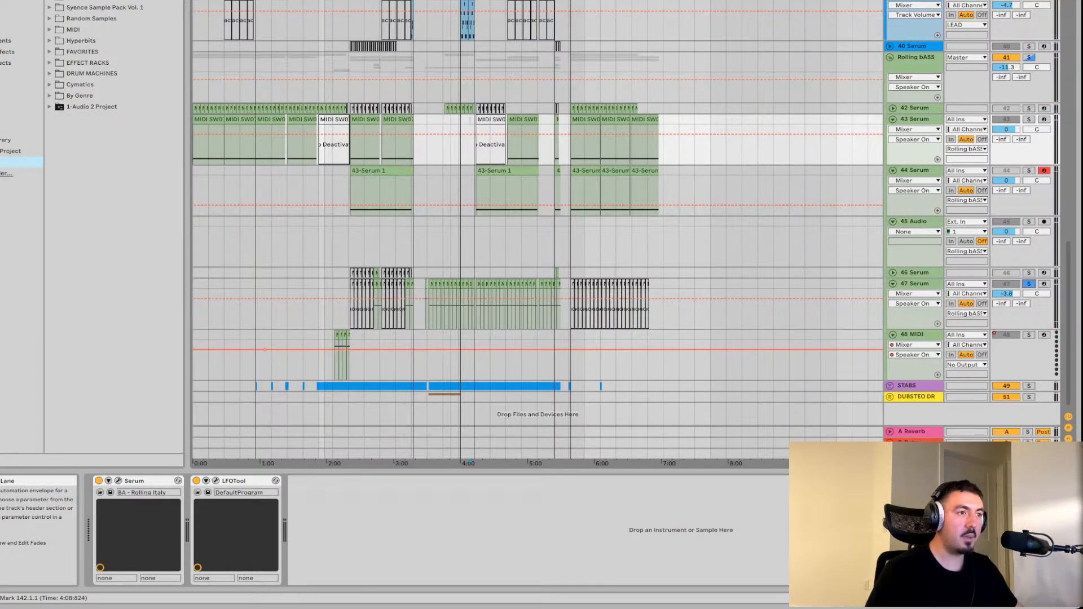
scroll(484, 463, "up", 5)
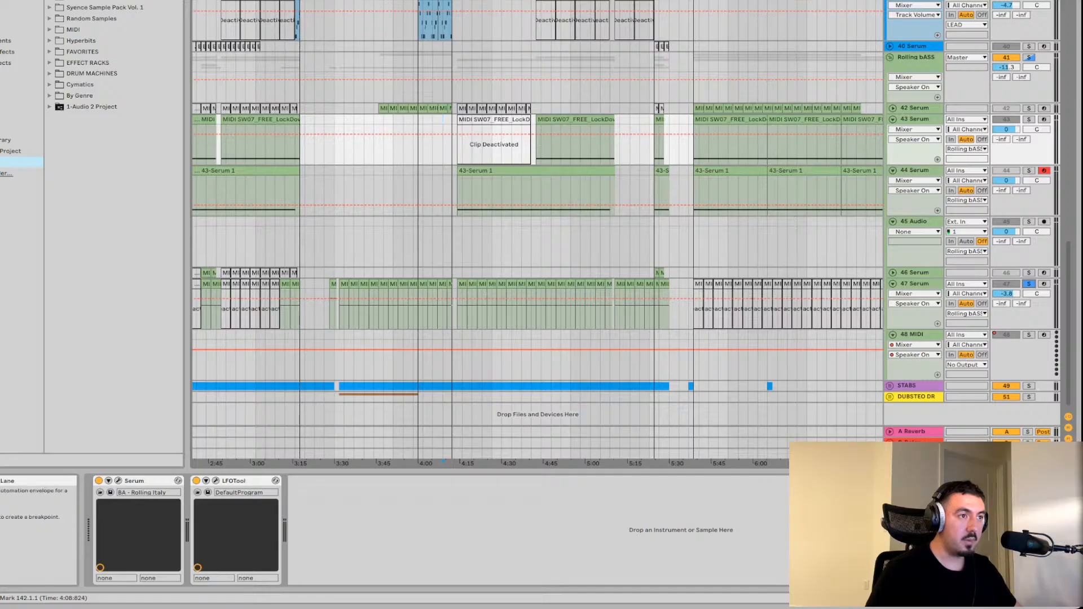
scroll(454, 299, "up", 3)
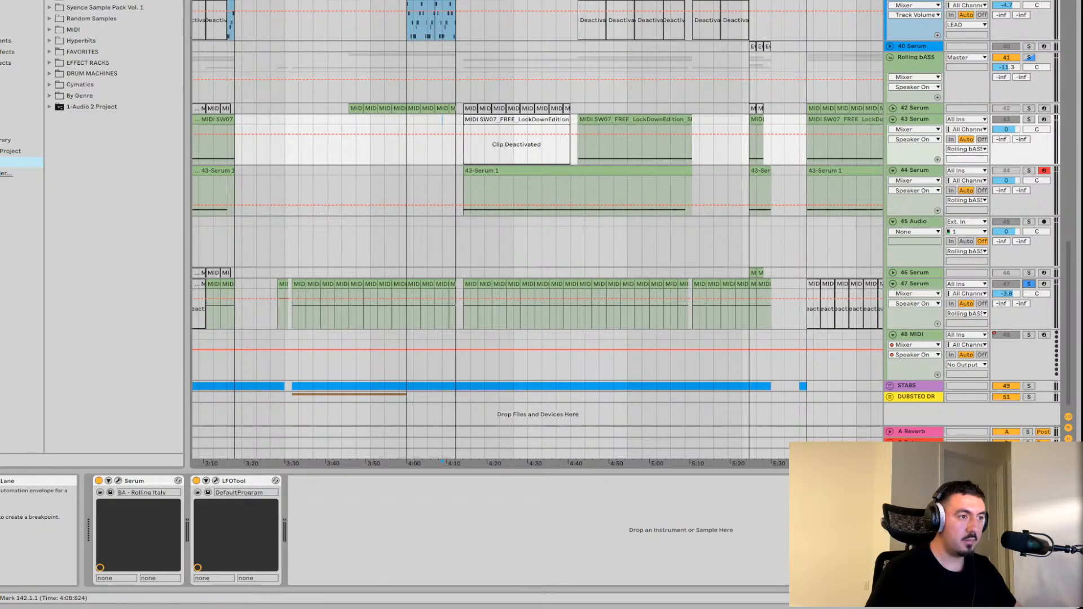
Mark bar 144 on the 47 Serum track and listen to its clips without solo up to around bar 162
left_click(458, 312)
key("space")
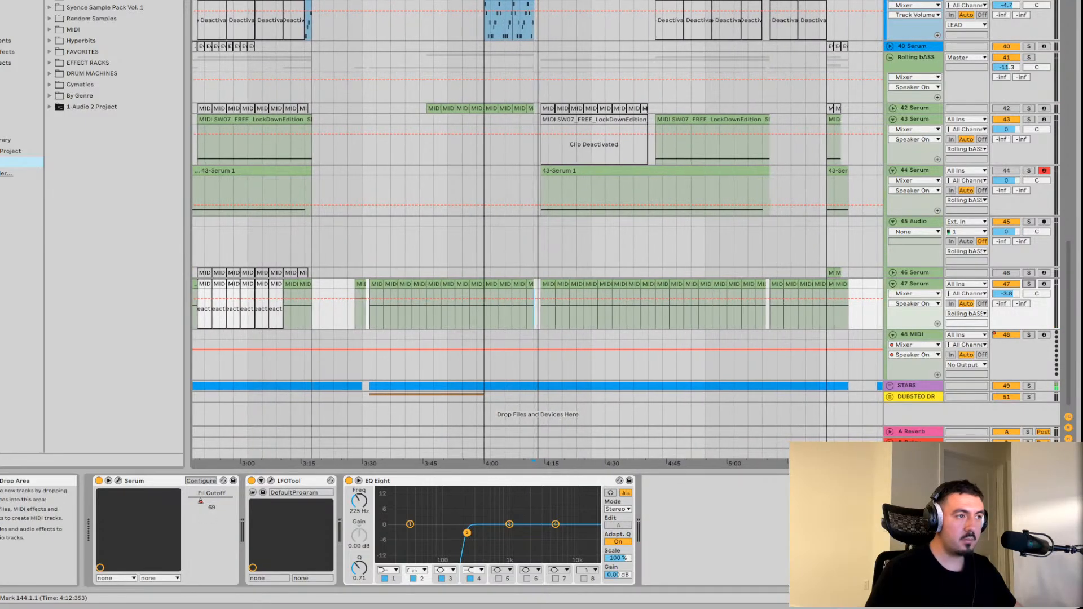
key("minus")
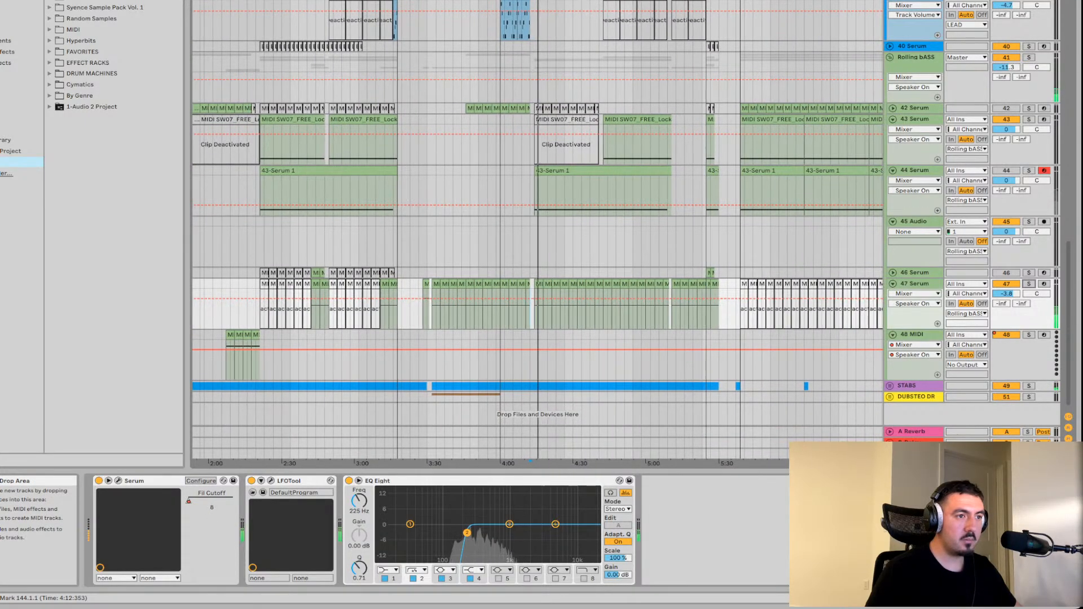
key("plus")
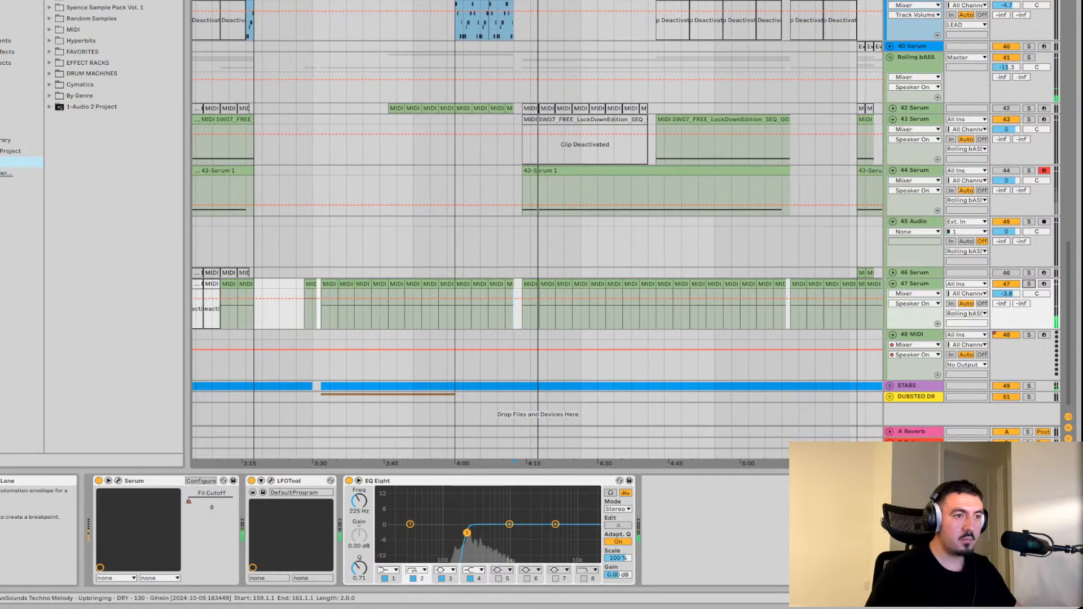
key("Right")
key("Right")
key("Right")
key("Right")
key("Right")
key("Right")
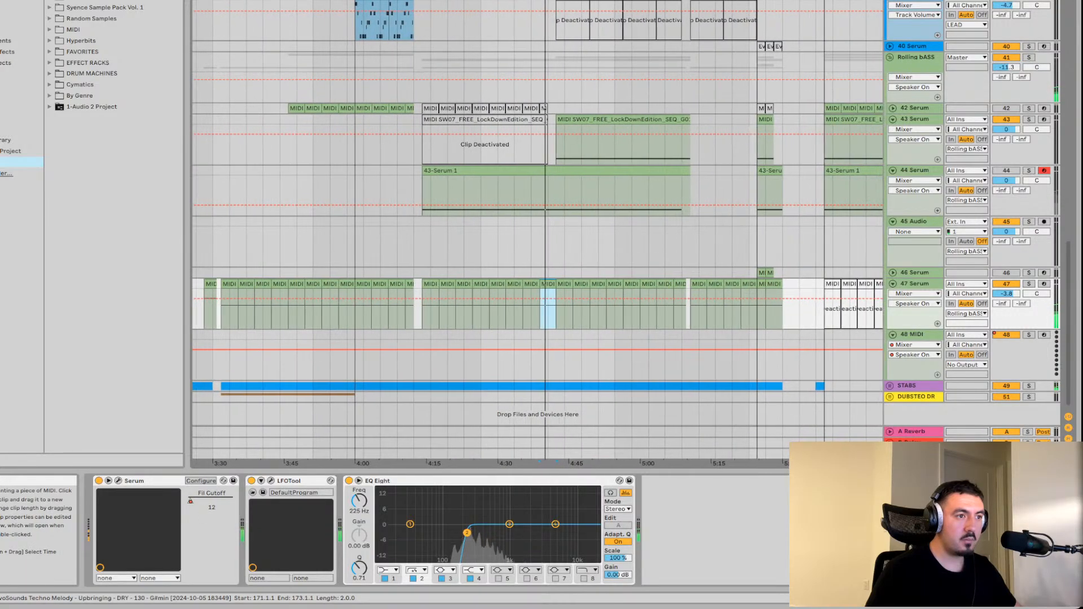
scroll(542, 225, "left", 1)
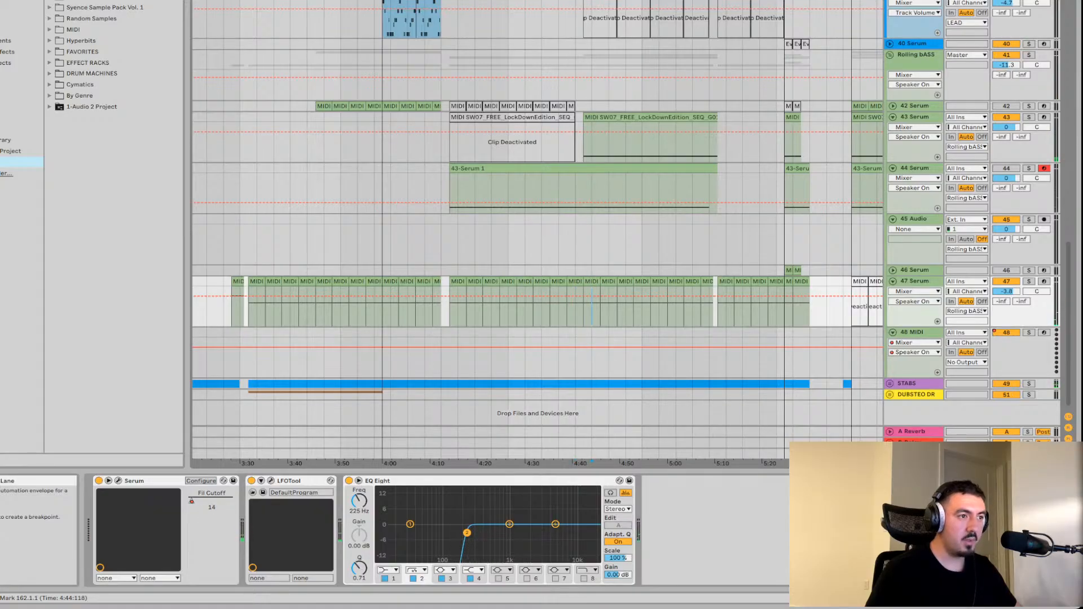
Select the 47 Serum clips from bar 145 to bar 161 and deactivate them
left_click(458, 304)
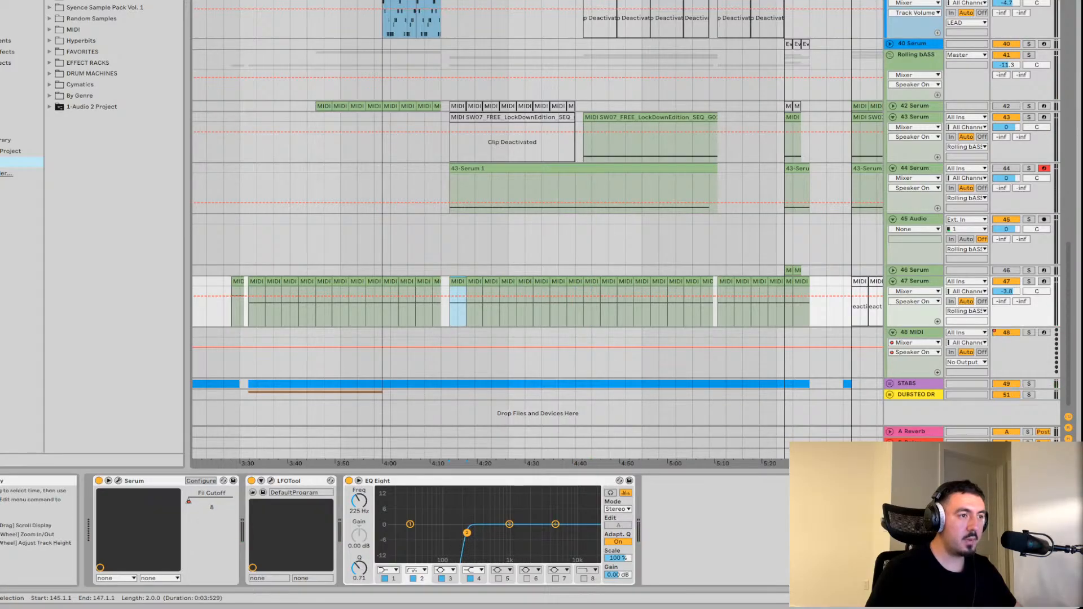
key("plus")
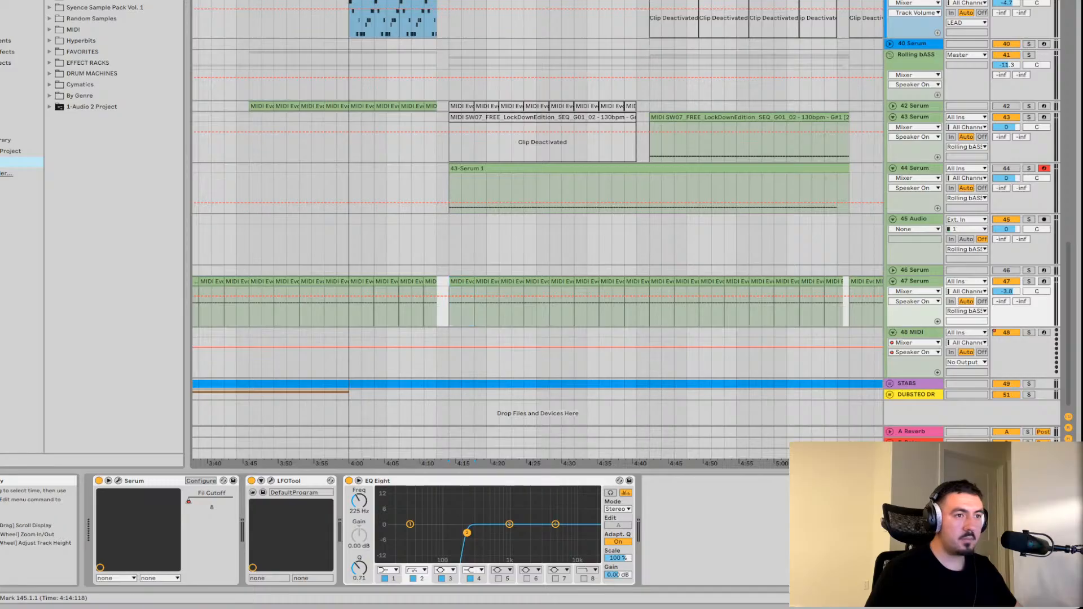
left_click_drag(450, 305, 561, 304)
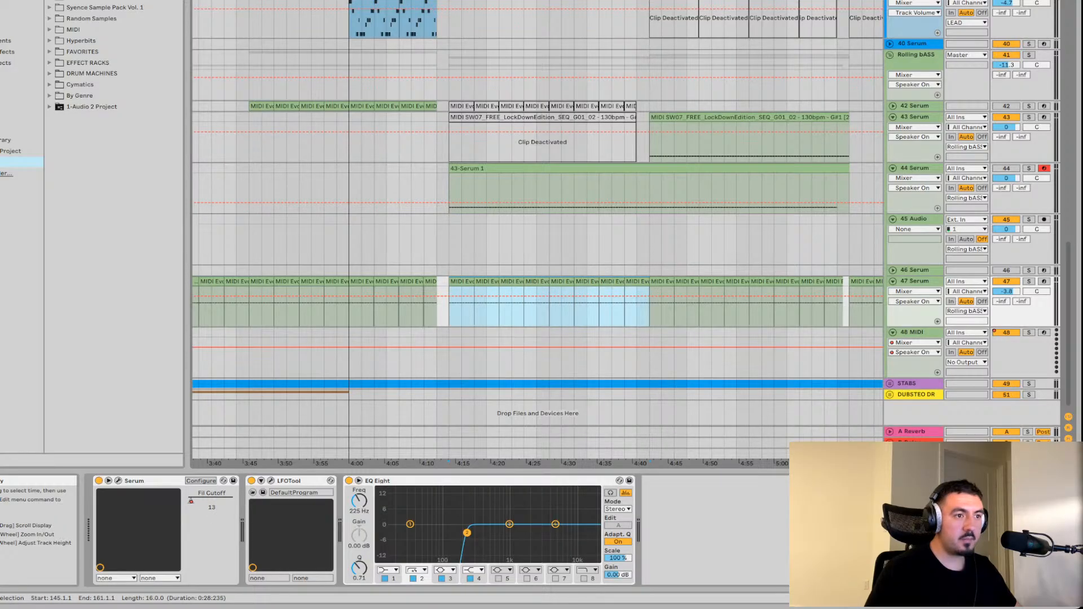
key("0")
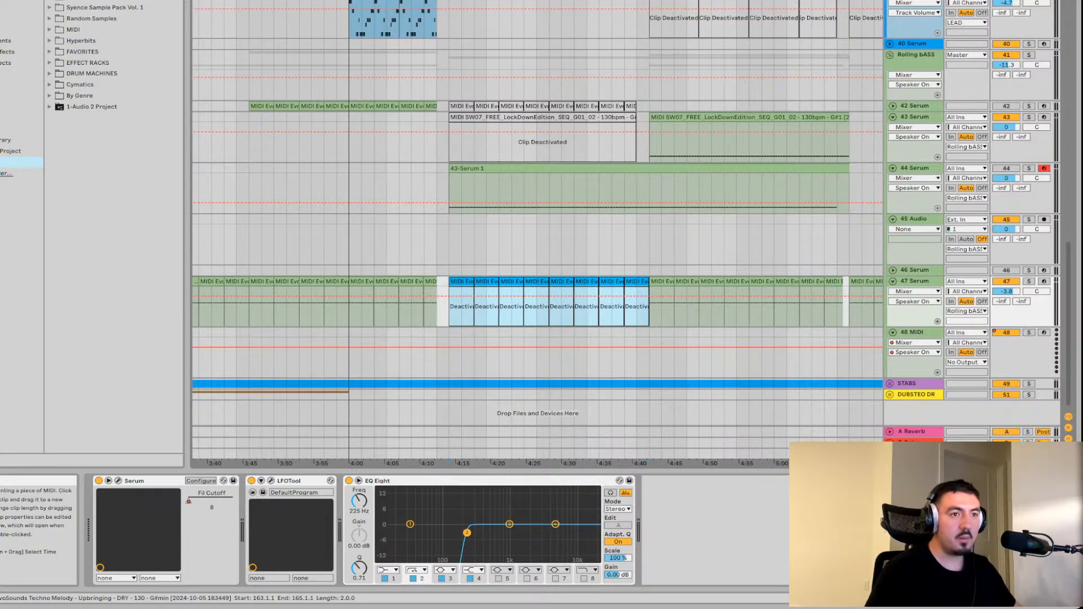
Listen from bar 177, then select the 47 Serum clips from bar 161 to bar 183 and deactivate them
left_click(780, 302)
key("minus")
key("space")
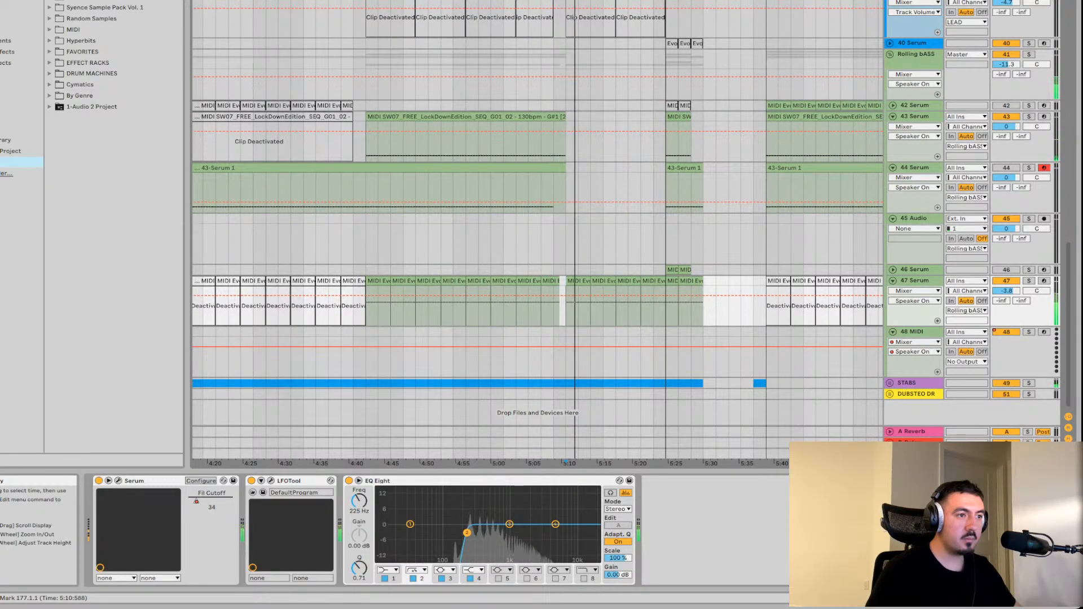
left_click_drag(566, 305, 428, 305)
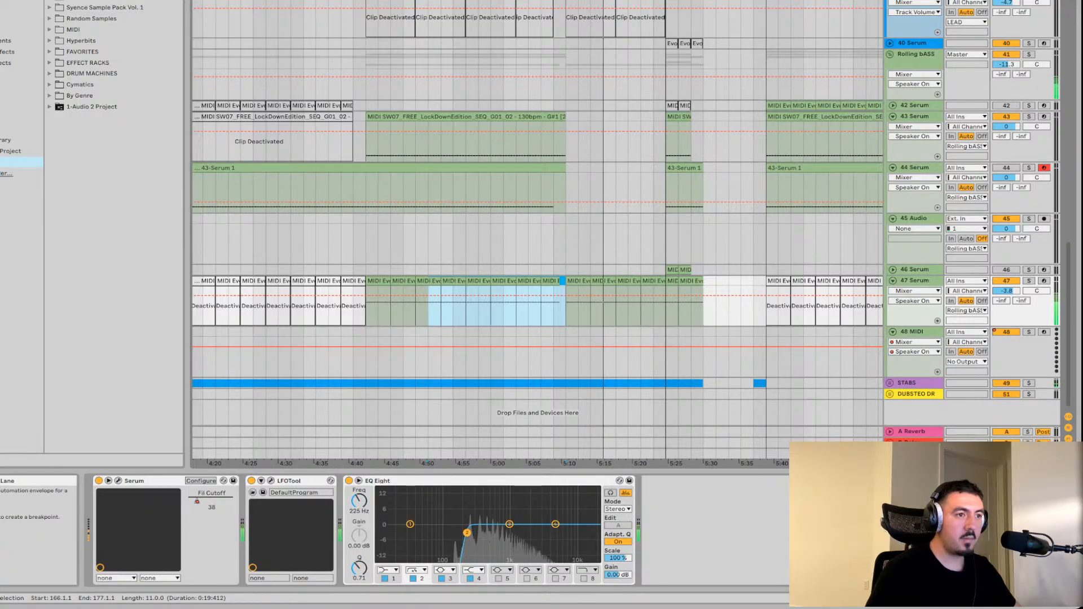
left_click_drag(641, 305, 366, 305)
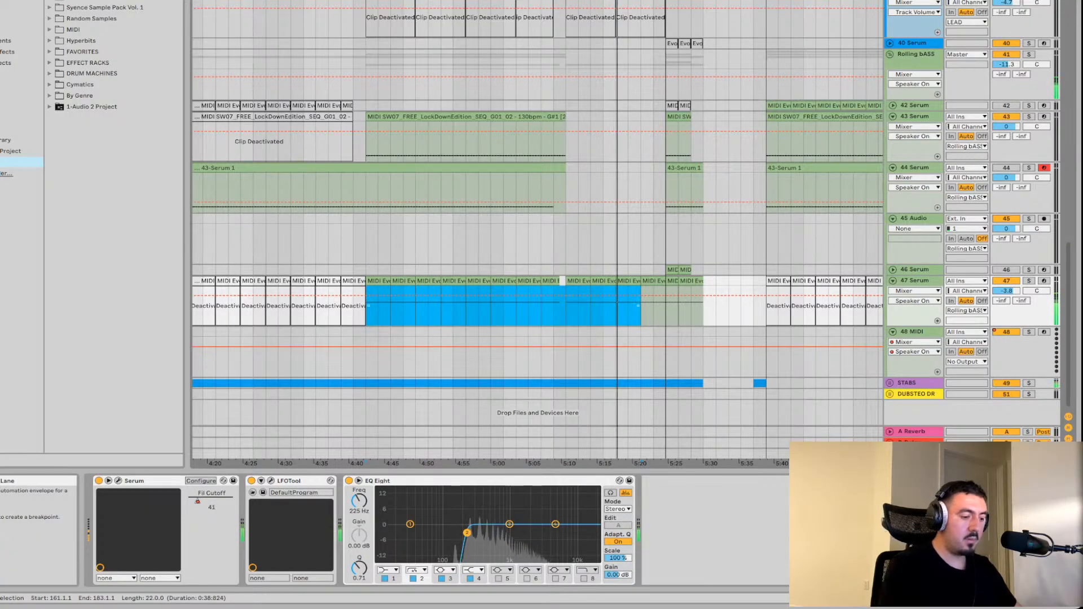
left_click(503, 280)
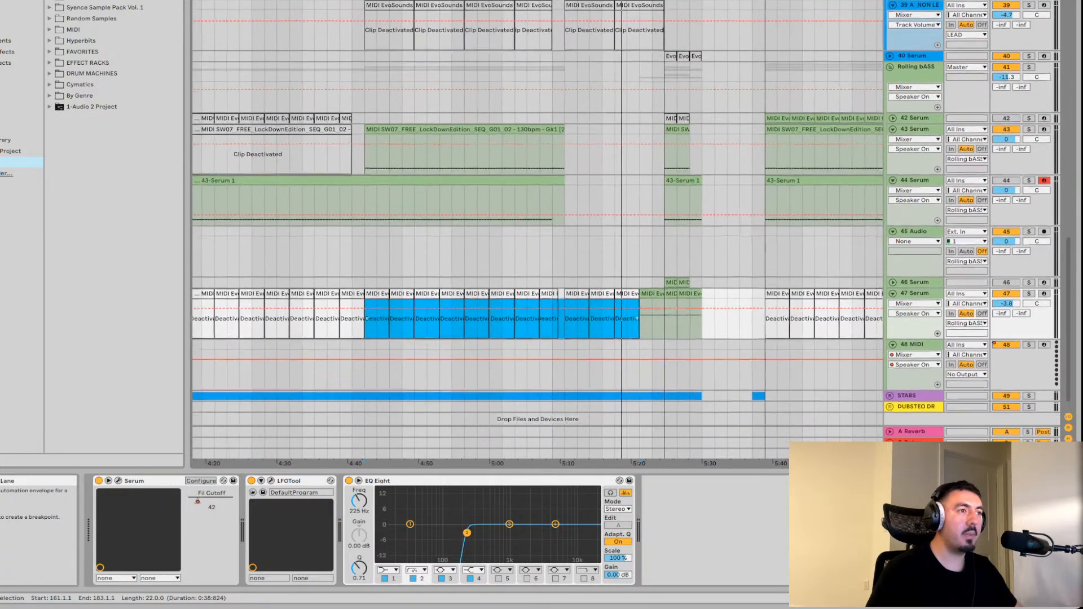
Replay from the 47 Serum clip at bar 145 and check which lead and rolling bass tracks play there
scroll(536, 225, "up", 2)
scroll(537, 226, "left", 5)
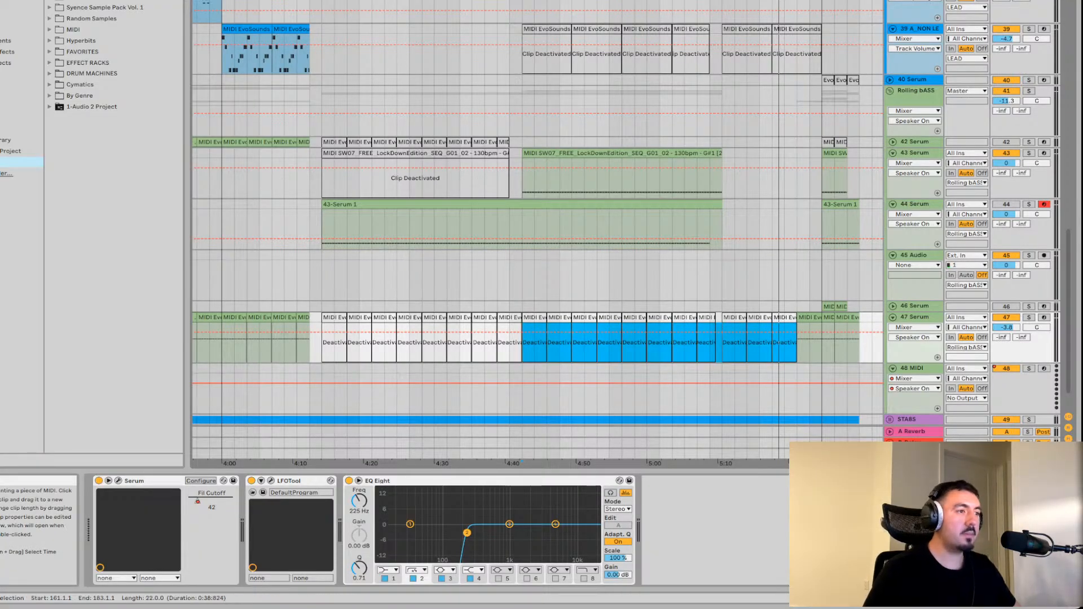
left_click(334, 338)
scroll(536, 225, "left", 7)
scroll(536, 226, "up", 6)
scroll(536, 226, "right", 5)
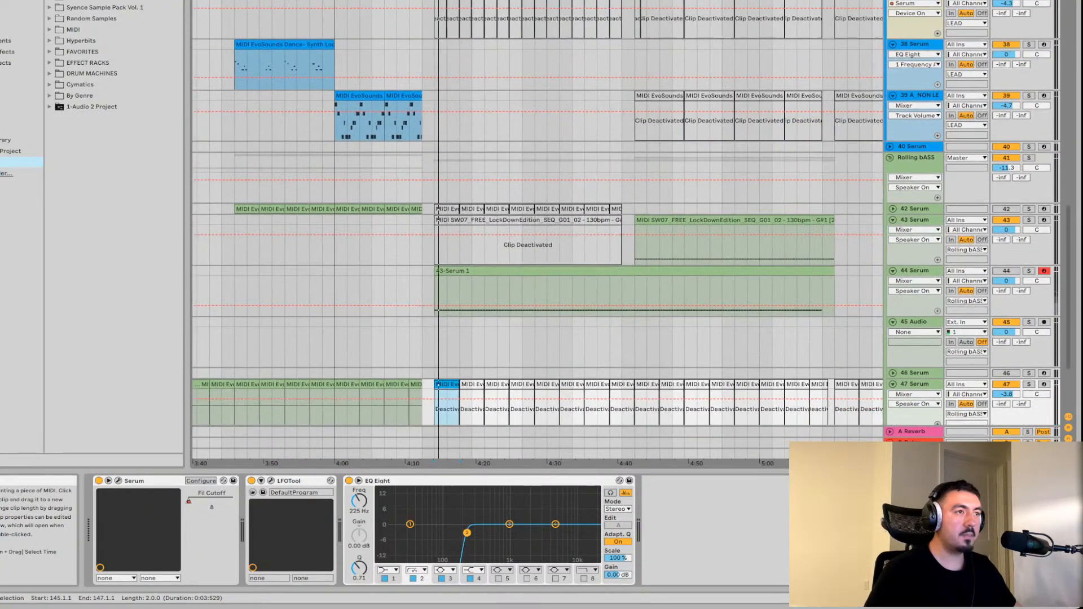
scroll(408, 171, "up", 5)
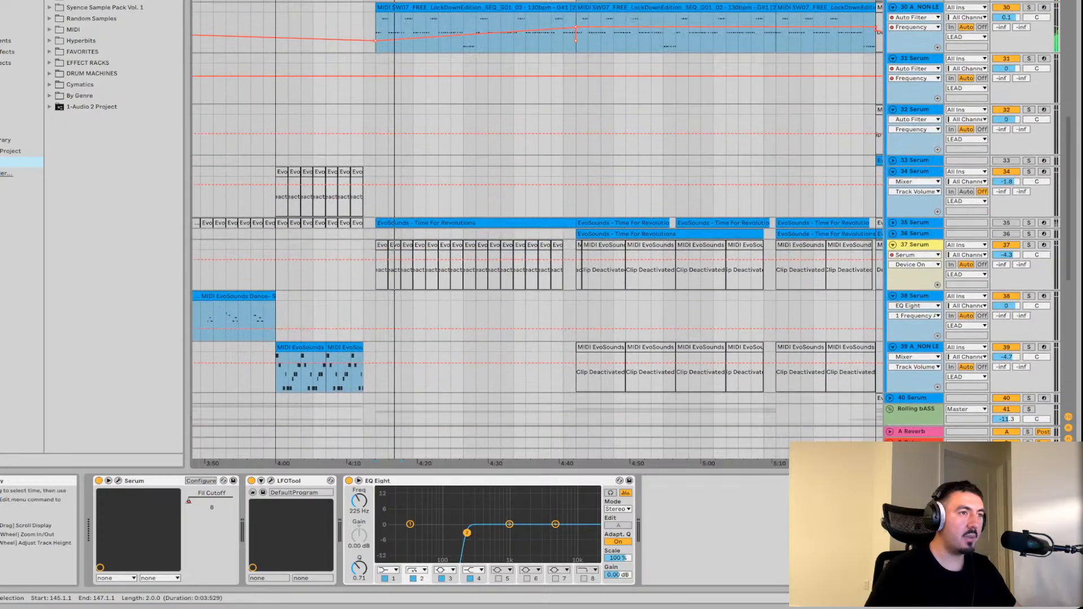
scroll(409, 171, "down", 9)
scroll(408, 171, "left", 3)
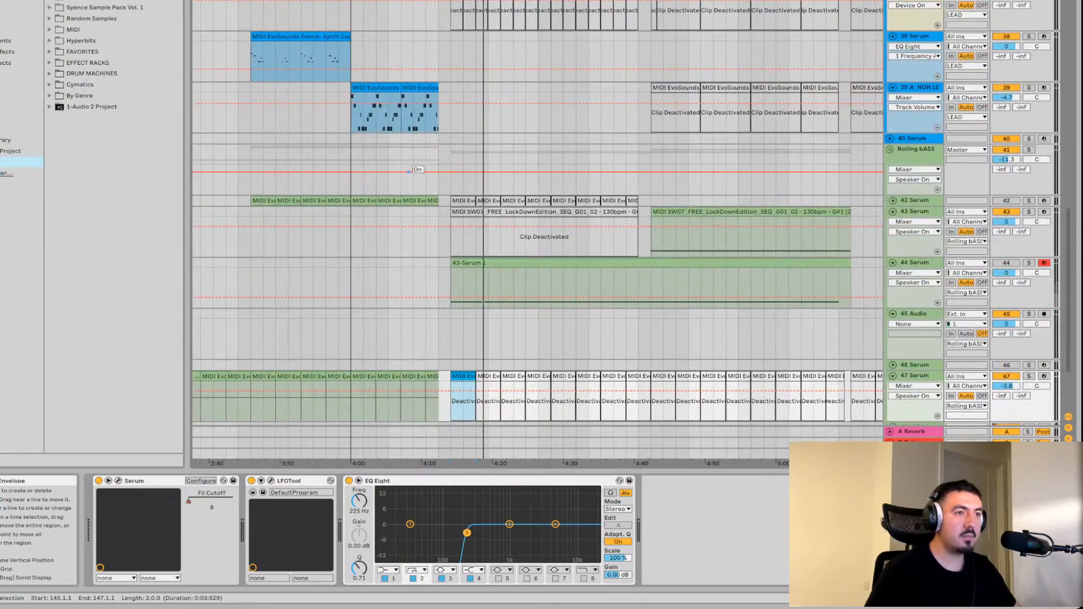
Select the deactivated 43 Serum clip at bar 145 and switch the 102 Hz EQ Eight on and off while listening
scroll(408, 171, "up", 1)
left_click(542, 231)
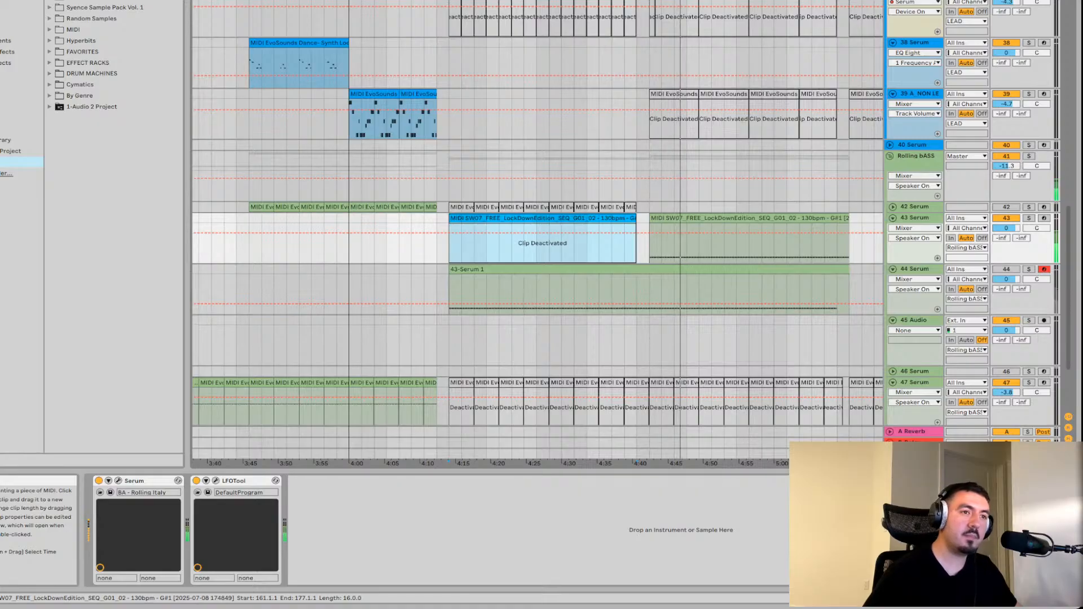
left_click(542, 243)
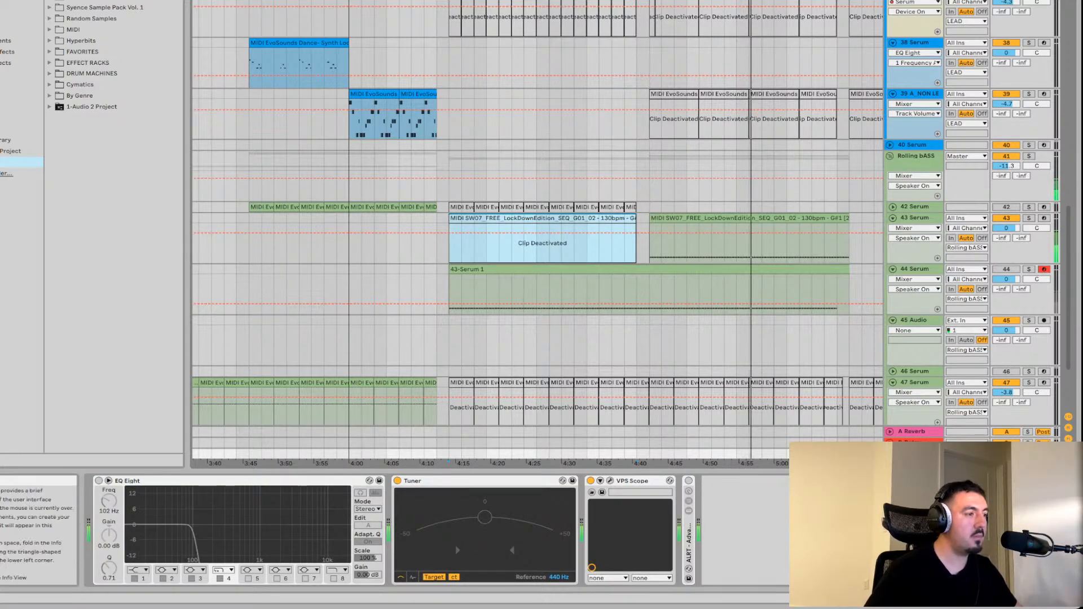
left_click(99, 481)
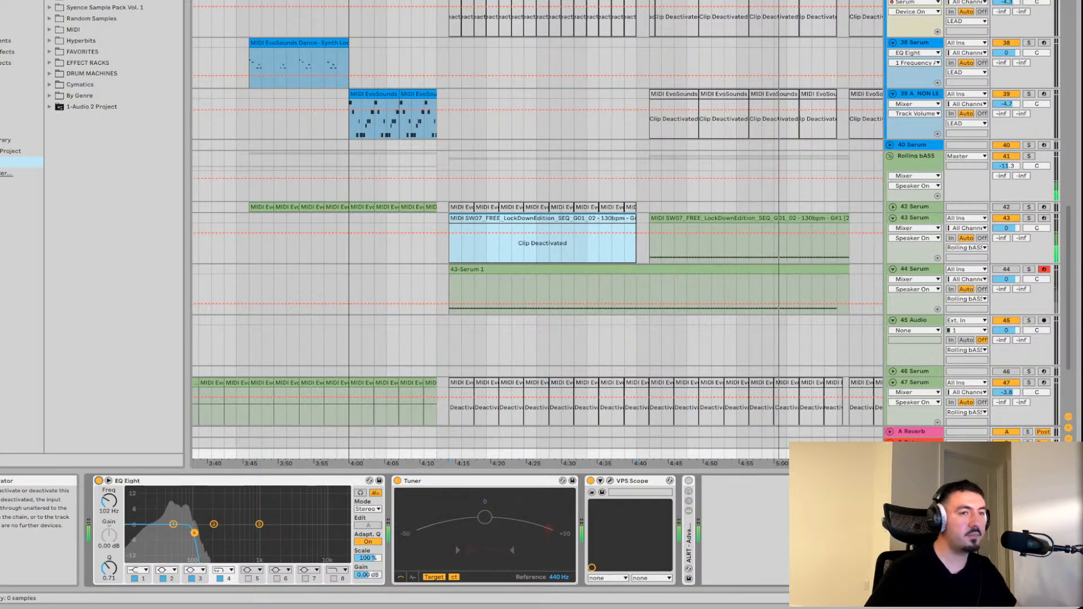
left_click(99, 480)
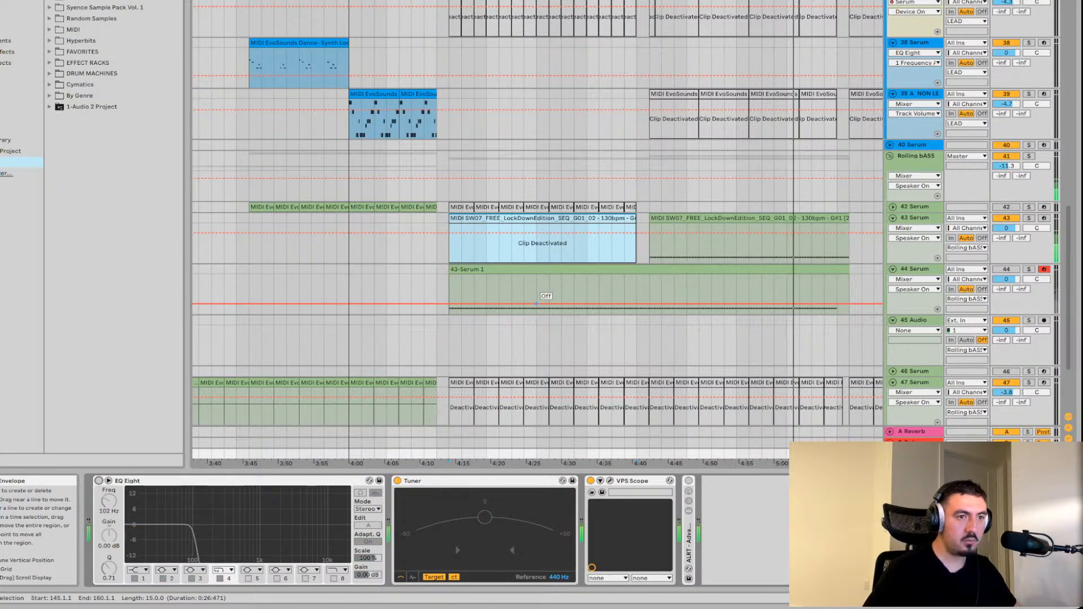
scroll(734, 237, "right", 3)
scroll(734, 237, "up", 1)
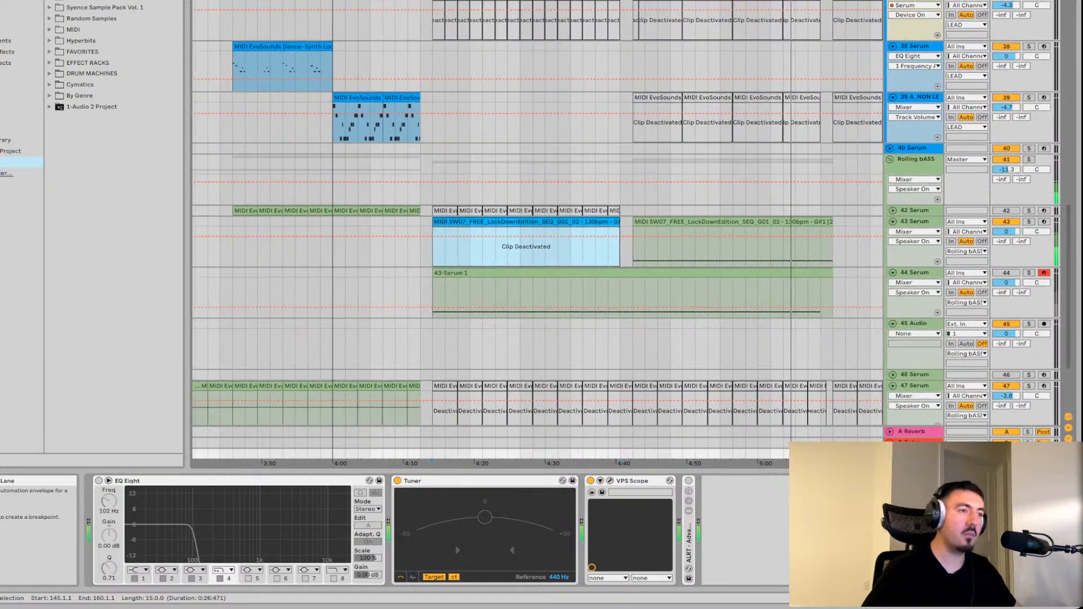
scroll(734, 237, "right", 1)
scroll(734, 237, "up", 1)
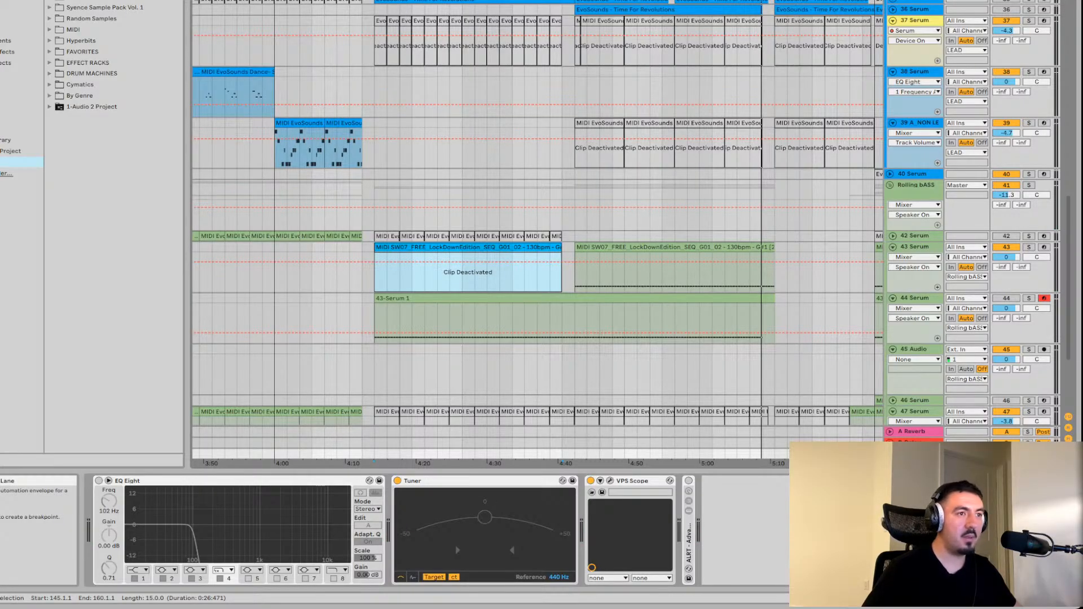
Play from bar 161 and review the lead tracks there, then fold the LEAD group
left_click(575, 204)
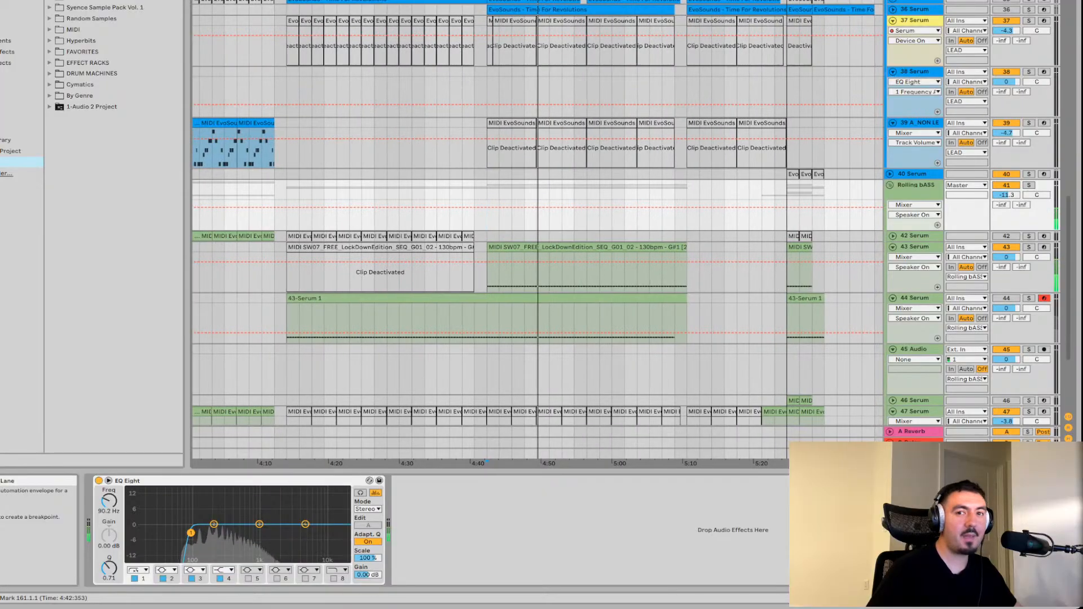
scroll(536, 226, "up", 3)
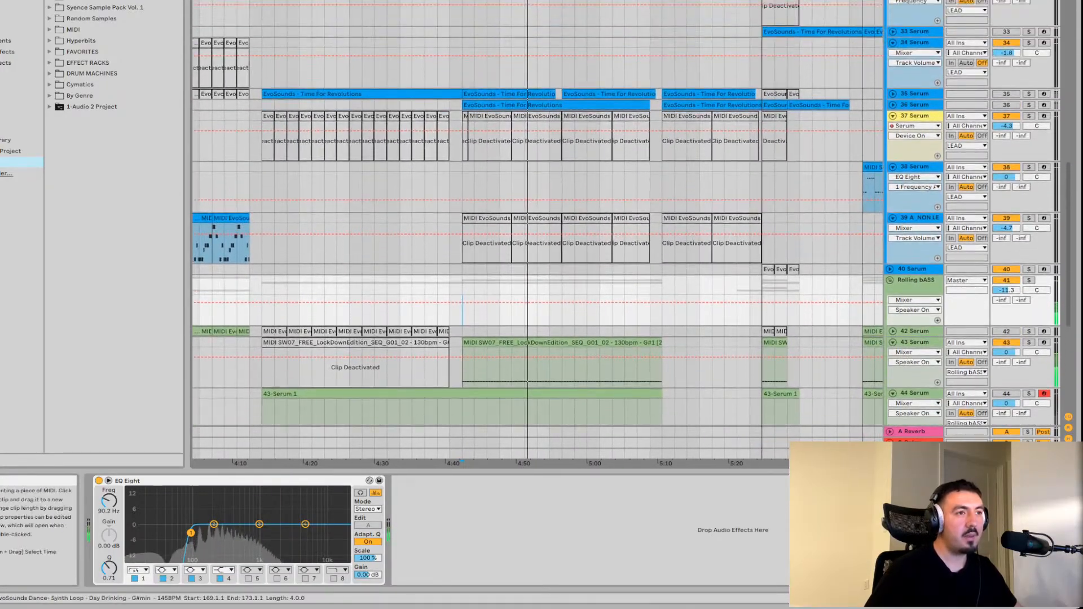
scroll(537, 225, "up", 6)
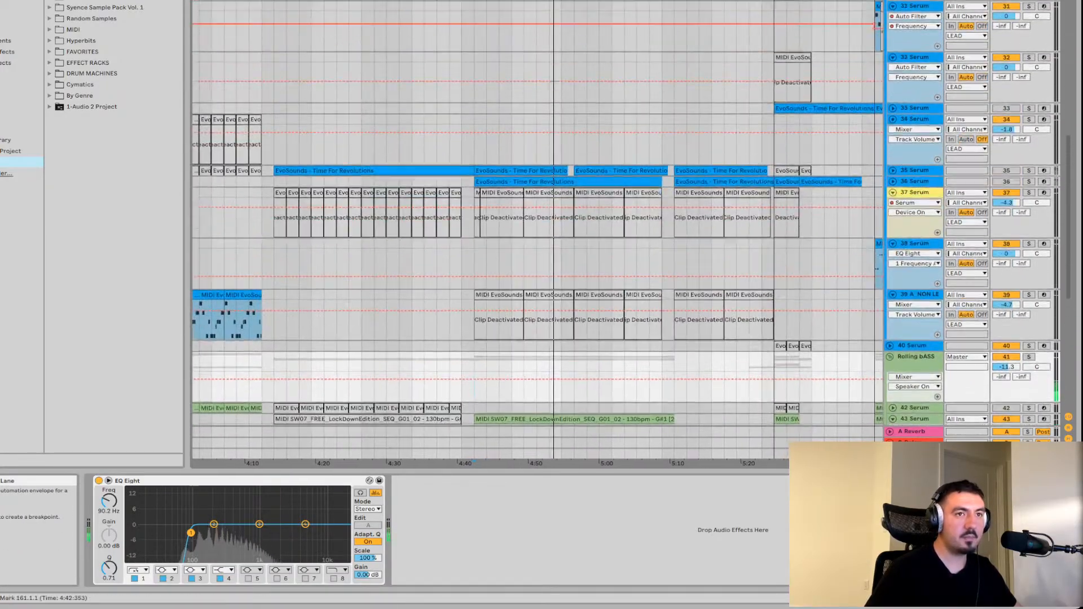
scroll(536, 226, "up", 9)
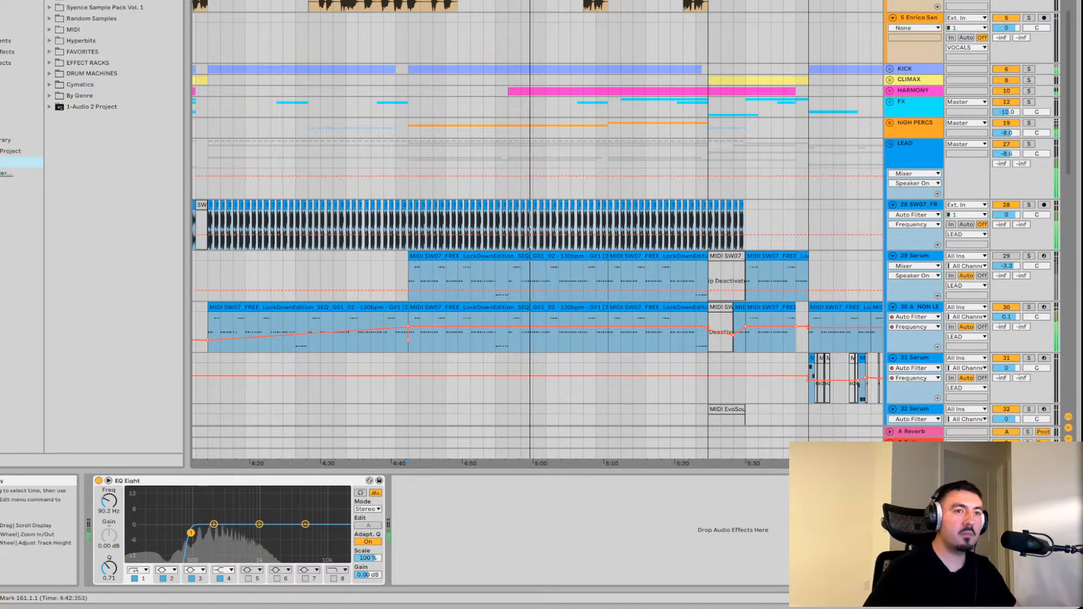
left_click(890, 143)
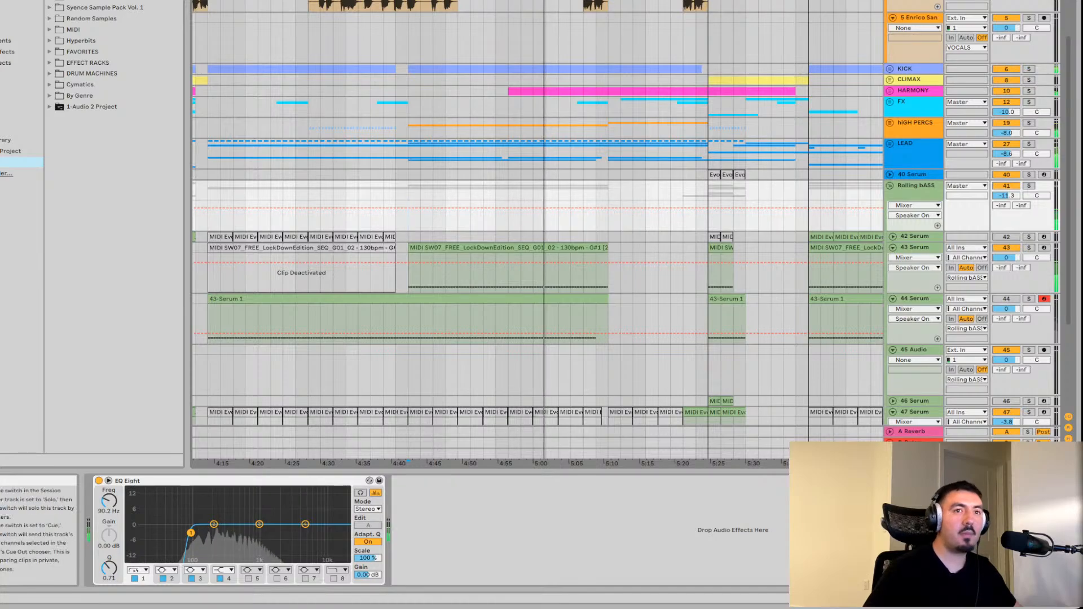
Solo the HARMONY group to hear it alone, then unsolo it and listen to the full mix from bar 169
left_click(1029, 90)
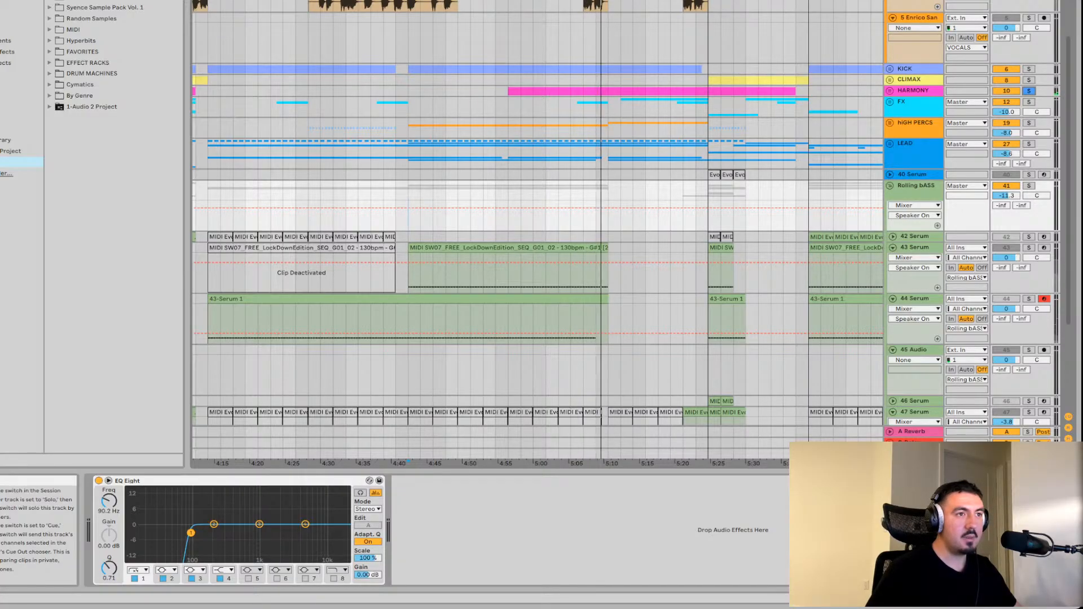
left_click(1029, 90)
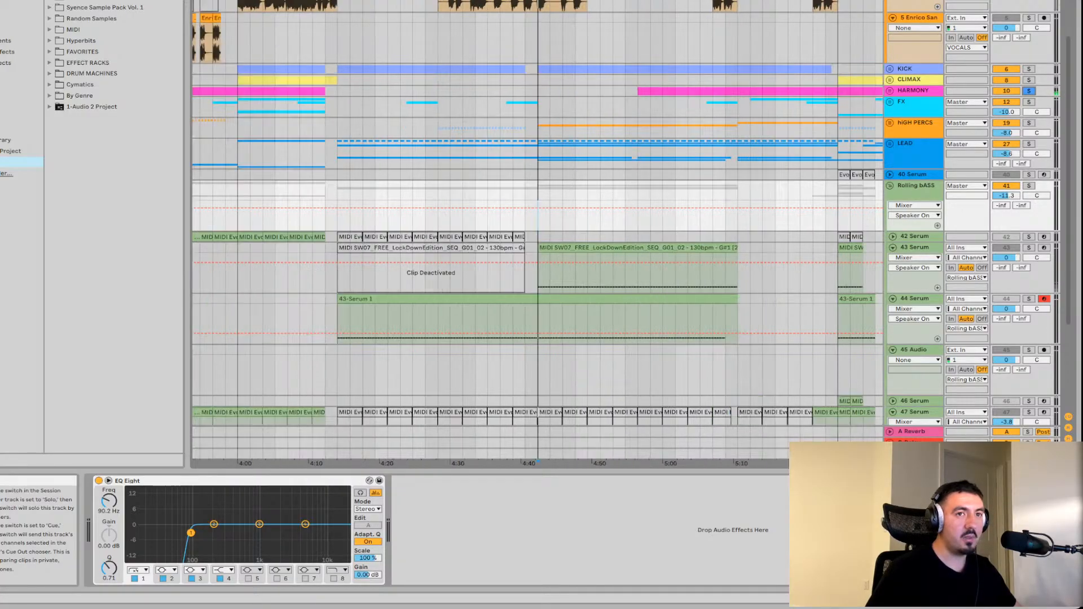
key("space")
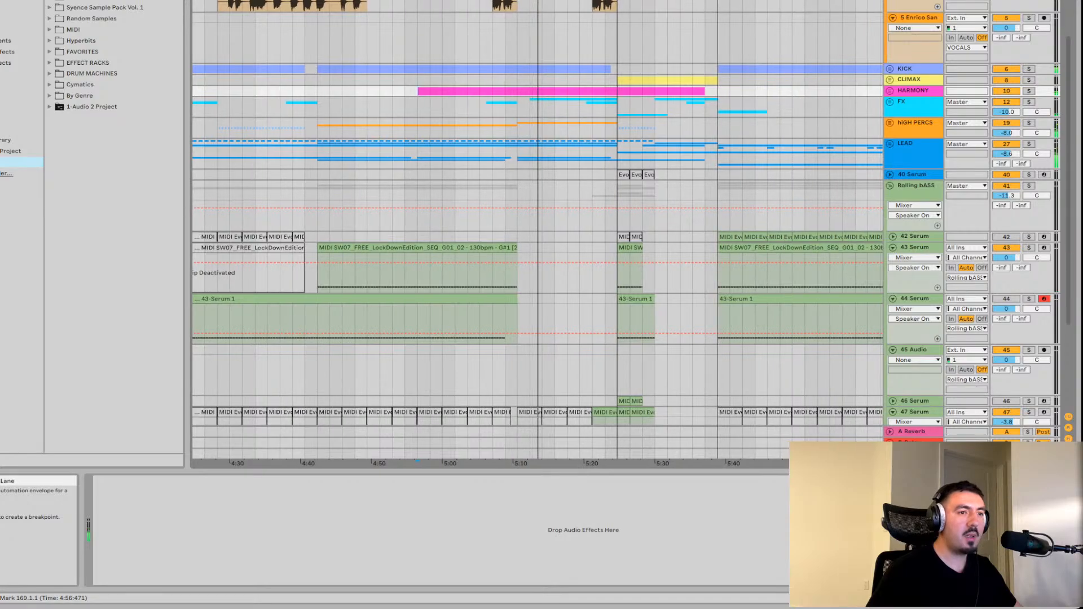
Listen around bar 177 and check the rolling bass tracks where the 43 Serum clip from bar 161 ends
scroll(536, 254, "down", 5)
scroll(536, 254, "left", 2)
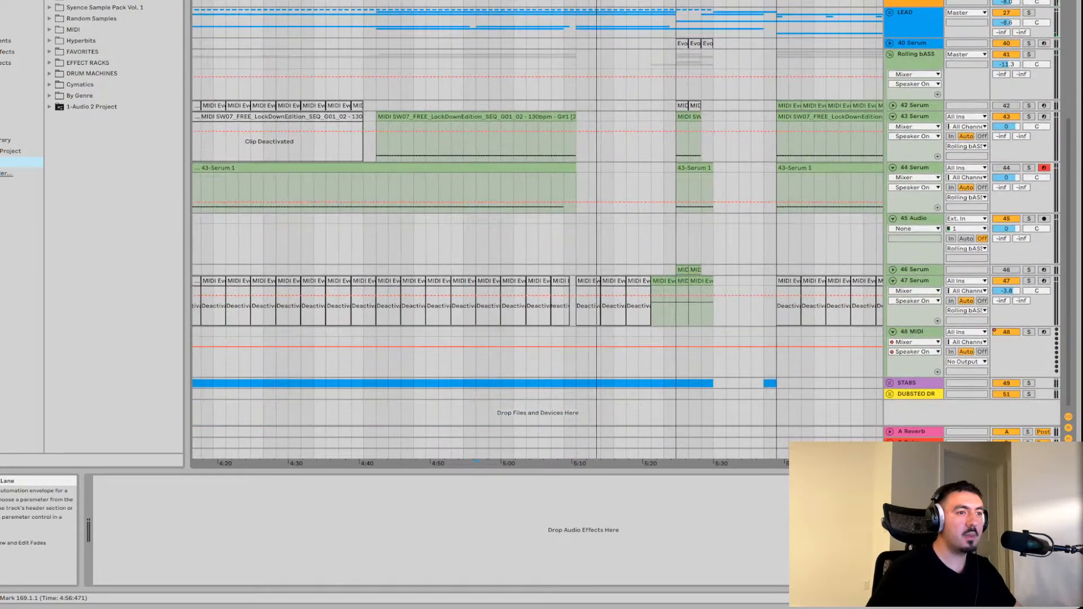
scroll(536, 254, "up", 1)
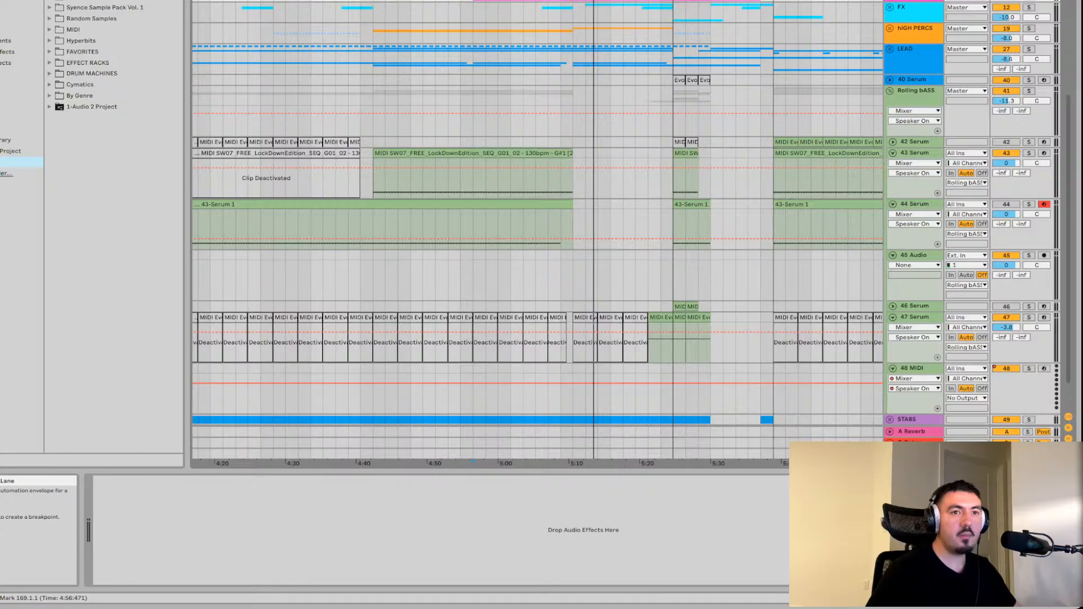
left_click(473, 172)
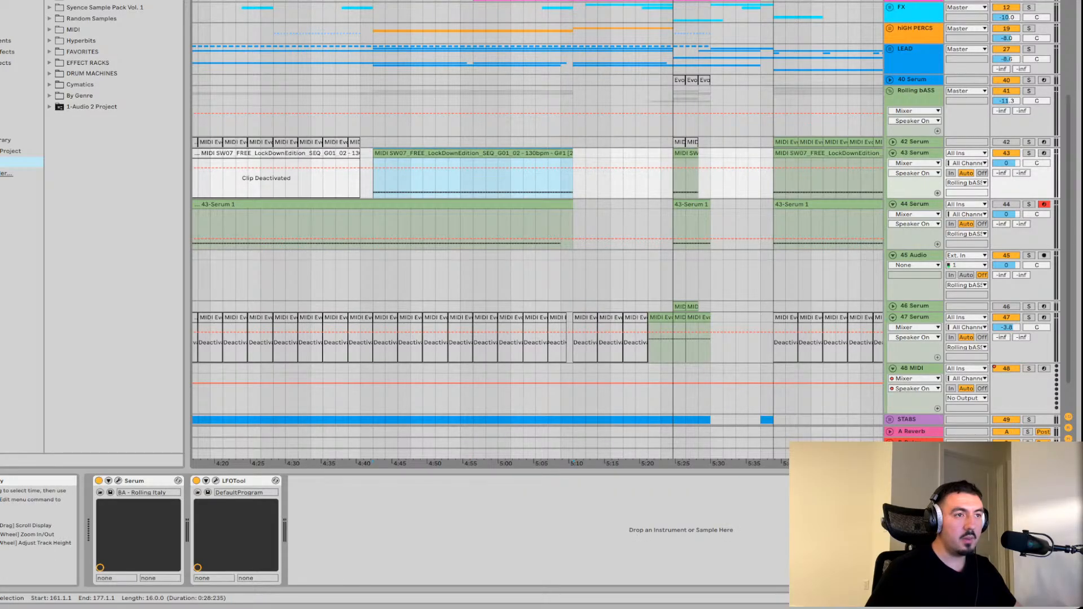
scroll(750, 463, "up", 4)
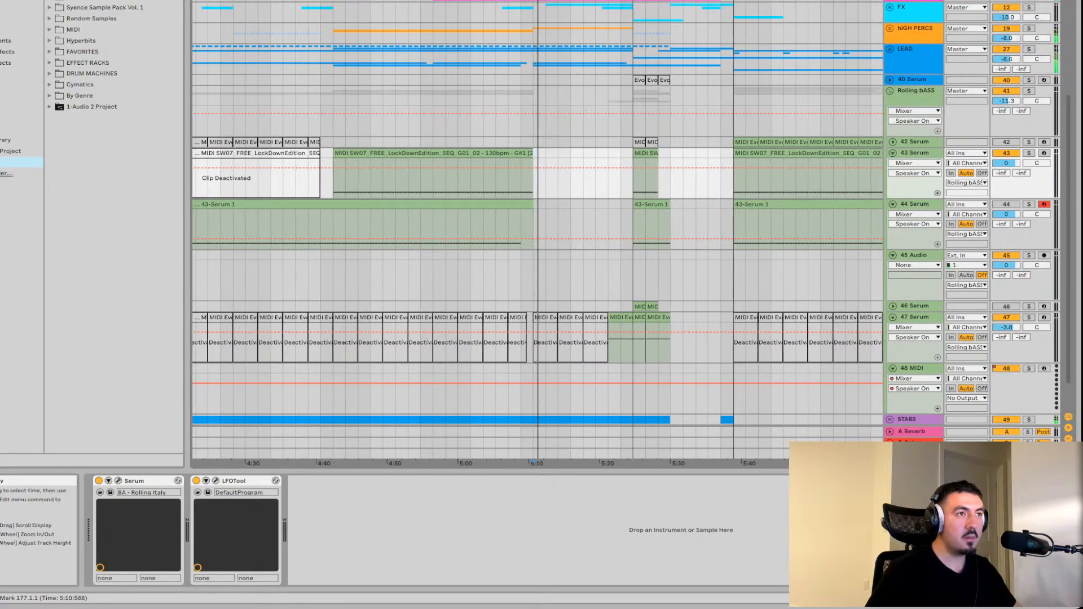
left_click(474, 153)
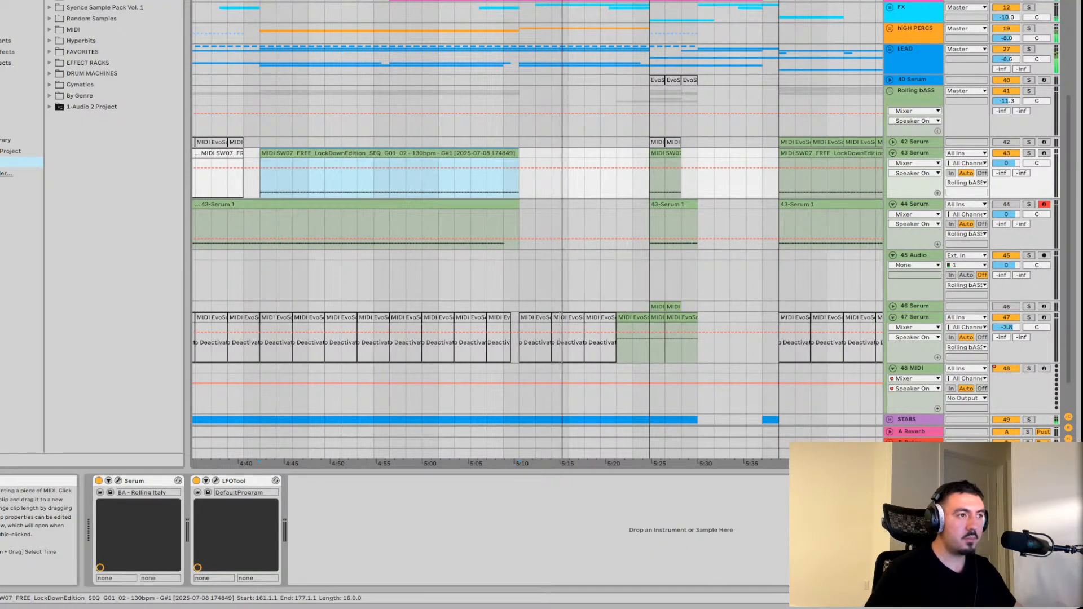
scroll(259, 170, "up", 2)
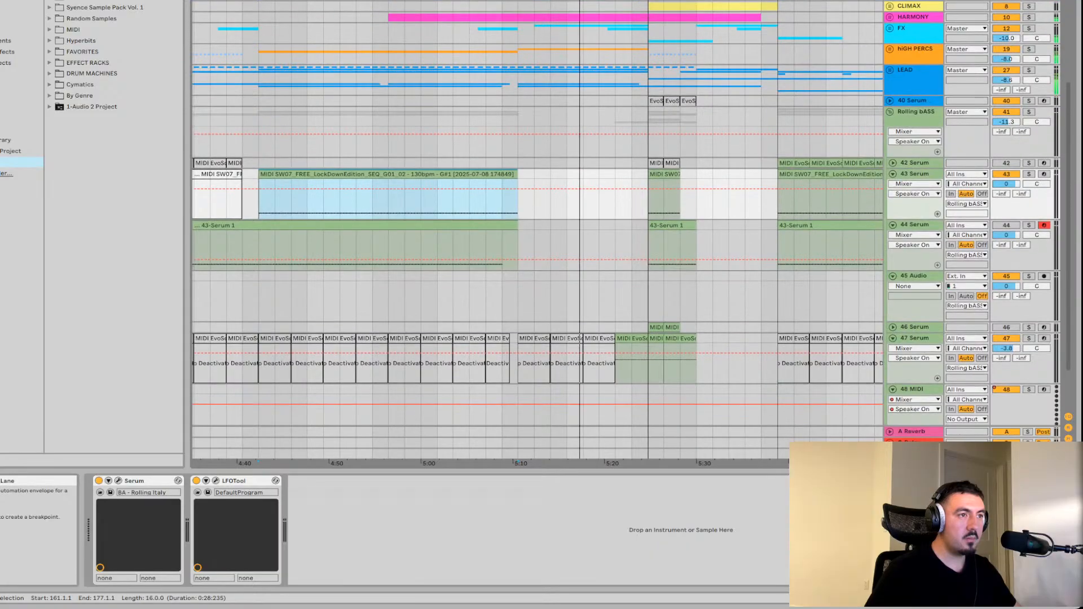
left_click(502, 141)
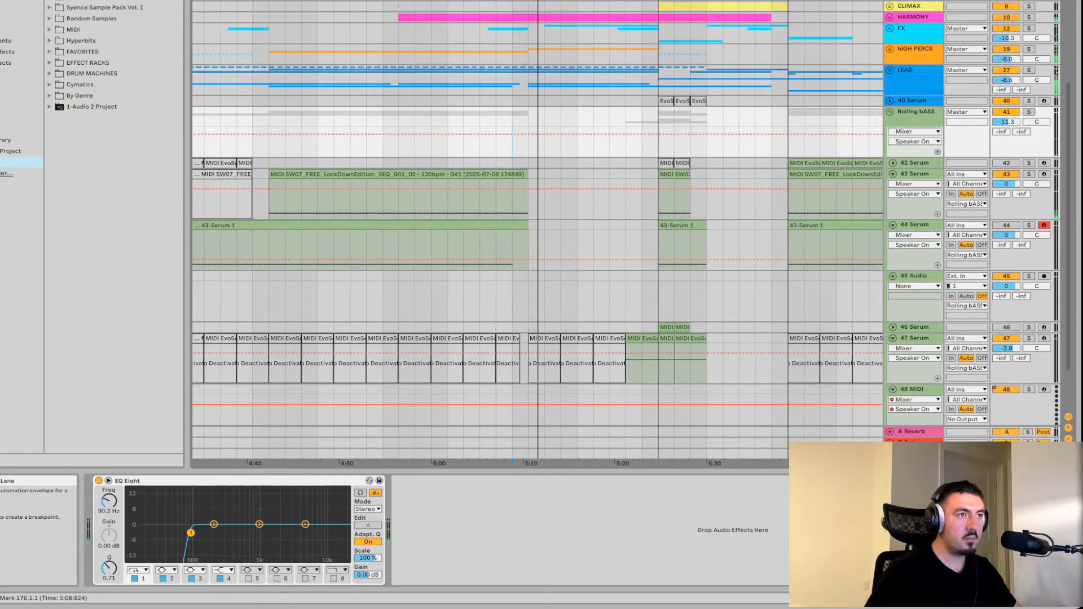
Try duplicating the whole 43 Serum clip from bars 161 to 177 directly after itself, then undo it
left_click(390, 194)
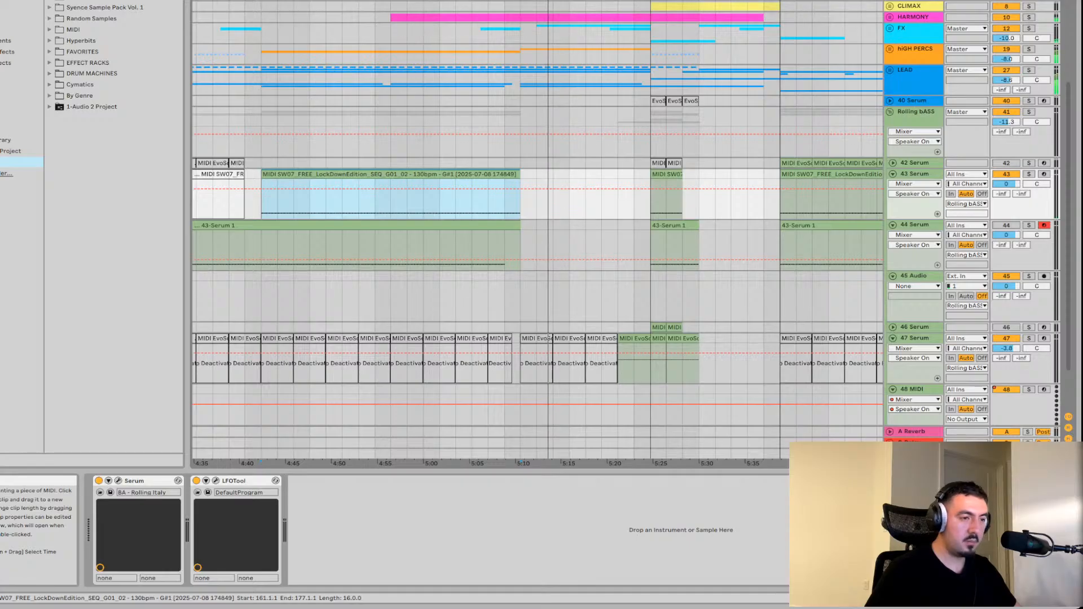
scroll(536, 226, "down", 2)
key("ctrl+d")
scroll(536, 226, "up", 2)
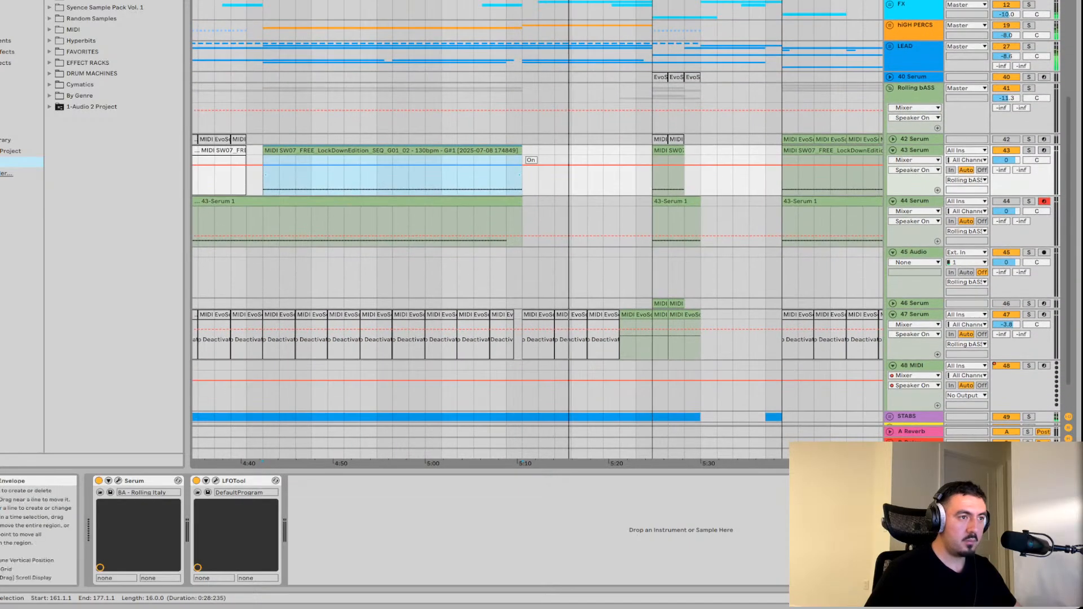
key("ctrl+z")
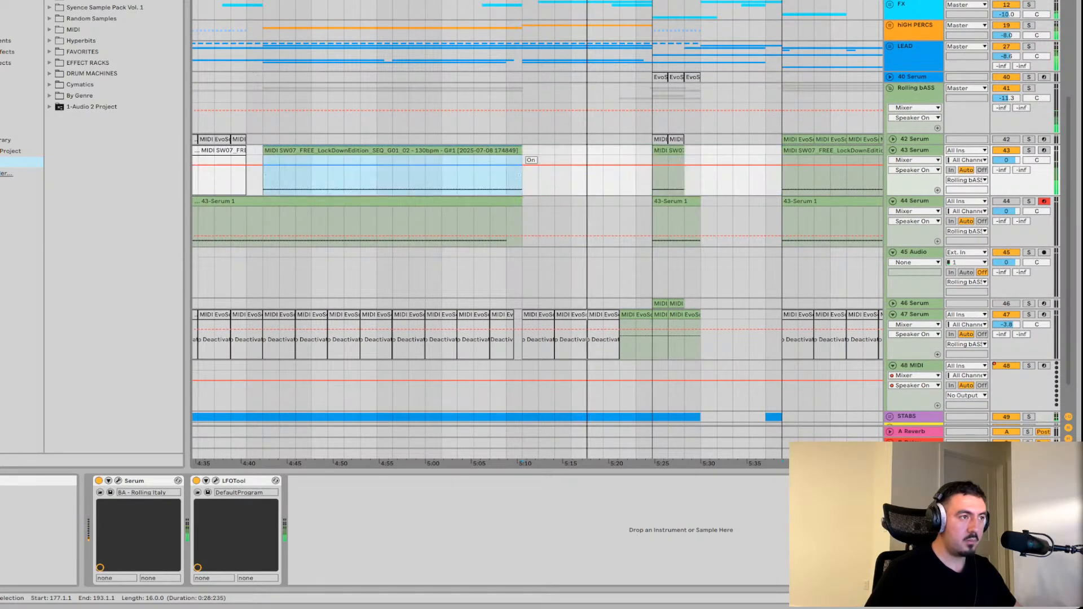
Duplicate a seven-bar portion of the 43 Serum clip into bars 177 to 184 and play it from bar 177
left_click_drag(377, 175, 263, 175)
key("ctrl+d")
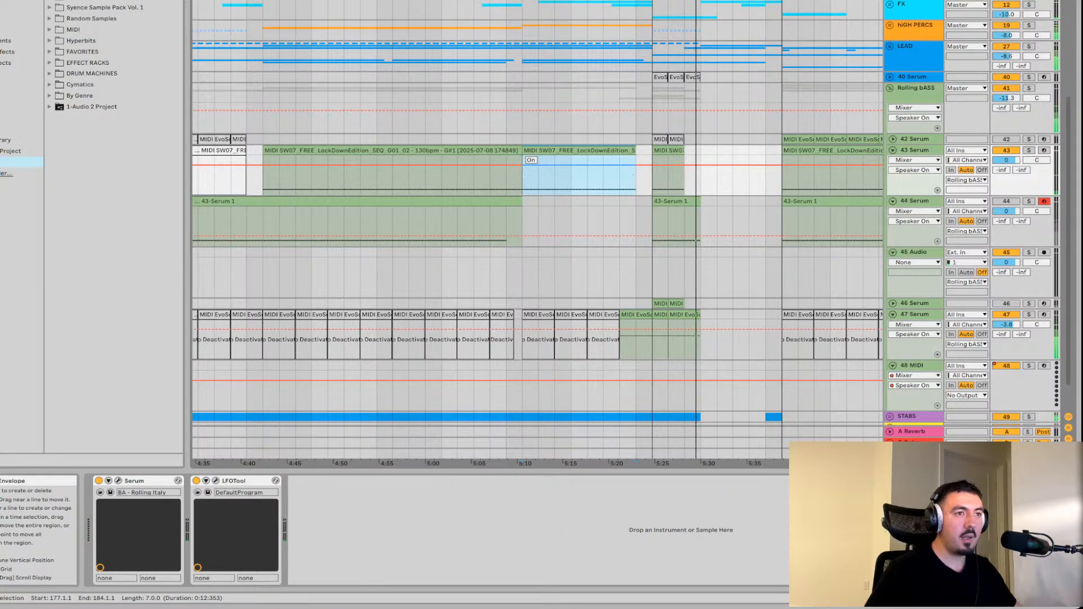
key("space")
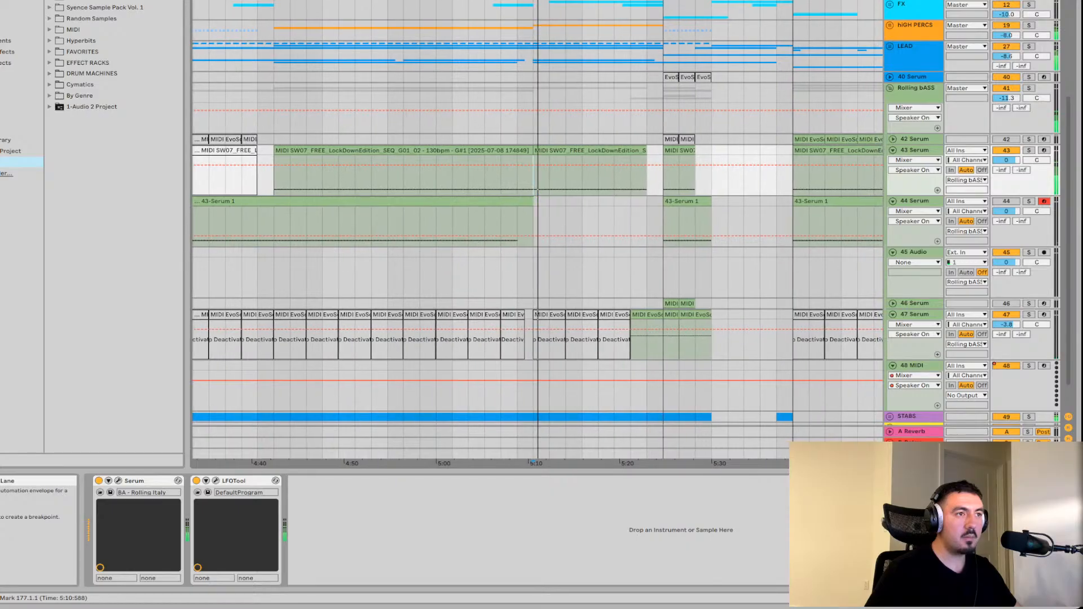
scroll(536, 226, "up", 1)
scroll(536, 225, "right", 2)
key("space")
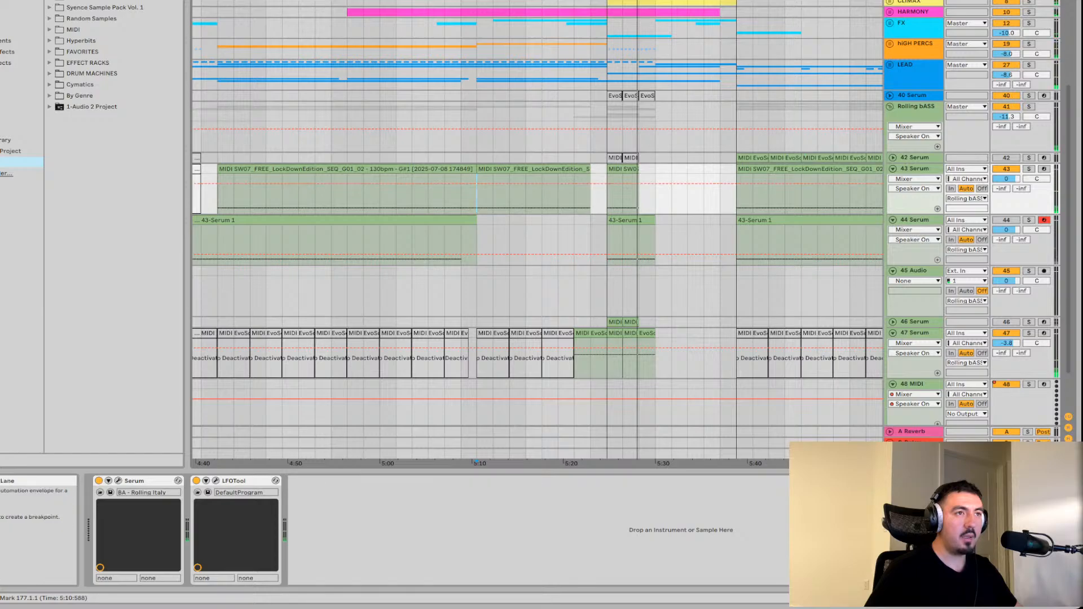
Listen from bar 185 into the section after bar 193 and check which groups and rolling bass clips play
key("space")
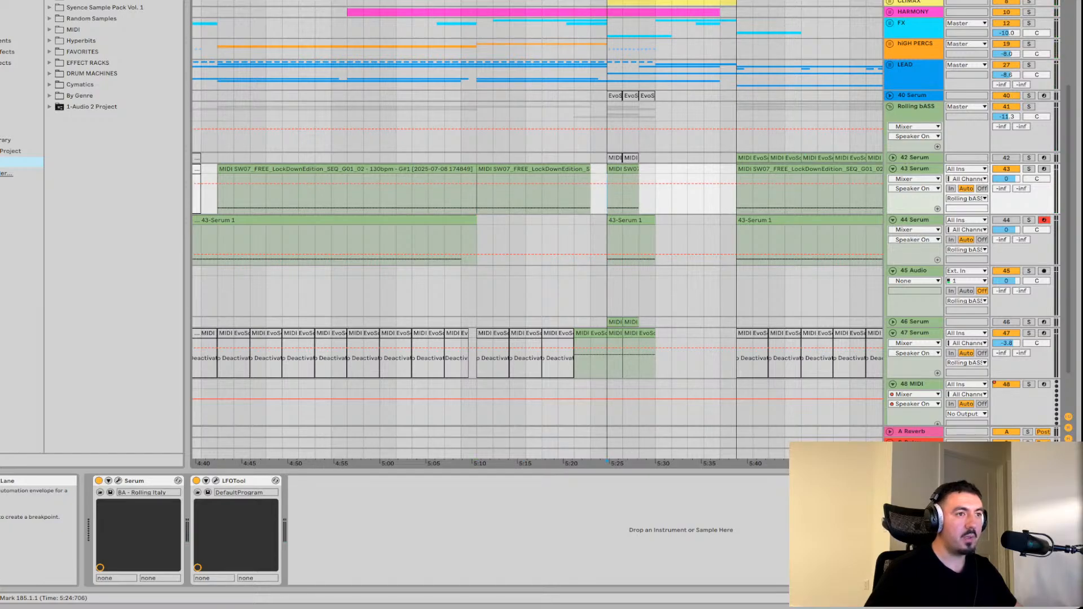
scroll(536, 226, "up", 3)
scroll(609, 207, "up", 1)
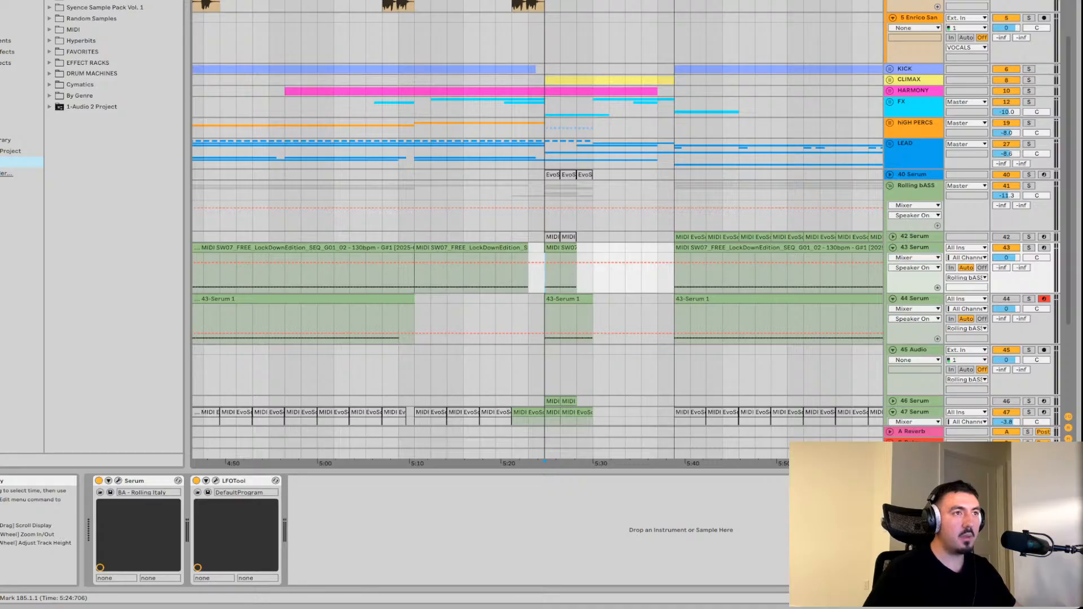
scroll(536, 225, "up", 1)
scroll(536, 226, "right", 1)
scroll(536, 226, "up", 1)
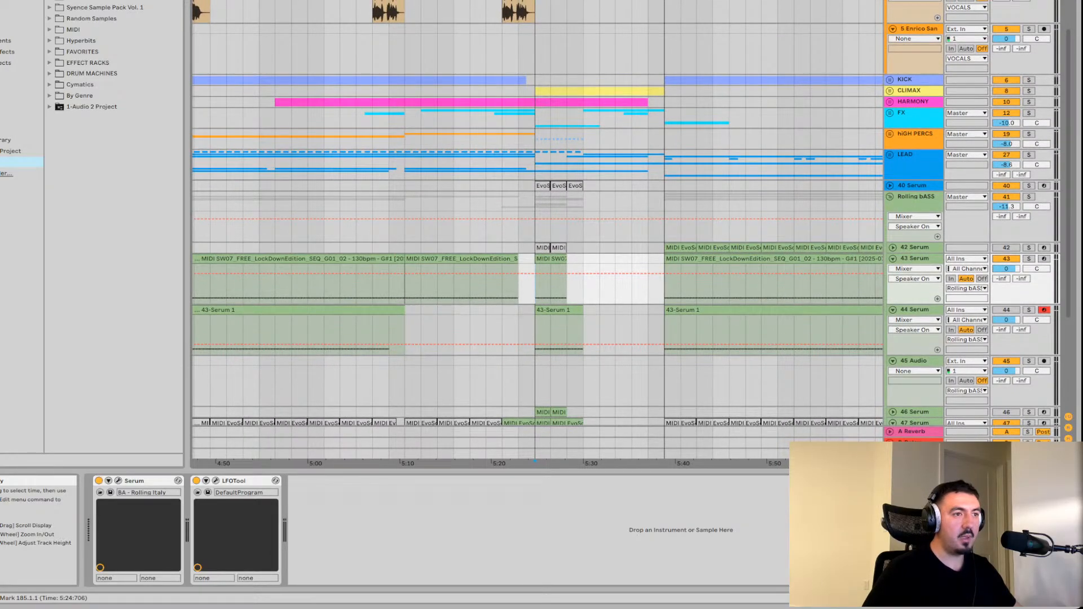
scroll(536, 226, "down", 1)
scroll(536, 226, "right", 1)
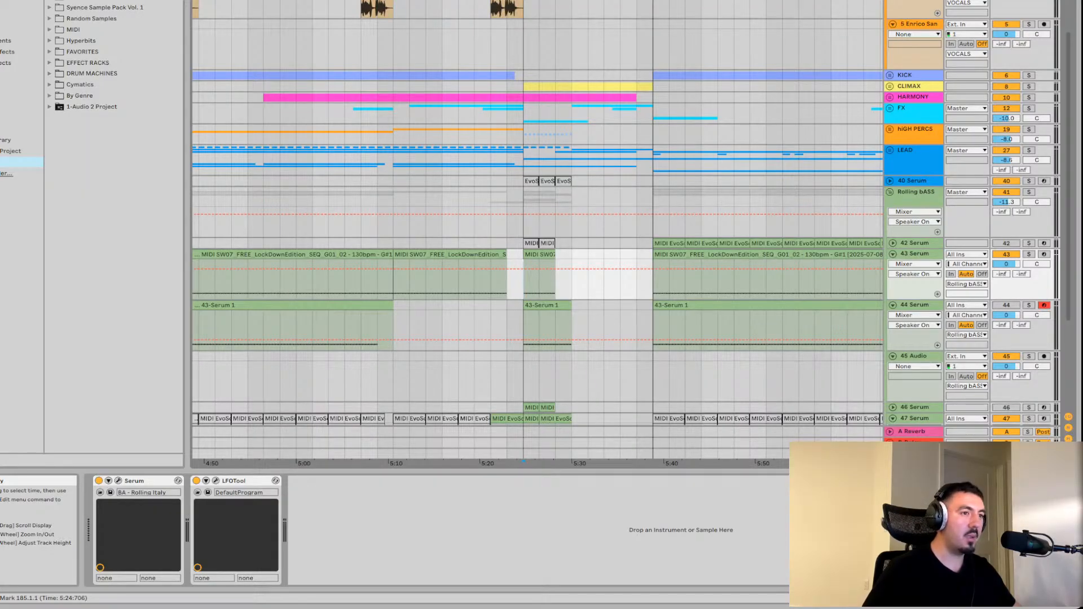
scroll(536, 226, "right", 3)
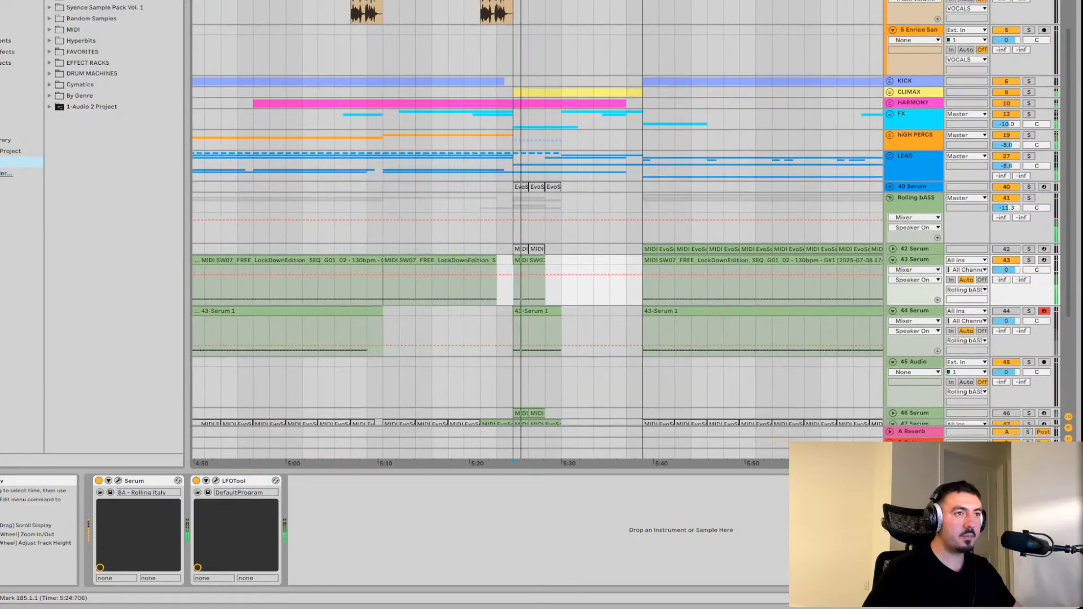
scroll(536, 226, "up", 2)
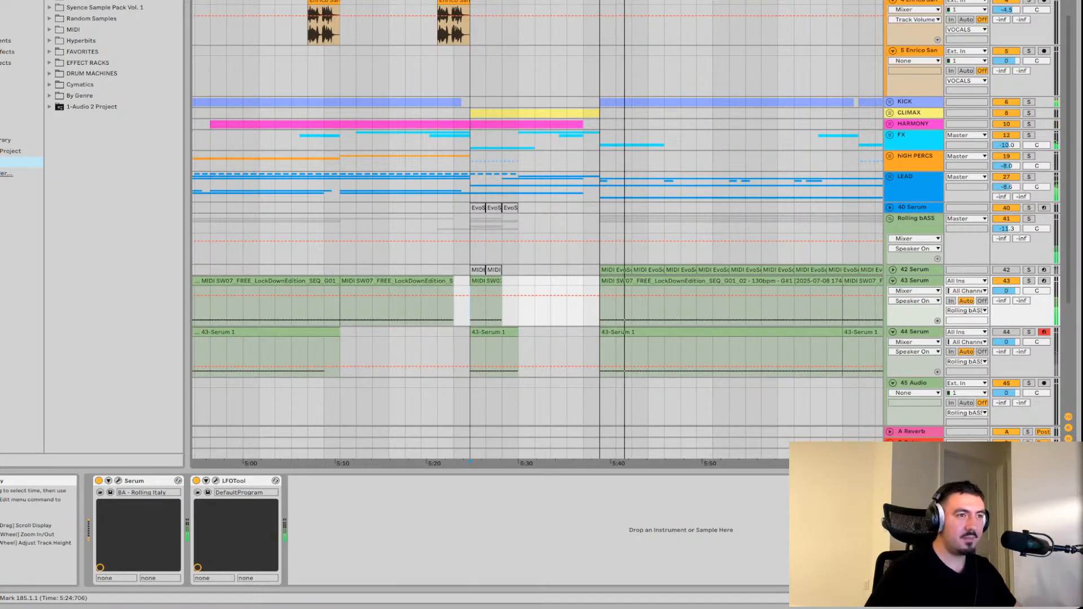
Replay the section from bar 193 several times to judge the rolling bass and lead tracks
left_click(600, 229)
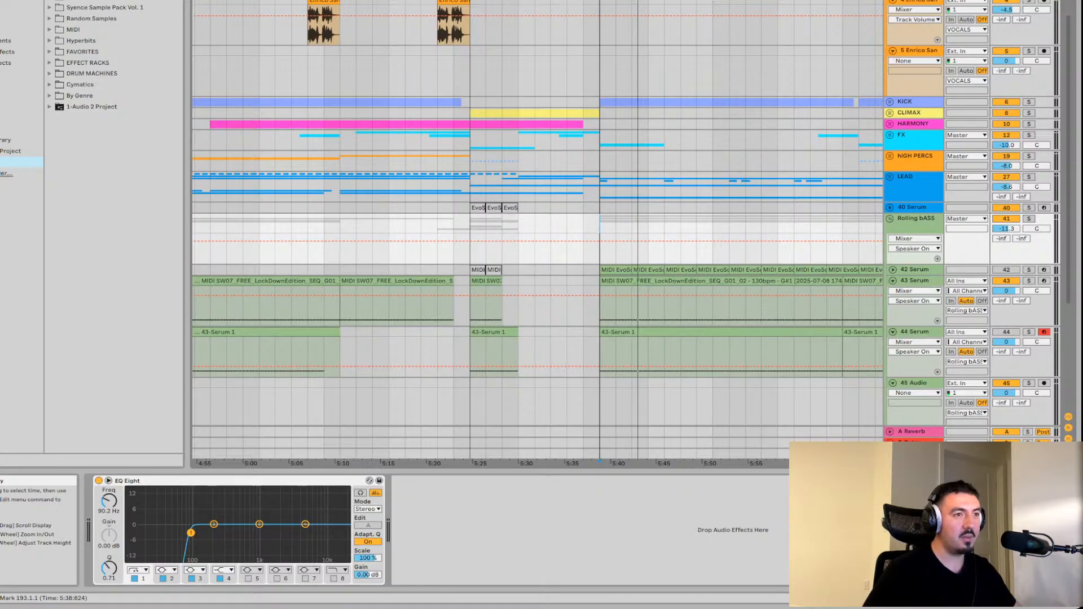
key("space")
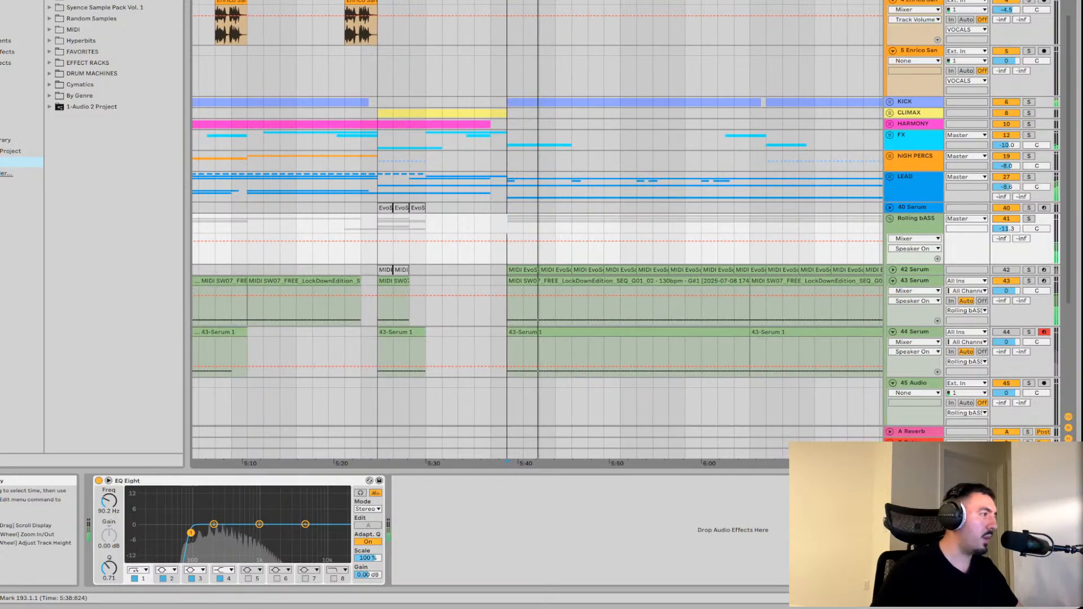
key("space")
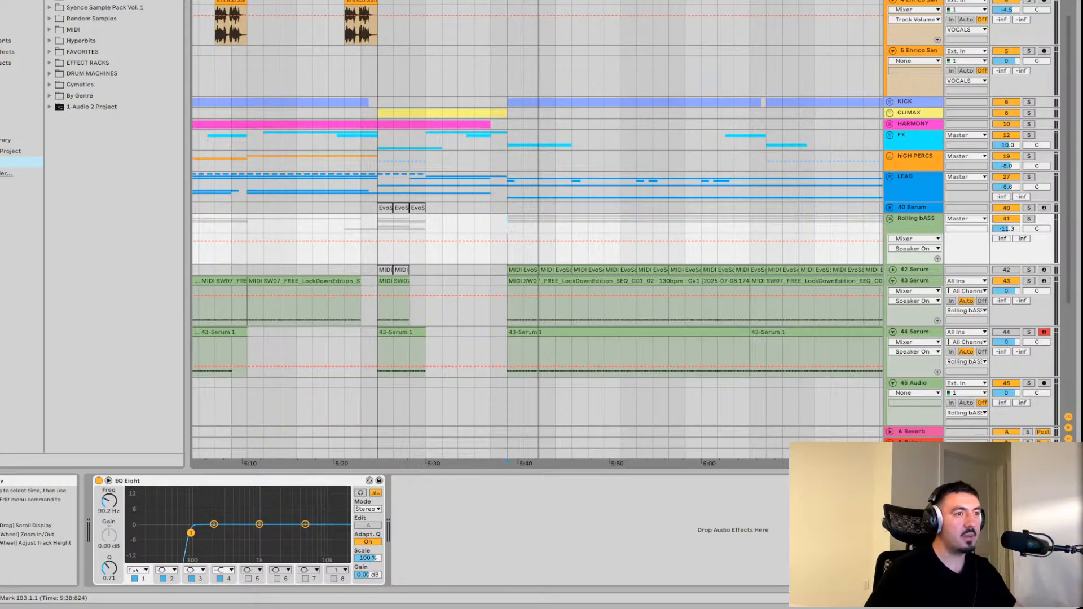
key("space")
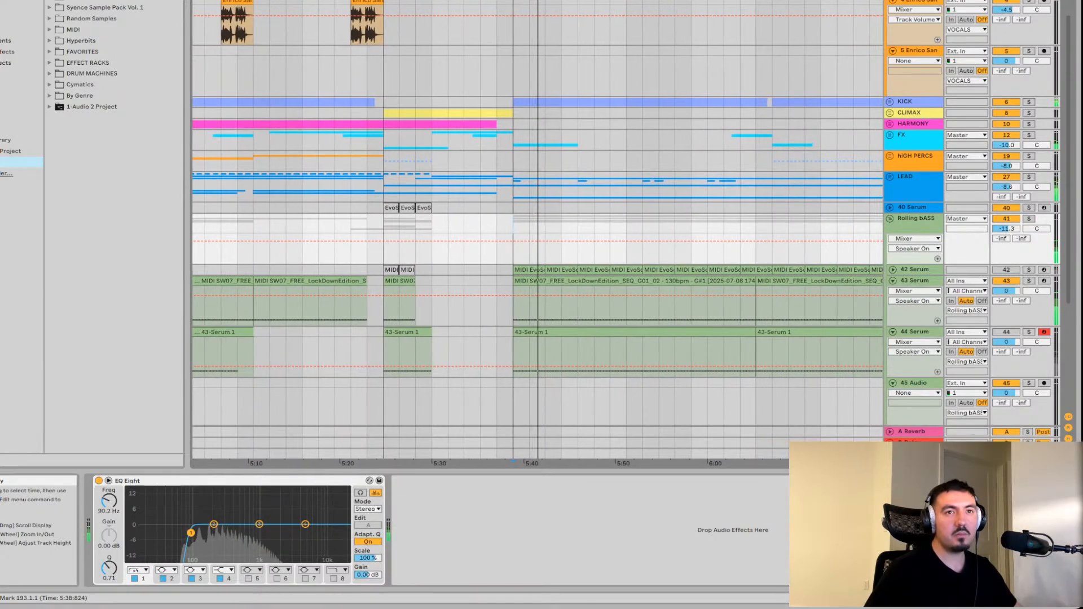
key("space")
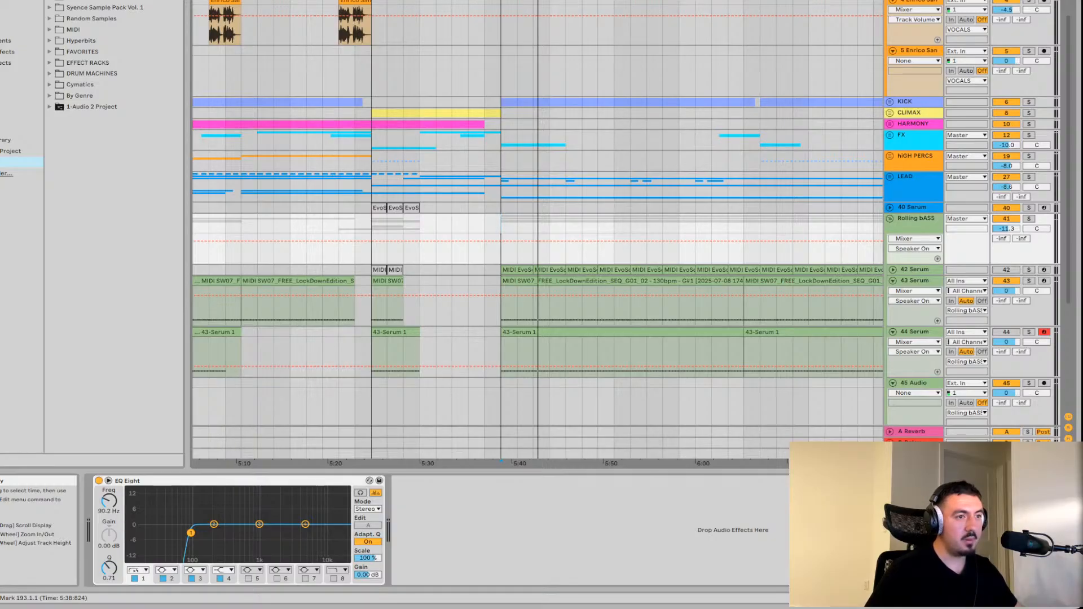
key("space")
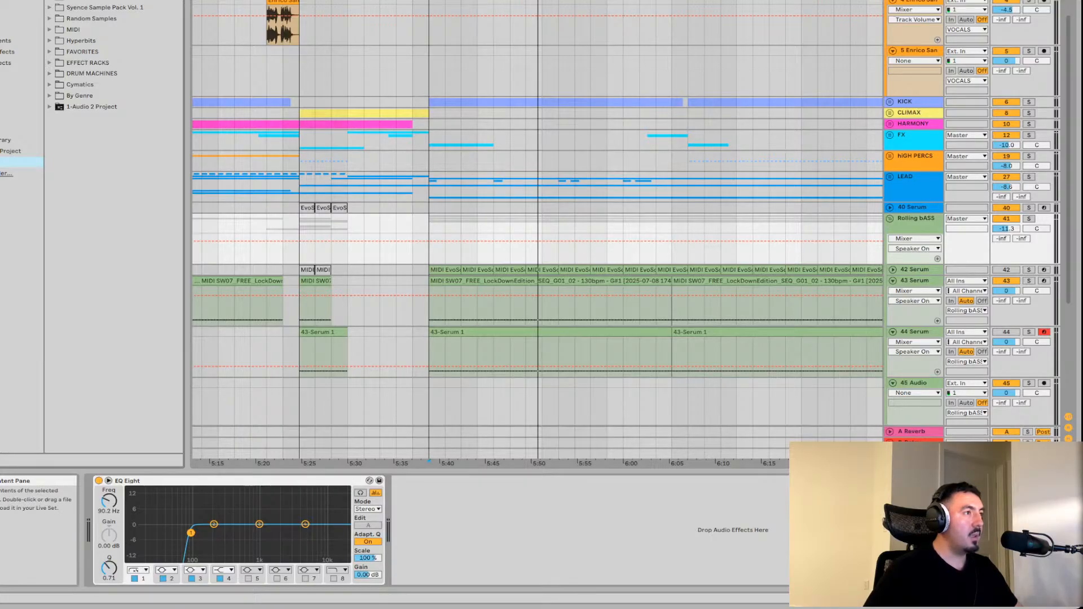
Open the Top Loops folder in By Genre > Euro Dance > EvoSounds Papi Trance Vol 2 > Drum Loops and select its first loop
left_click(79, 96)
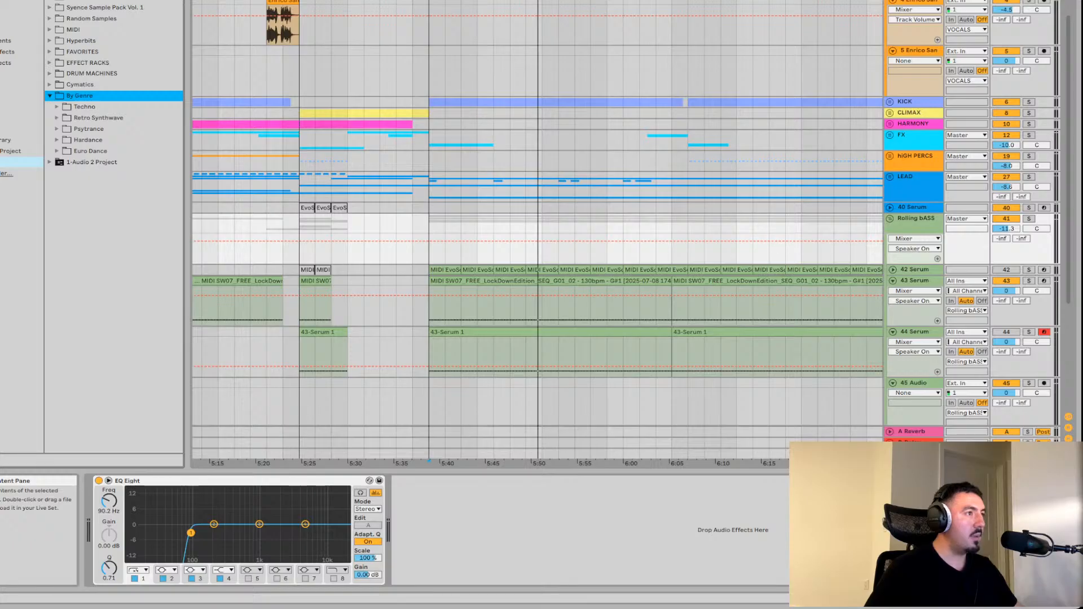
left_click(90, 151)
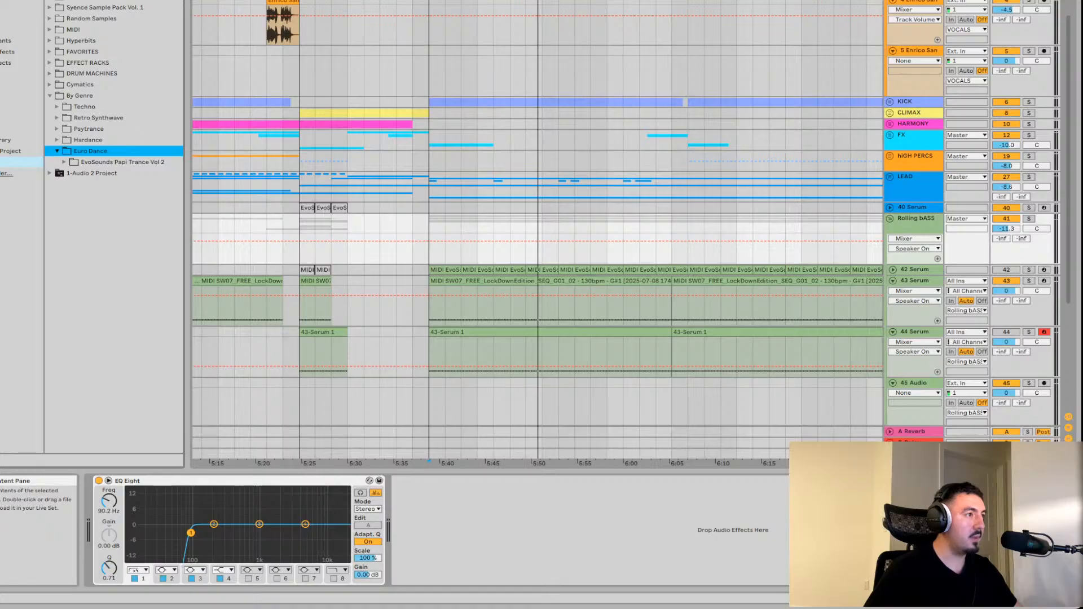
left_click(122, 162)
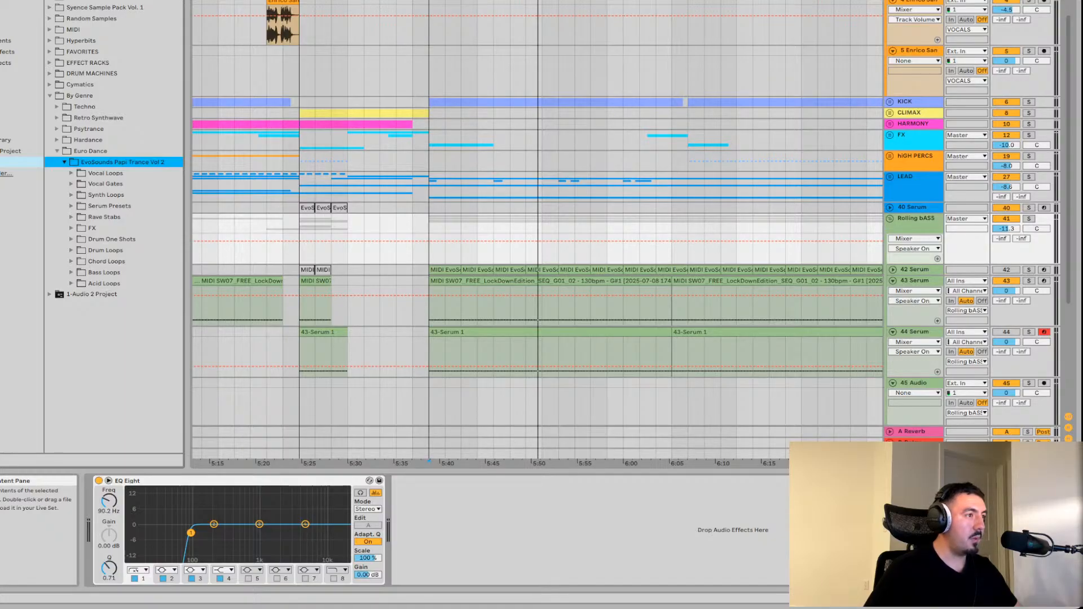
left_click(71, 250)
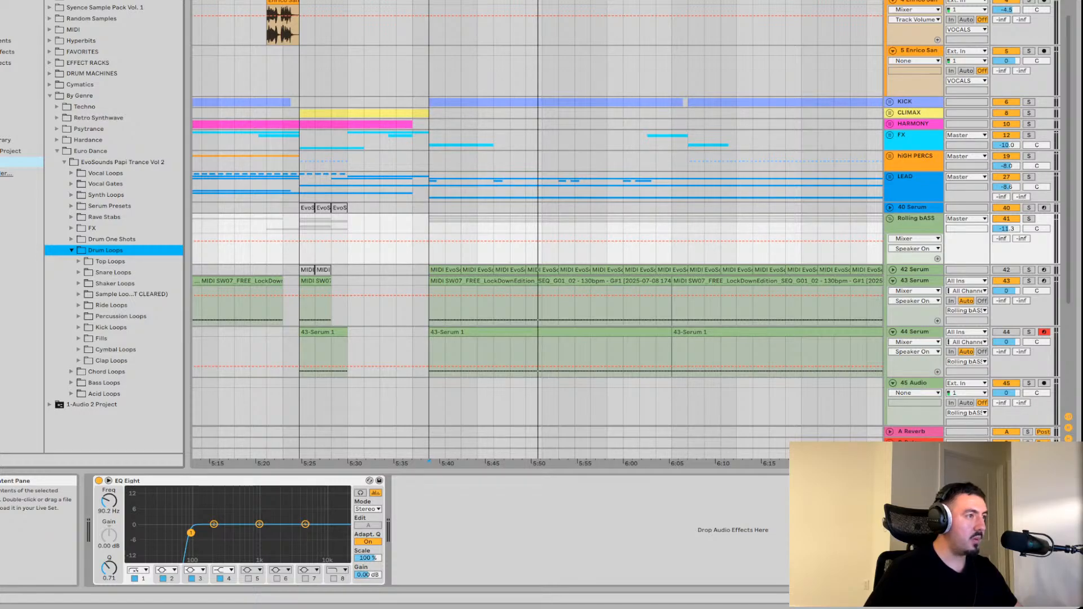
key("Down")
key("Right")
key("Down")
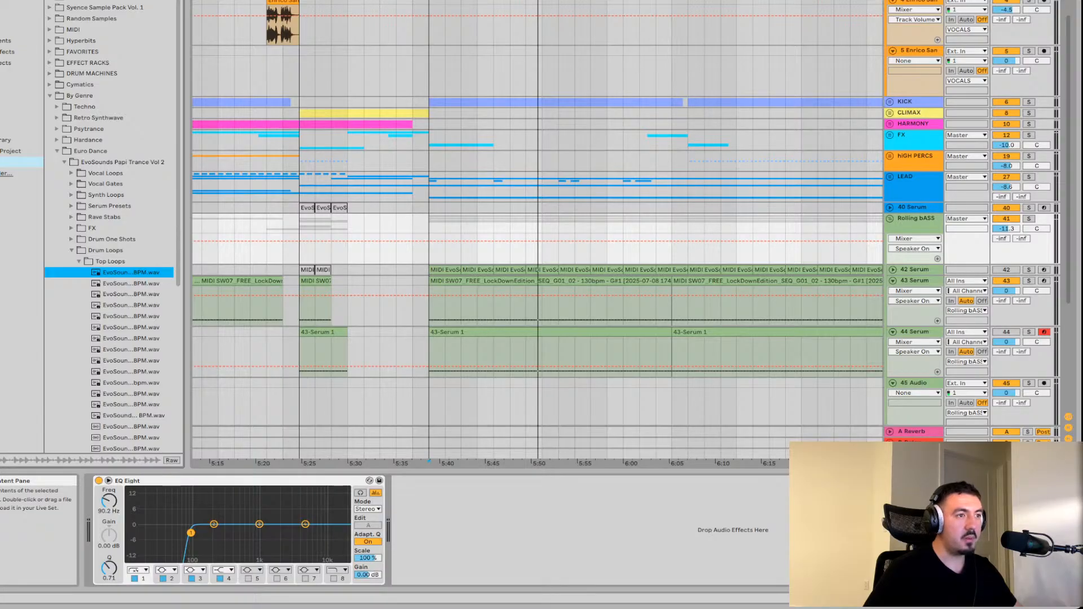
Set the playback start on the Rolling bASS track to 192.3.1 and play the arrangement into bar 193
key("space")
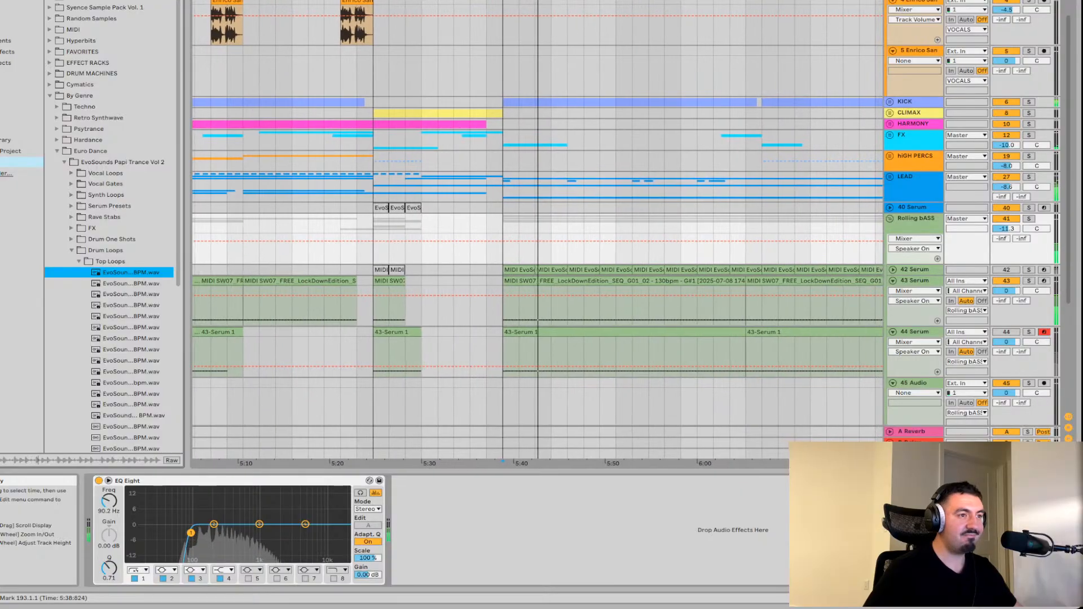
left_click(482, 226)
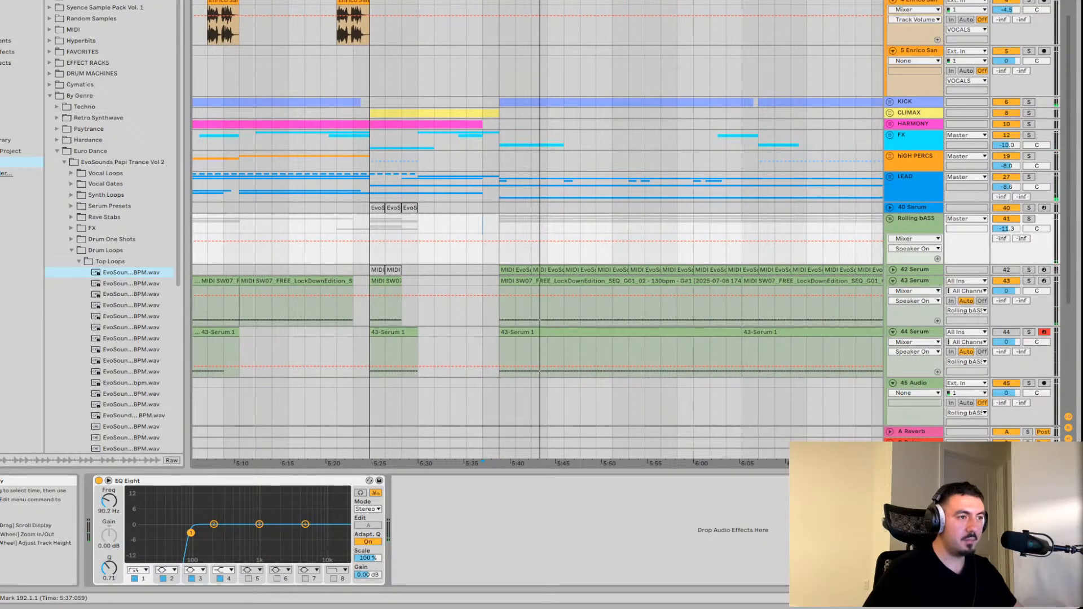
key("space")
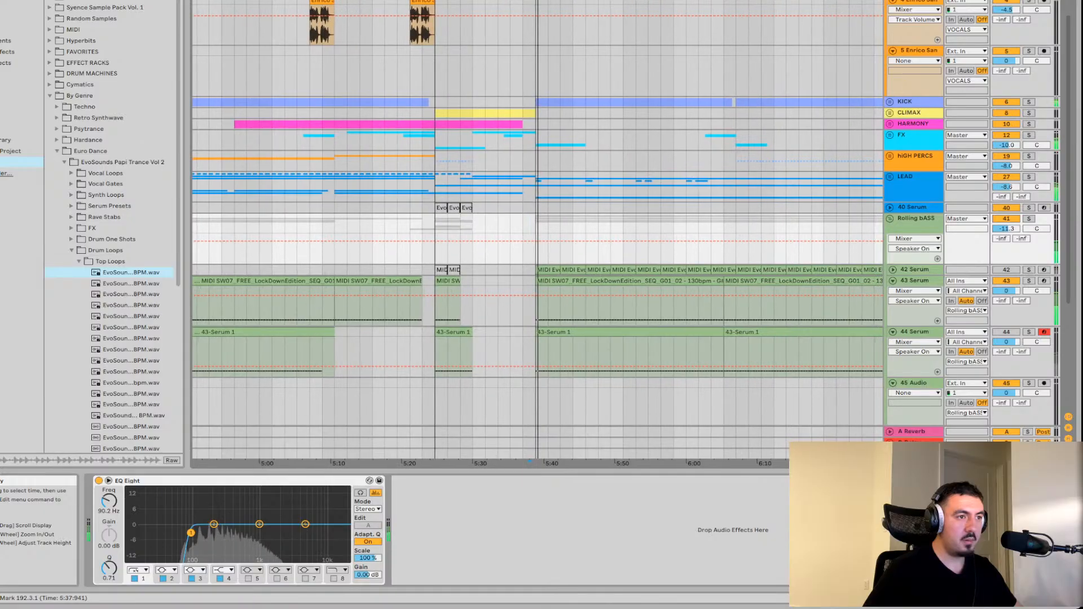
key("plus")
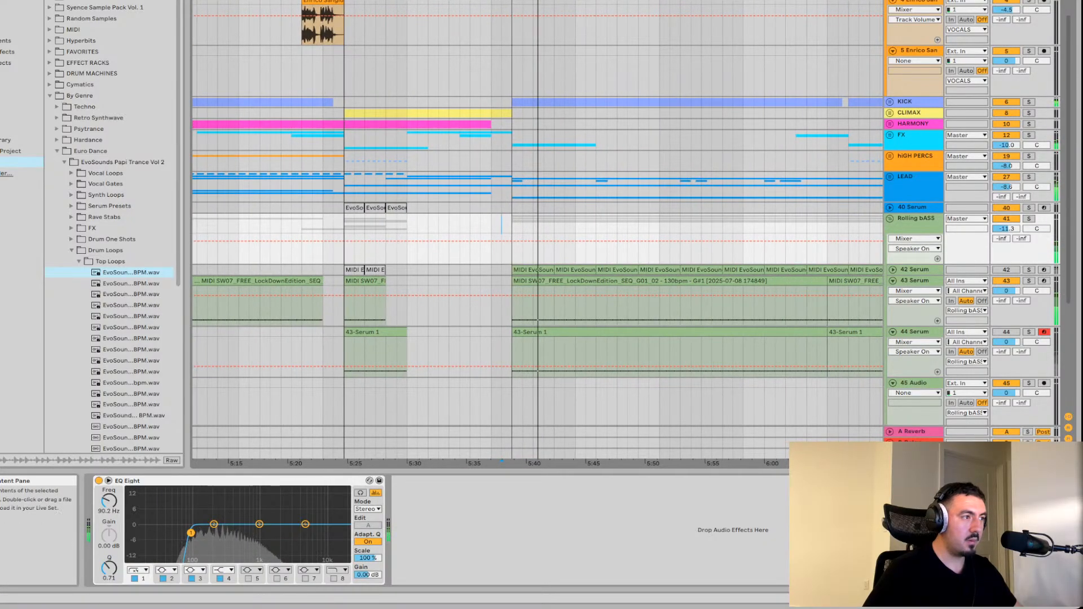
Audition the first top loop against the arrangement, replaying the section from just before bar 193
left_click(131, 273)
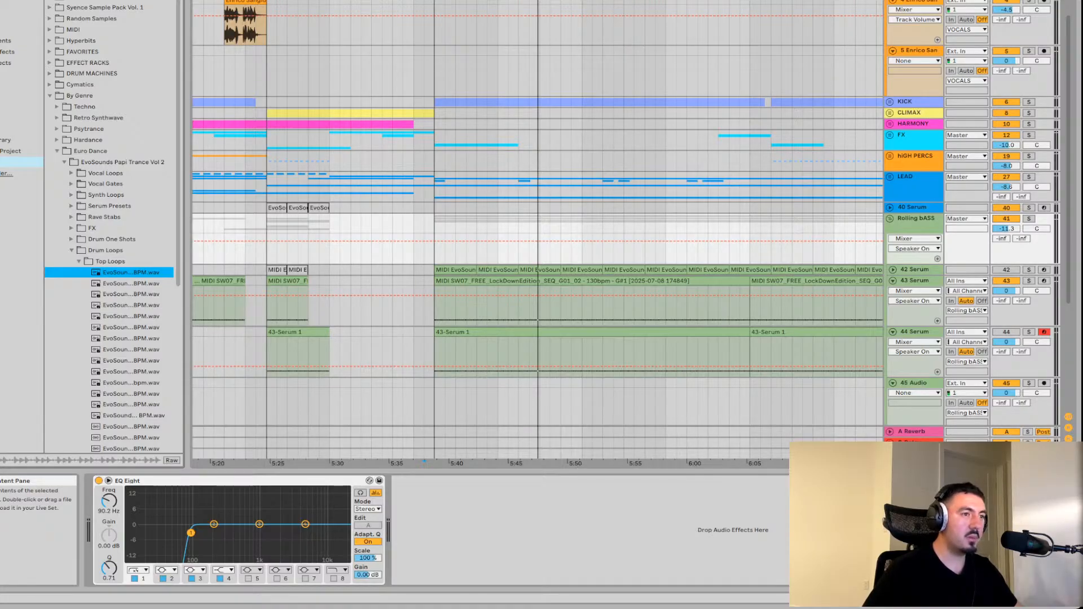
key("space")
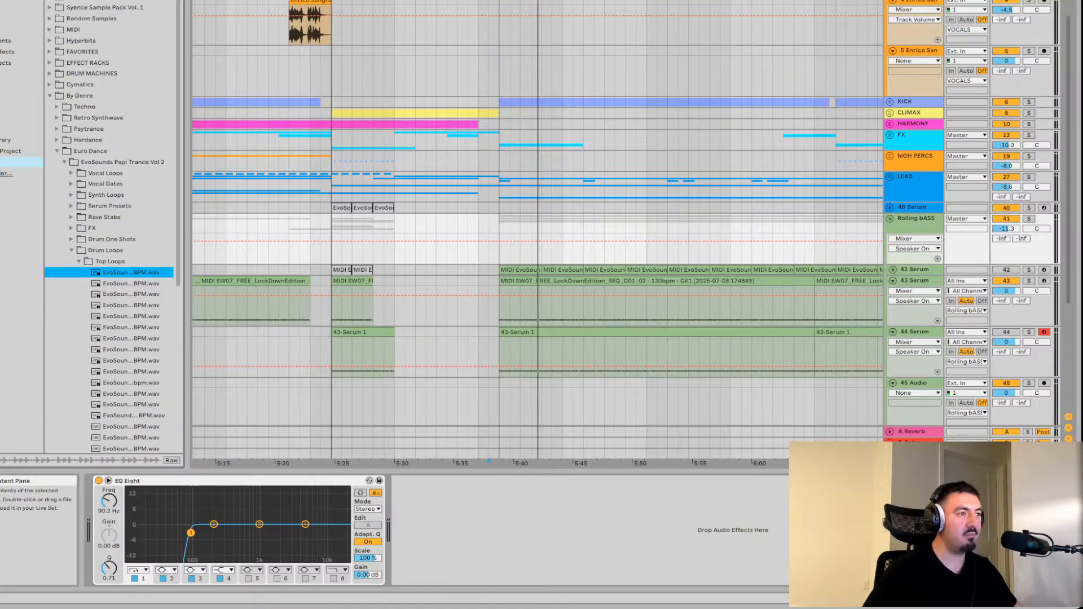
key("space")
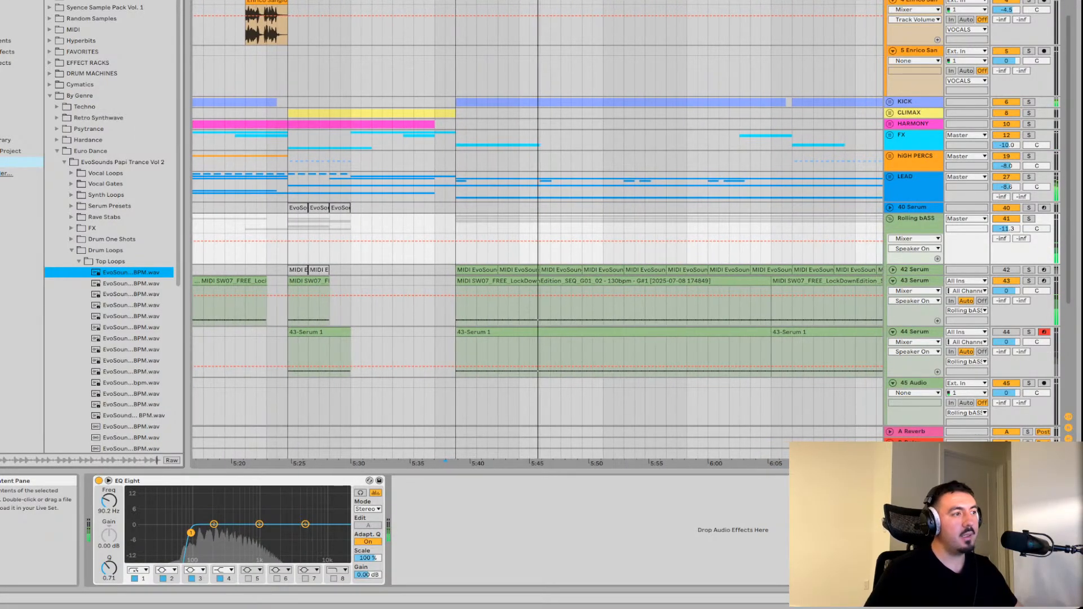
key("space")
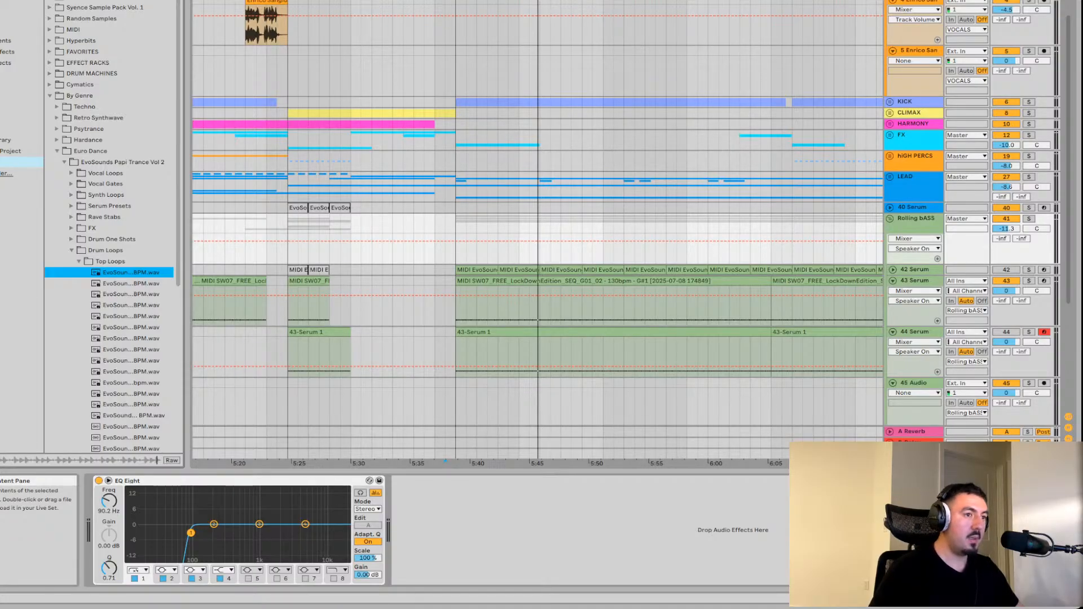
scroll(536, 237, "left", 3)
key("space")
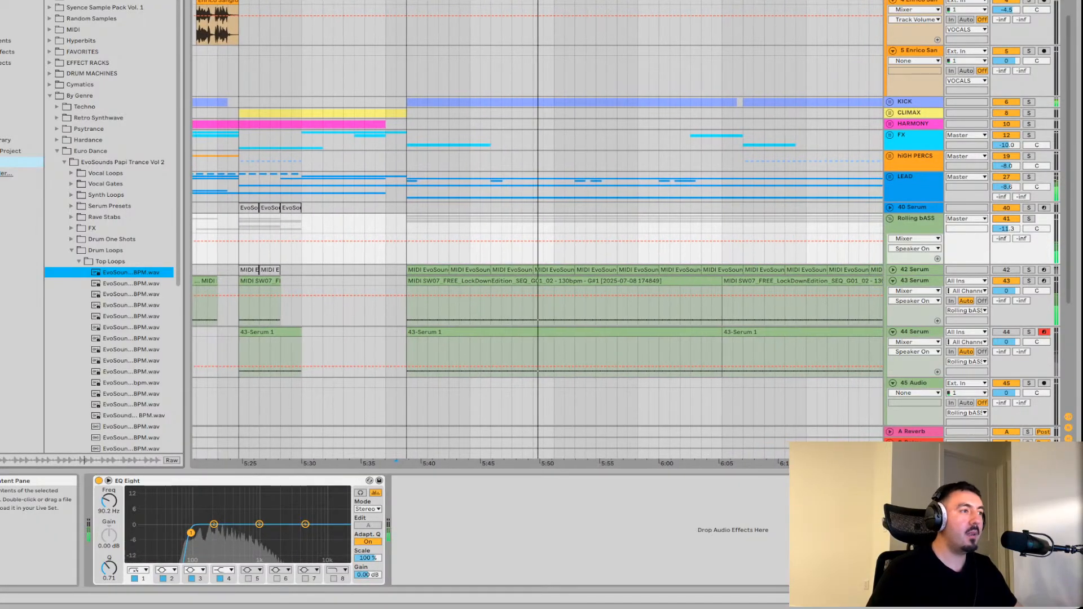
Compare the second and third top loops, both with the arrangement playing and on their own
left_click(131, 283)
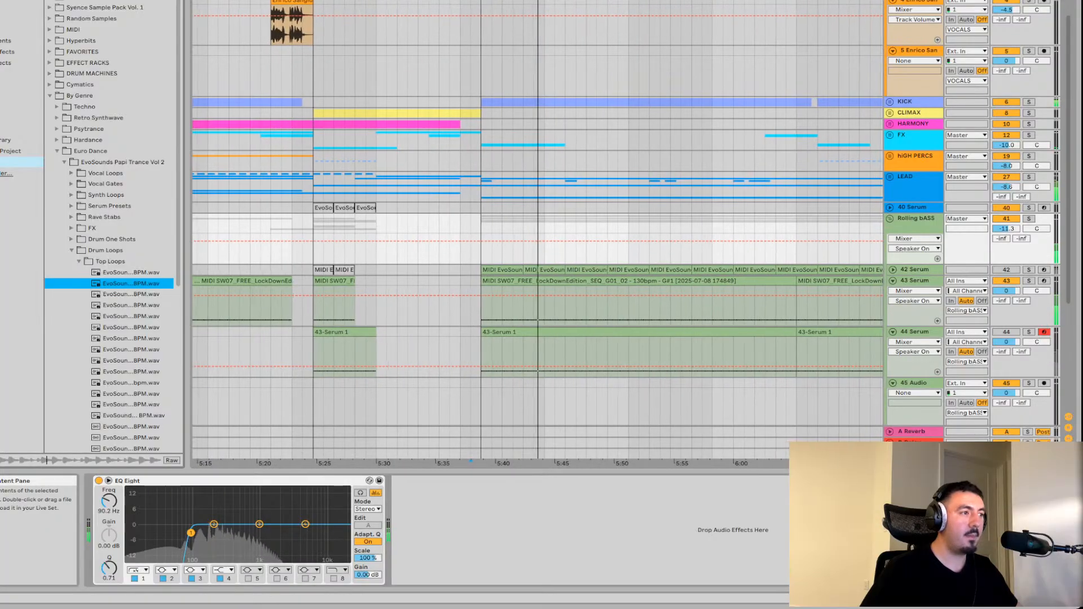
left_click(131, 294)
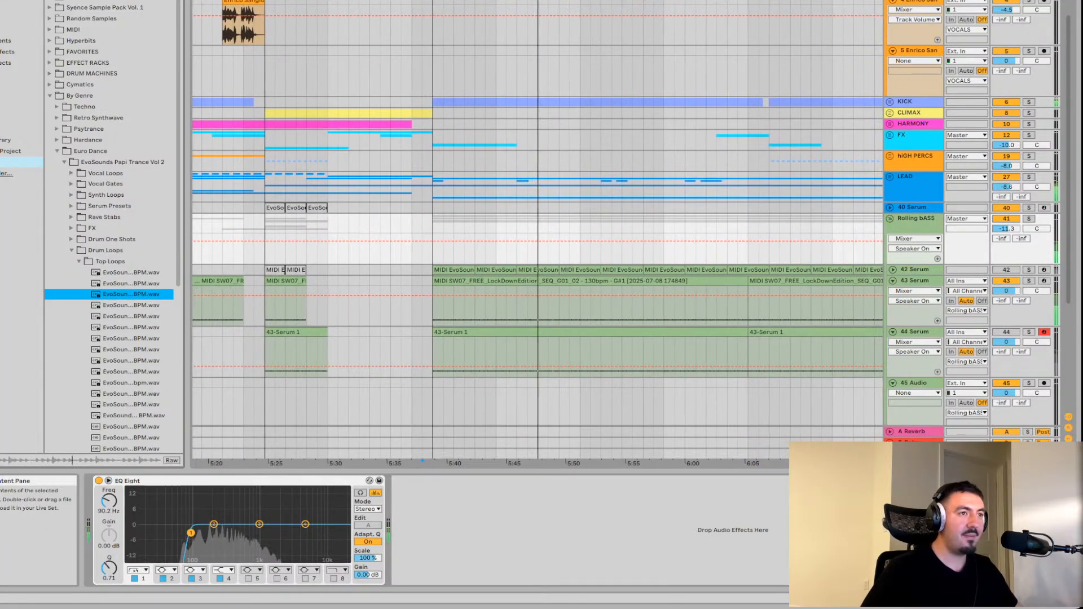
key("space")
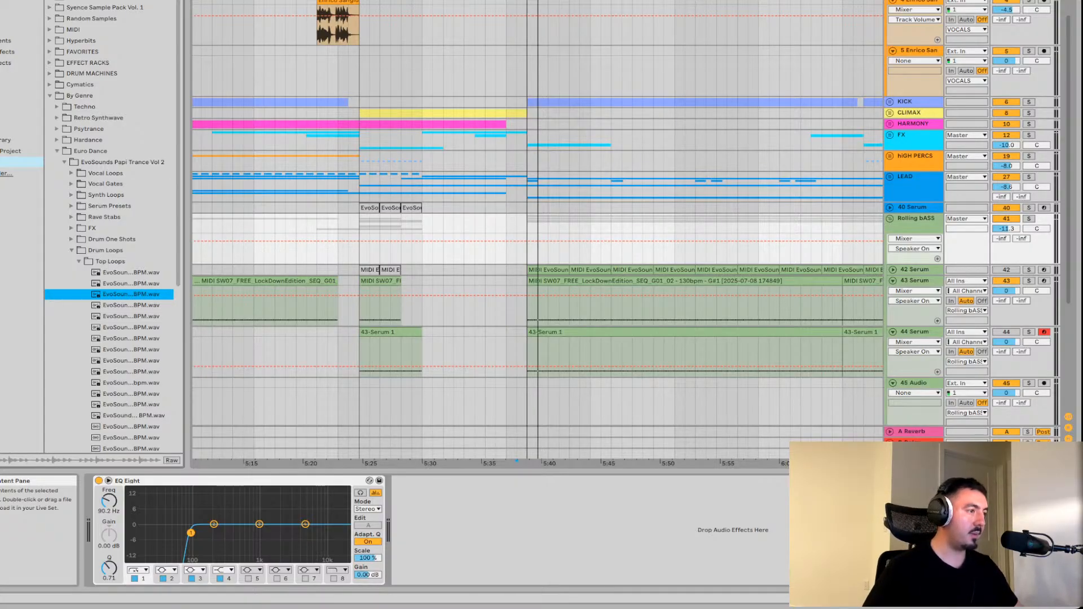
left_click(131, 283)
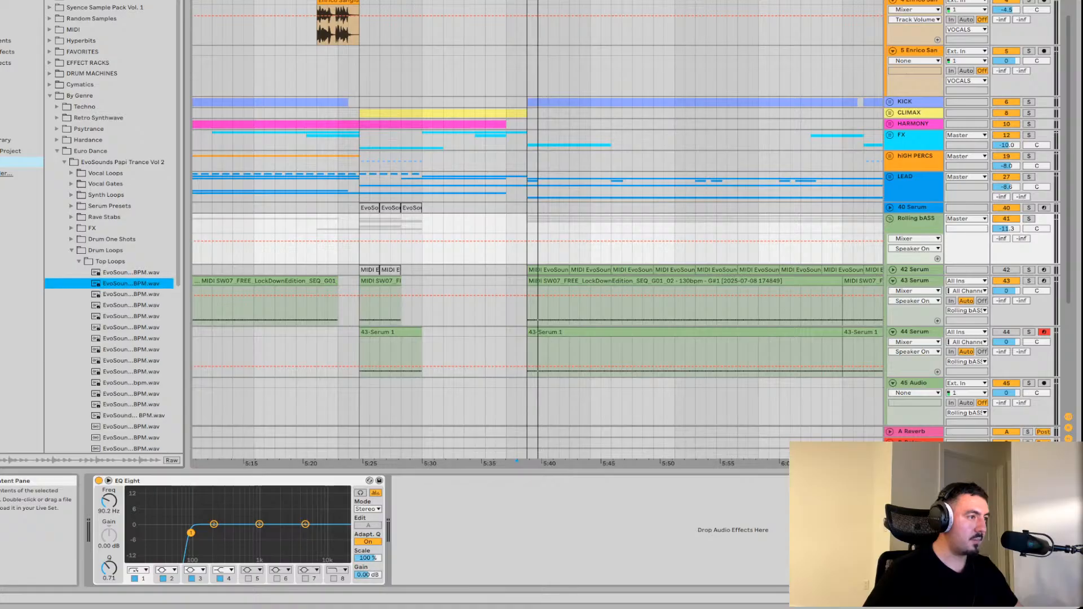
left_click(131, 294)
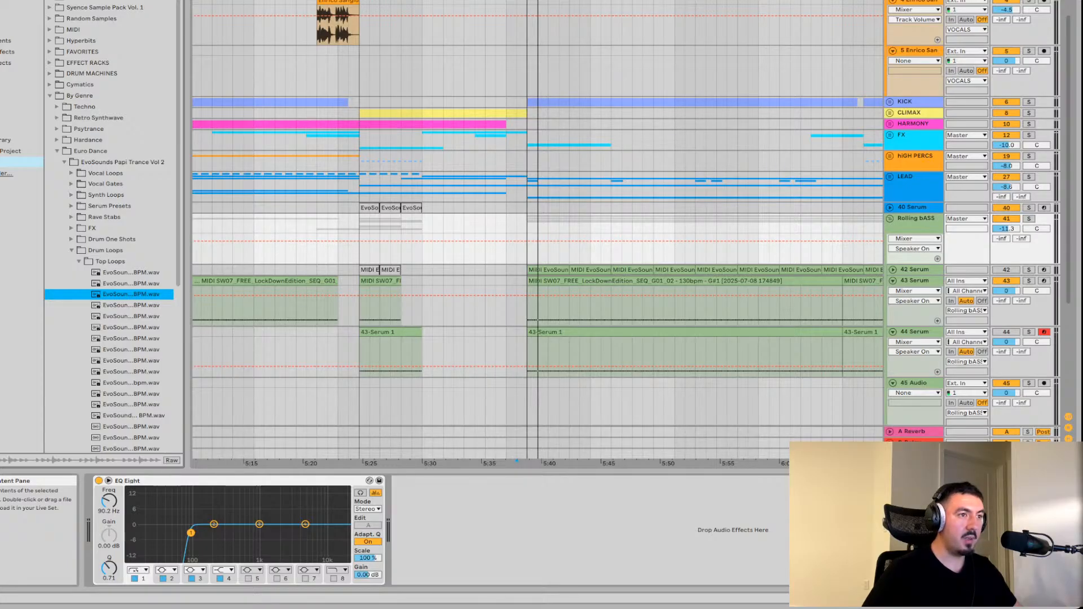
key("space")
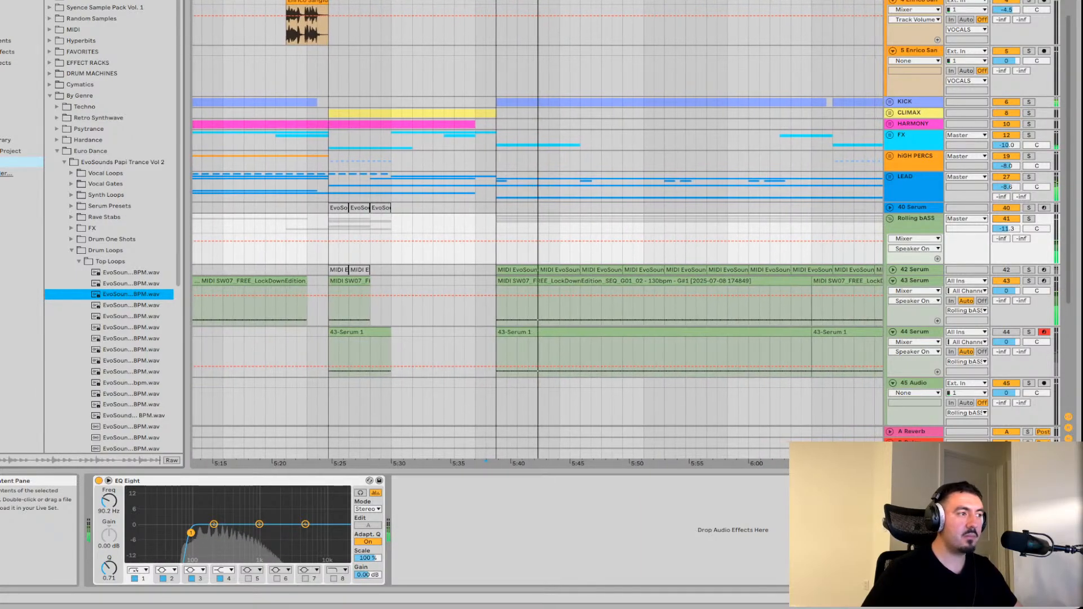
key("space")
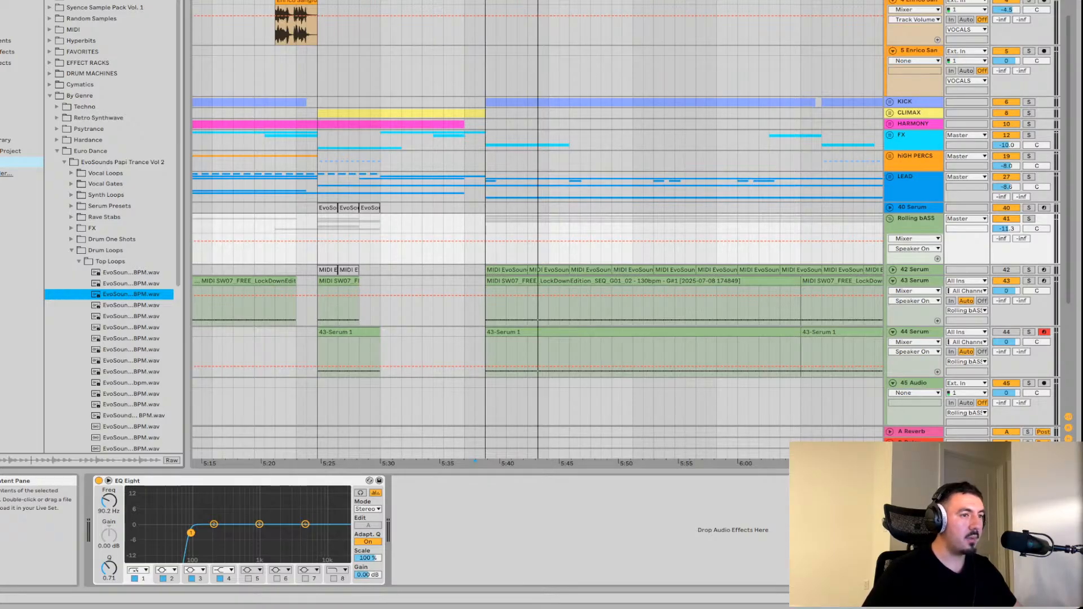
Audition the fourth top loop on its own and over the section starting at bar 193
left_click(131, 306)
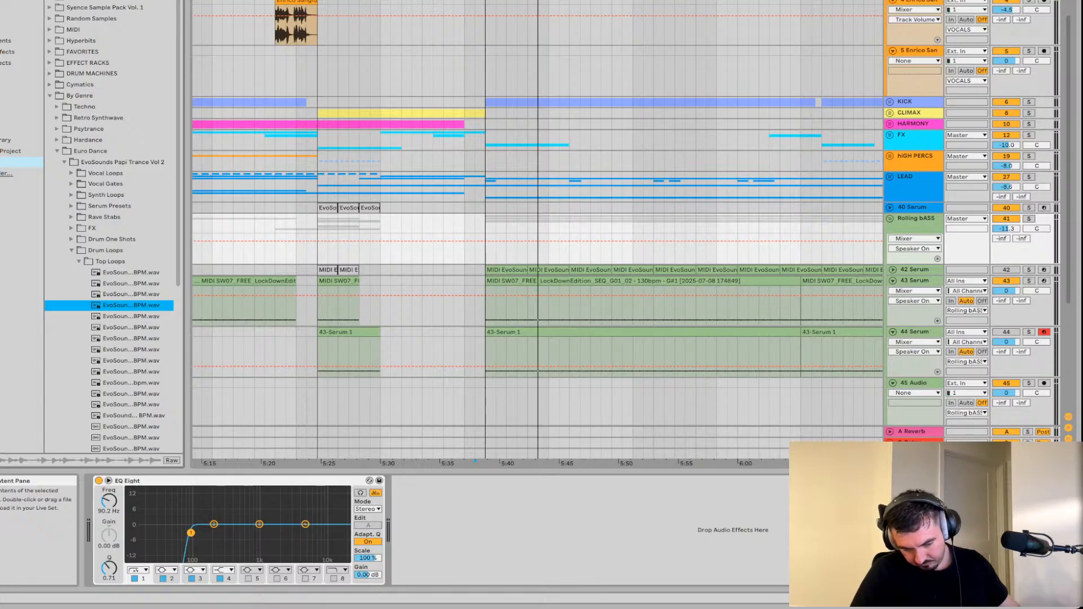
scroll(536, 225, "left", 2)
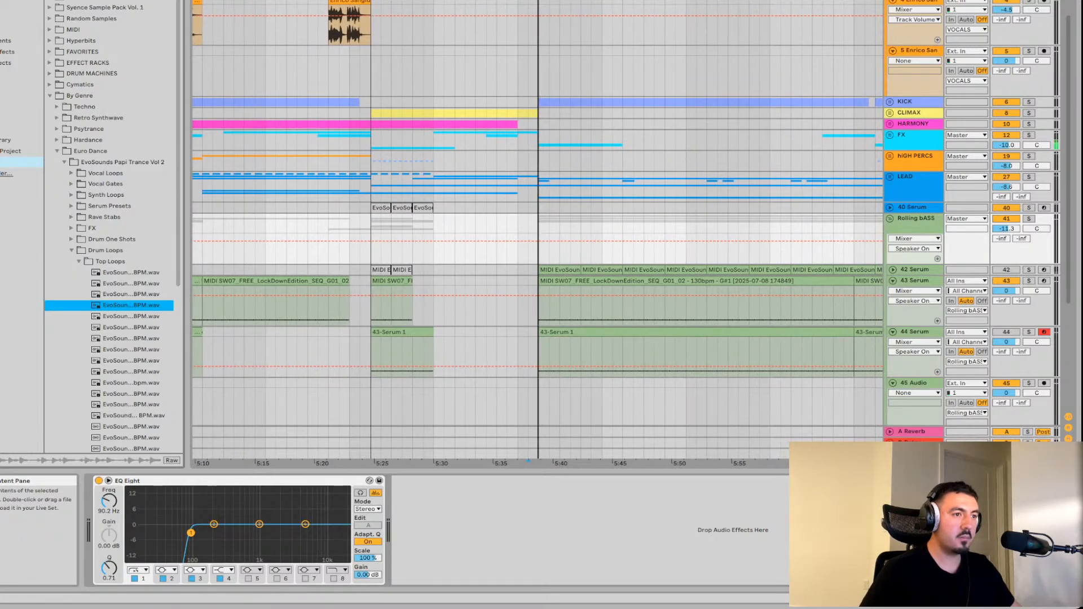
key("space")
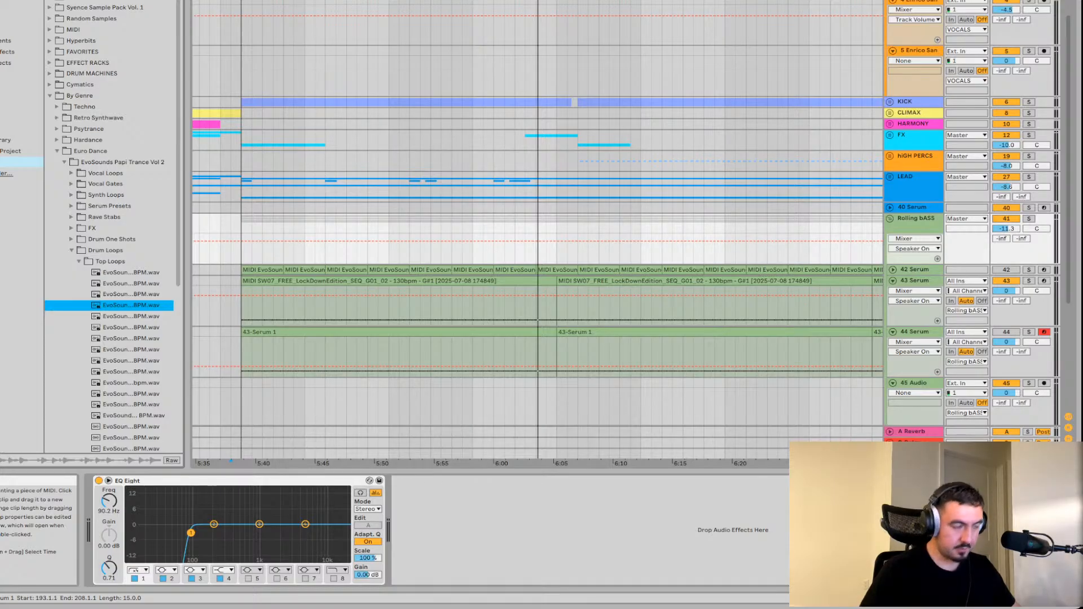
key("space")
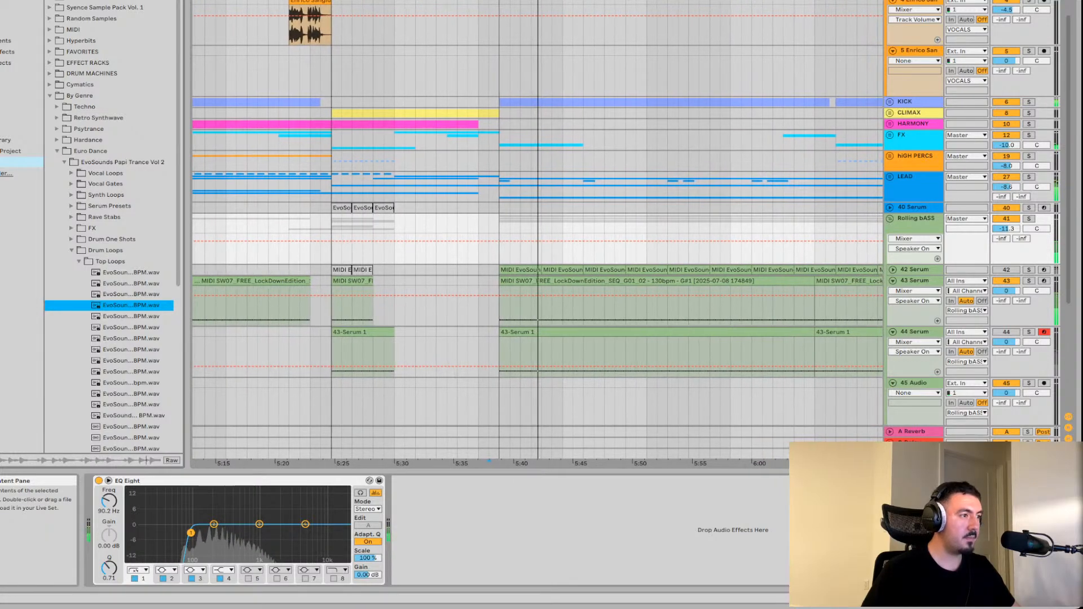
Audition the fifth and sixth top loops, restarting the arrangement before bar 193 for each
left_click(131, 316)
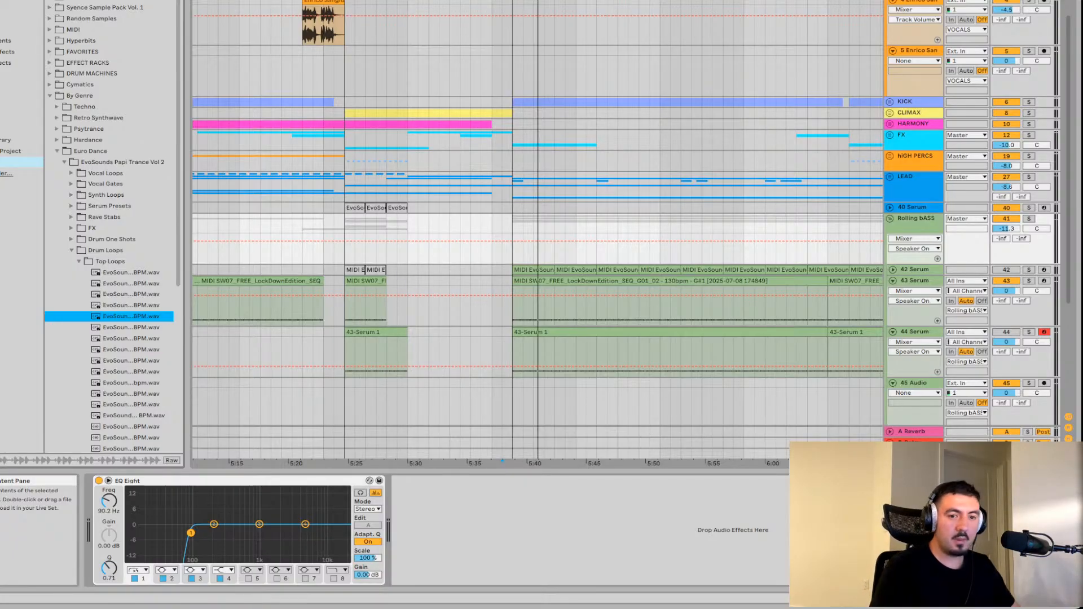
key("space")
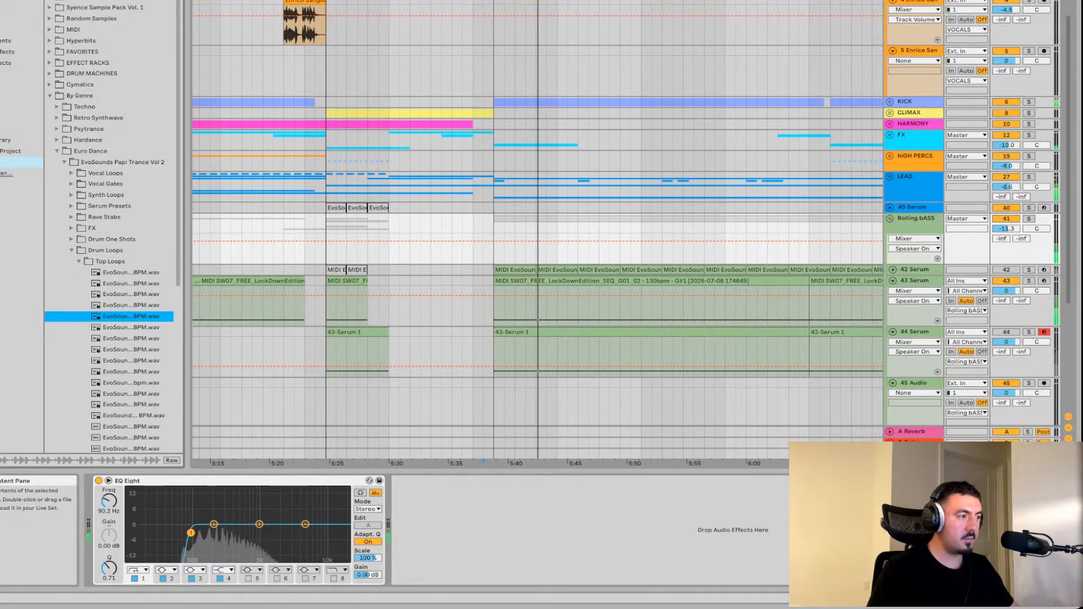
key("space")
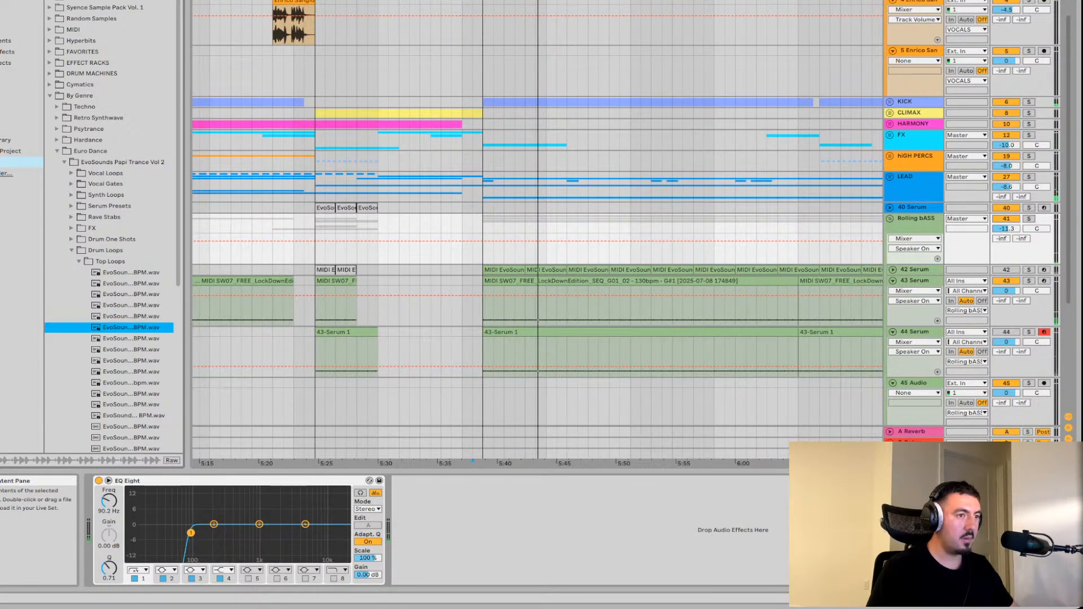
left_click(131, 327)
key("space")
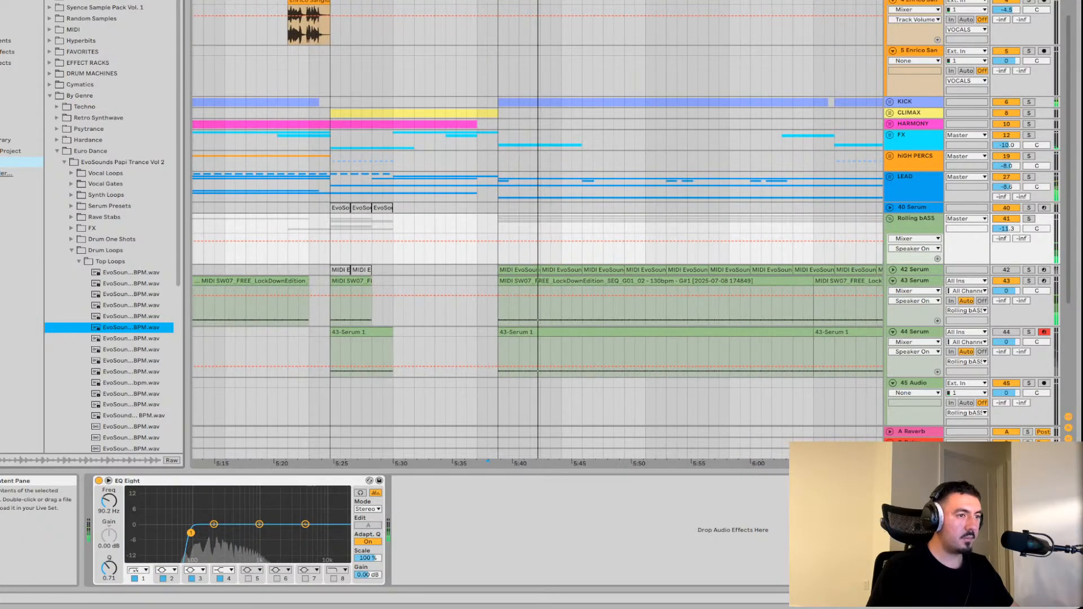
key("space")
Audition the seventh through tenth top loops over the arrangement around bar 193
left_click(131, 338)
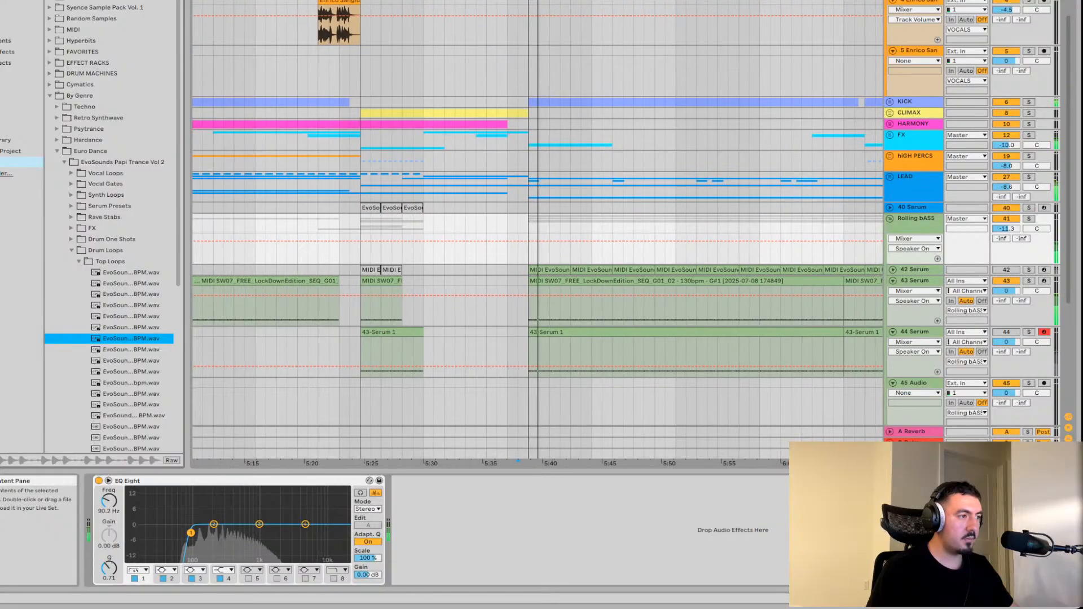
left_click(131, 349)
left_click(131, 361)
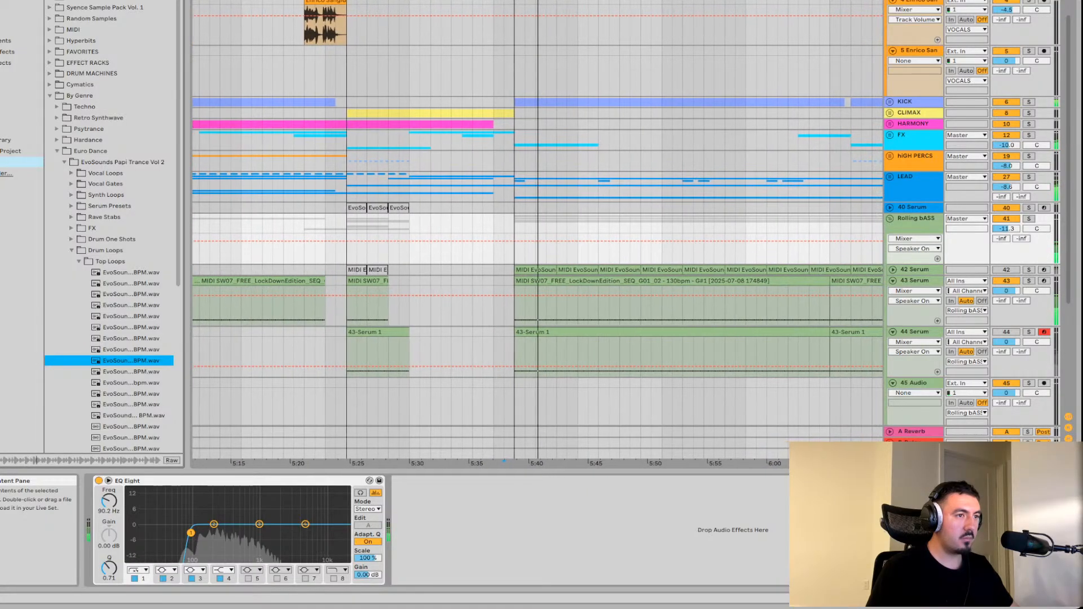
left_click(131, 372)
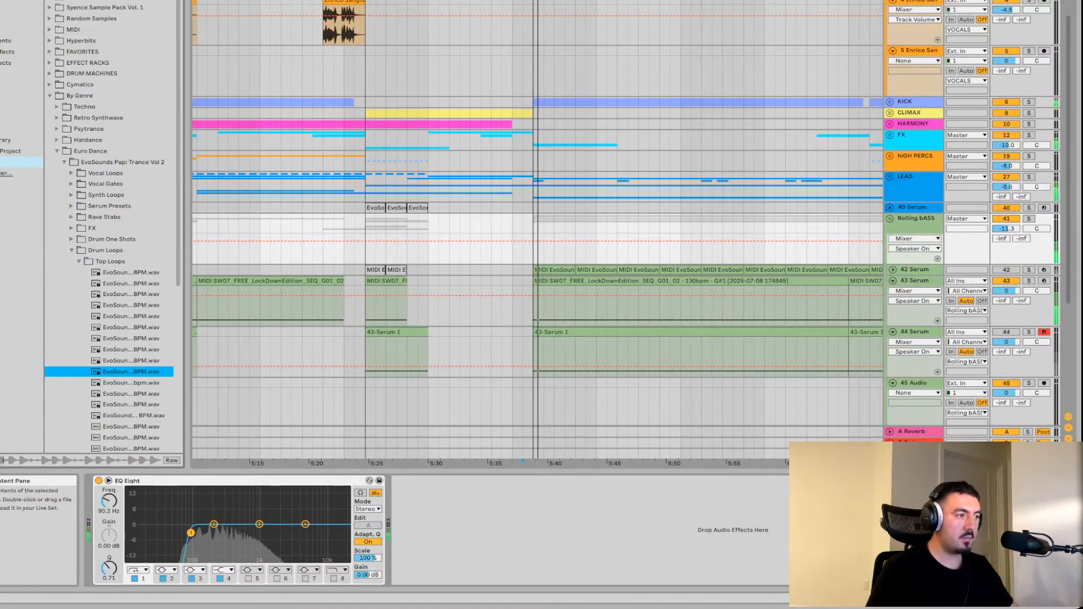
Audition the eleventh through fourteenth top loops with the arrangement playing
left_click(131, 382)
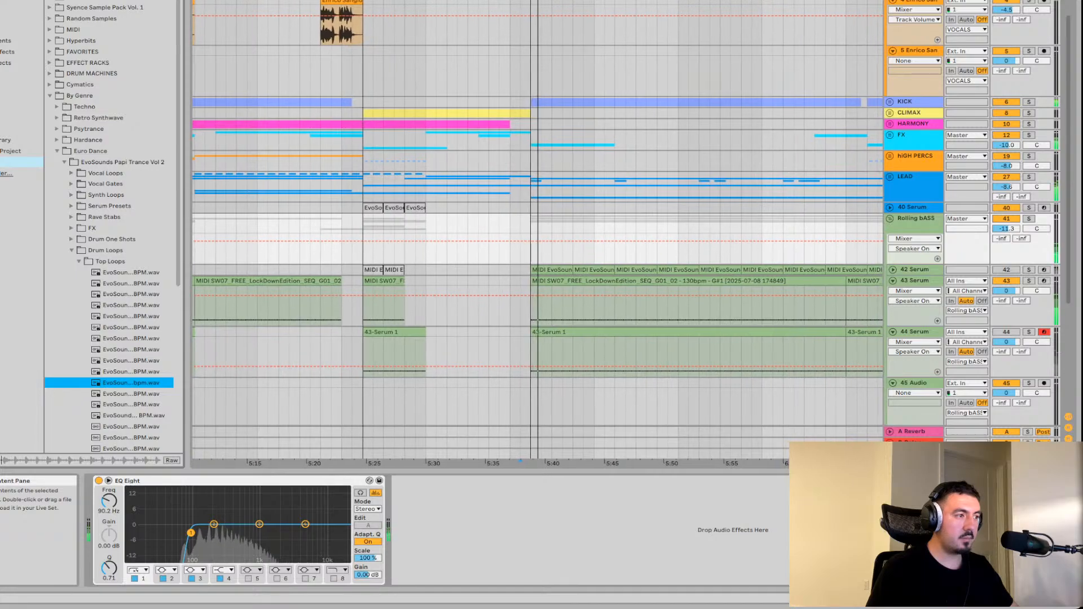
left_click(131, 394)
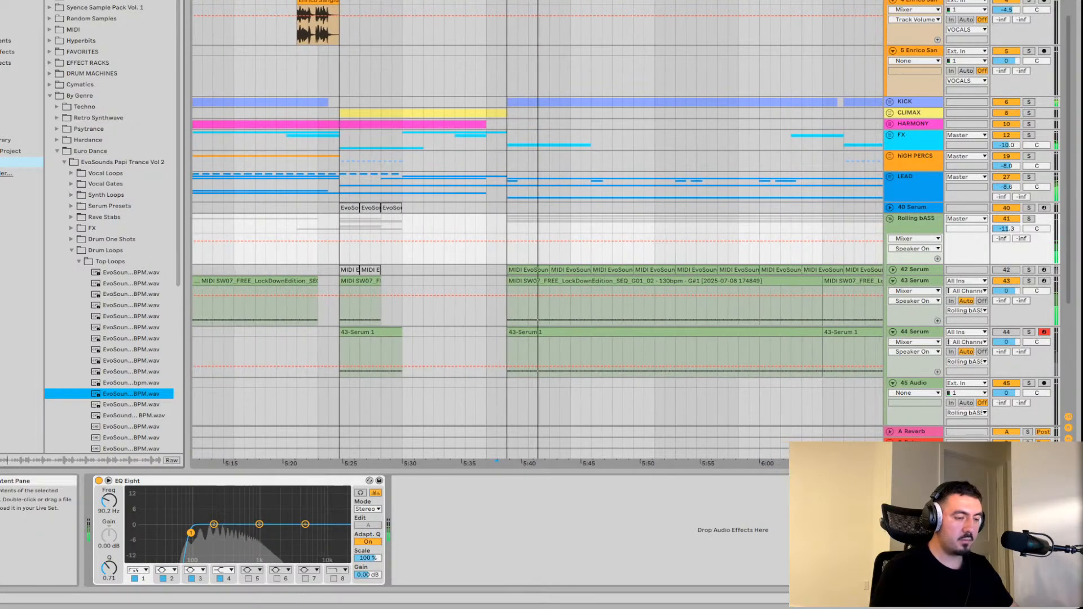
left_click(131, 405)
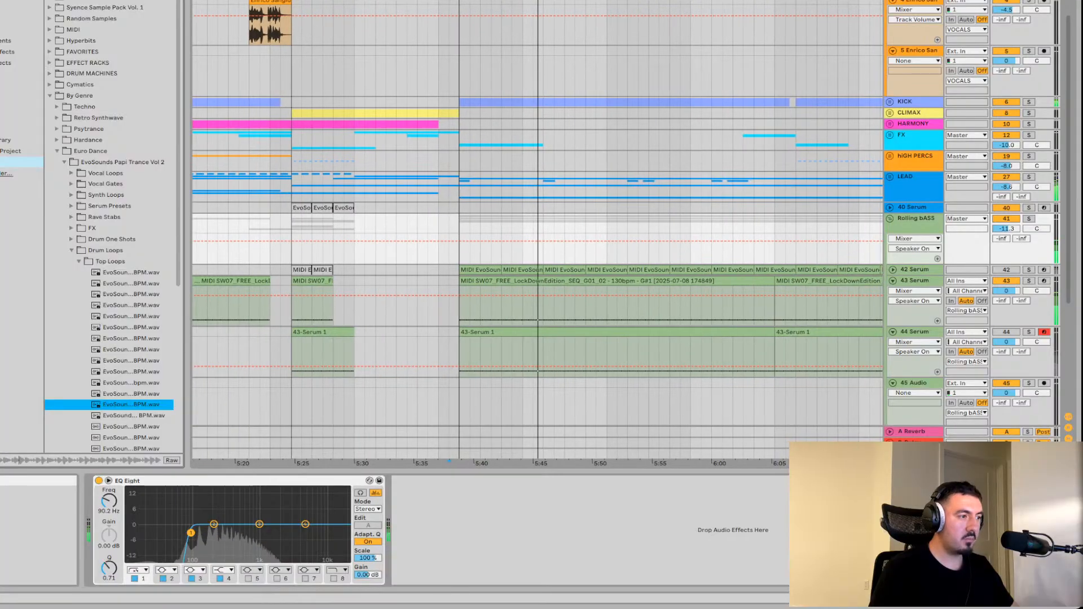
left_click(130, 415)
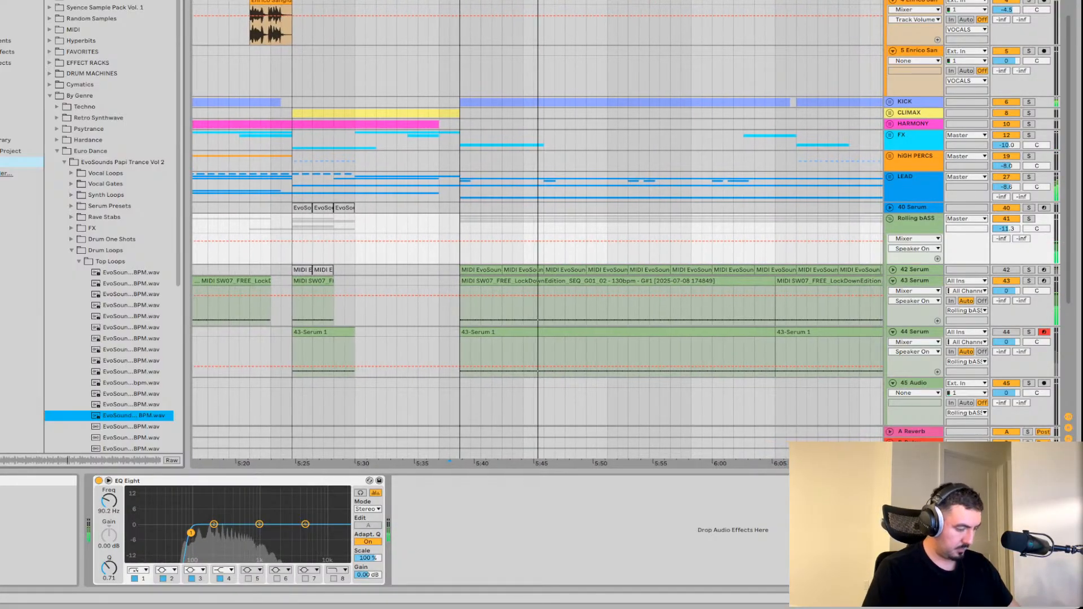
Preview the fifteenth through seventeenth top loops and play the arrangement under the seventeenth
key("Down")
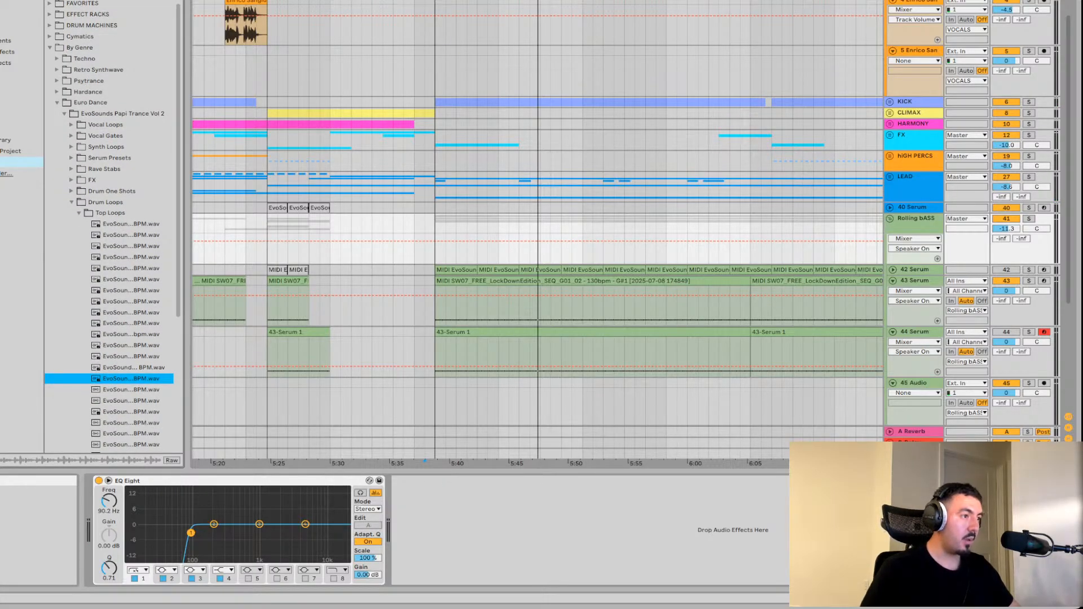
key("Down")
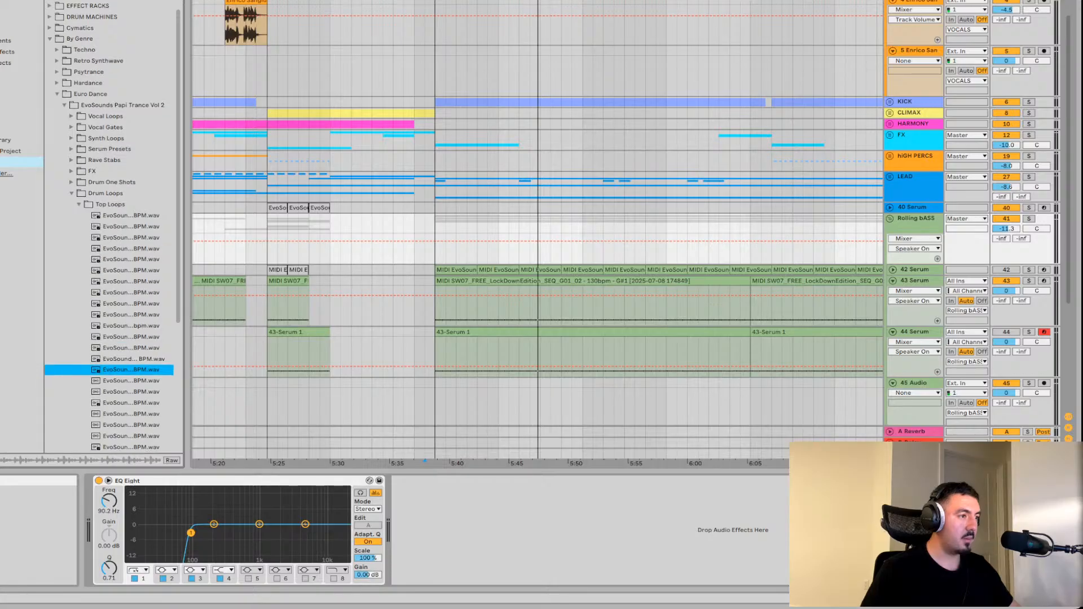
key("Down")
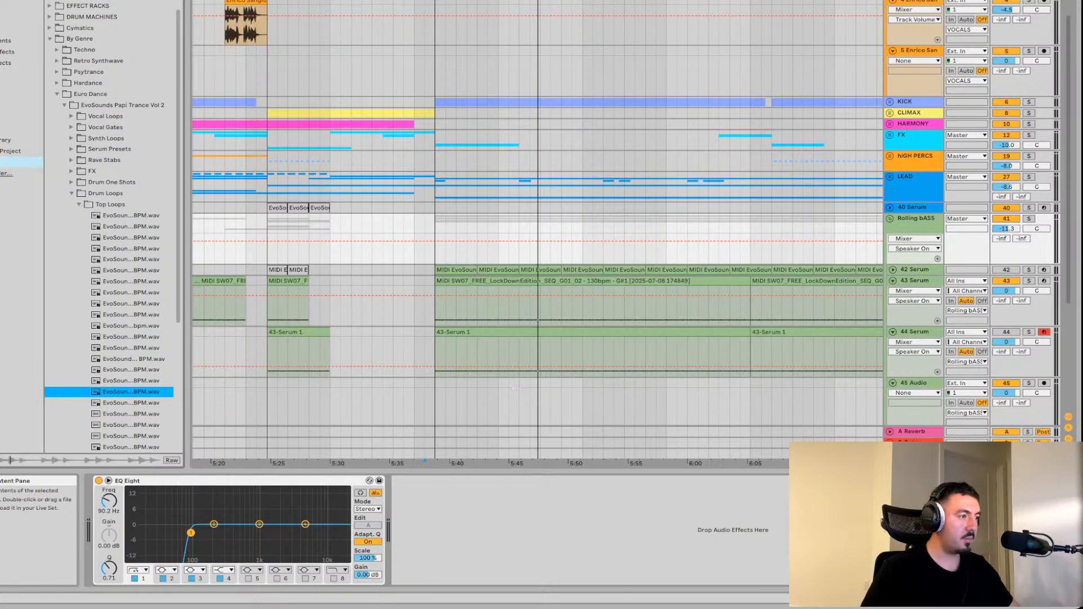
key("space")
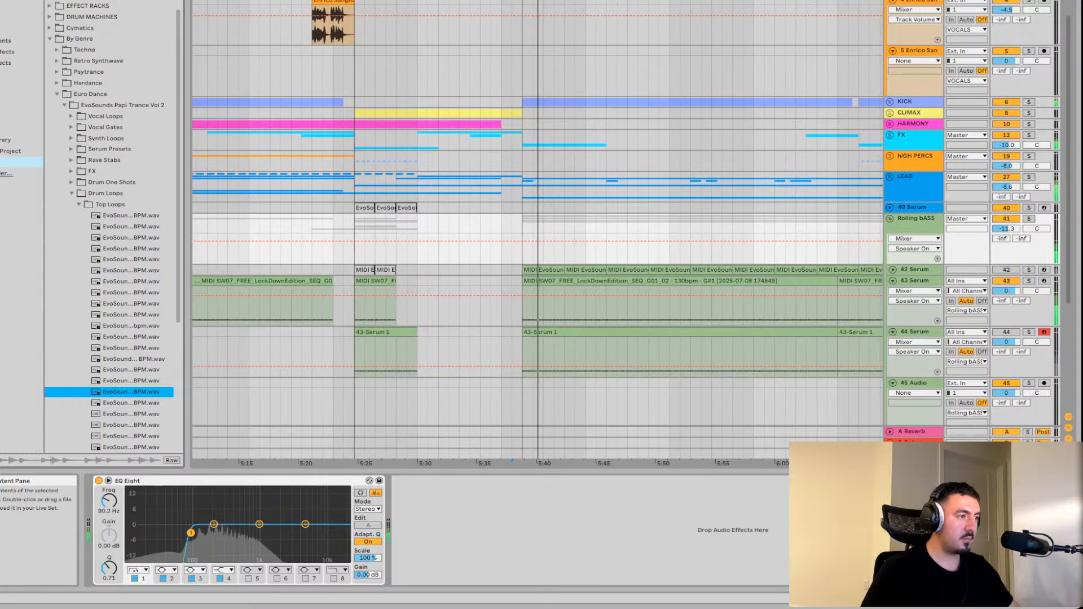
key("space")
Audition the eighteenth through twenty-first top loops against the restarted arrangement
key("Down")
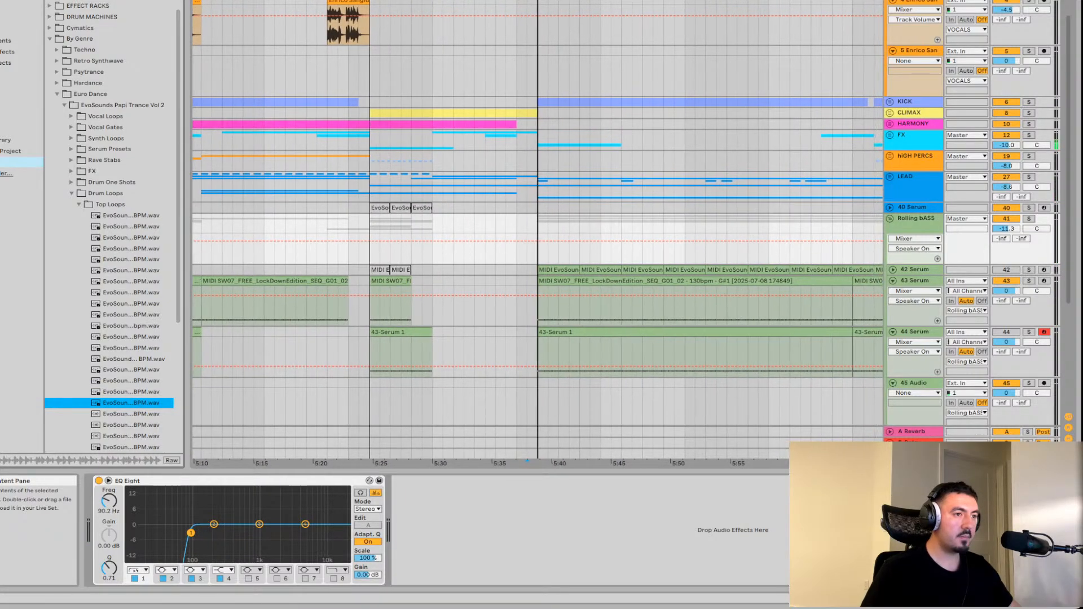
key("space")
key("Down")
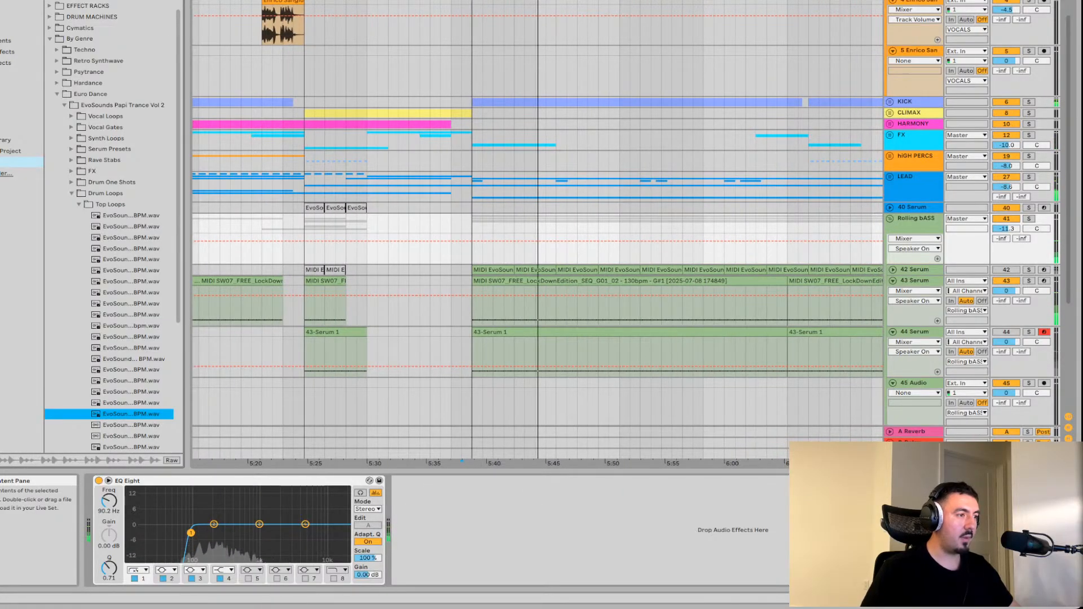
key("Down")
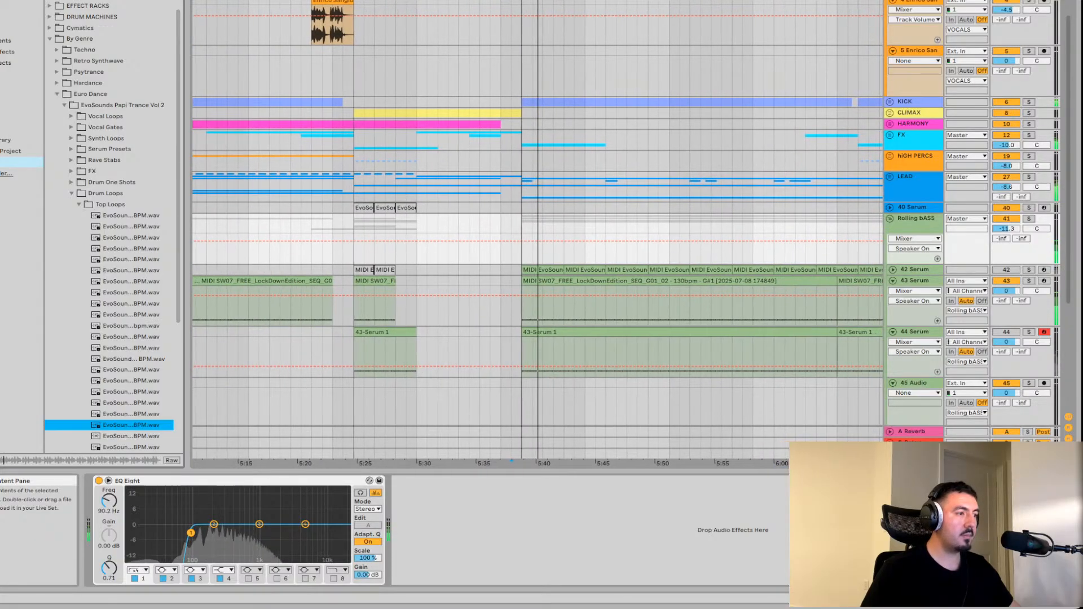
key("Down")
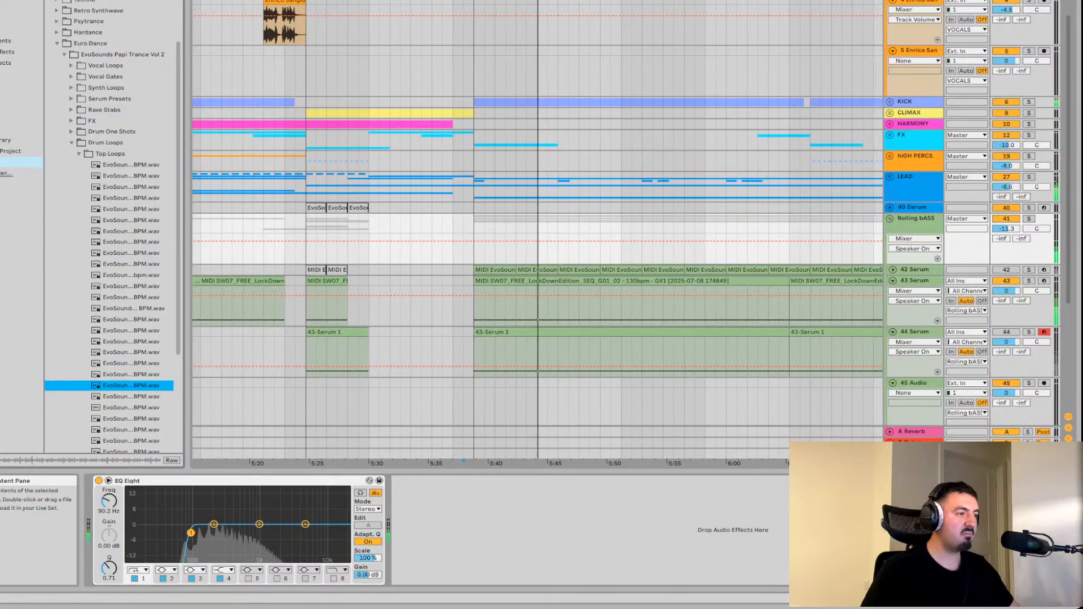
Preview the twenty-second through twenty-fifth top loops, then go back to the twenty-fourth and check it over the arrangement
key("Down")
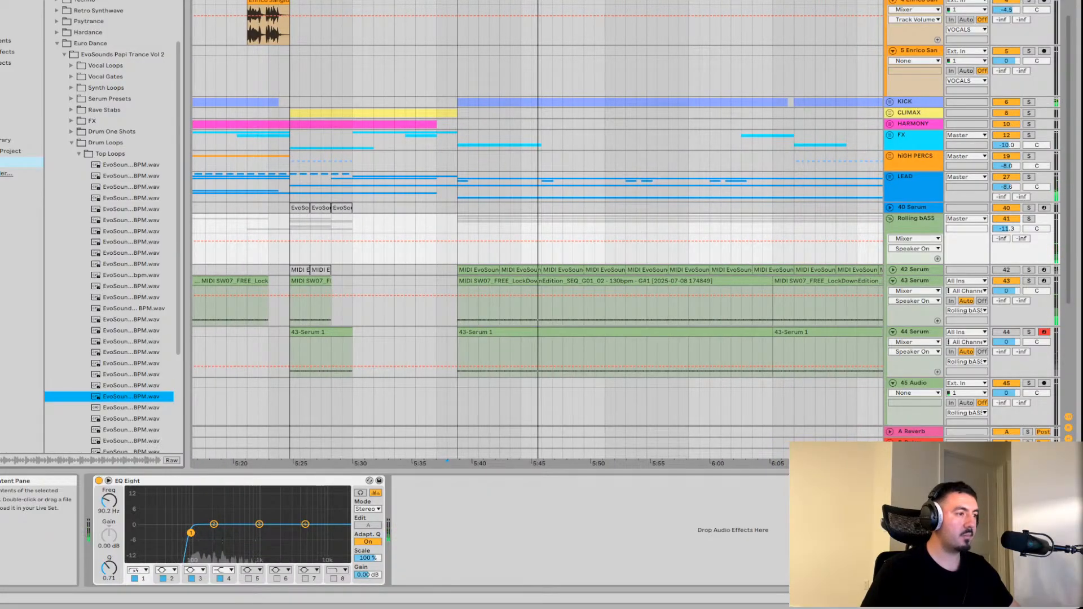
key("Down")
key("Down")
key("Down")
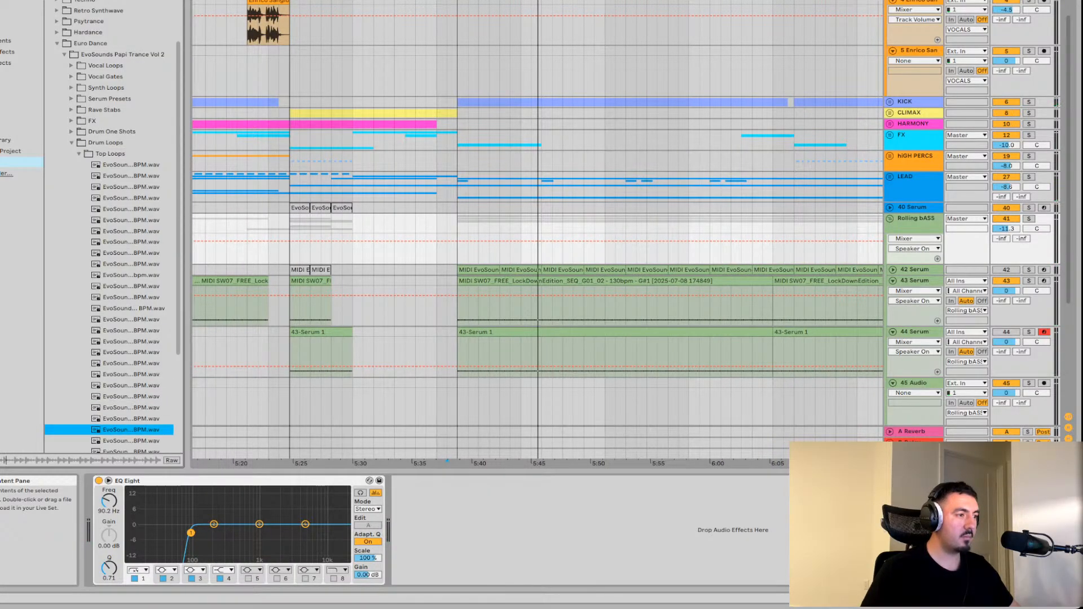
key("Up")
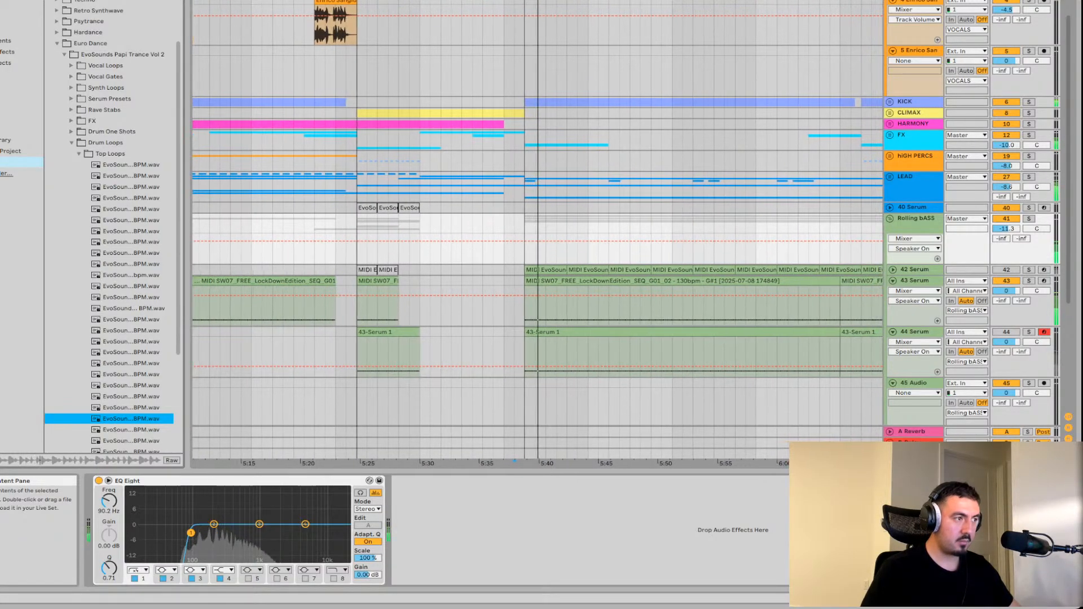
Return to the first and second top loops and compare them over the arrangement again
scroll(113, 226, "up", 4)
left_click(130, 272)
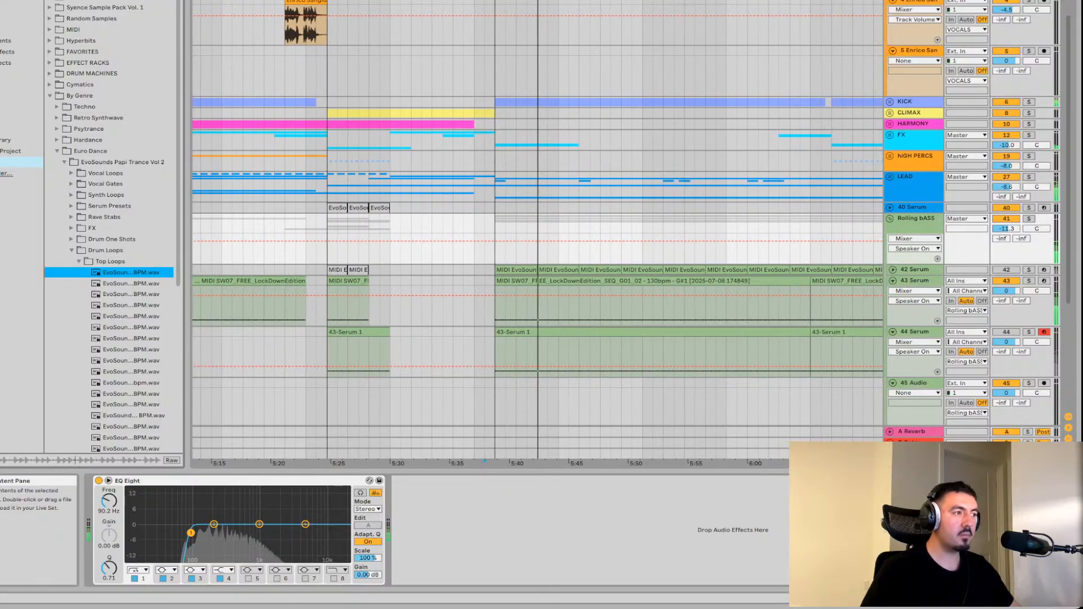
left_click(131, 284)
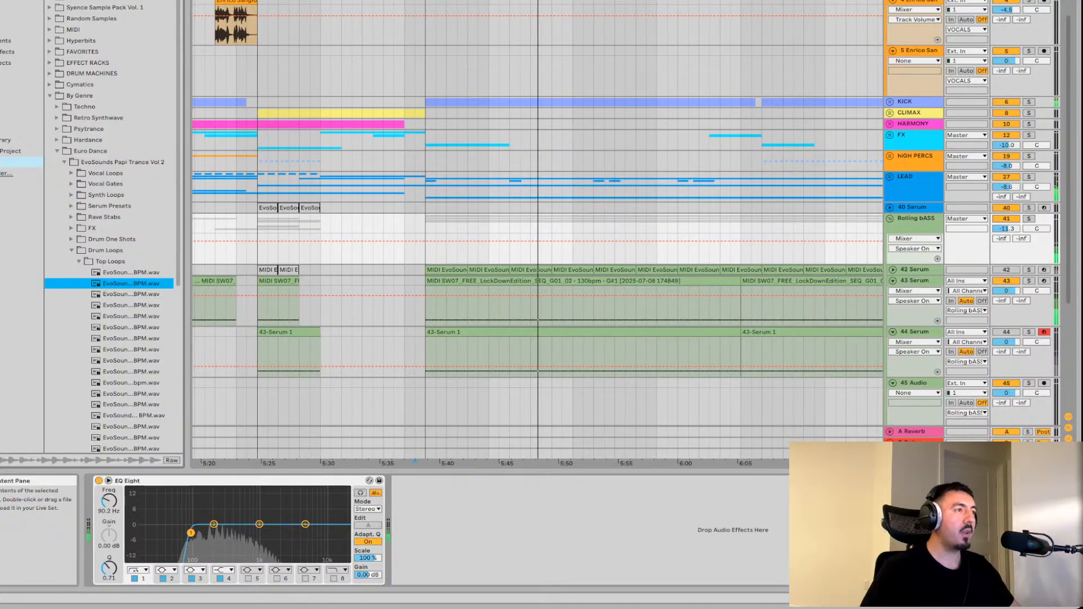
Collapse the Euro Dance drum loops and open the Drum Loops folder of the Techno pack Paradox Vol 4's Sample Pack
key("Left")
key("Left")
key("Left")
key("Left")
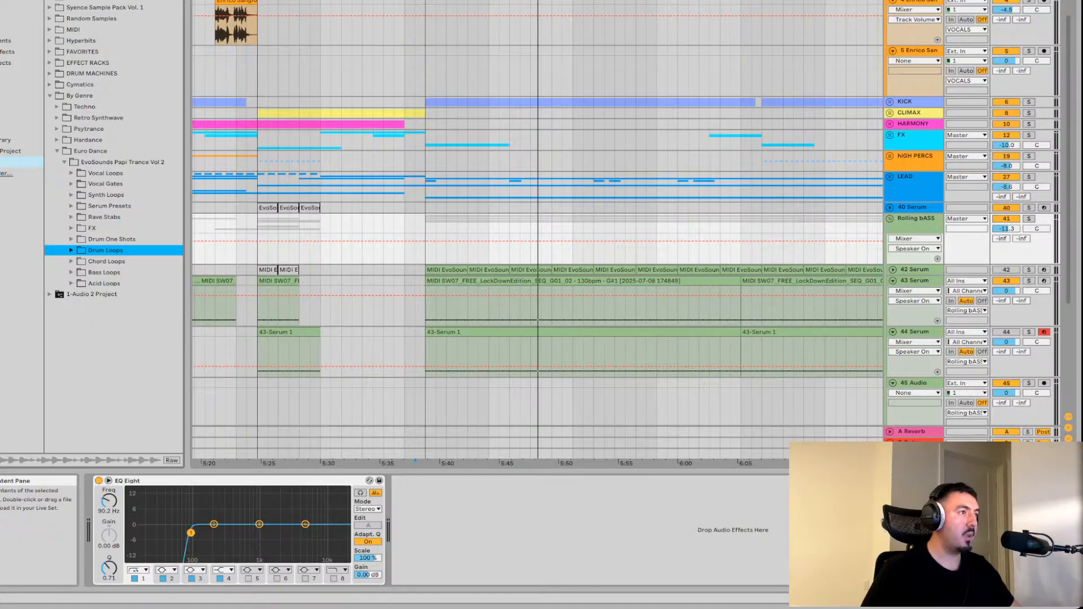
left_click(84, 107)
left_click(95, 129)
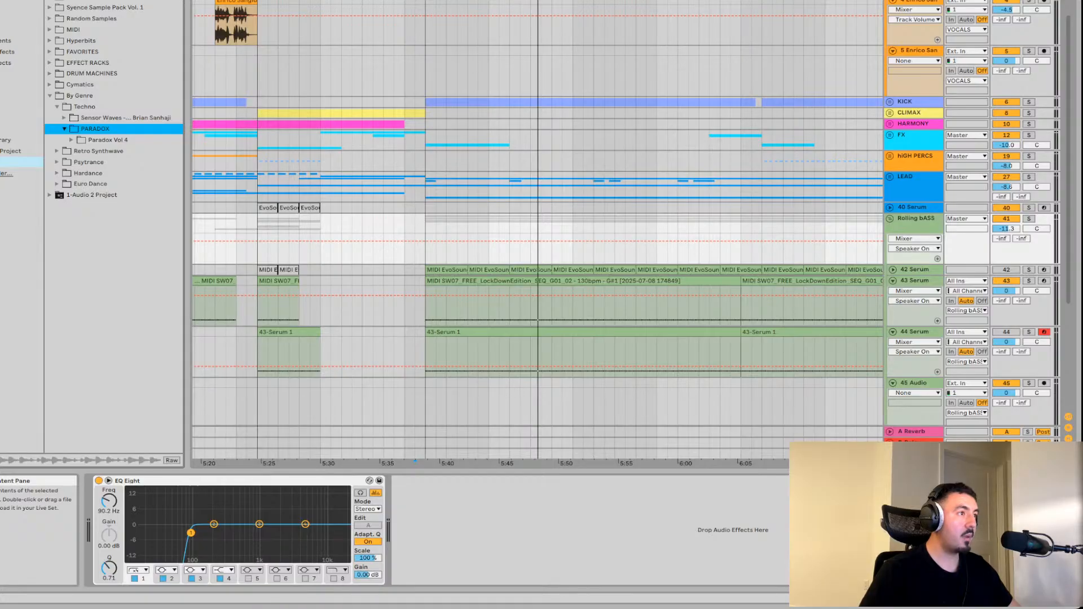
left_click(107, 139)
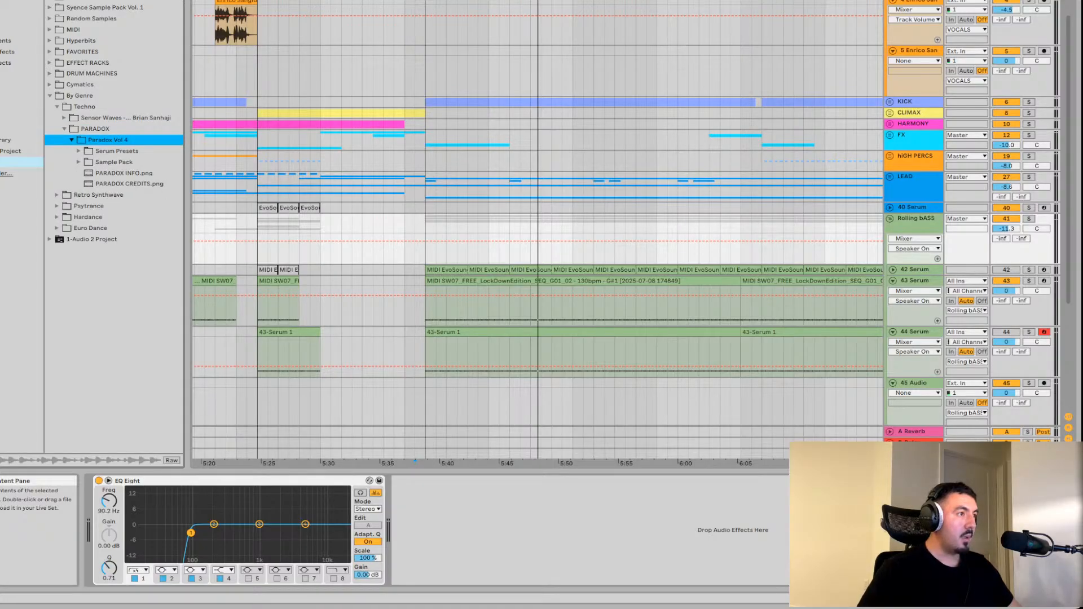
left_click(117, 150)
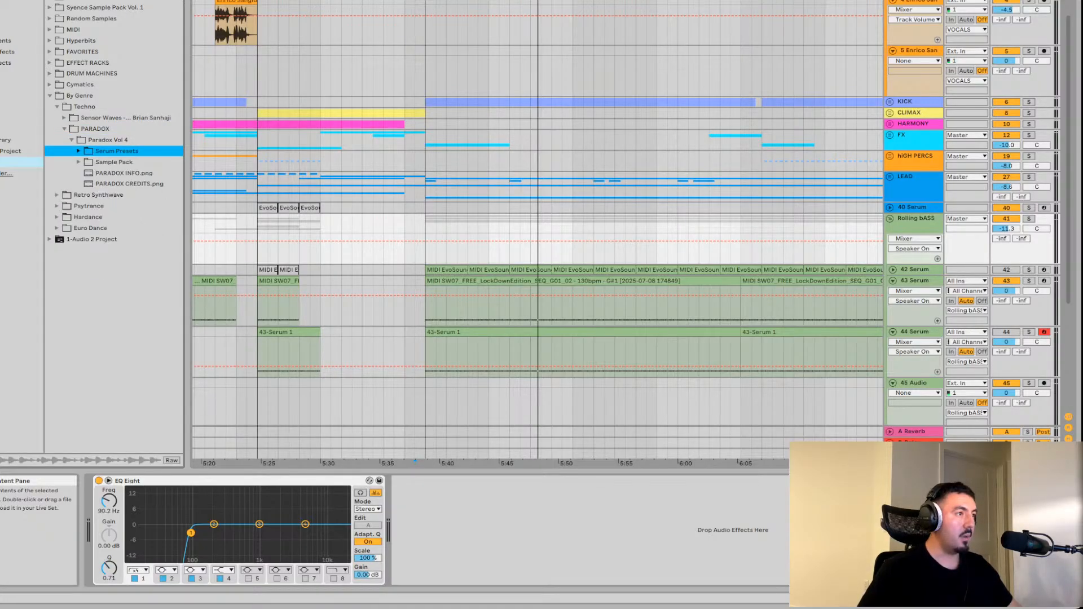
left_click(114, 162)
left_click(120, 228)
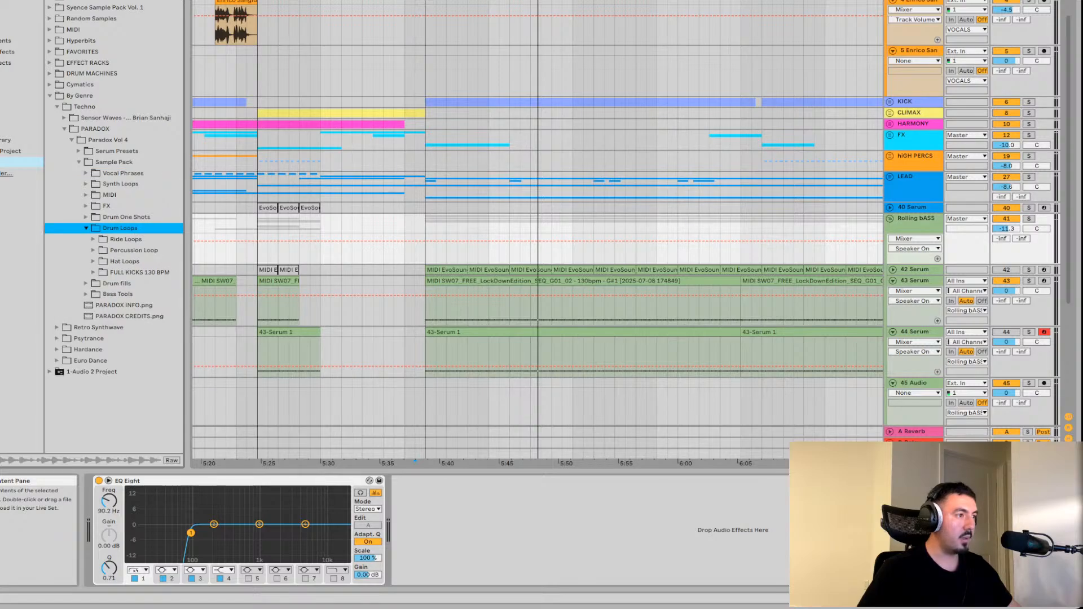
Open the Ride Loops folder and audition its first loop
key("Down")
key("Right")
key("Down")
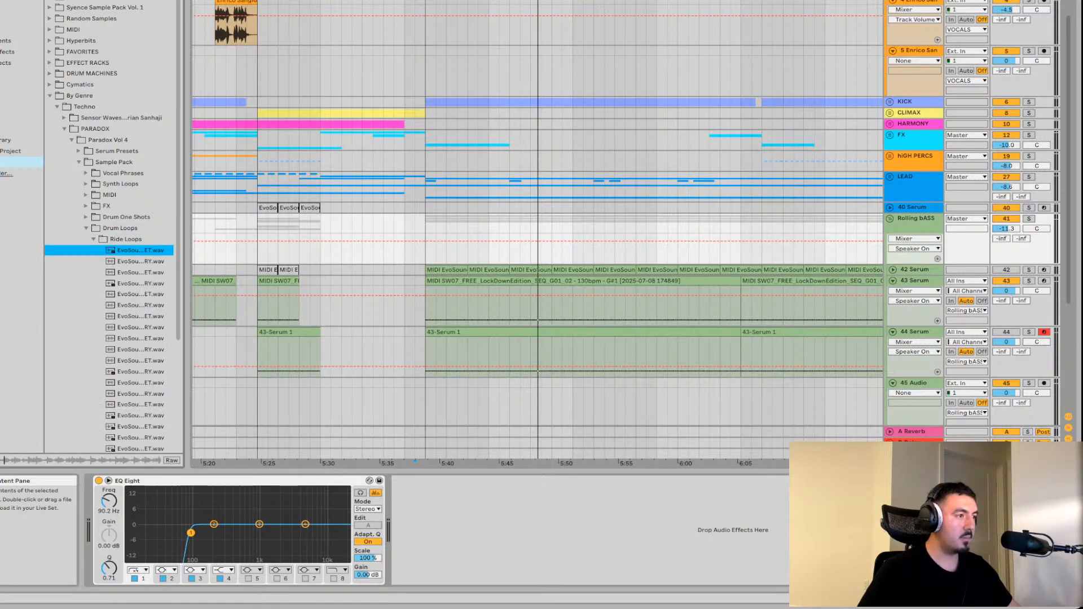
Audition the ride samples in the Ride Loops folder of the Paradox Vol 4 sample pack one after another
left_click(141, 261)
key("Down")
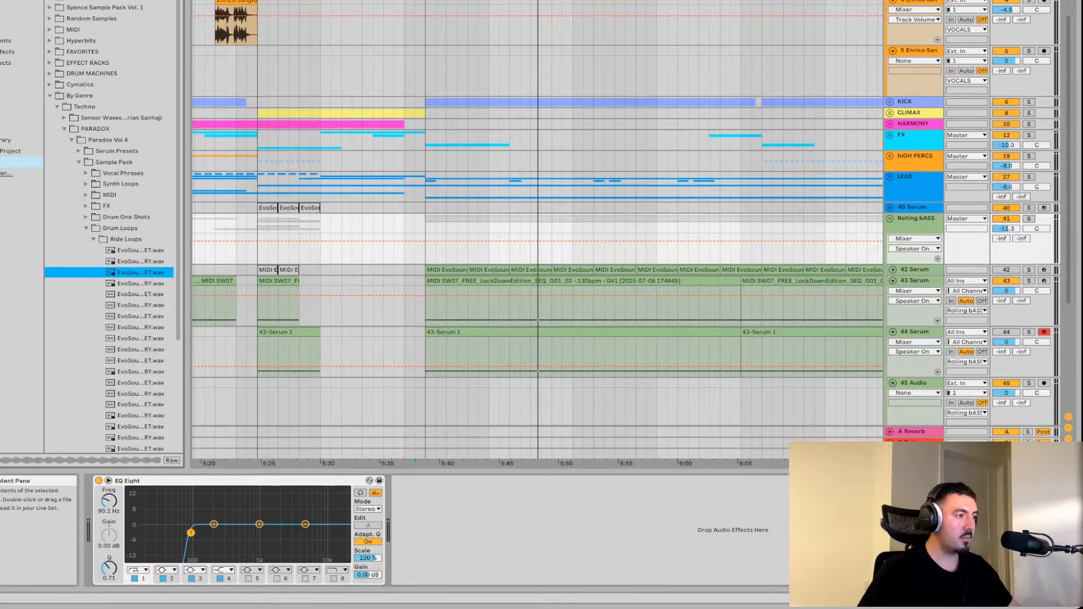
key("Down")
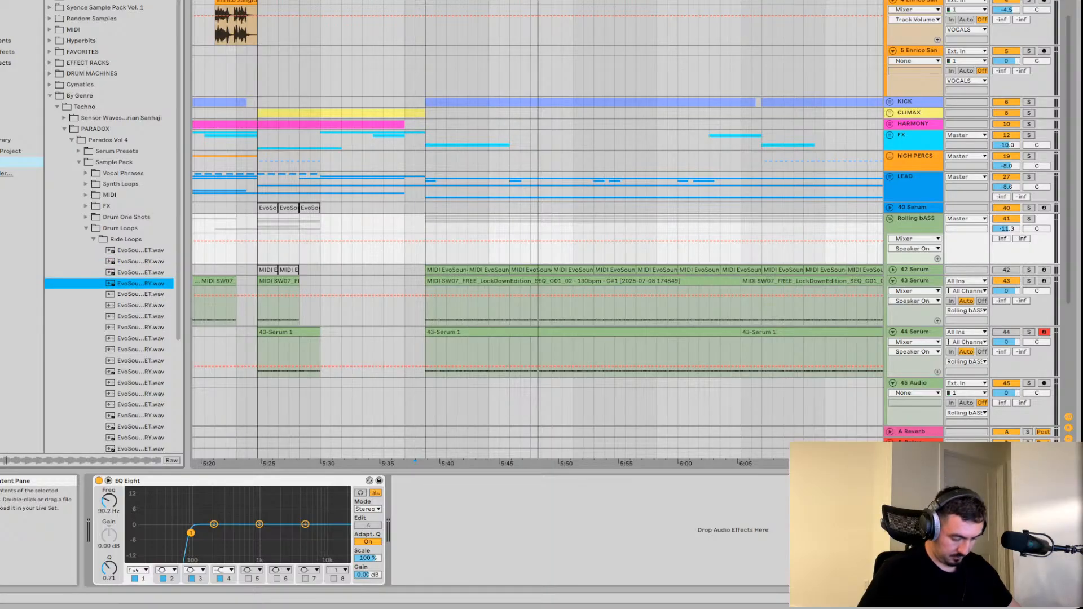
key("Down")
key("Down")
key("Down")
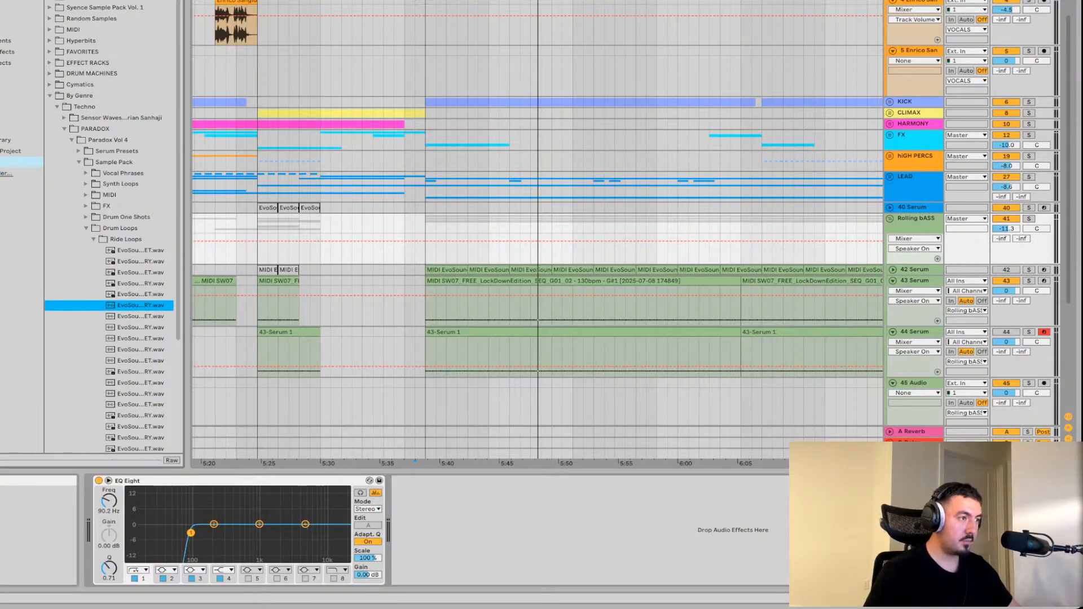
key("Down")
key("Down")
key("Down")
key("Down")
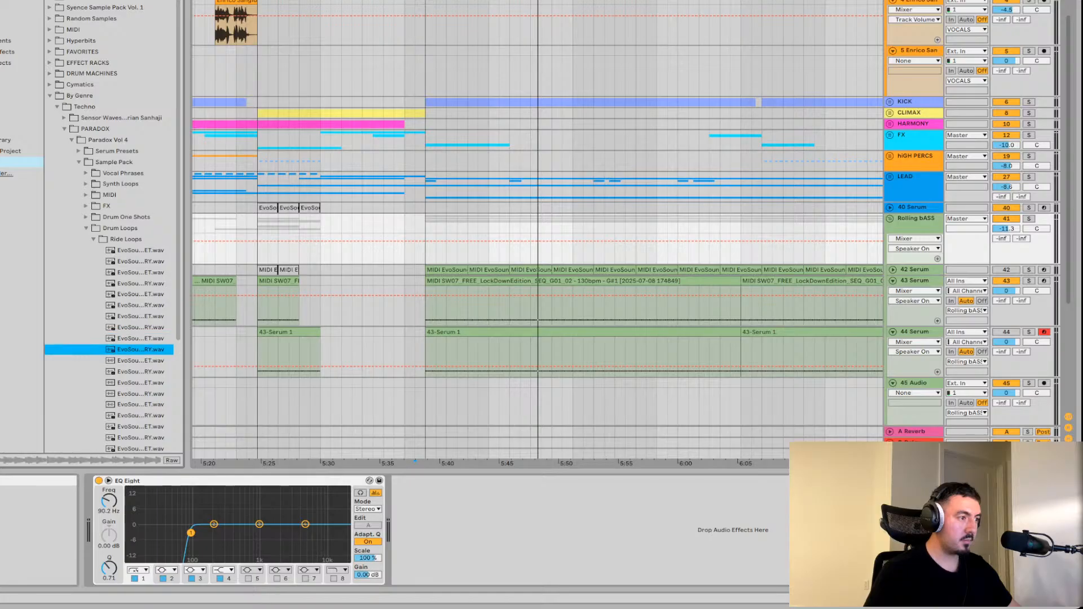
key("Down")
key("Down")
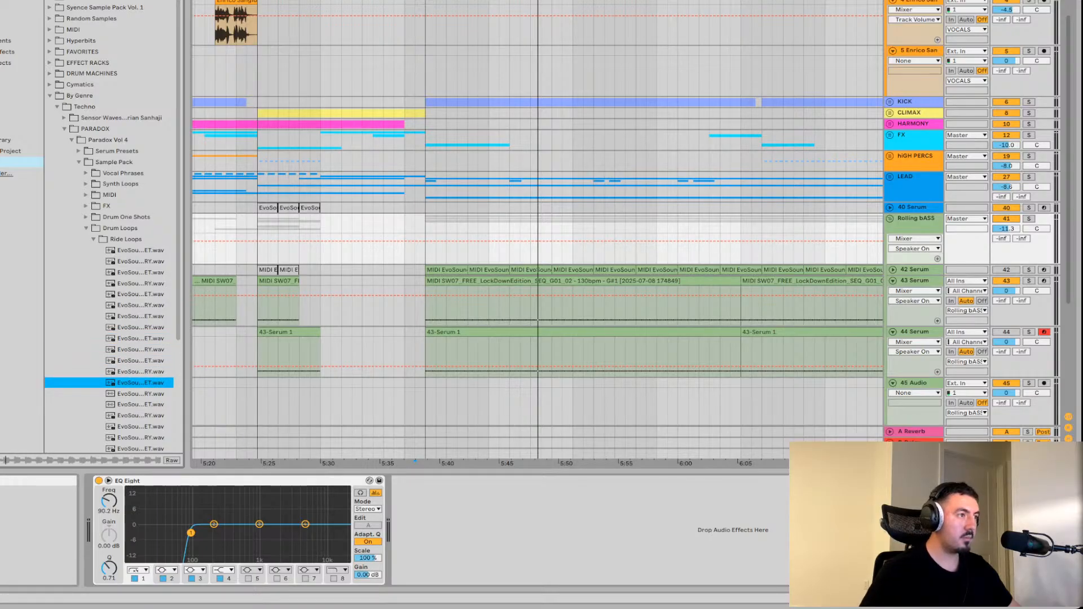
Collapse the Ride Loops folder and audition the samples in the Hat Loops folder
key("Left")
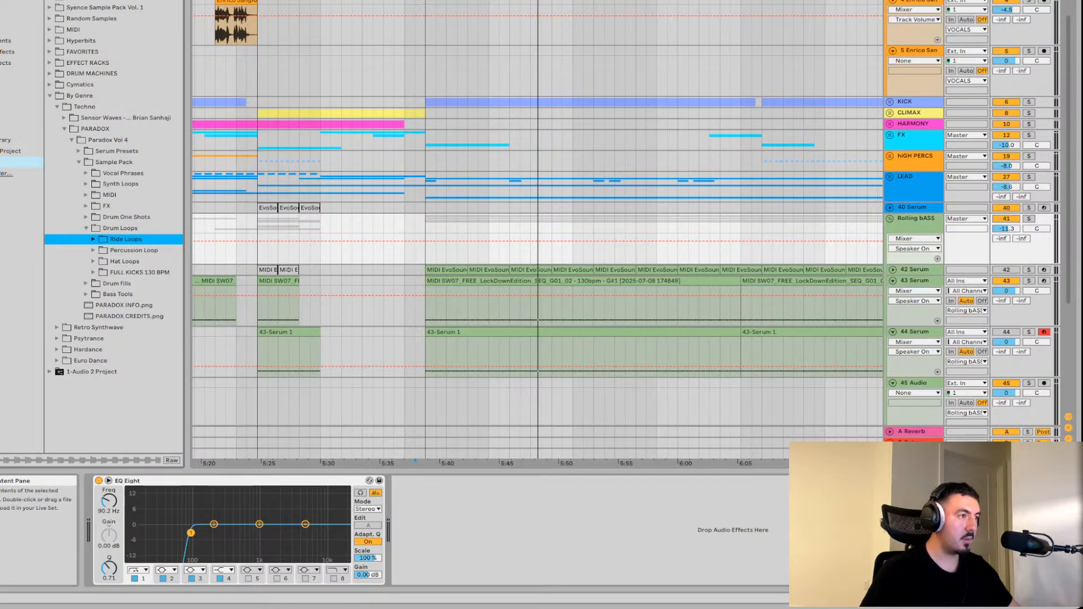
key("Down")
key("Down")
key("Right")
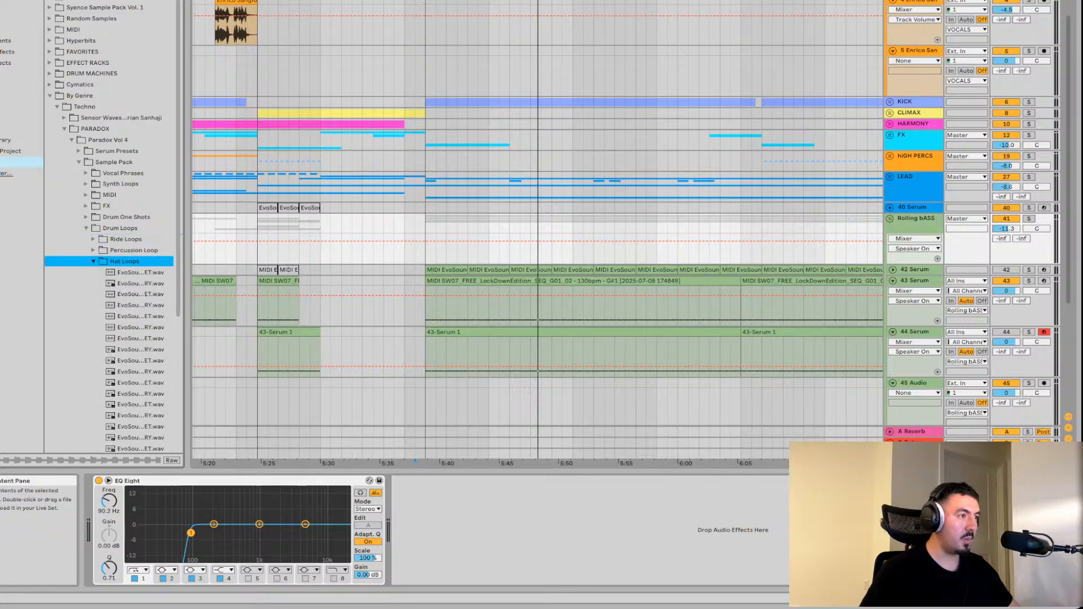
key("Down")
key("Down")
key("Down")
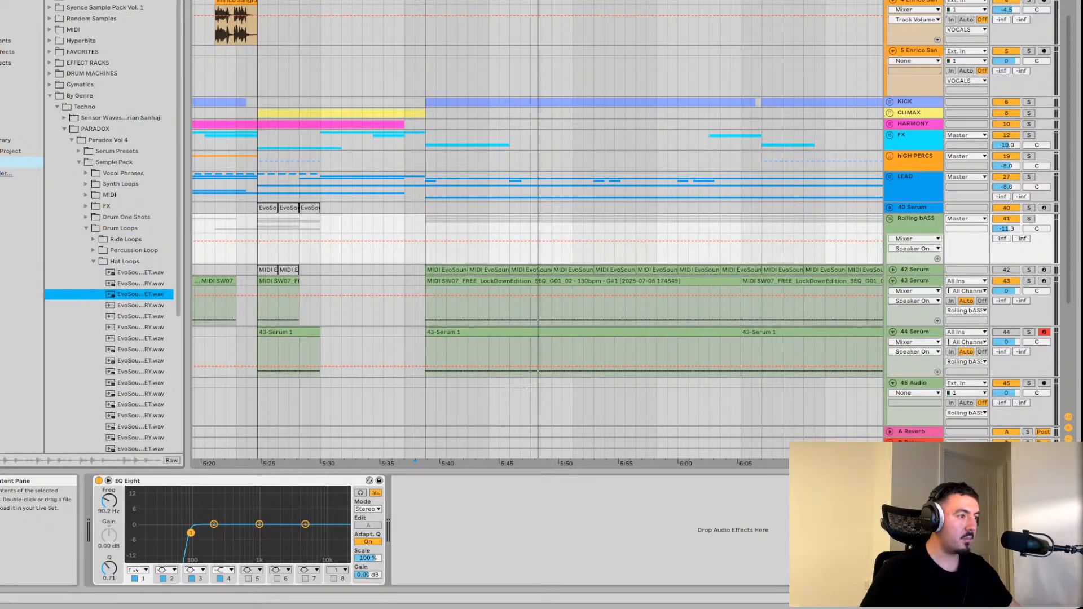
key("Down")
key("Down")
key("Down")
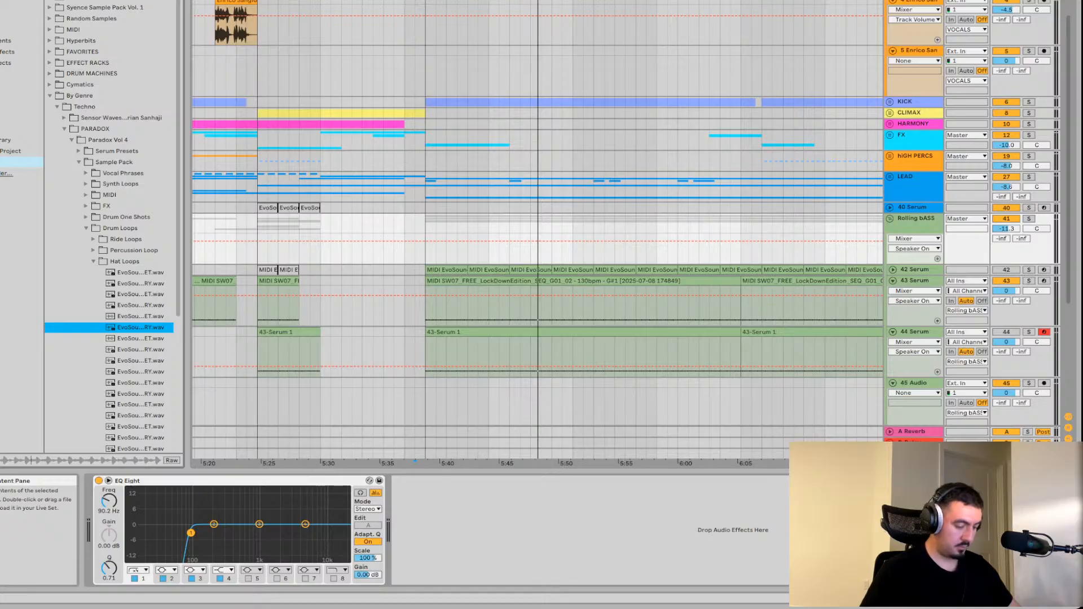
left_click(140, 349)
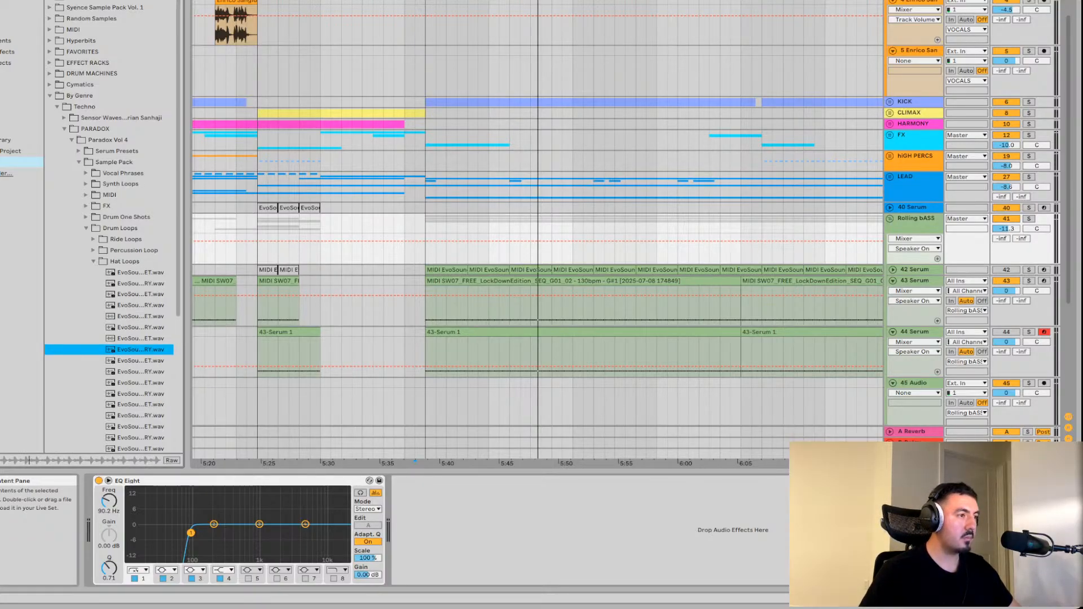
Unfold the hiGH PERCS group and play the arrangement from bar 161
key("space")
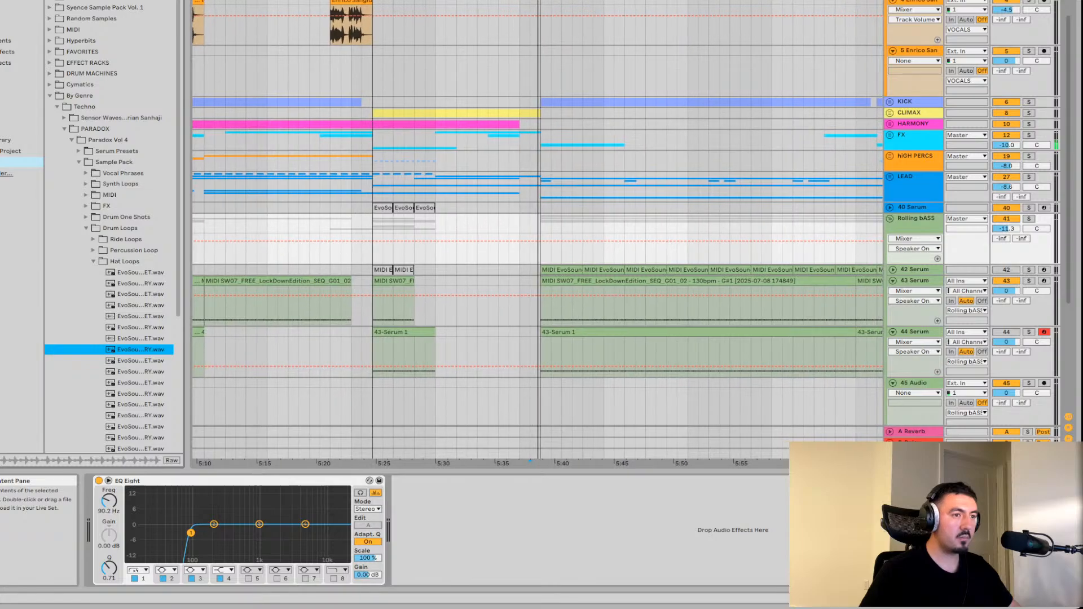
key("space")
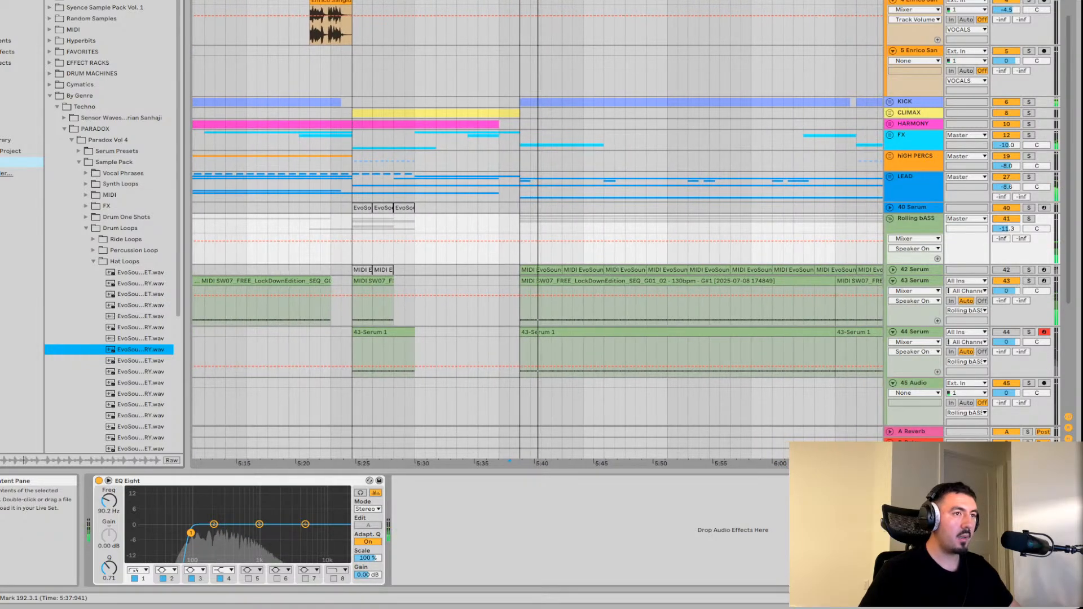
scroll(536, 232, "up", 3)
scroll(536, 231, "left", 5)
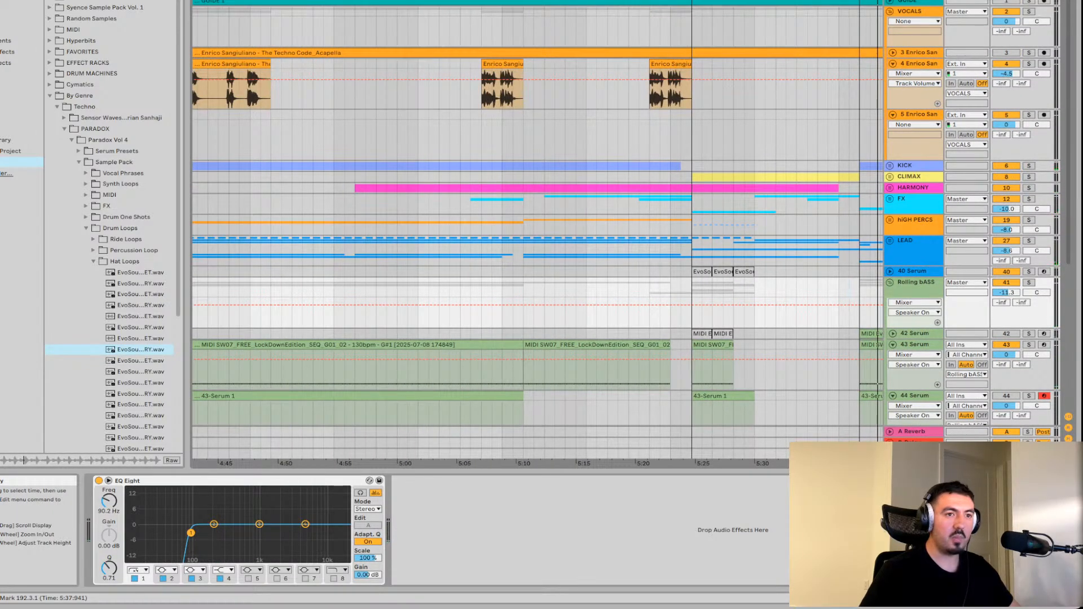
scroll(536, 231, "down", 3)
scroll(536, 232, "left", 2)
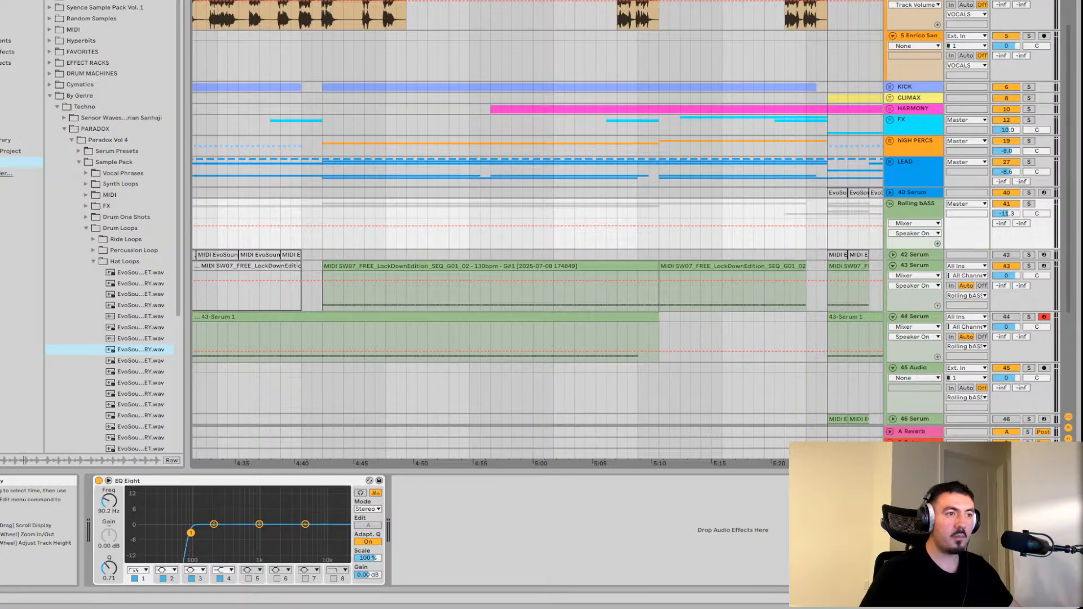
key("Right")
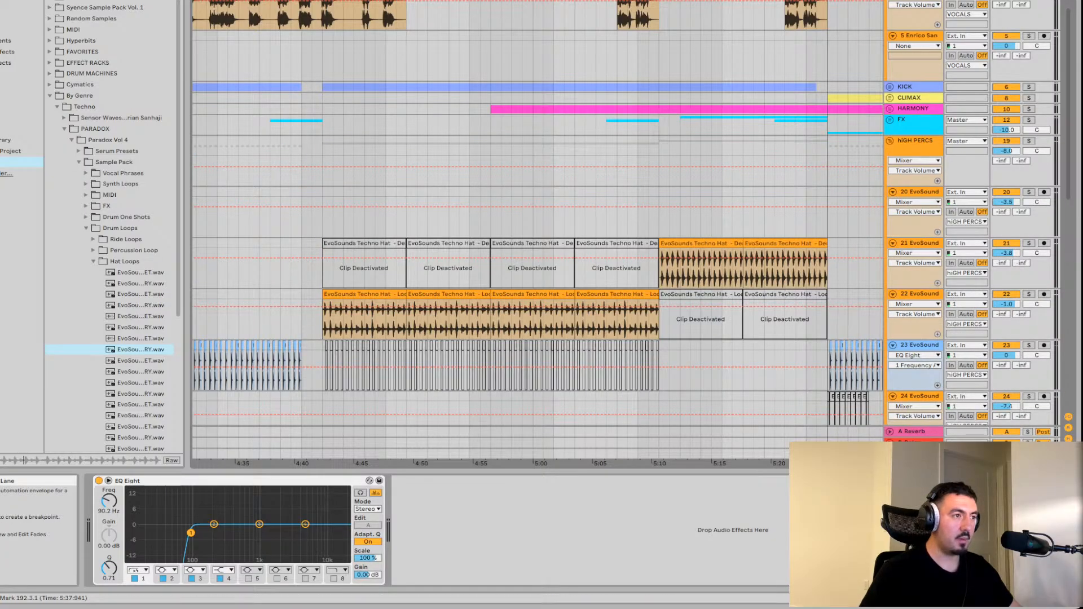
left_click(343, 209)
scroll(536, 231, "left", 2)
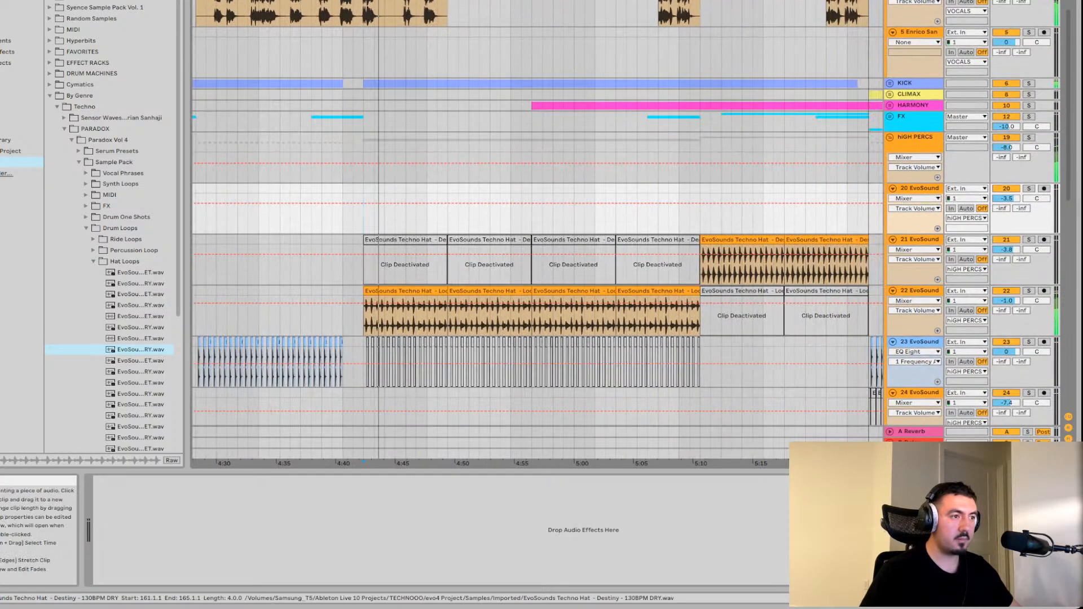
Compare the active Look hat clips on track 22 with the Destiny hat clips on track 21 during playback
scroll(536, 231, "right", 4)
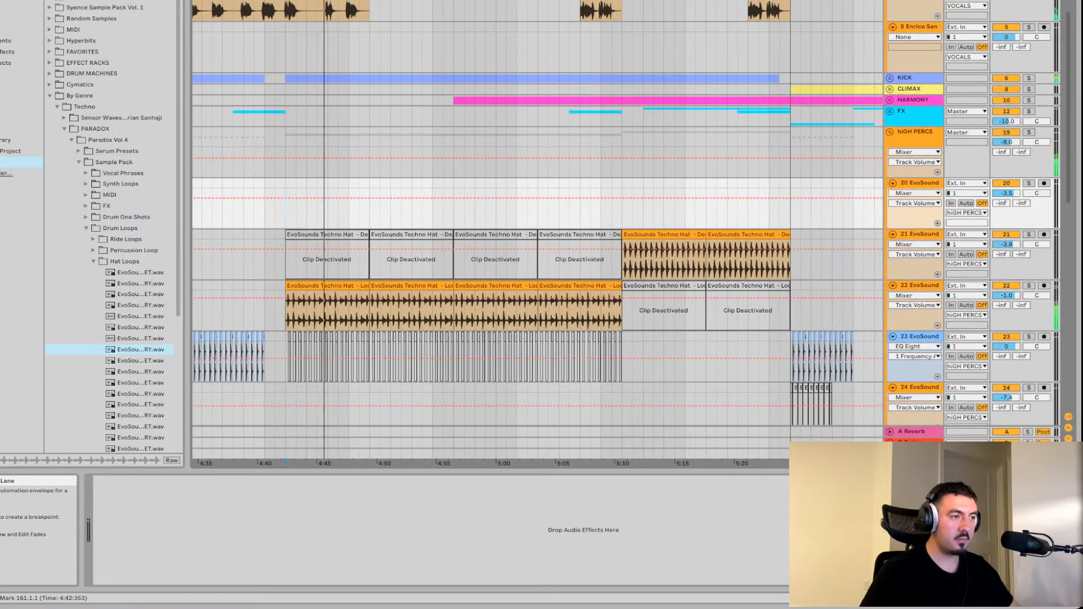
left_click(412, 307)
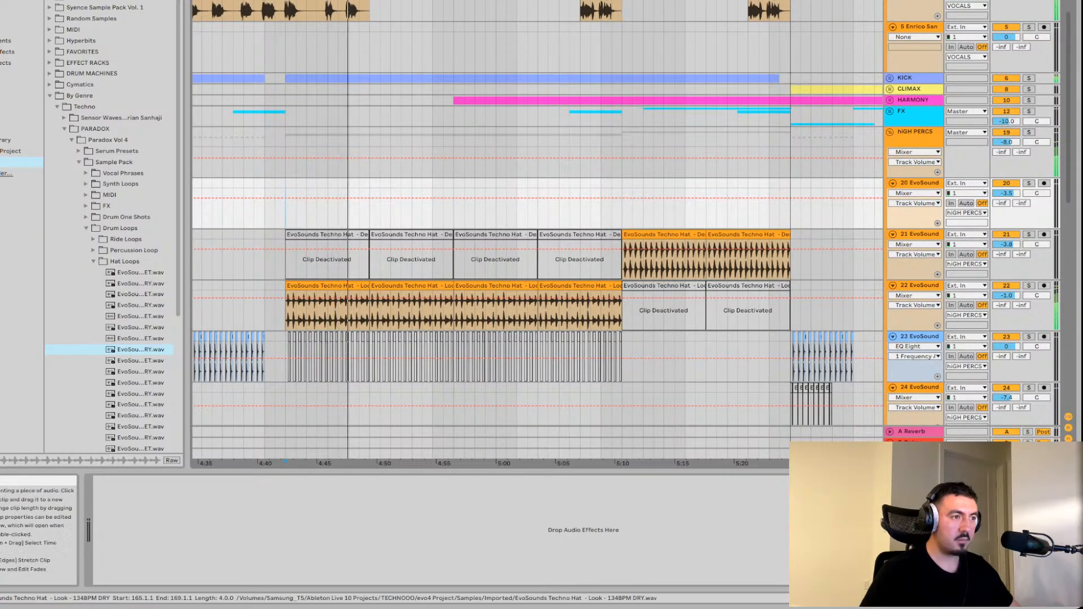
scroll(536, 231, "right", 4)
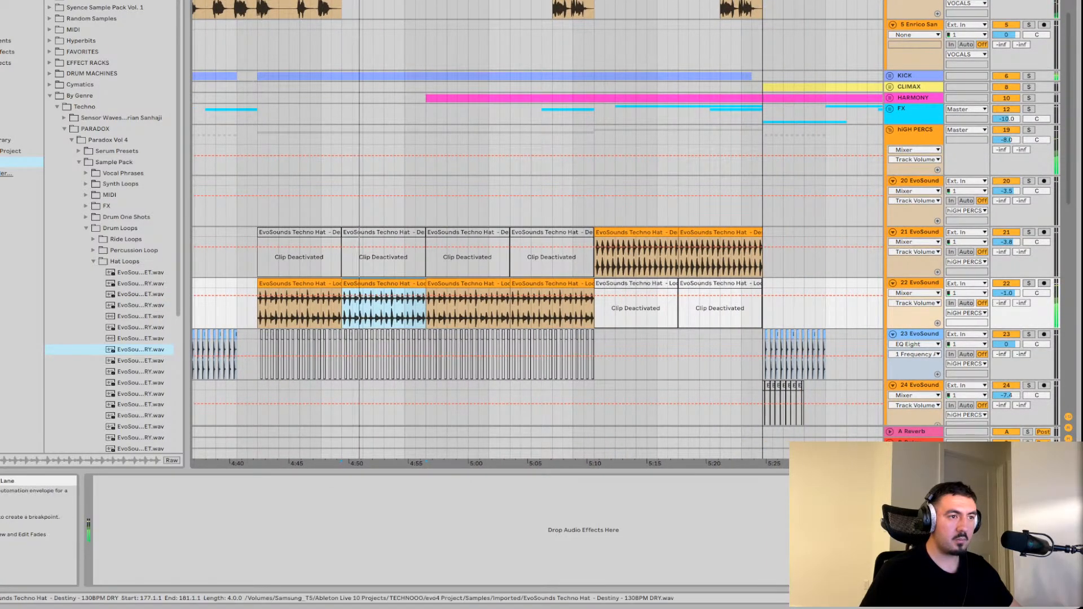
left_click(578, 257)
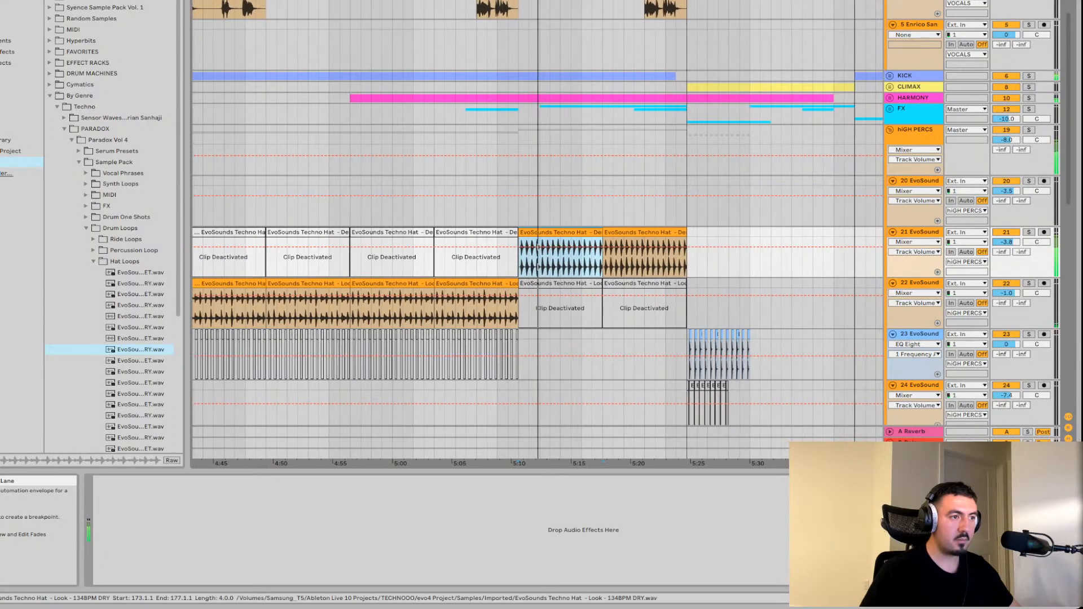
left_click(493, 307)
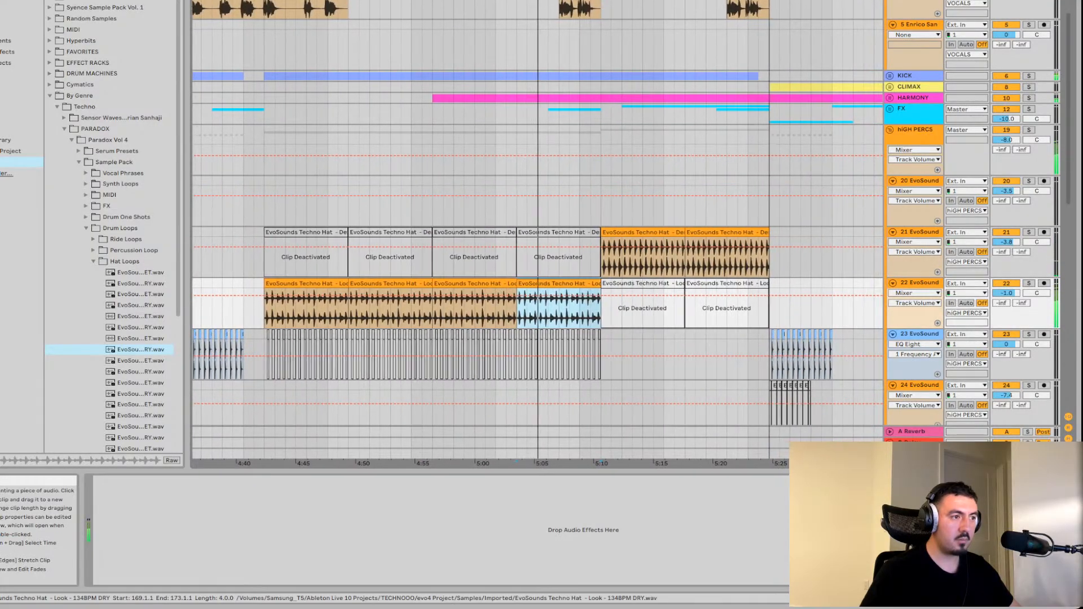
scroll(536, 254, "left", 3)
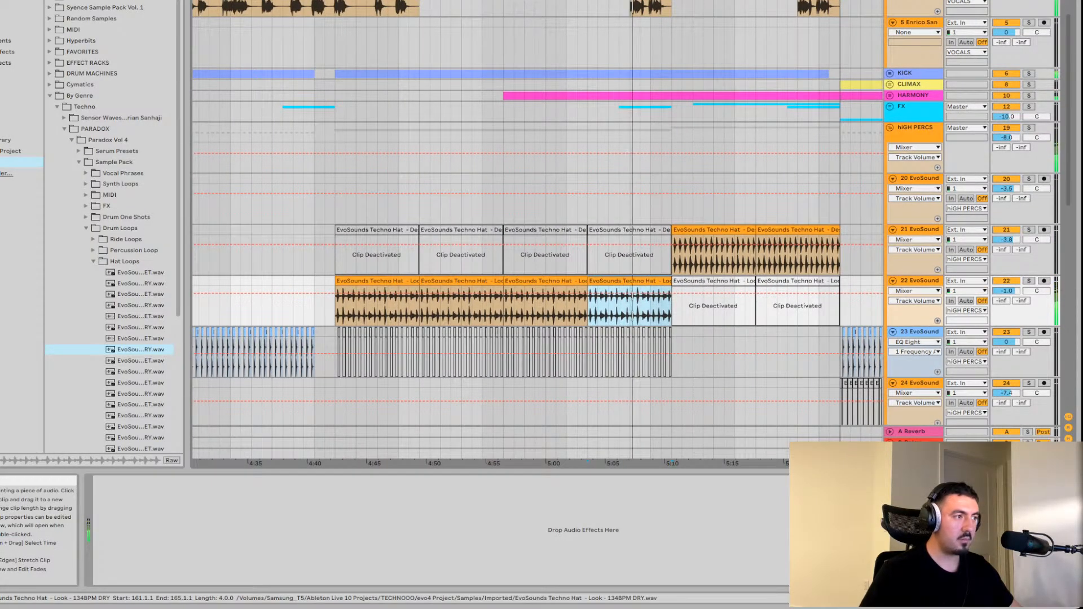
left_click(377, 304)
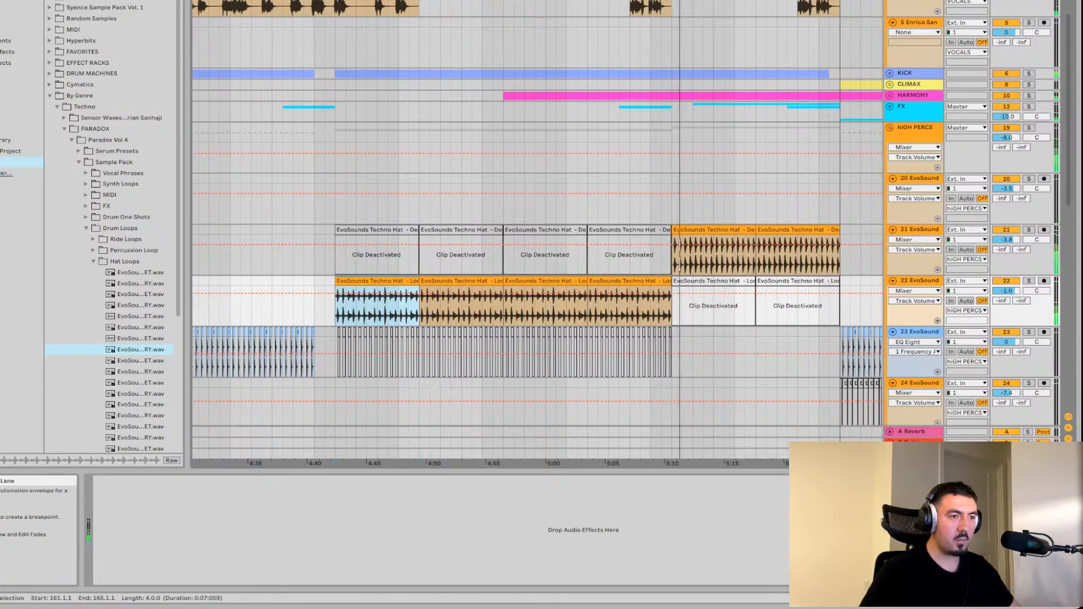
Select the four active Look hat clips from bar 161 to 177 and set the insertion point at bar 193 on track 22
left_click(675, 282)
left_click(377, 305, "shift")
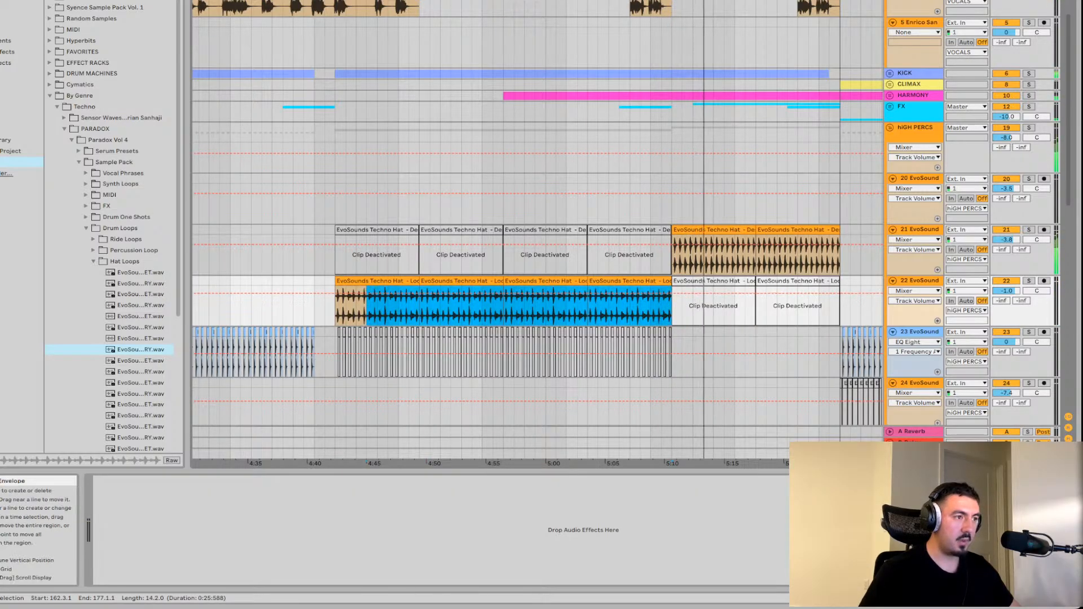
left_click(377, 305)
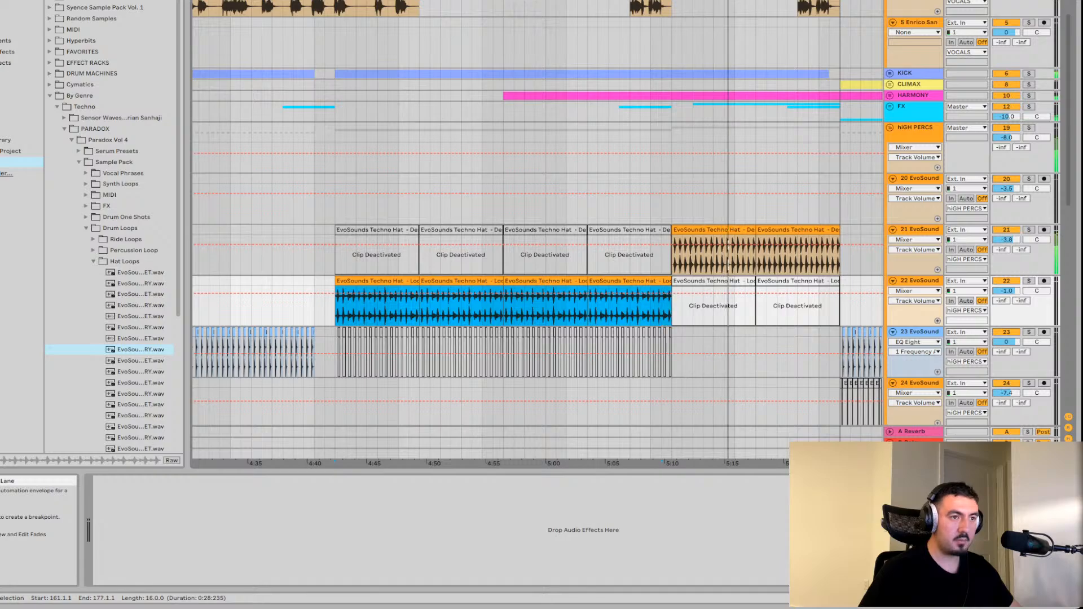
scroll(536, 226, "right", 10)
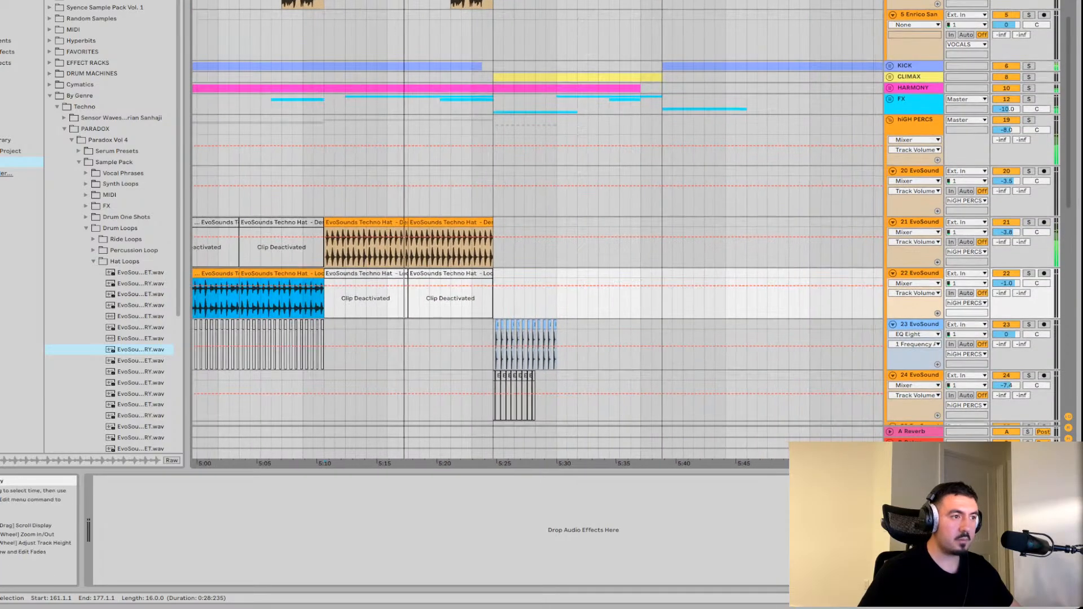
left_click(662, 293)
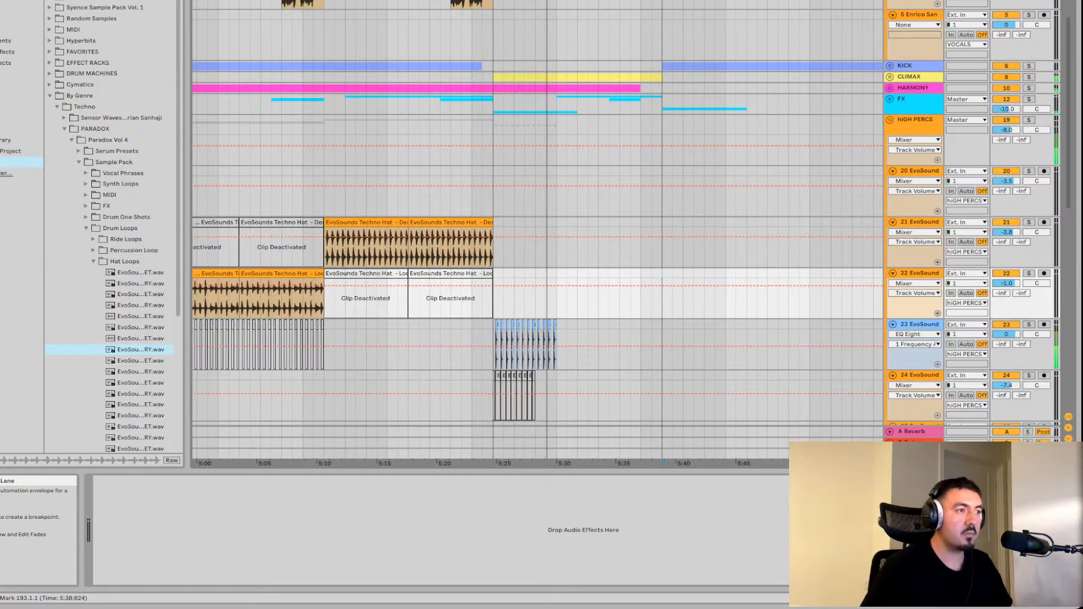
Review the percussion tracks around bar 193 and select the Destiny hat clip at bar 177 on track 21
scroll(536, 237, "up", 2)
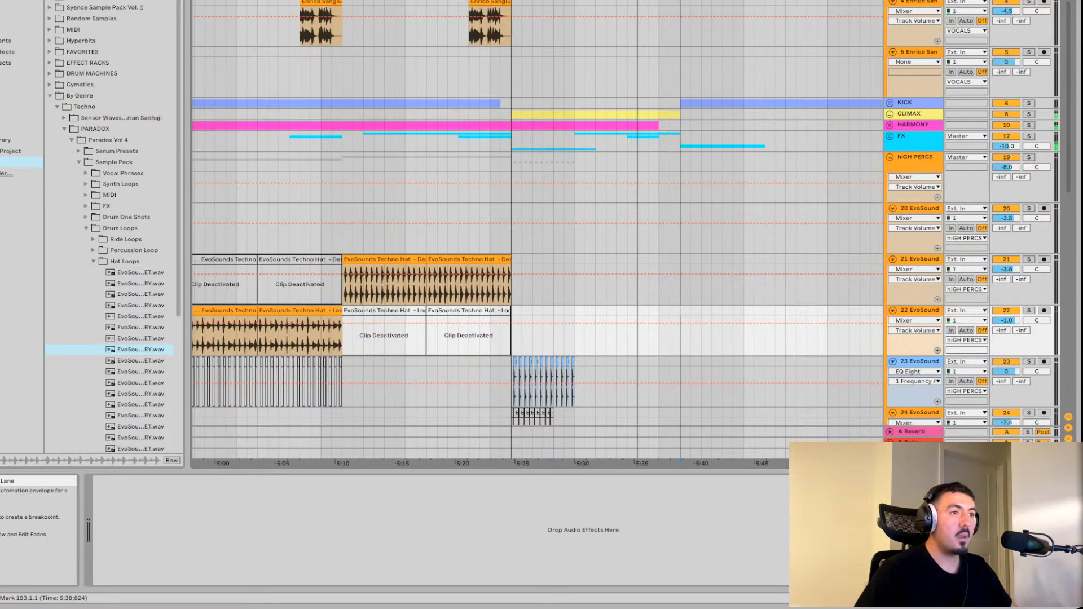
scroll(536, 237, "right", 2)
scroll(536, 237, "right", 2)
scroll(536, 237, "down", 4)
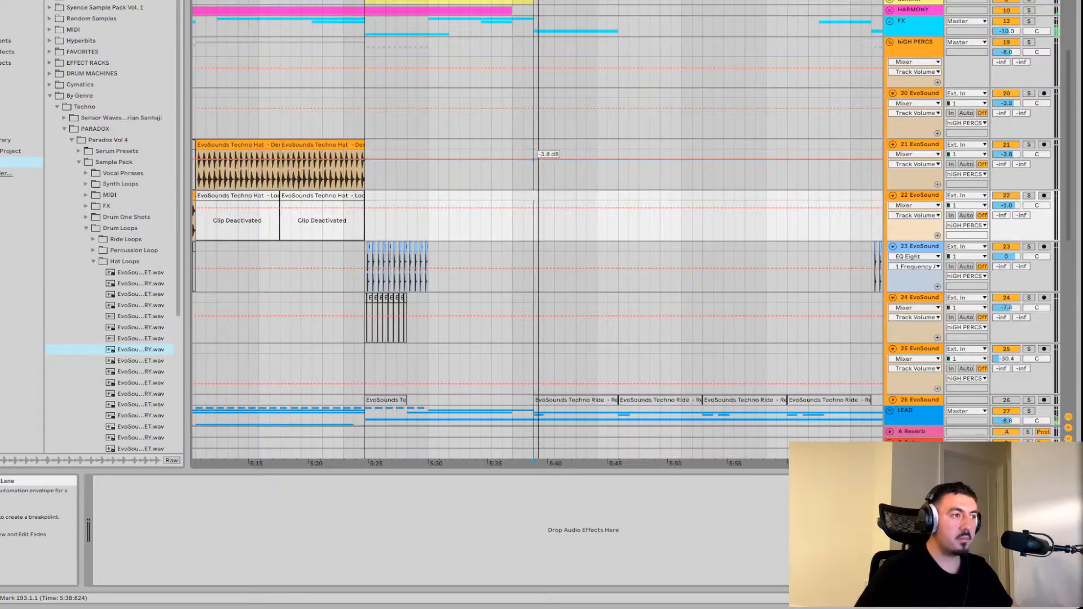
scroll(537, 237, "left", 4)
left_click(435, 169)
scroll(536, 237, "left", 3)
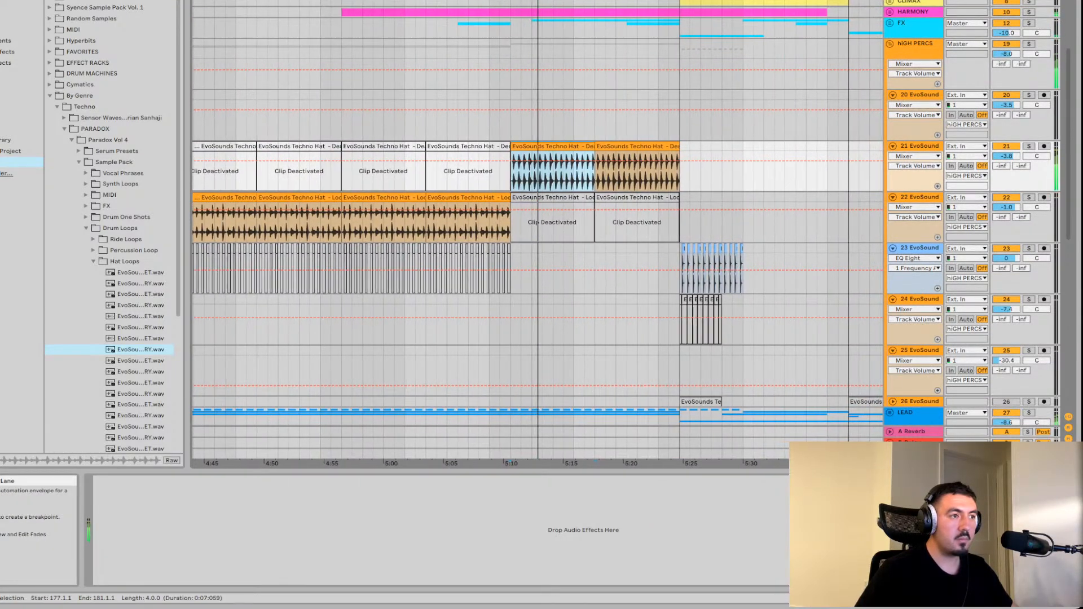
Copy the four active Look hat clips starting at bar 161 to bar 193 on track 22
scroll(538, 237, "down", 3)
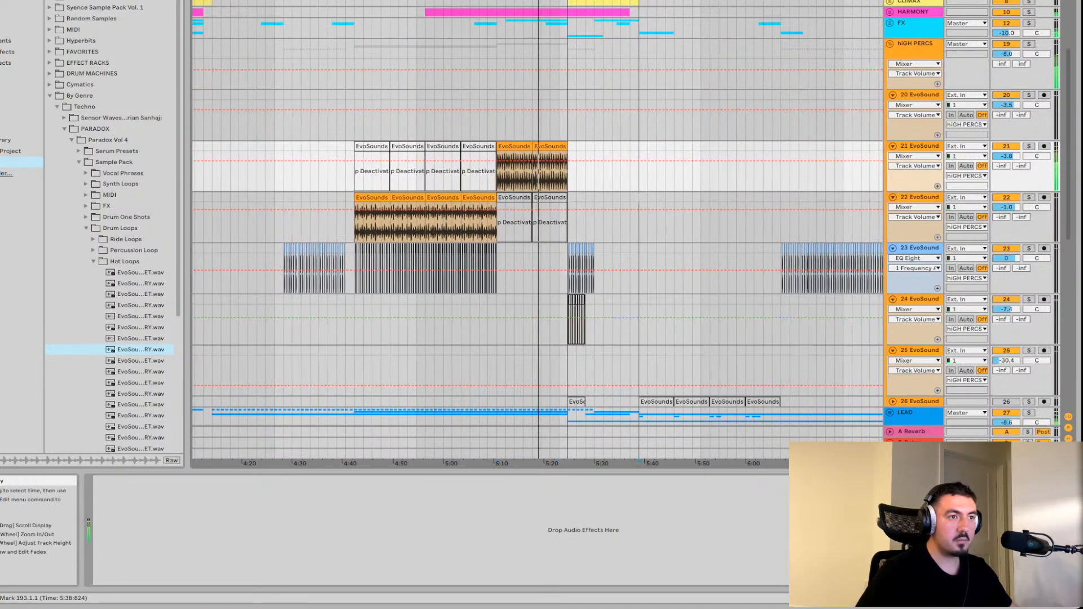
key("Down")
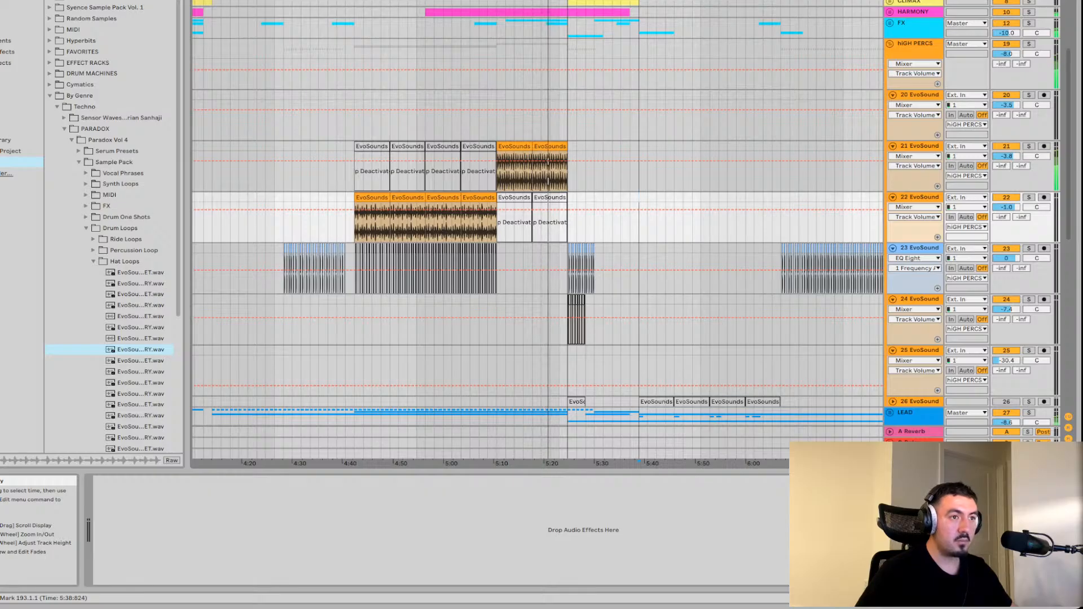
mouse_move(782, 220)
left_mouse_down()
mouse_move(641, 220)
mouse_move(782, 220)
left_mouse_up()
left_click(639, 221)
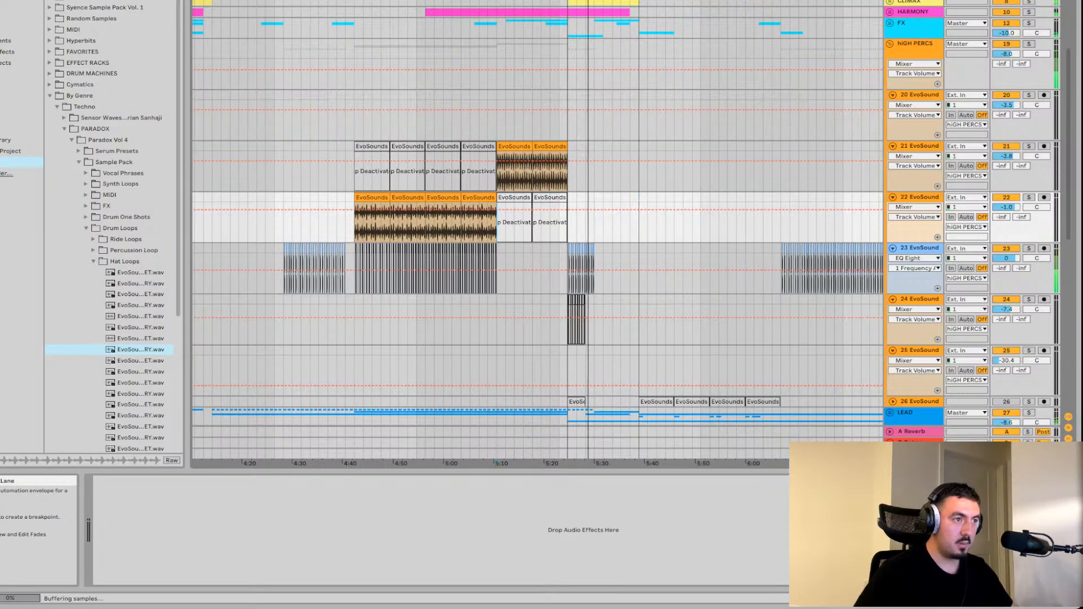
left_click(373, 223)
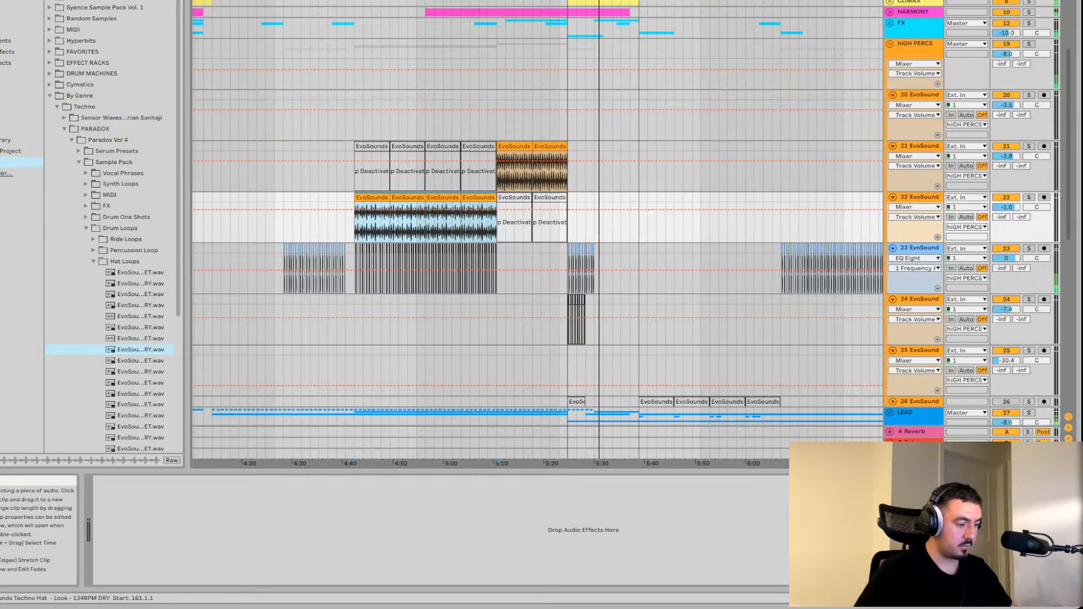
left_click(646, 223)
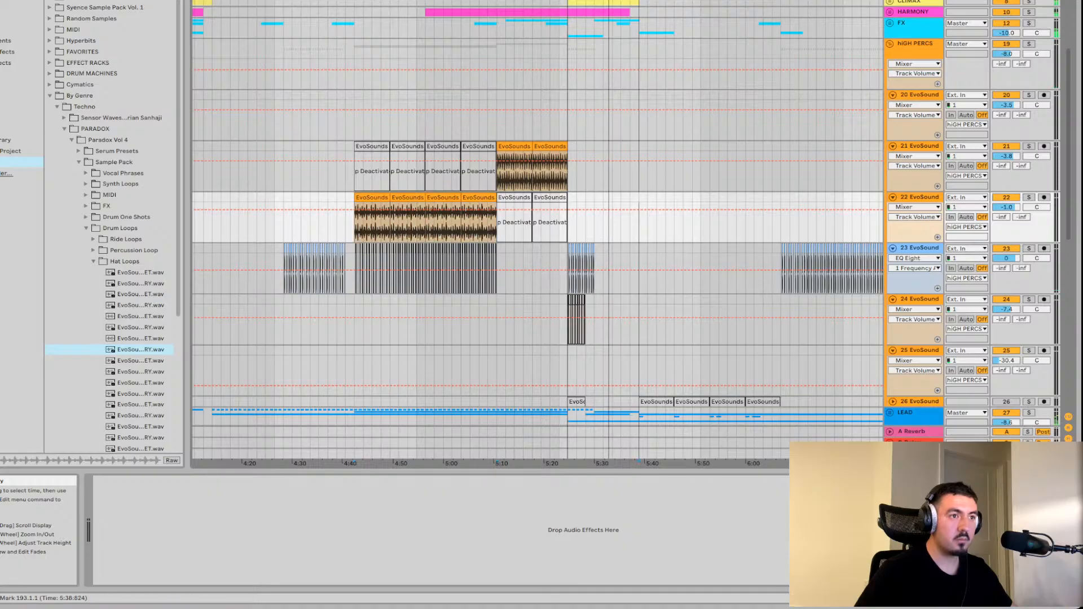
key("ctrl+v")
scroll(688, 205, "right", 3)
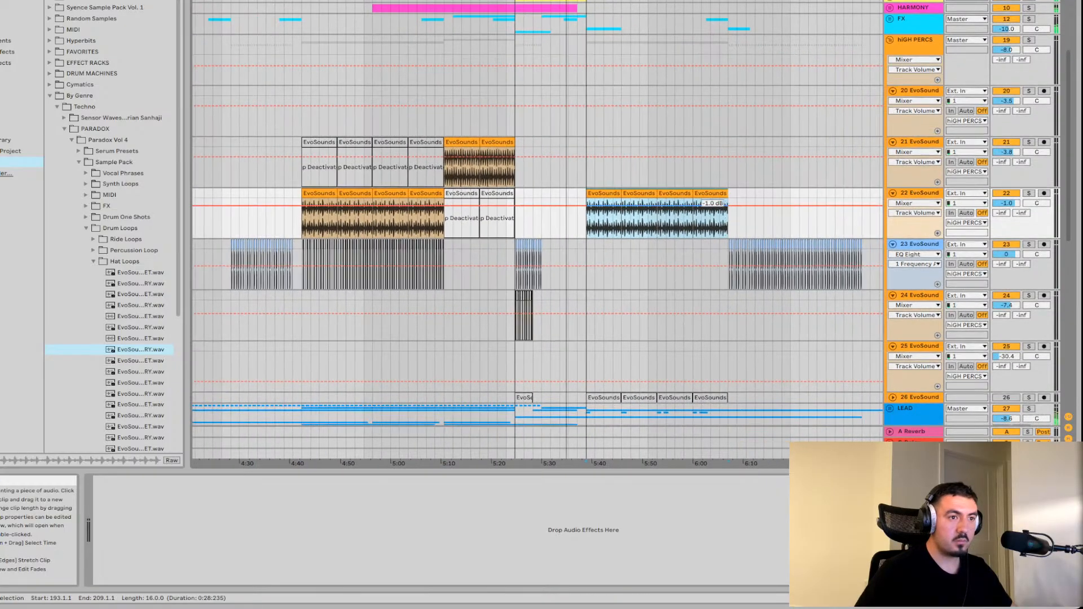
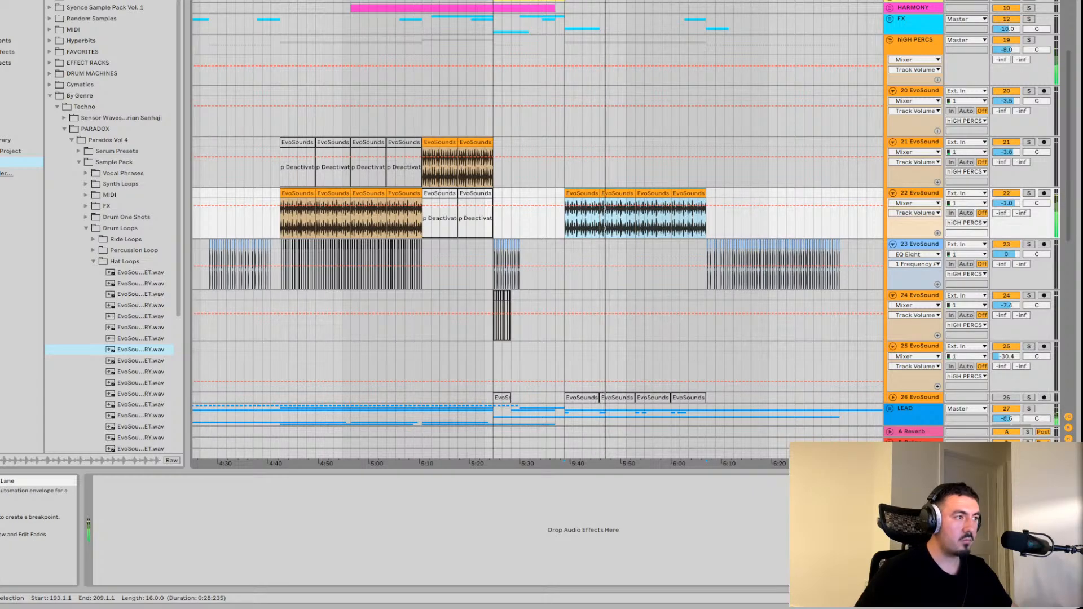
Widen the browser to show more of the sample names and fold the hiGH PERCS group
left_click_drag(187, 226, 220, 225)
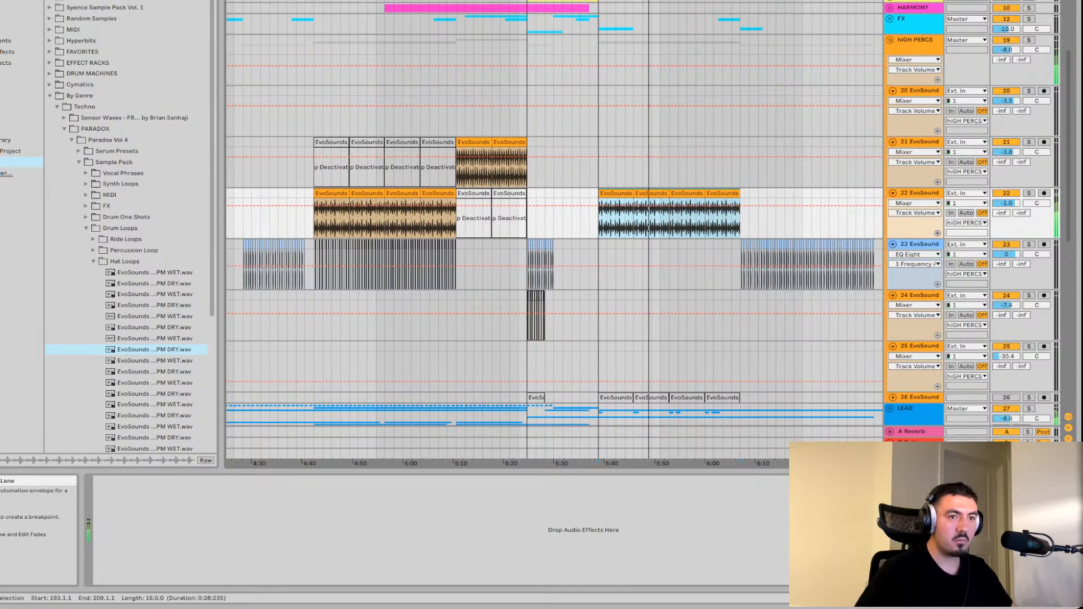
scroll(553, 226, "up", 4)
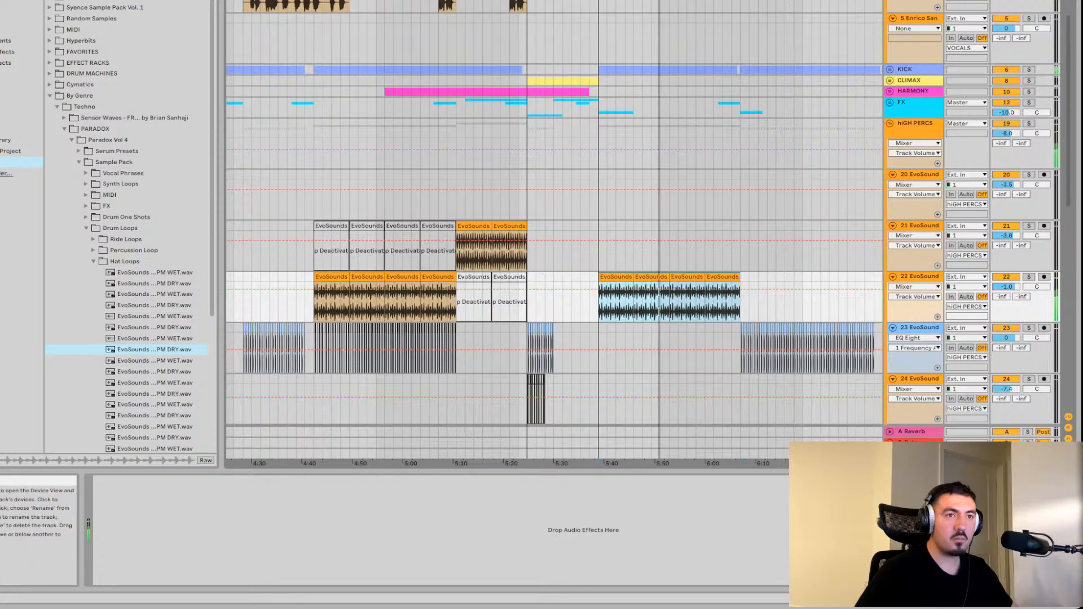
scroll(553, 226, "up", 1)
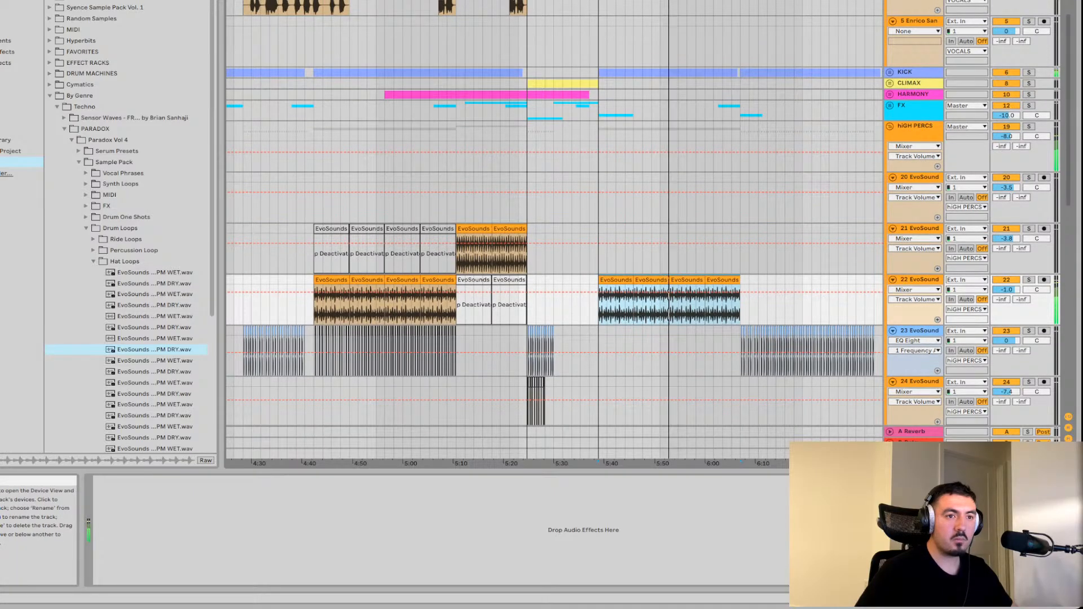
scroll(553, 225, "down", 3)
scroll(553, 226, "up", 2)
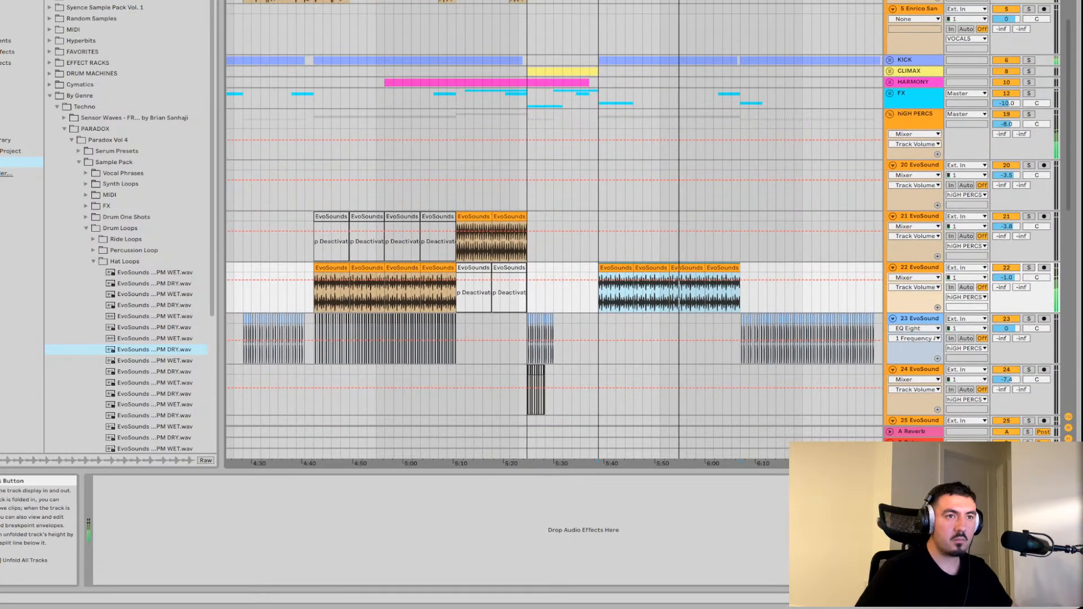
left_click(890, 113)
scroll(553, 226, "up", 2)
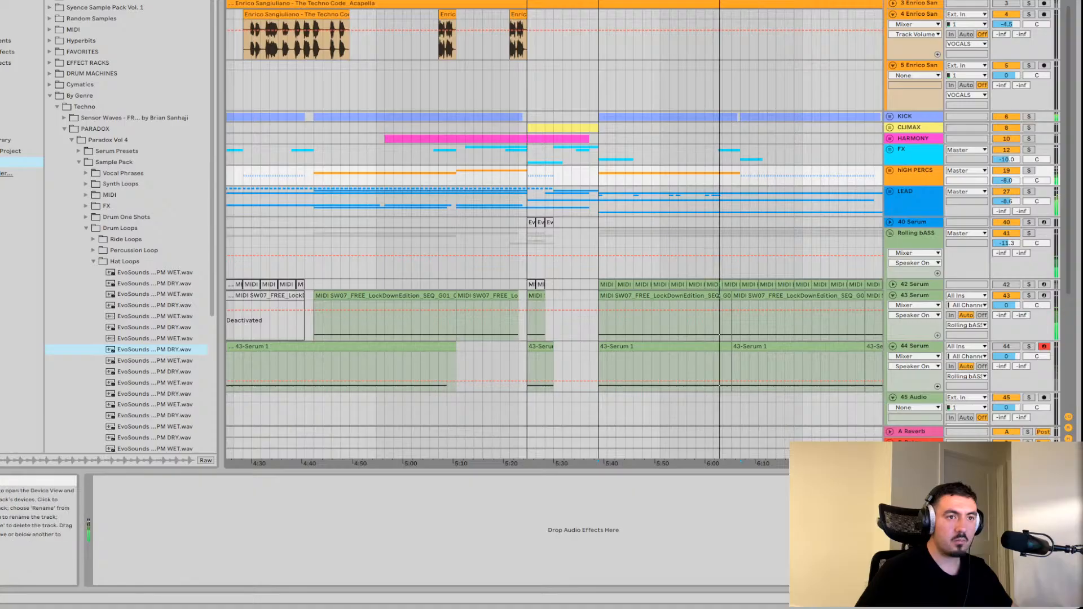
left_click(915, 170)
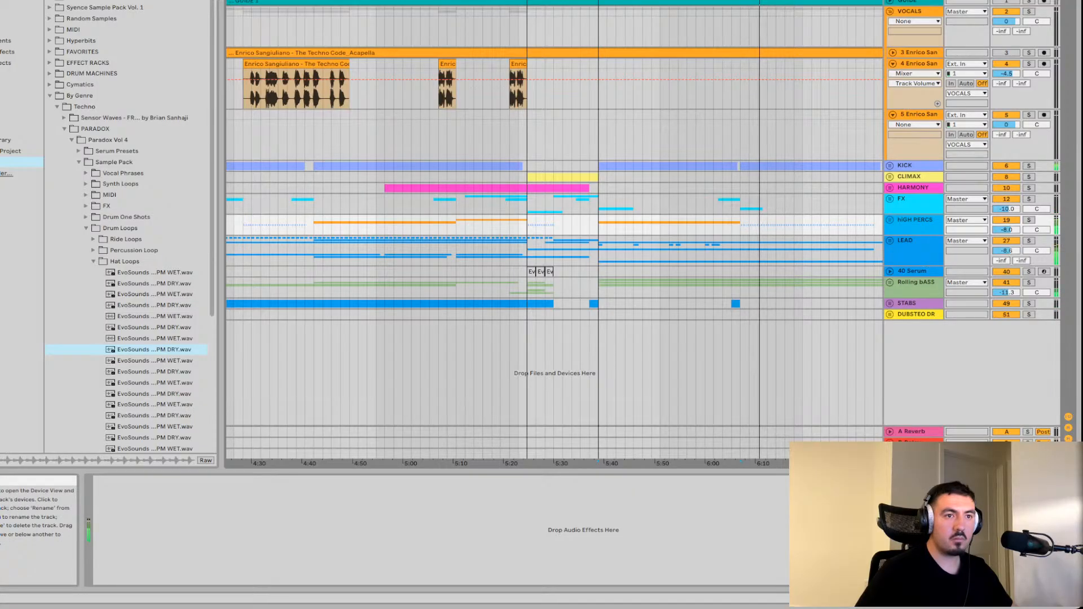
Add an audio track below the KICK group, group it, and name the group SNARE
left_click(563, 165)
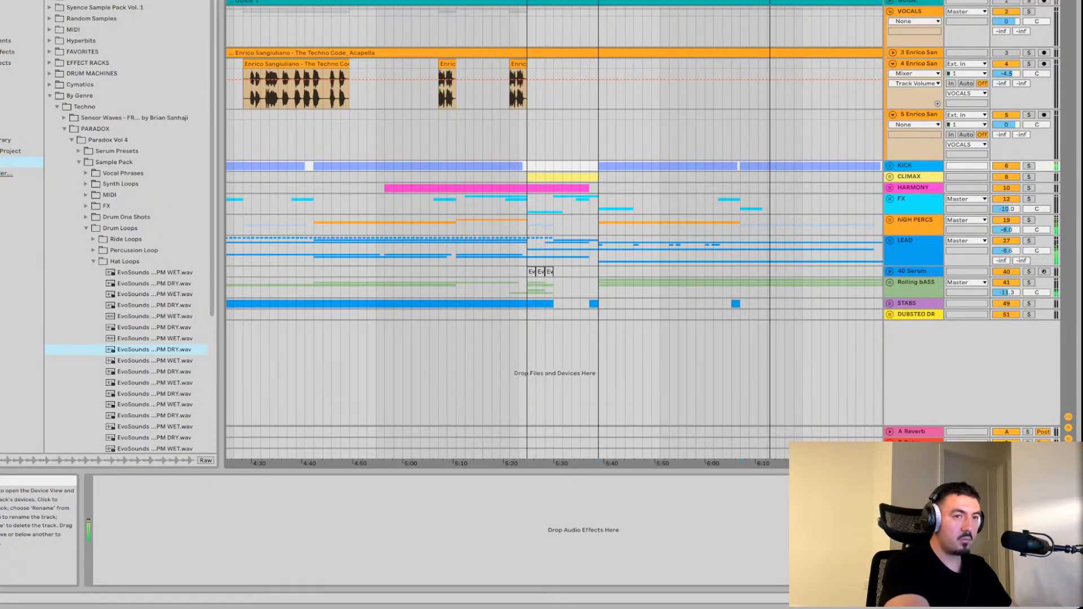
key("ctrl+t")
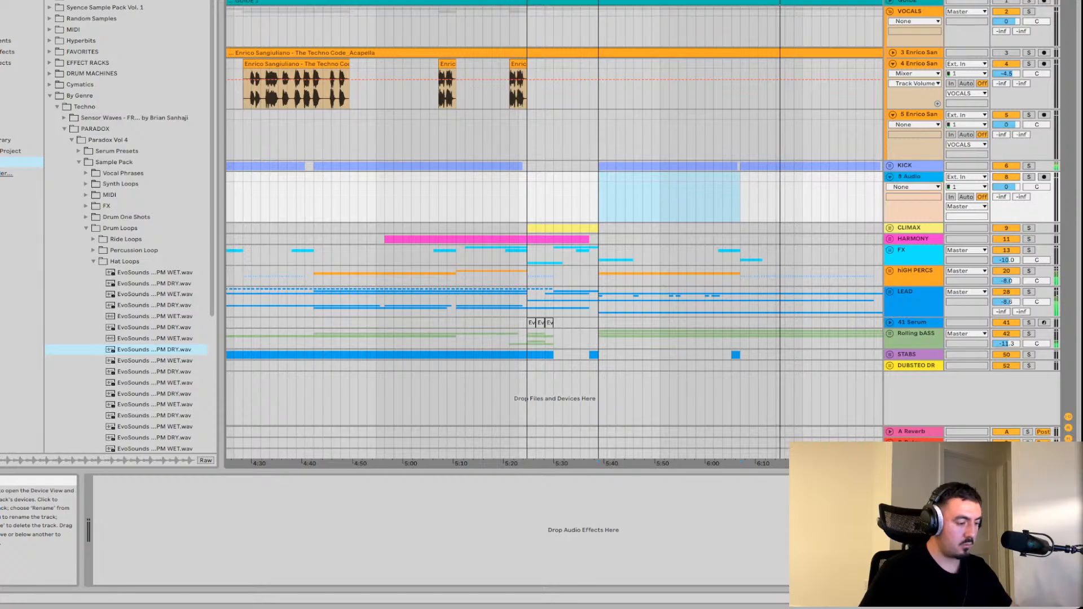
key("ctrl+g")
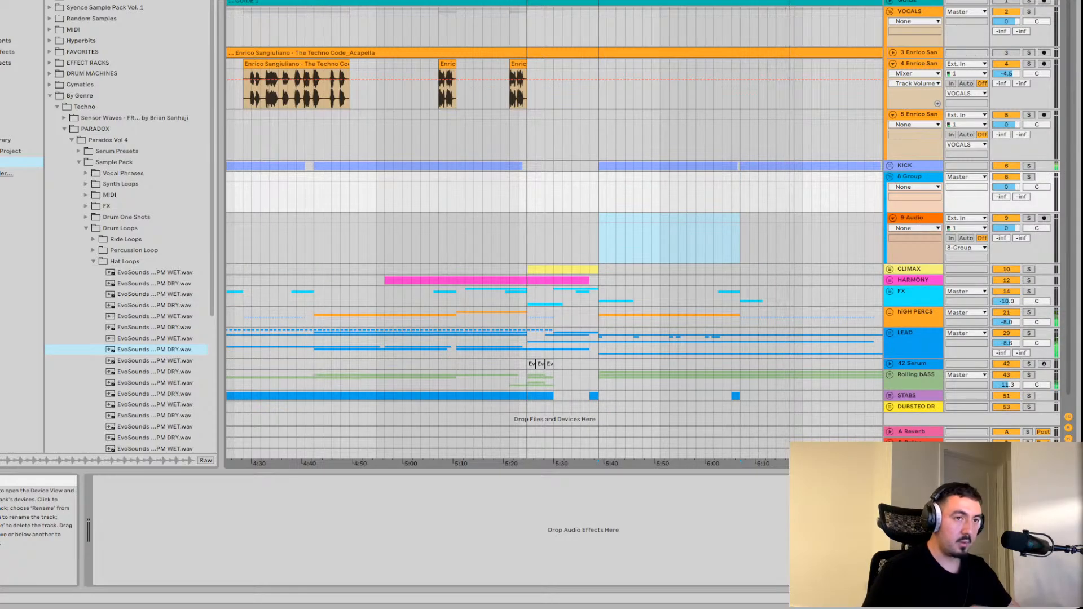
key("ctrl+r")
type("SNARE")
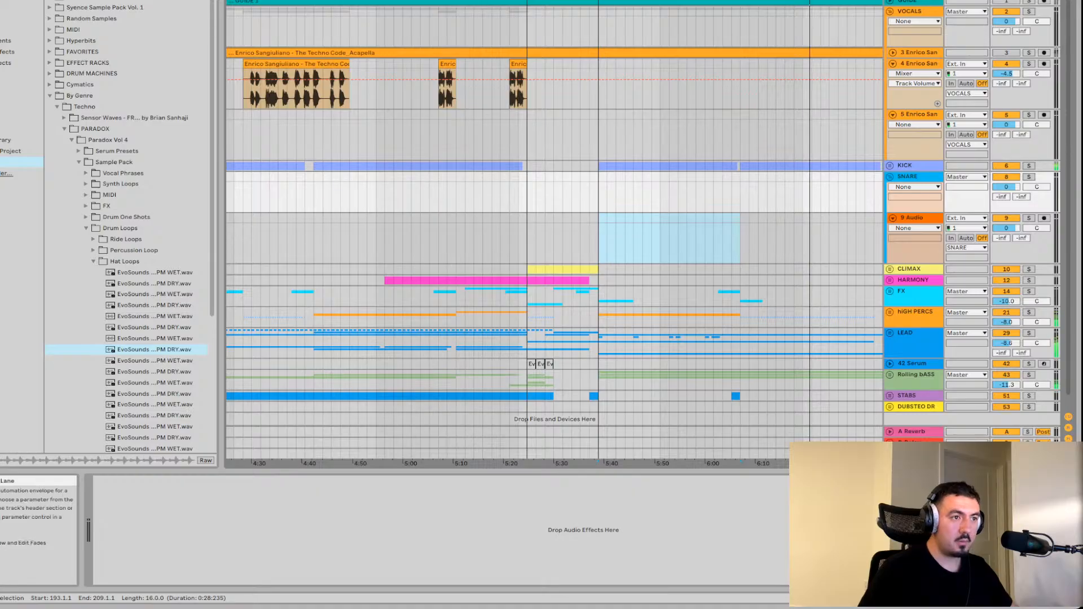
Play the arrangement from bar 193 and select the empty audio track inside the SNARE group
key("space")
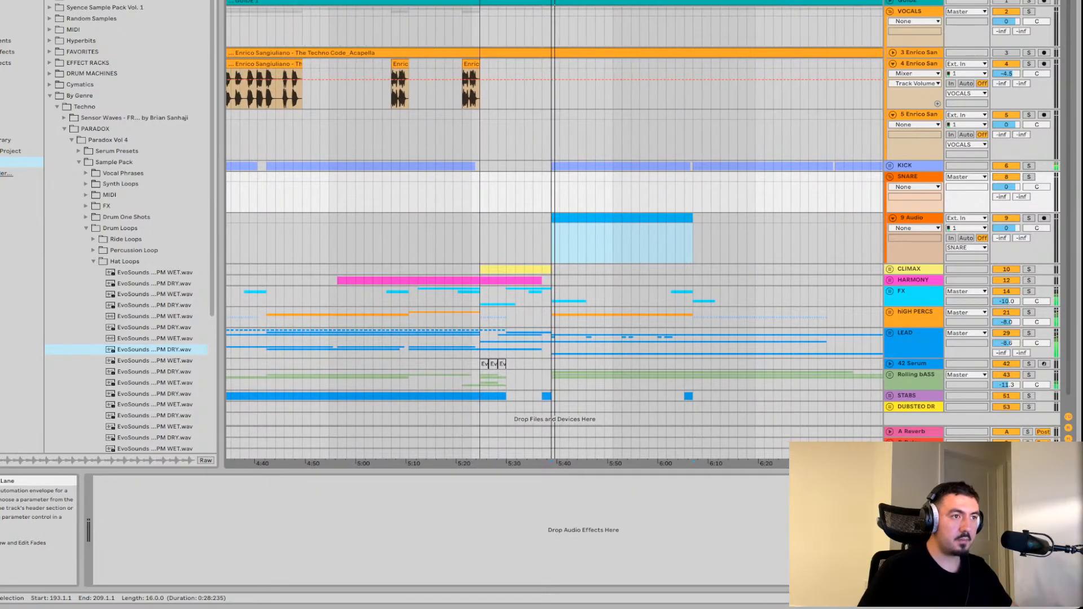
key("ctrl+j")
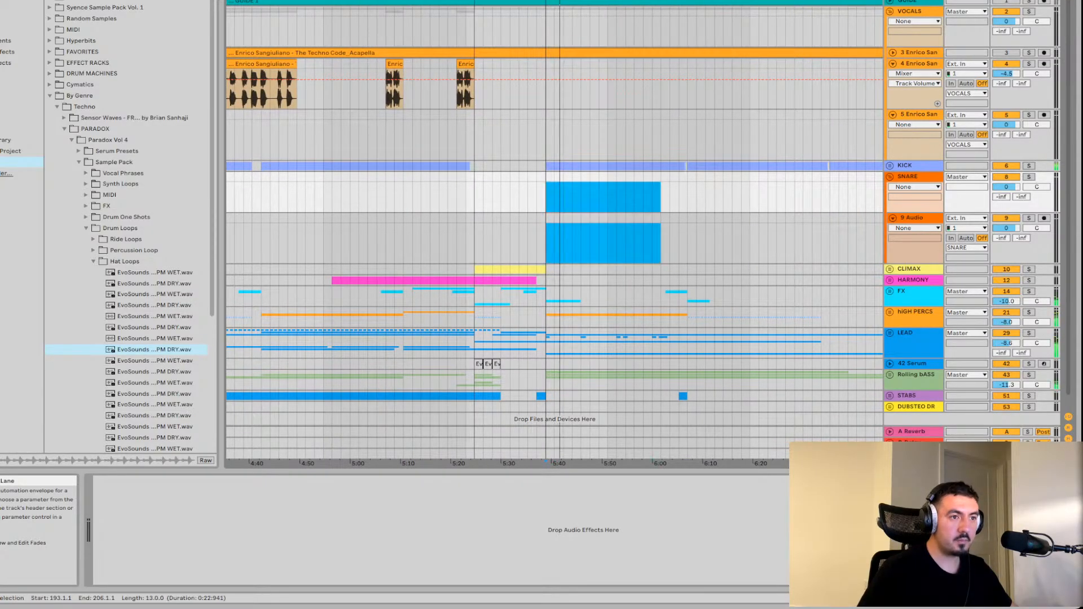
key("ctrl+z")
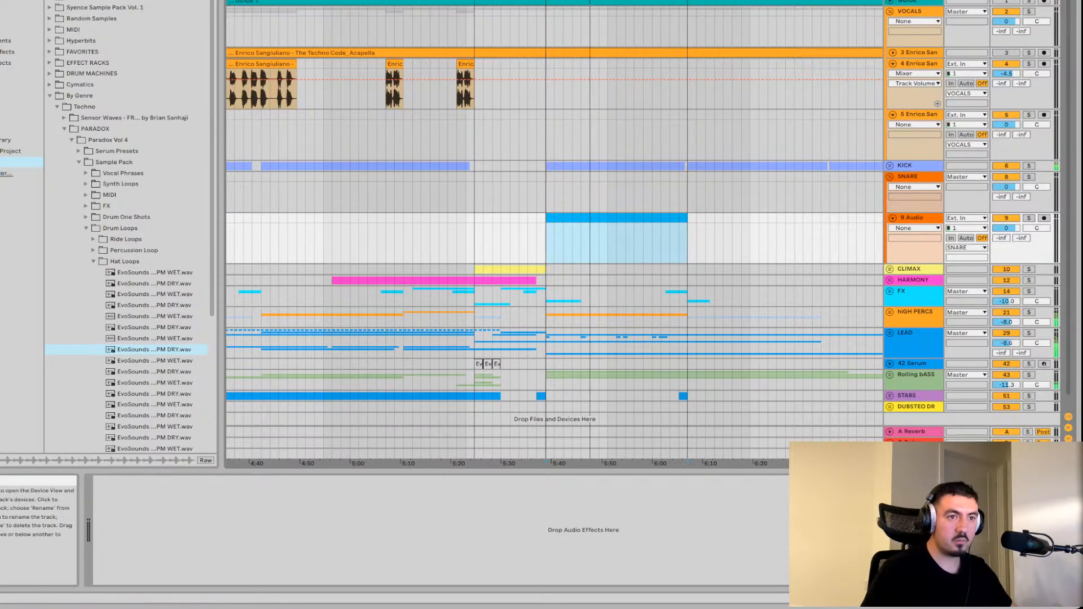
left_click(914, 218)
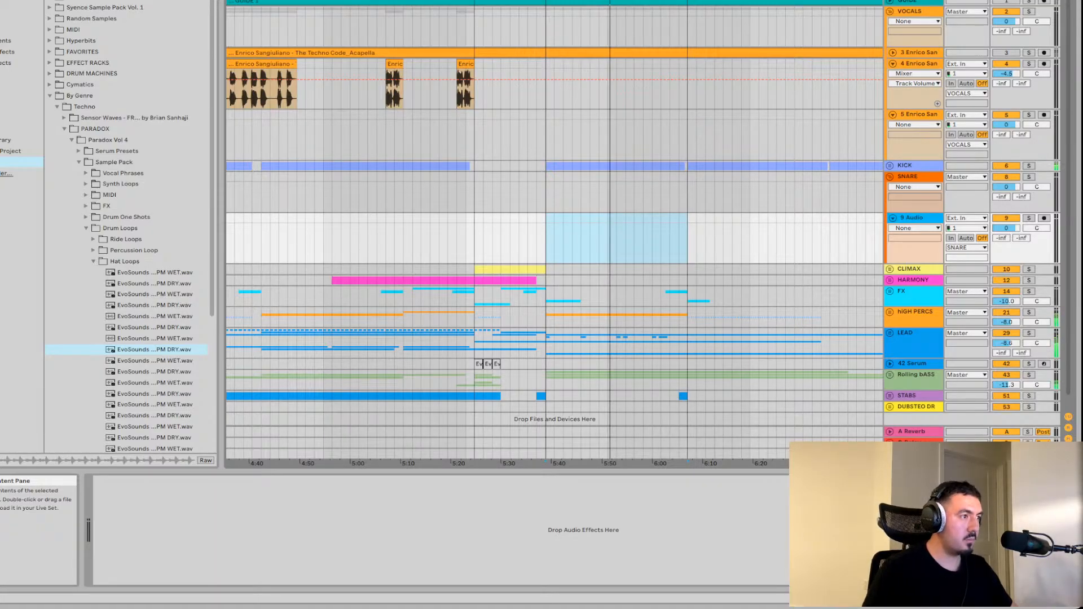
Collapse the Hat Loops and Drum Loops folders and expand the Clap folder within Drum One Shots
left_click(94, 261)
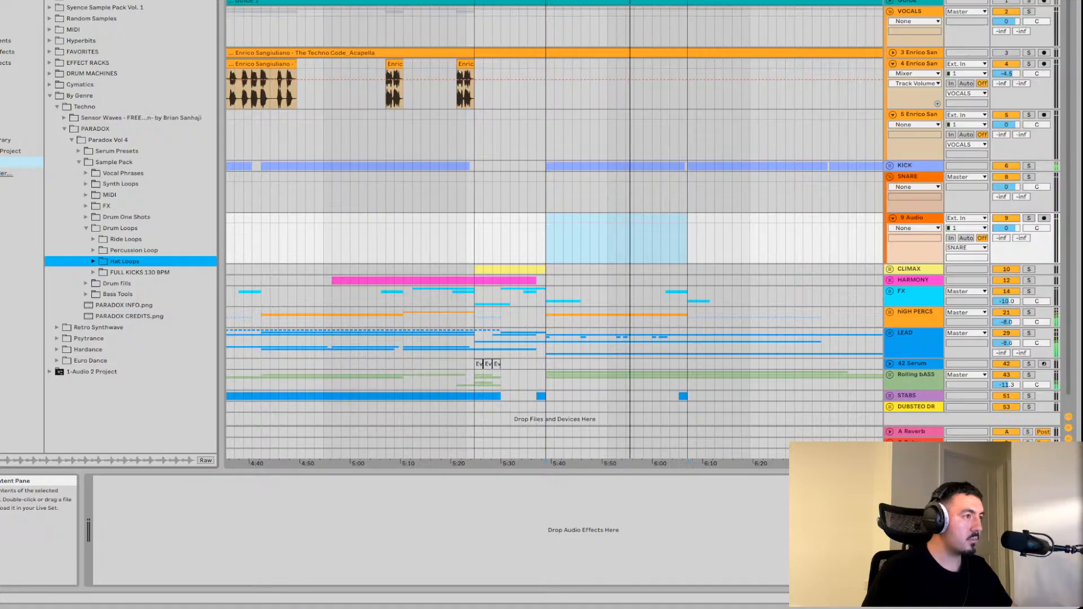
key("Left")
key("Left")
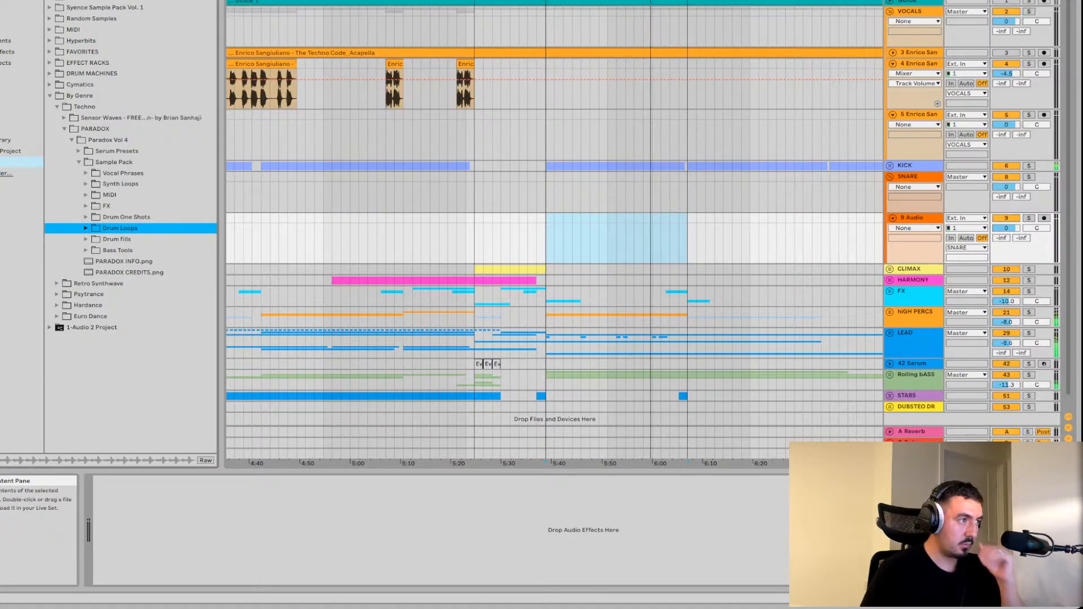
key("Up")
key("Right")
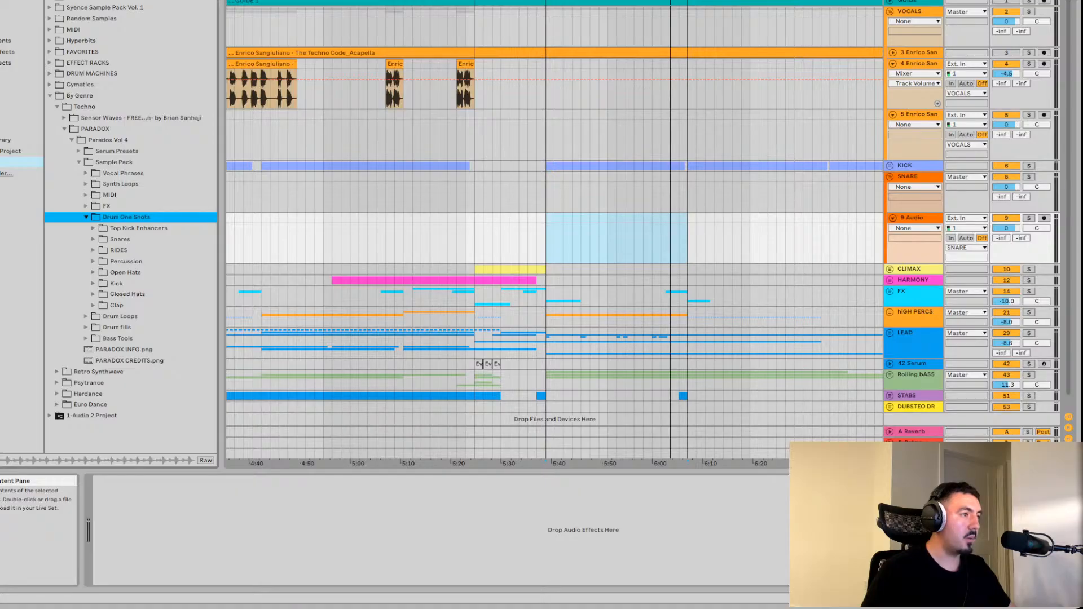
left_click(116, 305)
Preview the first four clap samples in the Clap folder, ending on the Sub 37 clap
left_click(157, 317)
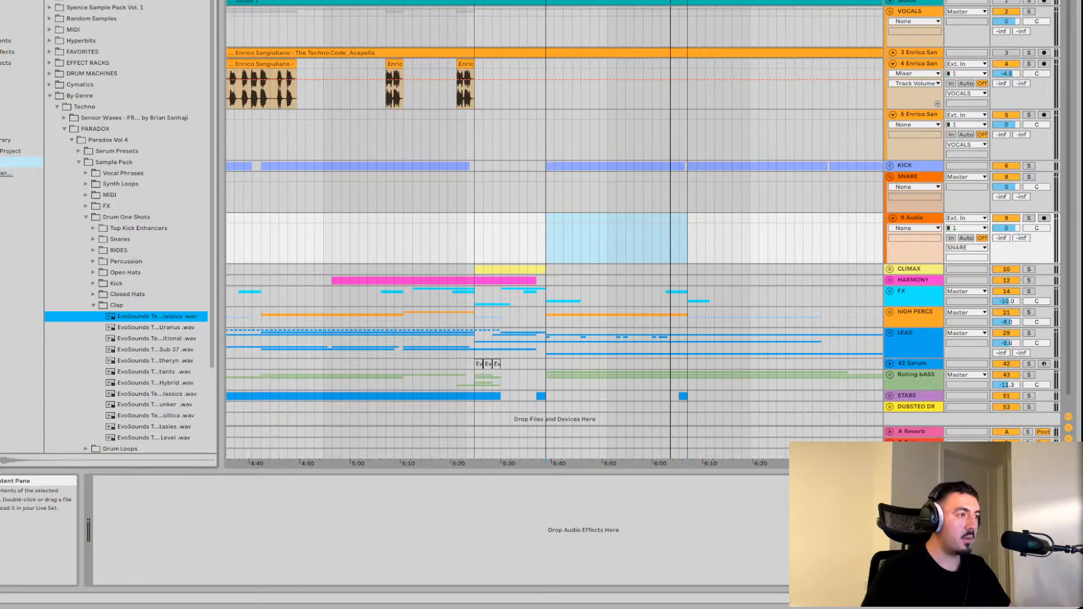
key("Down")
key("Down")
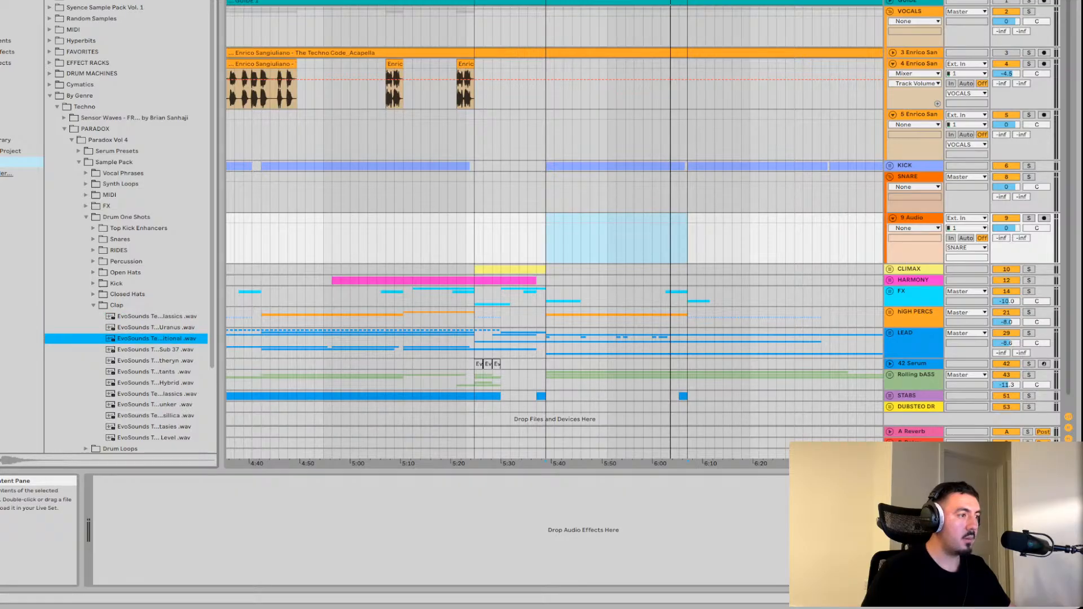
key("Down")
Restart playback from bar 193 and audition the first five clap samples in order against the track
key("space")
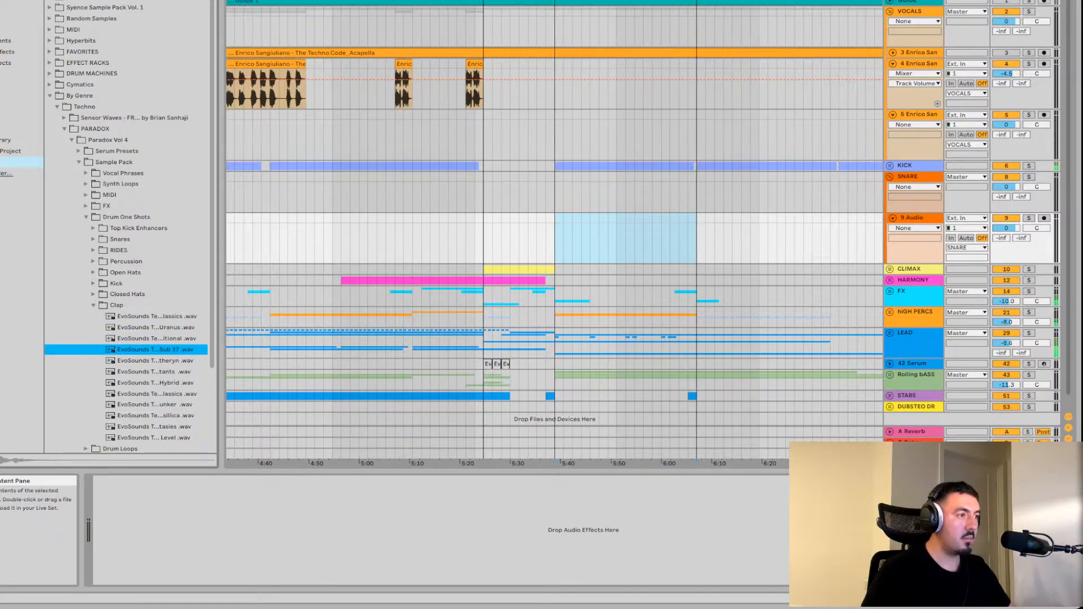
left_click(157, 317)
key("Down")
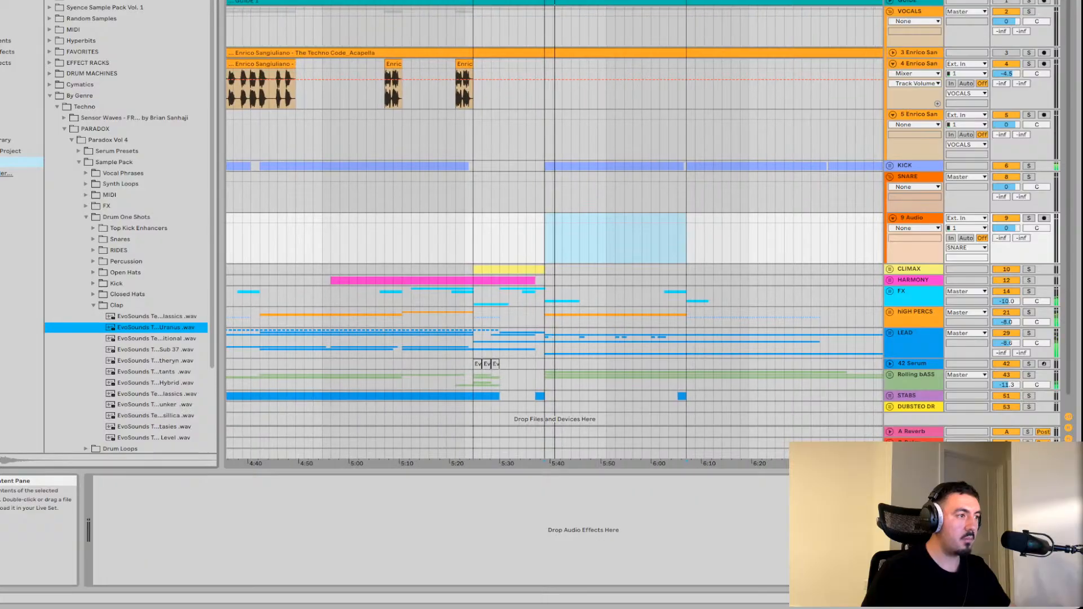
key("Down")
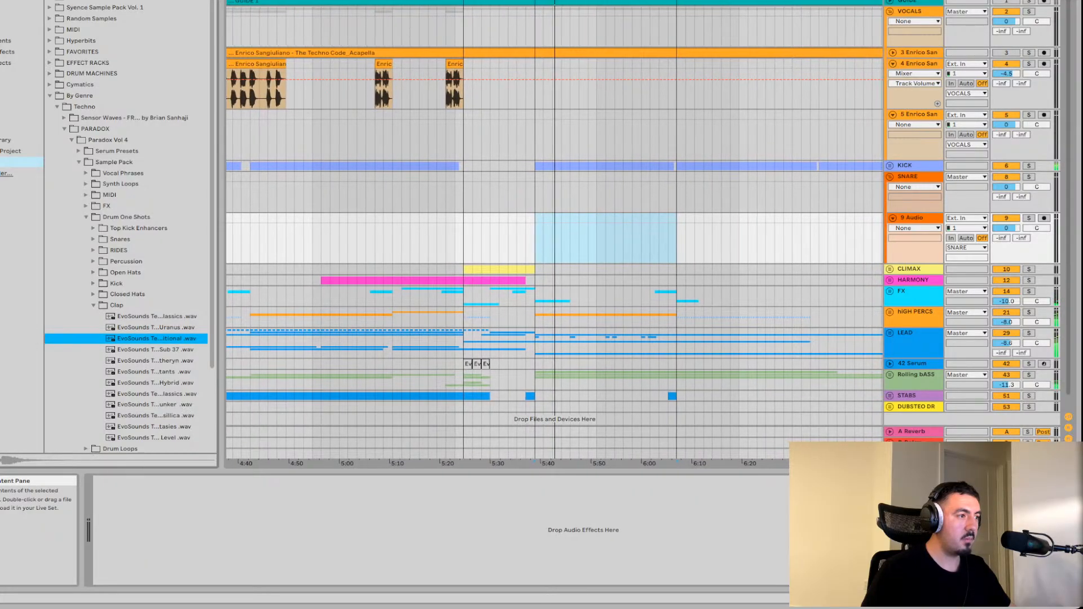
key("Down")
key("Down")
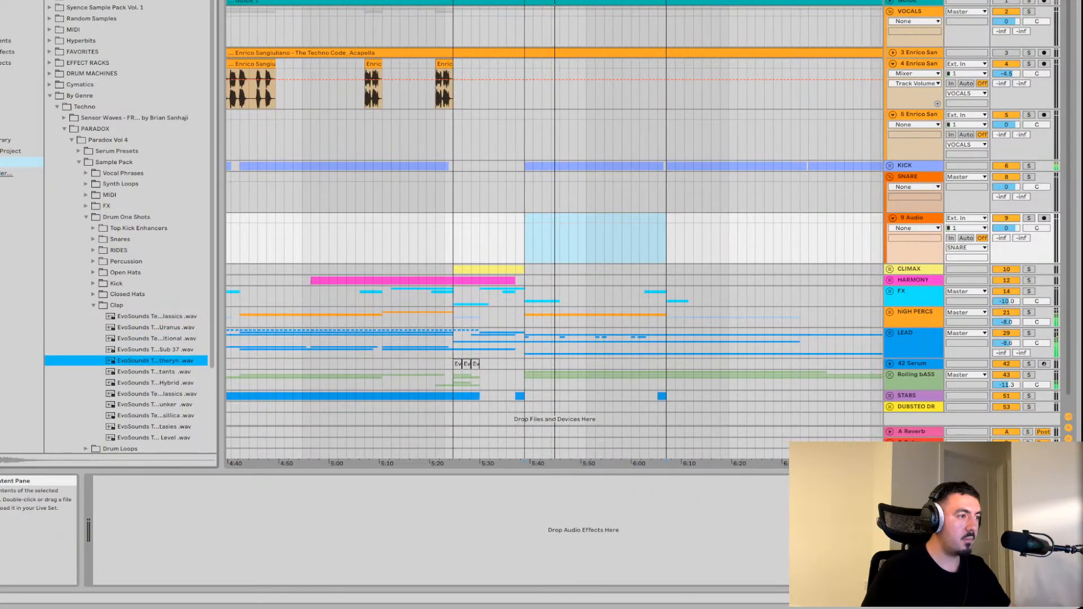
Compare the Wide - Classics, Uranus, Sub 37 and adjacent clap samples against the playing track
left_click(155, 327)
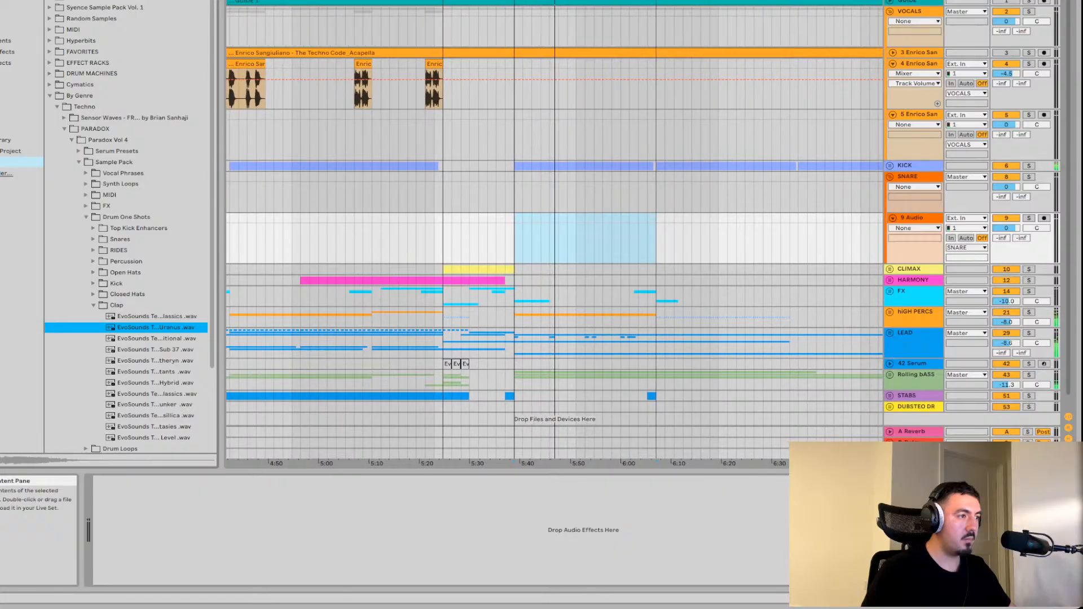
left_click(155, 350)
left_click(157, 316)
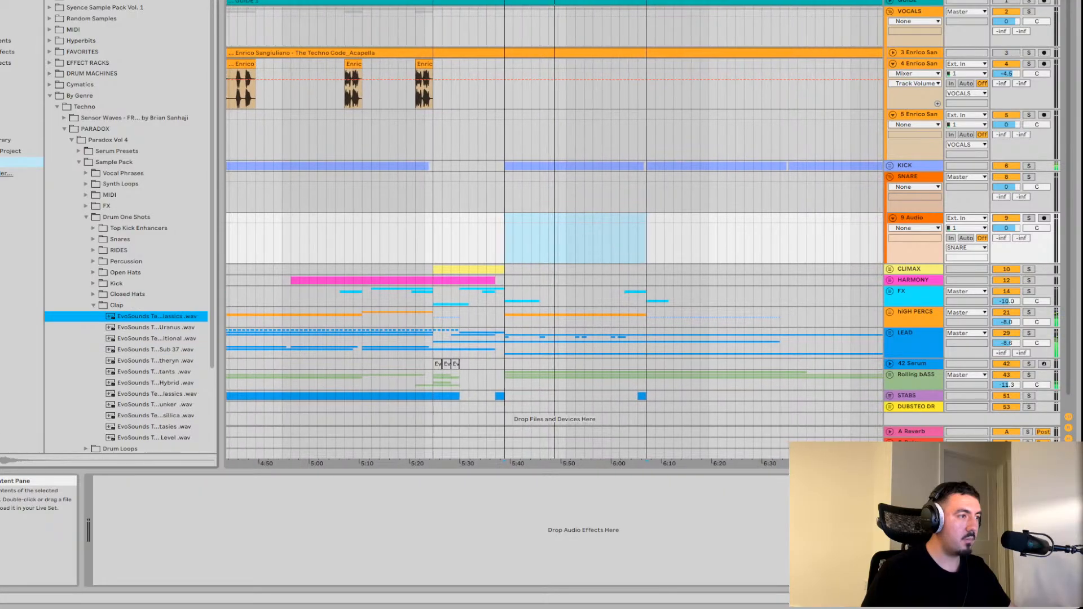
left_click(155, 327)
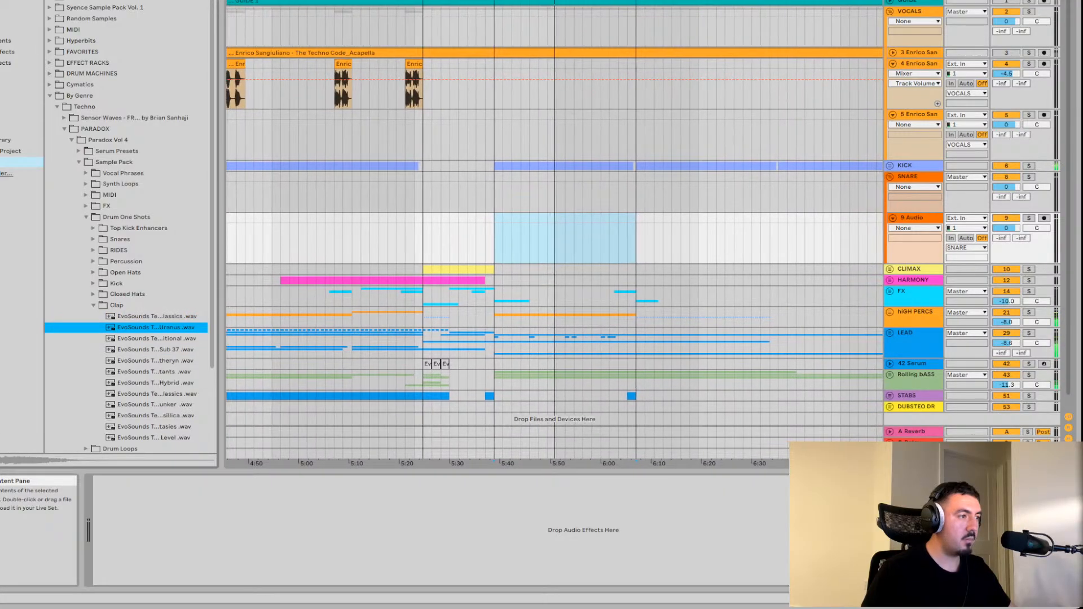
left_click(155, 361)
left_click(155, 350)
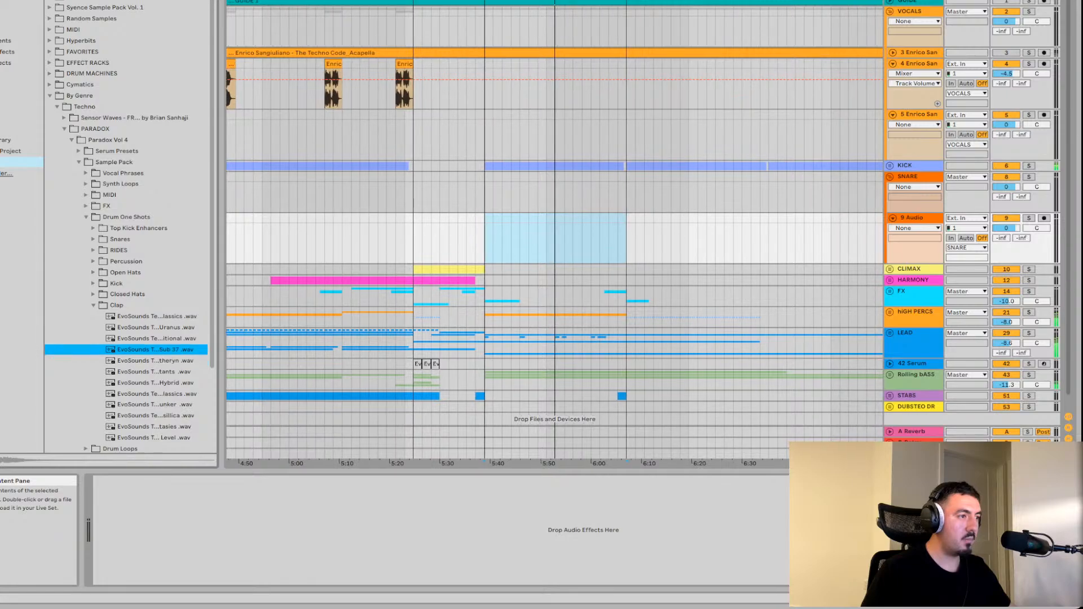
Audition the Hybrid and Mutants claps and further samples down the Clap folder against the track
left_click(155, 382)
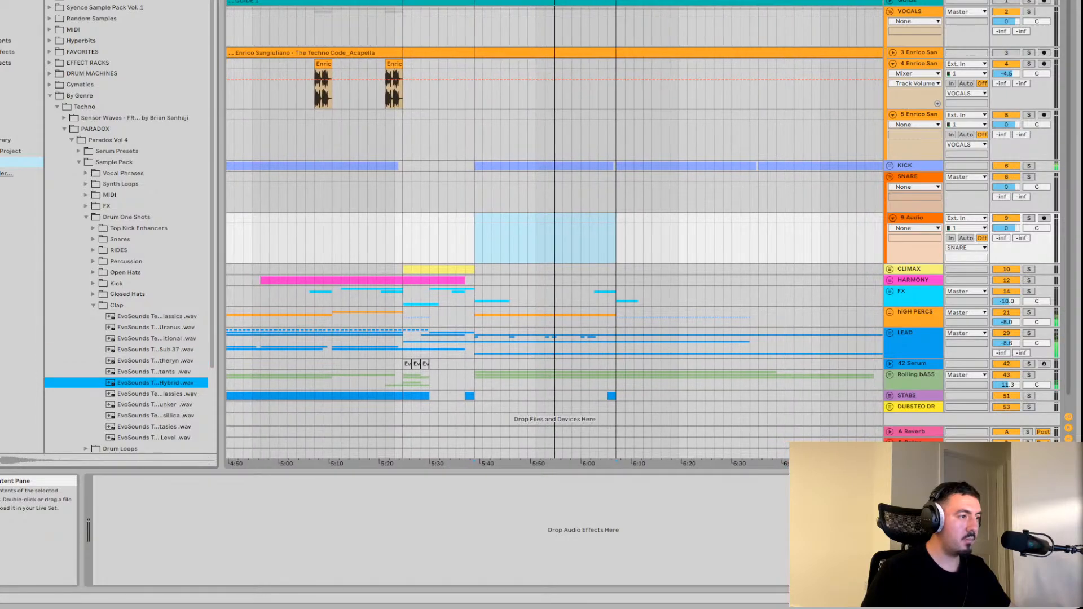
left_click(155, 372)
left_click(155, 360)
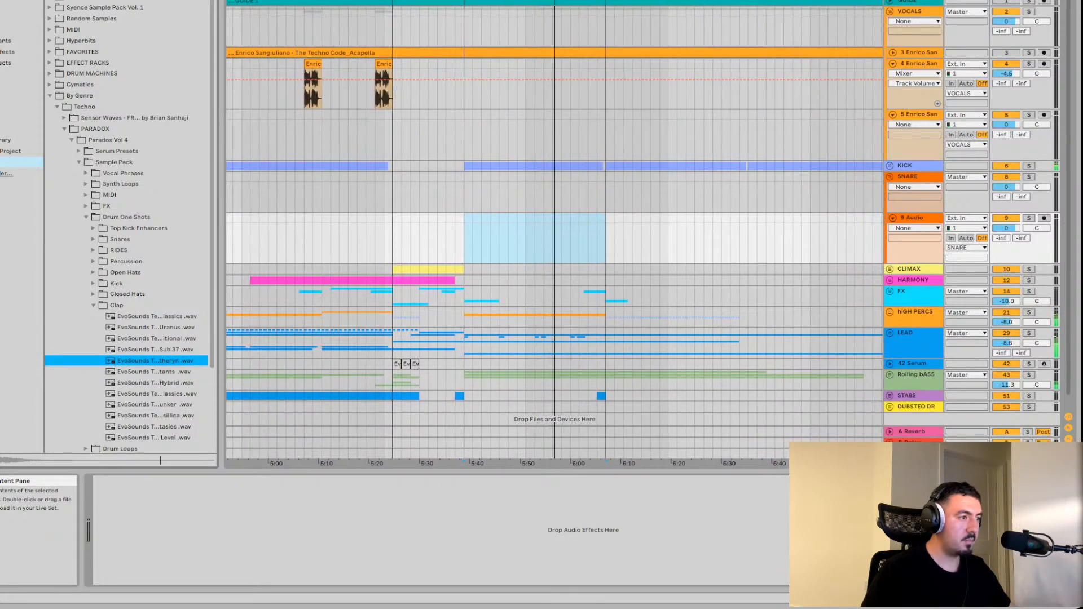
left_click(155, 405)
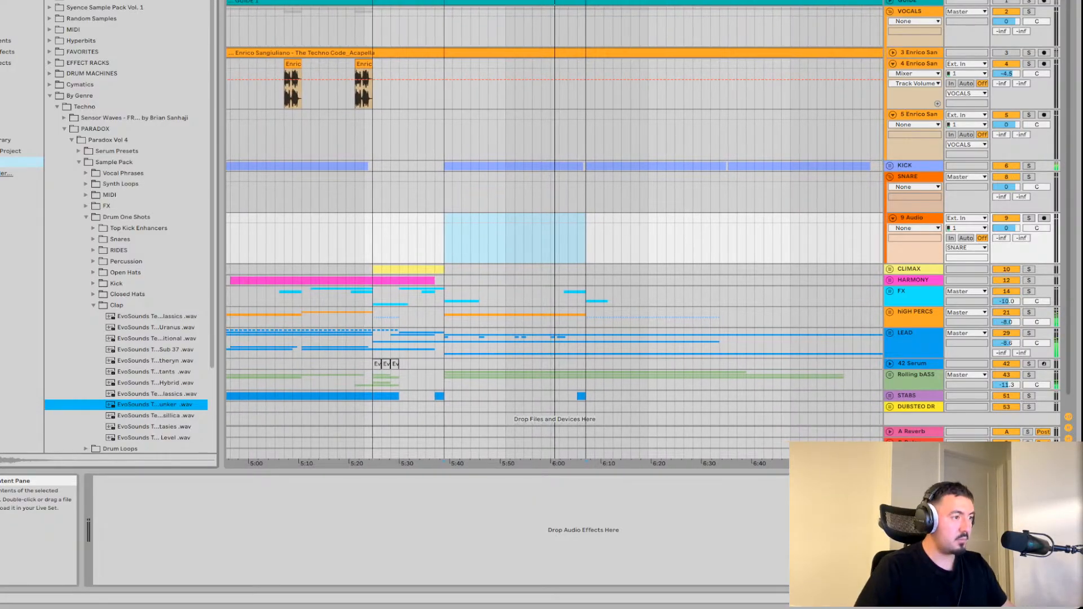
left_click(155, 415)
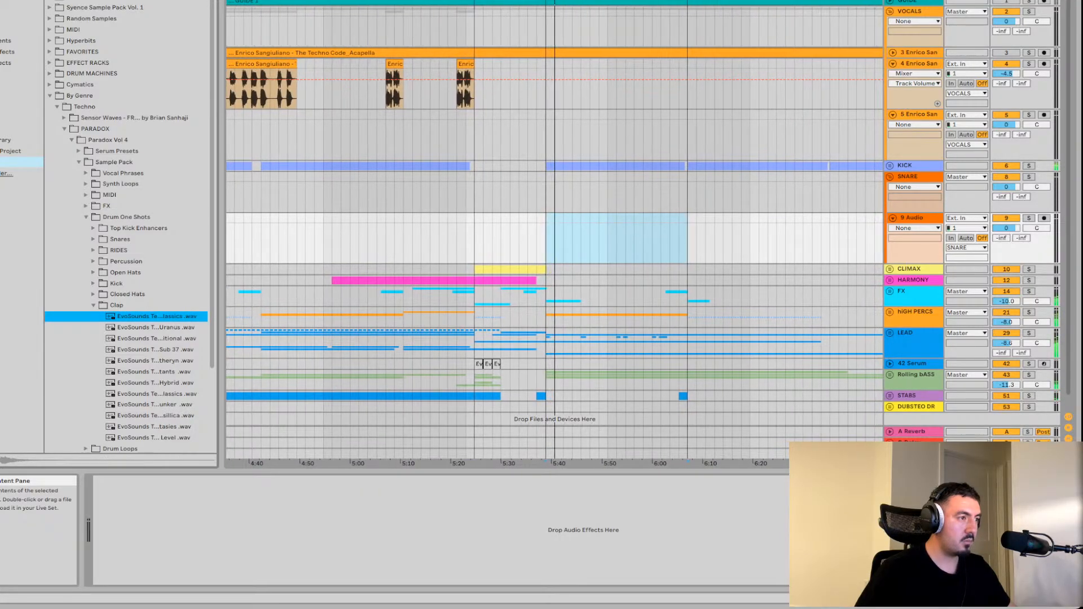
Audition the Wide - Classics, Uranus and Traditional claps once more against the track
left_click(155, 328)
left_click(156, 316)
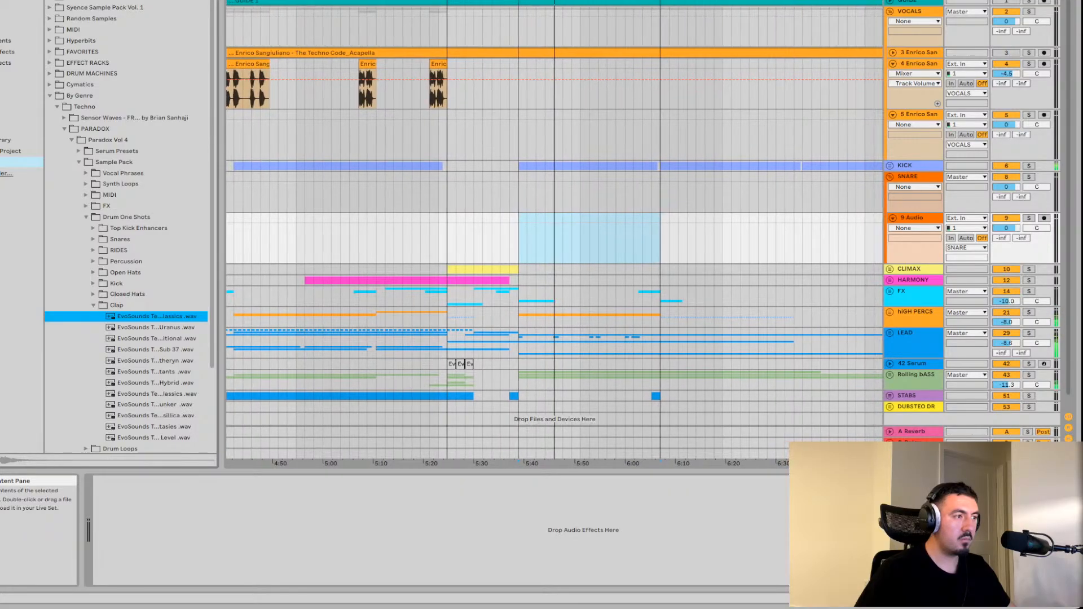
left_click(156, 327)
left_click(156, 339)
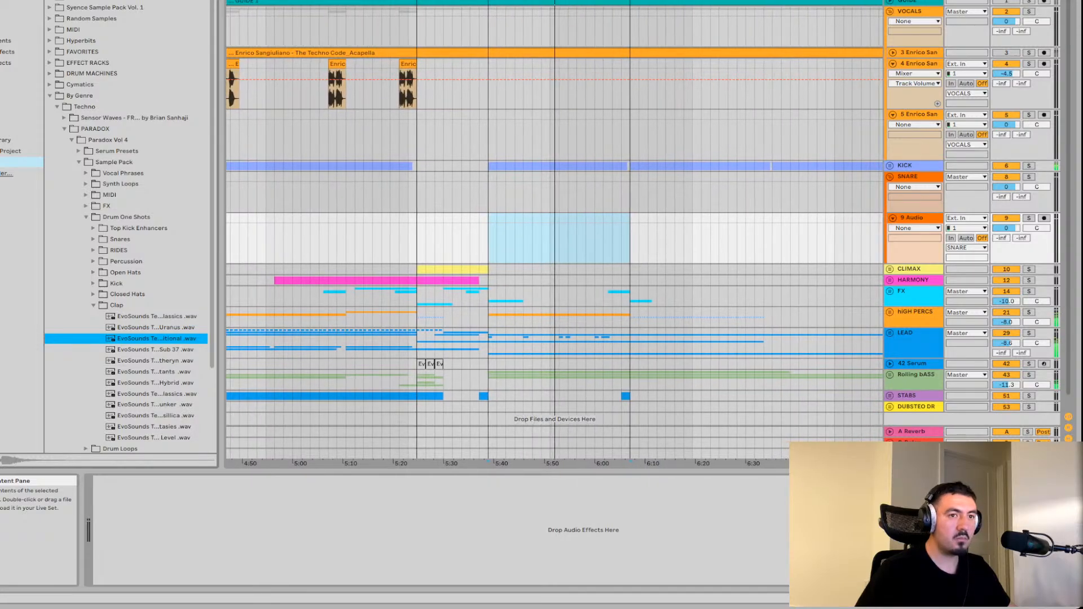
Place the EvoSounds Techno Clap - Traditional sample on the audio track inside the SNARE group at 193.2.1
key("z")
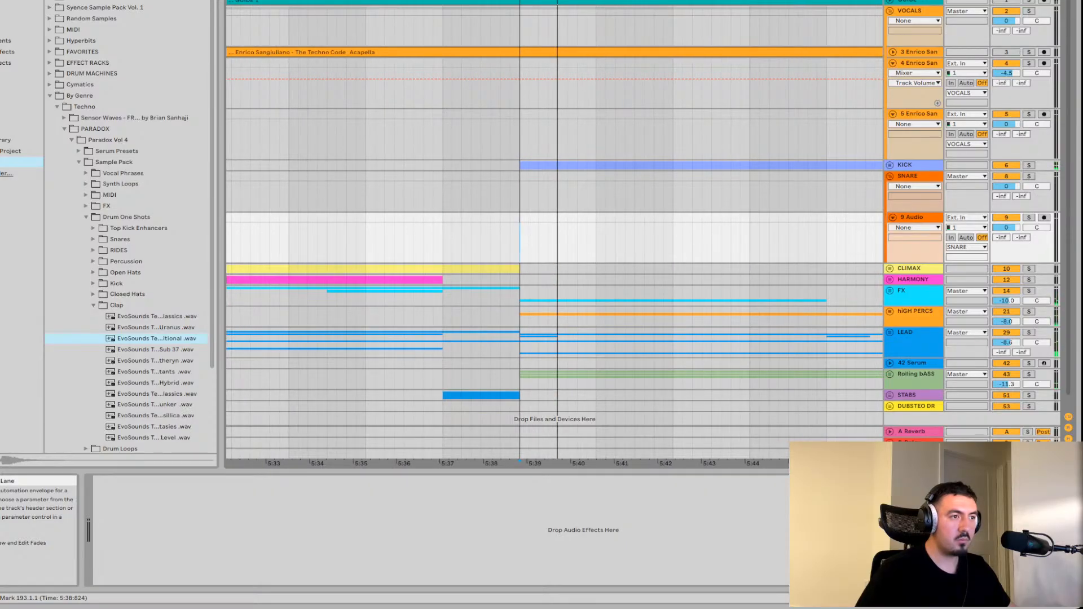
key("plus")
left_click_drag(156, 339, 591, 174)
left_click_drag(555, 231, 542, 231)
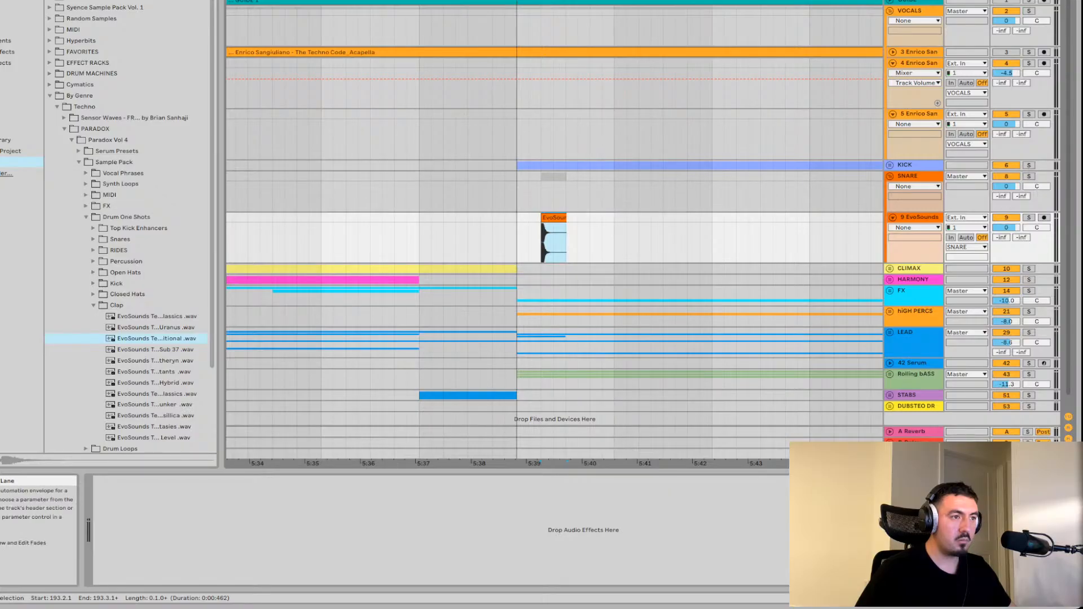
Lower the SNARE group's volume to -6.5 dB and play the clap from bar 193
key("space")
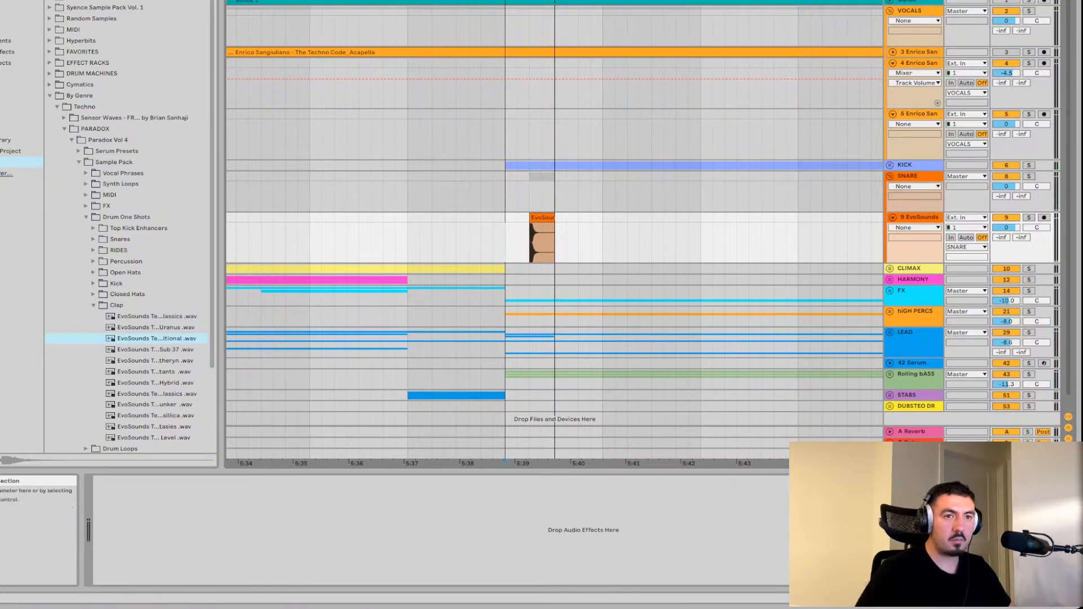
left_click_drag(1007, 186, 1007, 195)
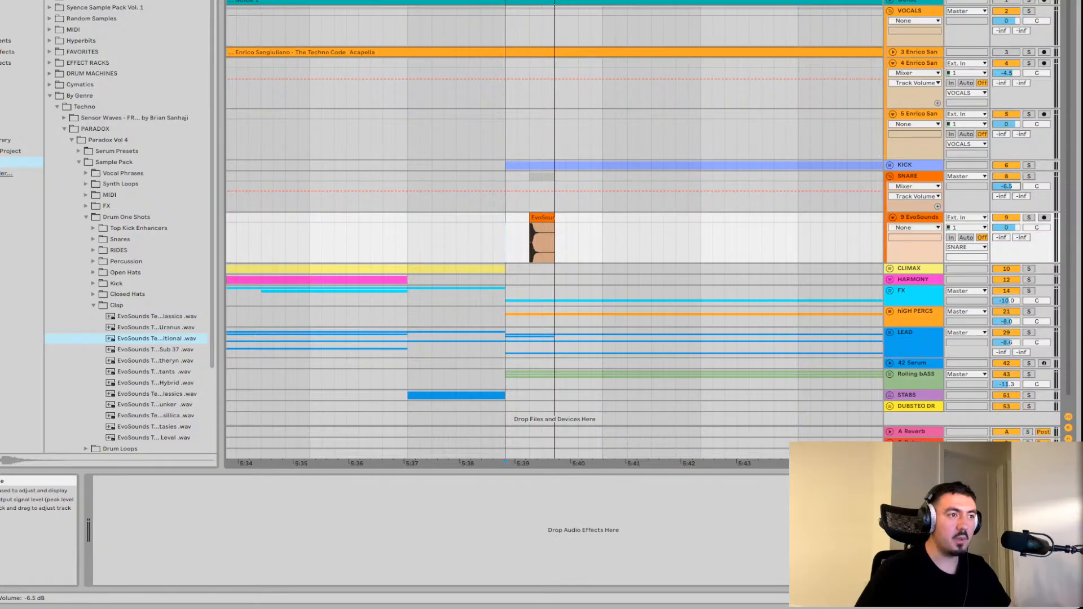
key("space")
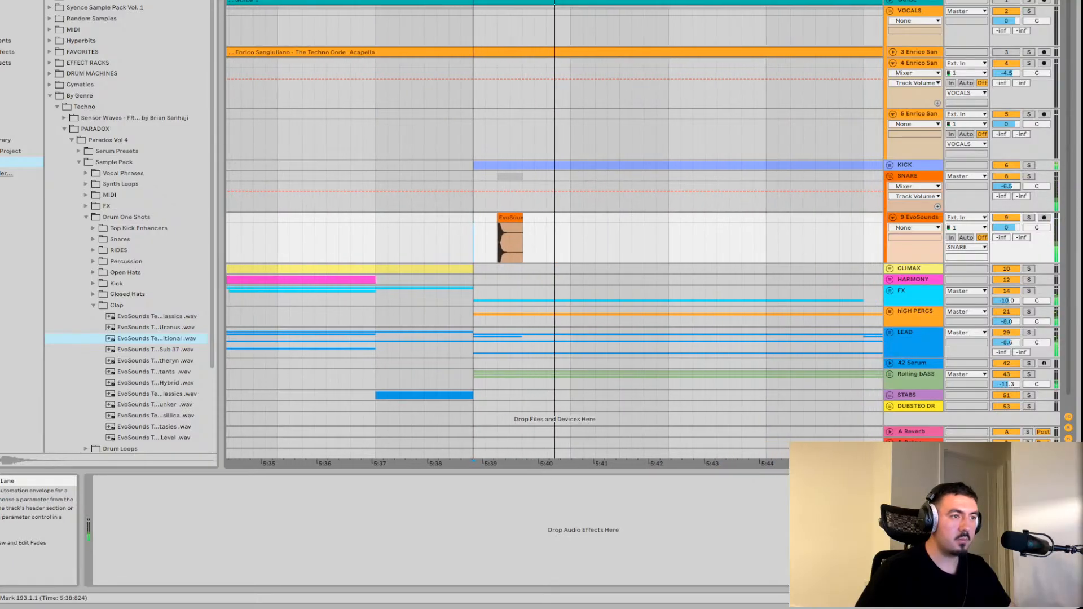
key("space")
key("space")
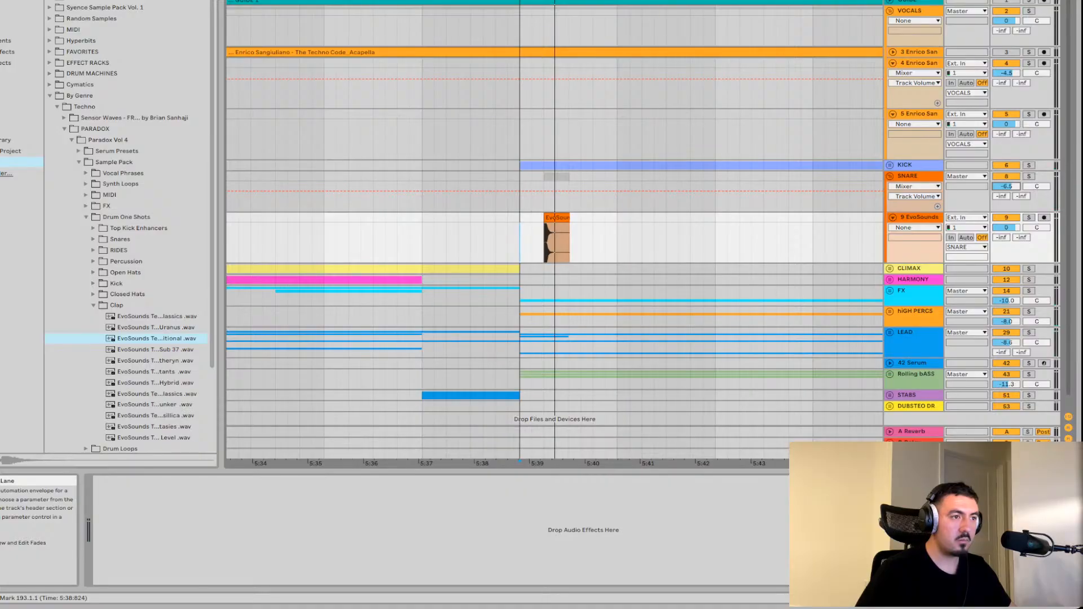
Duplicate the clap three times at two-beat intervals and play the four-clap pattern from bar 193
key("ctrl+d")
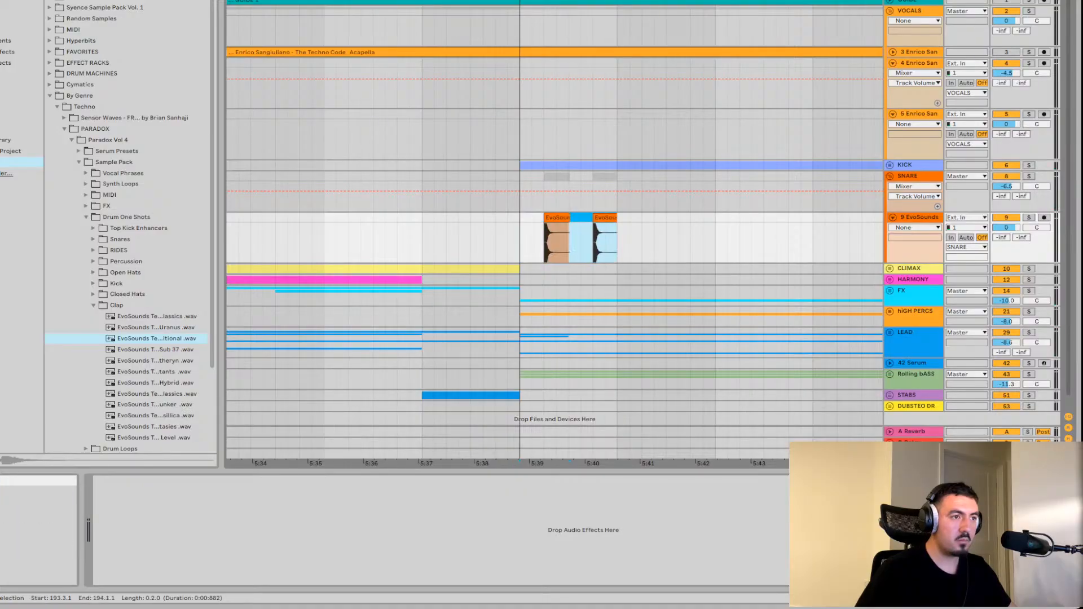
key("ctrl+d")
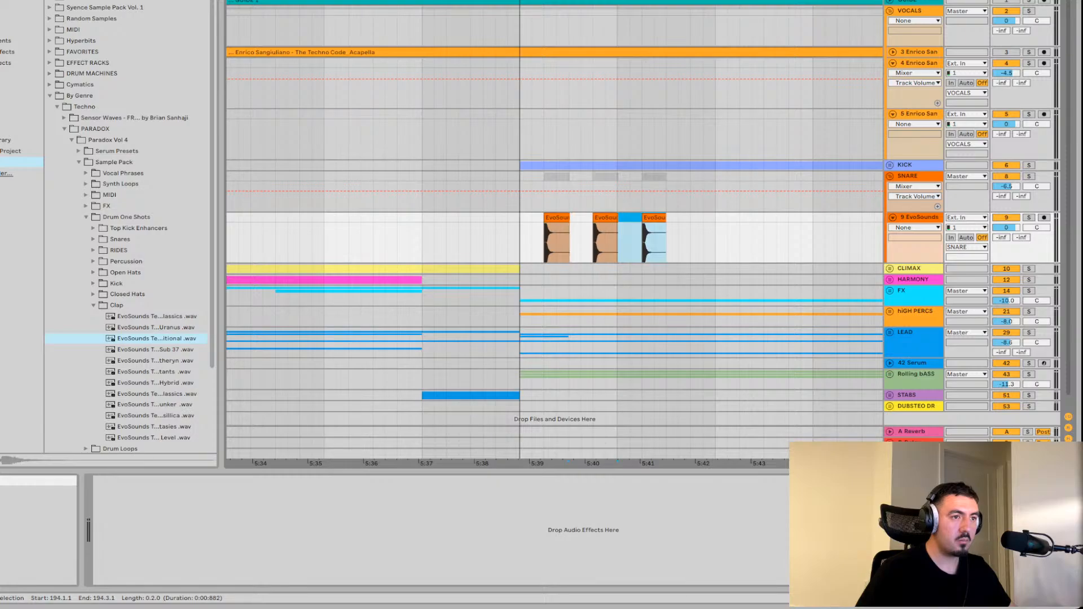
key("ctrl+d")
key("space")
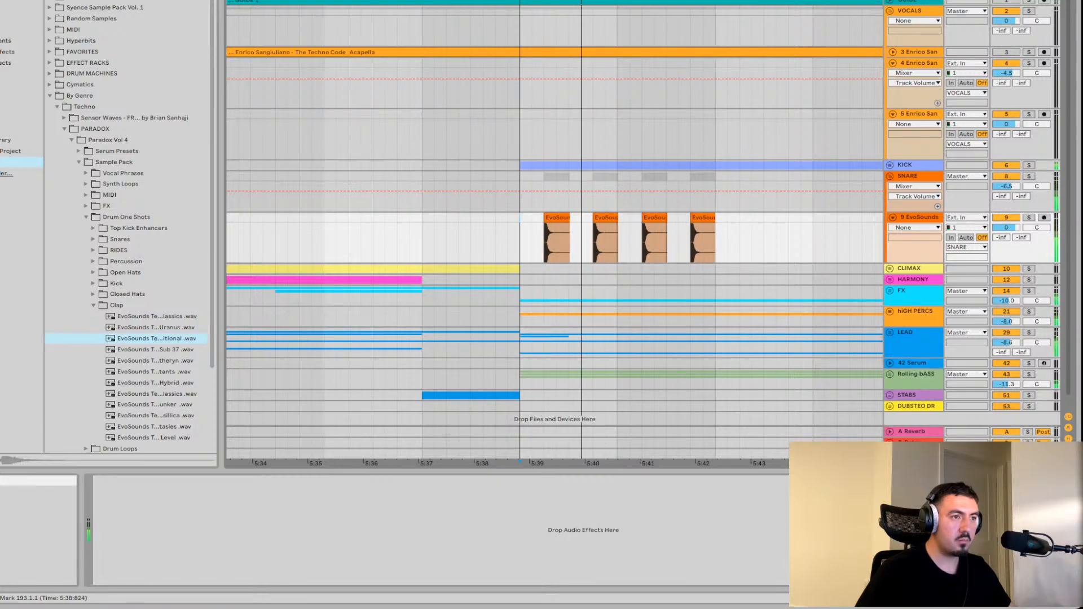
scroll(553, 237, "left", 2)
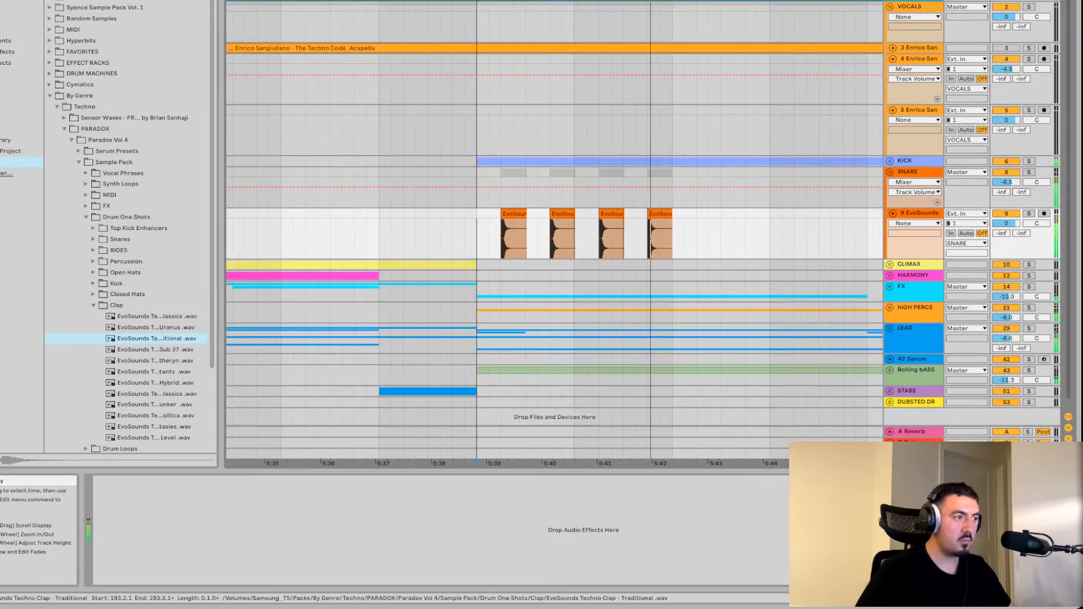
key("space")
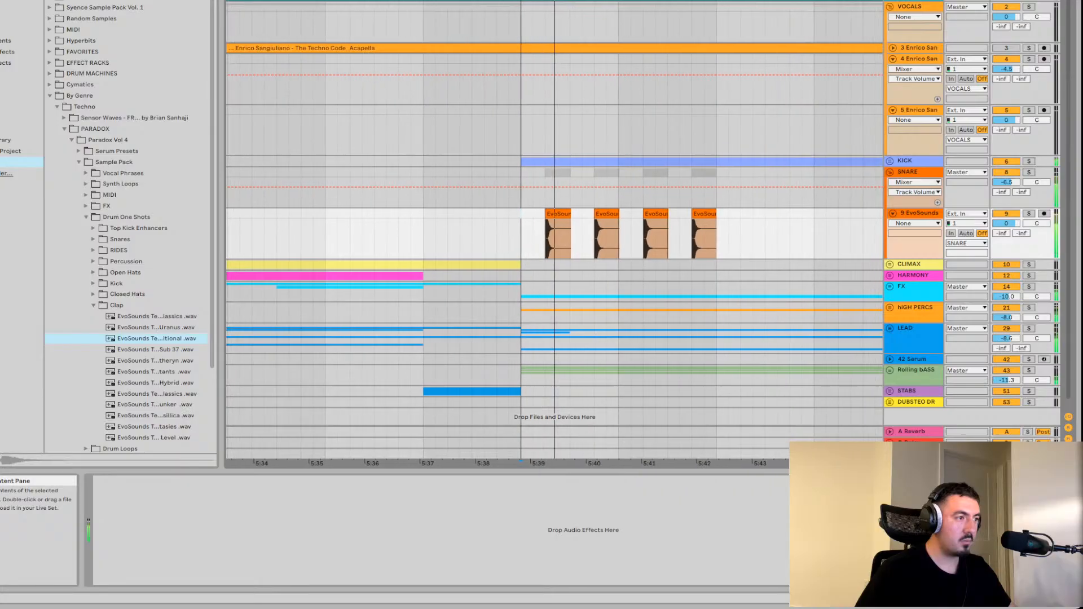
Replace the four Traditional claps with the EvoSounds Techno Clap - Wide - Classics sample and play from bar 193
left_click(157, 316)
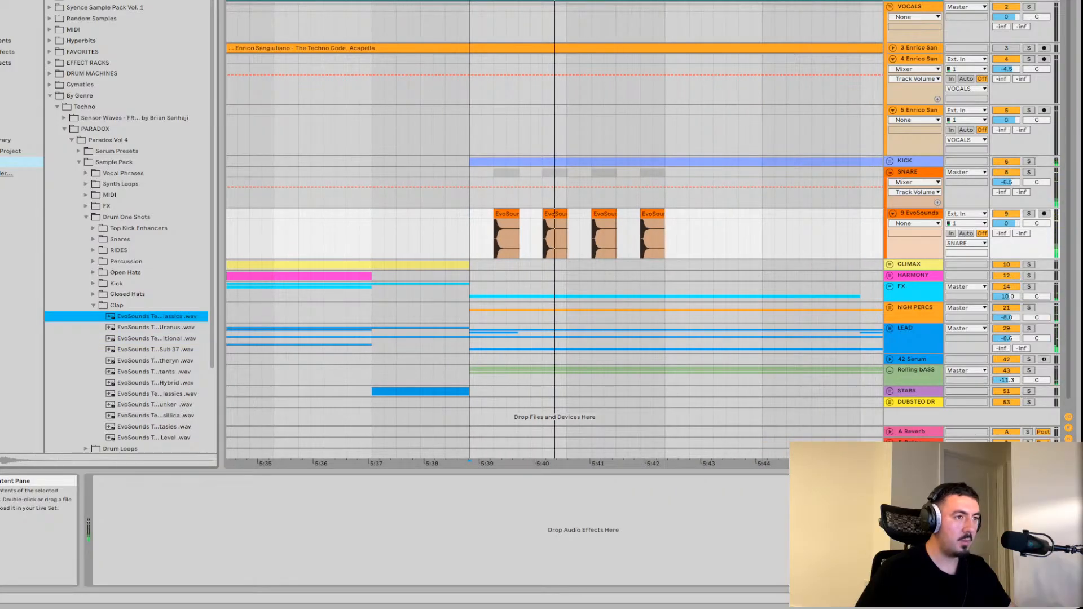
left_click(506, 214)
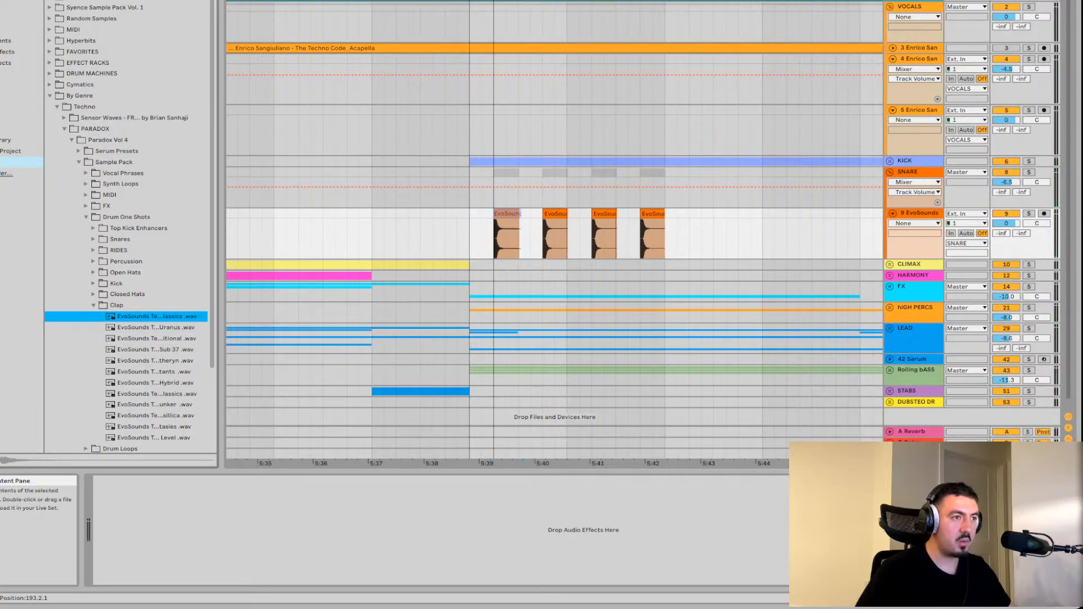
left_click(555, 236)
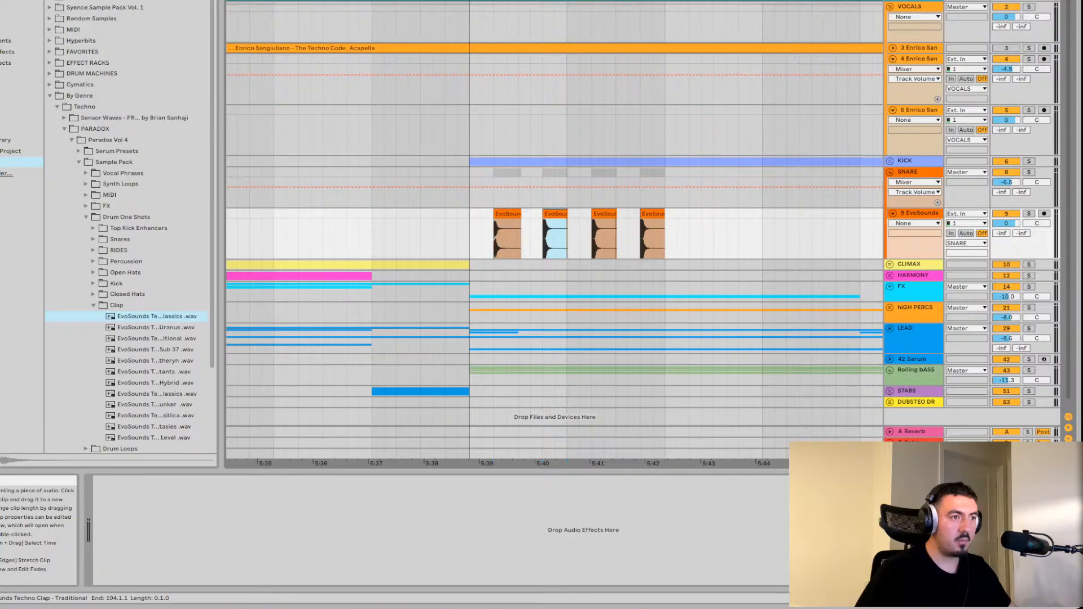
left_click(604, 236)
left_click(654, 236)
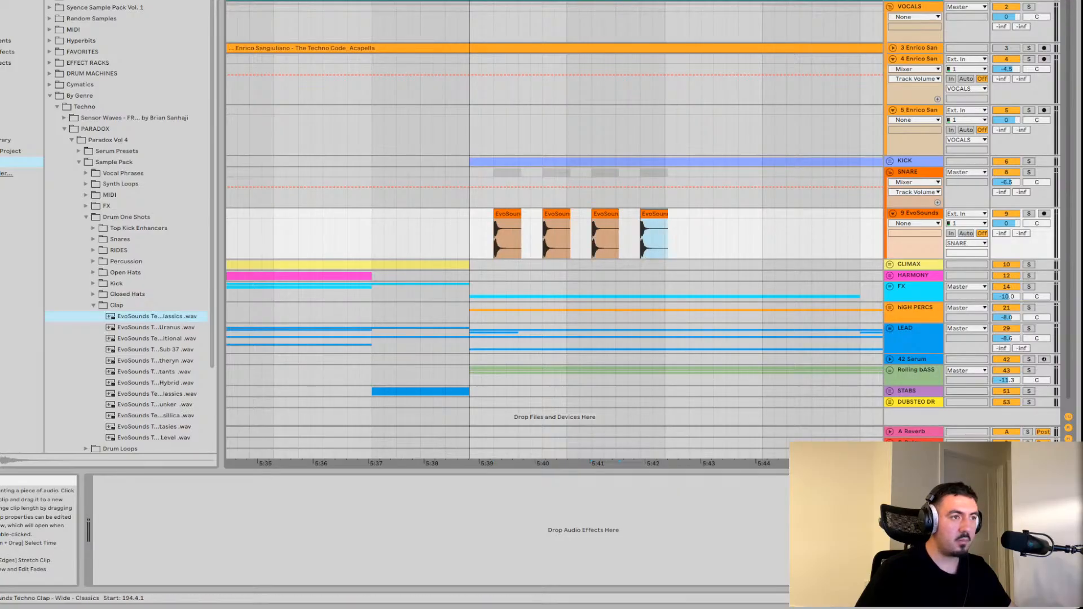
left_click(469, 235)
key("space")
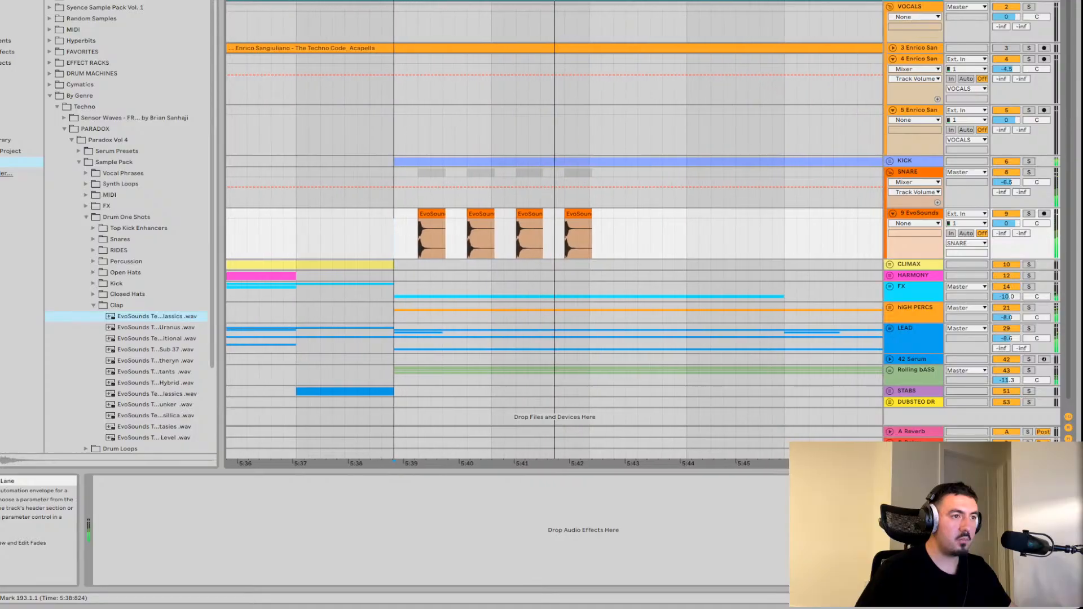
Preview the Clap folder's samples from Uranus down to Mutants
left_click(156, 327)
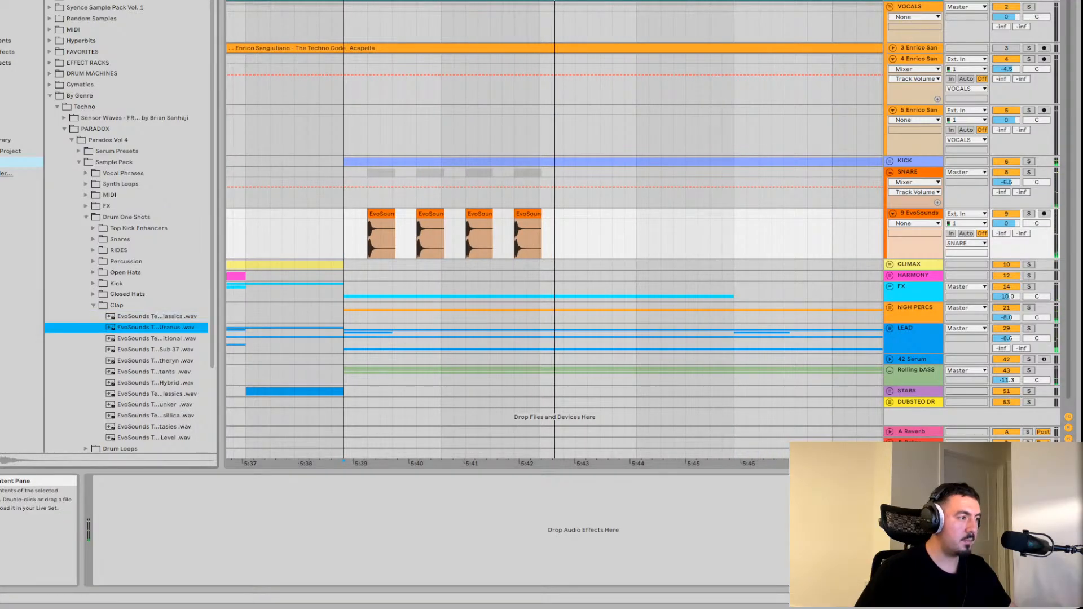
left_click(156, 339)
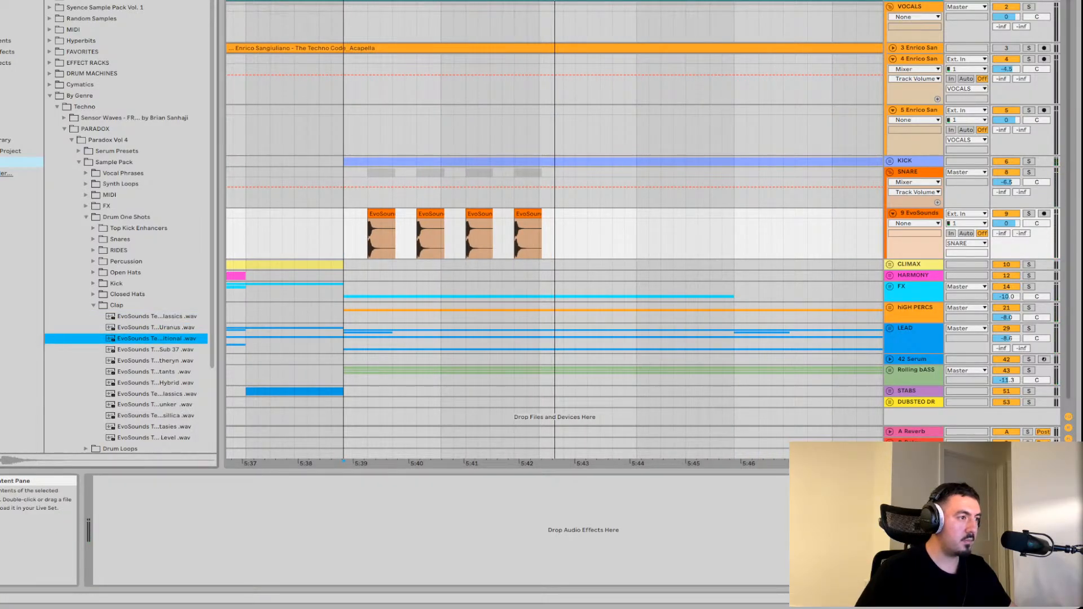
left_click(156, 328)
left_click(157, 338)
left_click(157, 349)
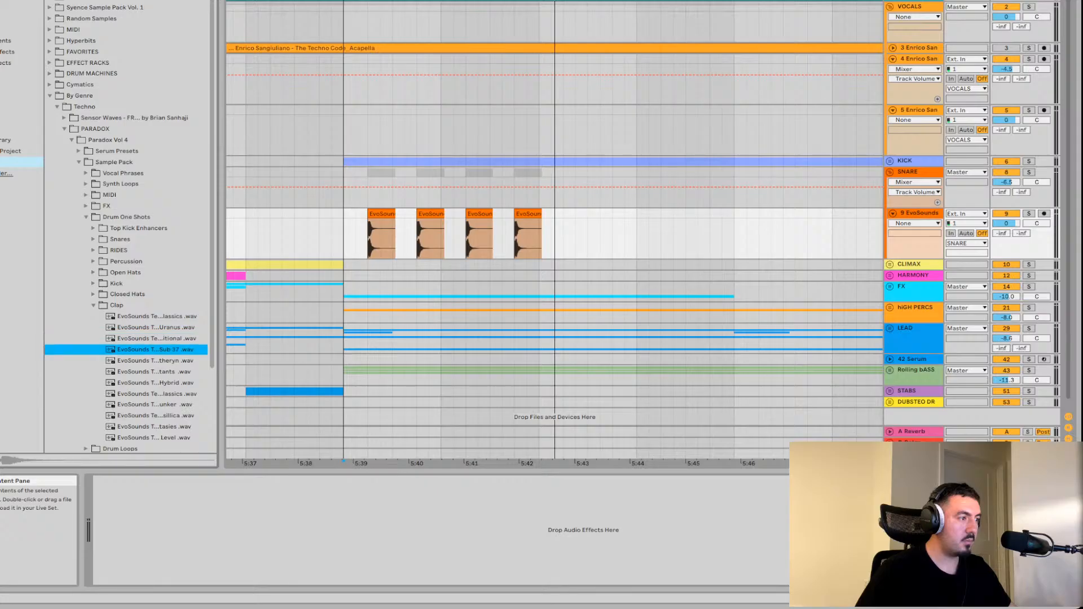
left_click(157, 361)
left_click(157, 372)
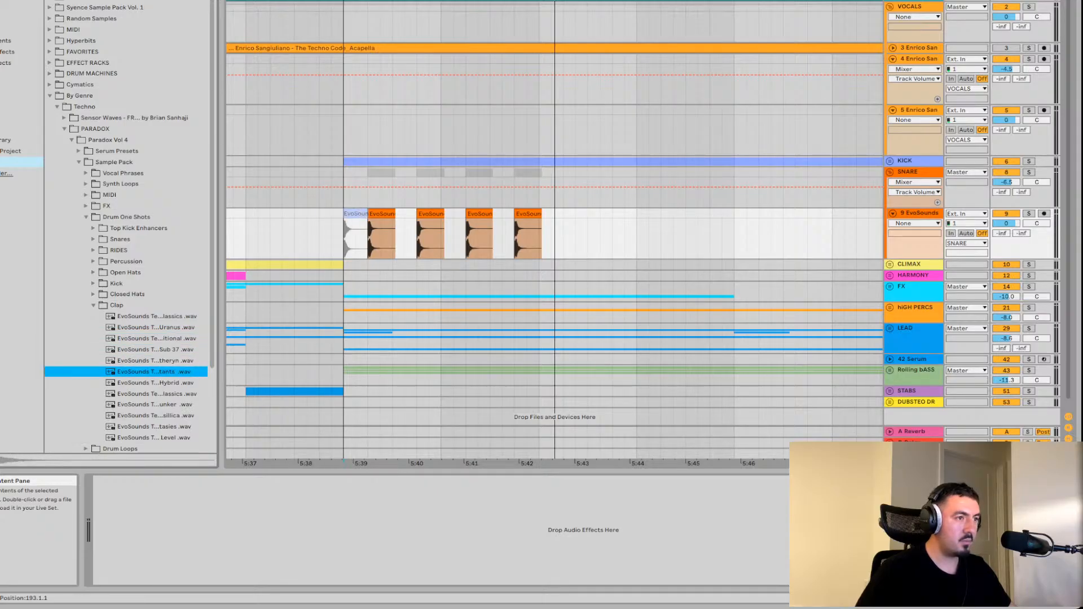
Replace the first clap at 193.2.1 with the EvoSounds Techno Clap - Mutants sample and play from bar 193
left_click_drag(348, 231, 370, 231)
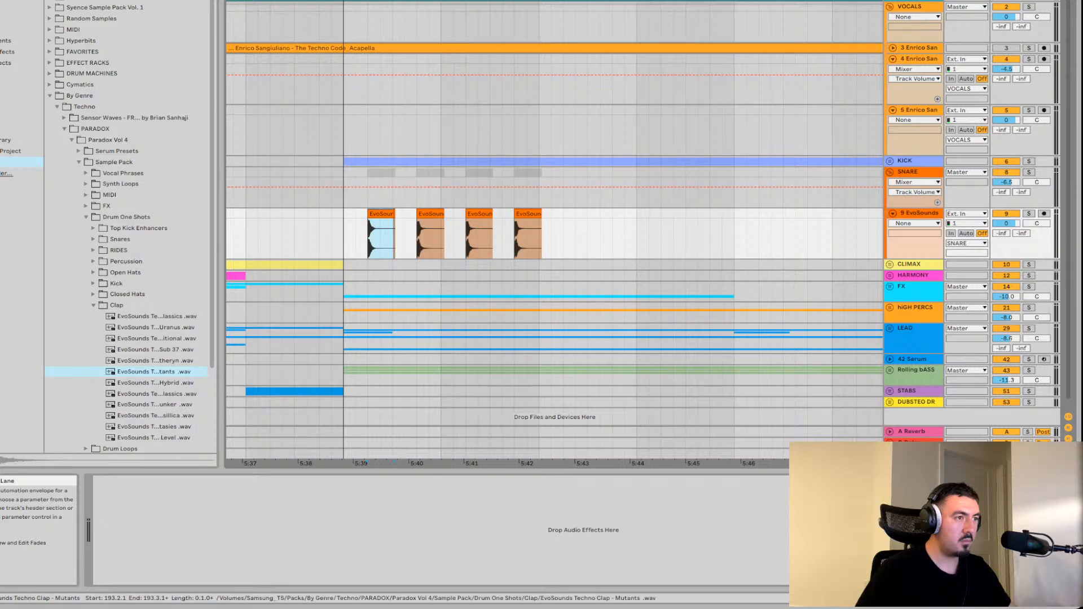
left_click(396, 231)
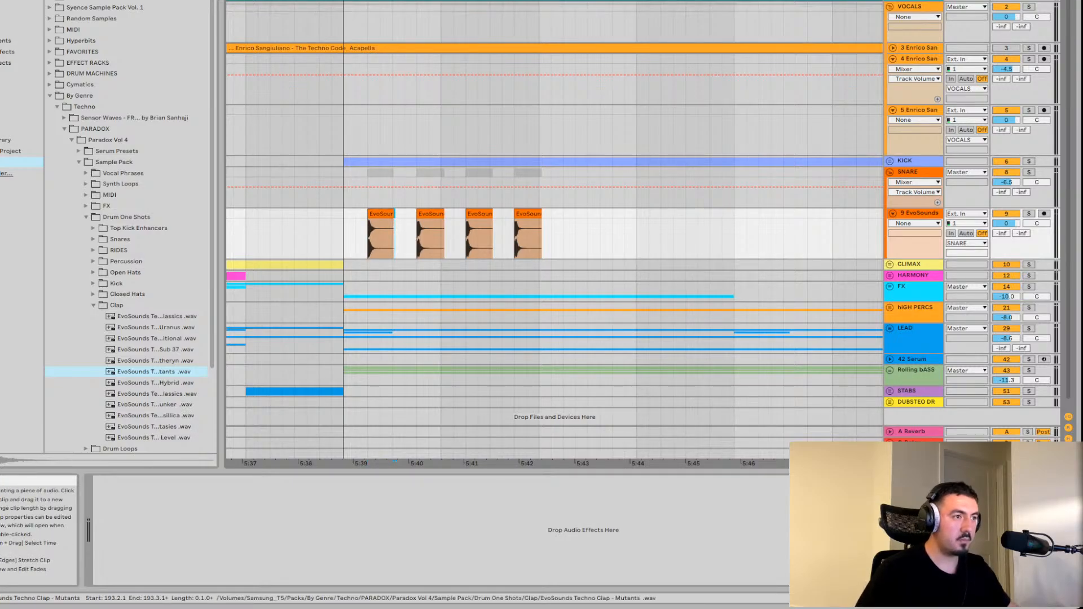
left_click_drag(405, 237, 541, 237)
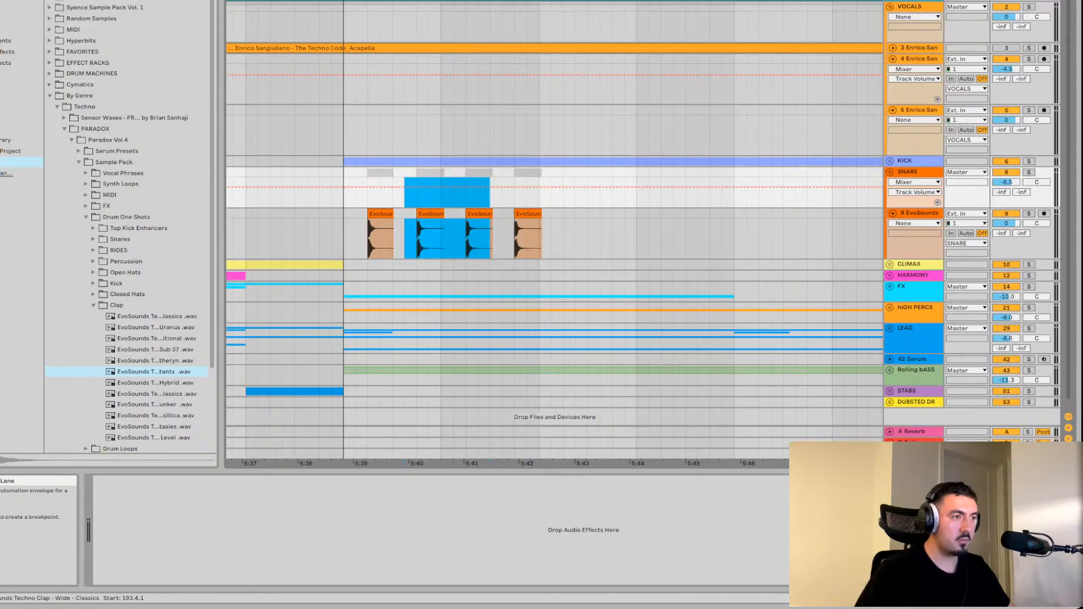
left_click(381, 237)
key("Right")
key("Right")
key("Right")
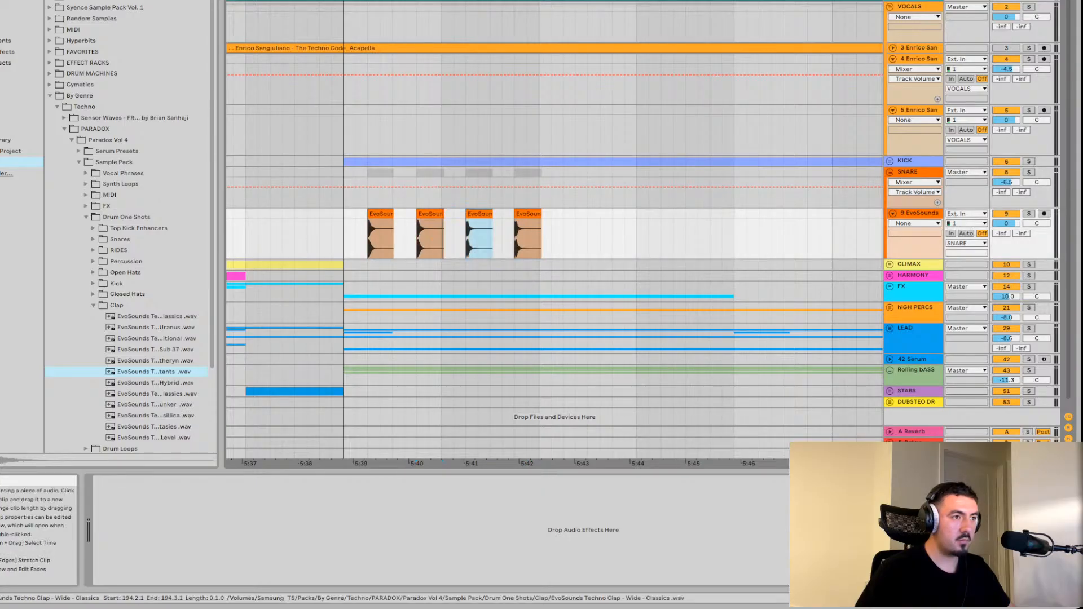
key("space")
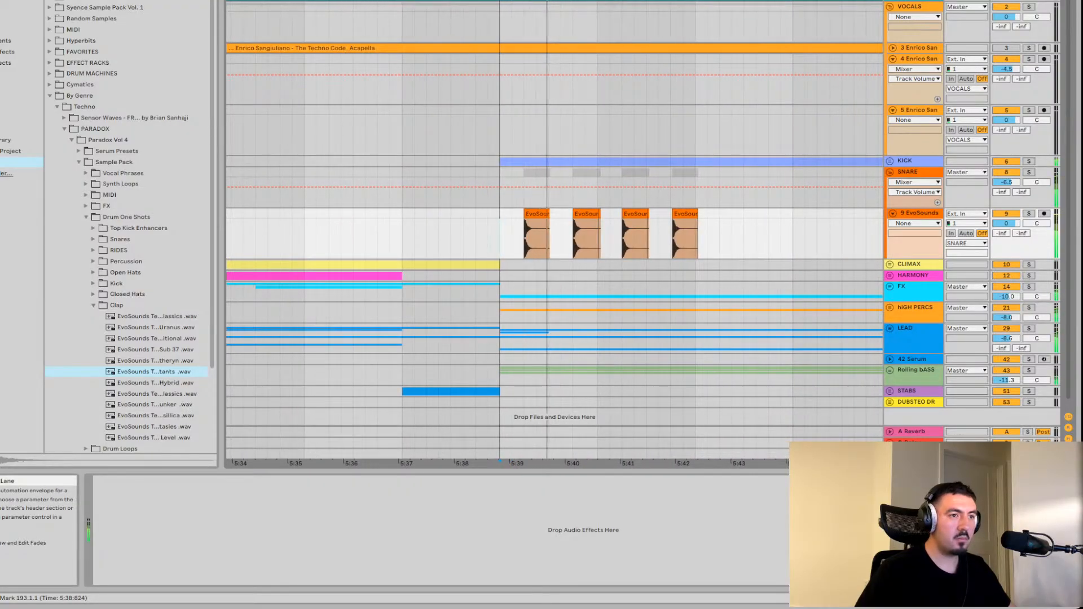
Replace the four claps with the EvoSounds Techno Clap Traditional sample at two-beat intervals and play from bar 193
left_click(684, 237)
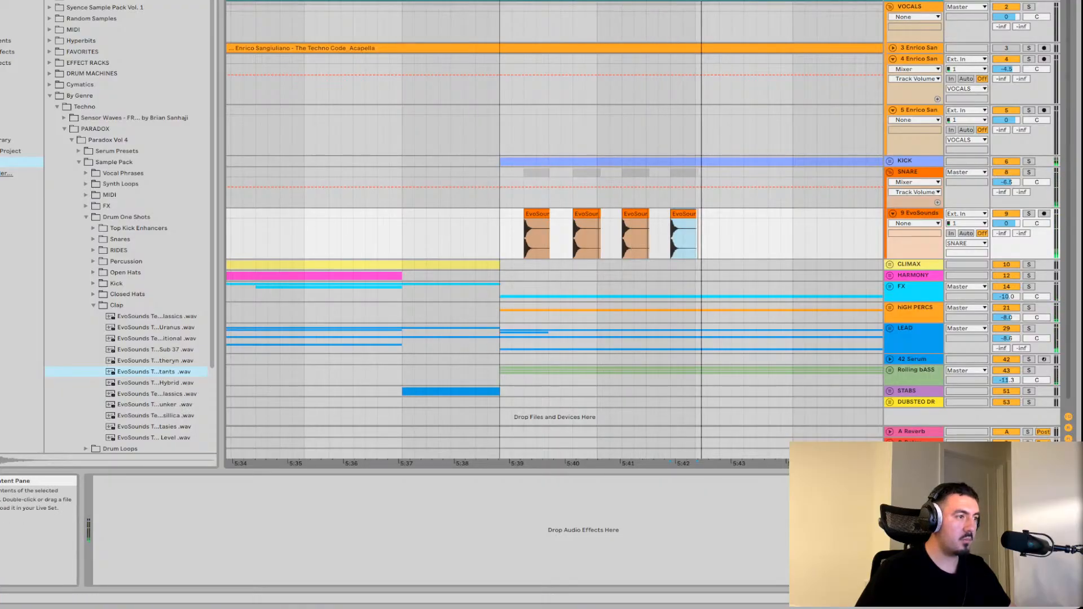
left_click(157, 339)
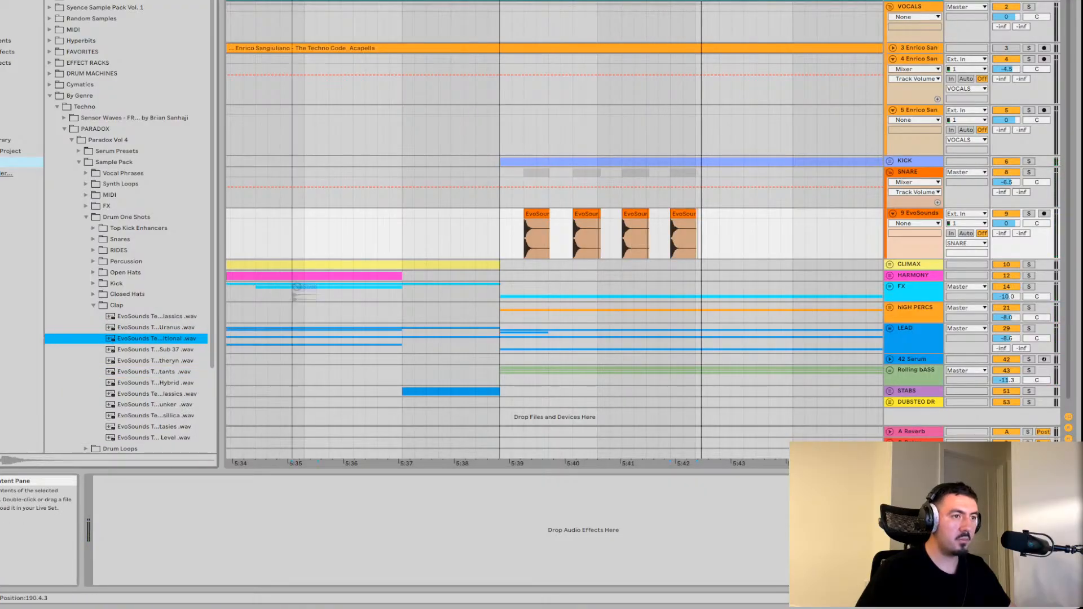
left_click(500, 187)
key("space")
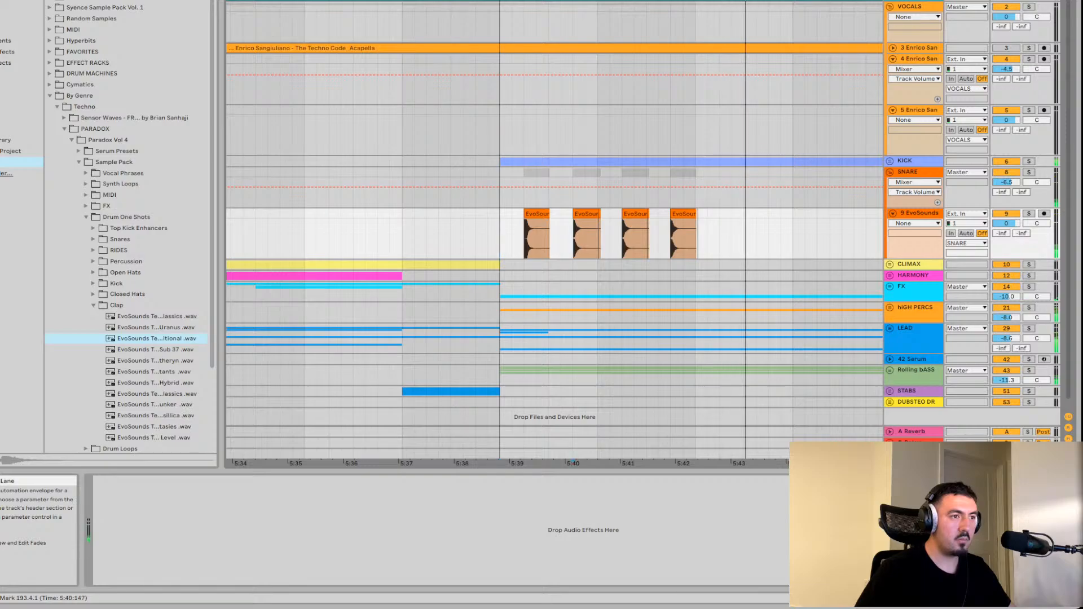
left_click_drag(536, 235, 622, 235)
key("ctrl+d")
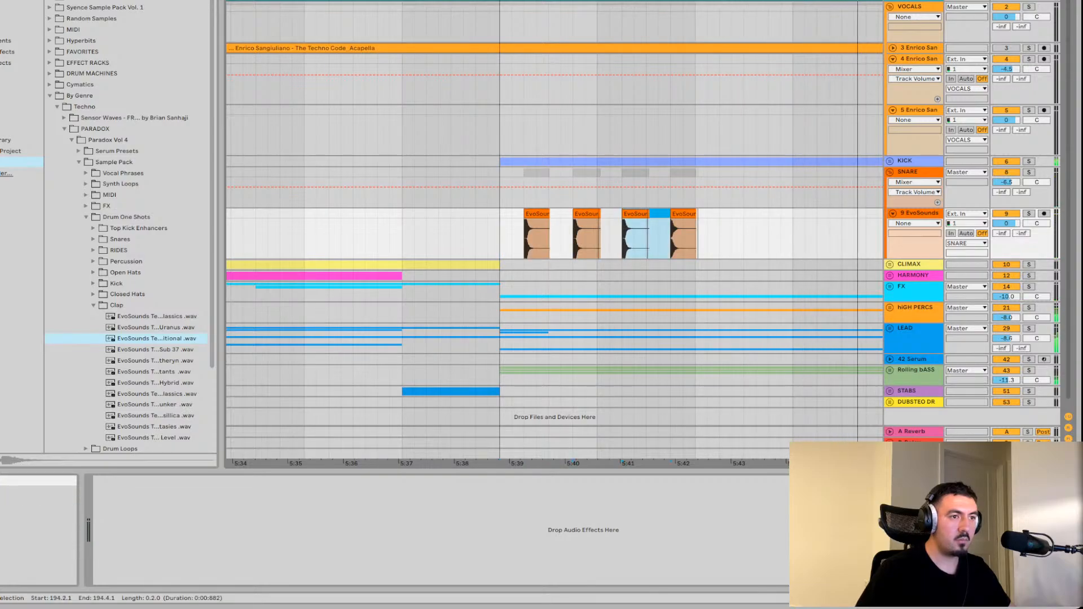
key("ctrl+d")
scroll(553, 234, "right", 3)
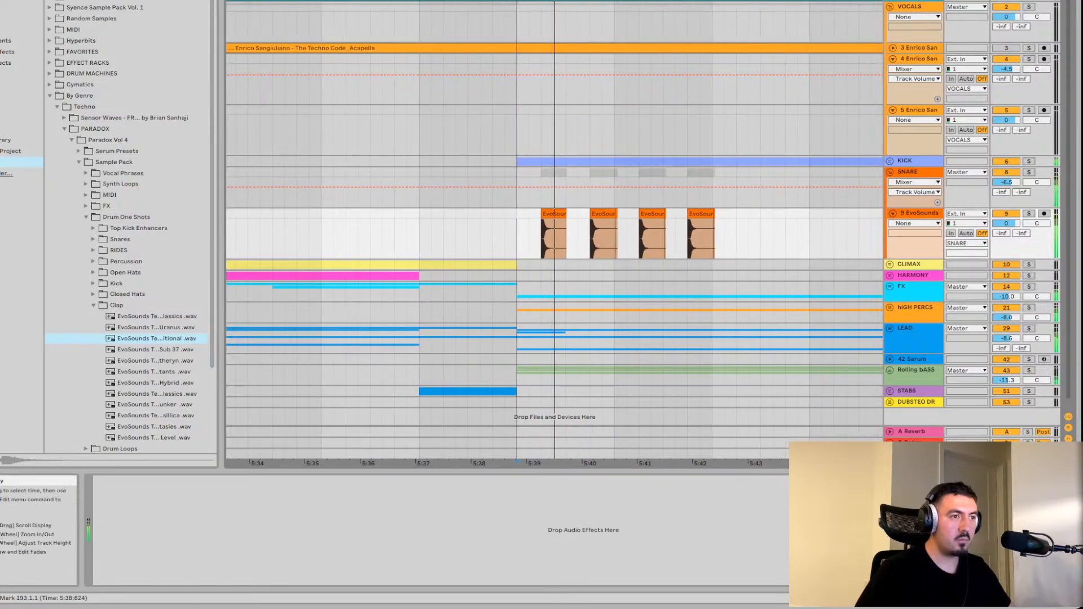
Switch the four claps back to the EvoSounds Techno Clap - Mutants sample and play from bar 193
left_click(594, 235)
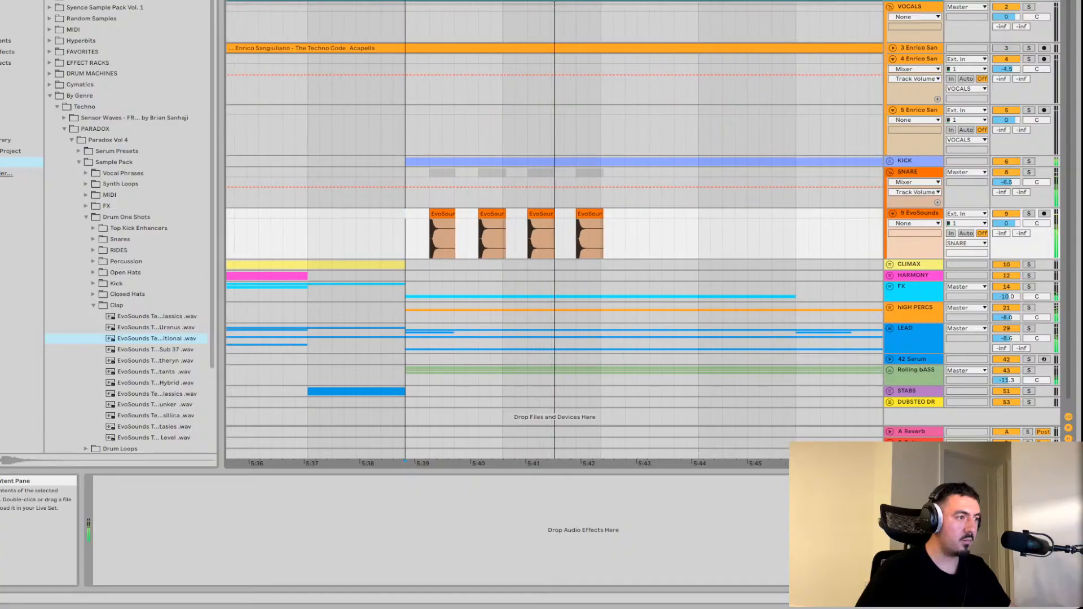
left_click(155, 361)
left_click(156, 372)
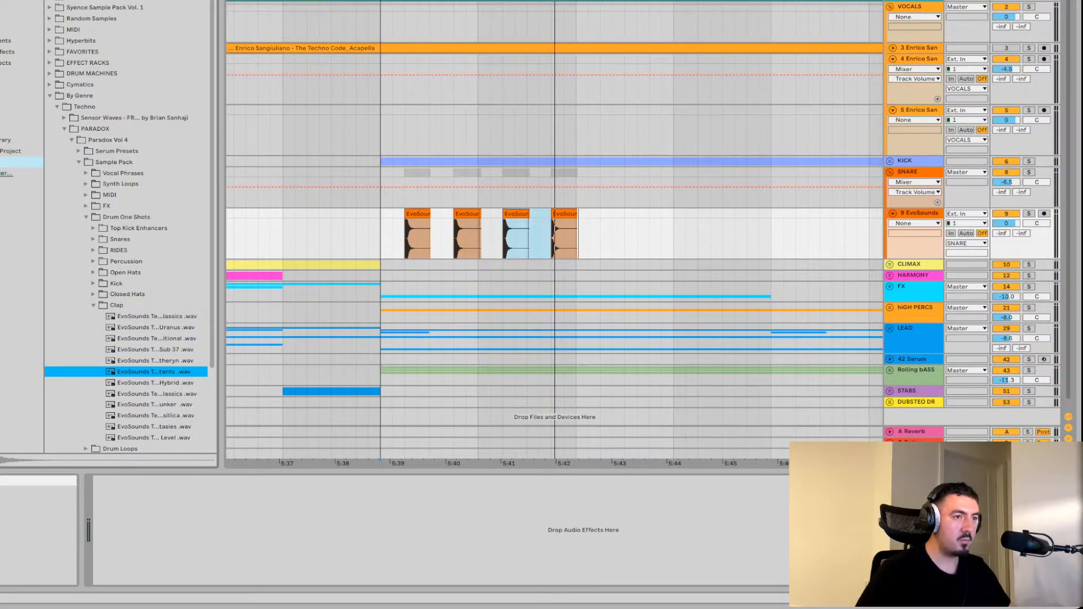
left_click(418, 234)
left_click(564, 237)
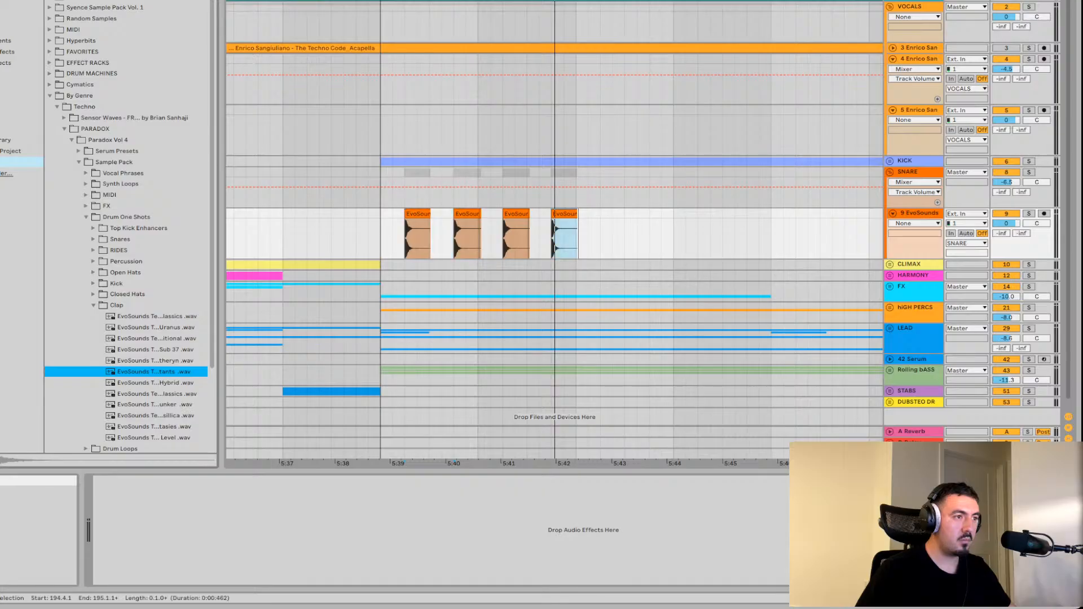
left_click(369, 235)
key("space")
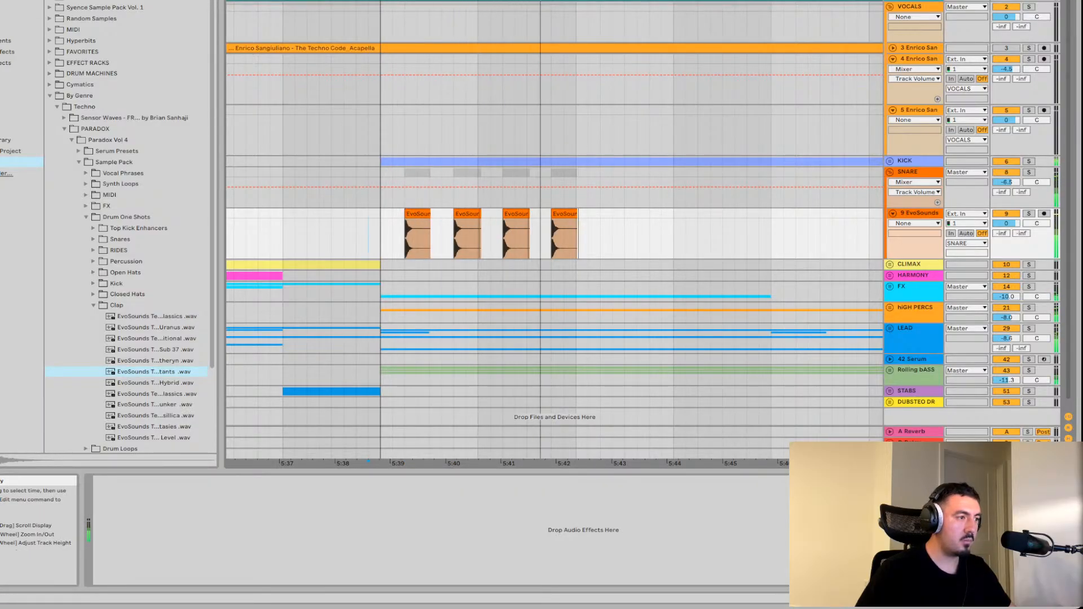
Preview the remaining samples in the Clap folder to compare them with Mutants
left_click(155, 361)
key("Up")
key("Up")
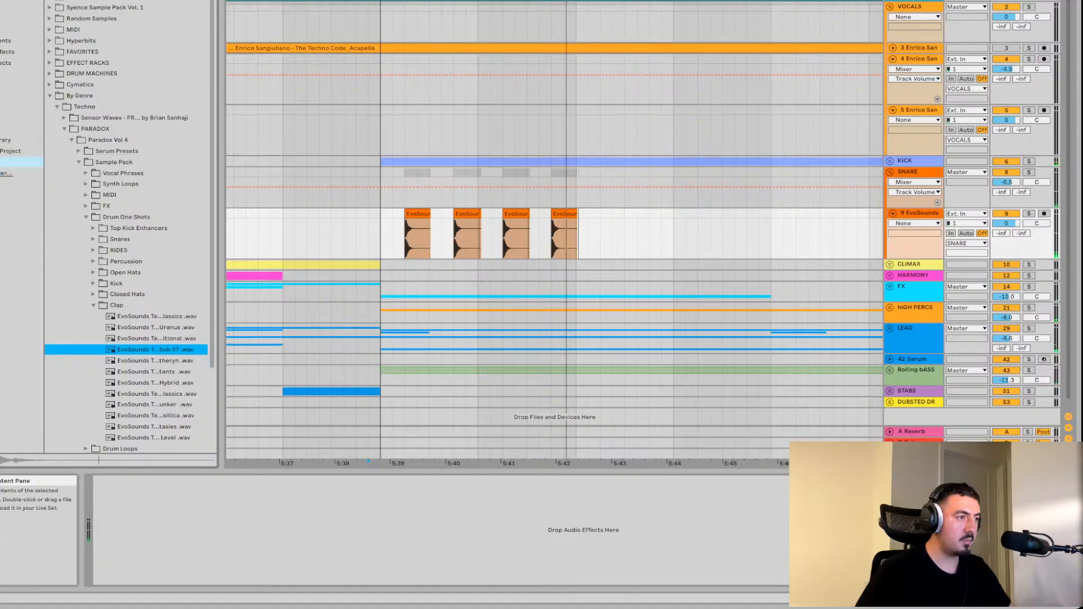
left_click(154, 437)
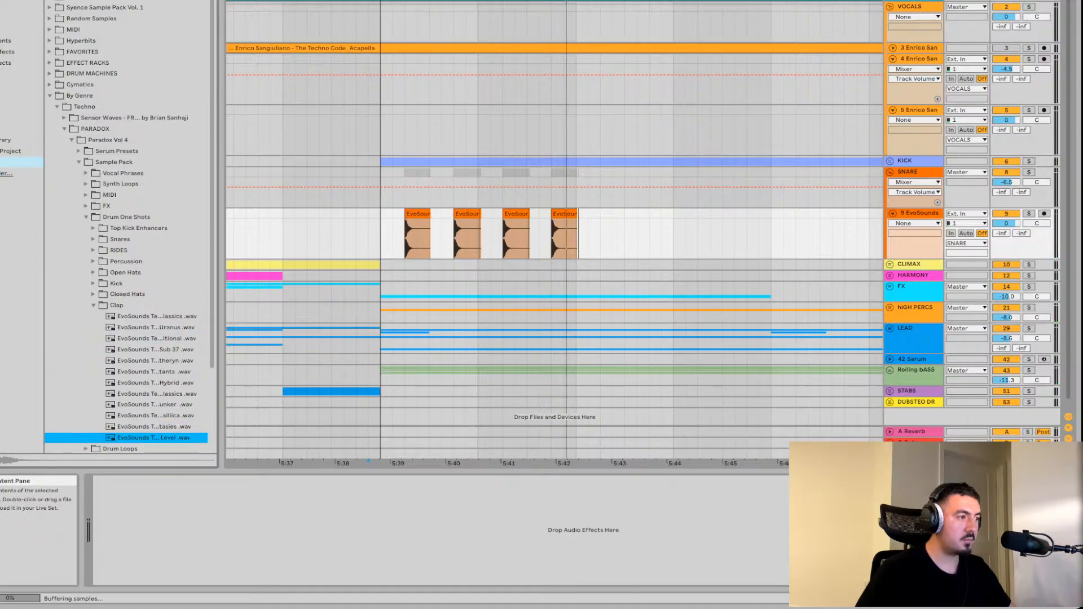
key("Up")
key("Up")
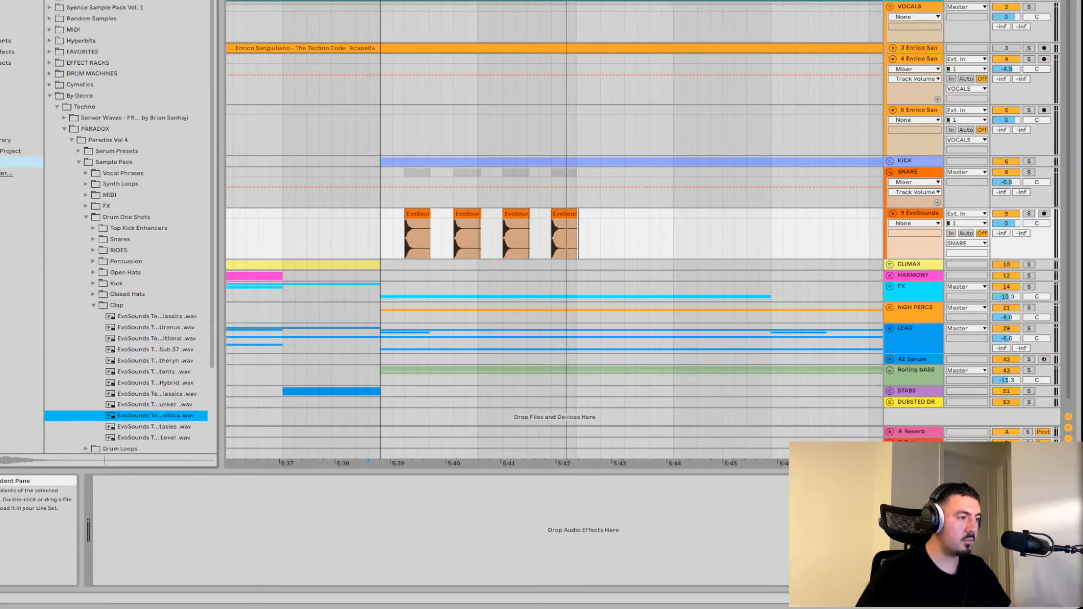
key("Down")
key("Down")
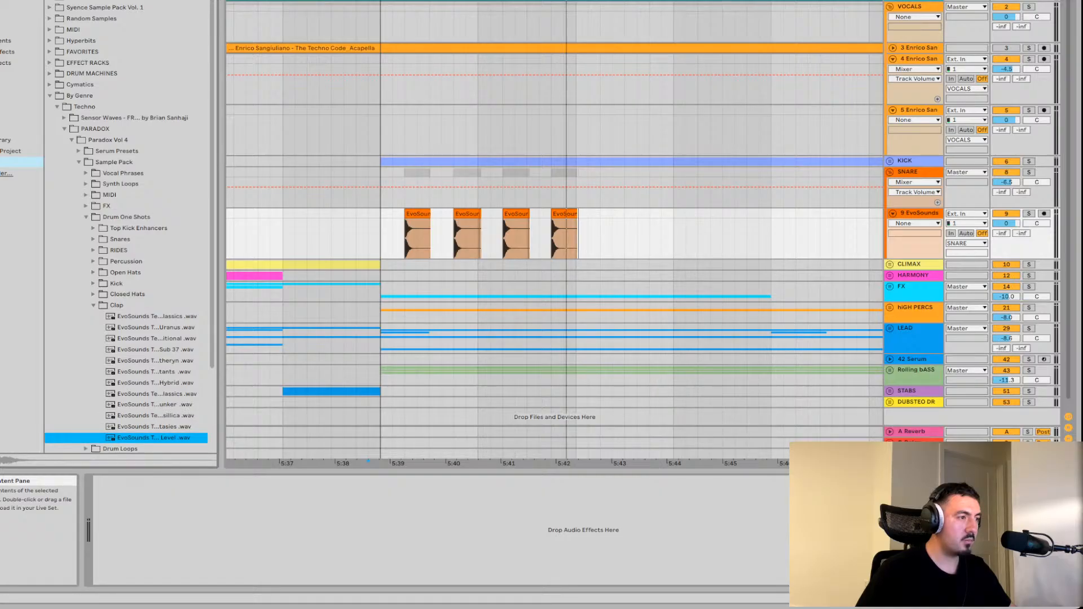
key("Up")
key("Up")
key("Up")
key("Up")
key("Up")
key("Up")
key("Up")
key("Up")
key("Down")
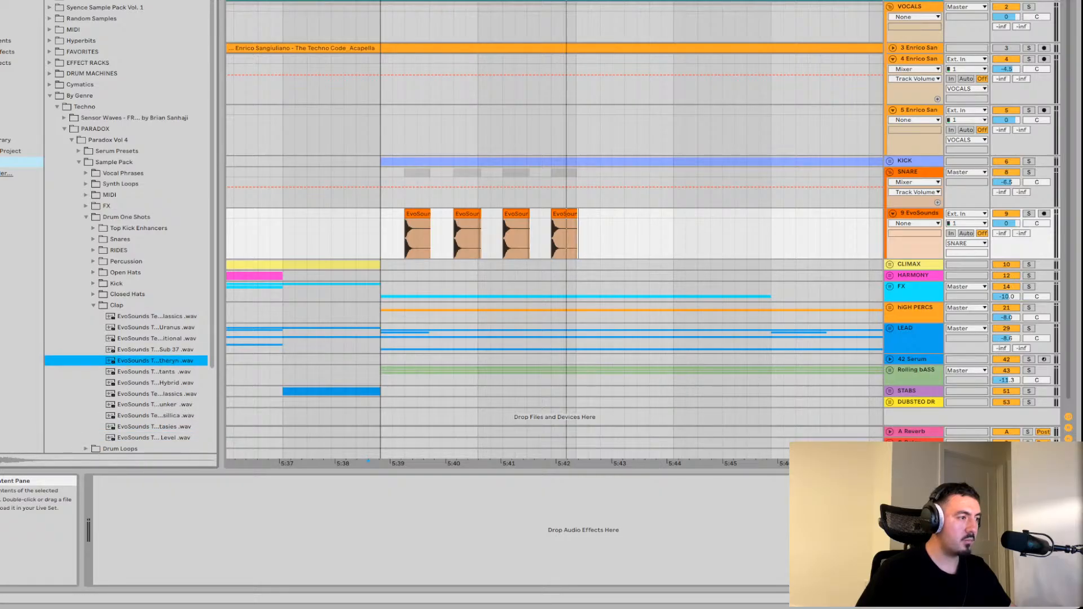
key("Down")
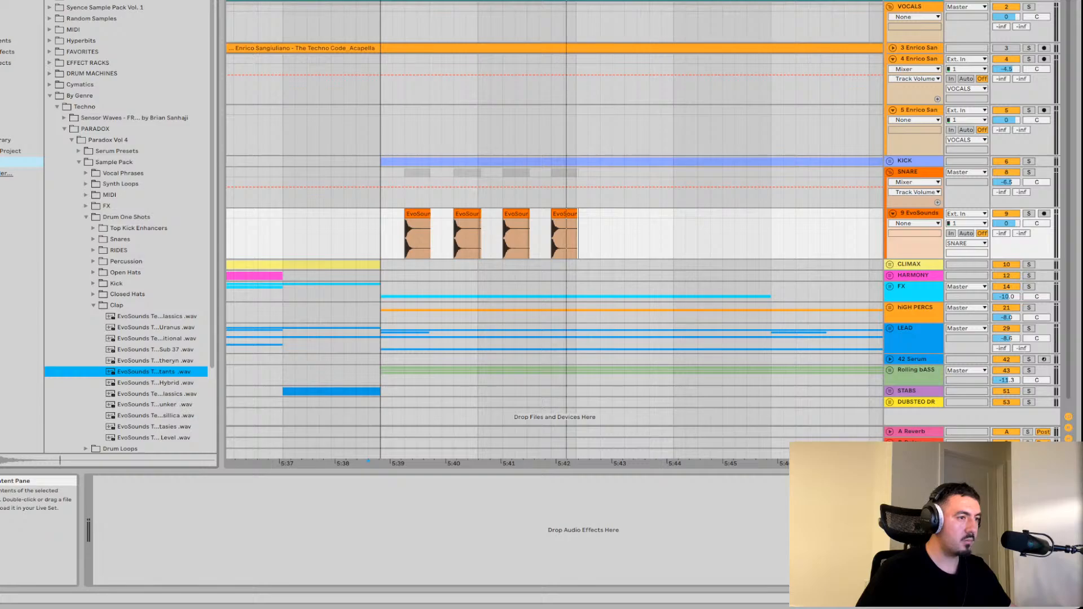
Delete the claps following the Mutants clap at 193.2.1
left_click(418, 237)
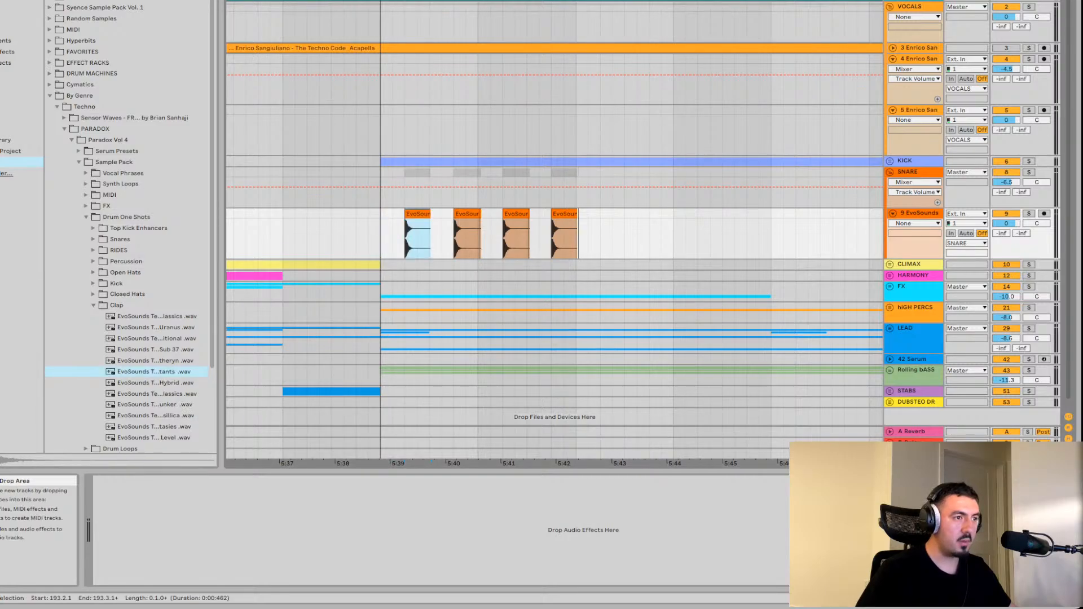
left_click_drag(407, 237, 454, 237)
key("Right")
key("Right")
key("Right")
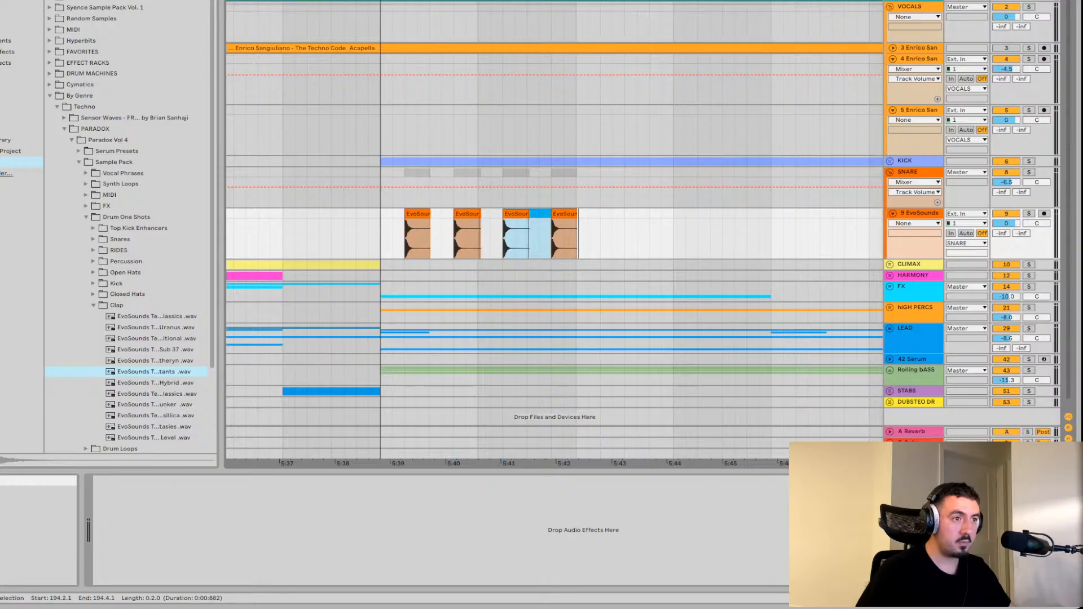
key("Delete")
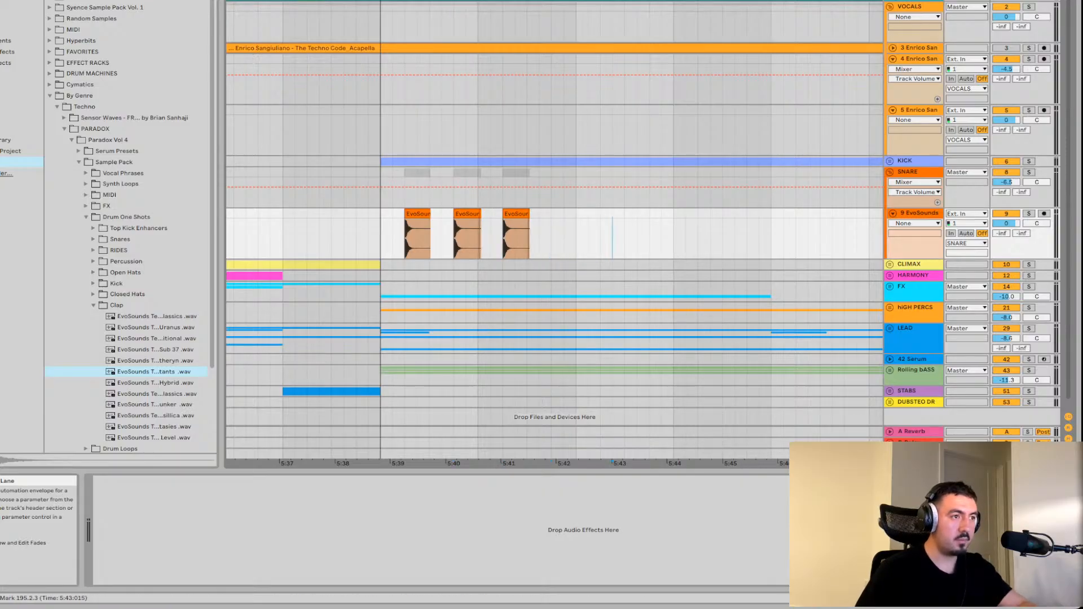
key("shift+Left")
key("shift+Left")
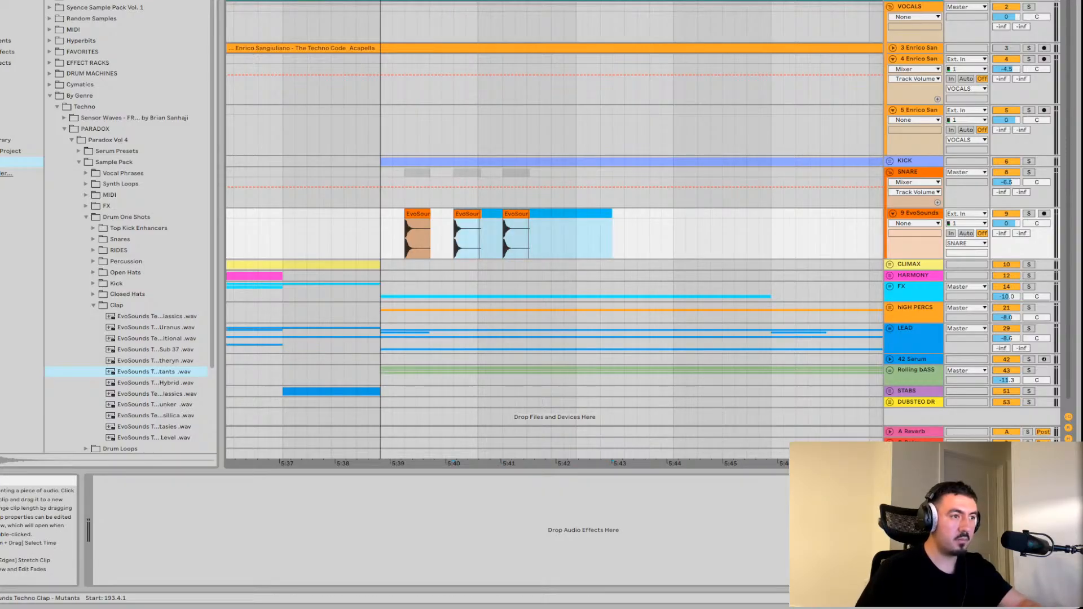
key("Delete")
Duplicate the Mutants clap at 193.2.1 repeatedly at two-beat intervals to fill the track up to bar 209
key("Left")
key("Left")
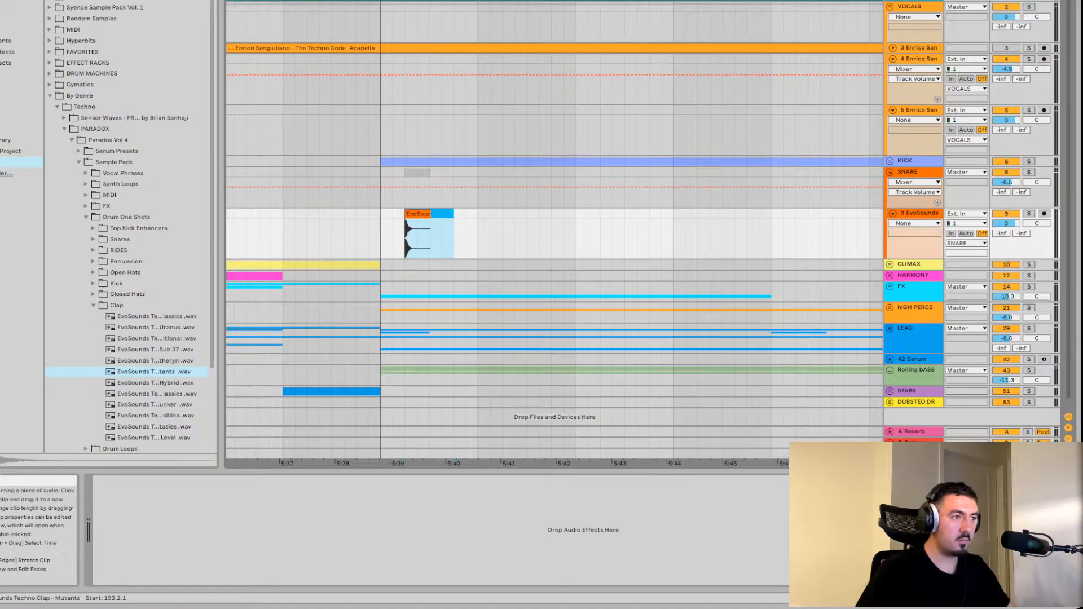
key("ctrl+d")
key("ctrl+d")
key("ctrl+d")
key("ctrl+d")
key("ctrl+d")
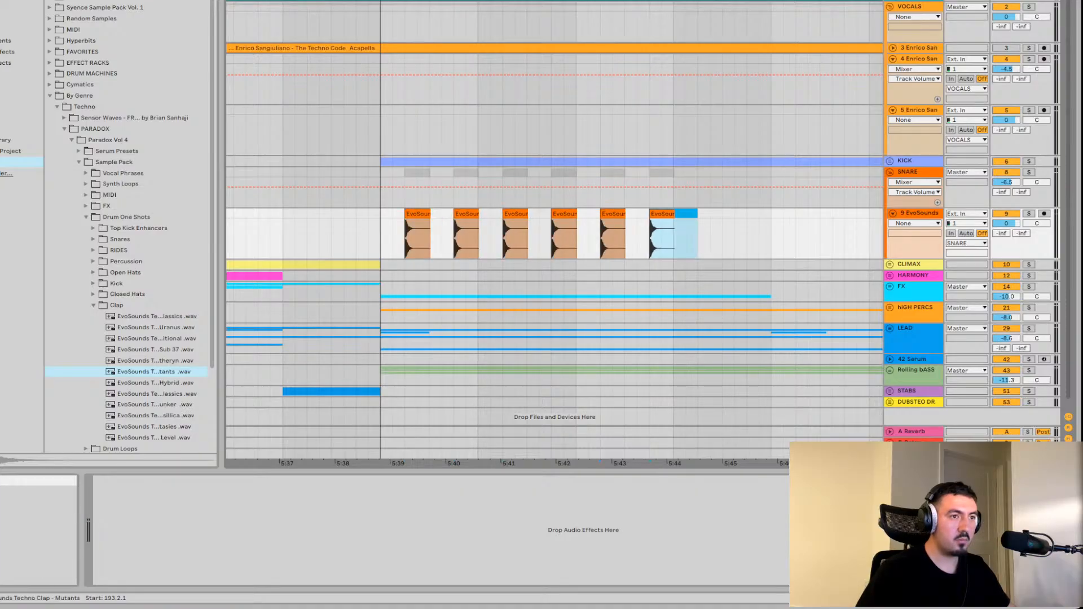
key("ctrl+d")
key("ctrl+d")
key("ctrl+d")
key("ctrl+d")
key("minus")
key("ctrl+d")
key("ctrl+d")
key("ctrl+d")
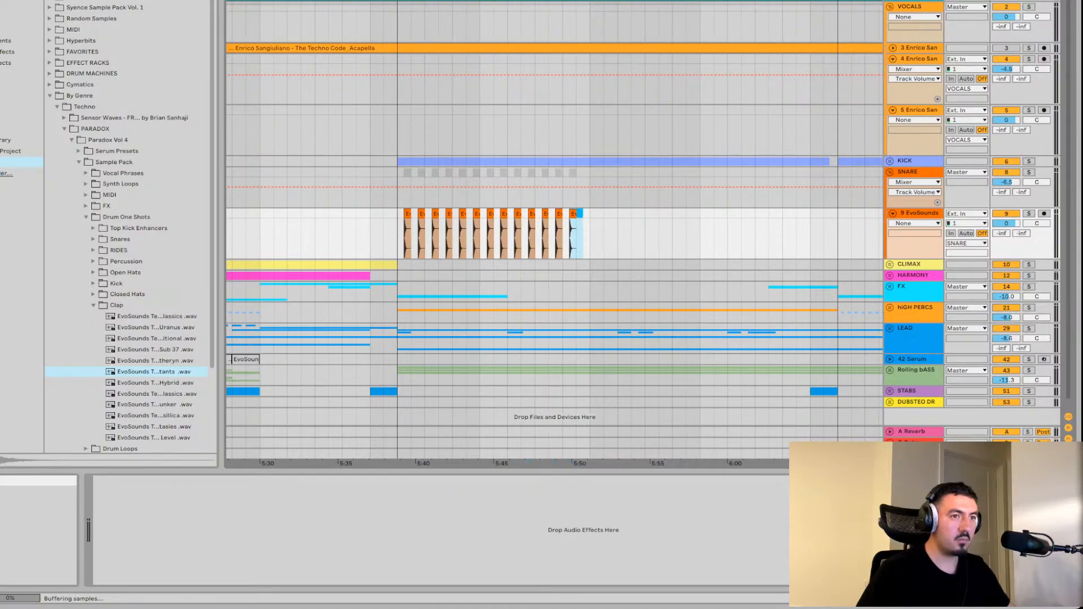
key("ctrl+d")
key("ctrl+d")
key("ctrl+d")
key("ctrl+d")
key("ctrl+d")
key("ctrl+d")
key("ctrl+d")
key("ctrl+d")
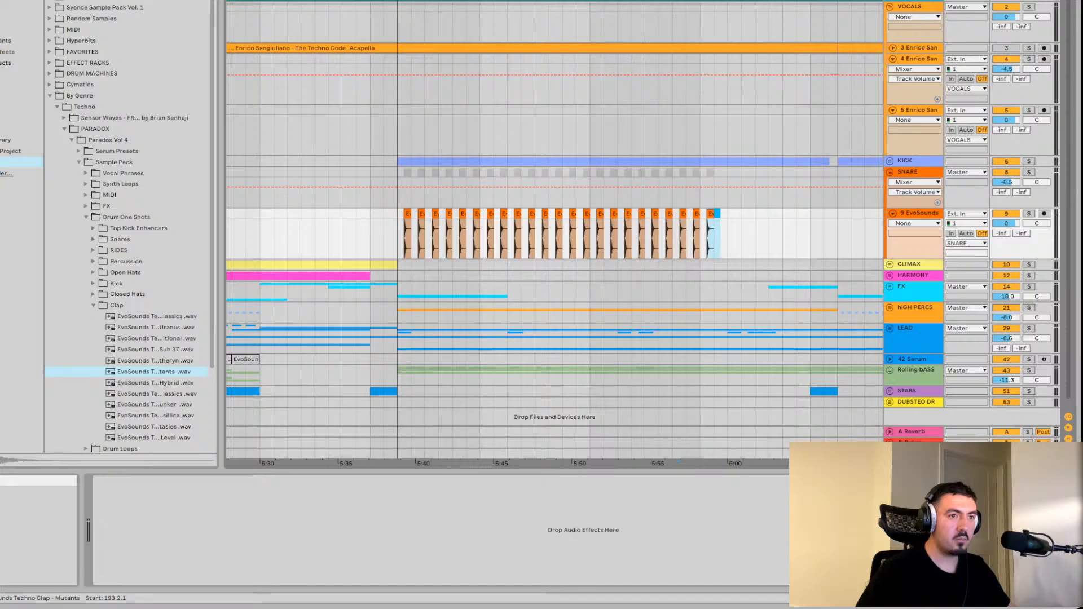
key("ctrl+d")
key("ctrl+d")
key("ctrl+d")
key("ctrl+d")
key("ctrl+d")
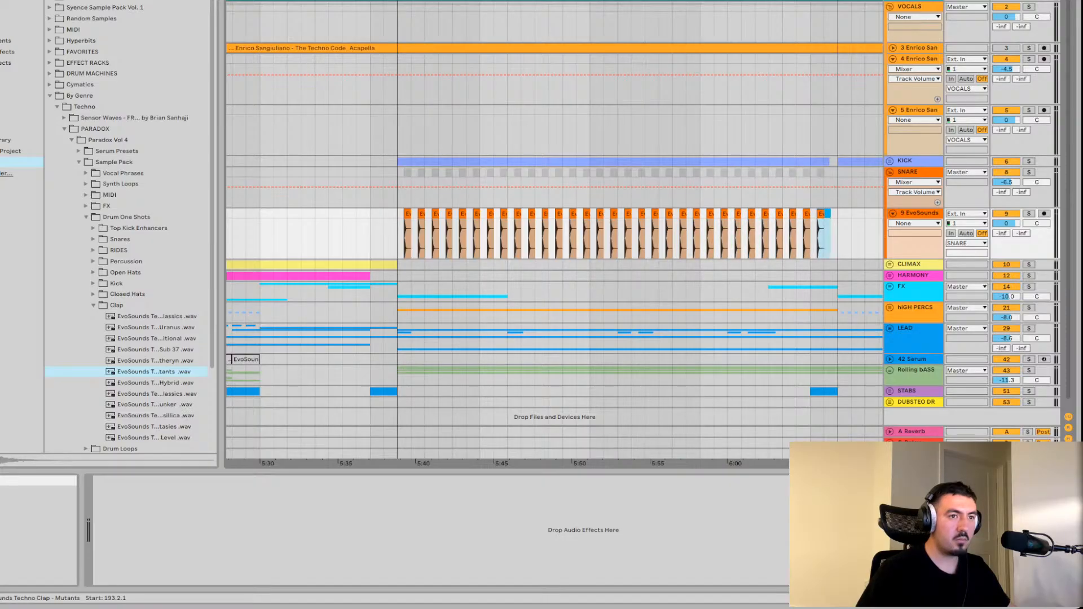
Play the clap pattern from bar 193 and set the SNARE group's volume to -7.9 dB
key("minus")
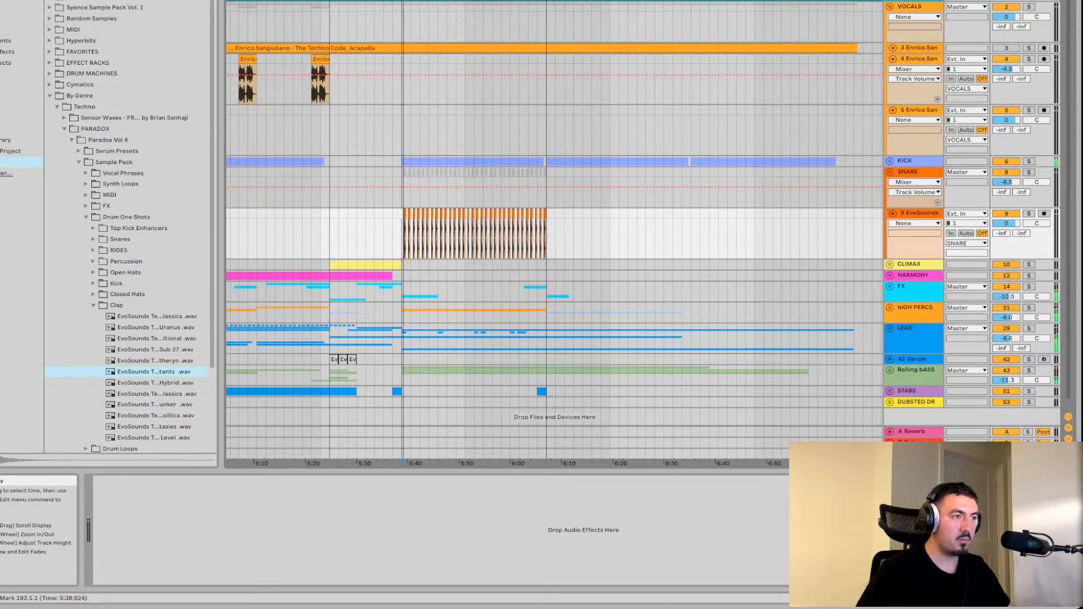
key("plus")
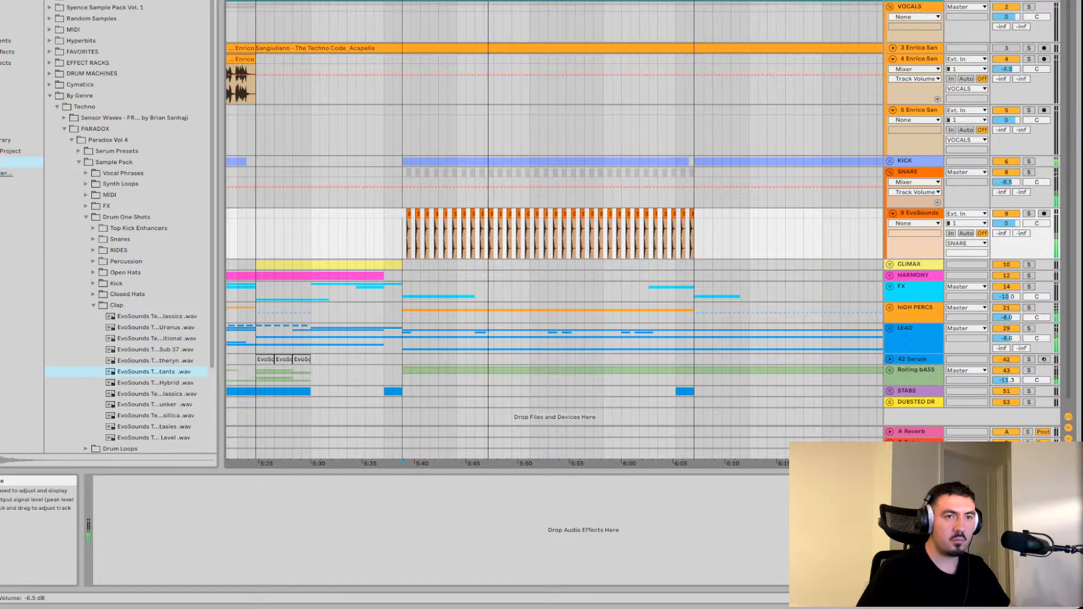
left_click_drag(1007, 182, 1007, 191)
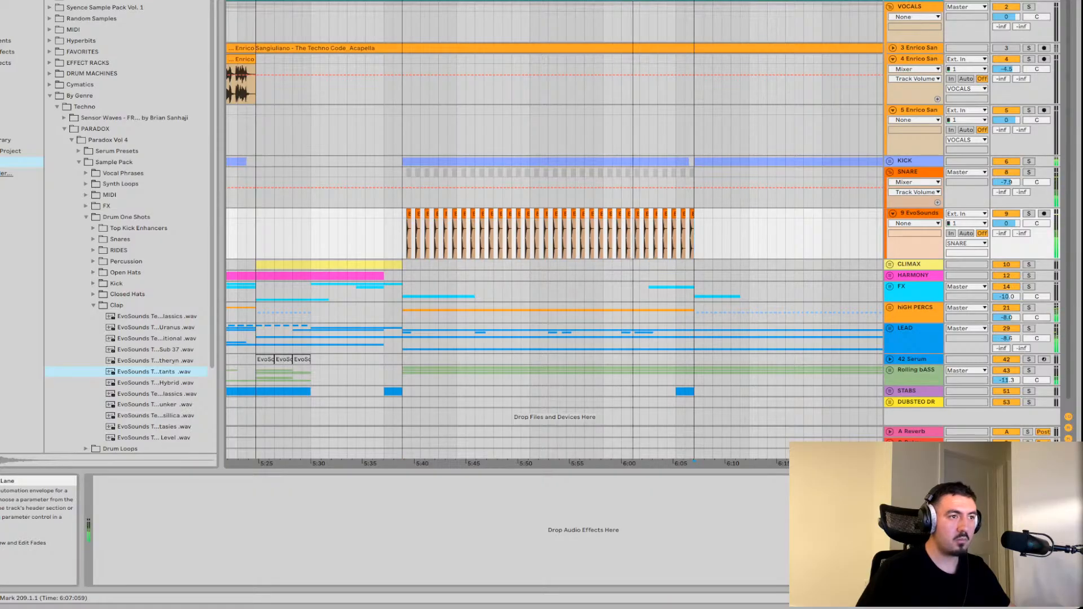
Duplicate the 16 bars of claps from bar 193 to 209 into bars 209 to 225
left_click_drag(693, 234, 408, 234)
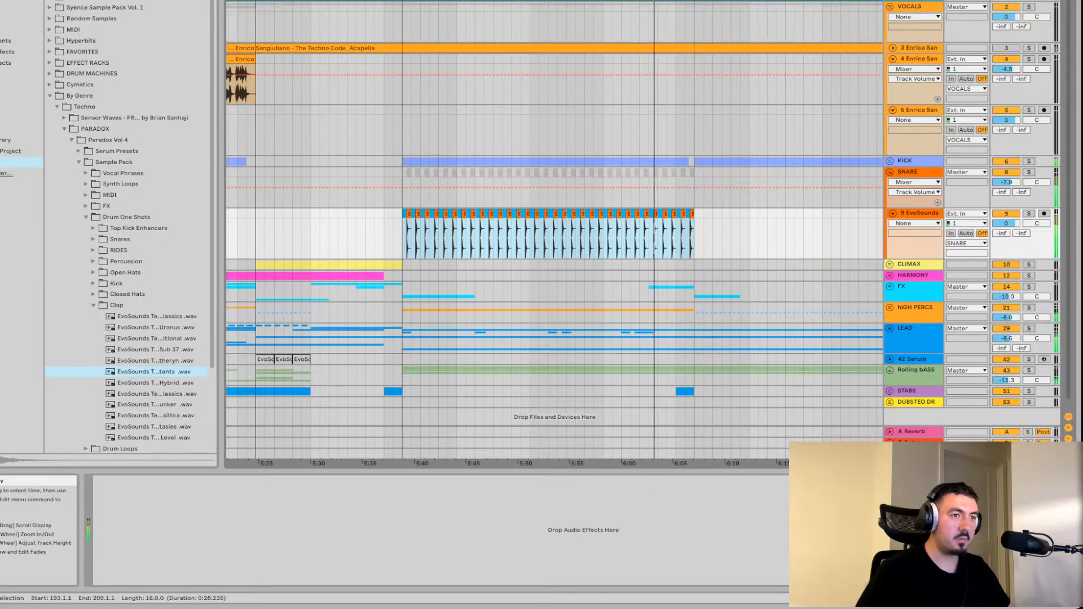
key("super+d")
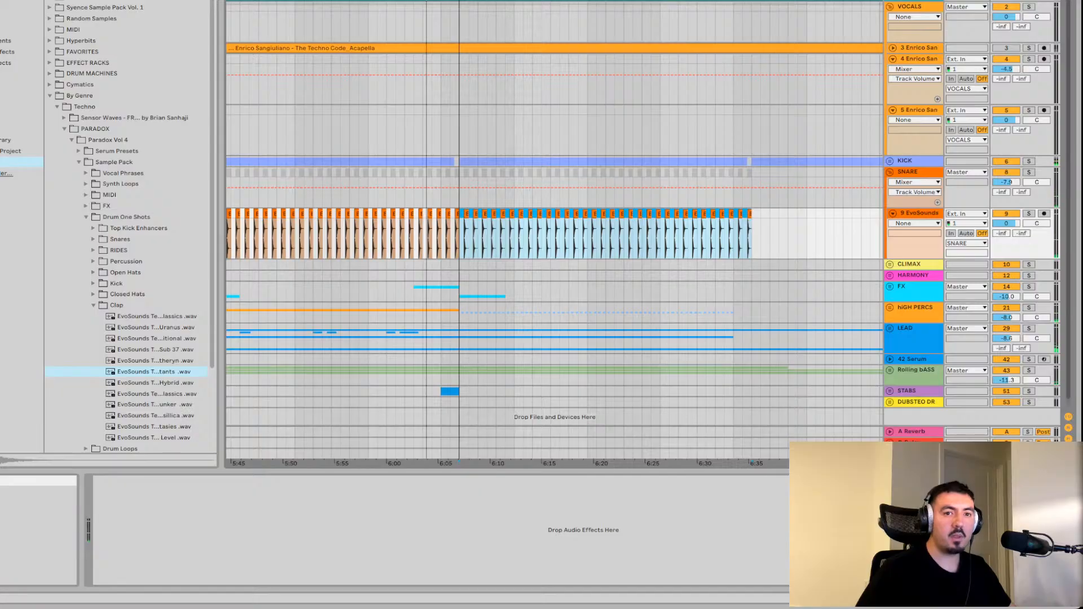
scroll(553, 232, "up", 1)
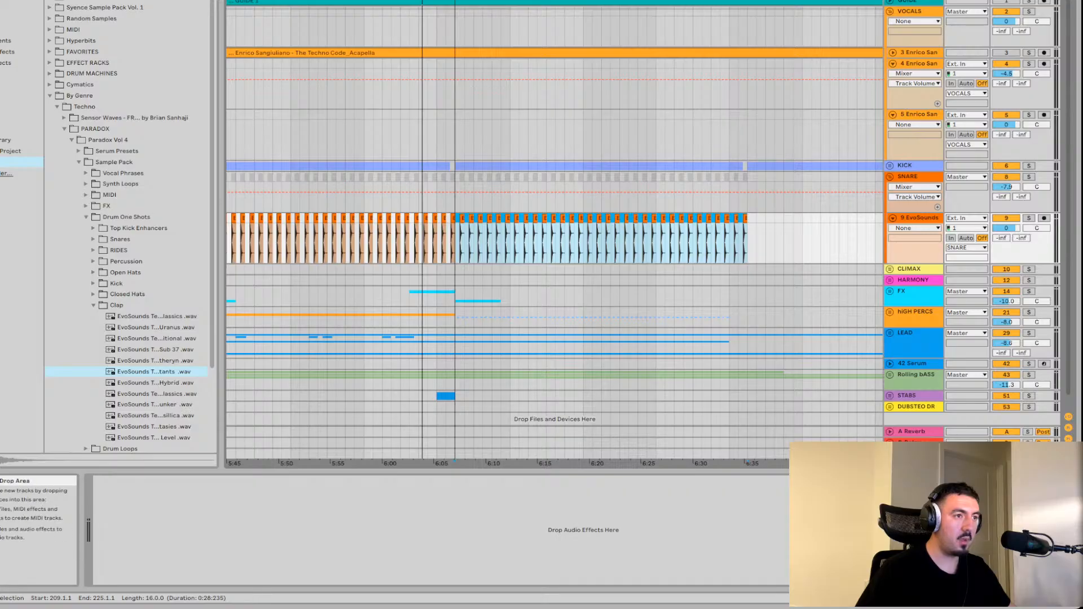
scroll(554, 231, "left", 5)
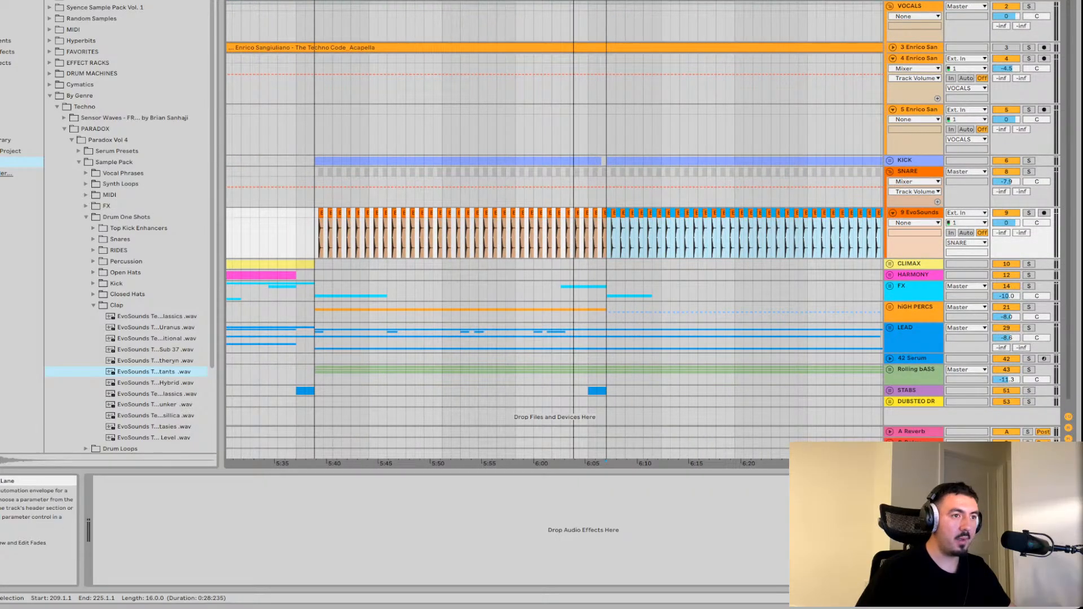
left_click(606, 417)
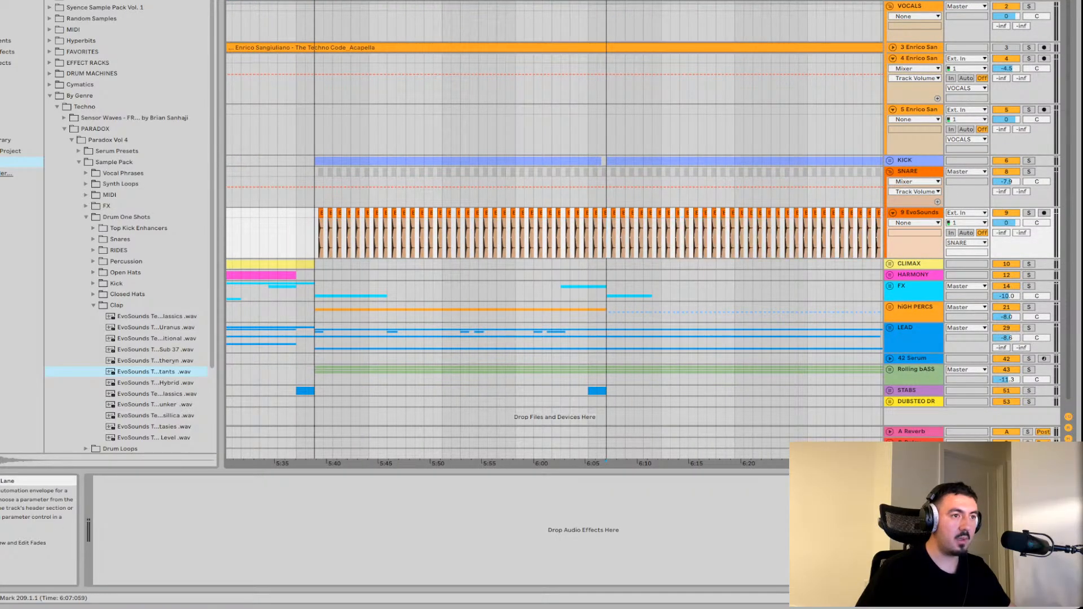
Duplicate the hIGH PERCS group's content from bars 193 to 209 into bars 209 to 225
left_click_drag(607, 237, 316, 237)
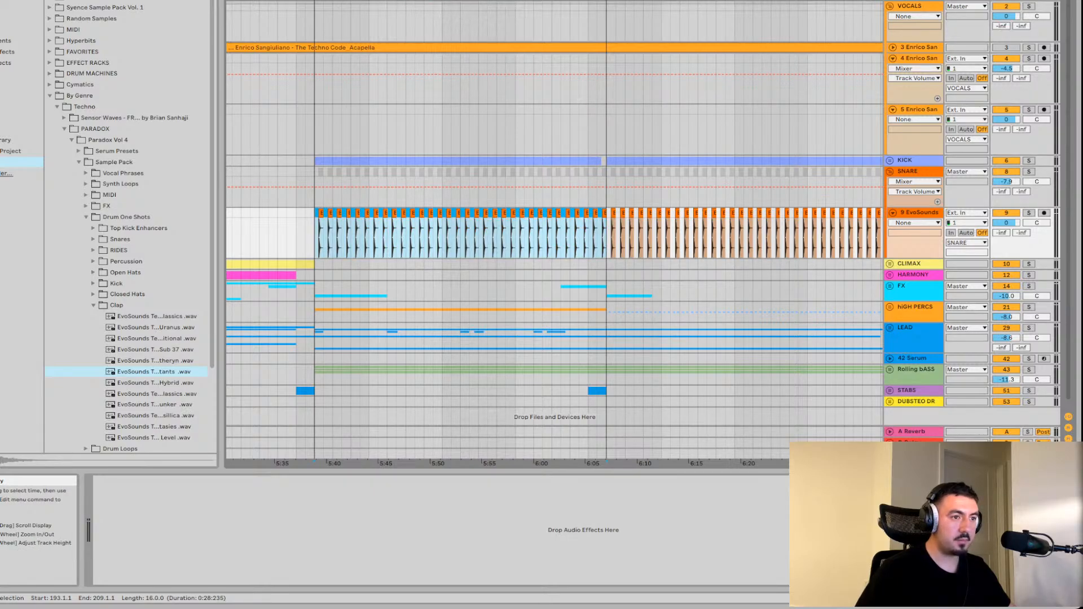
left_click(607, 313)
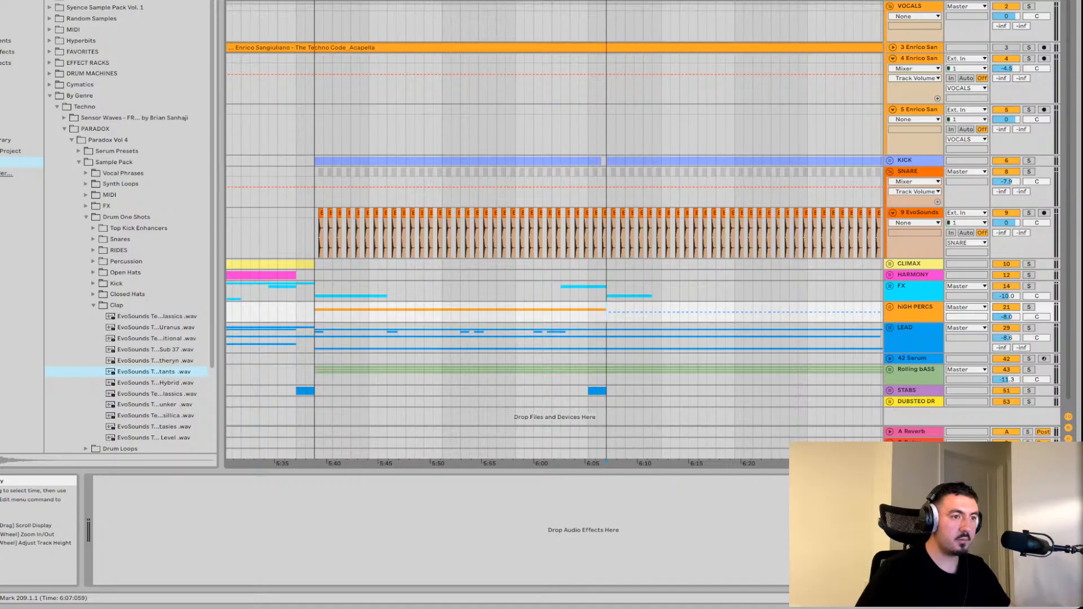
left_click_drag(598, 311, 323, 312)
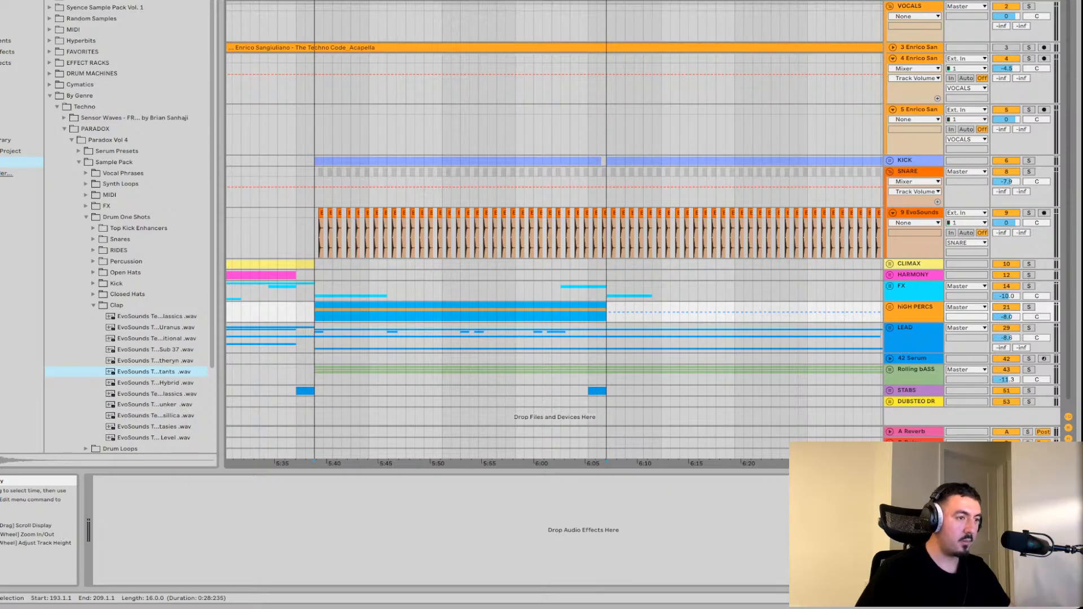
key("Right")
scroll(555, 395, "left", 5)
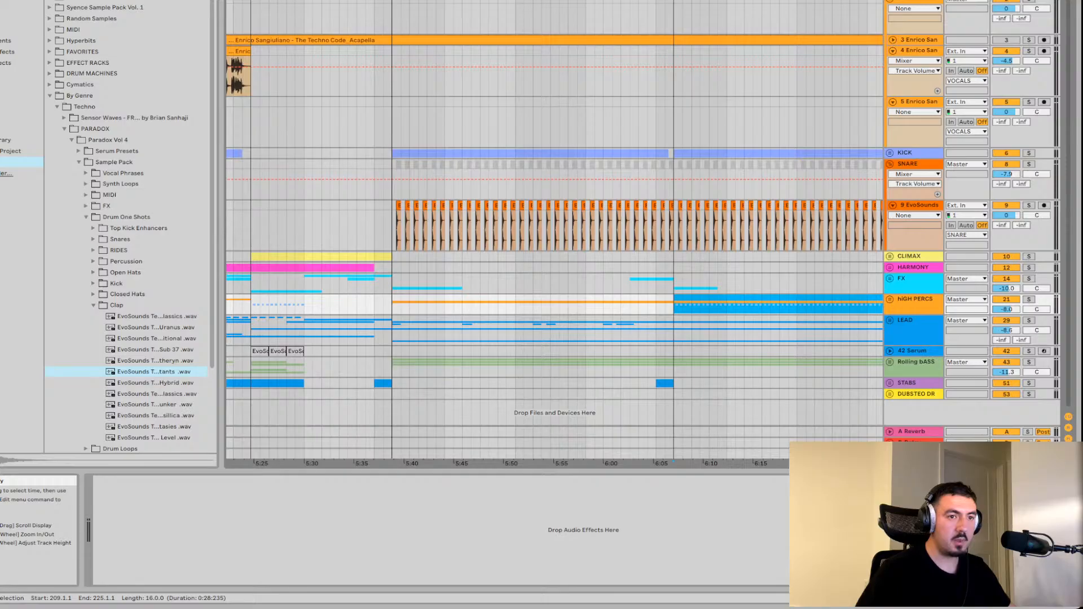
Expand the hIGH PERCS group and deactivate the Techno Hat clips on track 24 and the claps on track 9 from bar 193 to 209
left_click(890, 299)
scroll(650, 312, "down", 4)
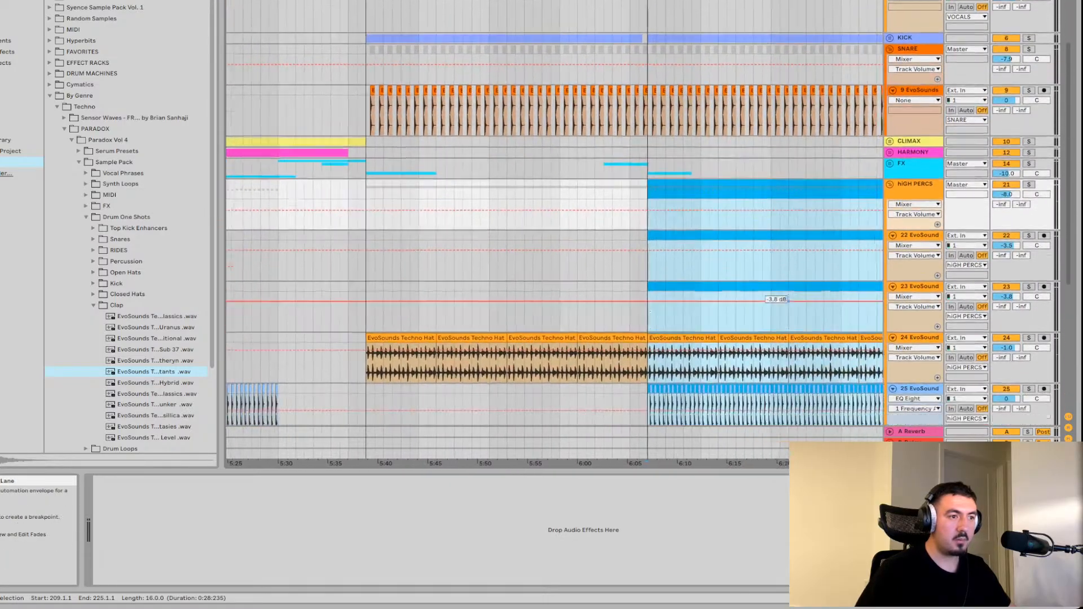
scroll(650, 311, "down", 1)
left_click(630, 339)
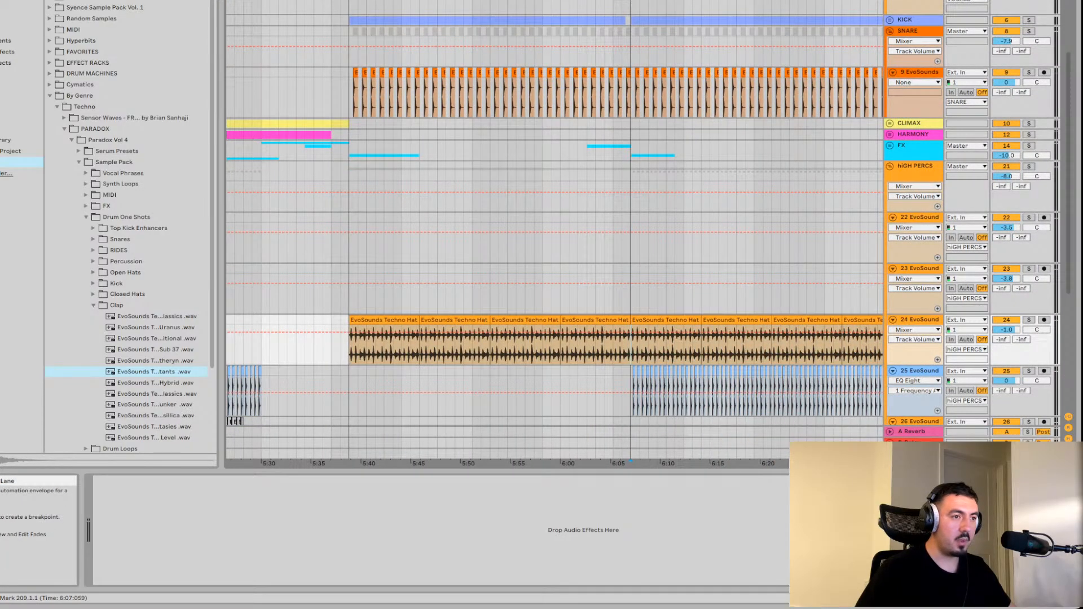
left_click_drag(631, 339, 348, 338)
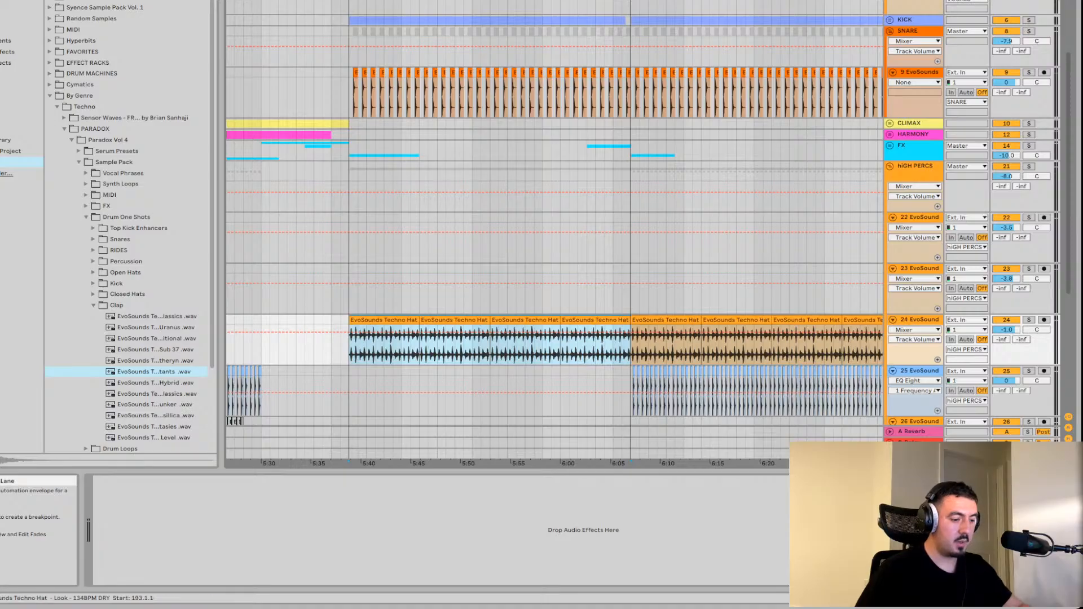
key("0")
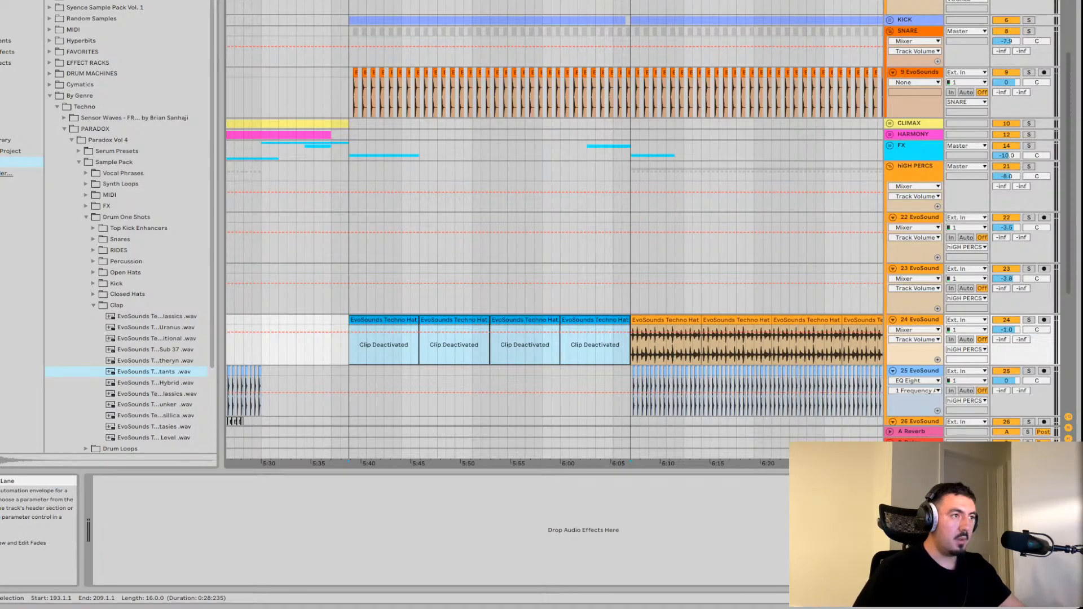
left_click_drag(350, 93, 631, 93)
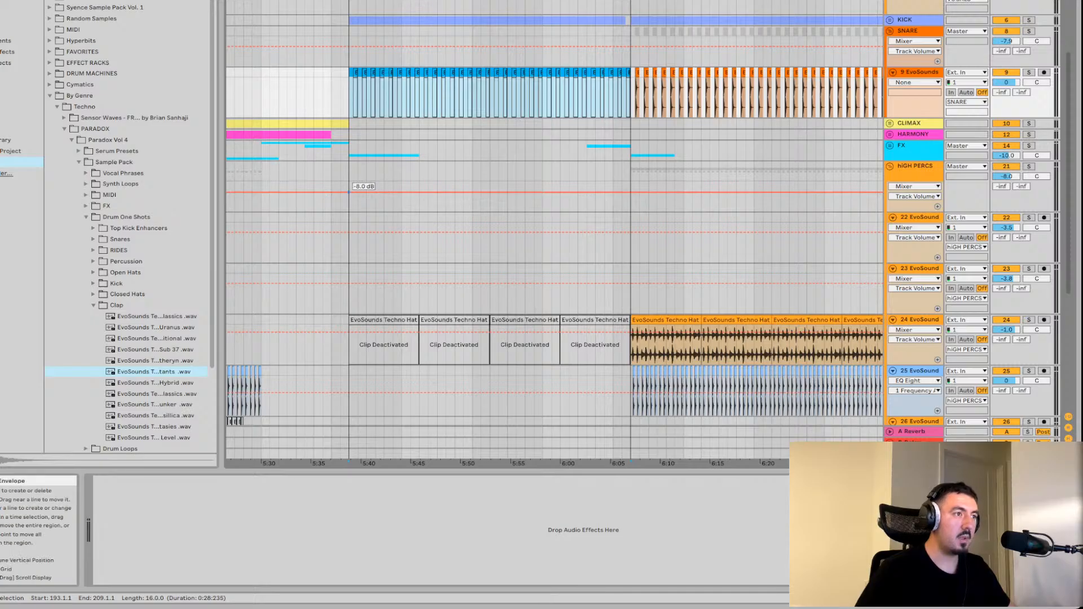
key("0")
Play from bar 192 and try out the Techno Hat clip at bars 197 to 201 by switching it on during playback
left_click_drag(338, 463, 544, 463)
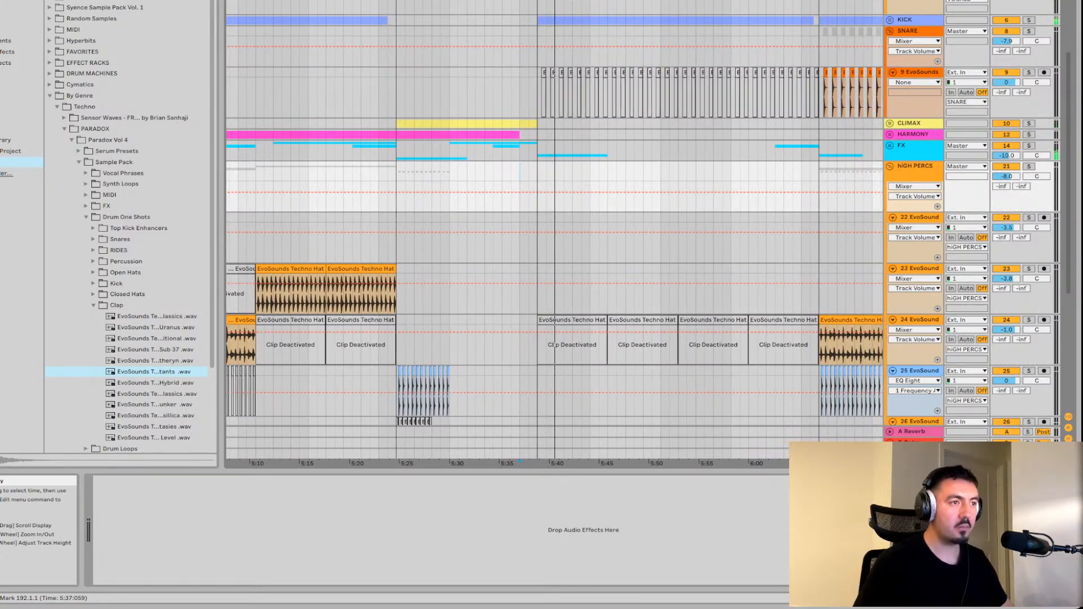
left_click(558, 321)
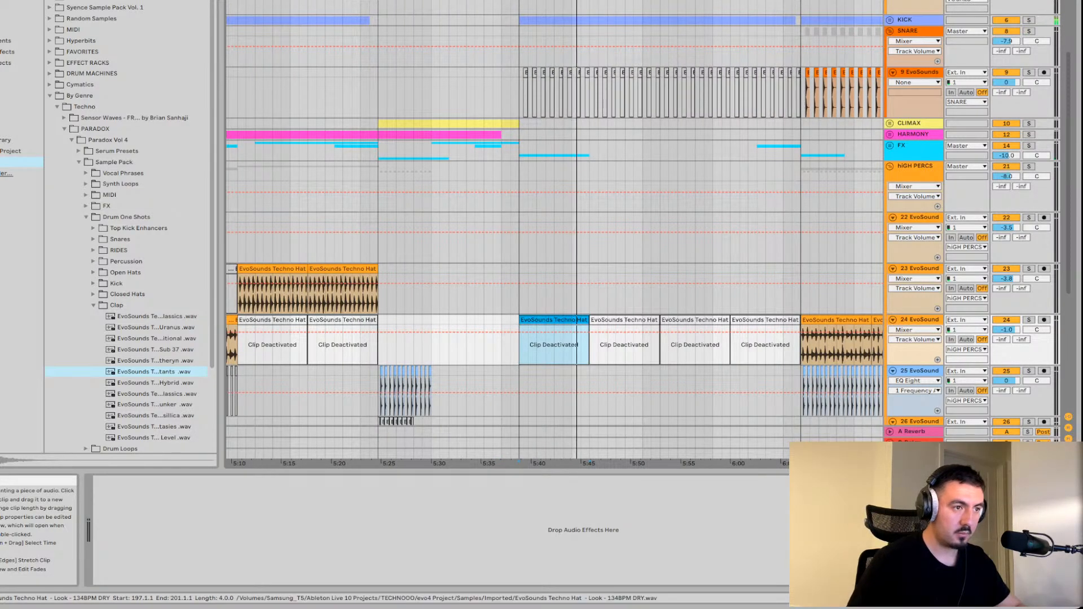
left_click(625, 341)
key("0")
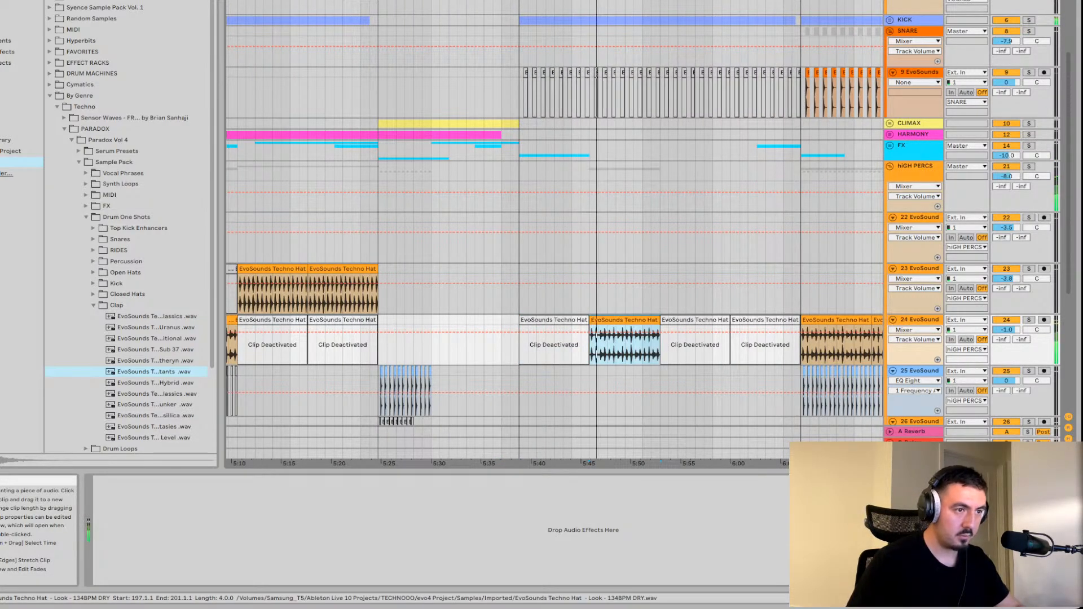
key("0")
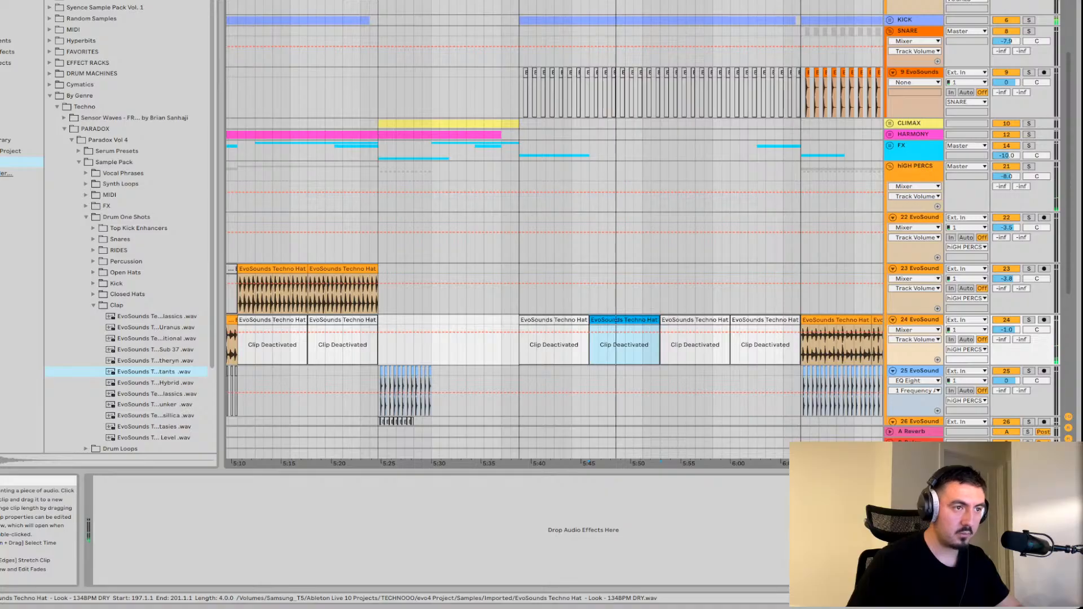
Reactivate the two Techno Hat clips on track 24 covering bars 201 to 209
key("plus")
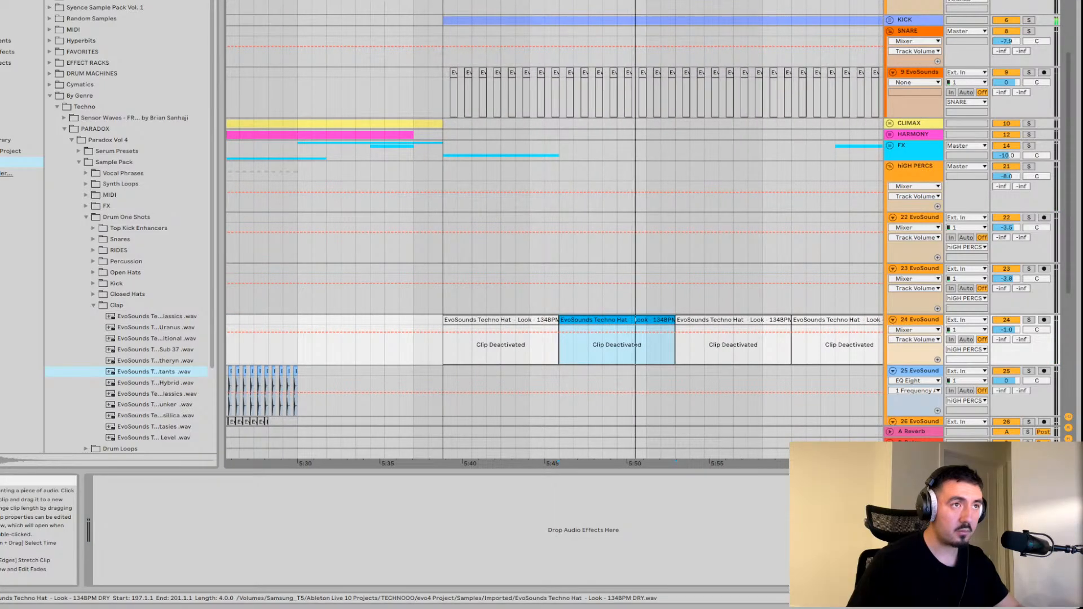
scroll(553, 226, "right", 2)
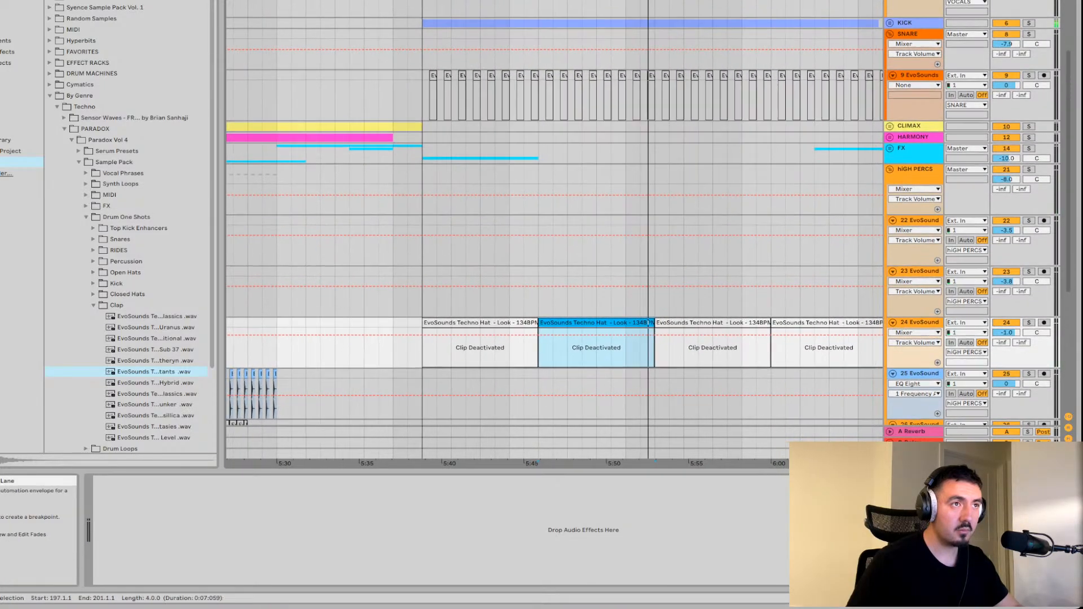
scroll(553, 226, "left", 1)
left_click(713, 347)
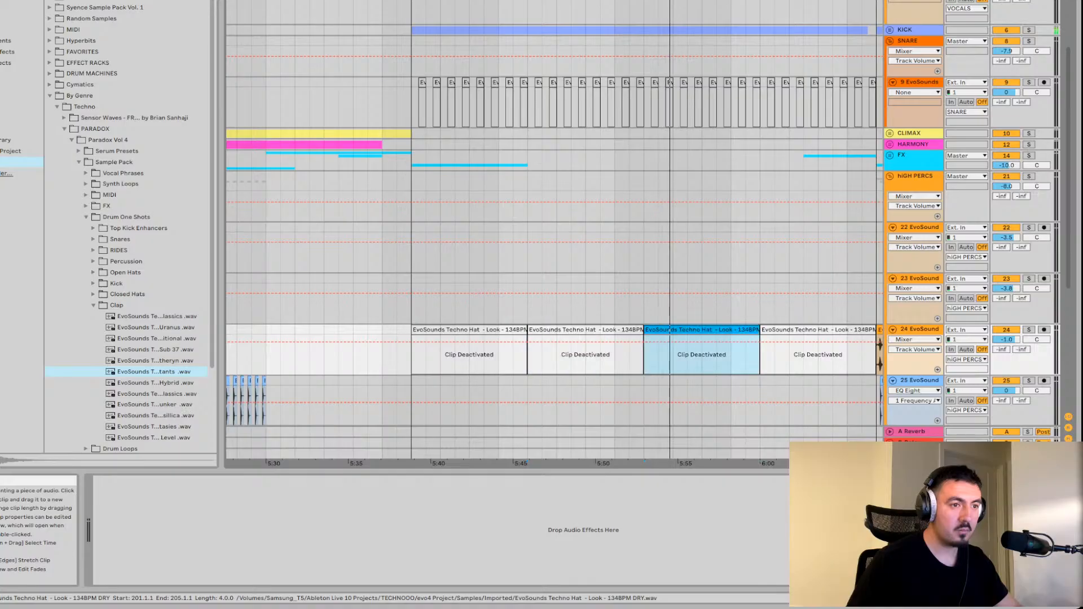
key("minus")
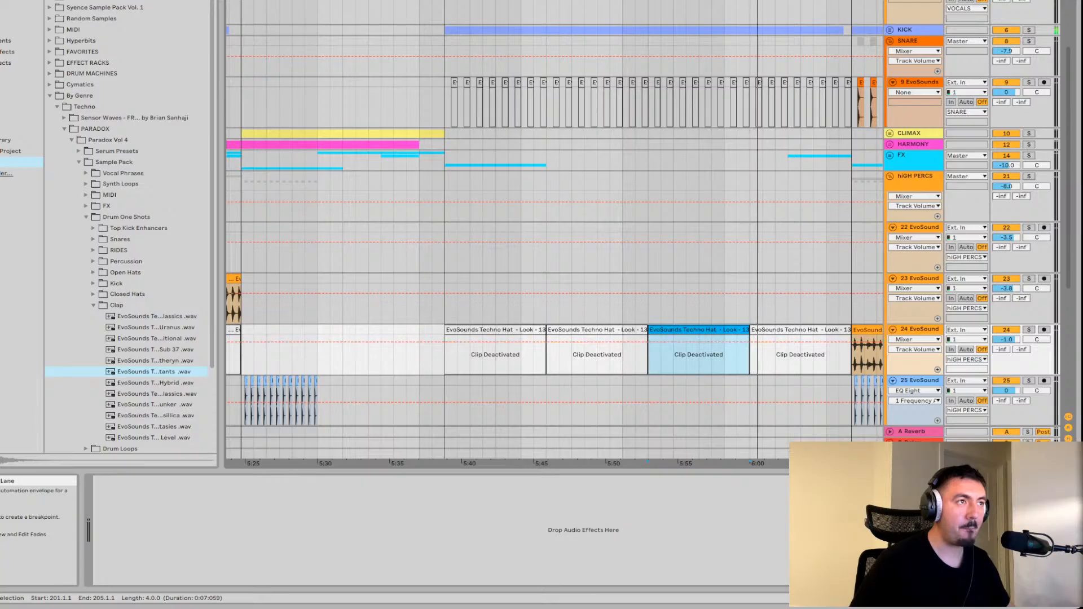
key("plus")
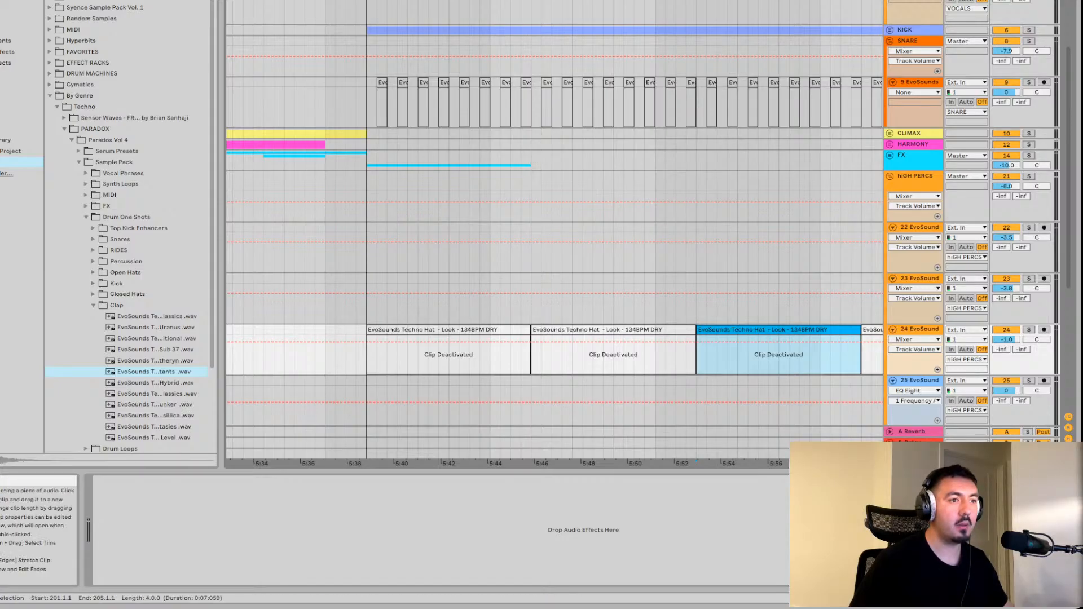
left_click(700, 299)
scroll(553, 237, "right", 3)
key("minus")
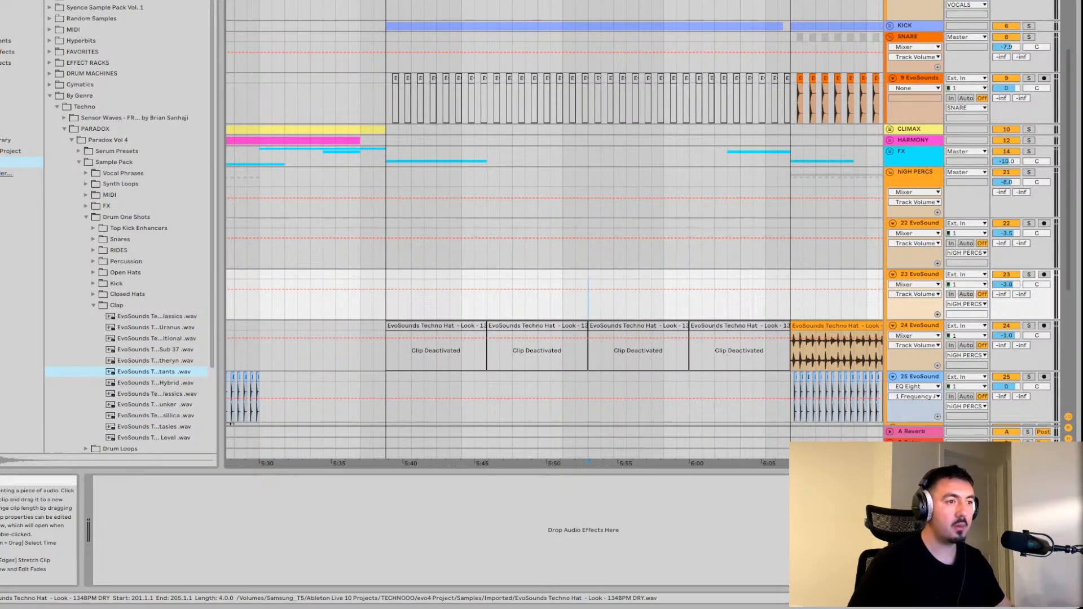
left_click(638, 350)
key("0")
left_click(739, 350)
key("0")
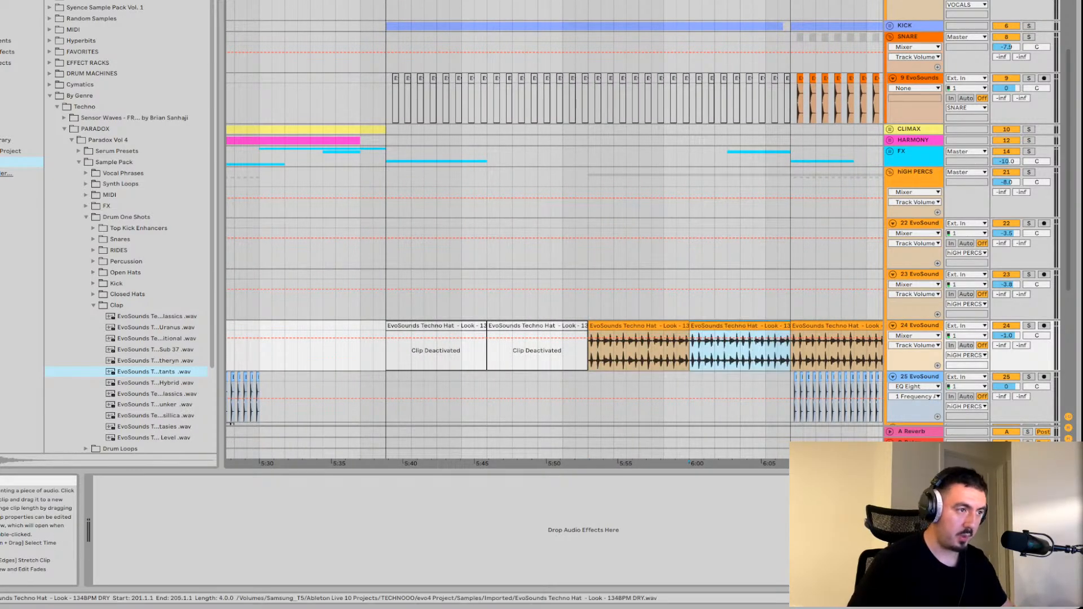
Play from bar 193 and review the percussion and LEAD group tracks across the section
left_click(386, 242)
key("space")
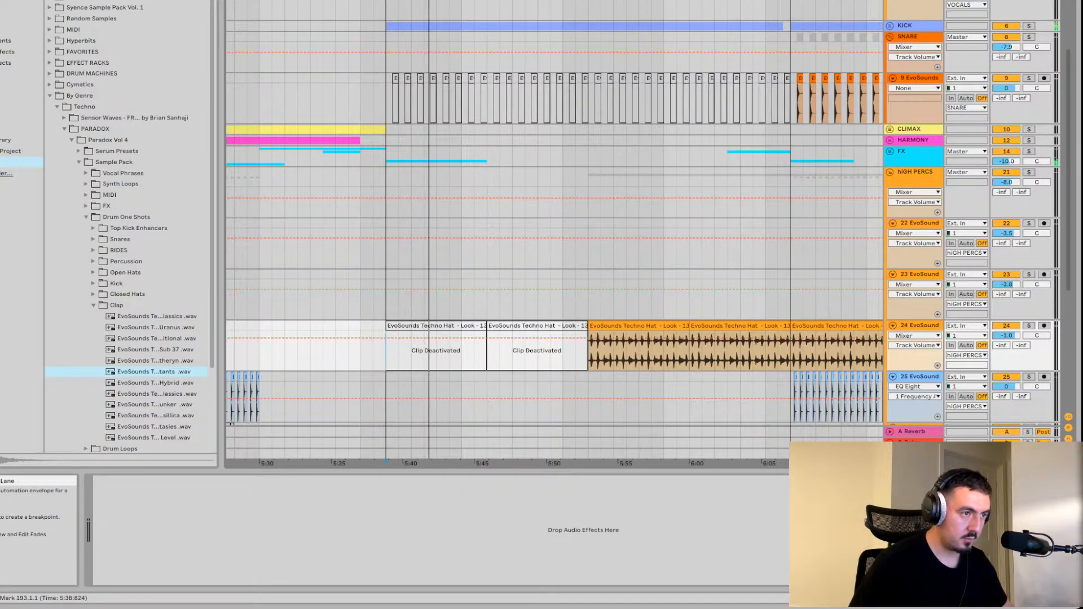
scroll(553, 226, "down", 6)
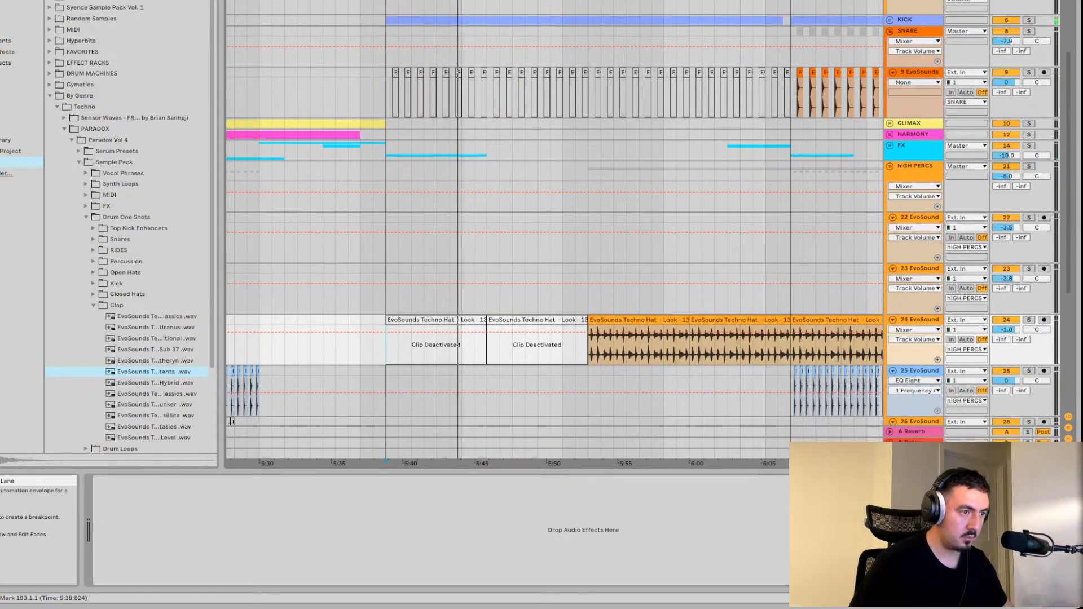
scroll(553, 226, "up", 10)
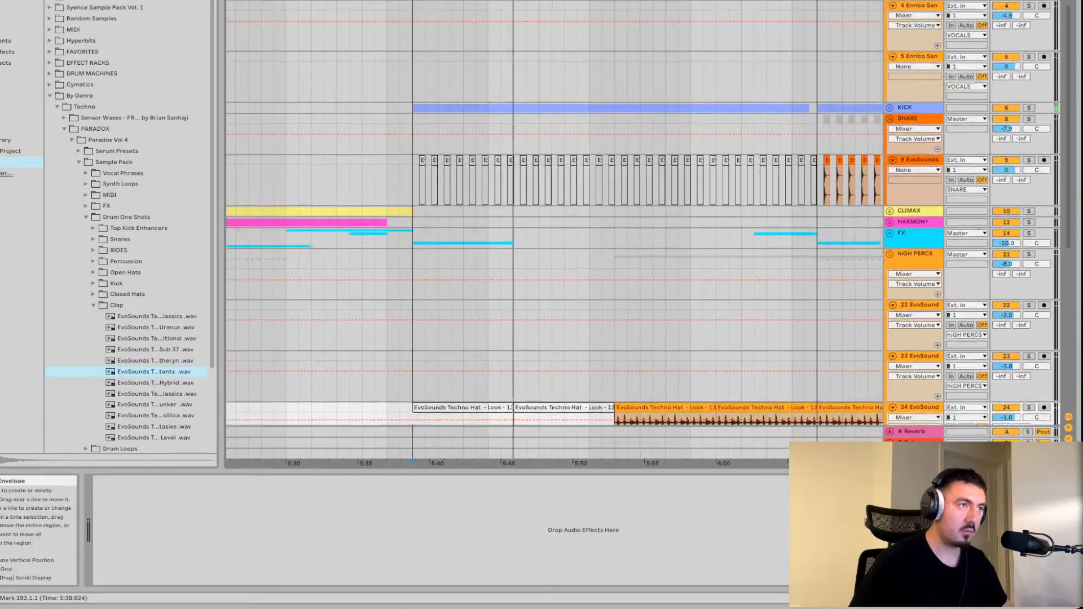
scroll(553, 226, "down", 10)
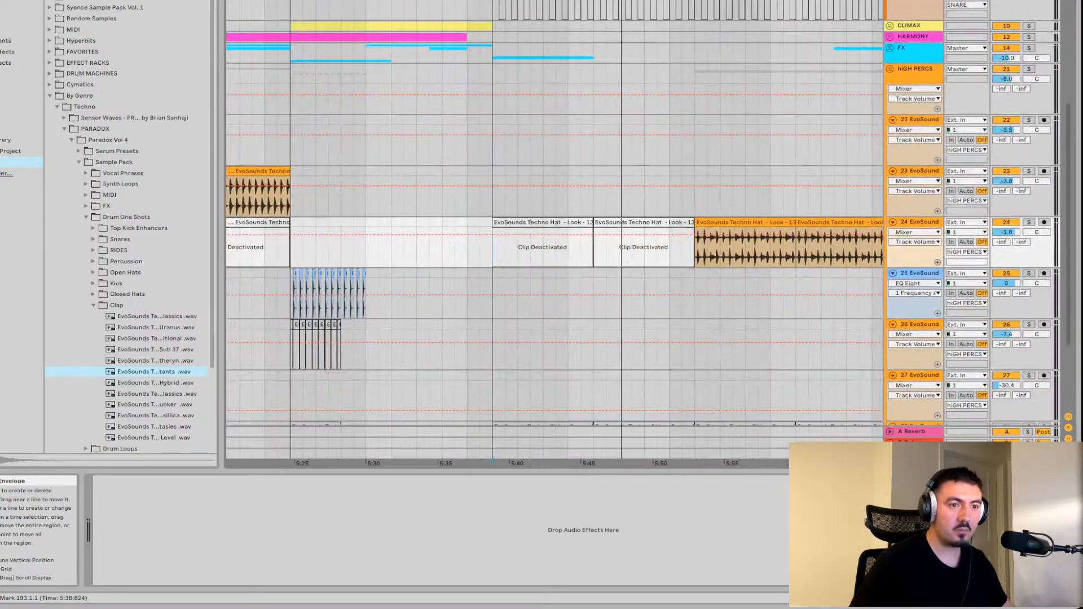
scroll(553, 225, "down", 8)
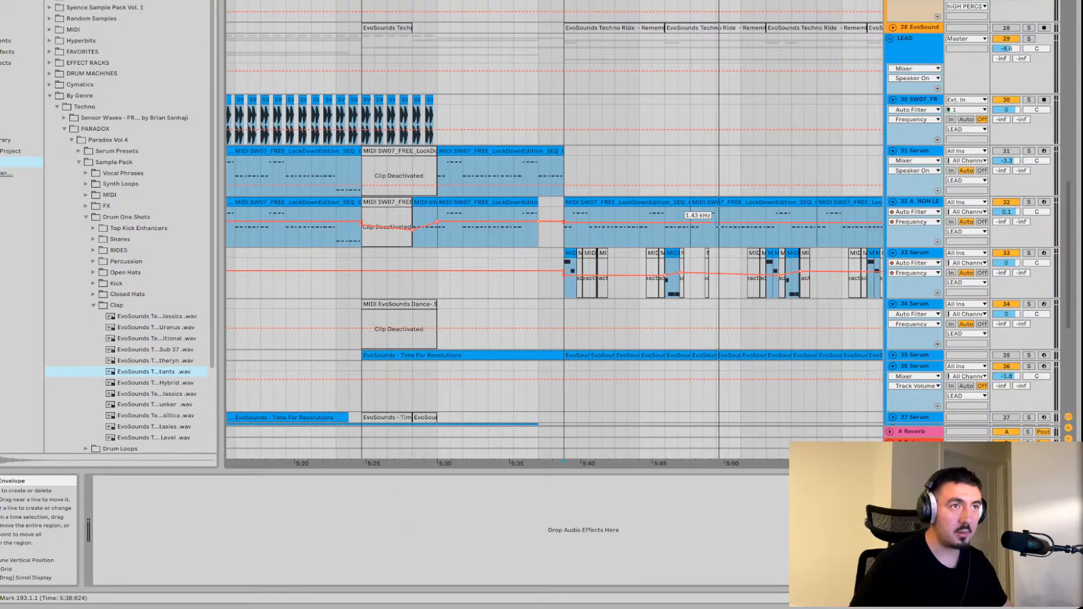
scroll(714, 217, "right", 5)
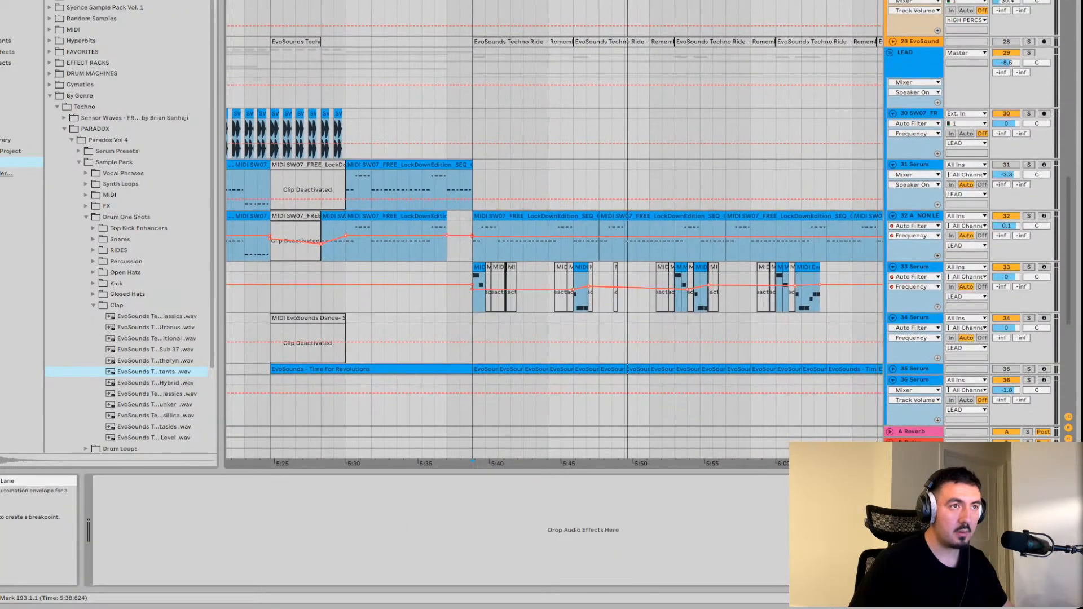
scroll(527, 228, "down", 5)
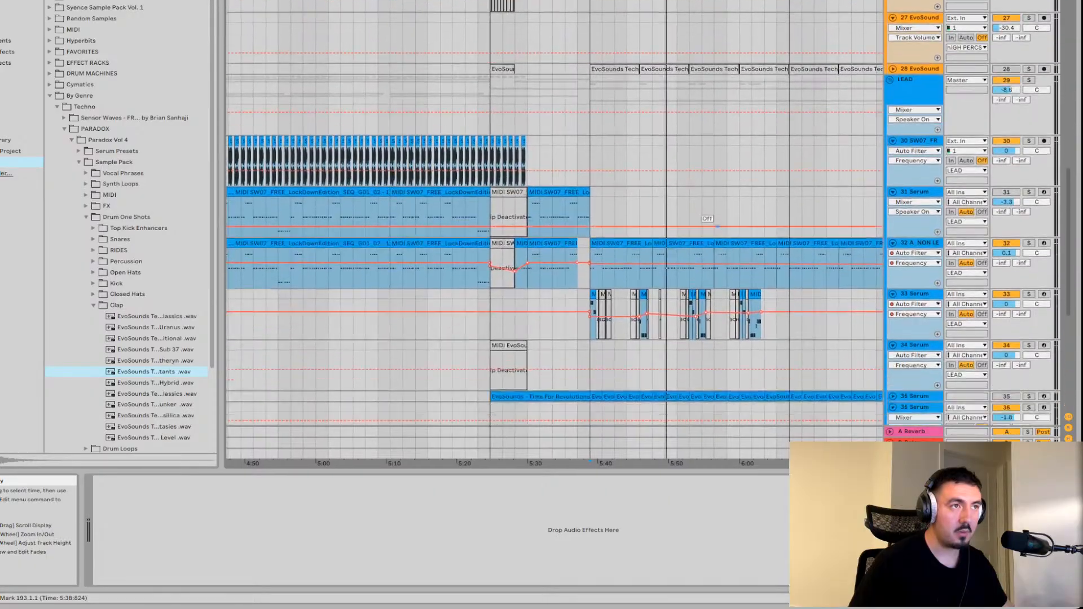
scroll(527, 228, "up", 3)
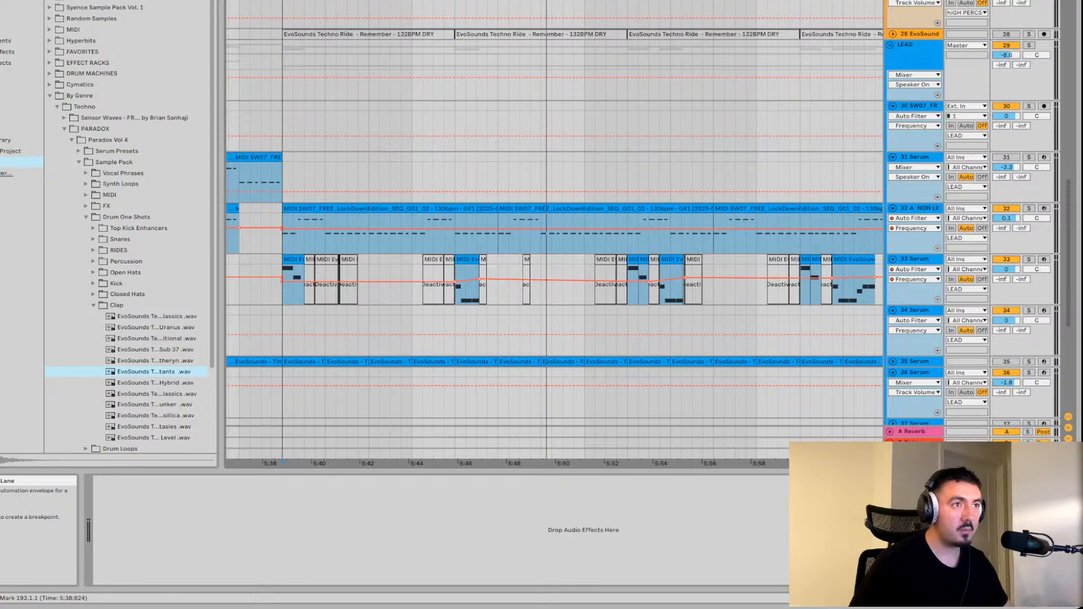
Lower track 32's Auto Filter frequency automation at bar 193 to 363 Hz and check the transition by playing it
left_click(261, 228)
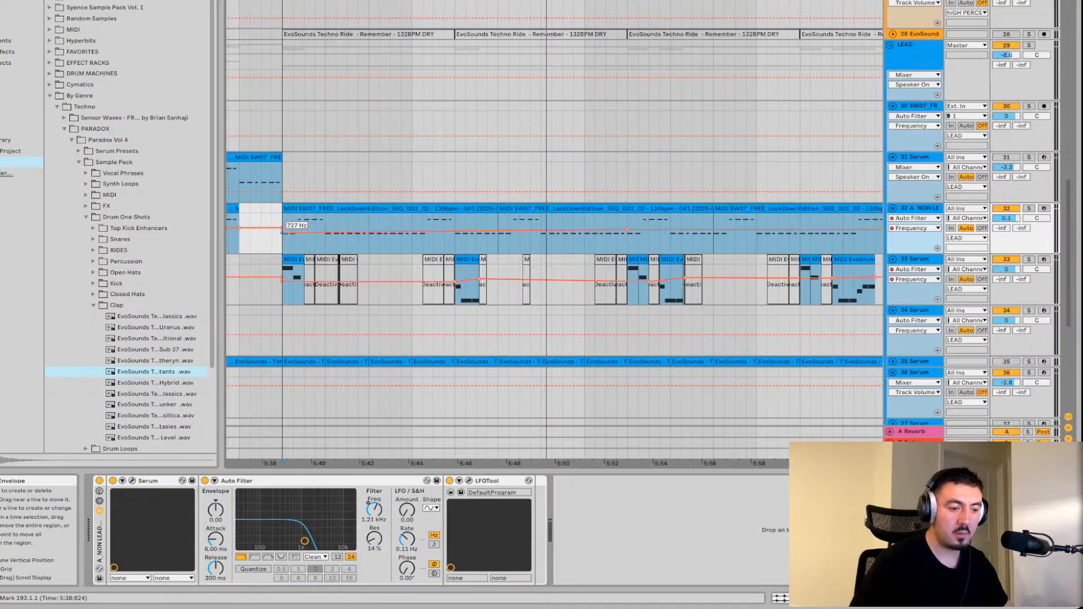
key("space")
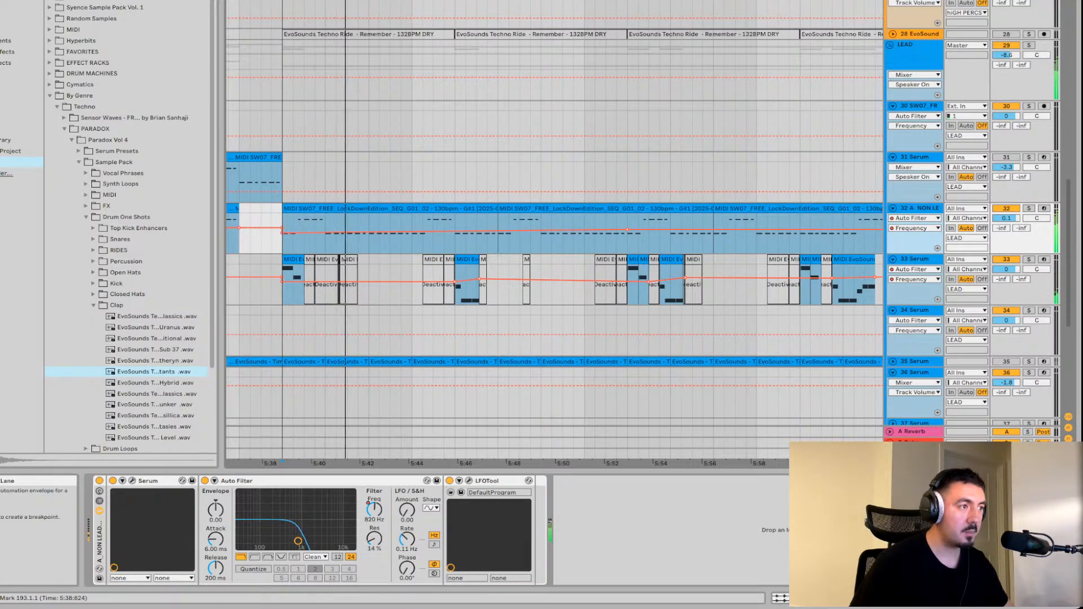
key("space")
scroll(555, 230, "left", 5)
scroll(554, 230, "right", 4)
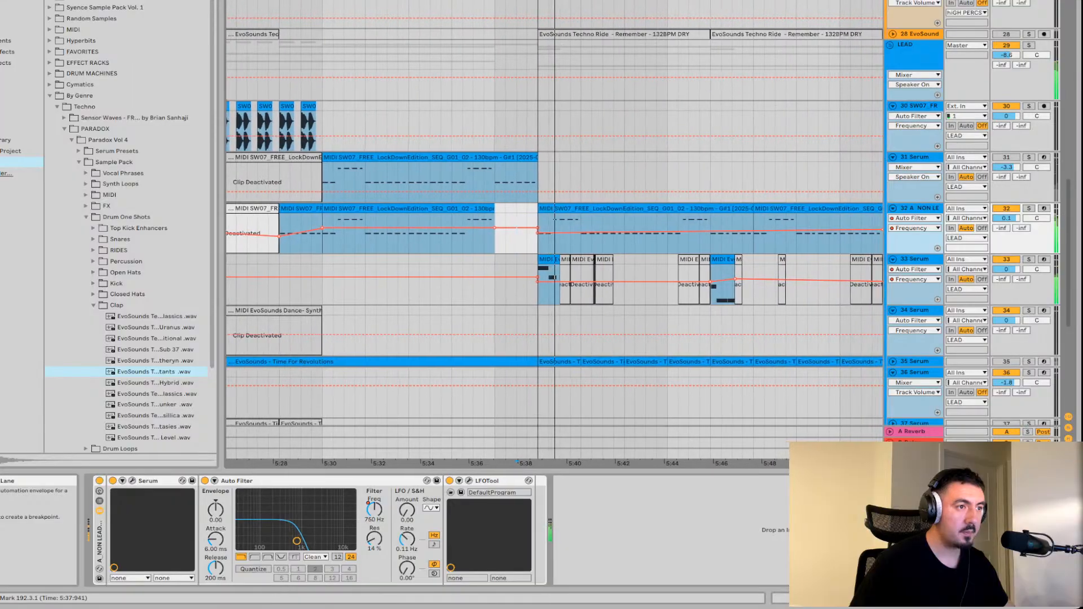
scroll(555, 230, "right", 2)
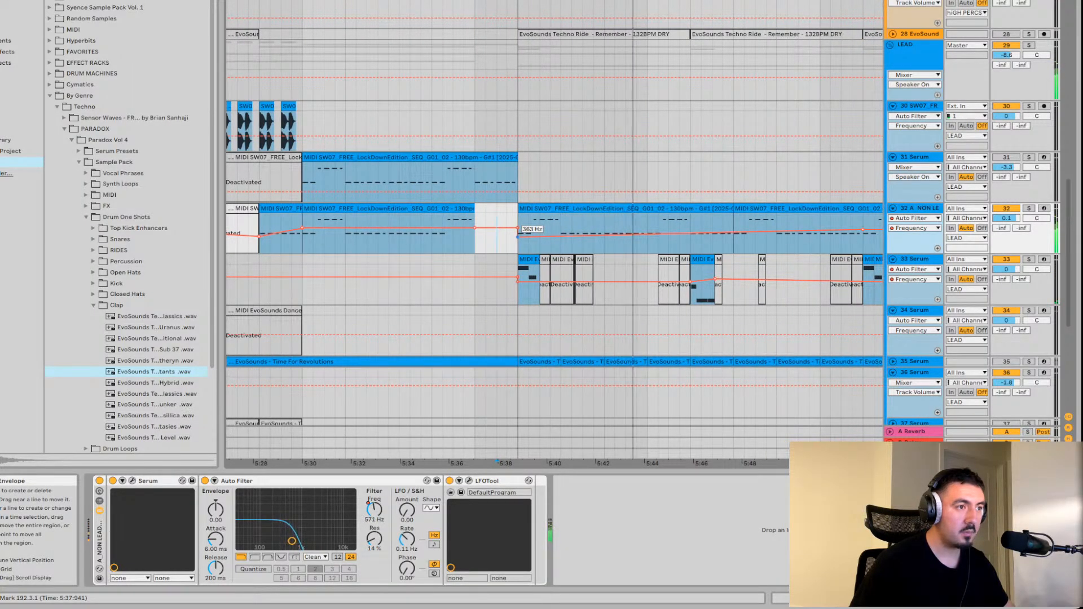
Play the section from 192.3.1 past bar 193 to check the filter sweep on track 32 against the other lead parts
scroll(555, 230, "left", 3)
scroll(554, 231, "right", 2)
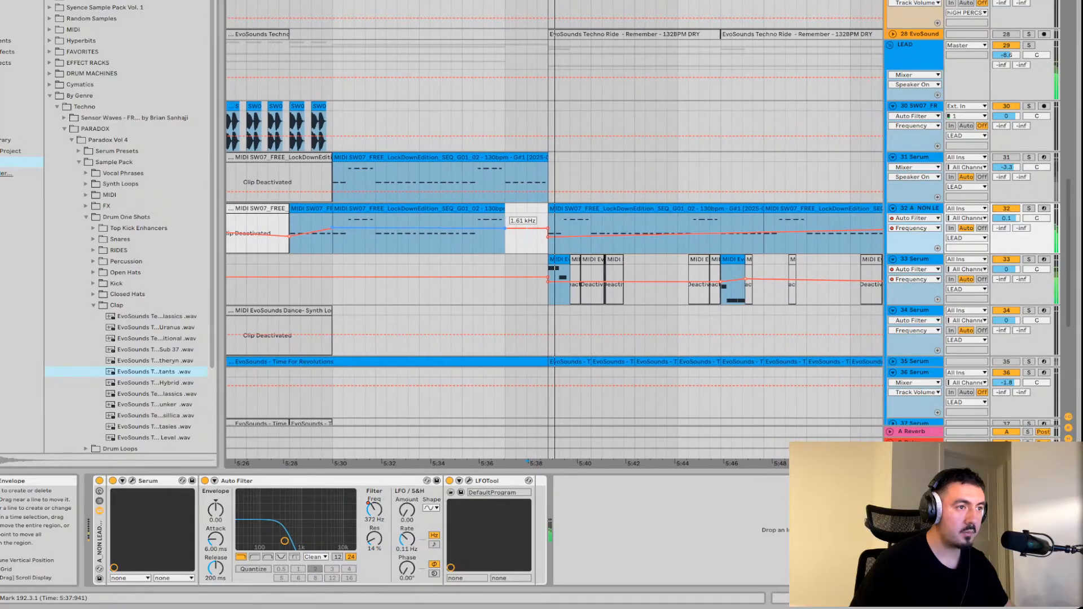
scroll(555, 231, "right", 2)
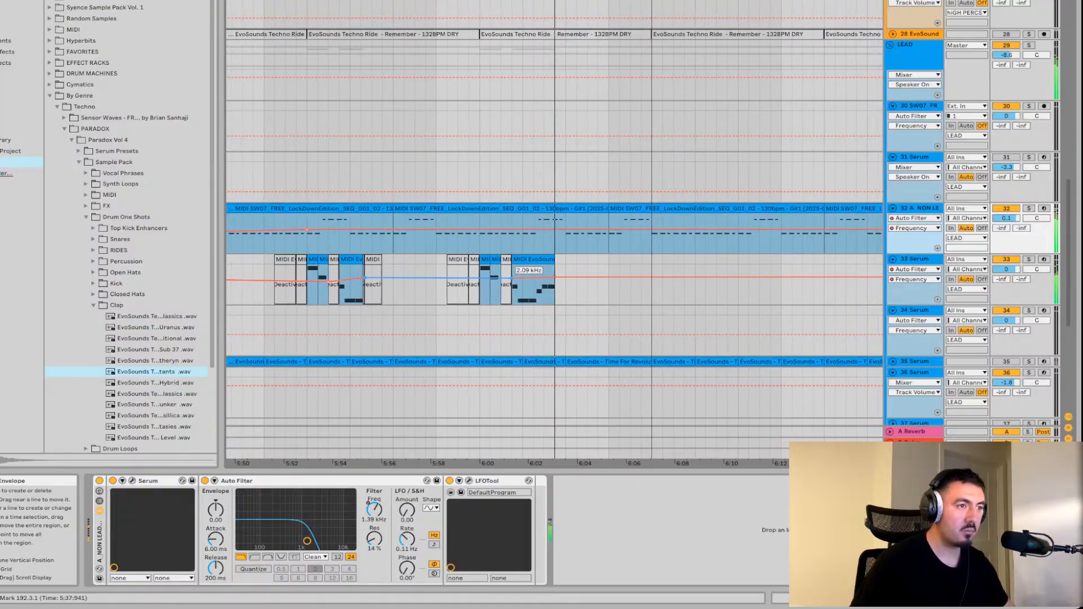
scroll(555, 277, "down", 6)
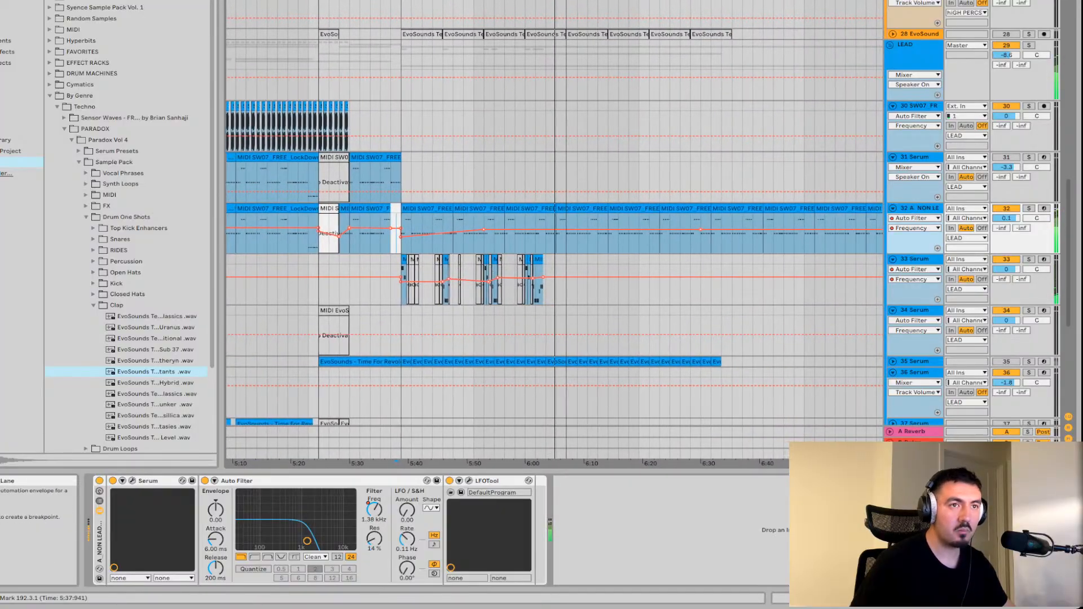
Repeat the last Techno Hat clip on track 24 until the hats reach bar 249
left_click(891, 45)
scroll(555, 254, "up", 6)
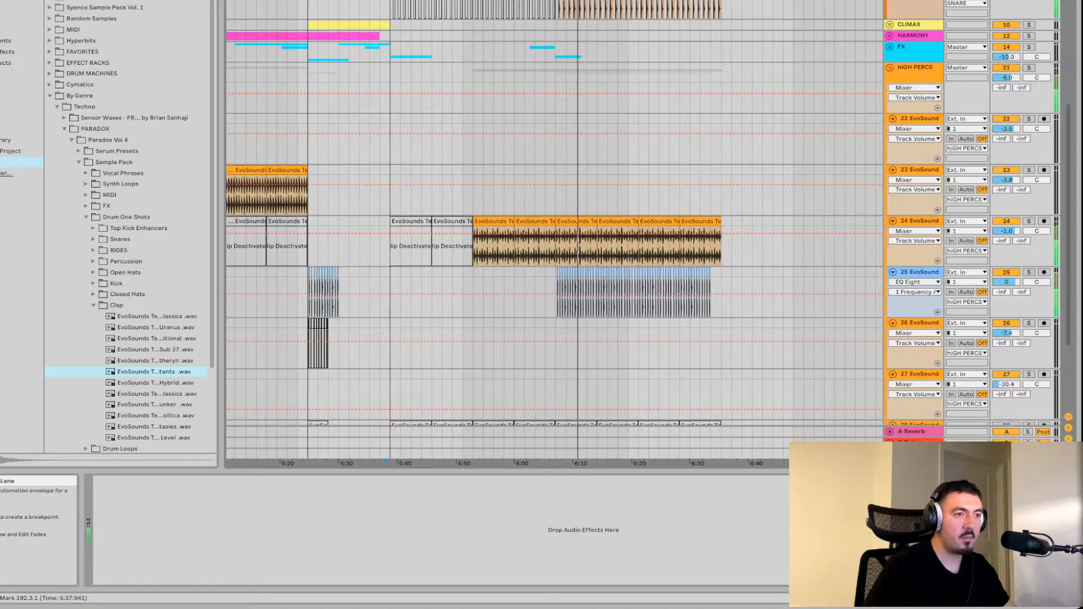
scroll(553, 225, "right", 3)
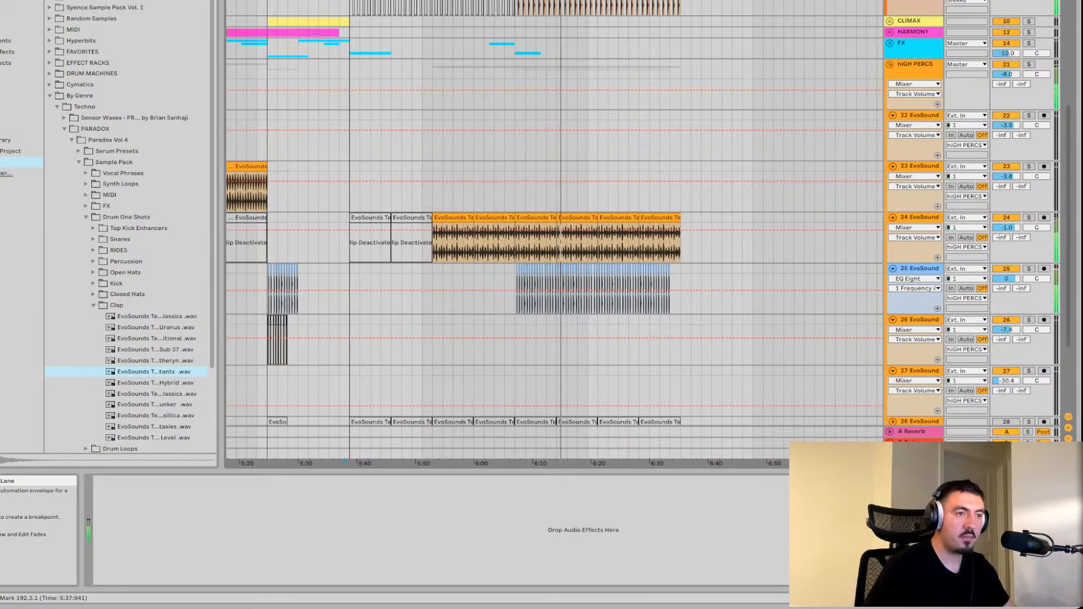
scroll(674, 290, "up", 5)
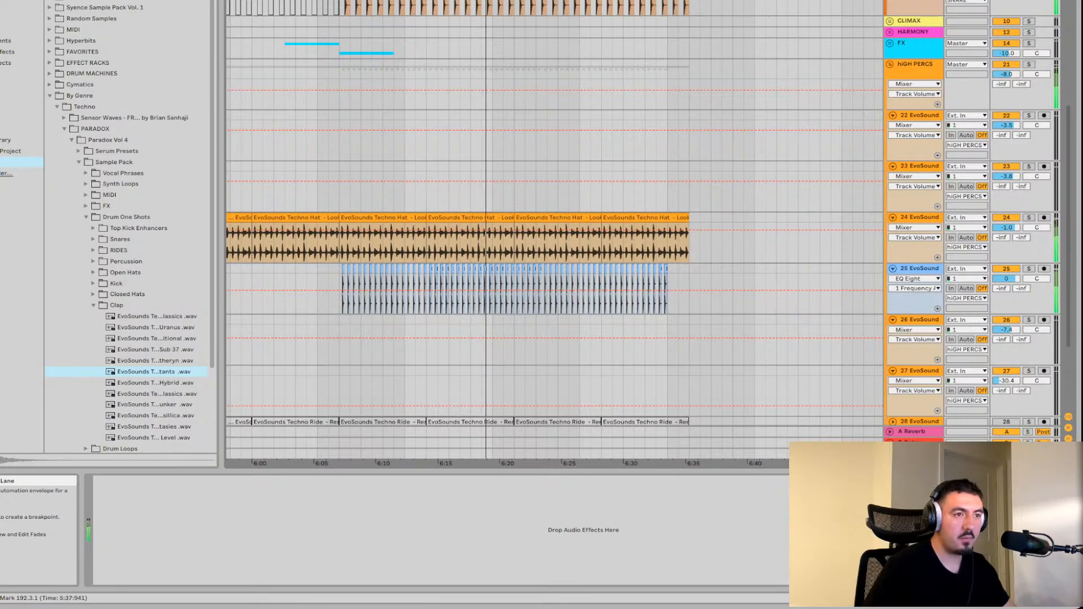
left_click(643, 237)
key("ctrl+d")
key("ctrl+d")
key("ctrl+d")
scroll(675, 291, "down", 8)
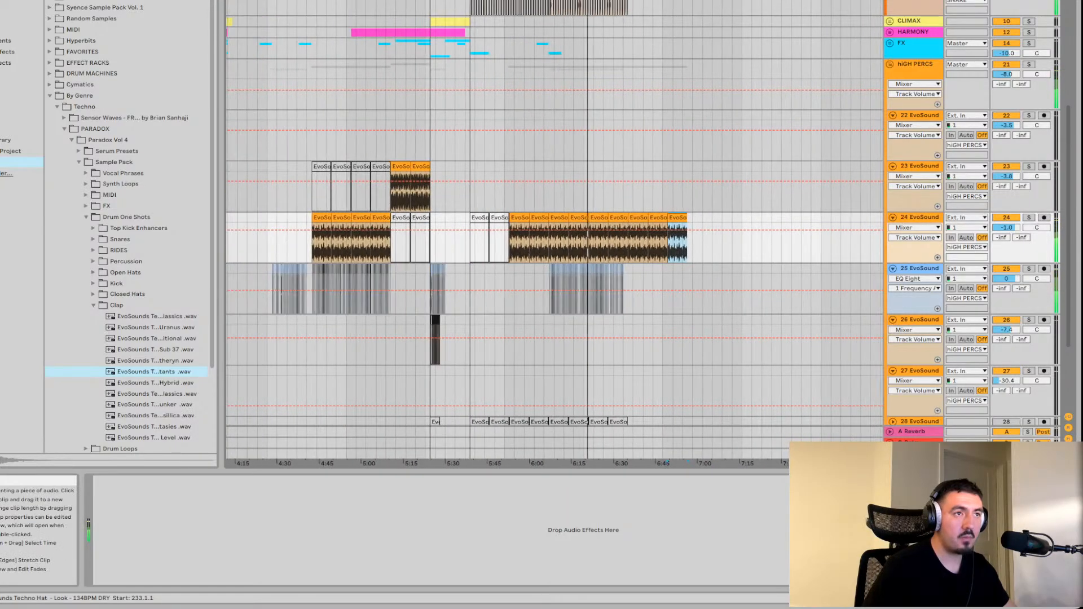
scroll(674, 291, "up", 7)
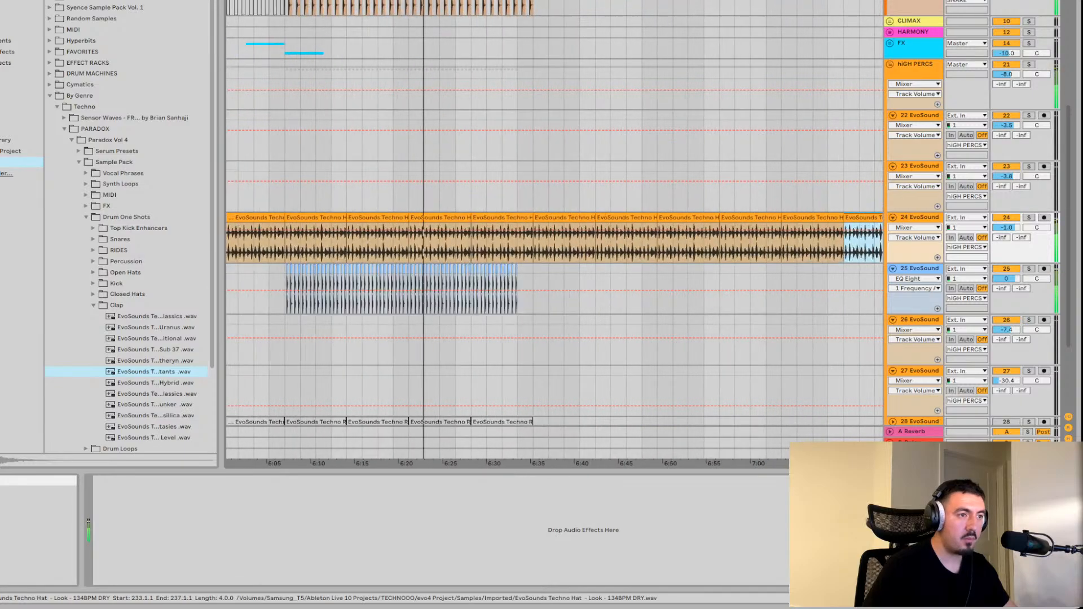
Try to extend the percussion on track 25 by repeating its clips from 221.4.3 to 224.1.1 until 248.4.1
scroll(494, 290, "up", 4)
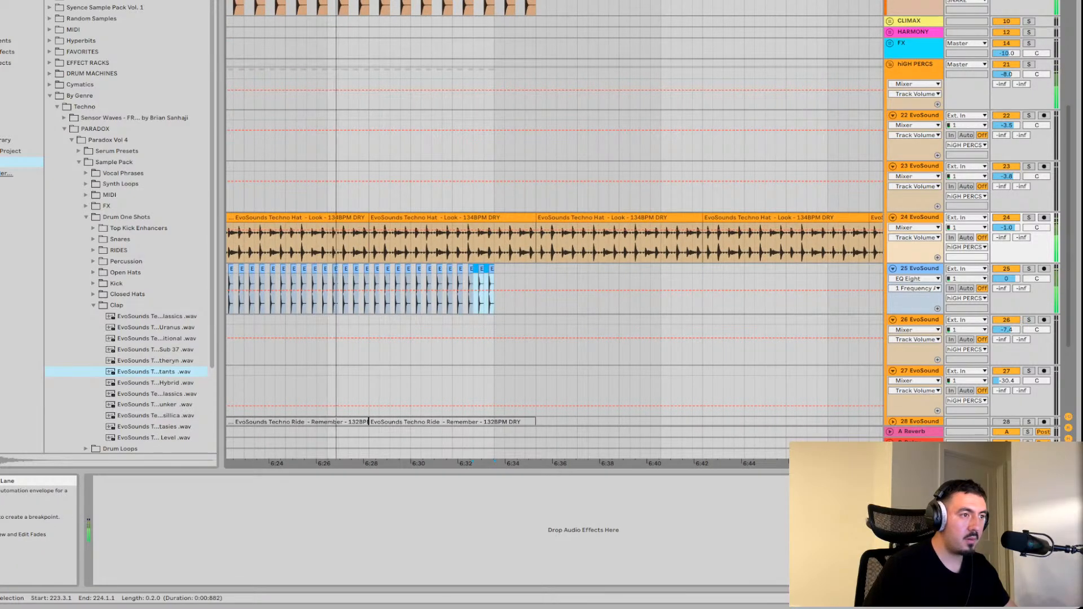
left_click_drag(471, 288, 404, 288)
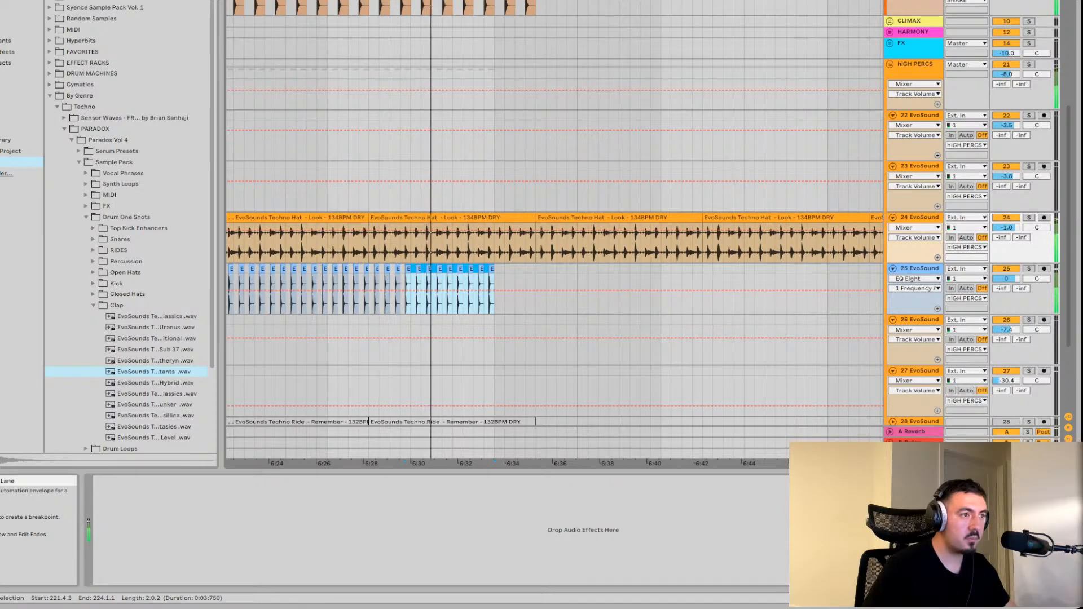
key("ctrl+d")
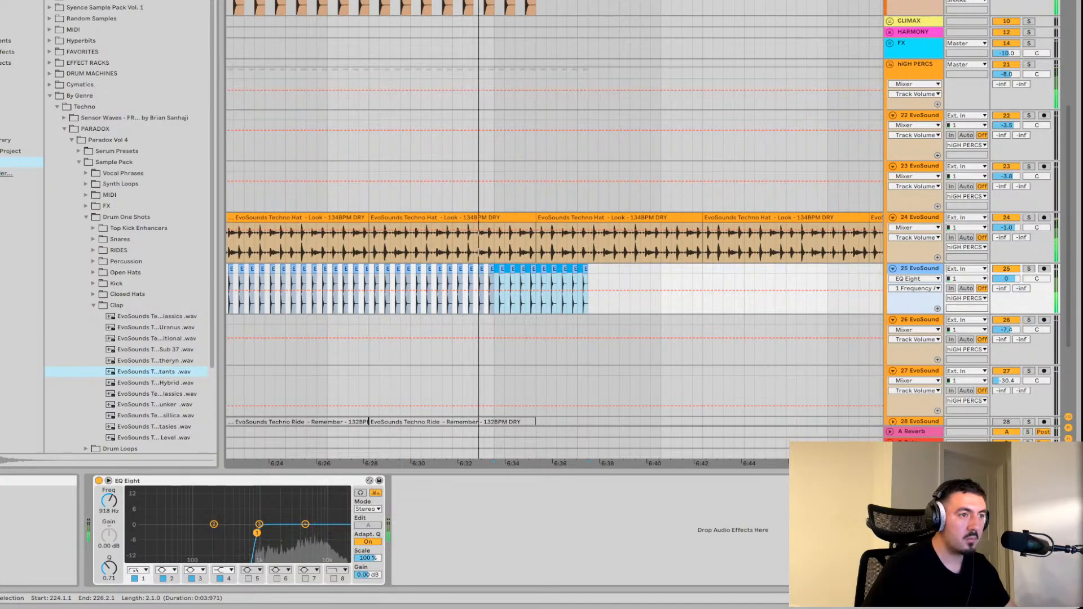
key("ctrl+d")
key("ctrl+d")
key("ctrl+d")
key("ctrl+d")
key("ctrl+d")
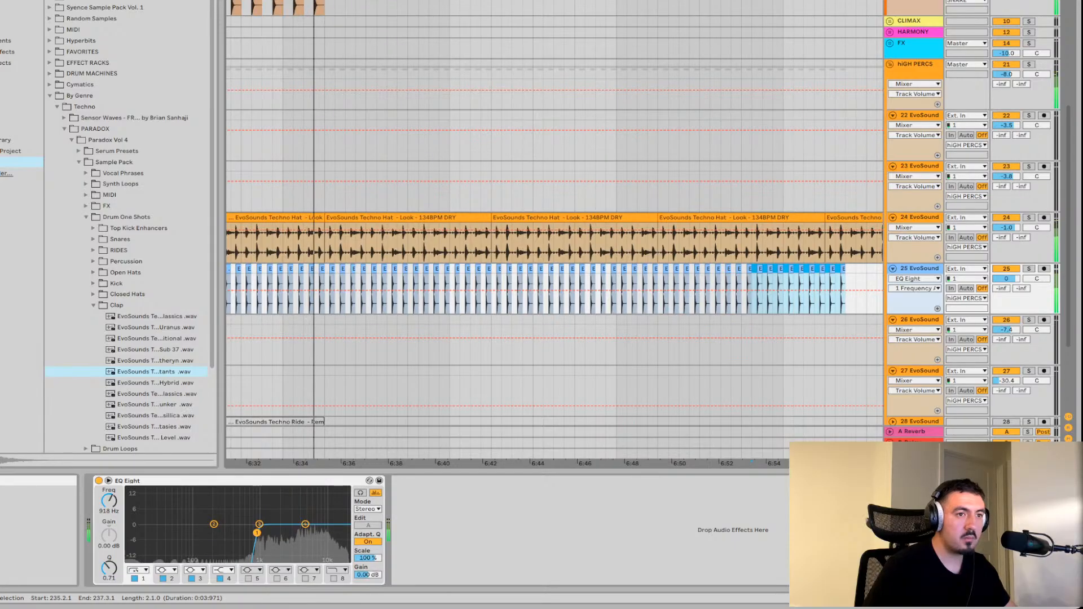
key("ctrl+d")
key("ctrl+d")
key("ctrl+d")
key("ctrl+d")
key("ctrl+d")
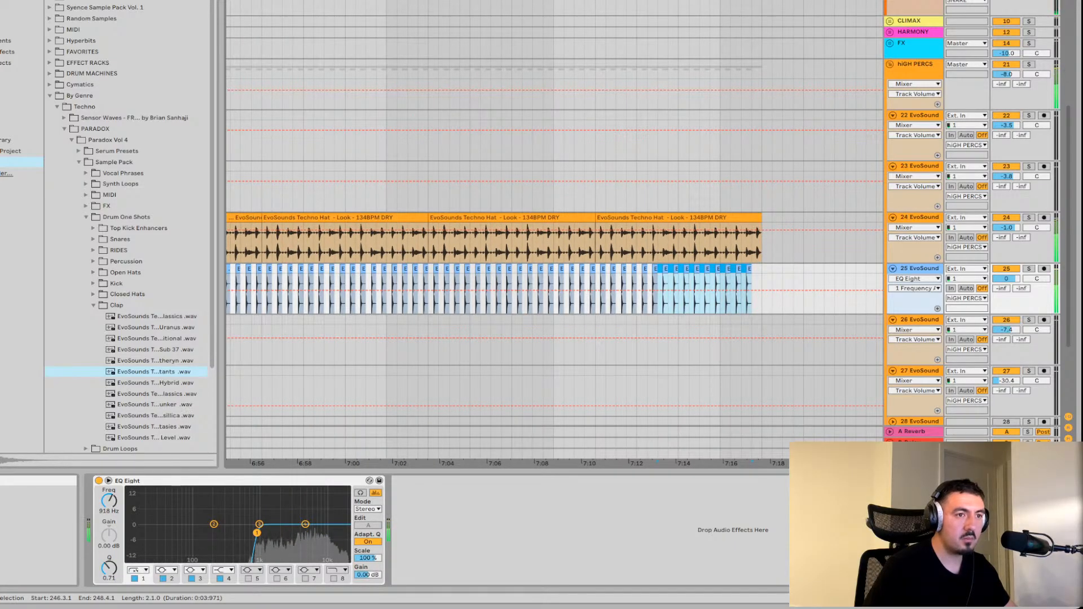
Delete the percussion clips on track 25 from bar 209 to bar 231
scroll(418, 282, "down", 5)
scroll(418, 282, "left", 3)
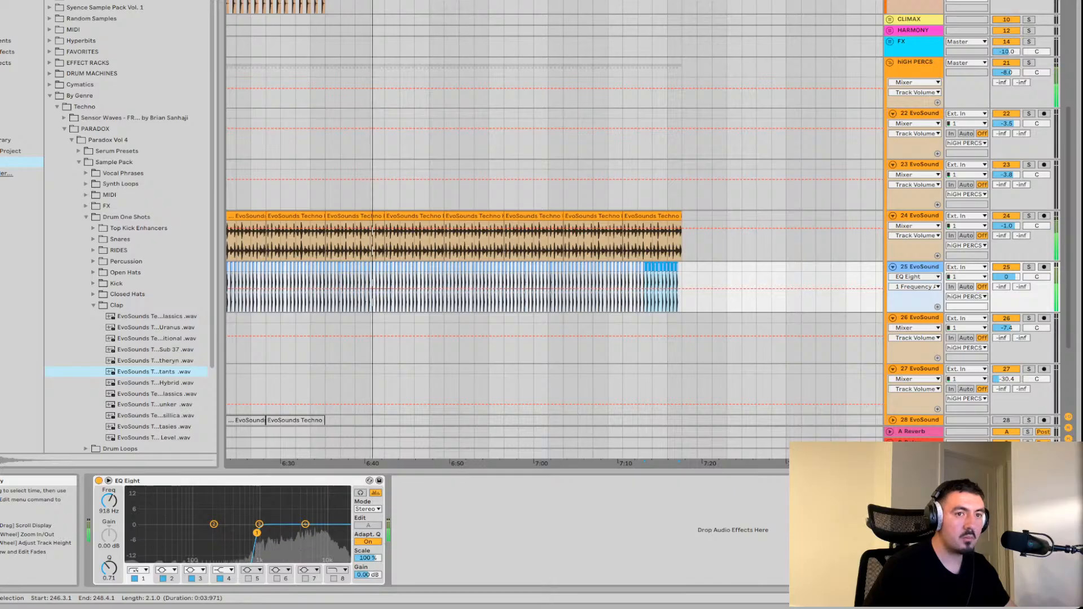
scroll(553, 254, "left", 1)
scroll(571, 285, "left", 5)
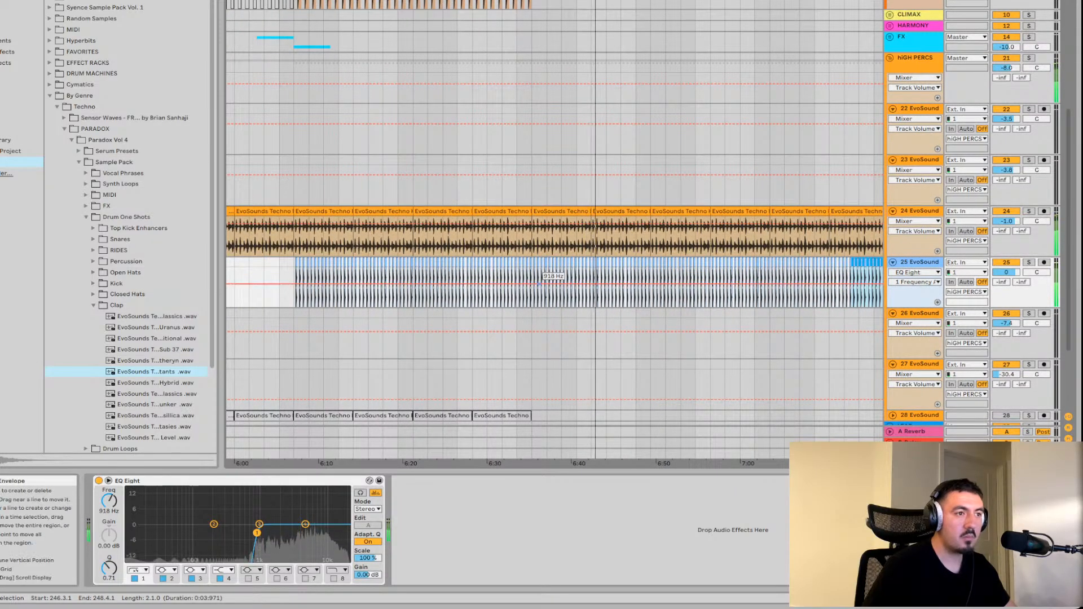
left_click_drag(884, 282, 617, 283)
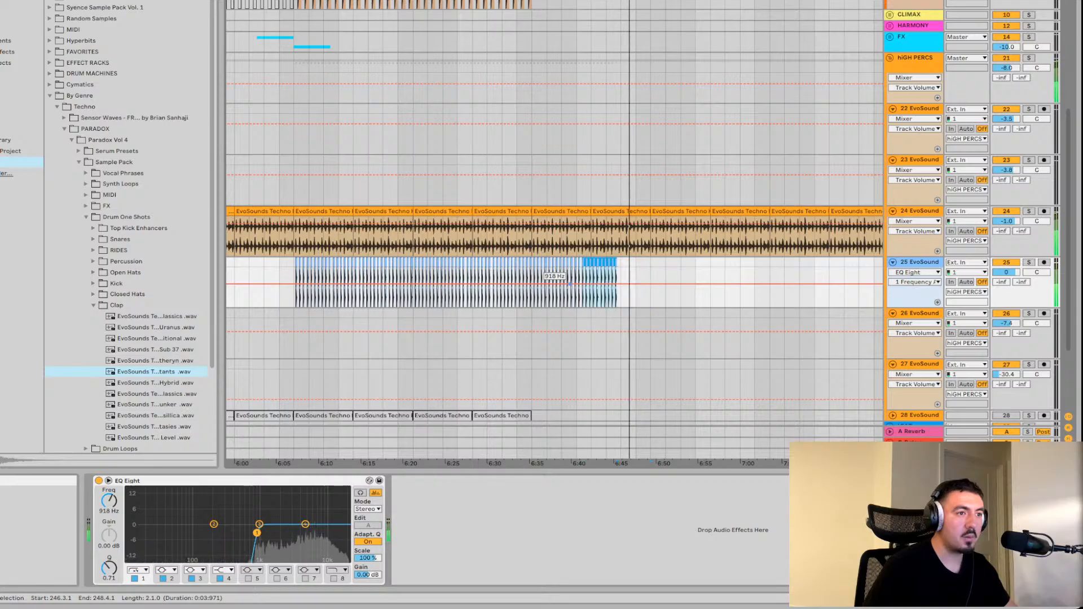
key("minus")
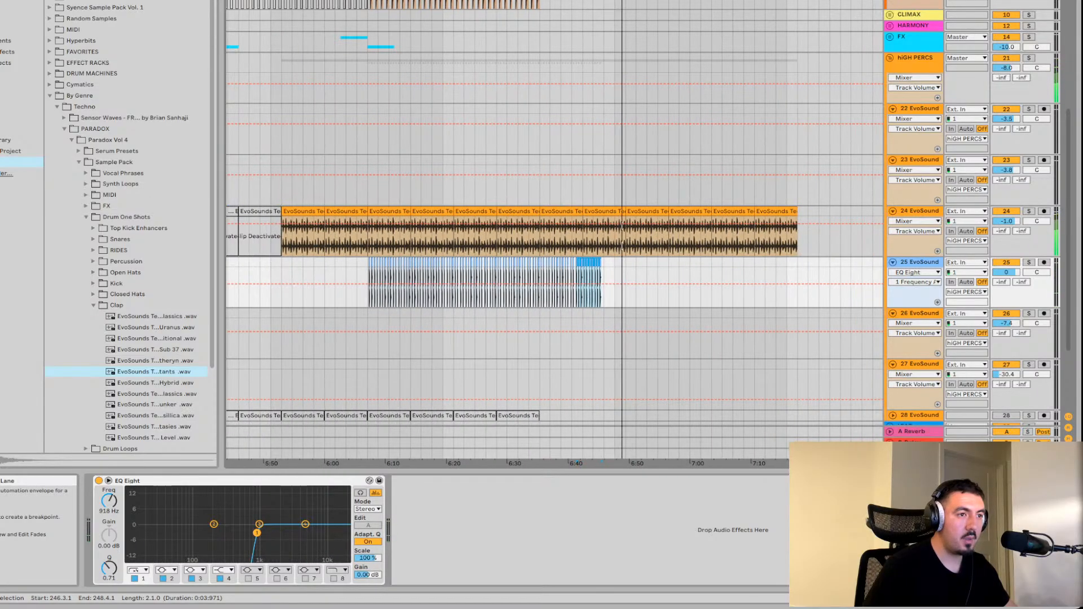
left_click_drag(603, 282, 368, 283)
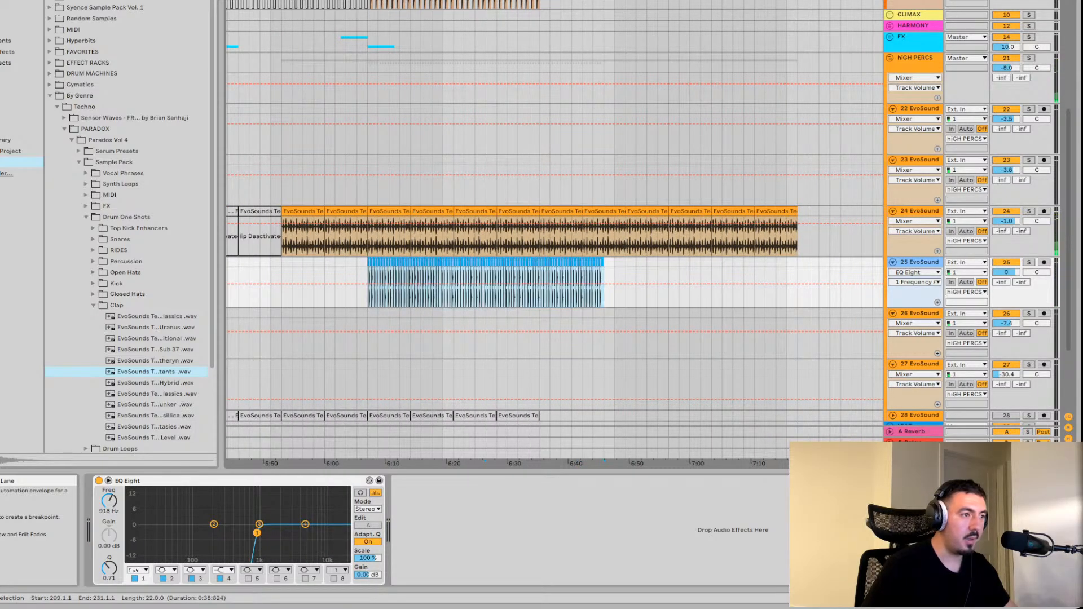
key("Delete")
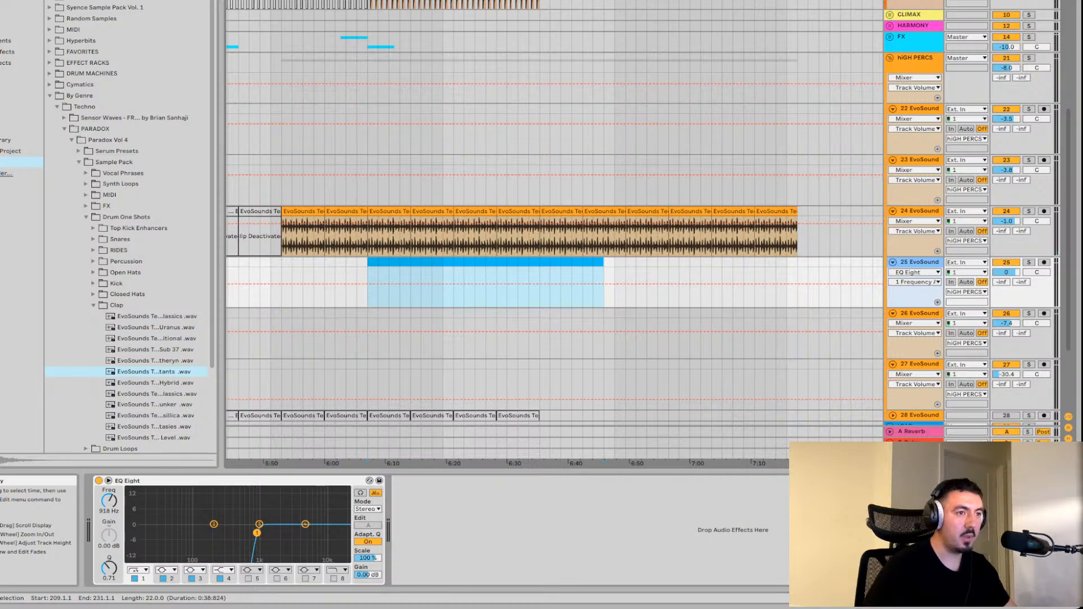
Repeat the claps on track 9 from 222.3.1 to 225.1.1 until they reach 249.4.3
scroll(553, 225, "down", 2)
scroll(553, 226, "up", 5)
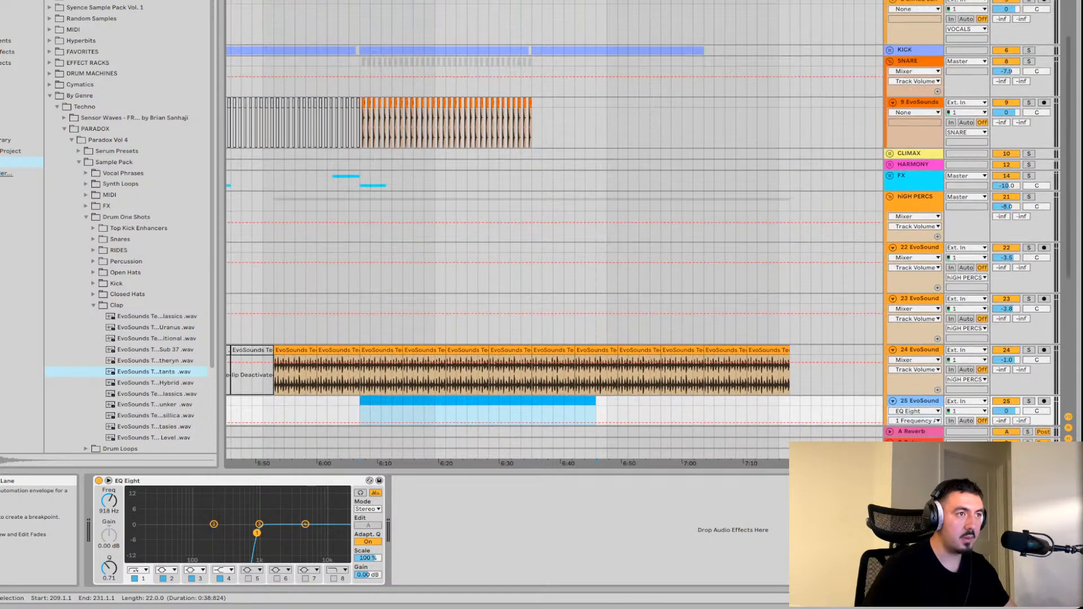
left_click(532, 417)
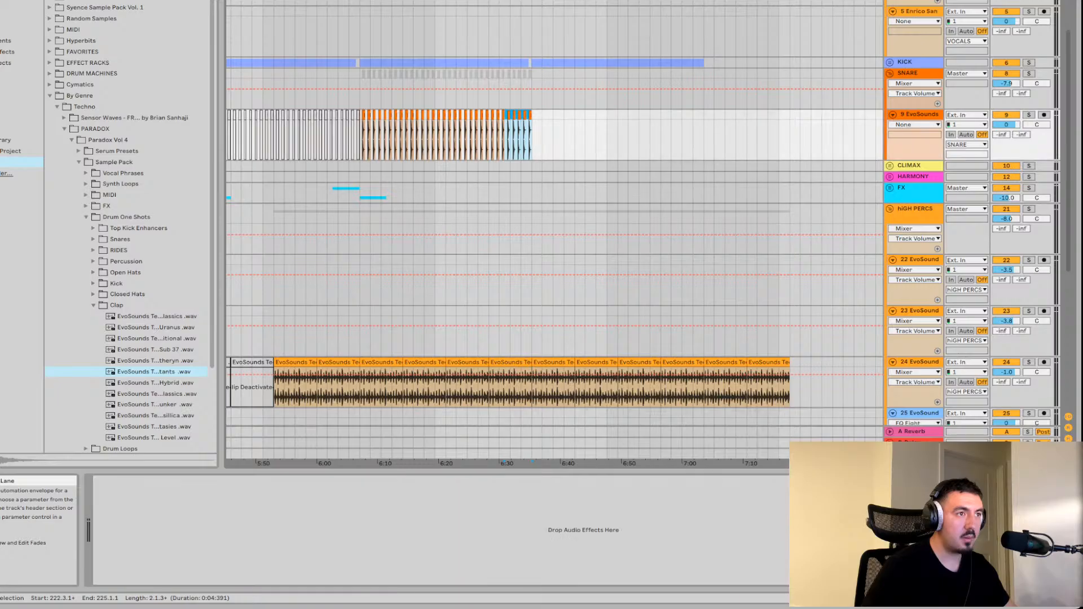
key("ctrl+d")
key("ctrl+d")
key("ctrl+d")
key("ctrl+d")
key("ctrl+d")
key("ctrl+d")
key("ctrl+d")
key("ctrl+d")
key("ctrl+d")
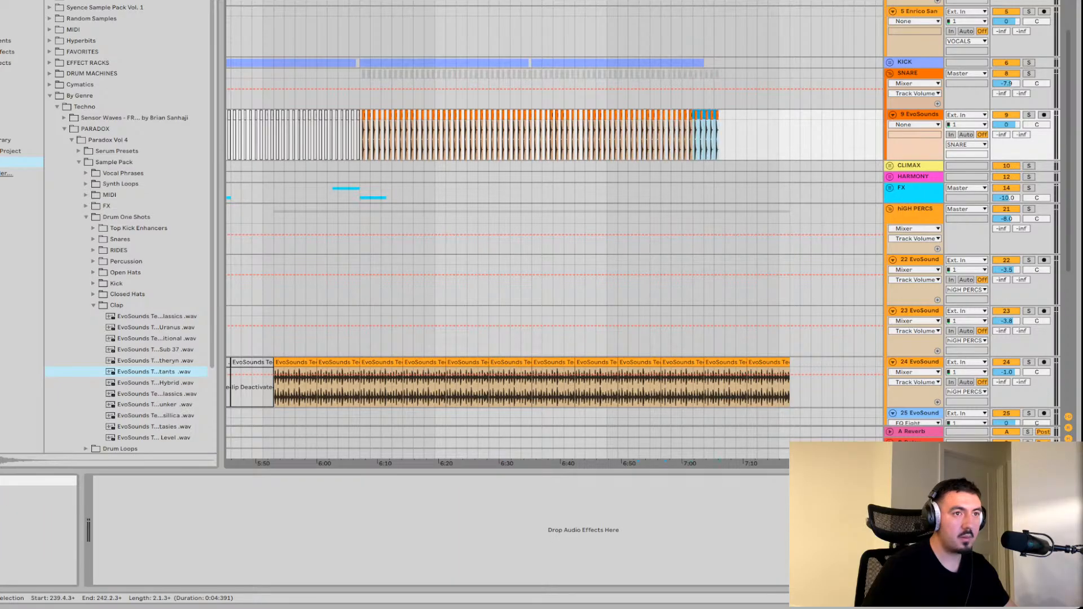
key("ctrl+d")
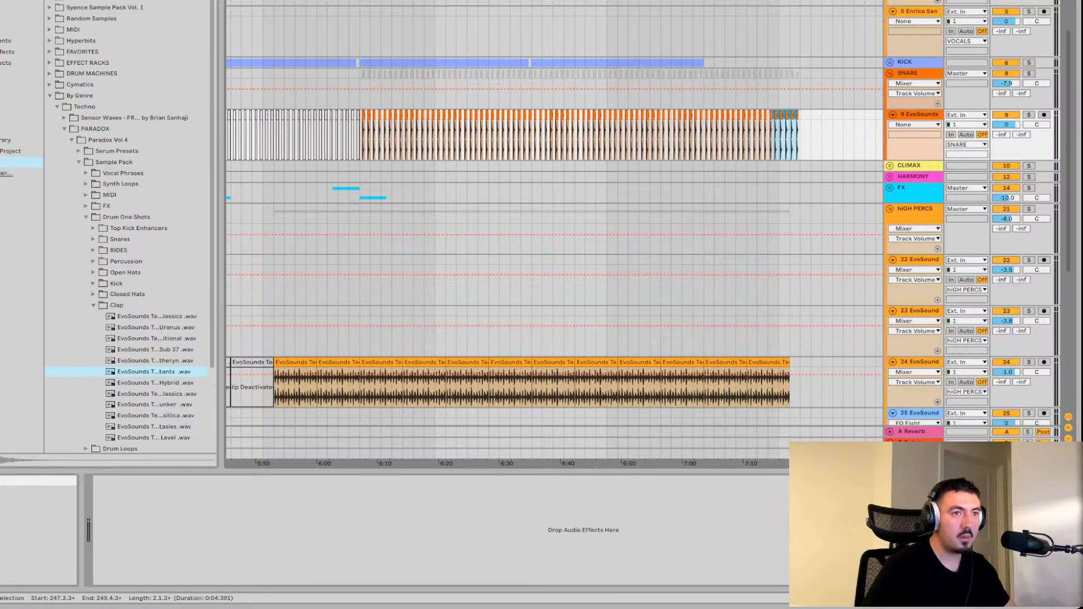
Delete the clips on tracks 9 to 24 from bar 241 to 249, plus the remaining claps up to bar 251
key("space")
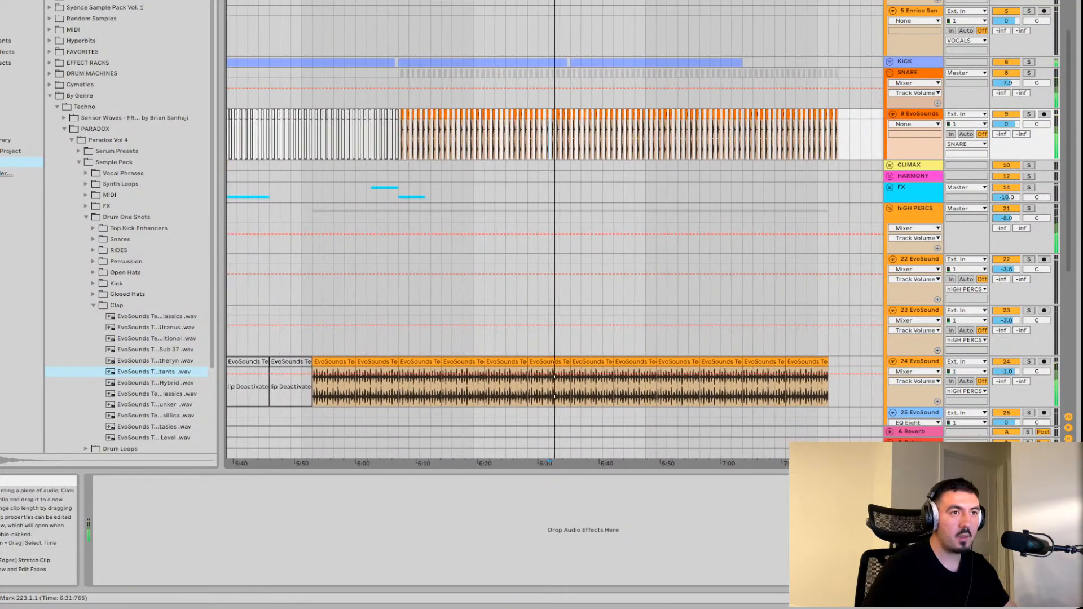
key("shift+Down")
key("shift+Down")
key("shift+Down")
key("shift+Down")
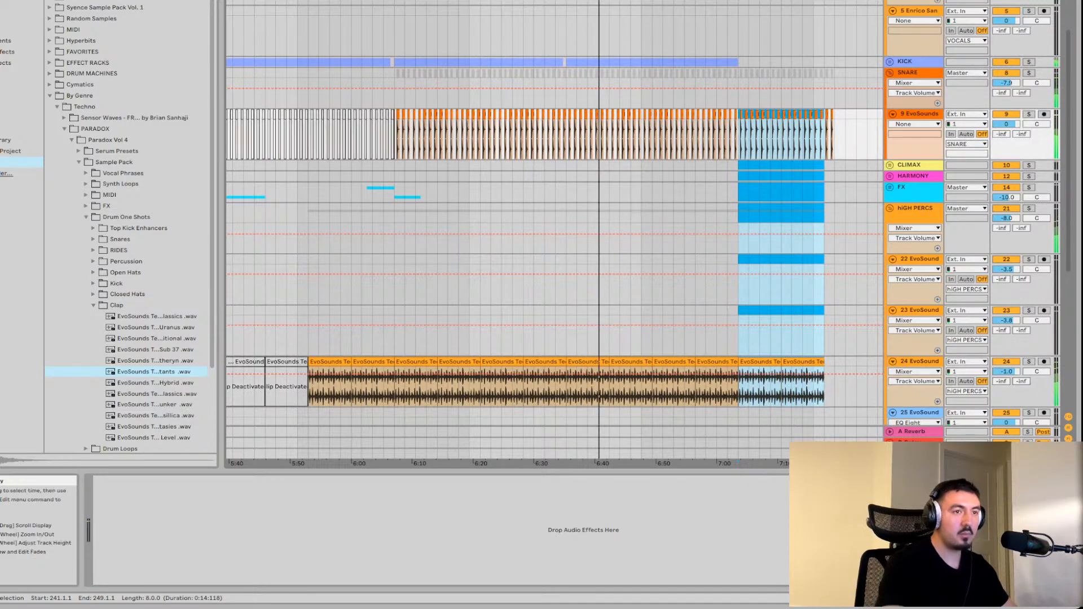
key("Delete")
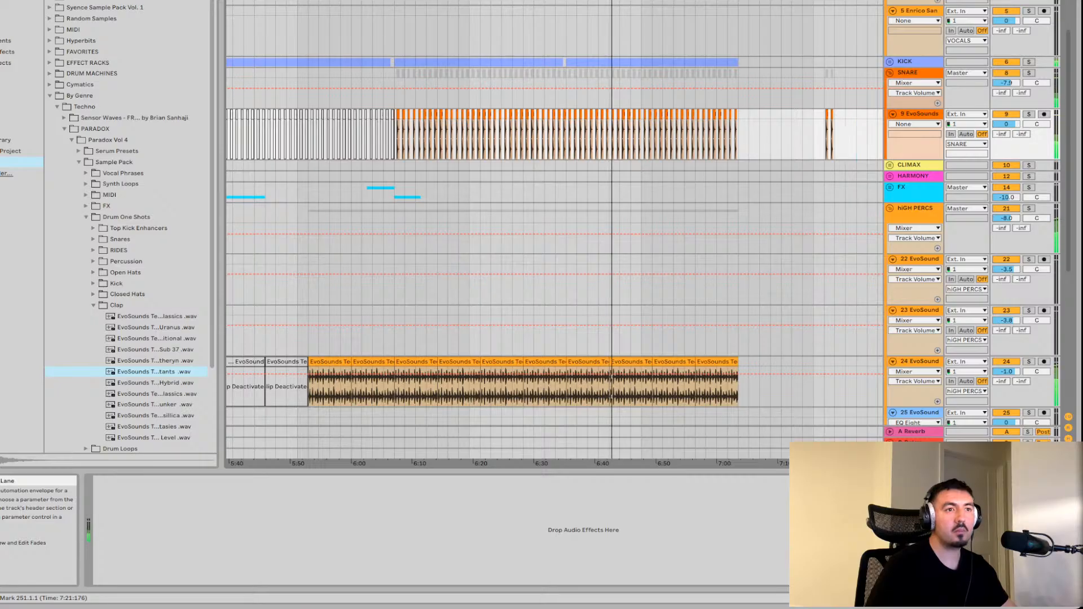
left_click(830, 135)
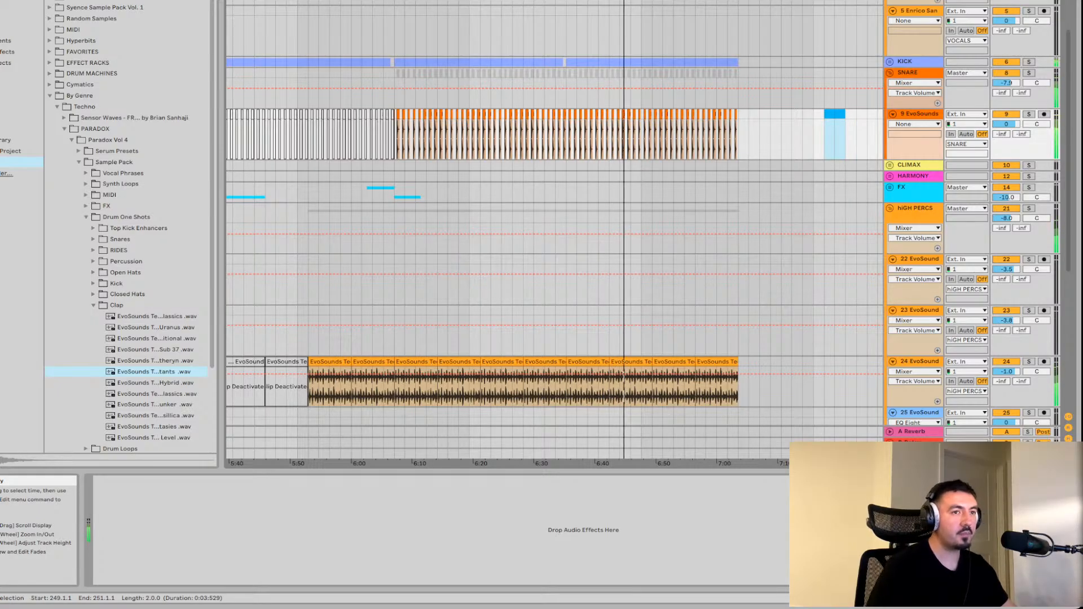
key("minus")
key("plus")
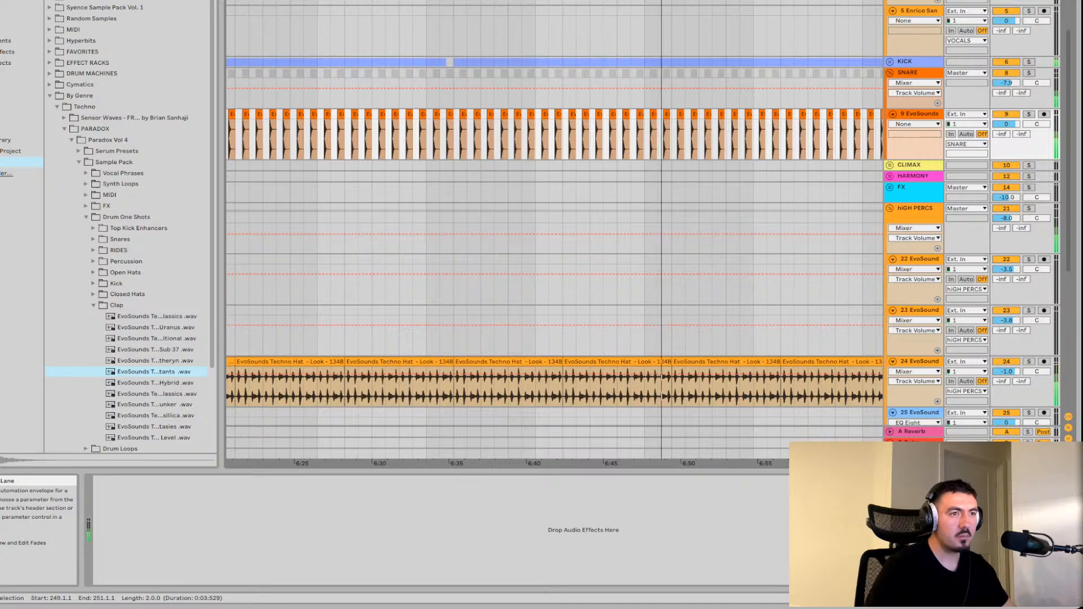
Undo the deletions after bar 241 and the most recent clap duplications on track 9
key("minus")
key("ctrl+z")
key("ctrl+z")
key("ctrl+z")
key("ctrl+z")
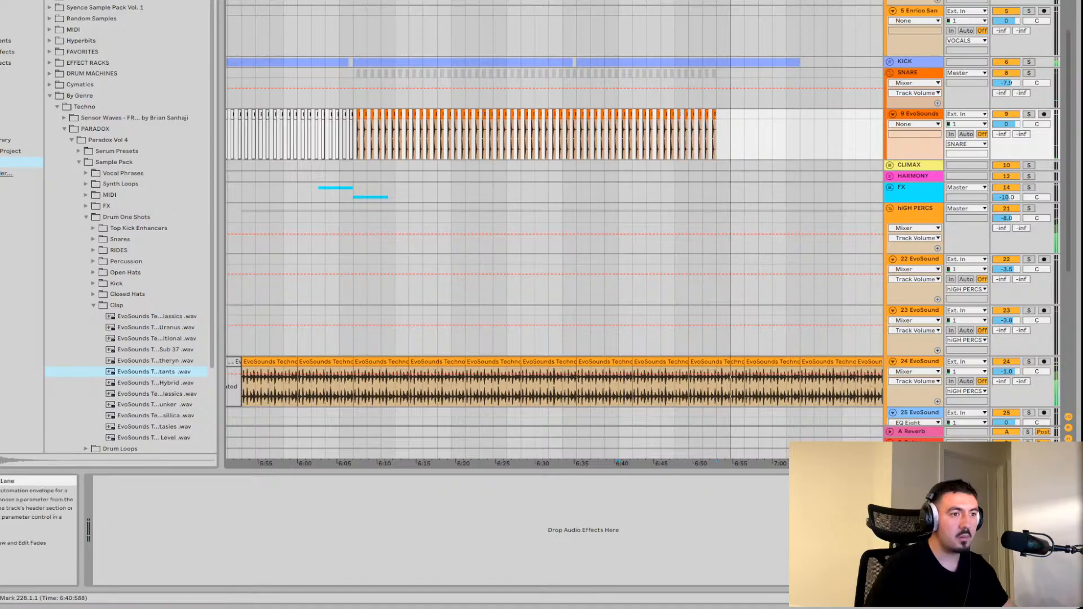
Play the section from around bar 209 and examine track 9's claps against the kick gaps and the hats
left_click(622, 234)
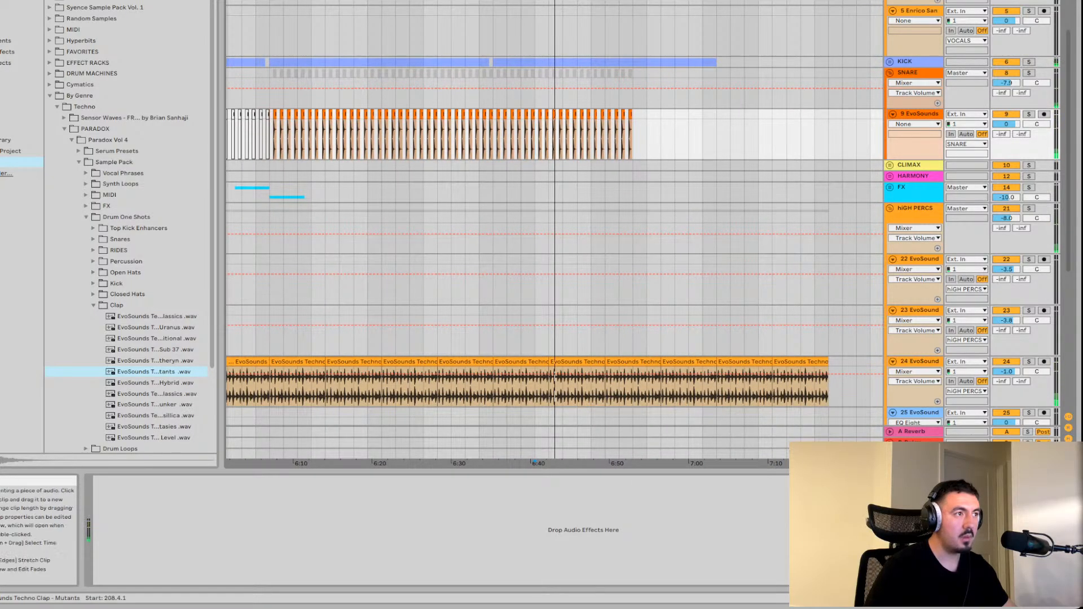
key("plus")
key("plus")
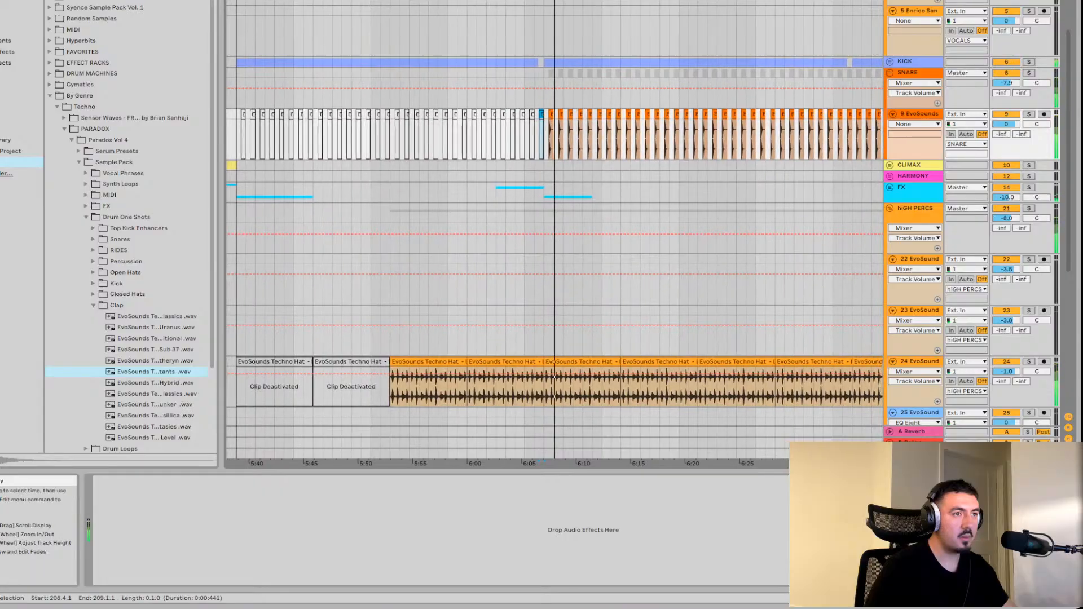
key("plus")
key("plus")
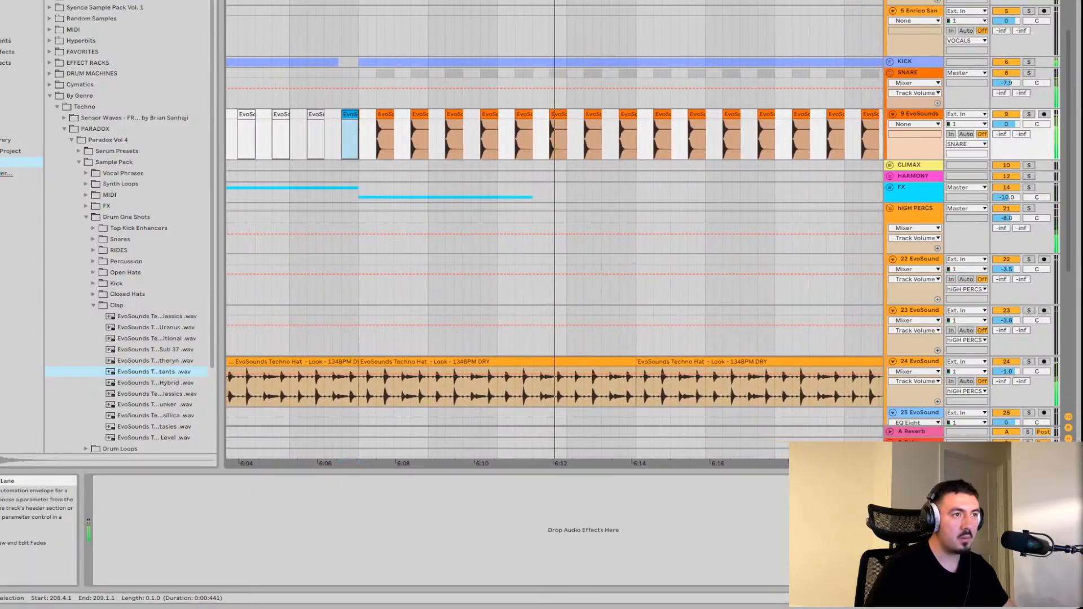
key("plus")
key("plus")
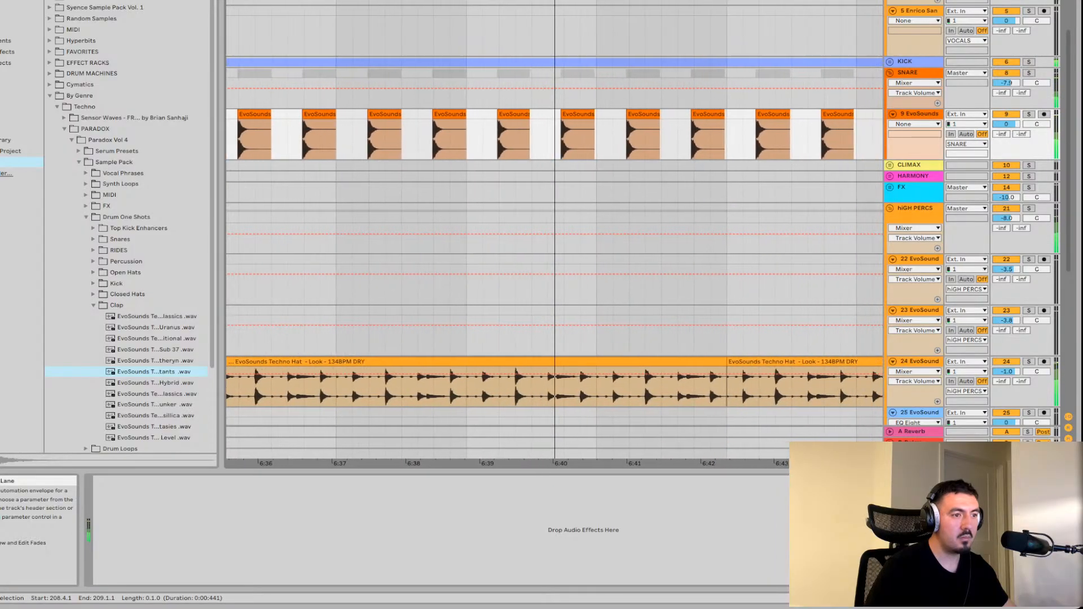
key("minus")
key("minus")
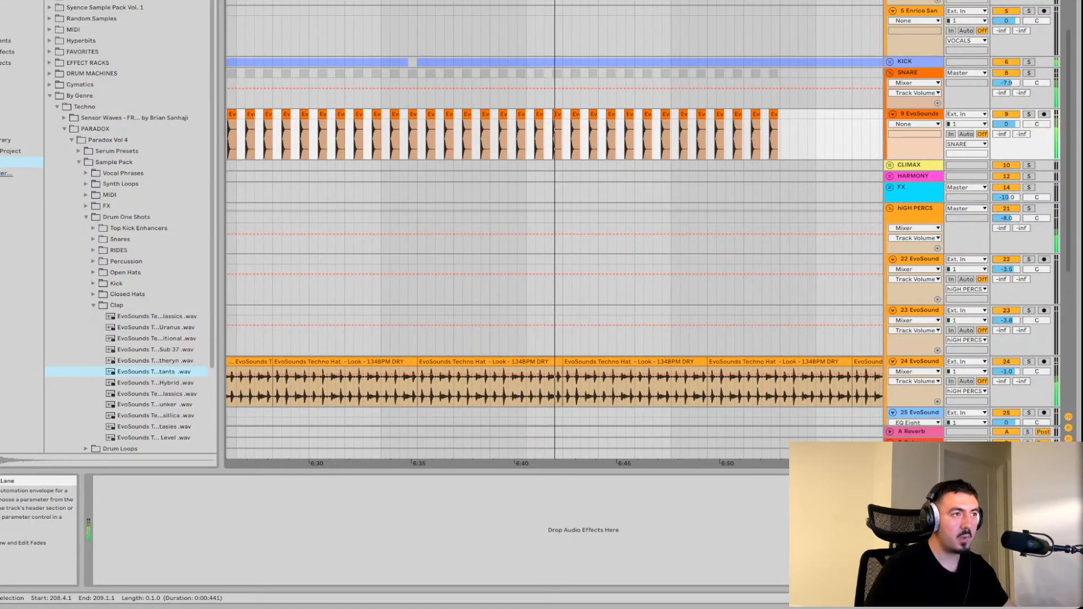
Delete the claps on track 9 from bar 225 to bar 237, after the clap at 224.4.1
key("plus")
key("plus")
key("plus")
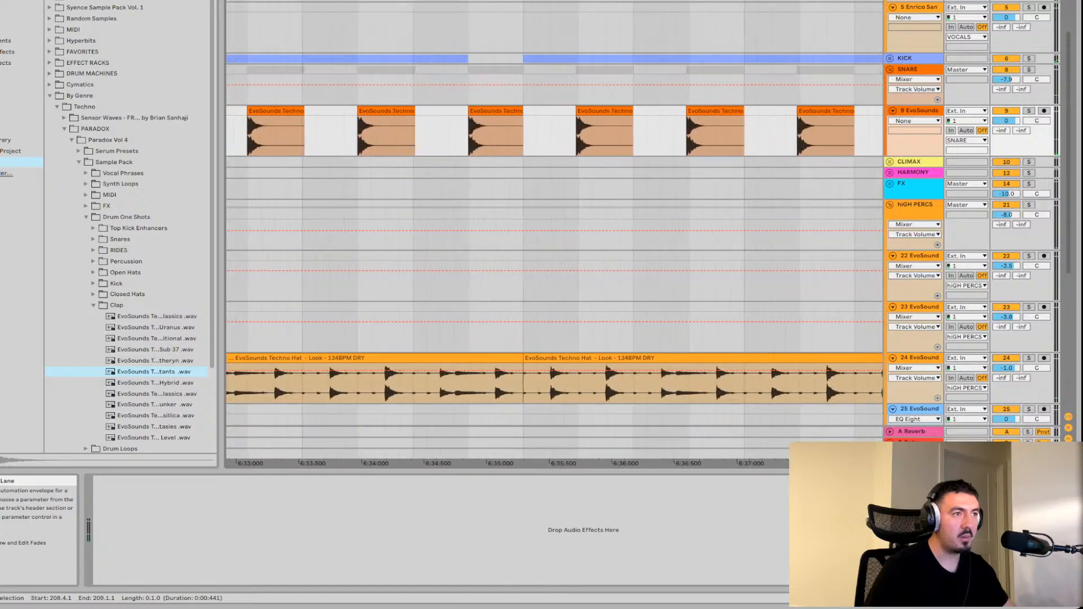
left_click(469, 132)
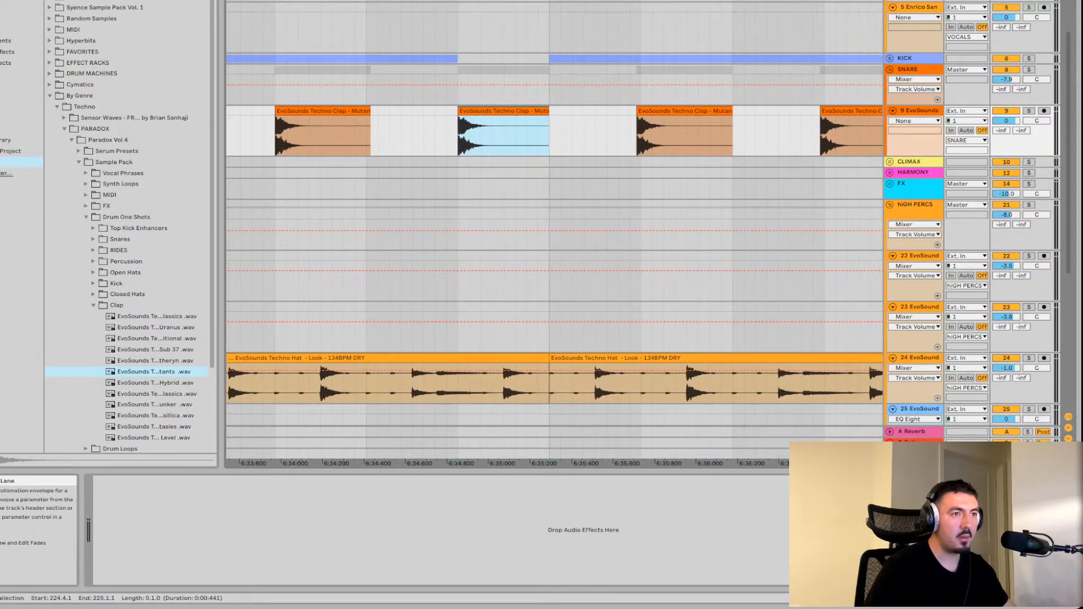
key("minus")
key("minus")
key("minus")
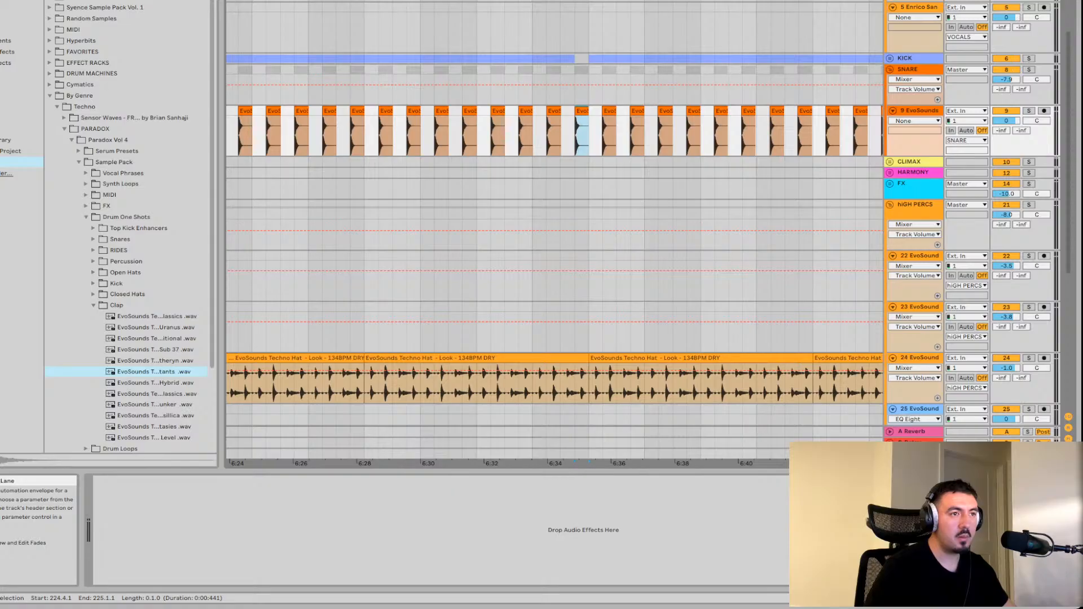
key("minus")
key("minus")
key("shift+Right")
key("shift+Right")
key("shift+Right")
key("shift+Right")
key("shift+Right")
key("shift+Right")
key("shift+Right")
key("shift+Right")
key("shift+Right")
key("shift+Right")
key("shift+Right")
key("shift+Right")
key("Delete")
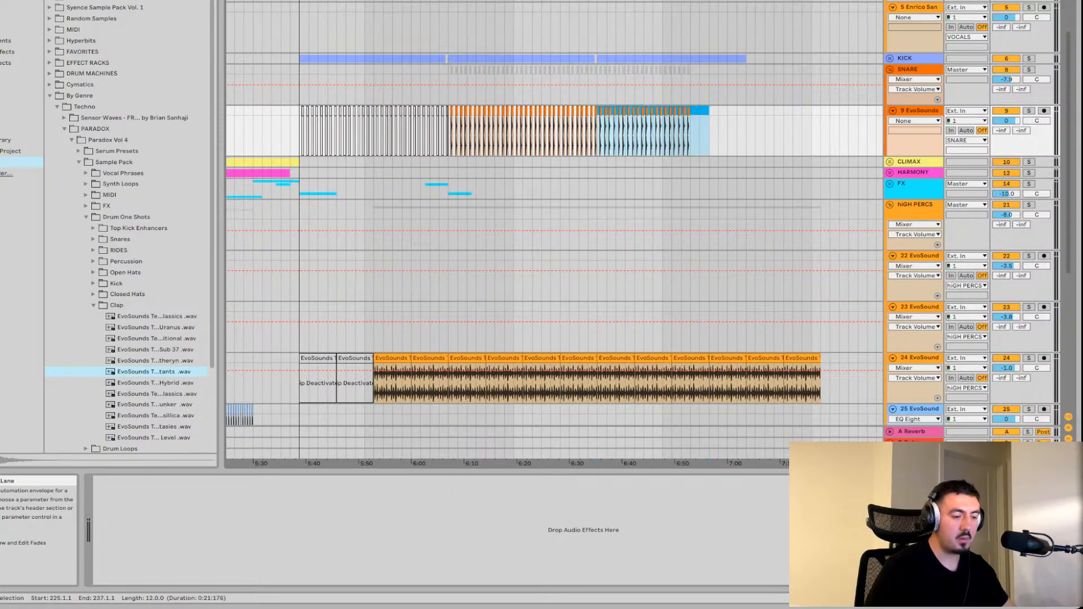
Duplicate the half-bar clap pattern at 224.3.1 on track 9 repeatedly to fill the gap from bar 225 to bar 241
key("plus")
key("plus")
key("plus")
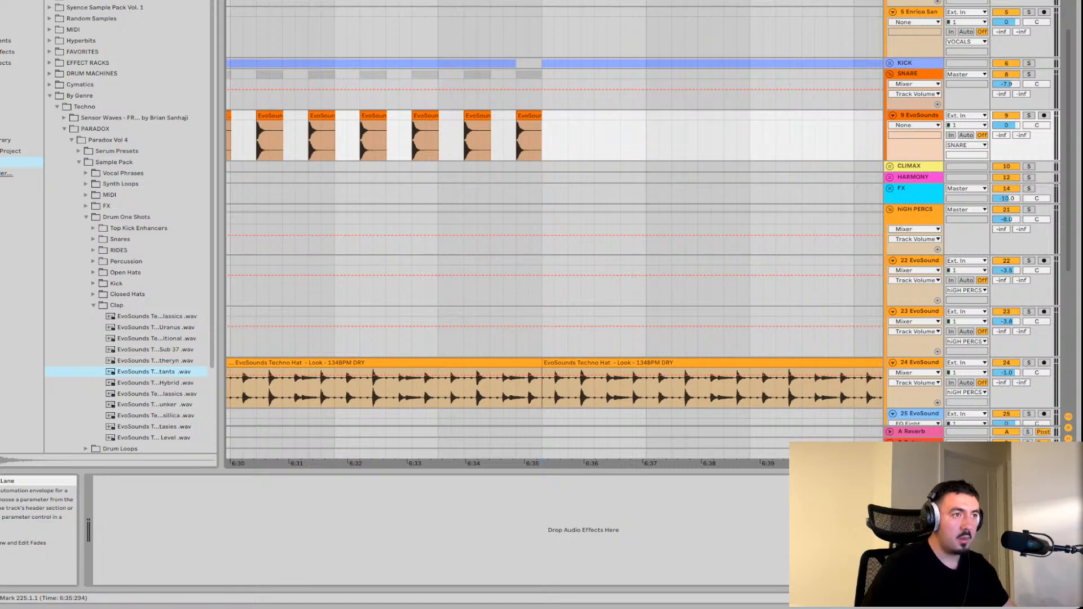
left_click_drag(542, 136, 504, 135)
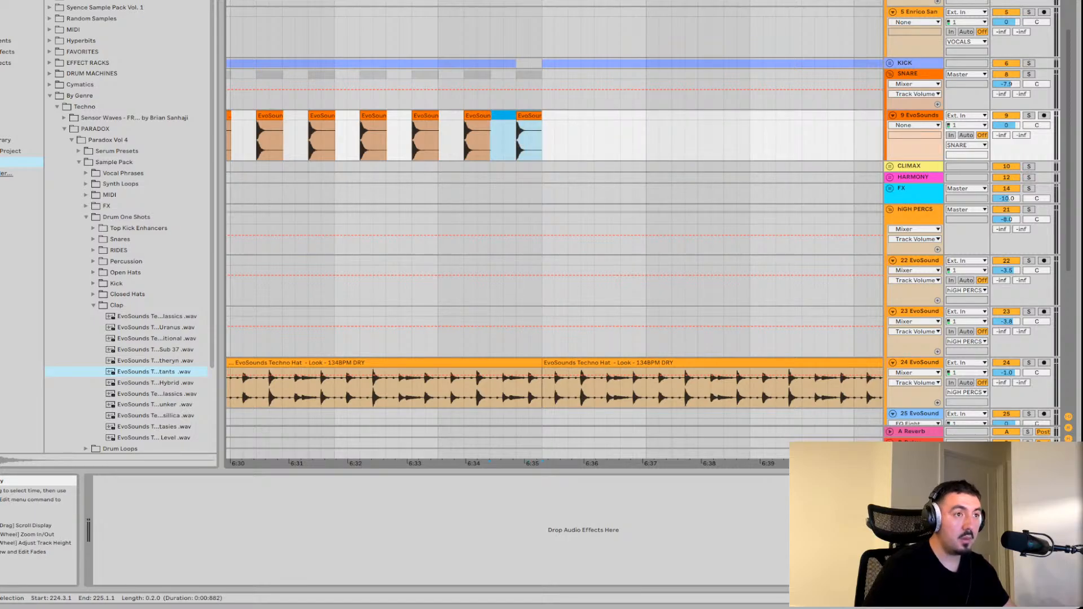
key("ctrl+d")
key("ctrl+d")
key("ctrl+d")
key("ctrl+d")
key("ctrl+d")
key("ctrl+d")
key("ctrl+d")
key("ctrl+d")
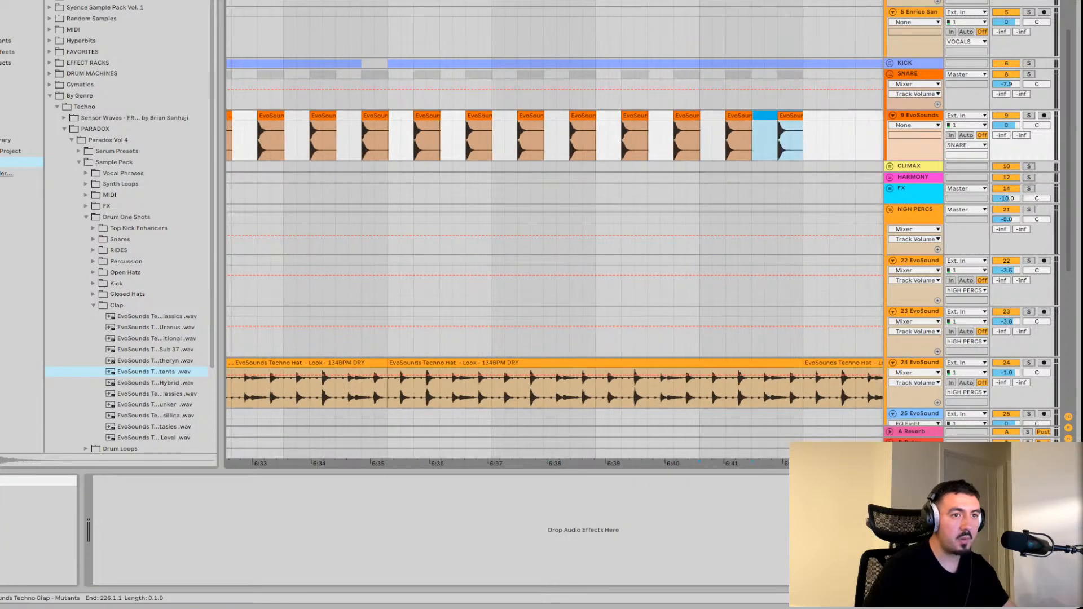
key("ctrl+d")
key("ctrl+d")
key("ctrl+d")
key("ctrl+d")
key("ctrl+d")
key("ctrl+d")
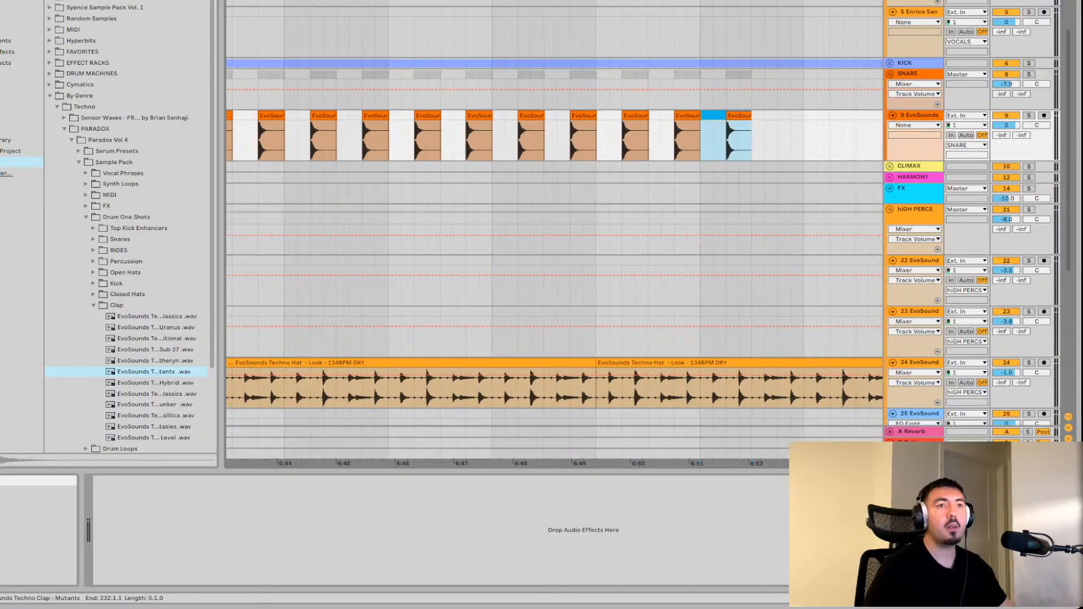
key("ctrl+d")
key("ctrl+d")
key("ctrl+d")
key("ctrl+d")
key("ctrl+d")
key("ctrl+d")
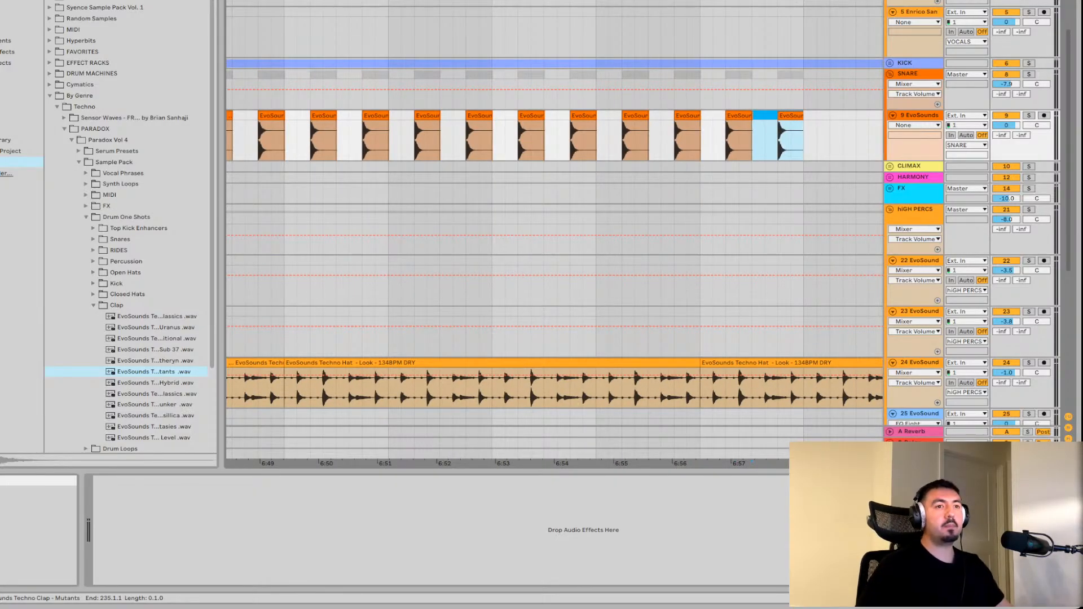
key("ctrl+d")
key("ctrl+d")
key("minus")
key("ctrl+d")
key("ctrl+d")
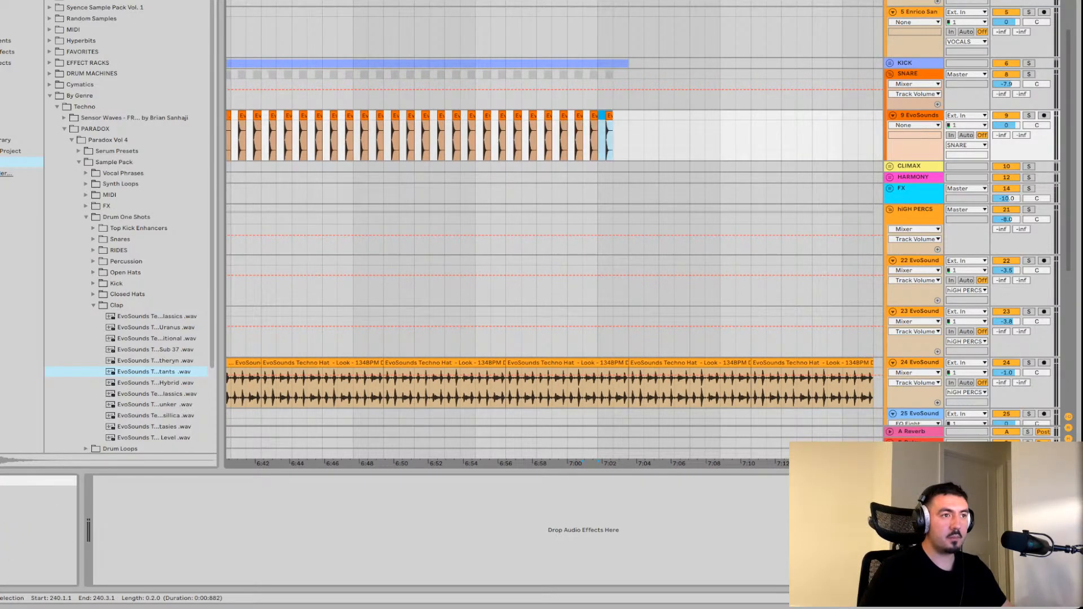
Delete track 24's hat clip from bar 245 to 249 and cut the preceding one back to end at bar 243
scroll(553, 254, "right", 5)
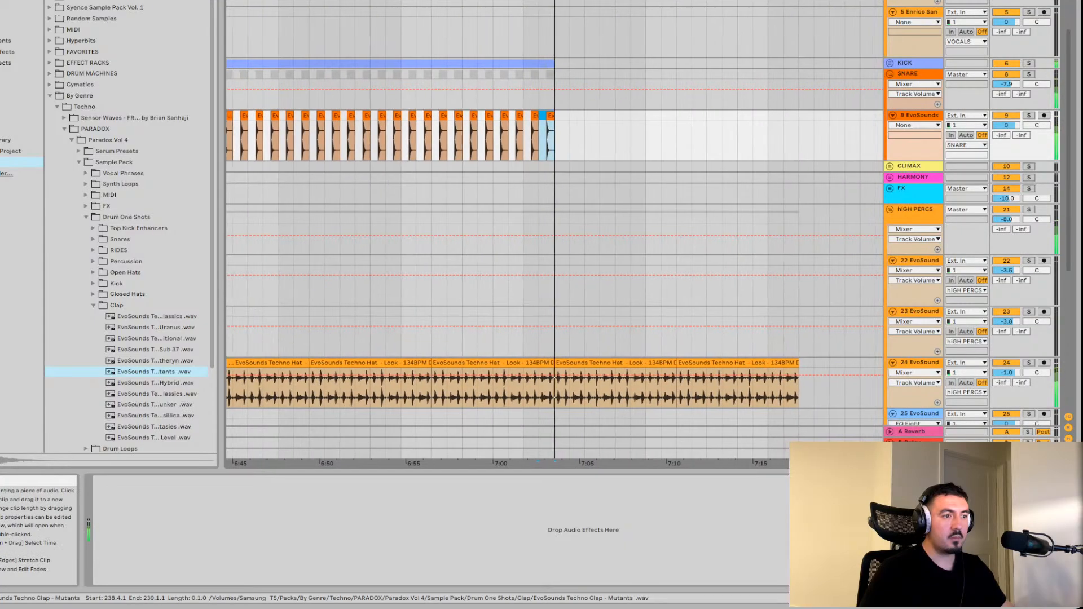
left_click(598, 363)
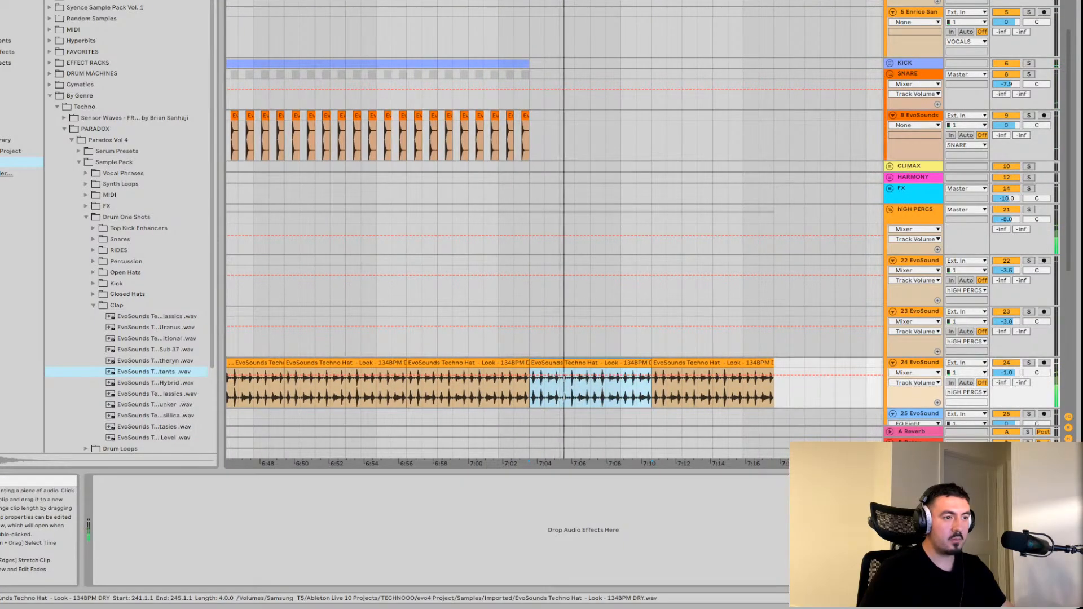
key("minus")
scroll(553, 254, "left", 10)
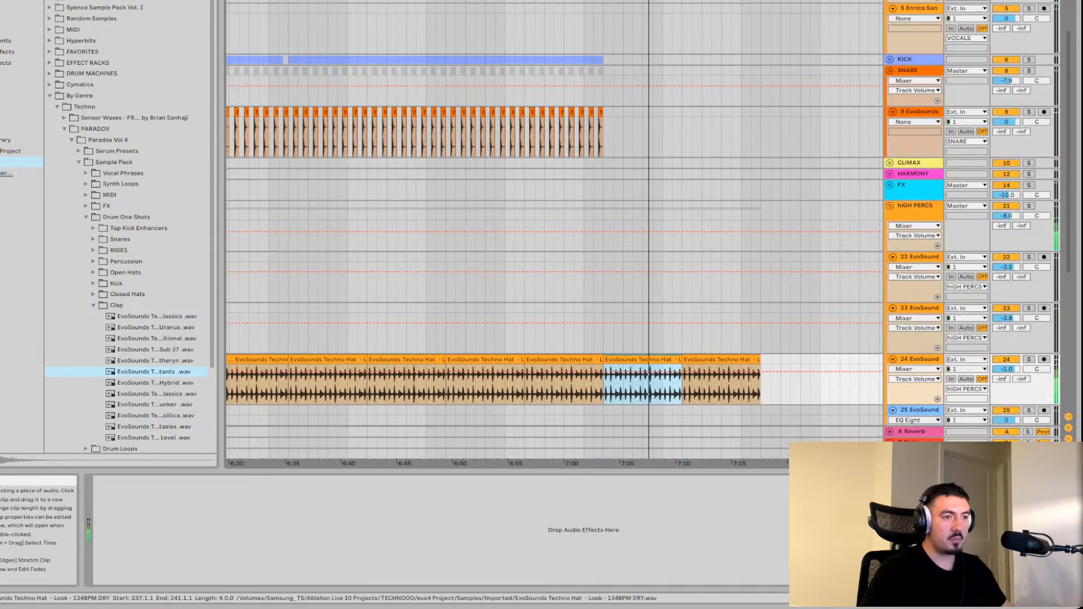
left_click(721, 381)
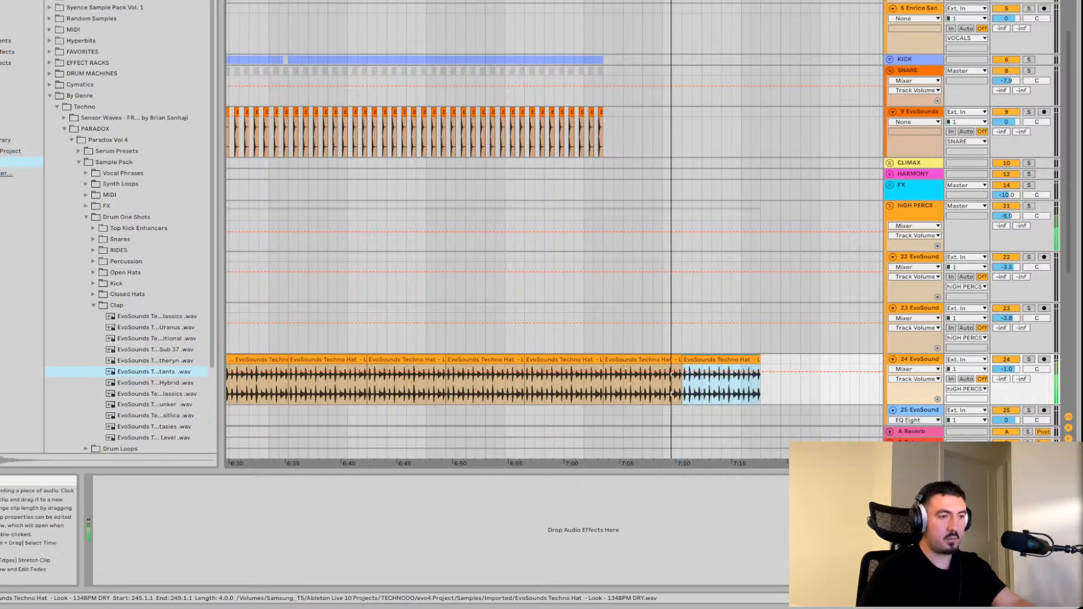
key("Delete")
left_click_drag(681, 384, 642, 384)
scroll(642, 384, "down", 5)
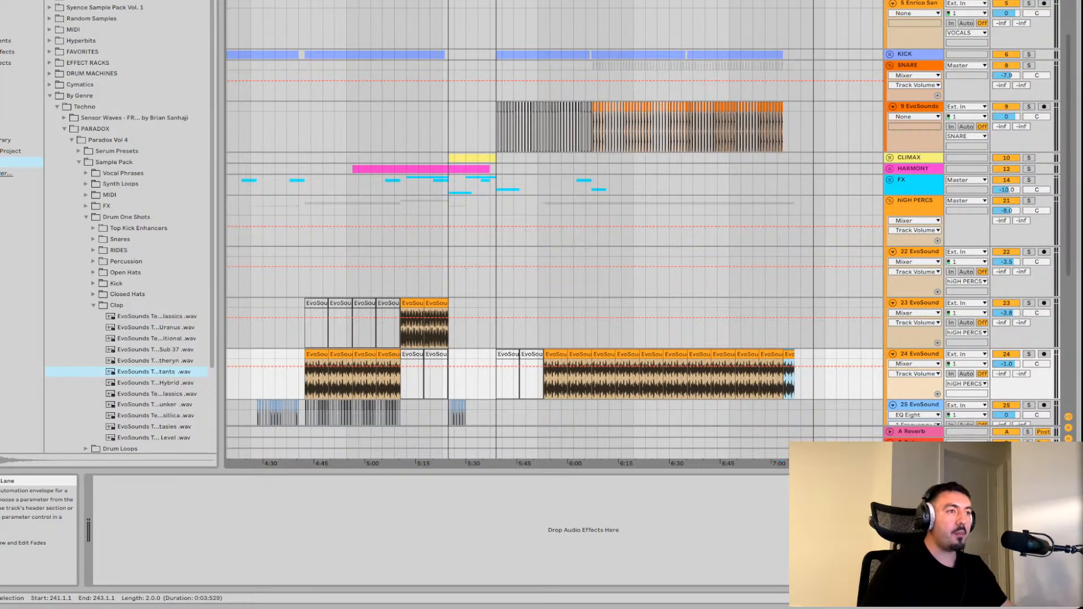
Play the arrangement from bar 185 to check the extended claps and hats
left_click(448, 129)
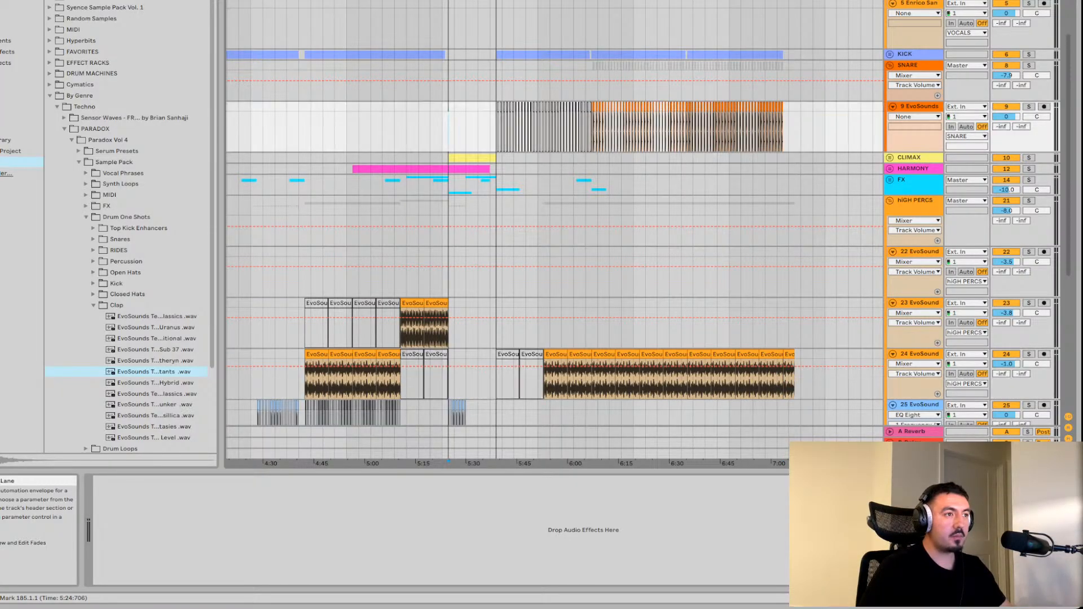
scroll(553, 226, "left", 3)
key("space")
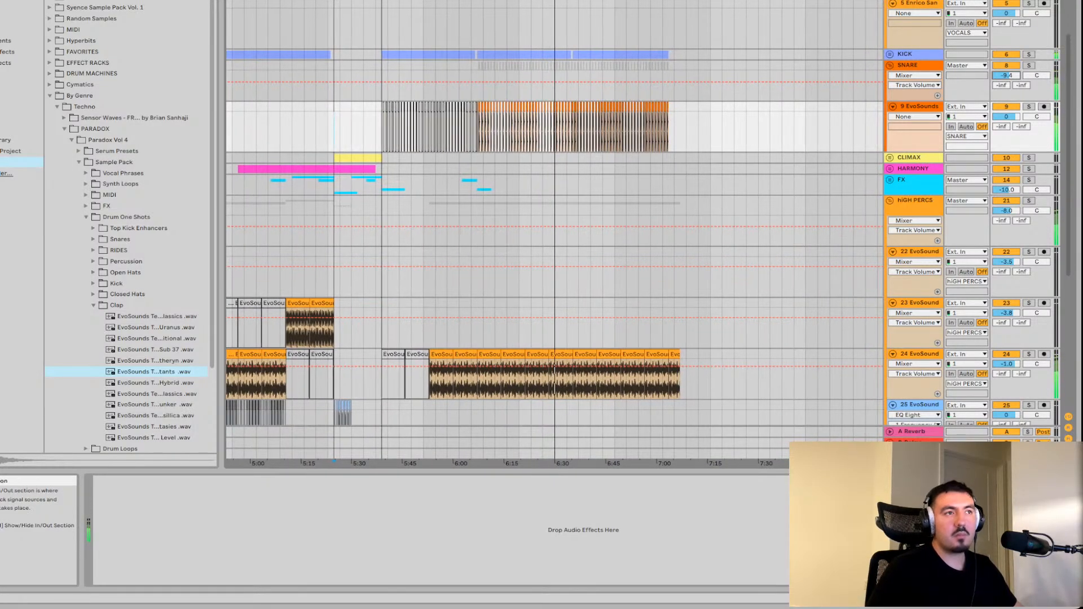
Copy the vocal clips from bars 1 to 17 on track 4 and paste them at bar 209
scroll(553, 226, "up", 5)
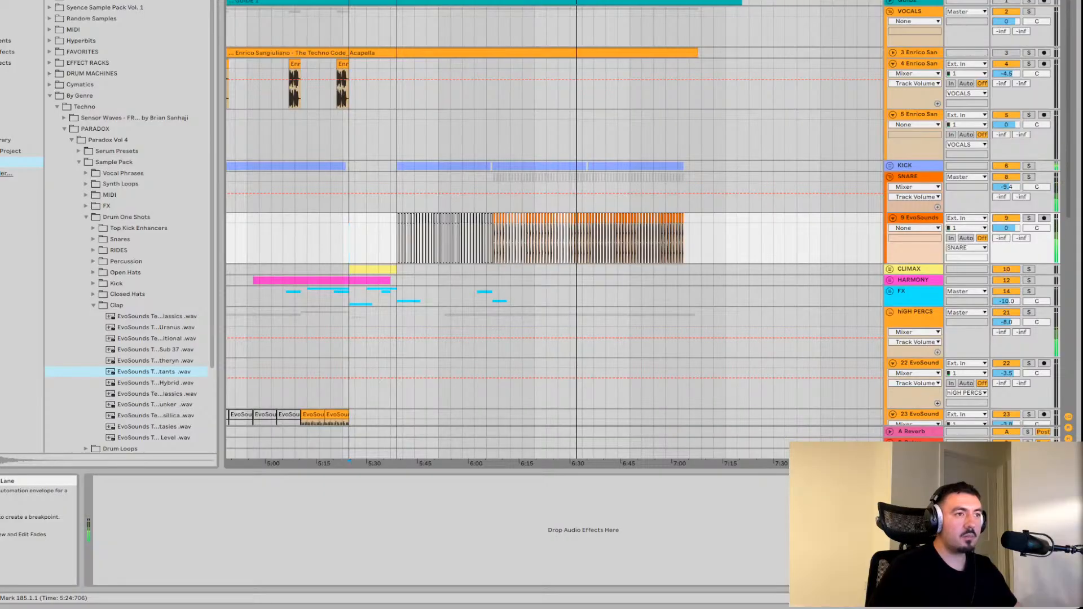
scroll(553, 226, "left", 15)
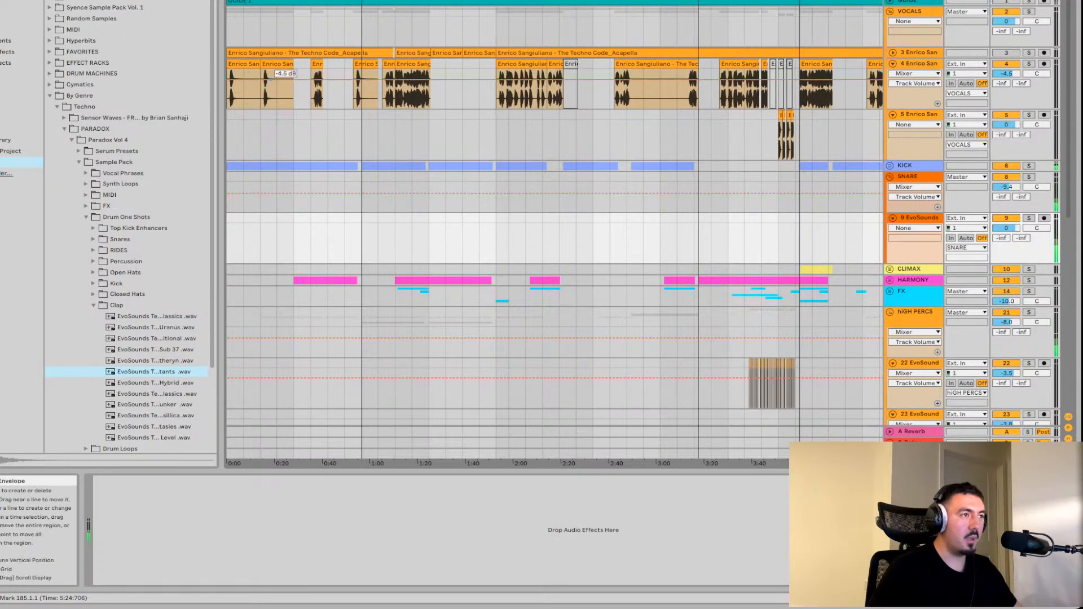
scroll(271, 79, "up", 3)
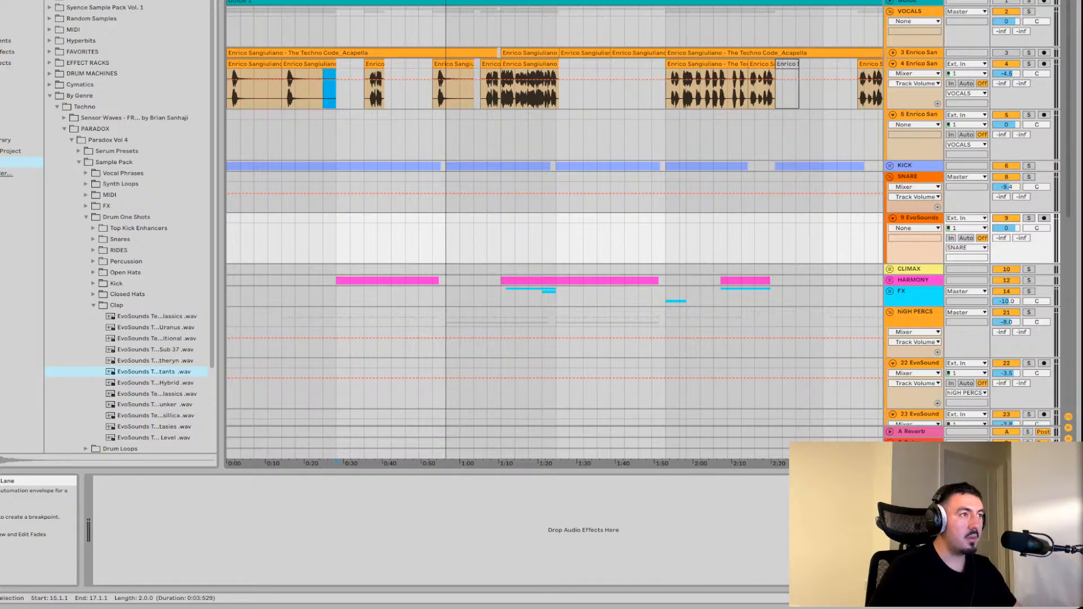
left_click_drag(323, 84, 228, 85)
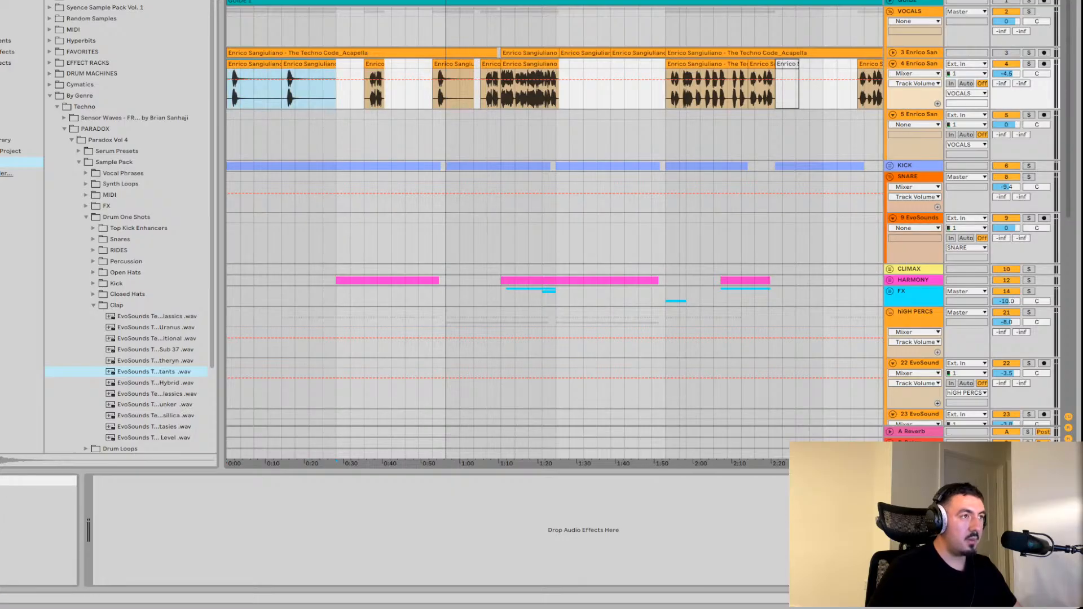
scroll(291, 80, "down", 5)
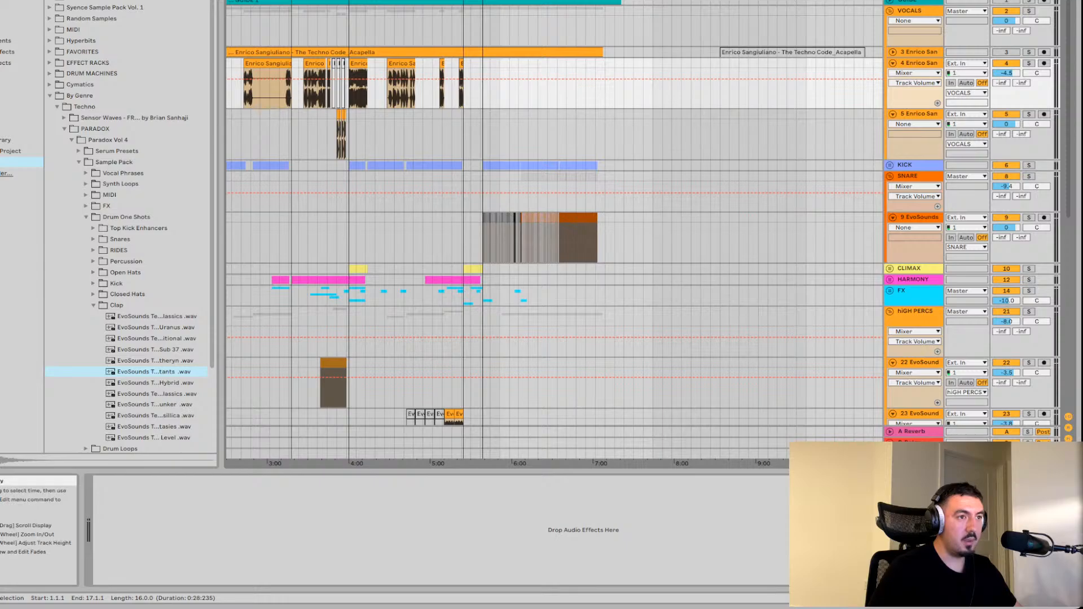
scroll(292, 79, "up", 5)
scroll(570, 68, "up", 2)
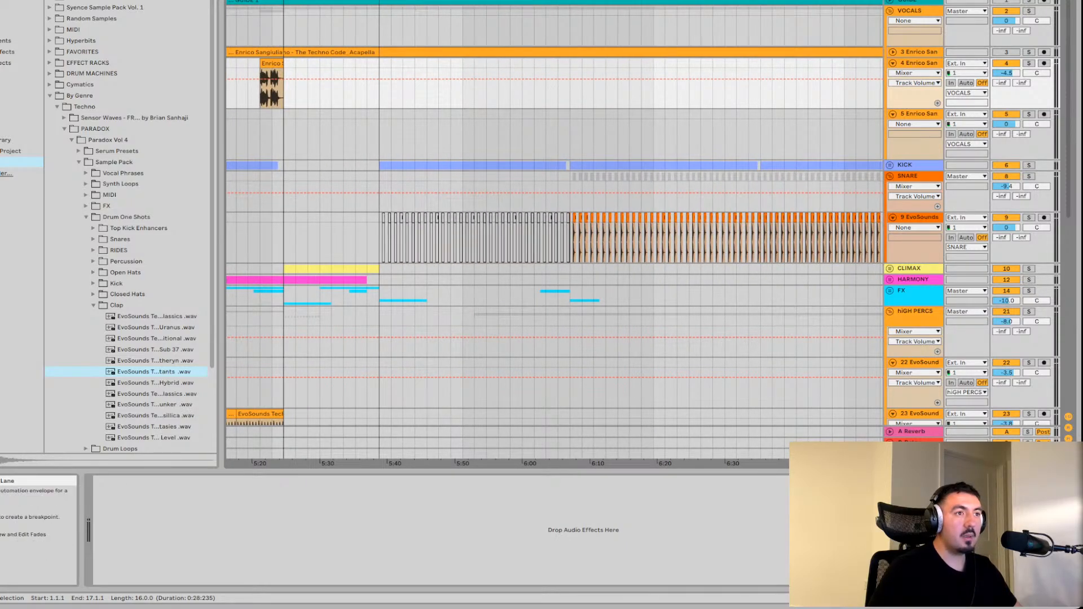
key("ctrl+v")
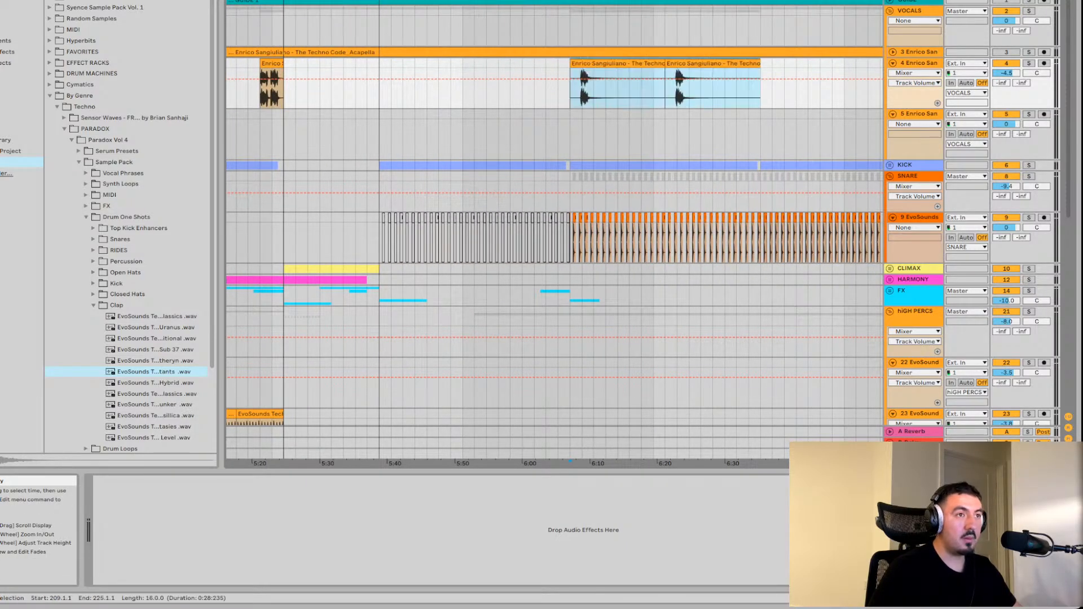
Play the pasted vocals from bar 207 and duplicate them to fill bars 225 to 241 on track 4
left_click(546, 85)
key("space")
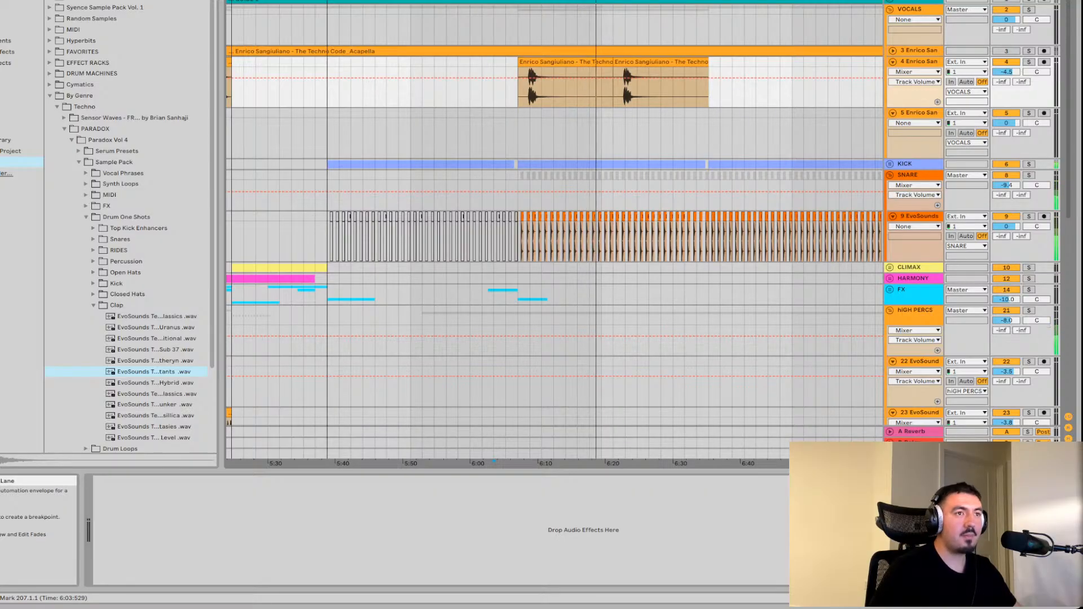
left_click(522, 85)
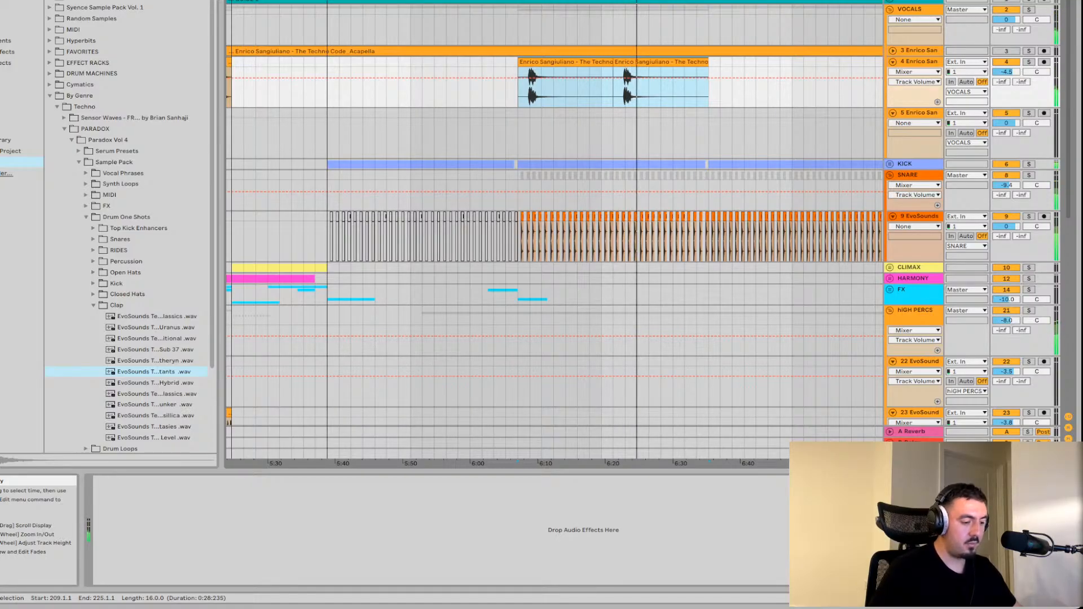
key("ctrl+d")
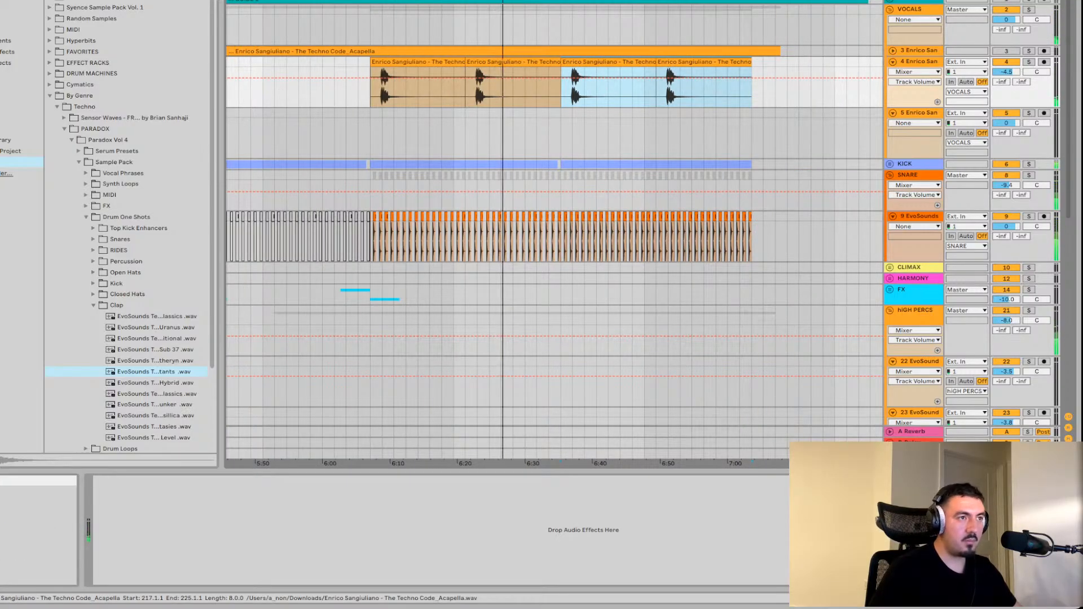
Look through track 4's earlier vocal phrases, including bars 21 to 24, and compare them with the repeated vocals from bar 209
key("minus")
key("minus")
scroll(553, 226, "left", 5)
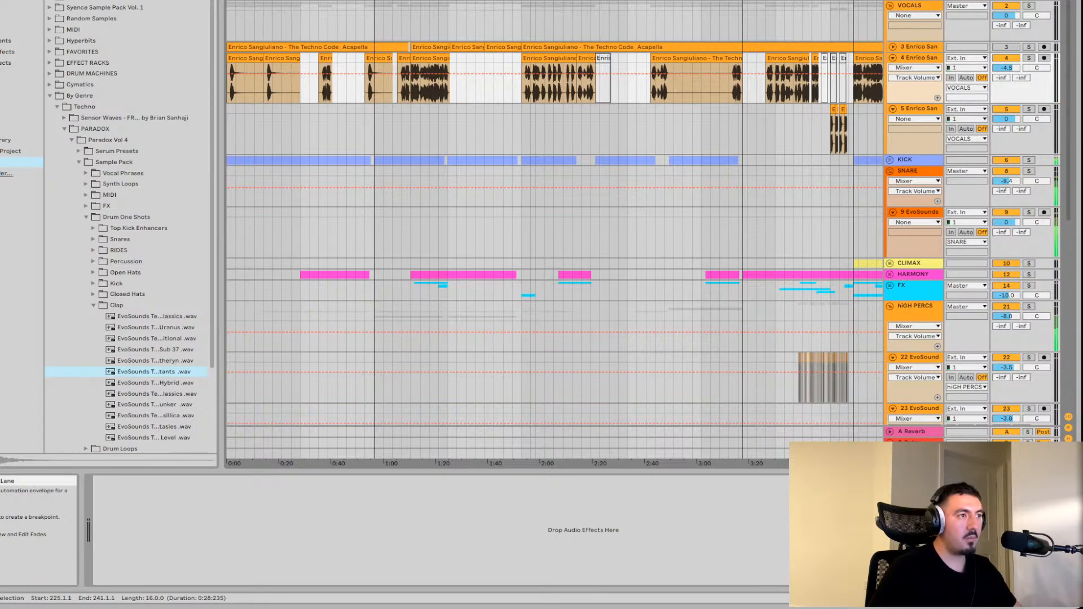
scroll(553, 226, "right", 20)
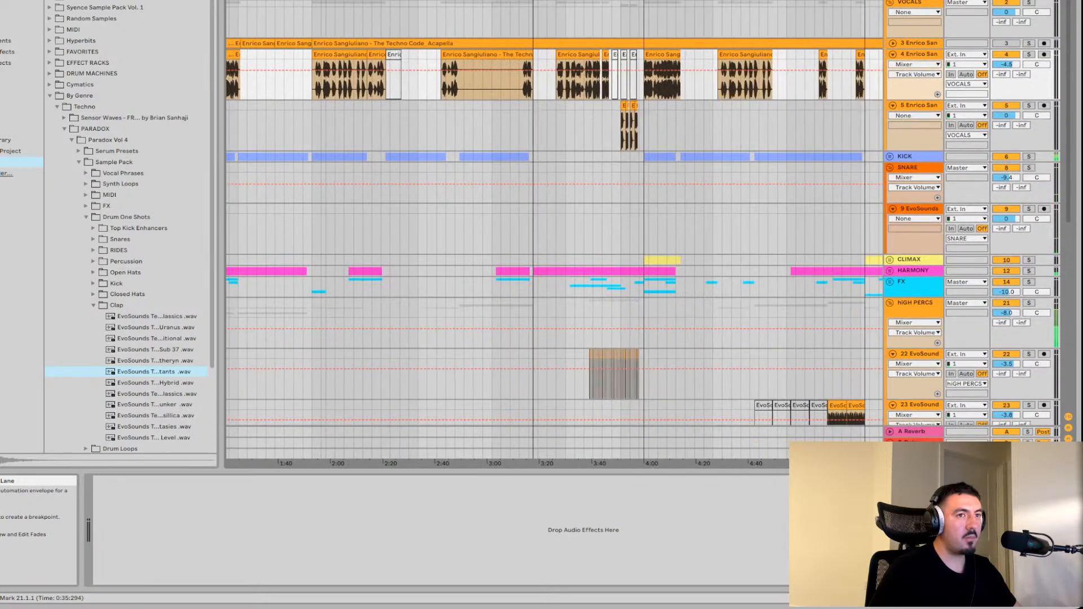
scroll(553, 226, "left", 20)
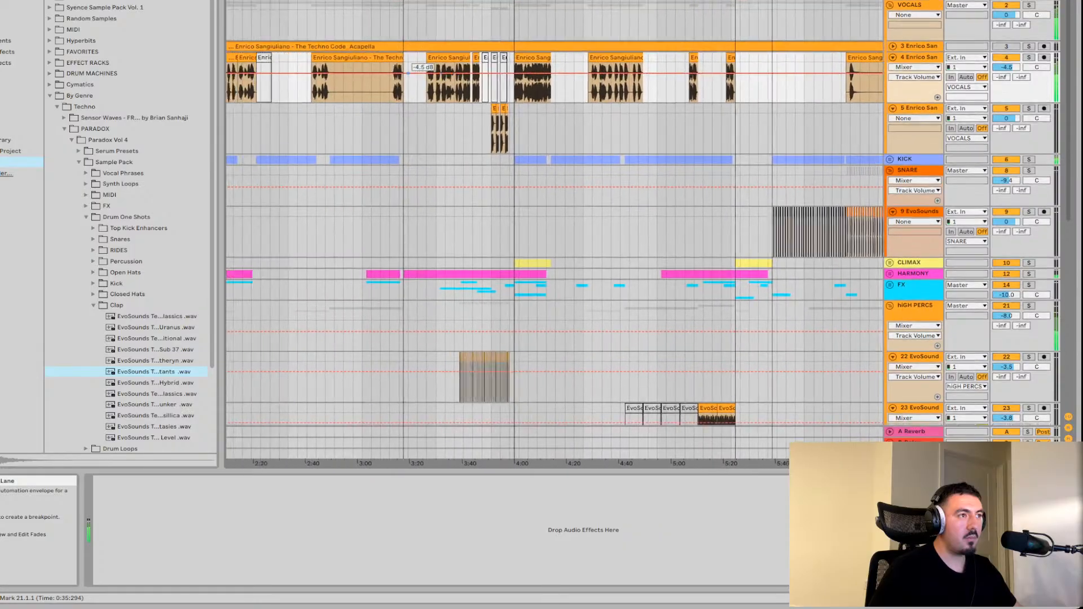
scroll(553, 226, "right", 20)
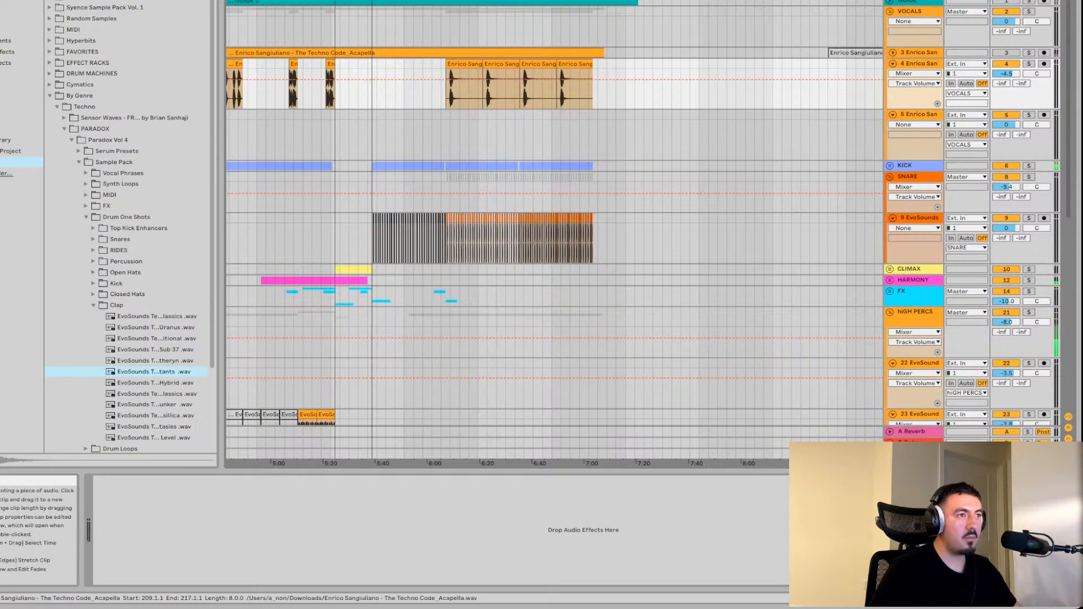
left_click(463, 85)
scroll(553, 226, "left", 3)
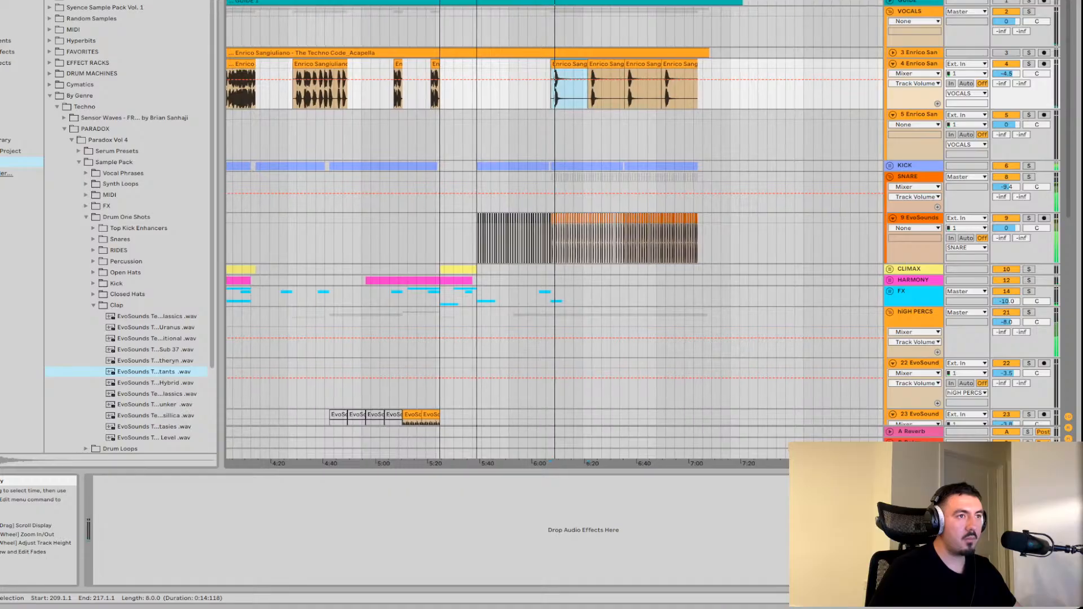
scroll(553, 226, "left", 20)
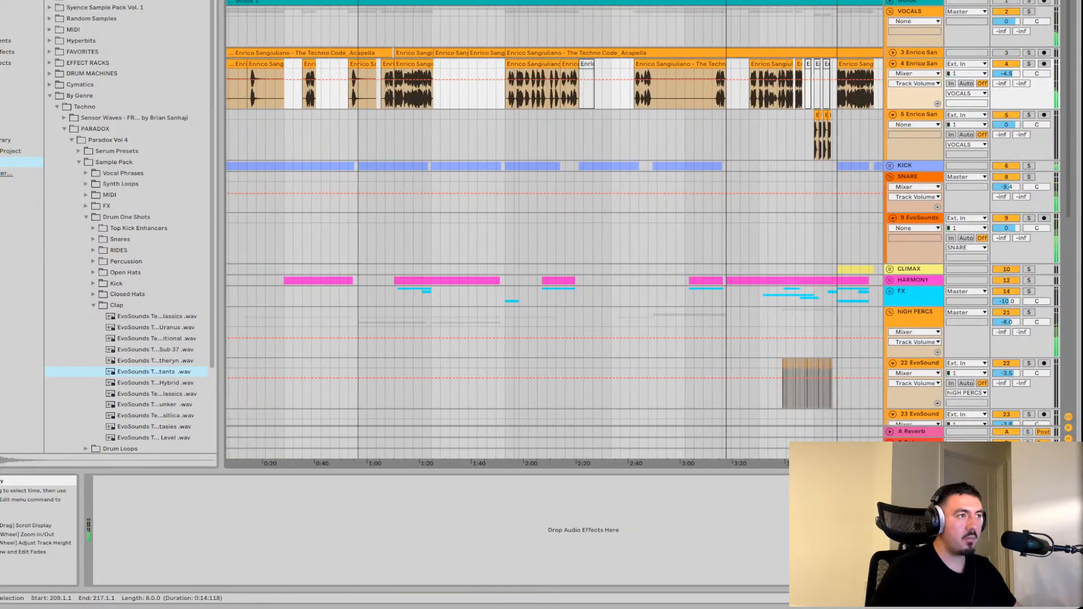
left_click(327, 84)
scroll(488, 78, "right", 20)
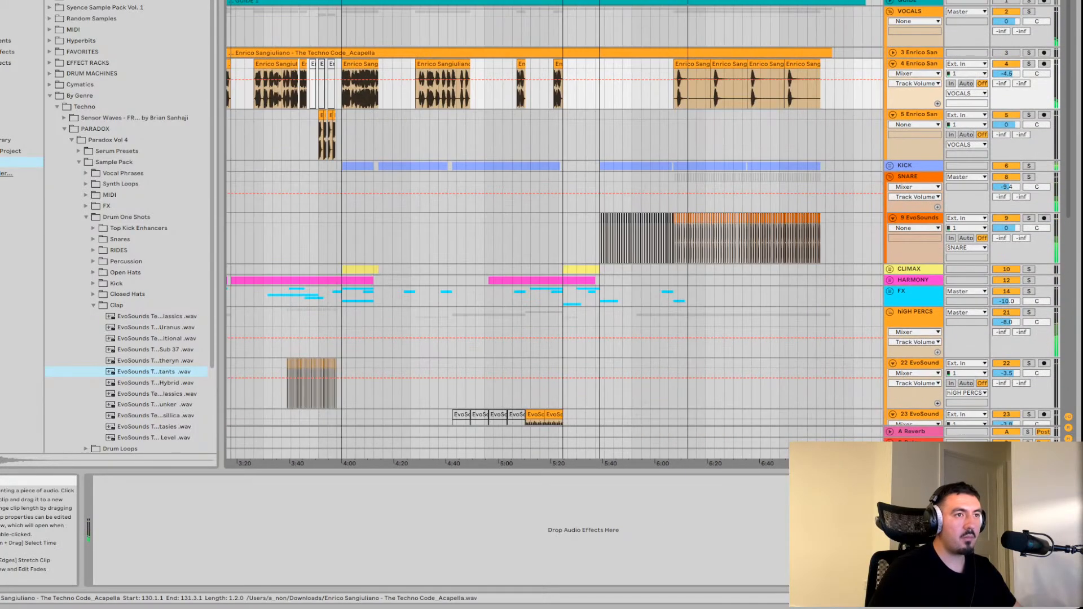
scroll(489, 78, "up", 3)
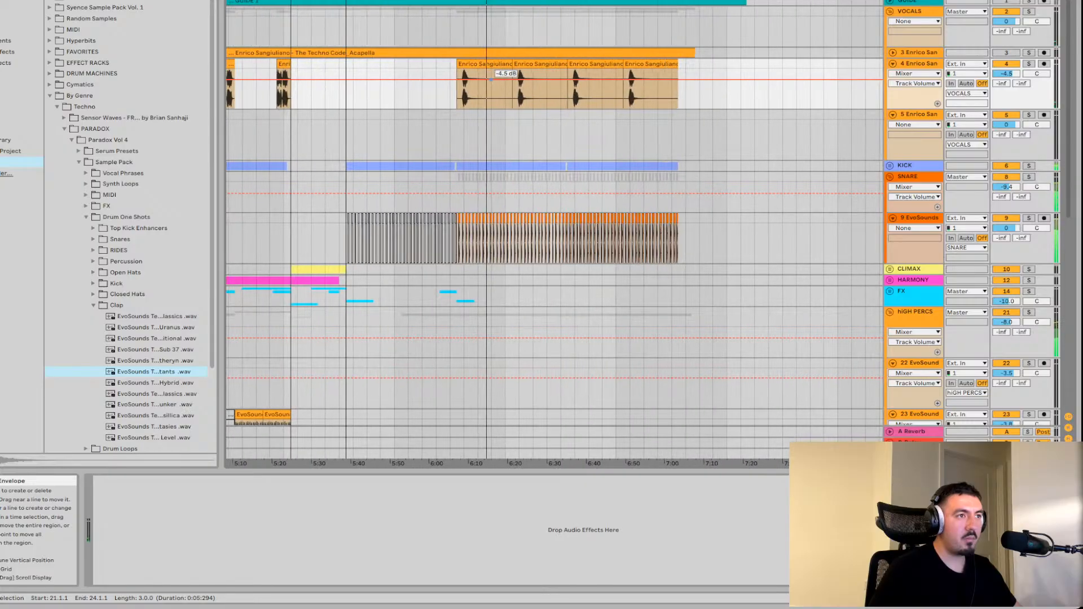
scroll(497, 462, "up", 2)
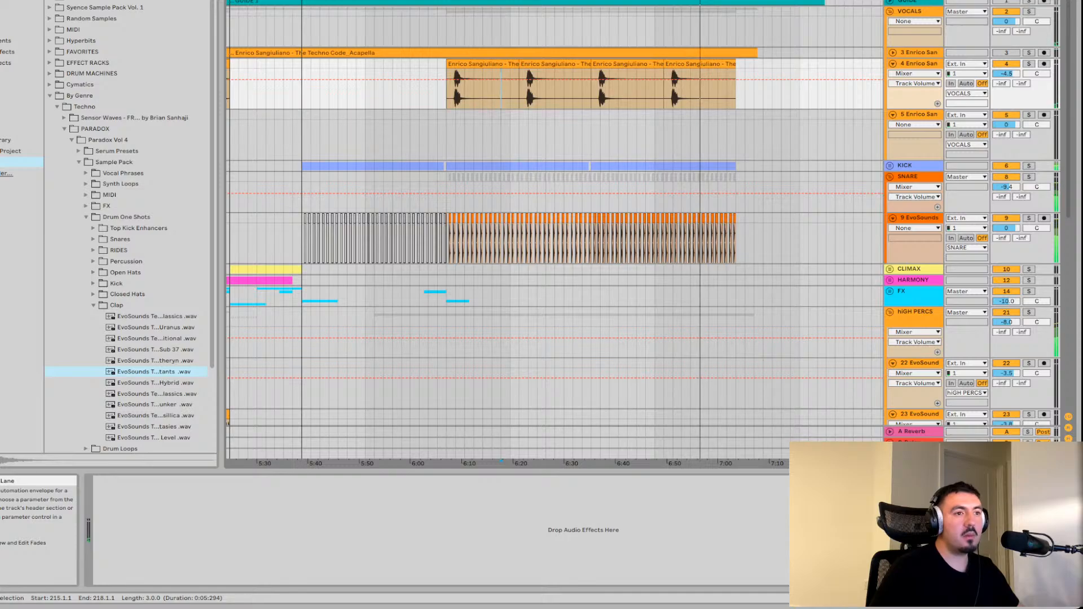
Examine the percussion, hat and clap tracks while the section's ending plays past bar 241
scroll(553, 237, "down", 5)
scroll(553, 237, "left", 5)
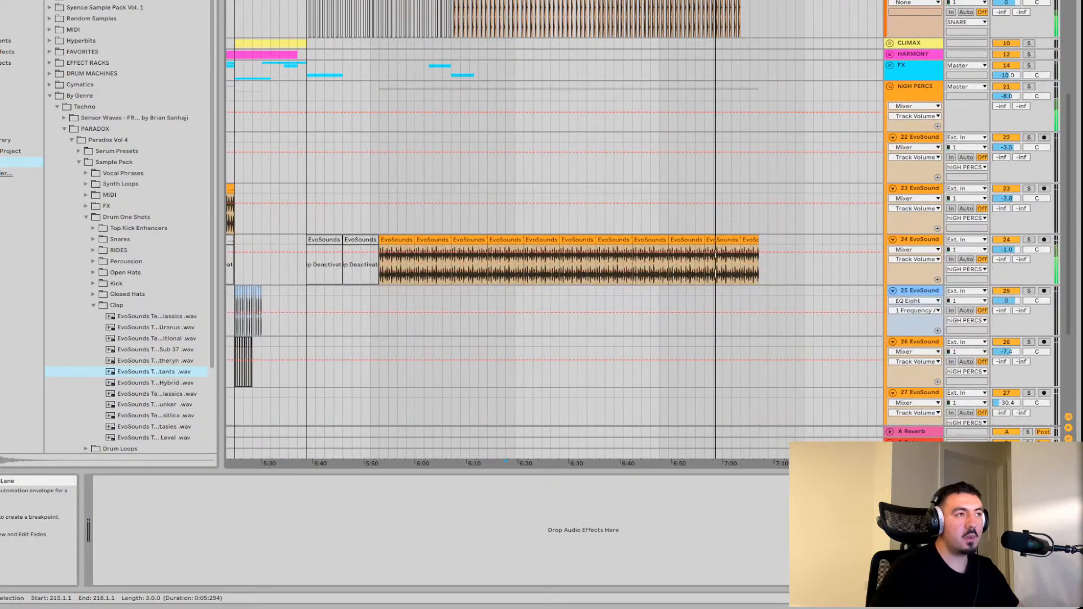
scroll(553, 237, "up", 1)
scroll(554, 237, "right", 5)
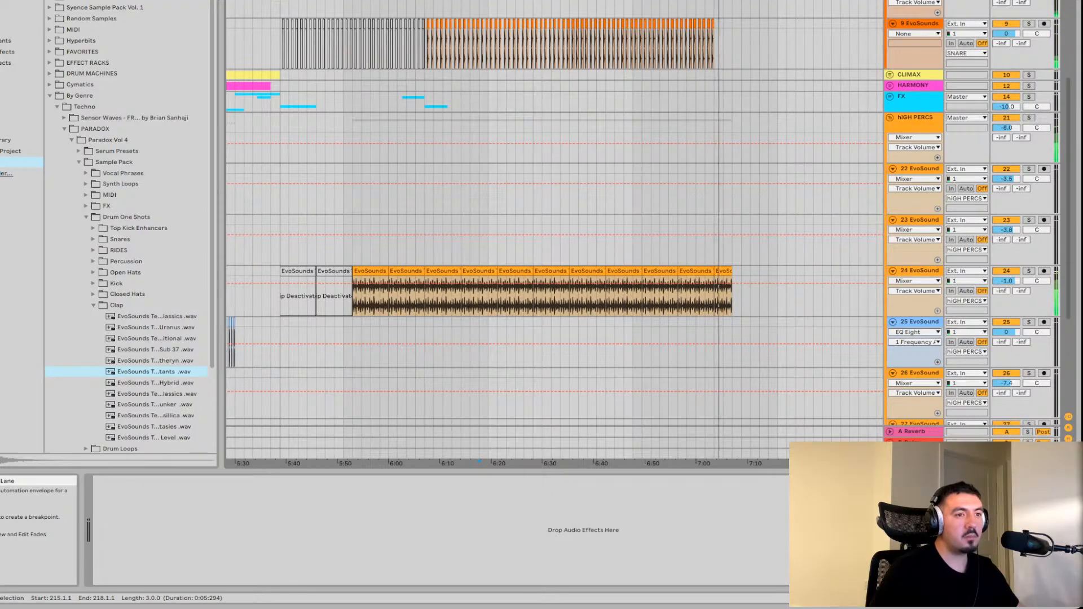
scroll(553, 237, "up", 2)
scroll(553, 237, "left", 1)
scroll(553, 237, "up", 4)
scroll(553, 237, "right", 1)
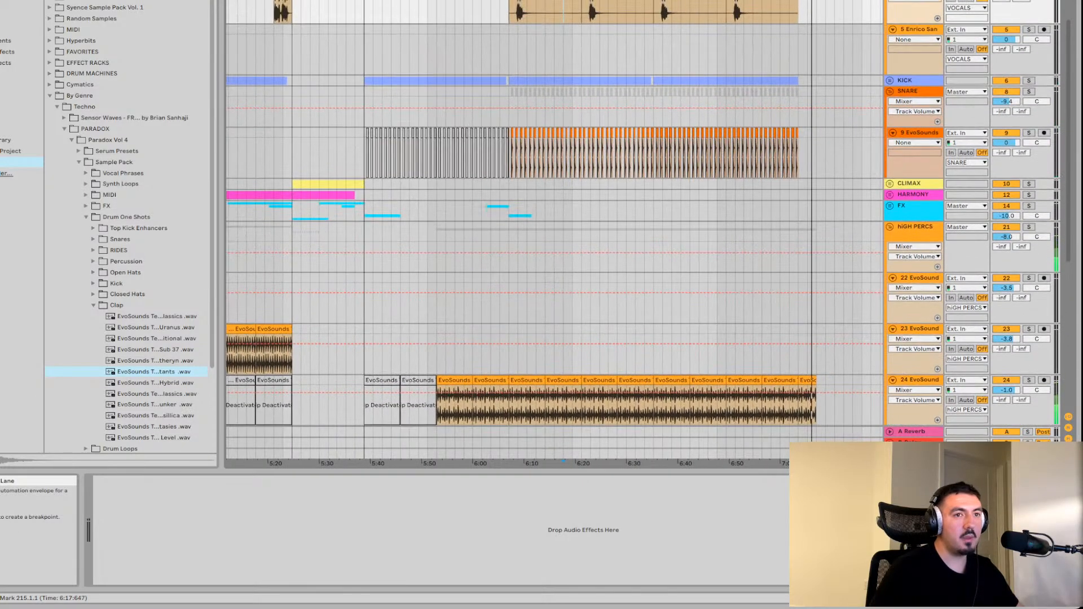
Expand the LEAD group and listen to track 32's closing clips from bar 233 to check their filter automation
scroll(553, 237, "down", 12)
scroll(553, 237, "left", 2)
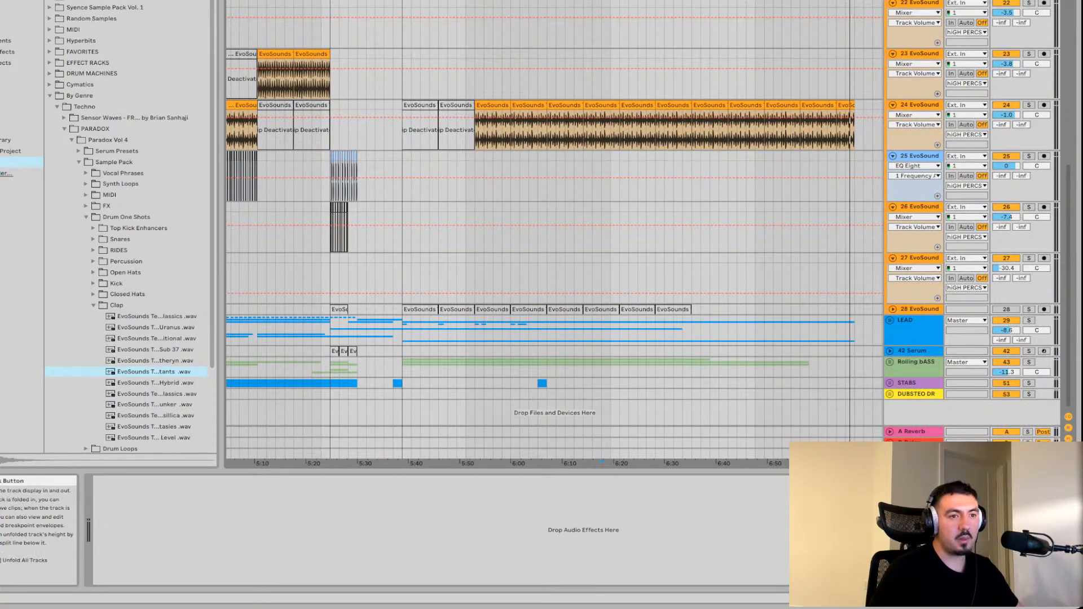
left_click(890, 320)
scroll(611, 265, "down", 8)
scroll(611, 265, "right", 1)
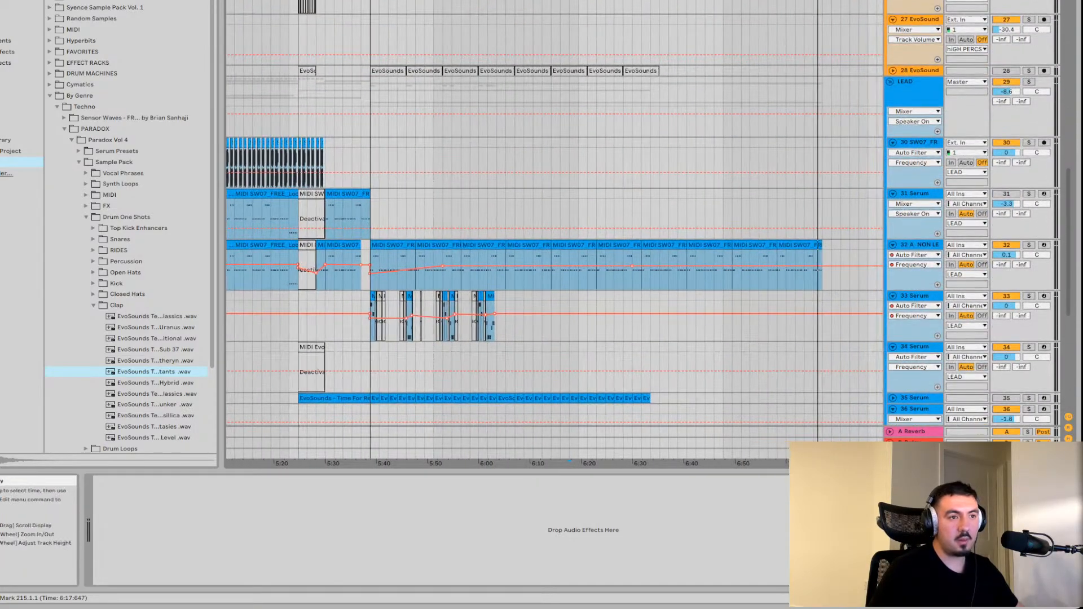
left_click(714, 266)
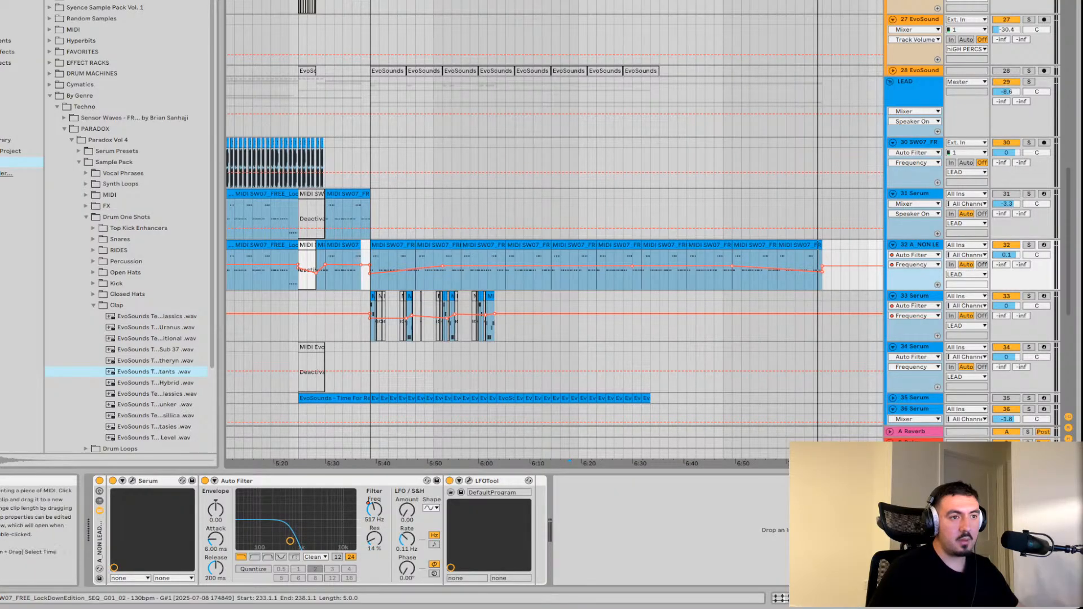
left_click(755, 270)
scroll(611, 265, "right", 5)
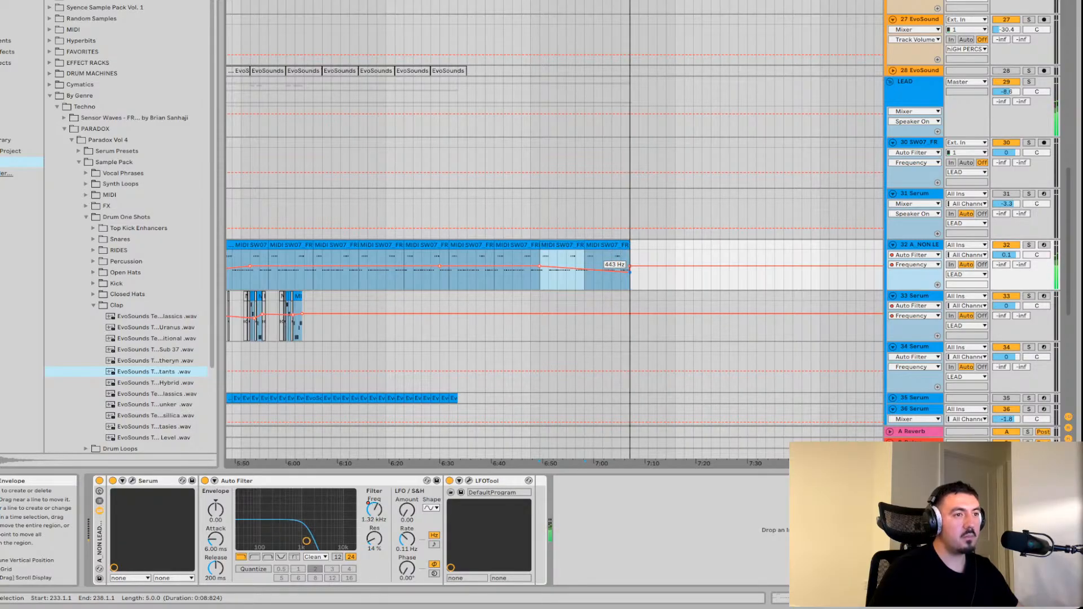
key("minus")
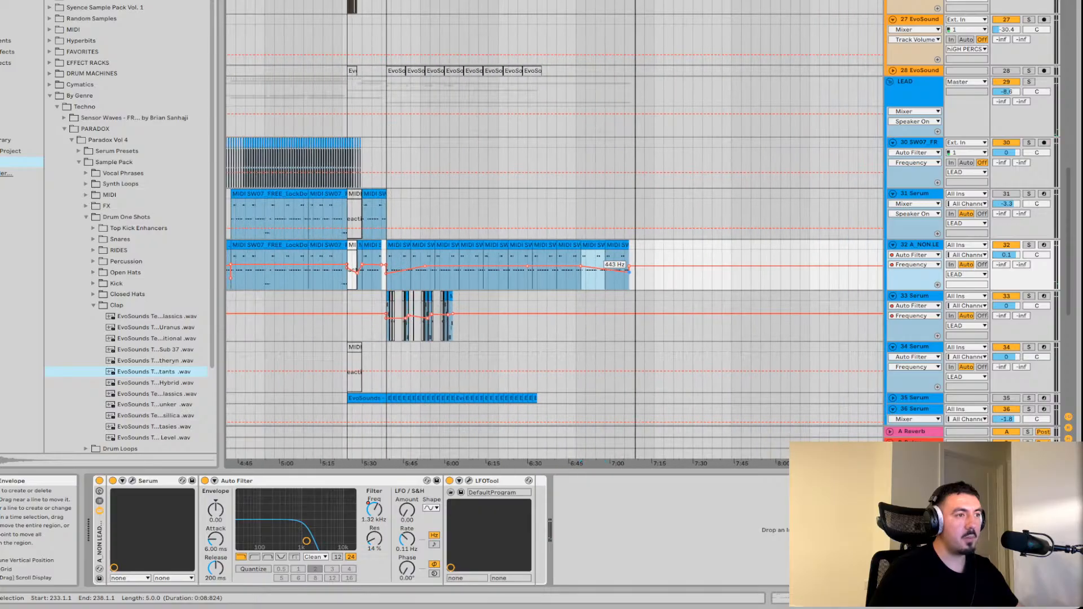
left_click(645, 215)
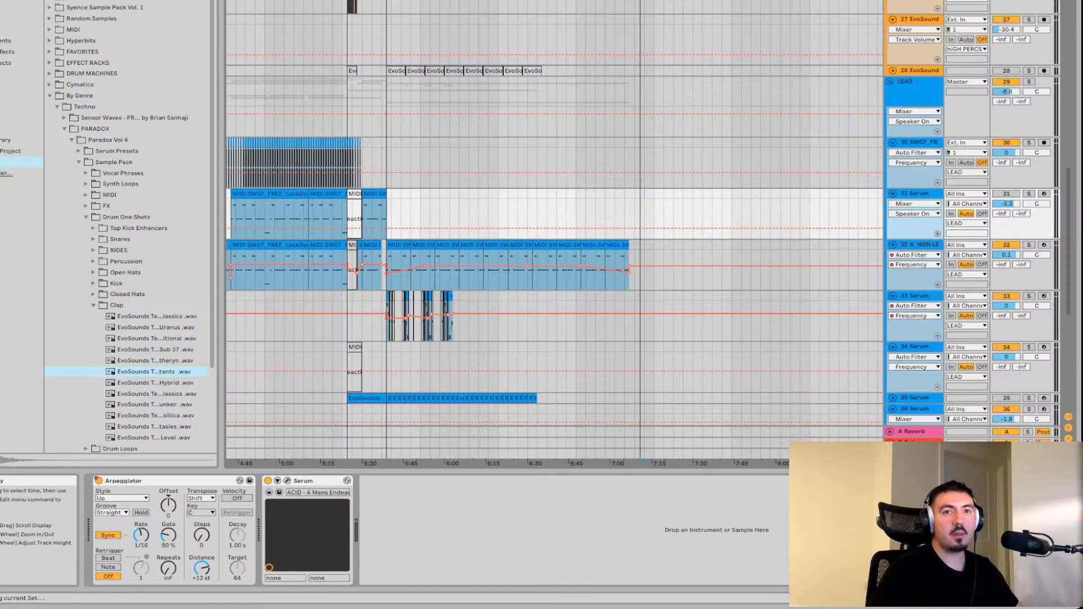
Collapse the LEAD, HIGH PERCS and VOCALS track groups
scroll(508, 463, "down", 5)
left_click(890, 89)
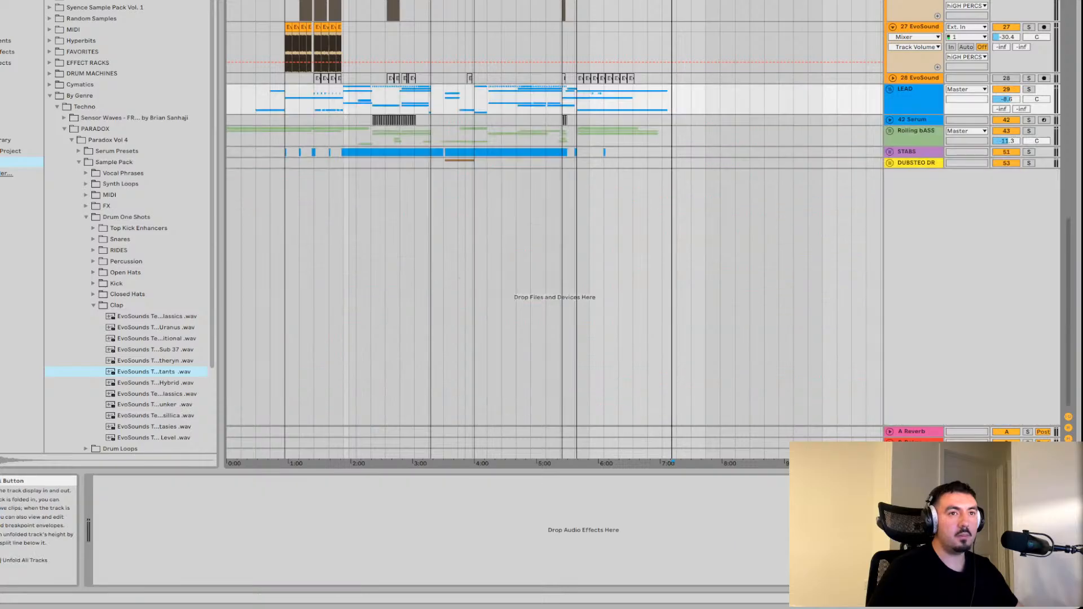
scroll(892, 90, "up", 10)
scroll(891, 90, "up", 5)
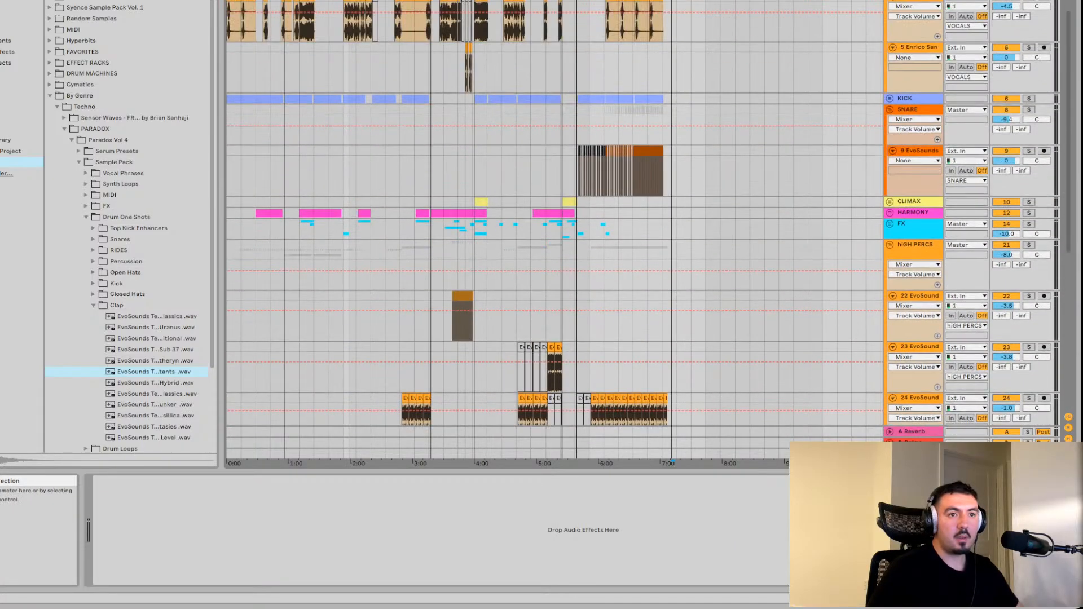
left_click(890, 167)
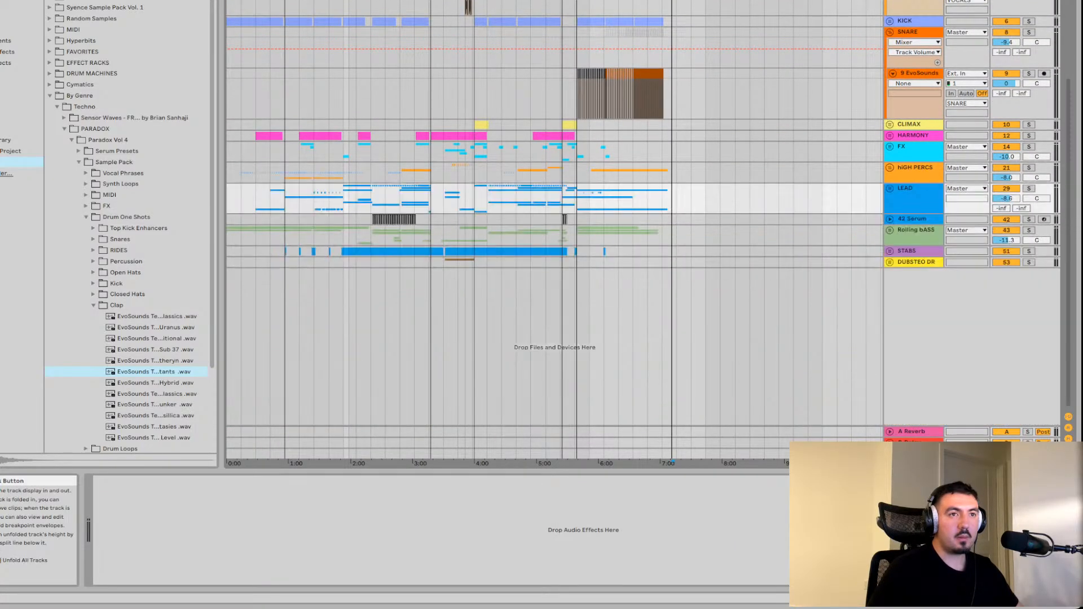
scroll(891, 167, "up", 5)
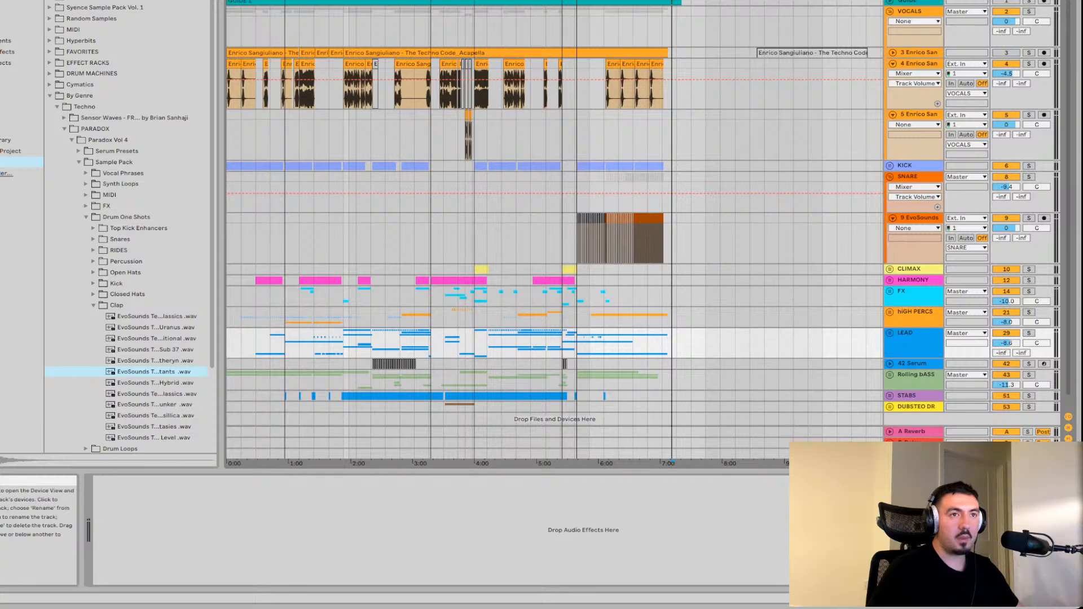
left_click(890, 11)
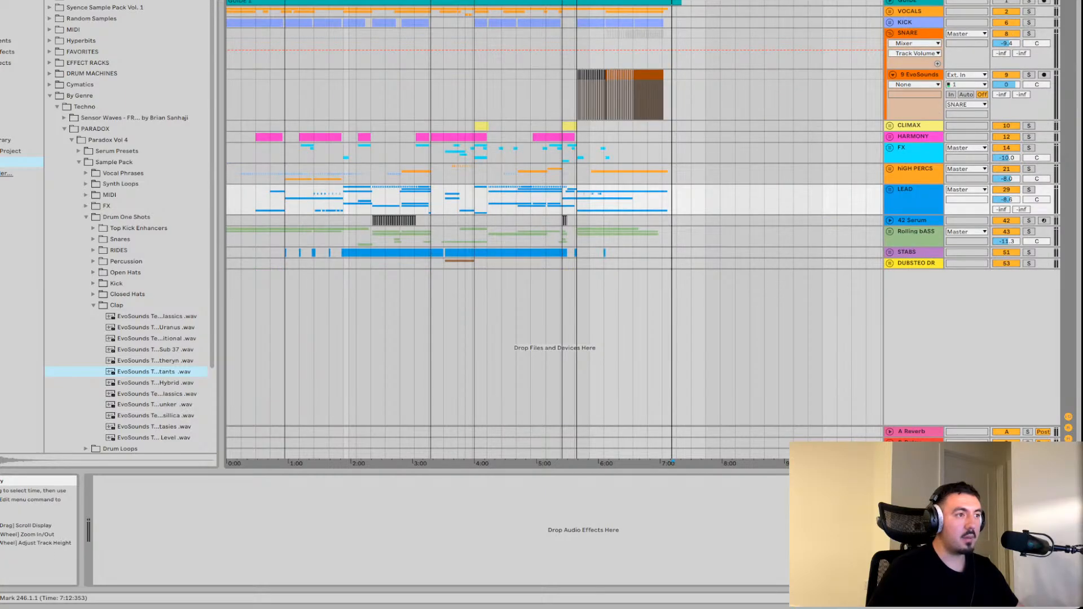
Expand the Rolling bASS group and deactivate track 45's MIDI clip from bars 81 to 96
key("plus")
key("plus")
key("plus")
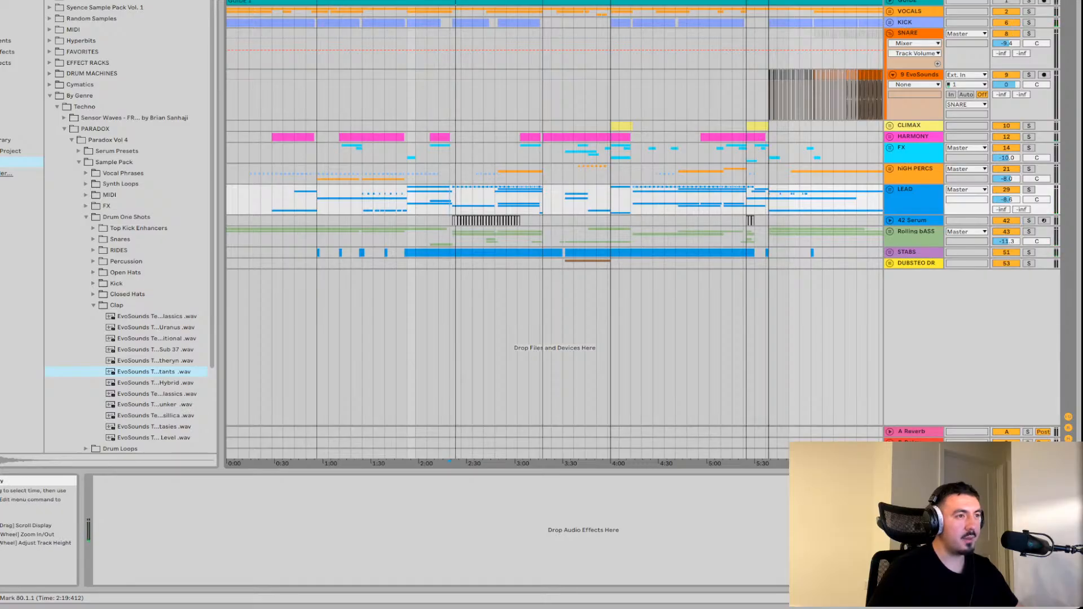
scroll(554, 231, "up", 5)
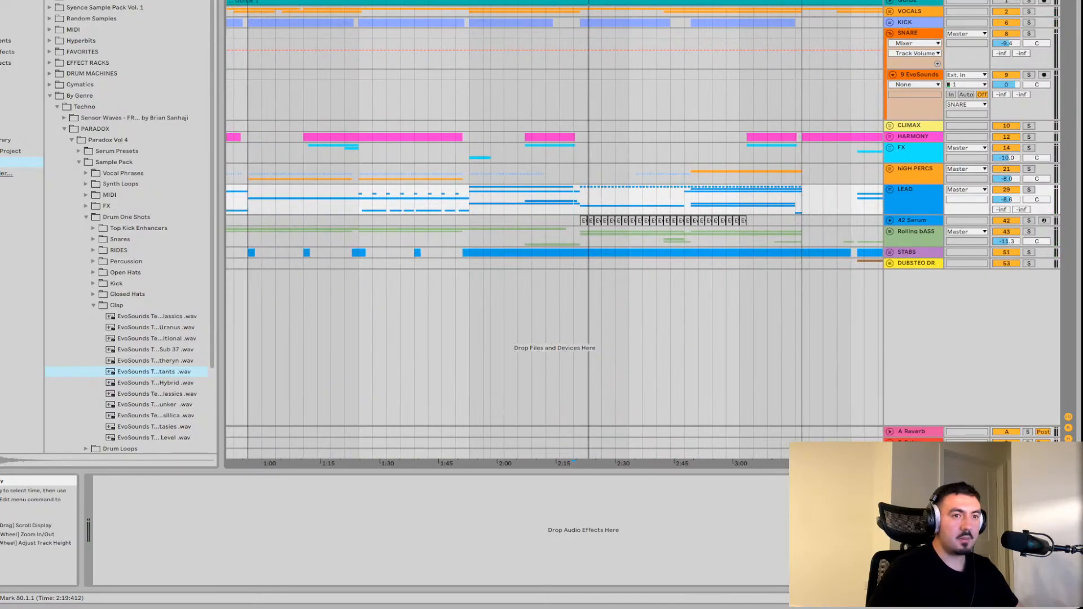
left_click(890, 232)
scroll(554, 248, "down", 3)
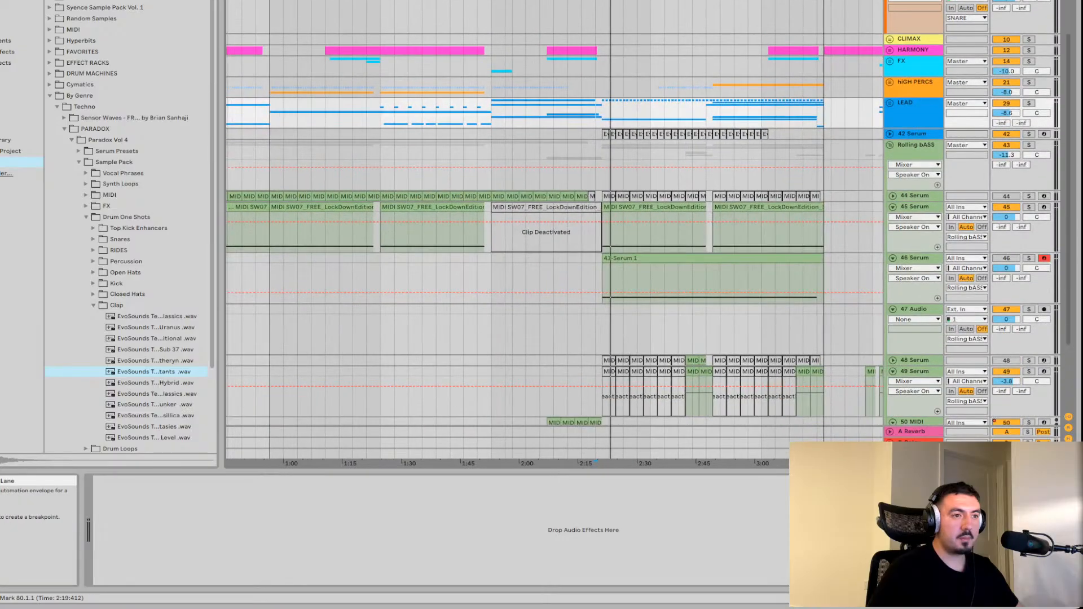
scroll(555, 248, "right", 3)
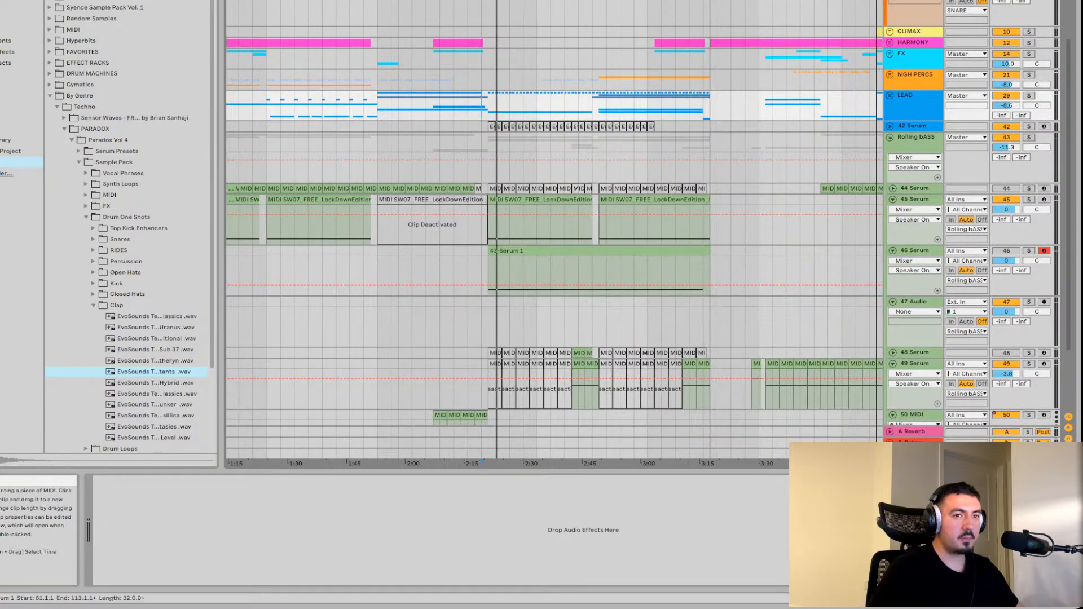
left_click(541, 223)
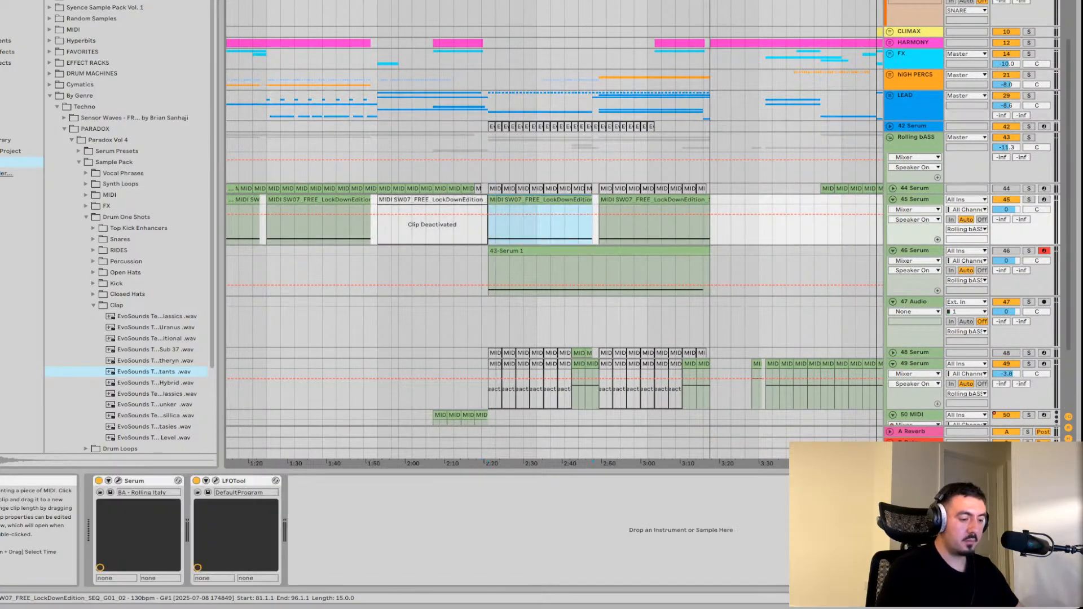
key("0")
scroll(555, 248, "left", 2)
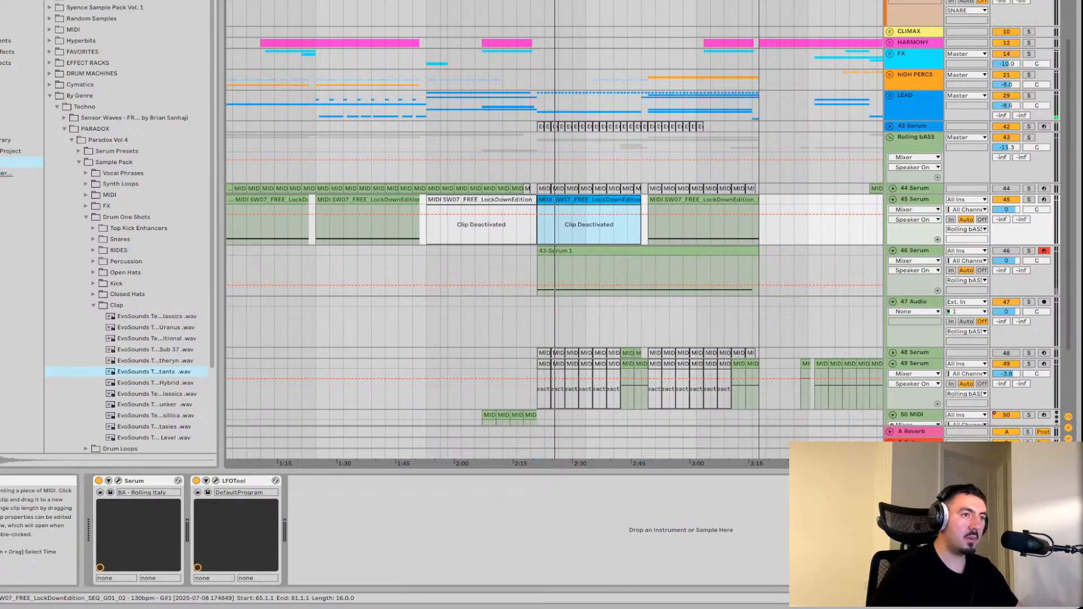
Compare the playing low end around bar 81 with the 102 Hz low-pass EQ Eight beside the Tuner on and off, leaving it off
left_click(510, 271)
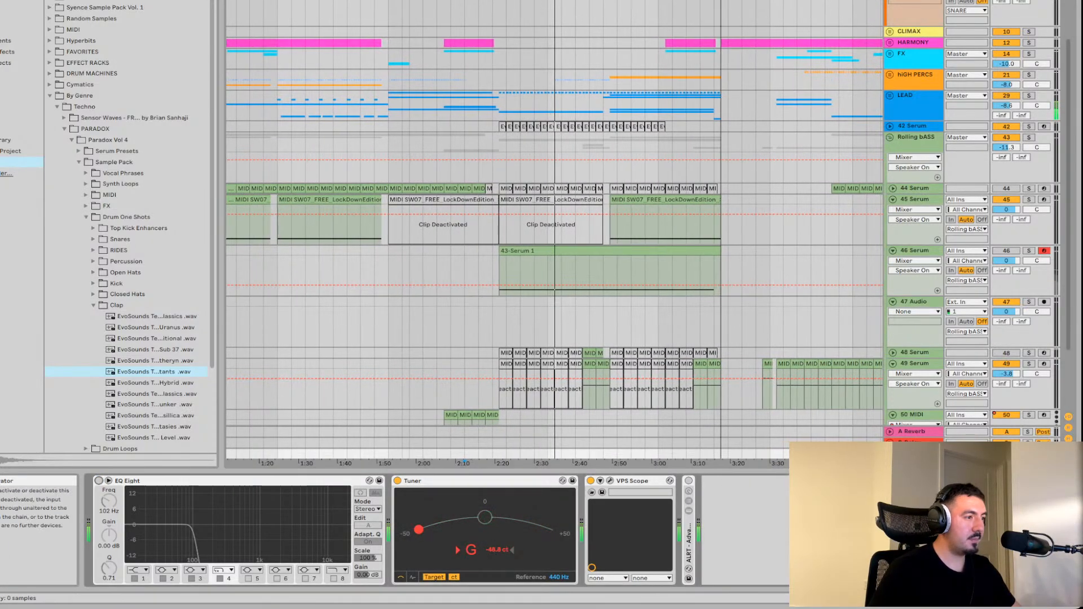
left_click(98, 480)
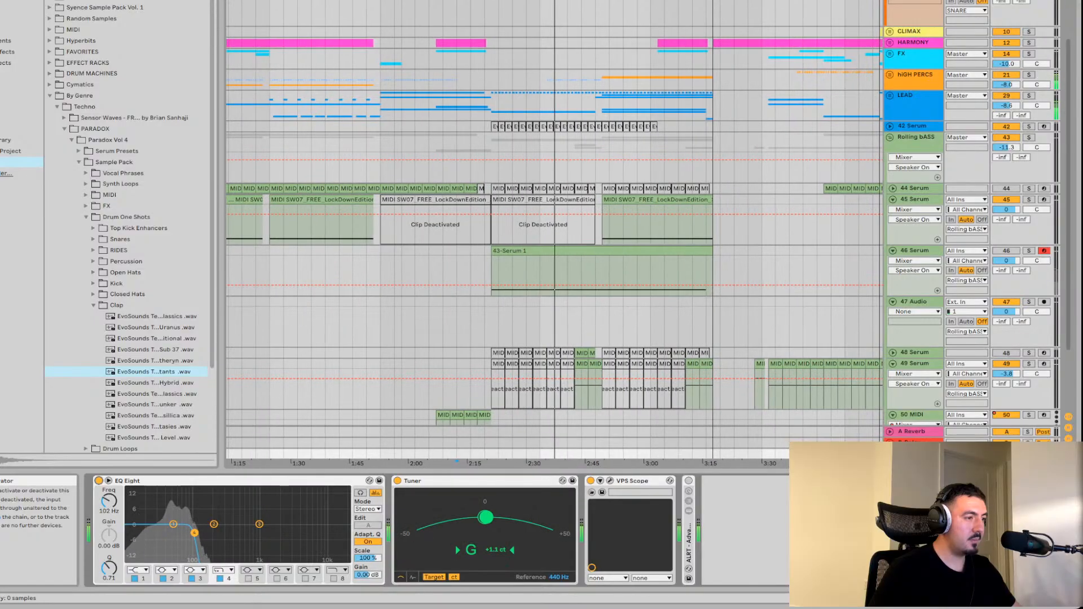
left_click(99, 481)
left_click(99, 481)
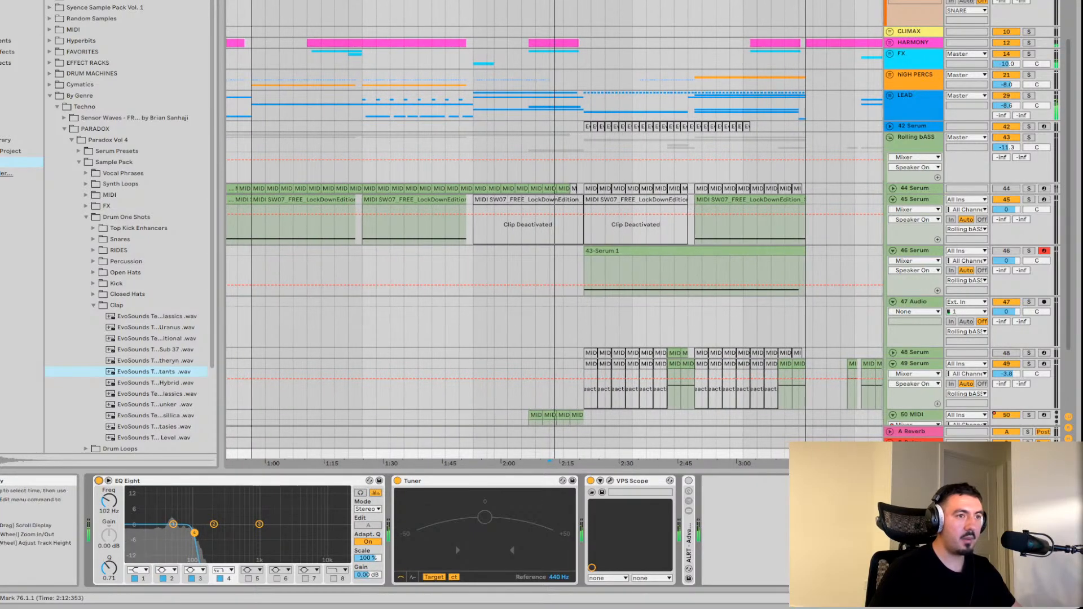
left_click(587, 275)
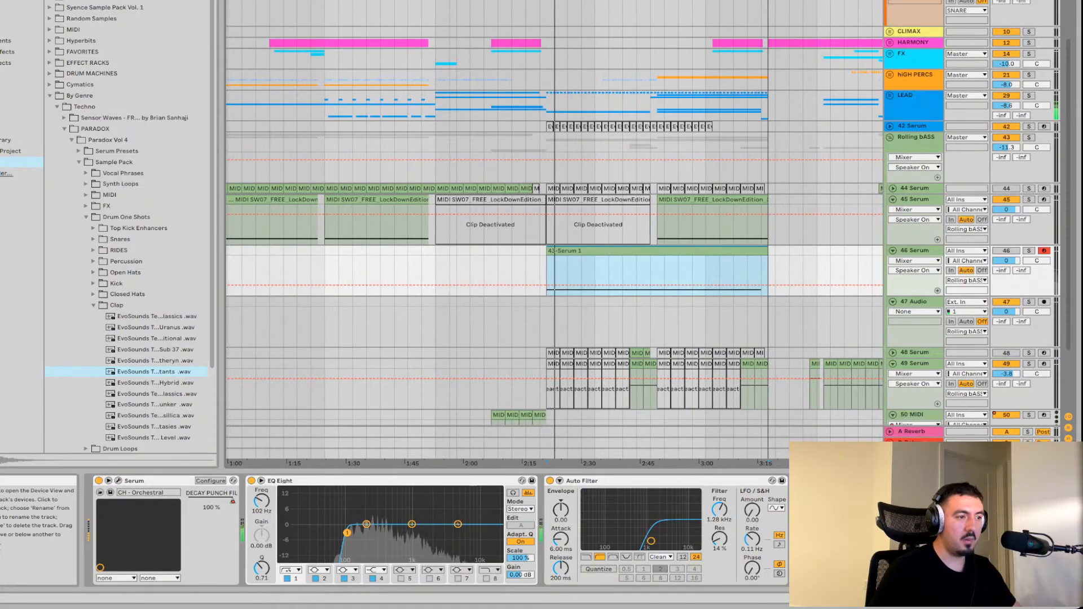
left_click(830, 316)
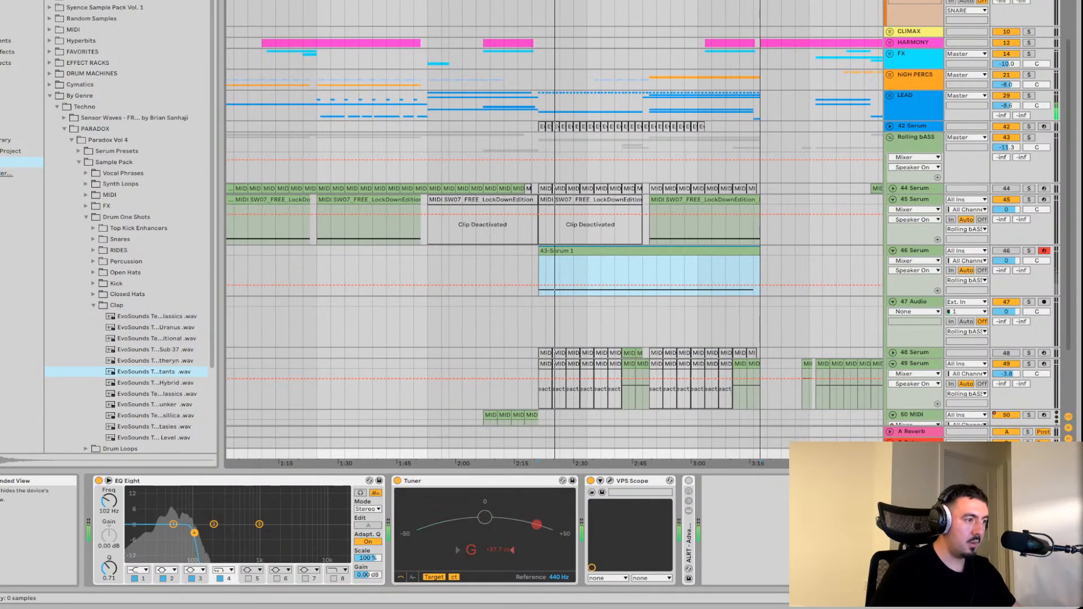
left_click(98, 481)
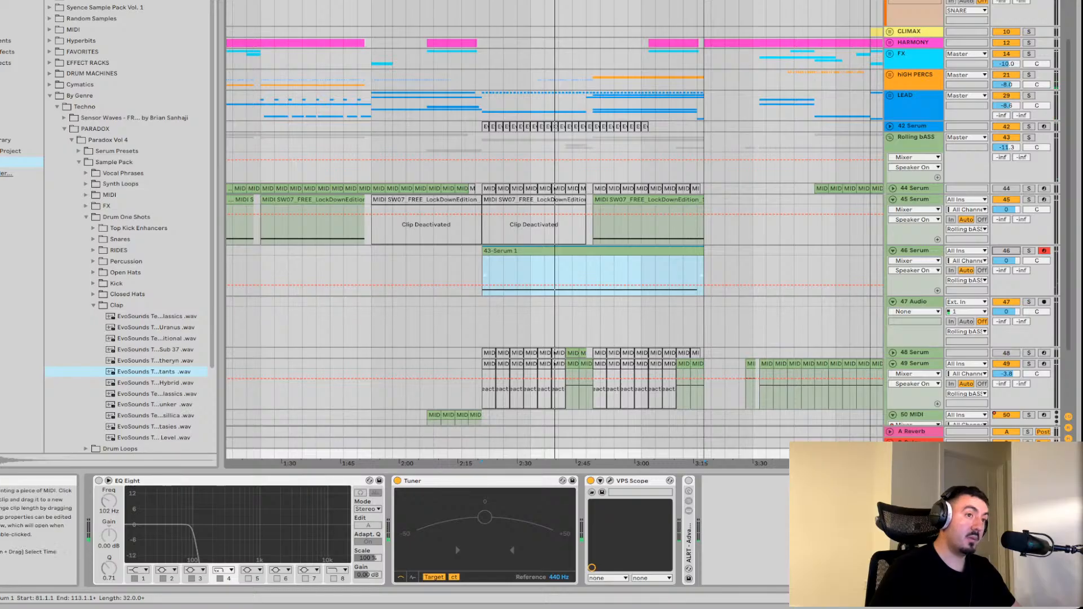
Switch track 46's Auto Filter to low-pass at 682 Hz and set its EQ Eight low-cut to 719 Hz while auditioning the clip
left_click(593, 271)
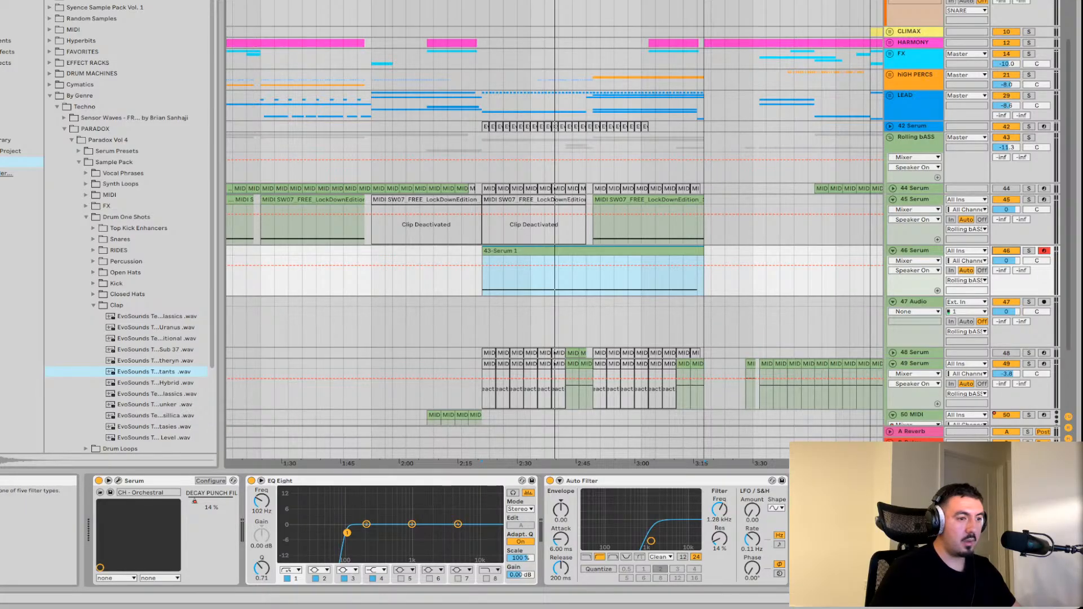
left_click(587, 557)
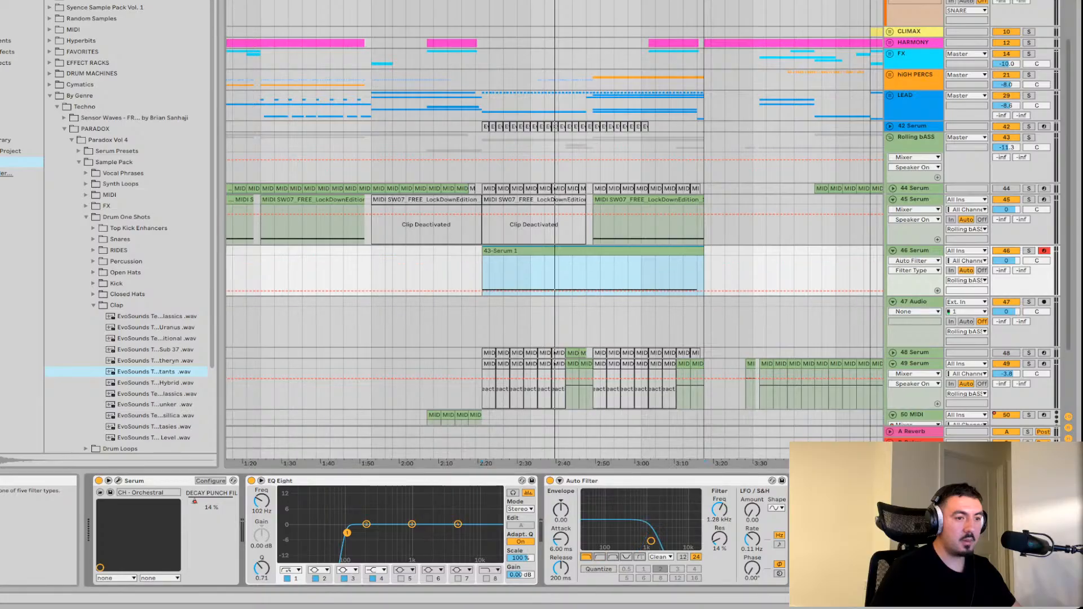
left_click_drag(650, 541, 618, 541)
key("space")
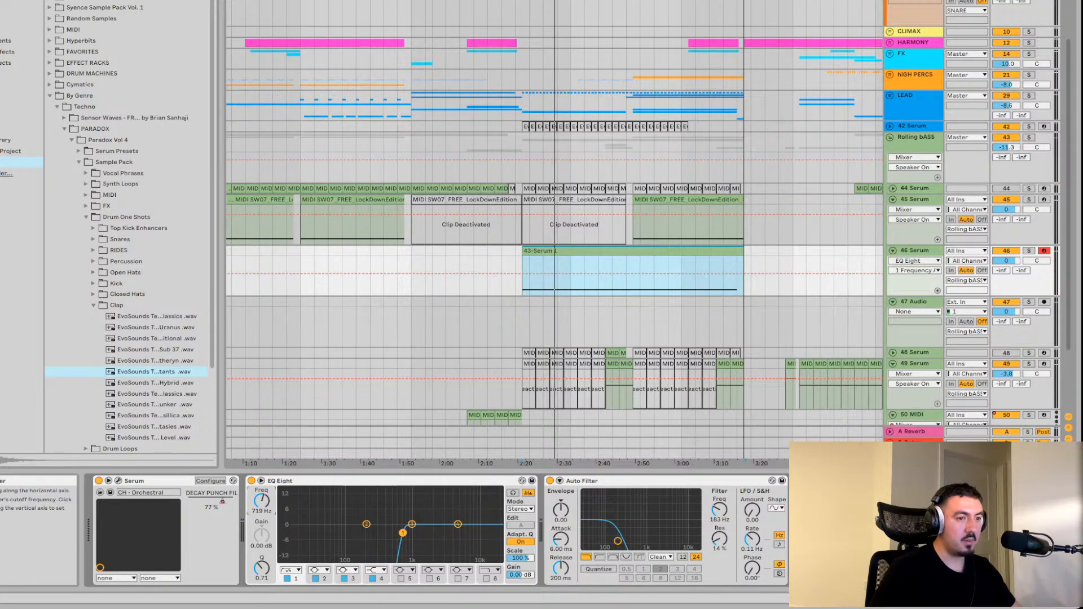
key("space")
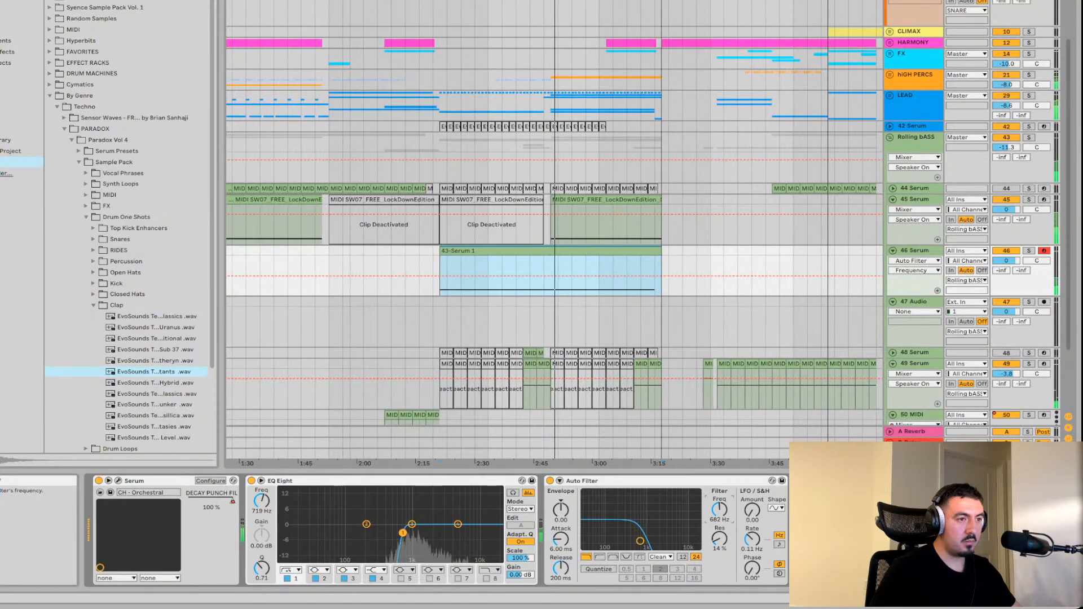
key("space")
key("space")
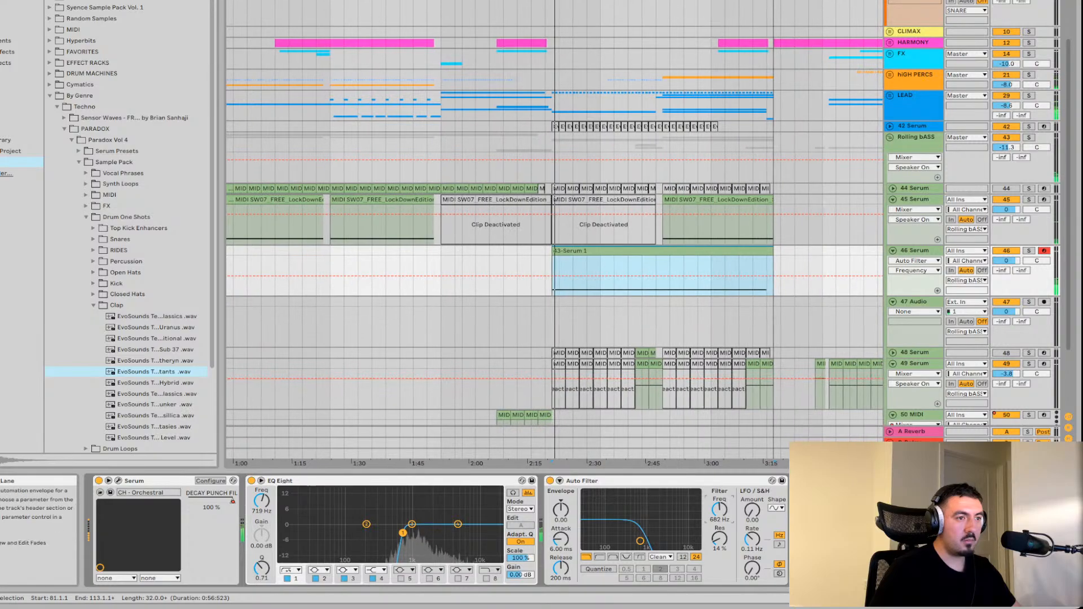
Automate track 46's Auto Filter frequency to rise from bar 81 to about 2.03 kHz at bar 97
left_click(652, 276)
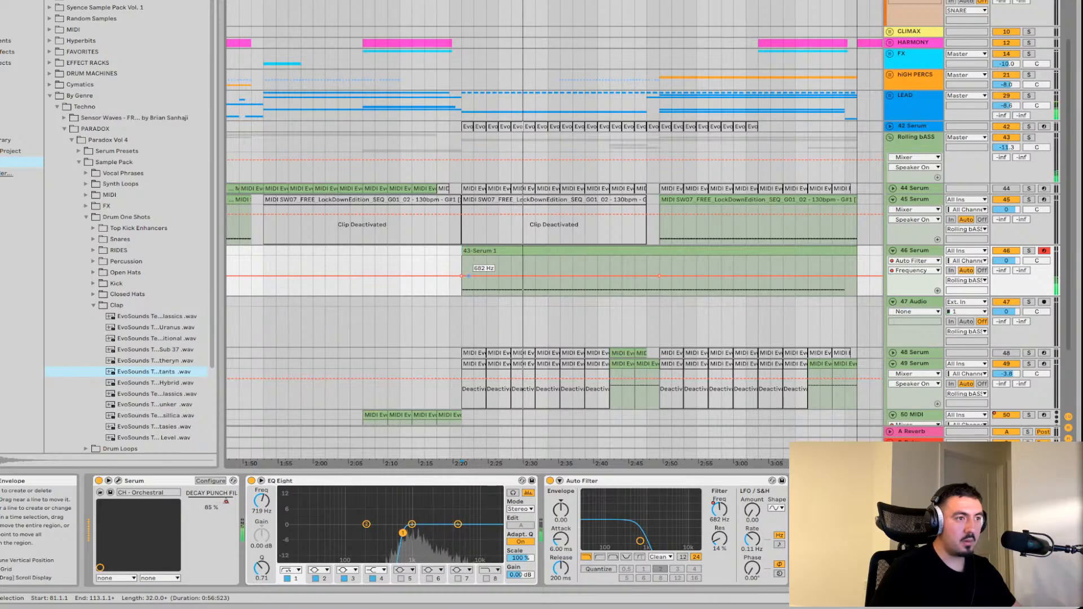
left_click_drag(468, 276, 462, 282)
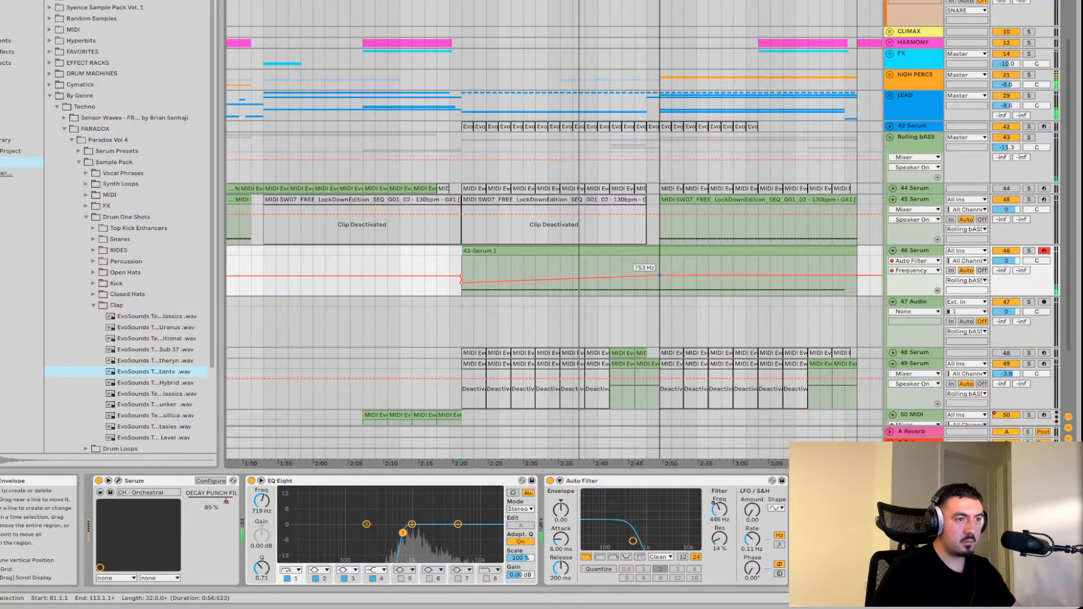
left_click_drag(659, 276, 659, 273)
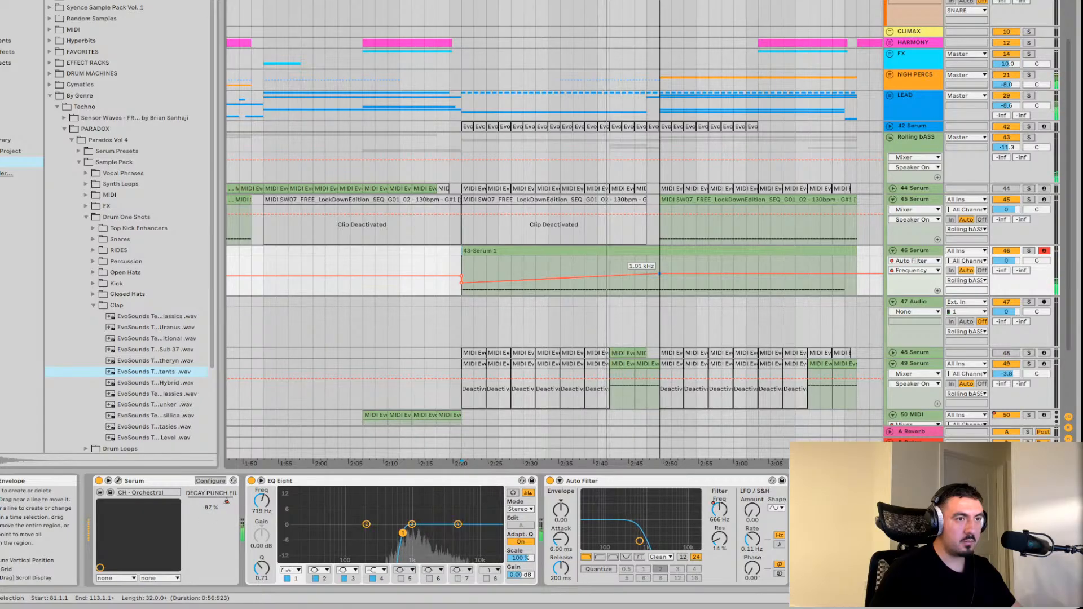
left_click_drag(659, 274, 659, 273)
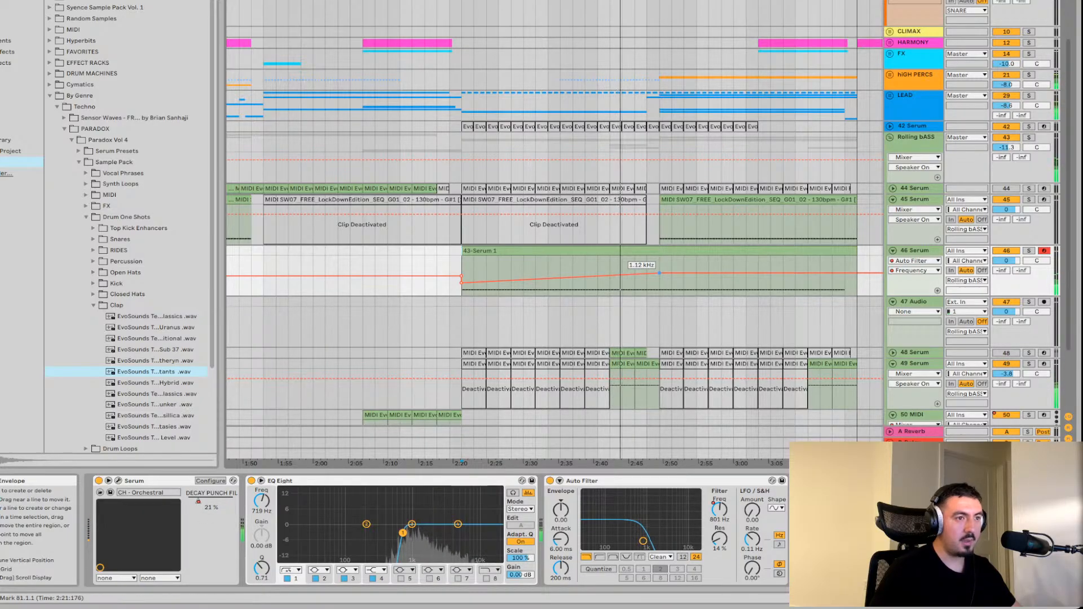
left_click_drag(659, 273, 659, 273)
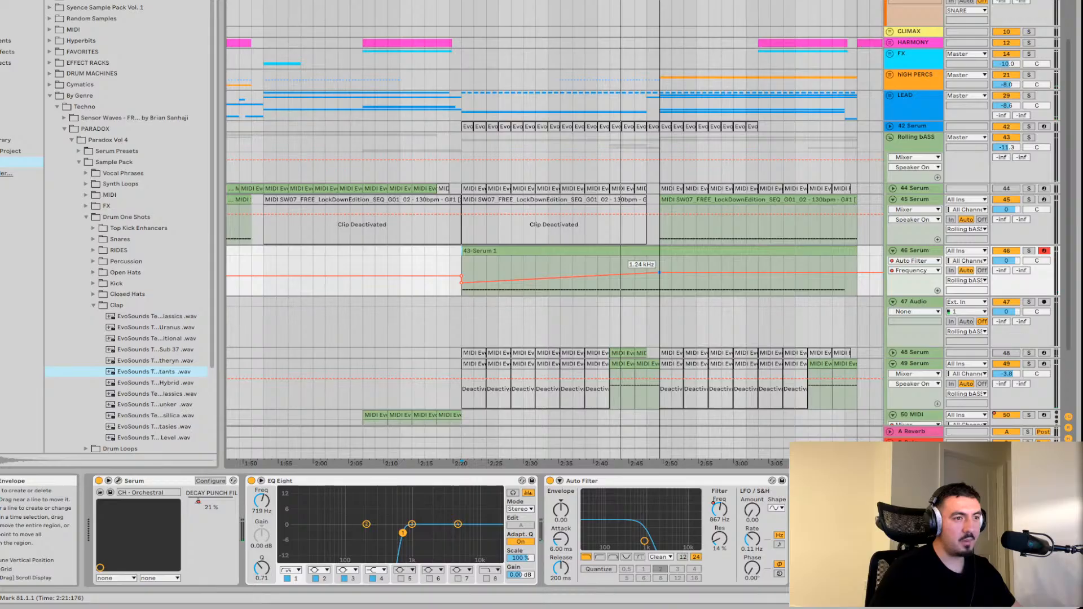
key("space")
key("space")
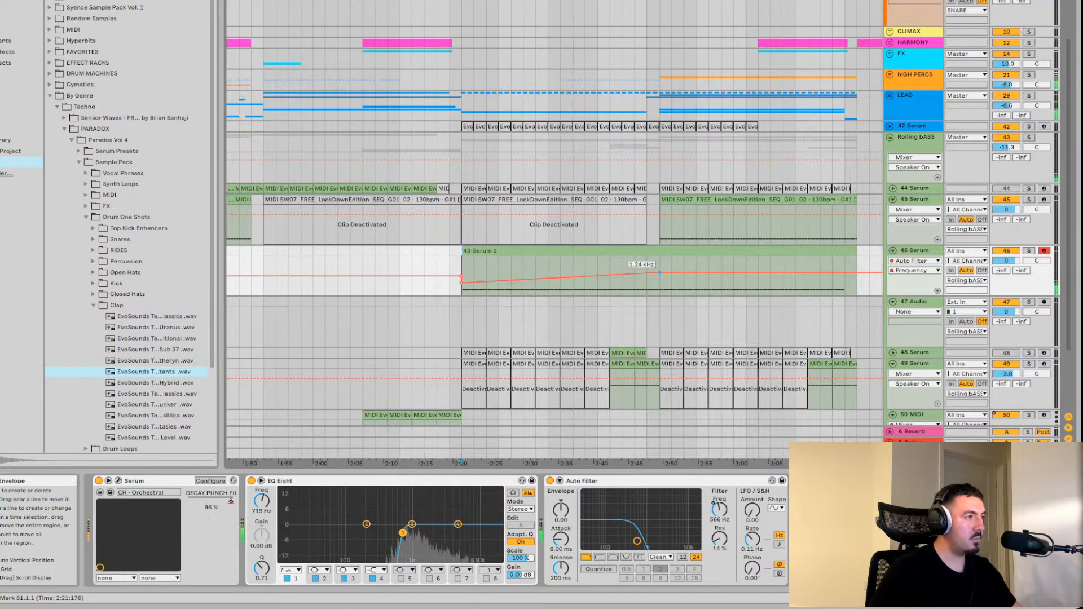
left_click_drag(660, 272, 659, 270)
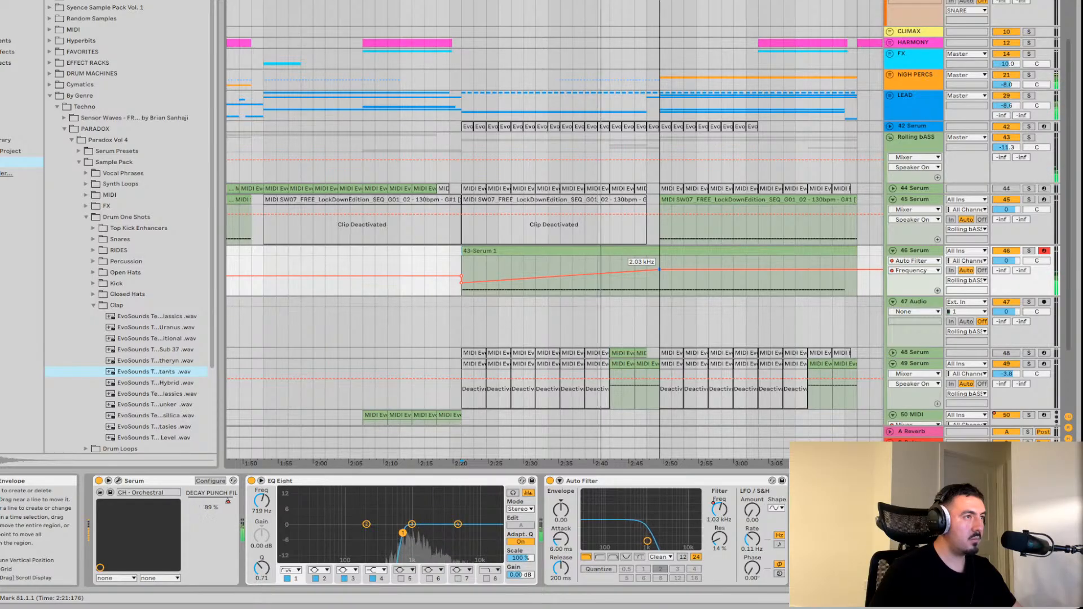
Reshape track 46's filter-frequency automation to rise through 3.33 kHz near bar 90, peak near bar 94, drop at bar 97 and jump back open
left_click_drag(660, 269, 573, 266)
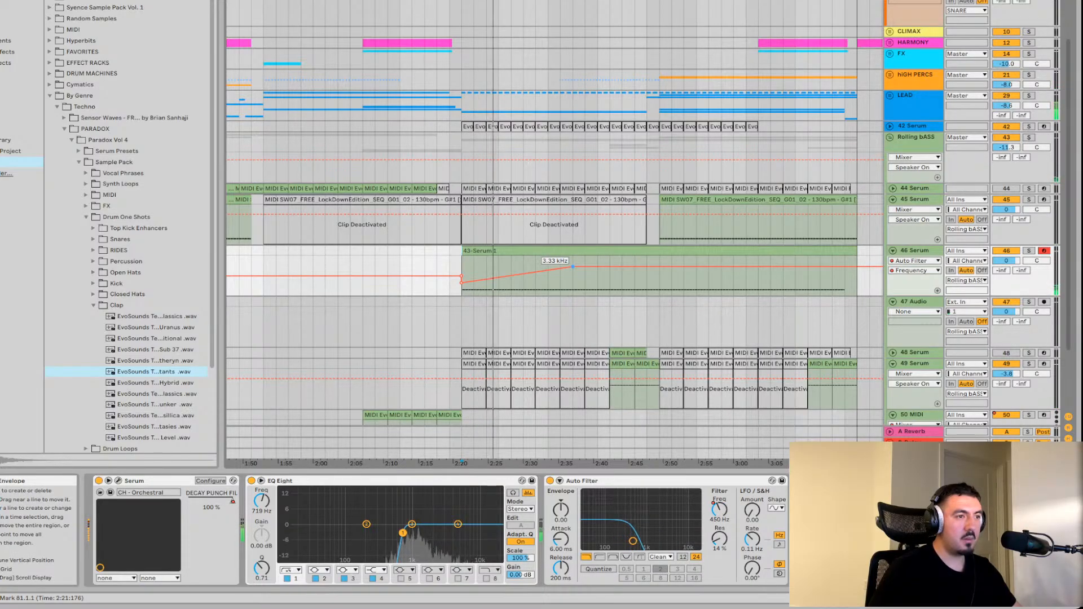
left_click_drag(573, 267, 573, 266)
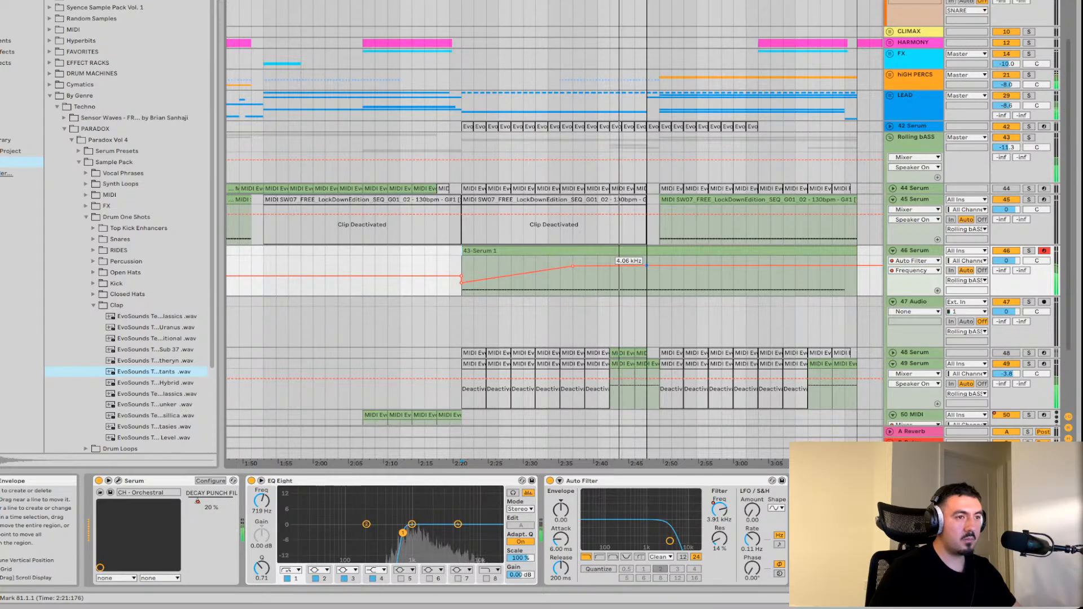
left_click_drag(647, 265, 658, 291)
mouse_move(660, 260)
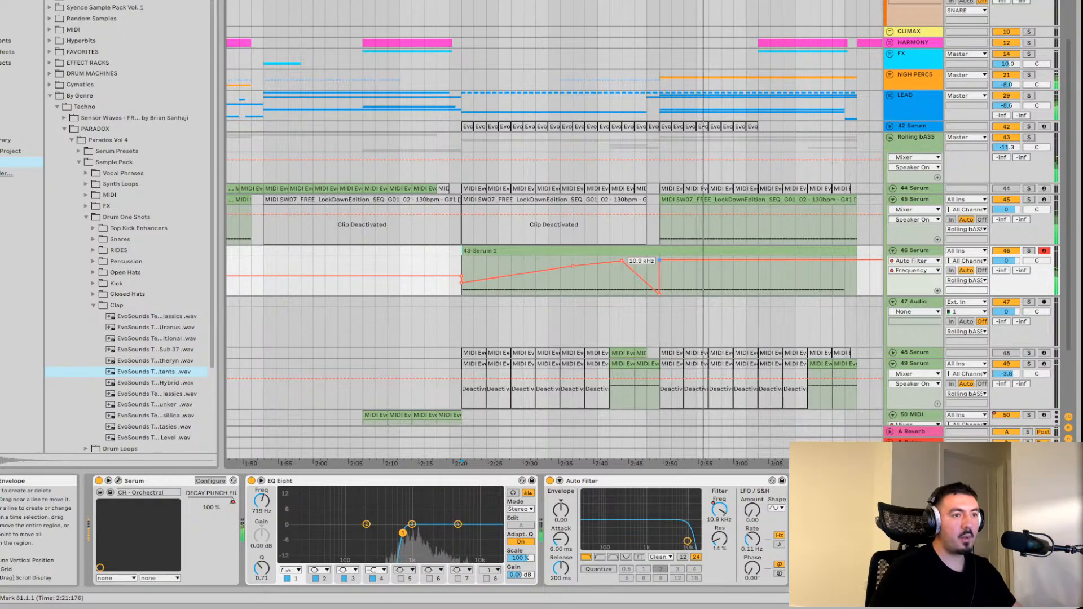
left_click_drag(660, 261, 659, 257)
left_click(660, 256)
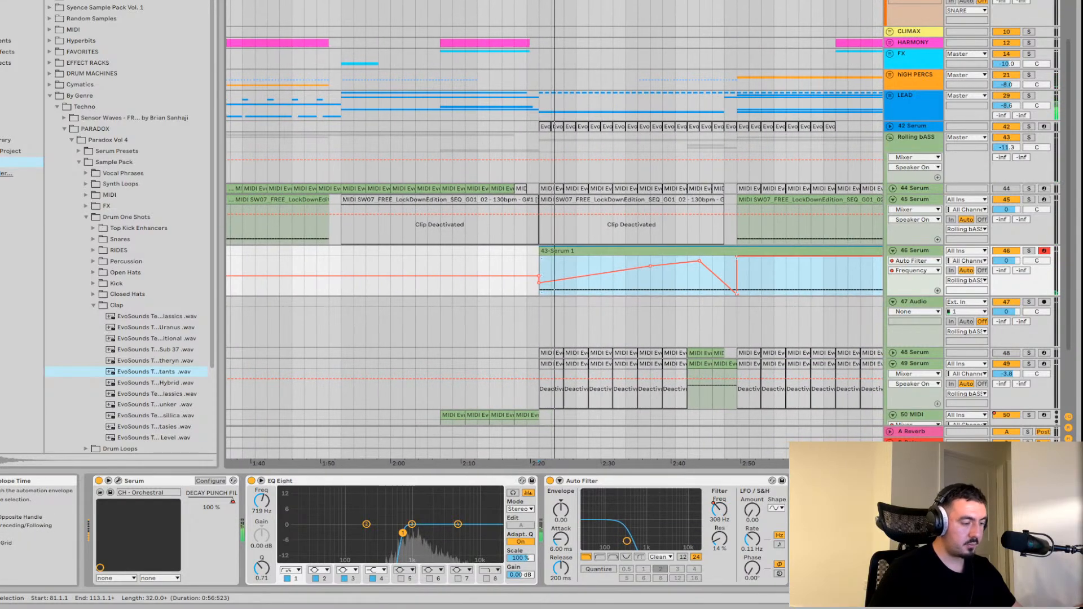
Curve the rising part of track 46's filter sweep and raise its peak near bar 94 to 18.0 kHz
left_click(641, 266)
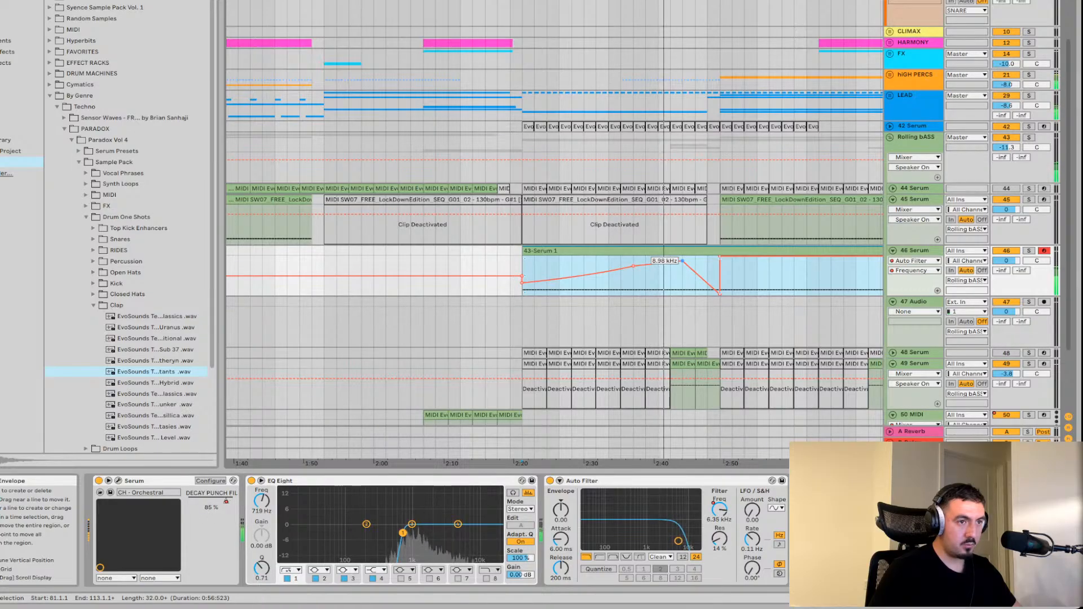
left_click(682, 261)
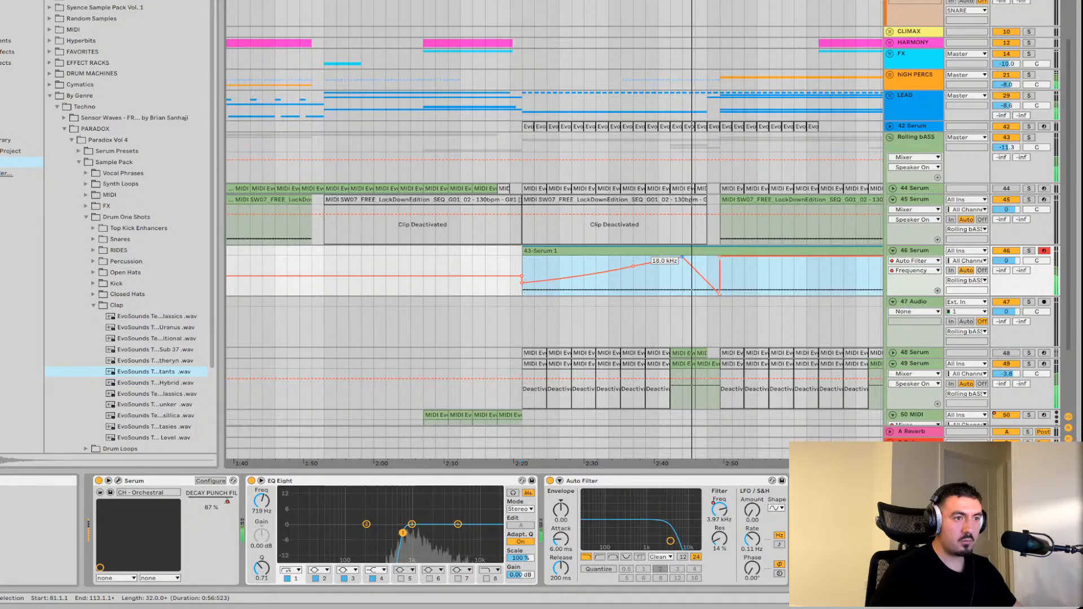
key("space")
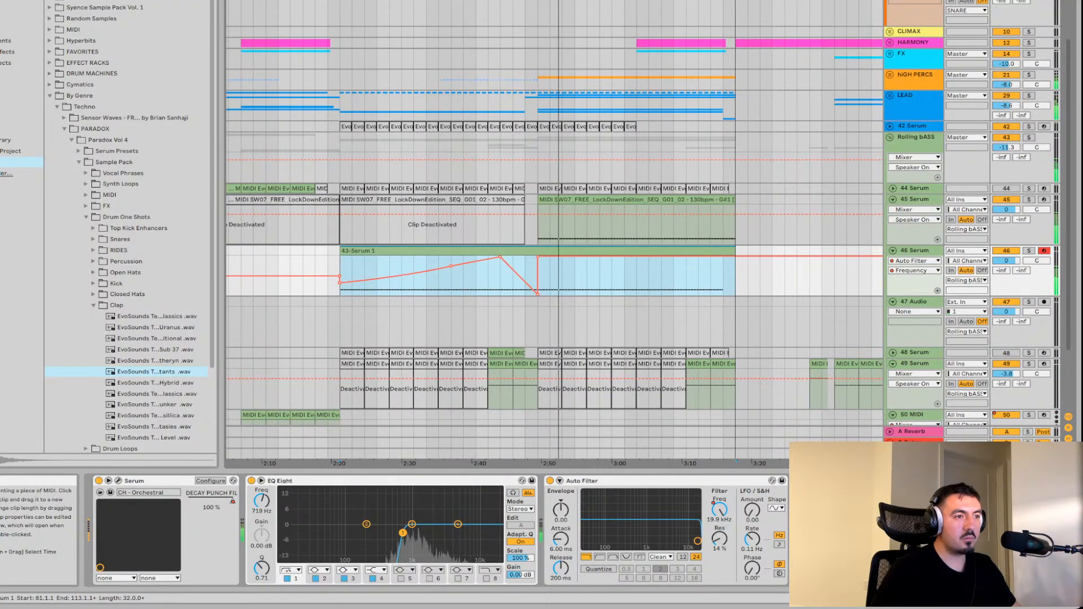
Split track 46's clip at bar 97 and deactivate the part from bars 97 to 113
left_click(539, 276)
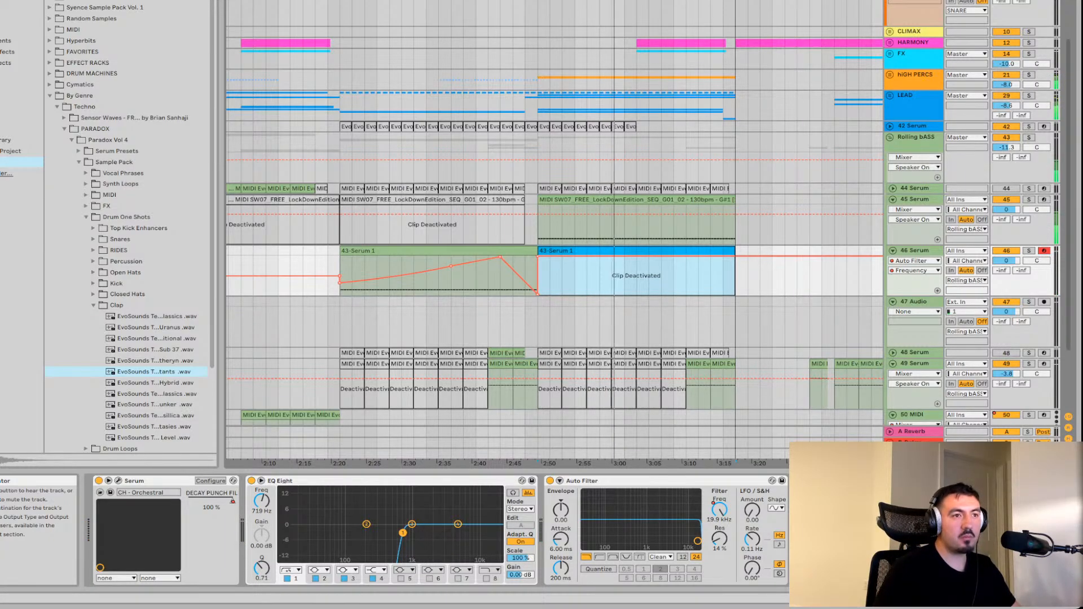
left_click(636, 275)
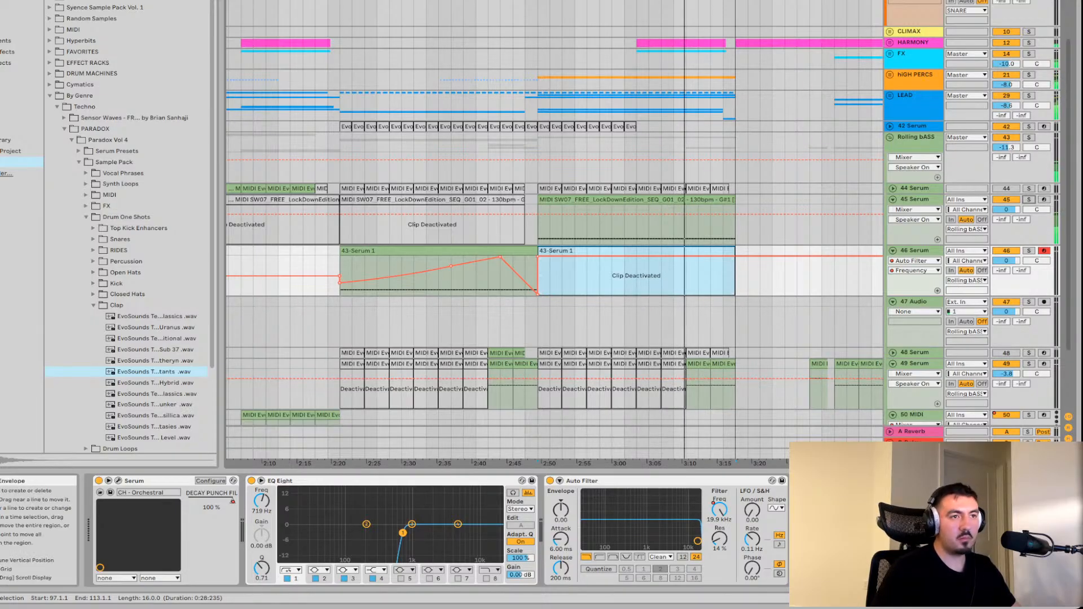
key("minus")
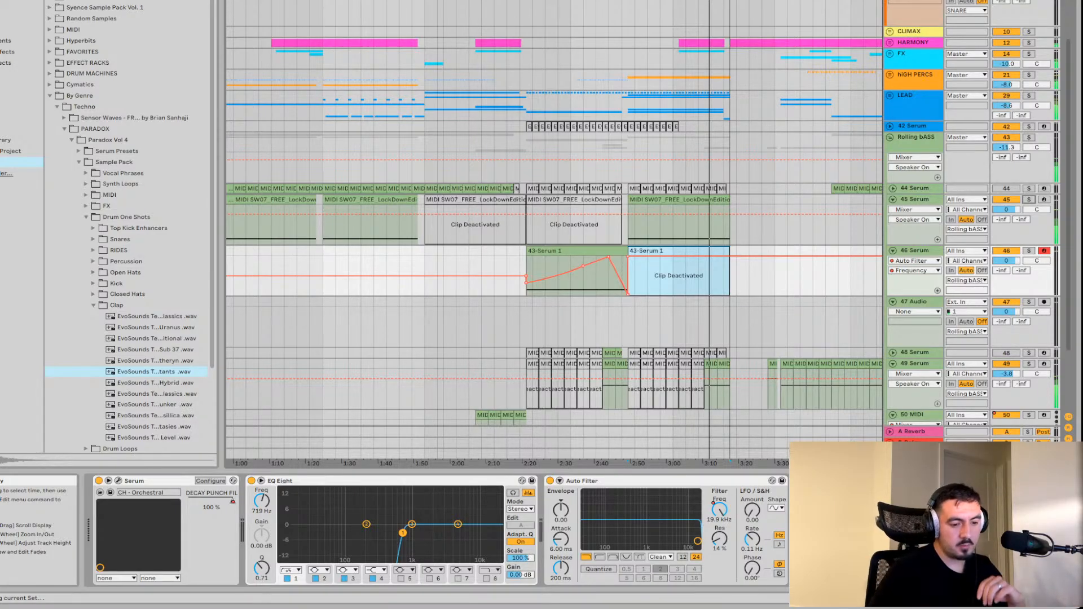
left_click(677, 250)
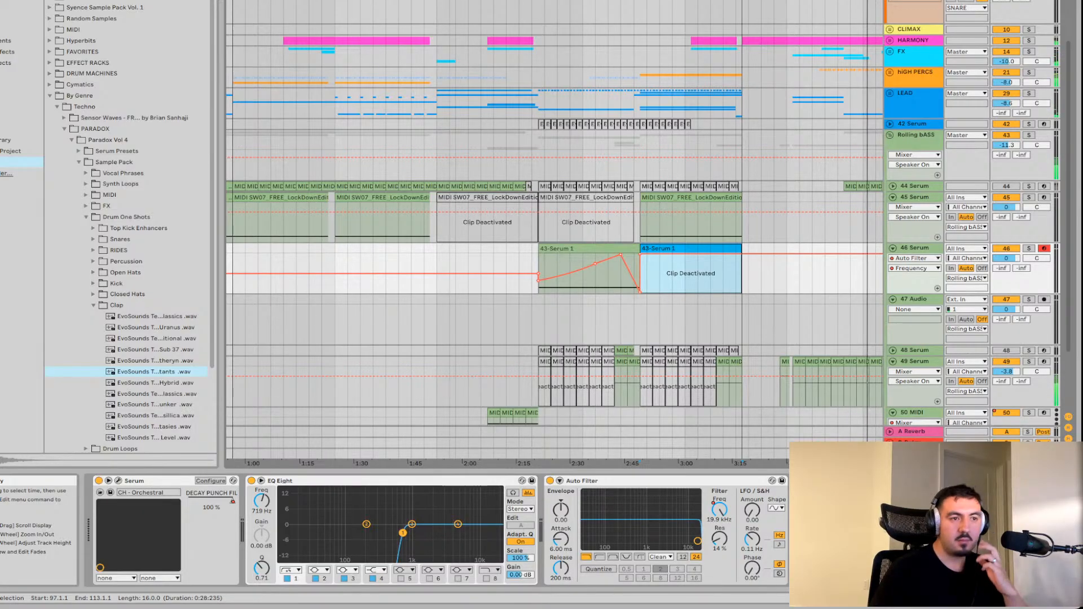
Follow the playback through the rest of the arrangement, then collapse the Rolling bASS group and save the project
scroll(553, 271, "right", 3)
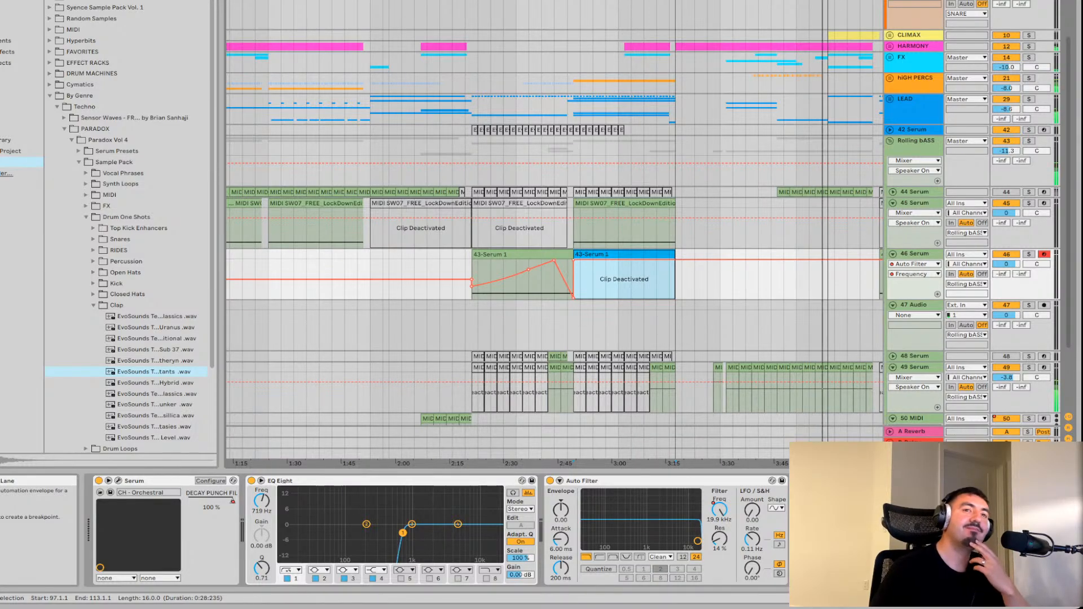
scroll(556, 231, "right", 5)
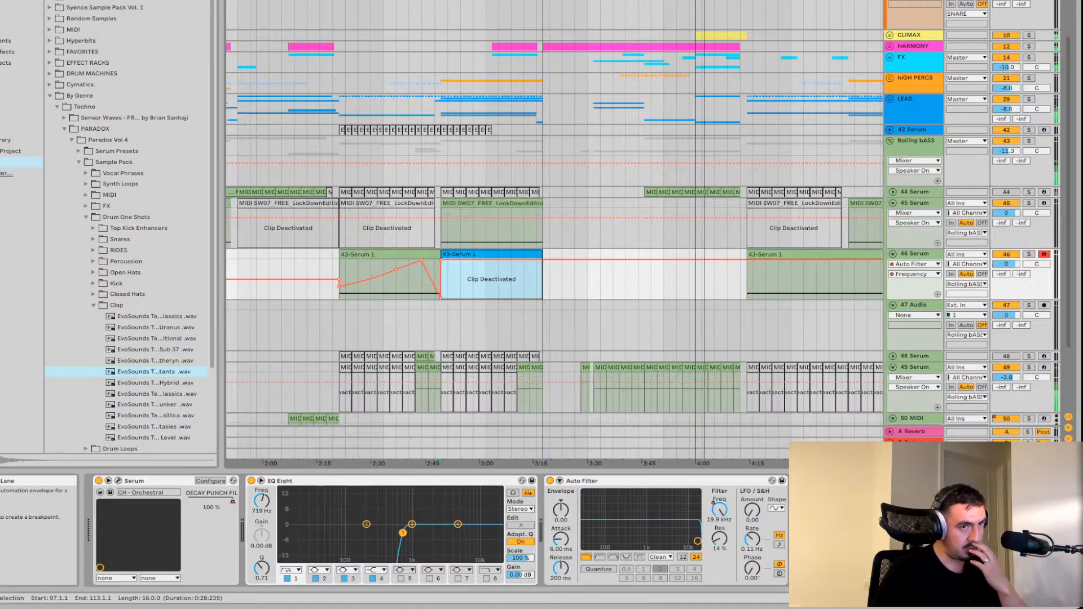
key("minus")
key("minus")
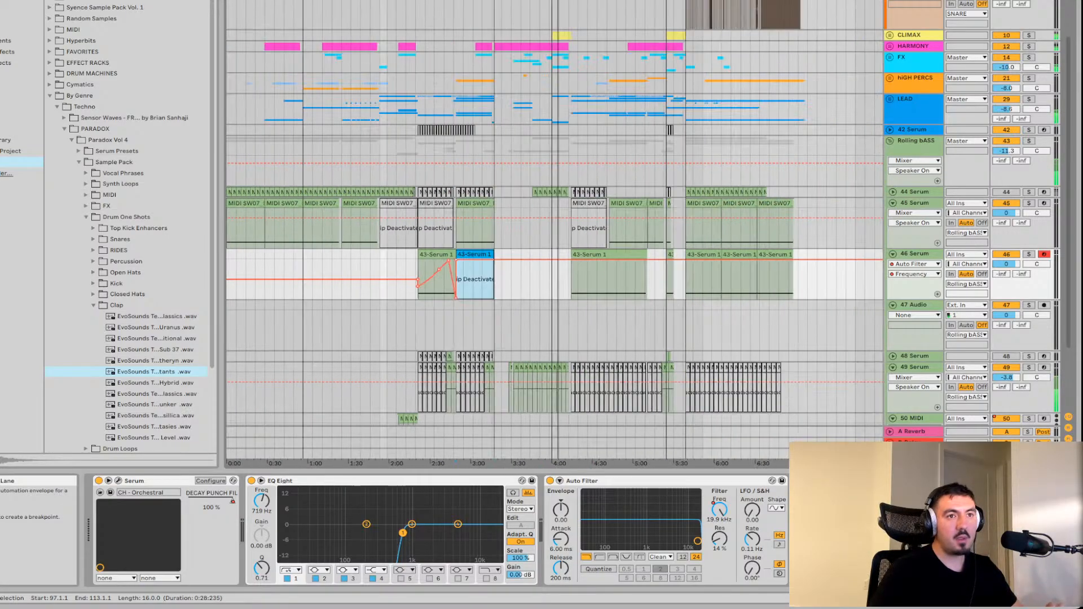
key("alt+u")
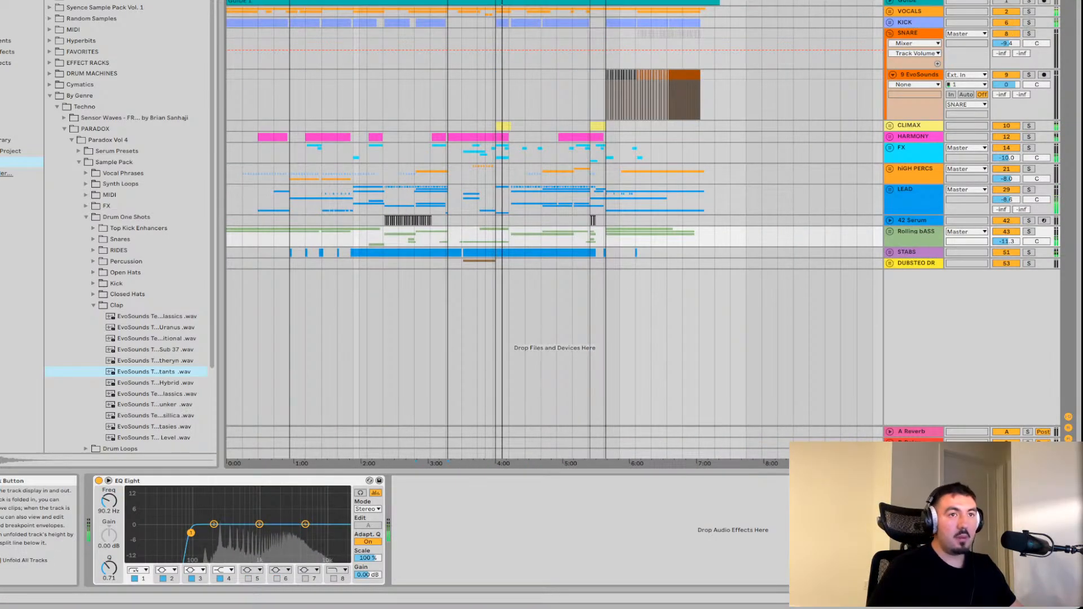
key("ctrl+s")
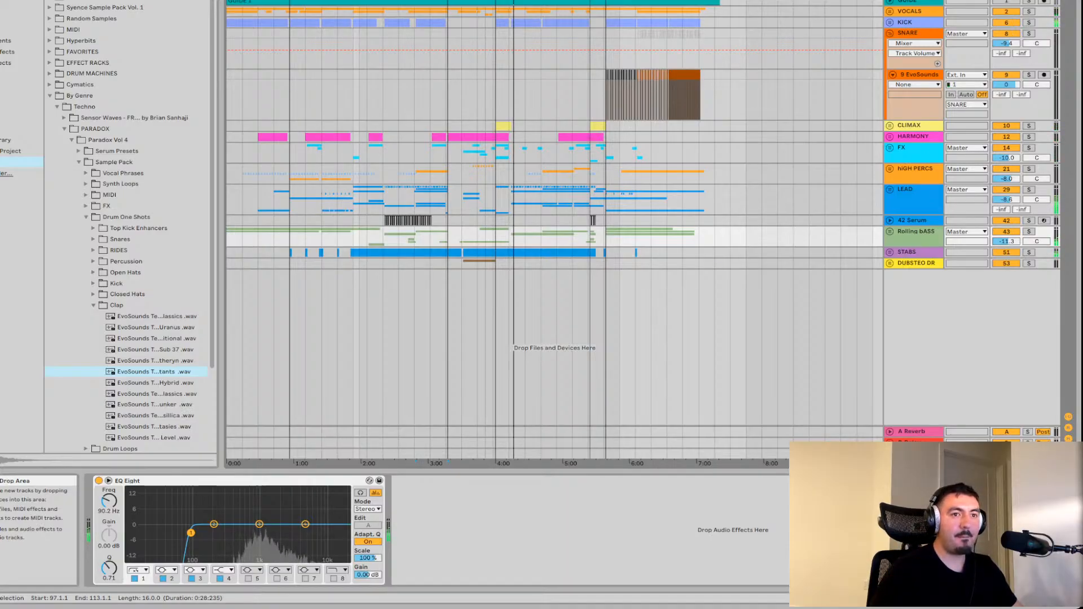
Expand the Rolling bASS group and copy track 46's Auto Filter frequency automation from bars 81 to 97
key("Right")
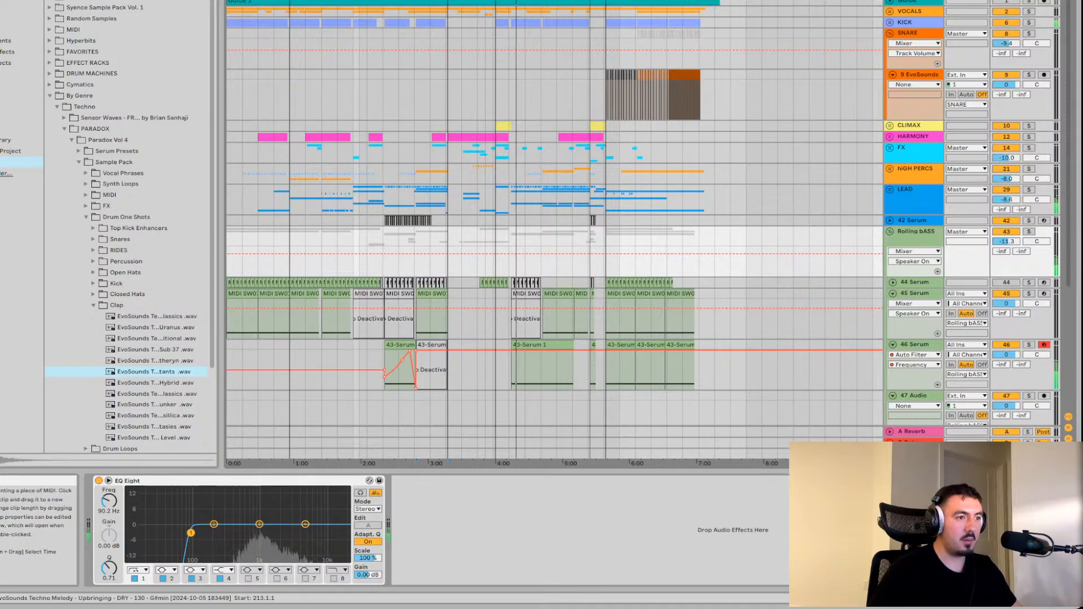
scroll(457, 333, "up", 5)
left_click(457, 333)
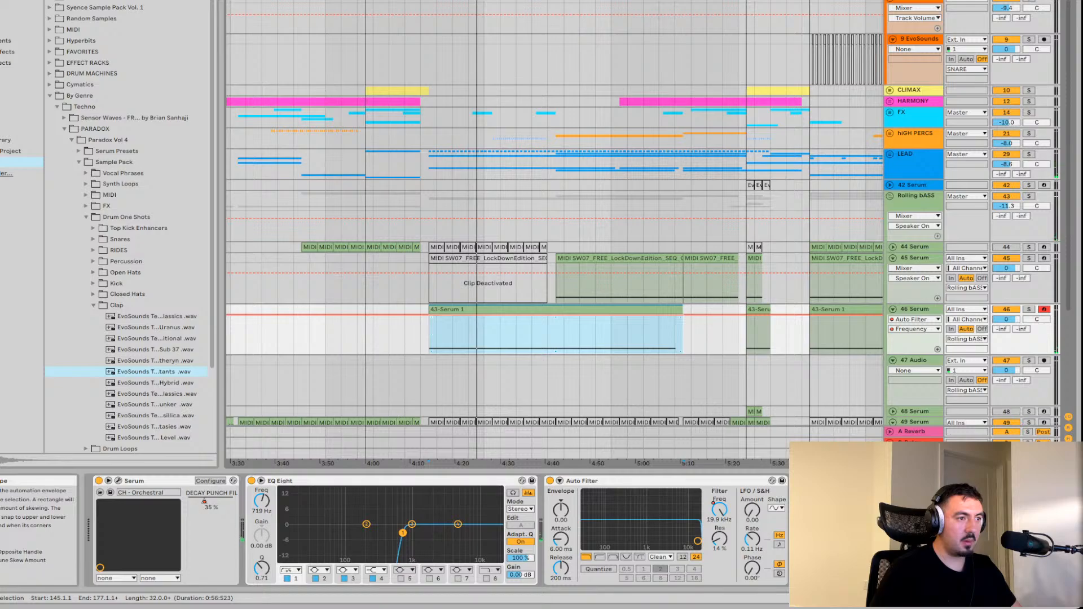
scroll(439, 325, "down", 1)
scroll(439, 325, "left", 12)
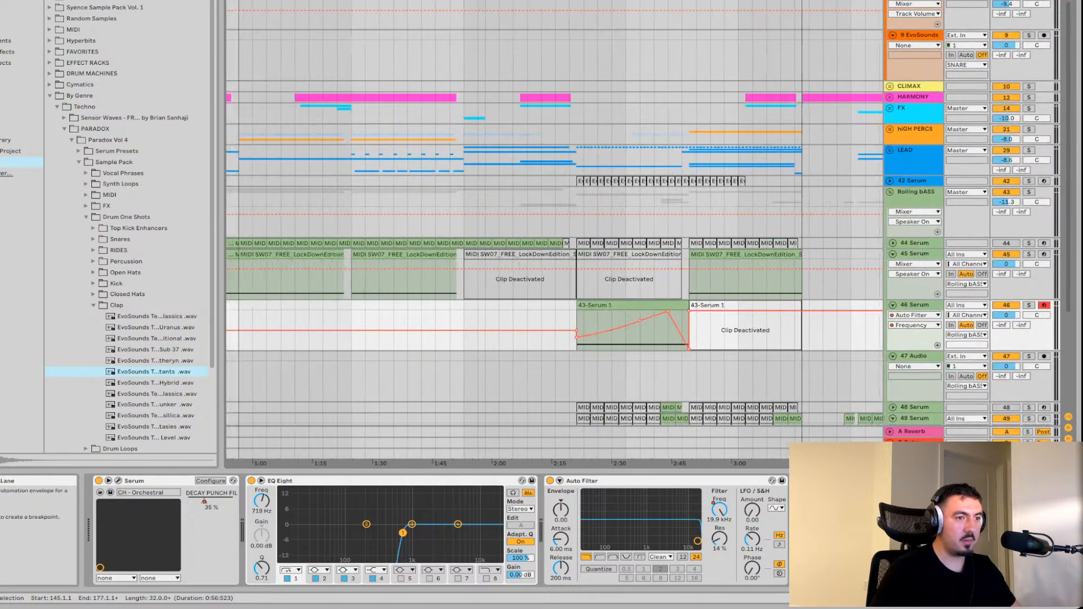
scroll(833, 272, "right", 5)
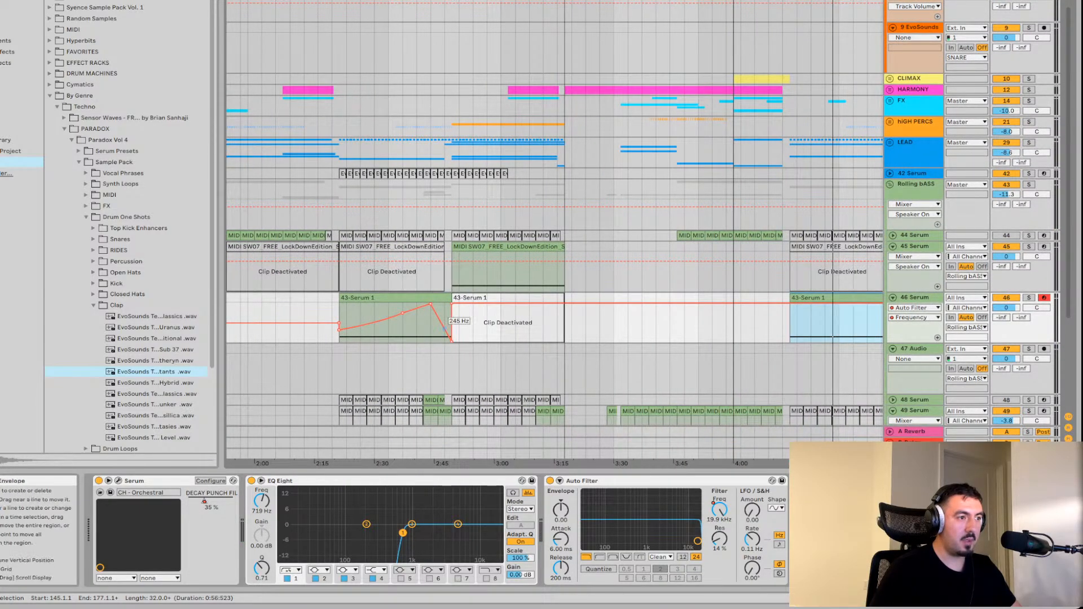
left_click(346, 322)
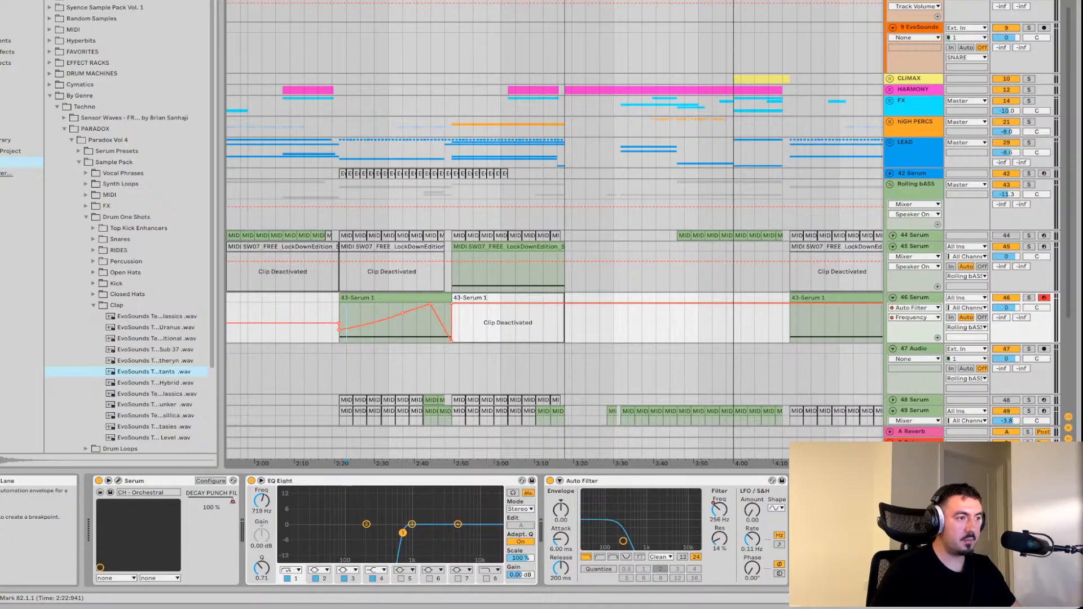
scroll(347, 325, "up", 5)
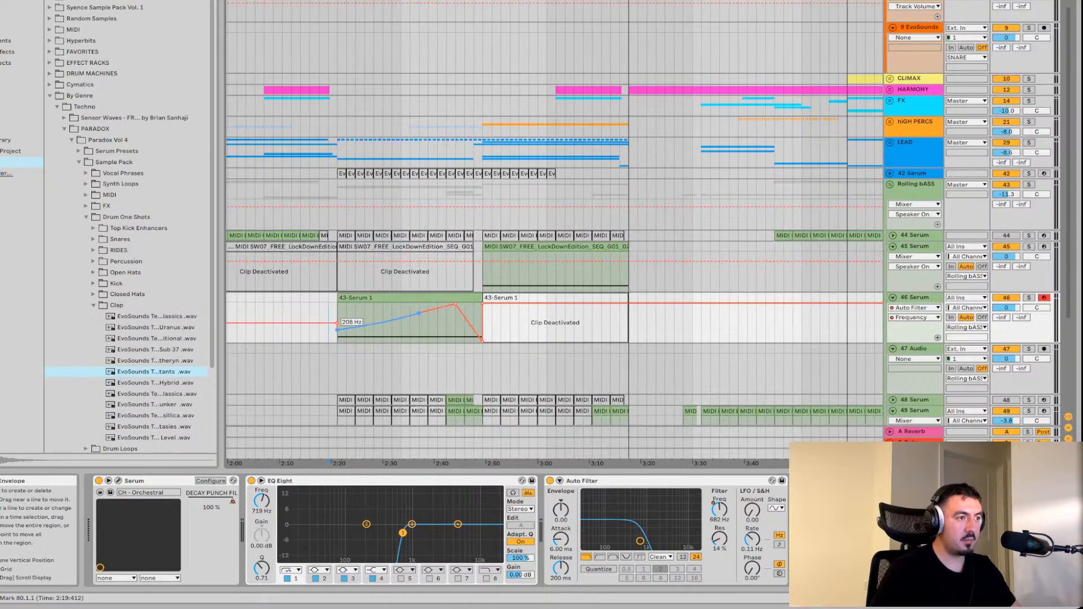
left_click_drag(316, 334, 802, 332)
key("ctrl+c")
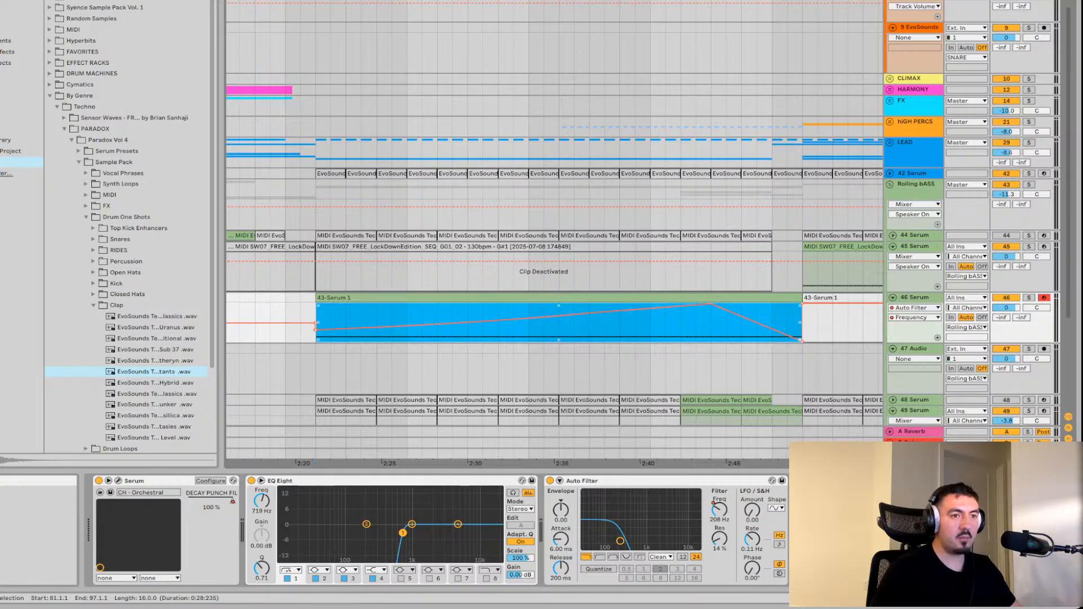
Paste the copied filter automation at bar 145 on track 46 and shorten the clip there to end at bar 161
scroll(783, 323, "down", 5)
scroll(783, 323, "right", 10)
scroll(783, 323, "right", 10)
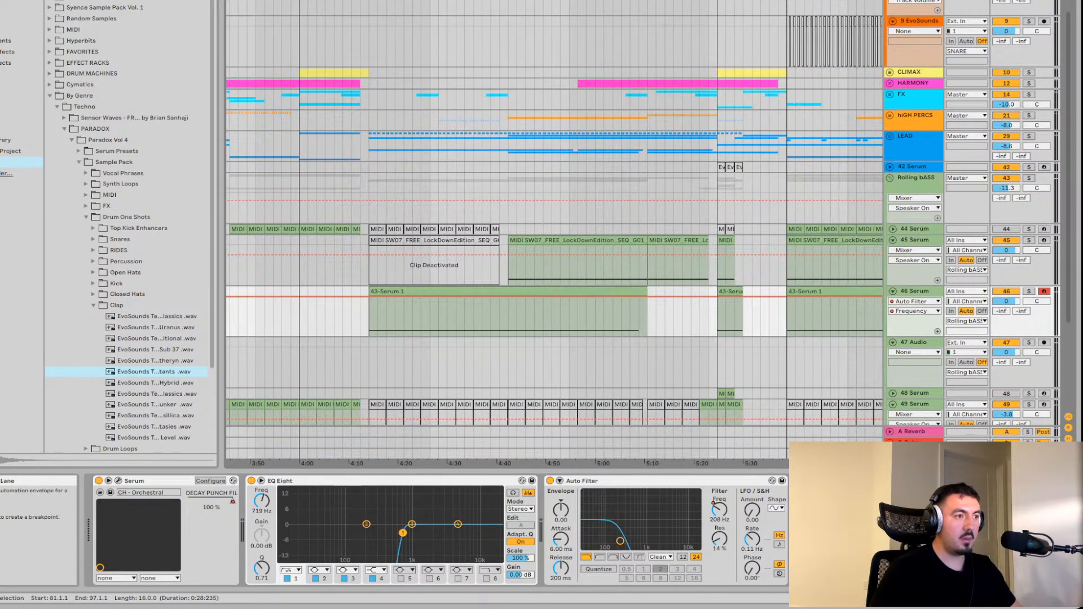
left_click(369, 318)
key("space")
key("ctrl+v")
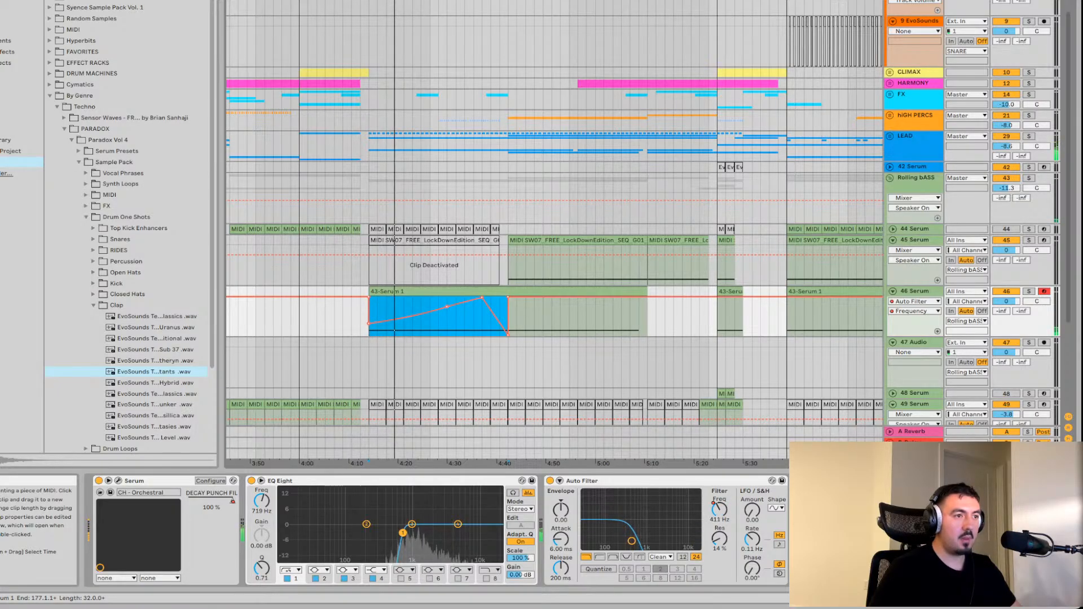
left_click_drag(647, 291, 507, 291)
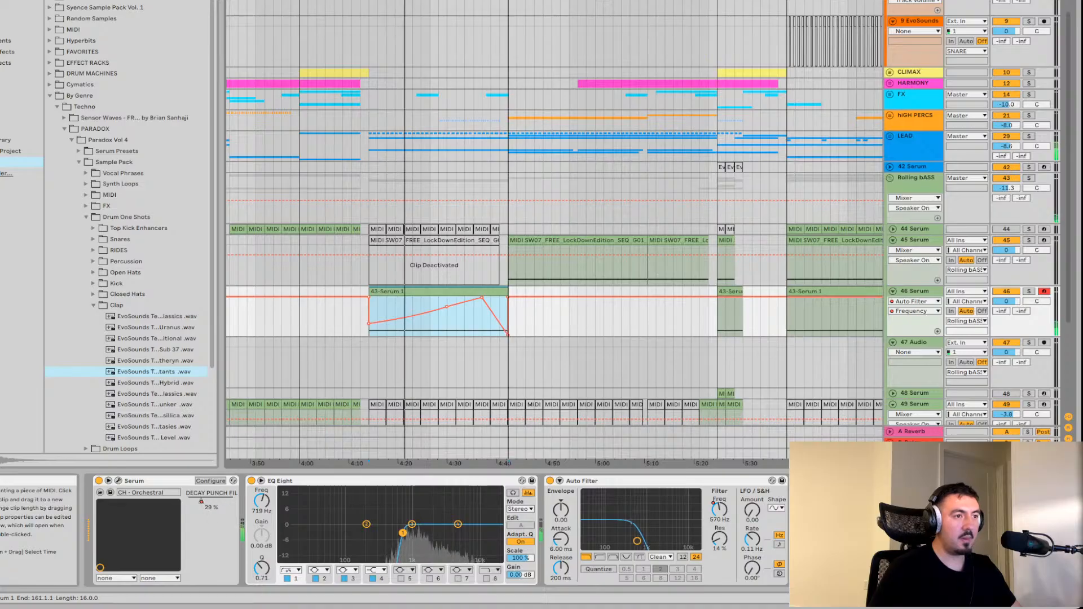